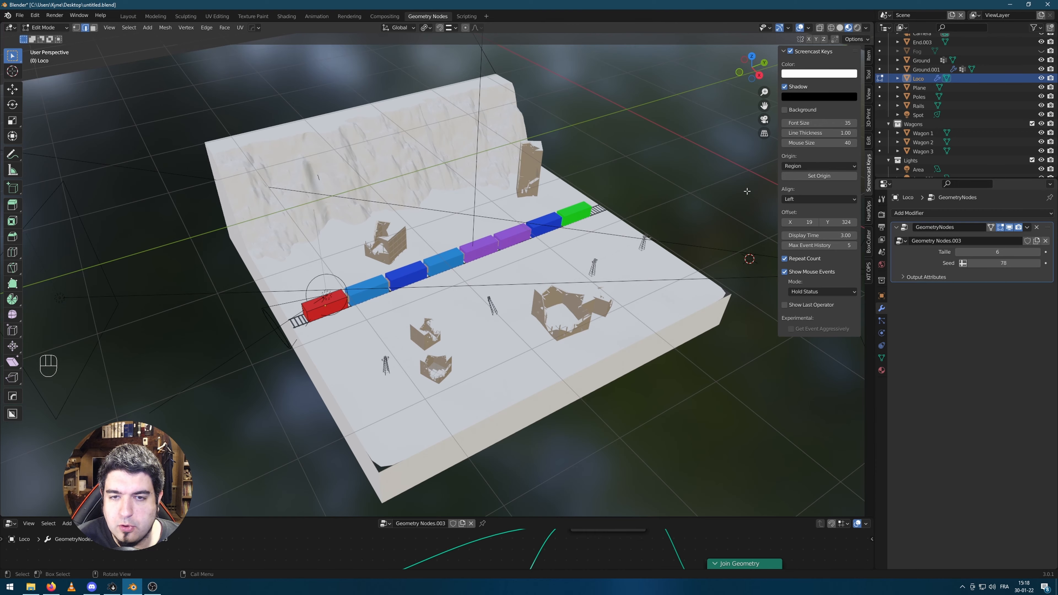
# Leave Edit Mode and isolate the train object in local view
pyautogui.moveTo(658, 230); pyautogui.dragTo(555, 239, button='middle')
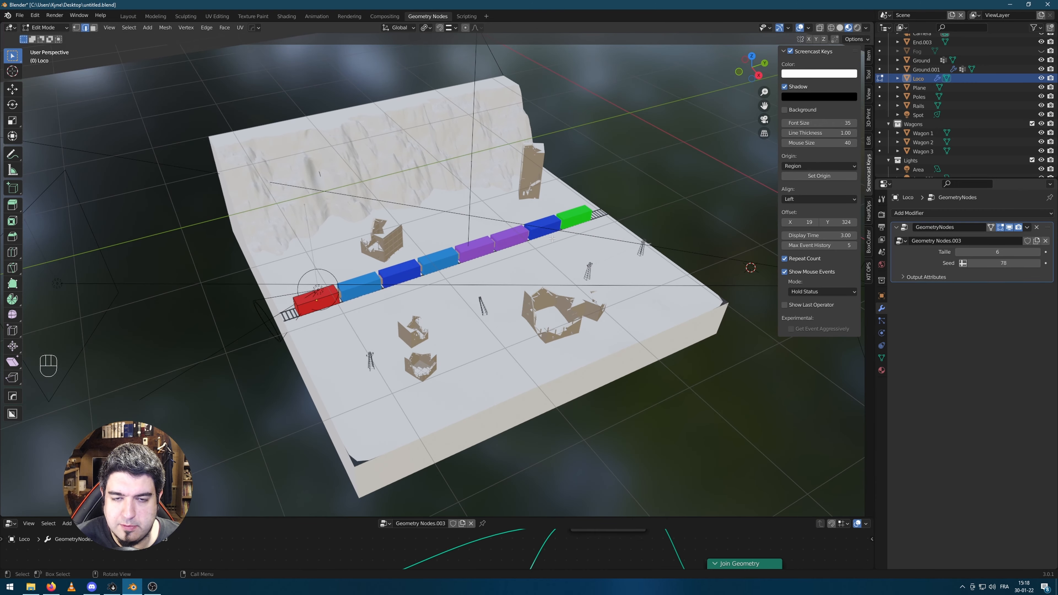
pyautogui.press('KP_0')
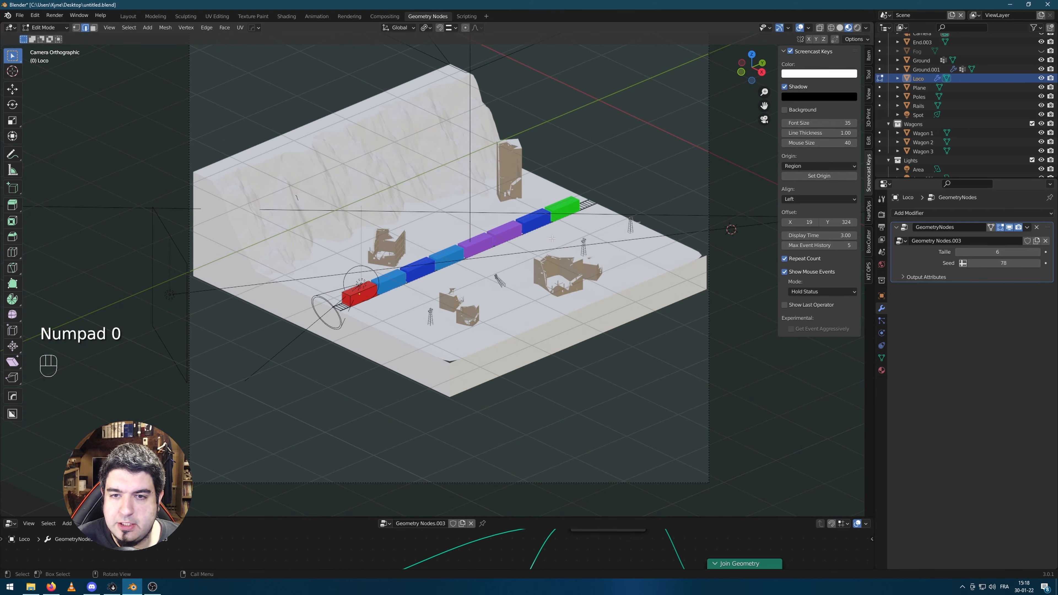
pyautogui.press('KP_0')
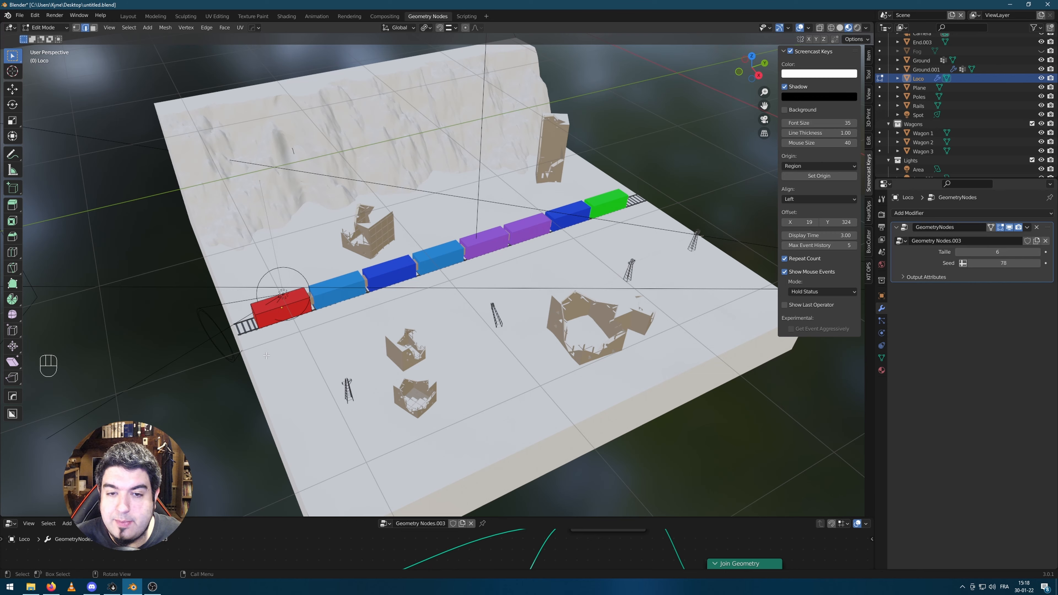
pyautogui.moveTo(274, 372); pyautogui.dragTo(220, 425, button='middle')
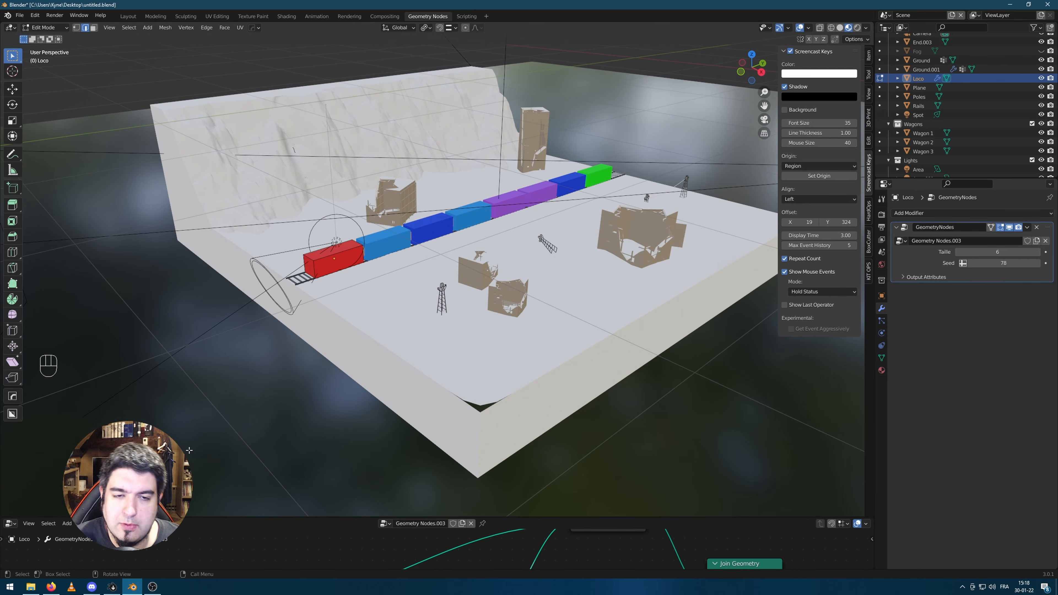
pyautogui.moveTo(248, 299); pyautogui.dragTo(256, 310, button='middle')
pyautogui.press('Tab')
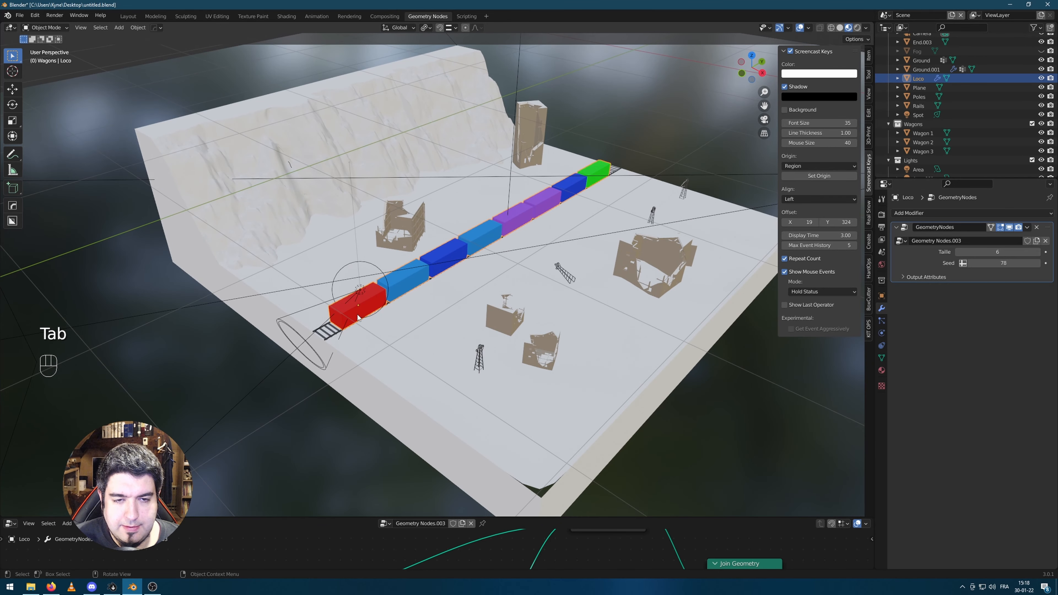
pyautogui.click(352, 313)
pyautogui.moveTo(370, 311); pyautogui.dragTo(347, 302, button='middle')
pyautogui.click(402, 282)
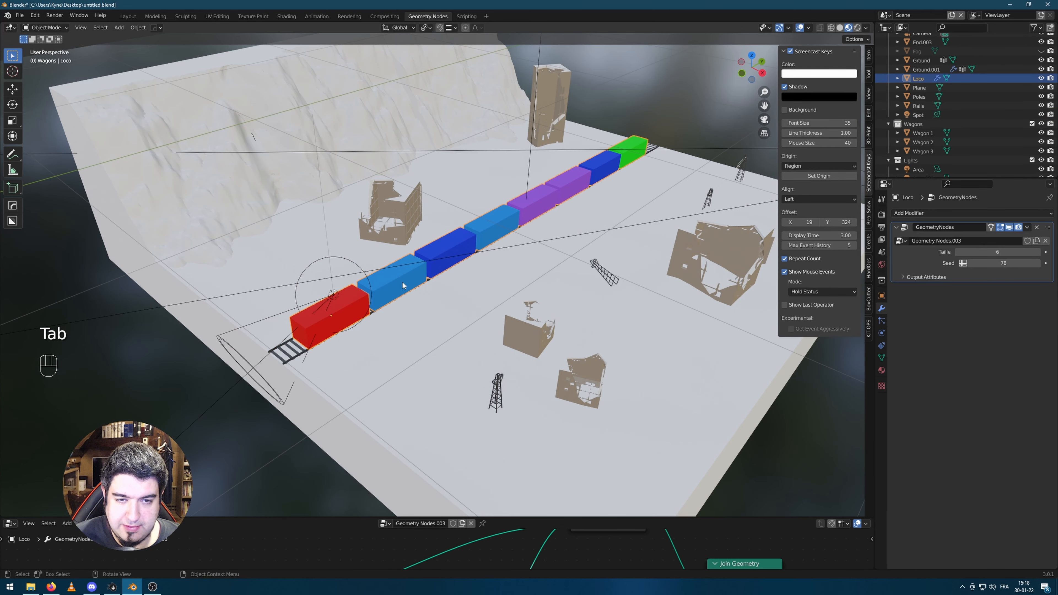
pyautogui.press('KP_Divide')
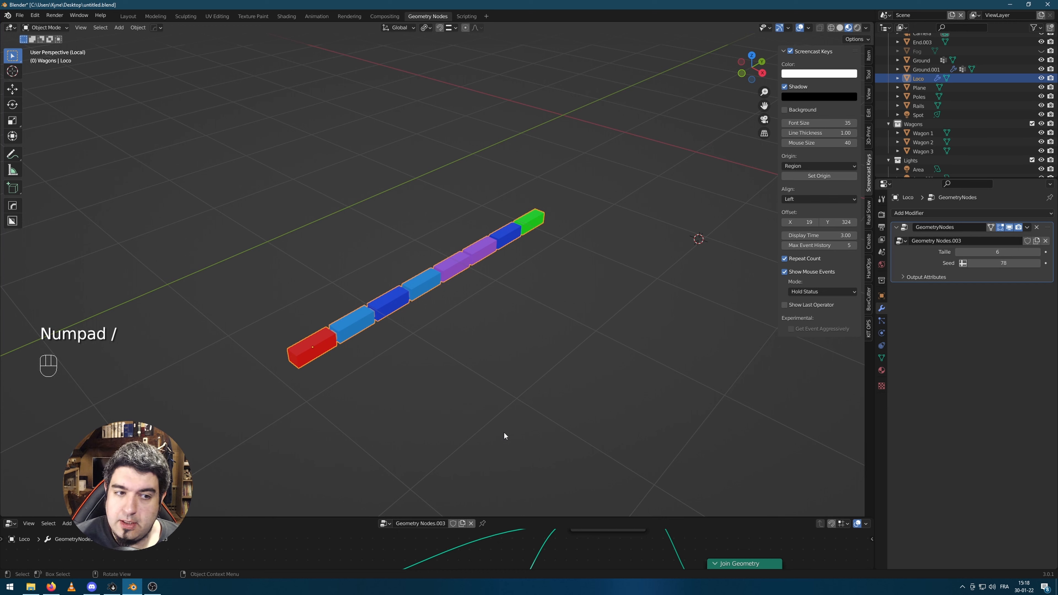
# Turn off viewport display of the Loco's GeometryNodes modifier and enter Edit Mode on the red locomotive box
pyautogui.click(1010, 228)
pyautogui.scroll(5, 408, 380)
pyautogui.keyDown('shift'); pyautogui.moveTo(408, 379); pyautogui.dragTo(480, 281, button='middle'); pyautogui.keyUp('shift')
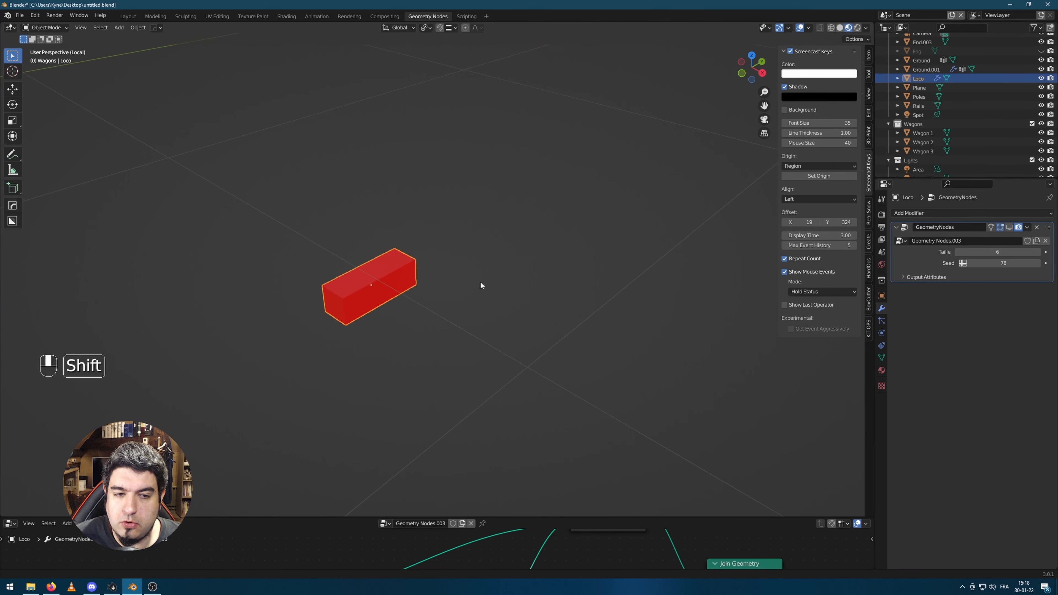
pyautogui.scroll(6, 390, 251)
pyautogui.press('Tab')
pyautogui.keyDown('shift'); pyautogui.moveTo(378, 264); pyautogui.dragTo(431, 291, button='middle'); pyautogui.keyUp('shift')
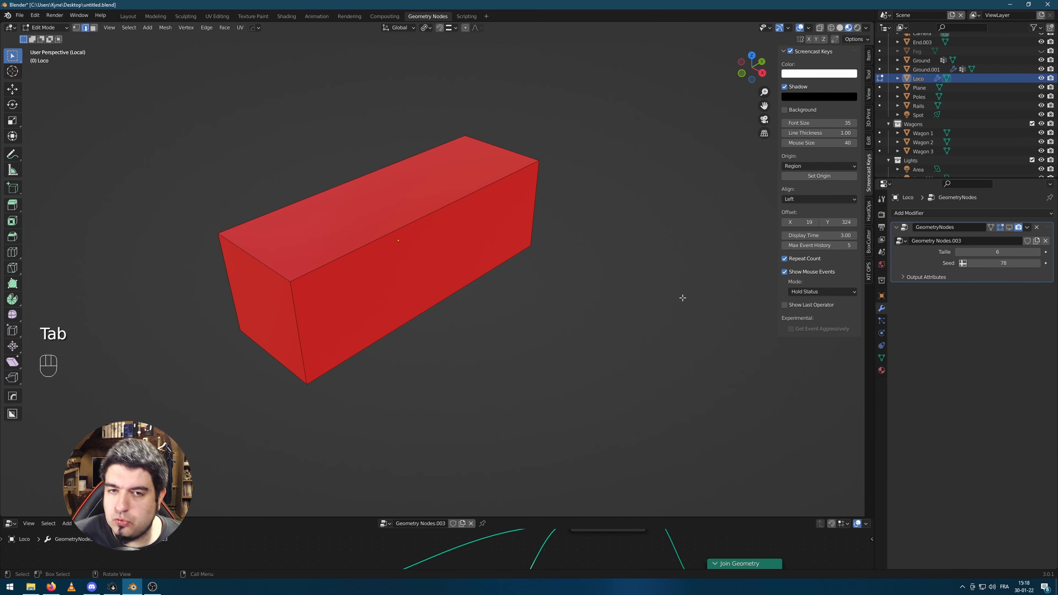
# Add a second material slot to Loco and create a new material with a muted brown base color
pyautogui.click(881, 370)
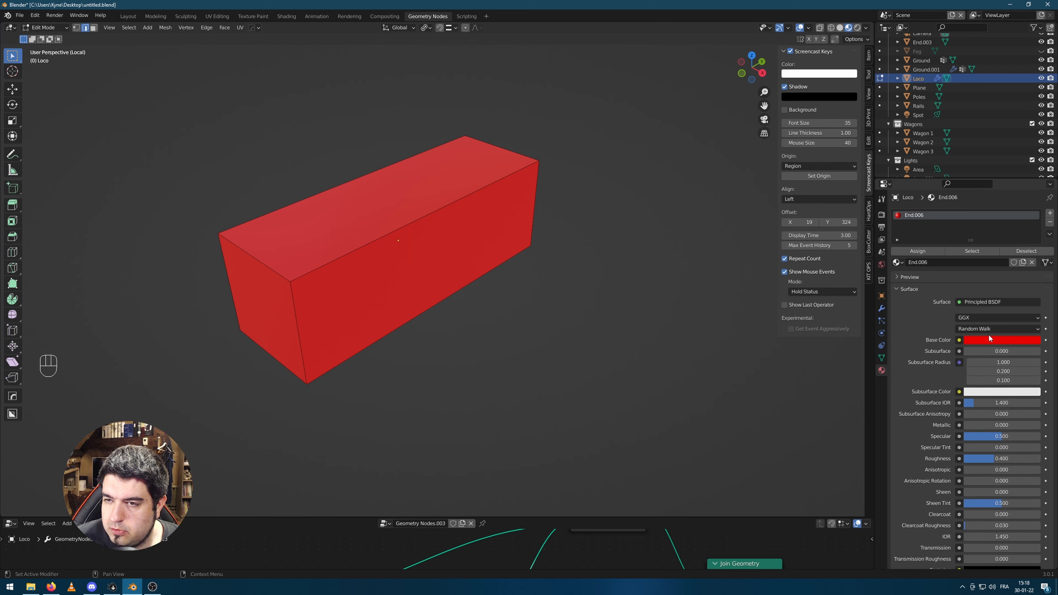
pyautogui.click(1049, 214)
pyautogui.click(897, 276)
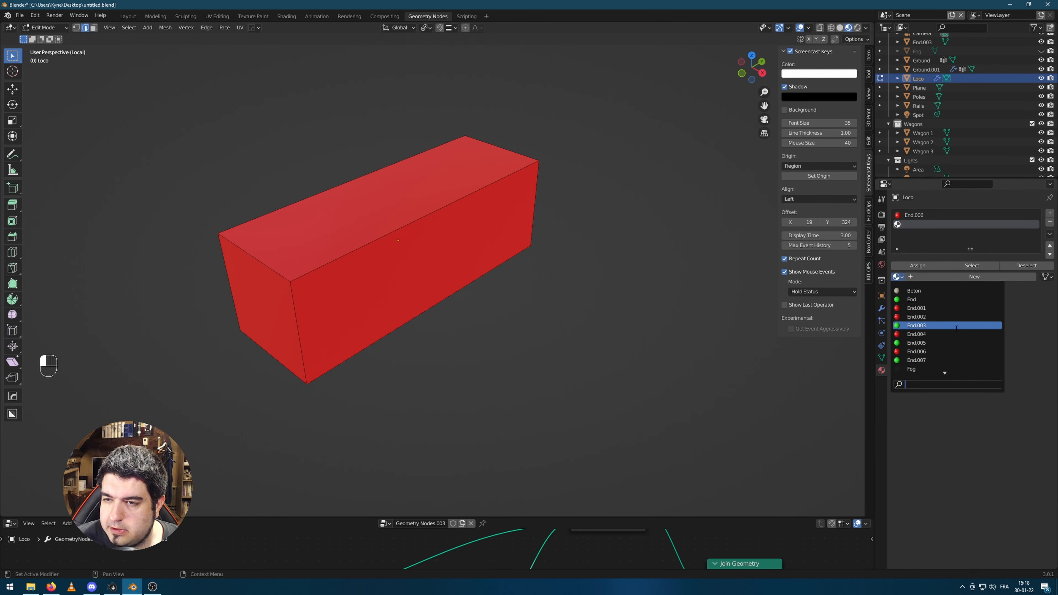
pyautogui.scroll(-6, 956, 327)
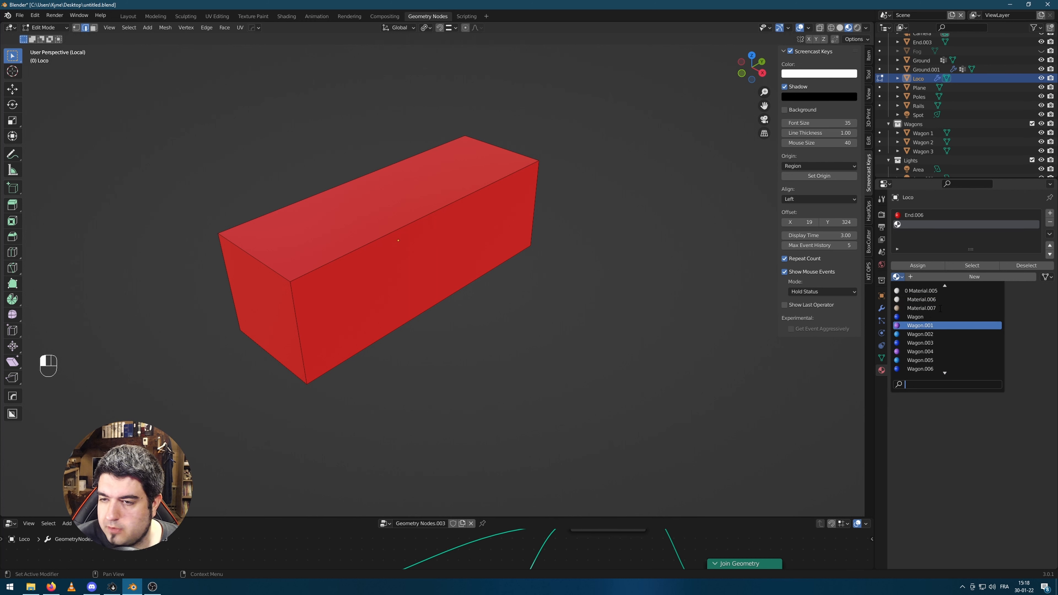
pyautogui.scroll(-10, 941, 325)
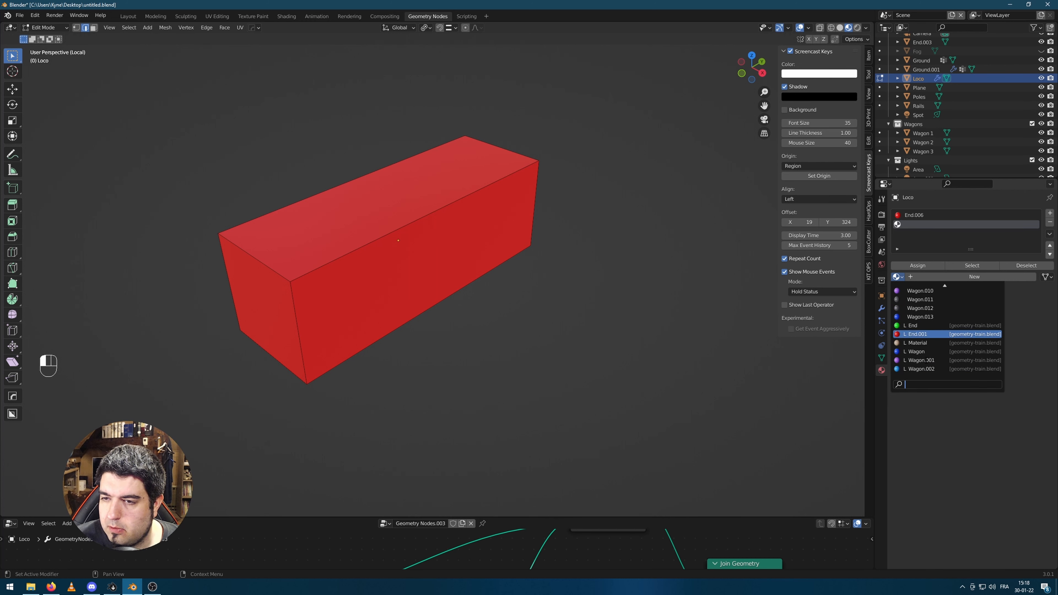
pyautogui.click(926, 281)
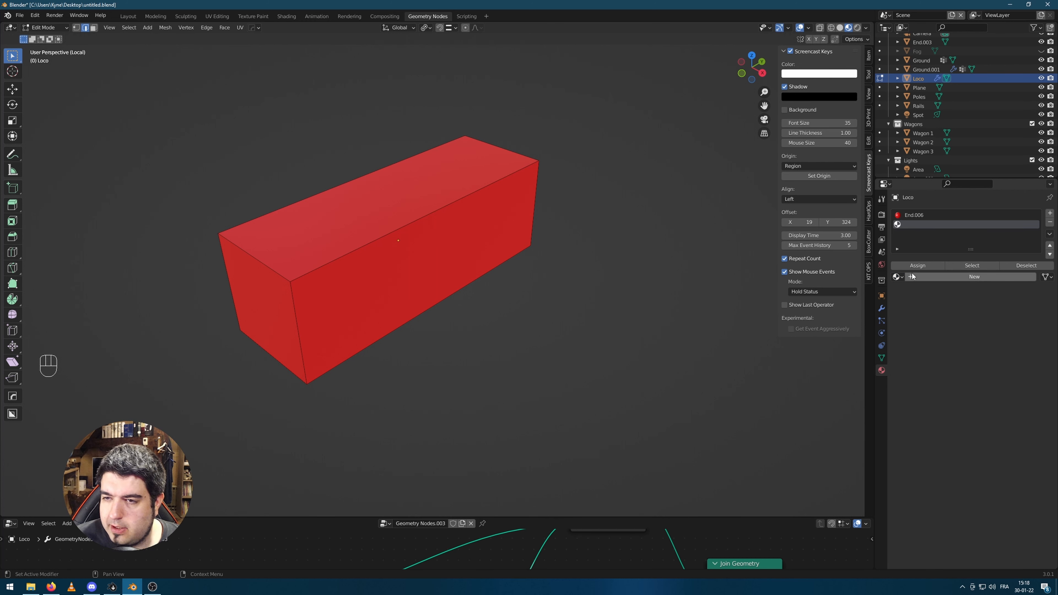
pyautogui.click(958, 277)
pyautogui.click(992, 353)
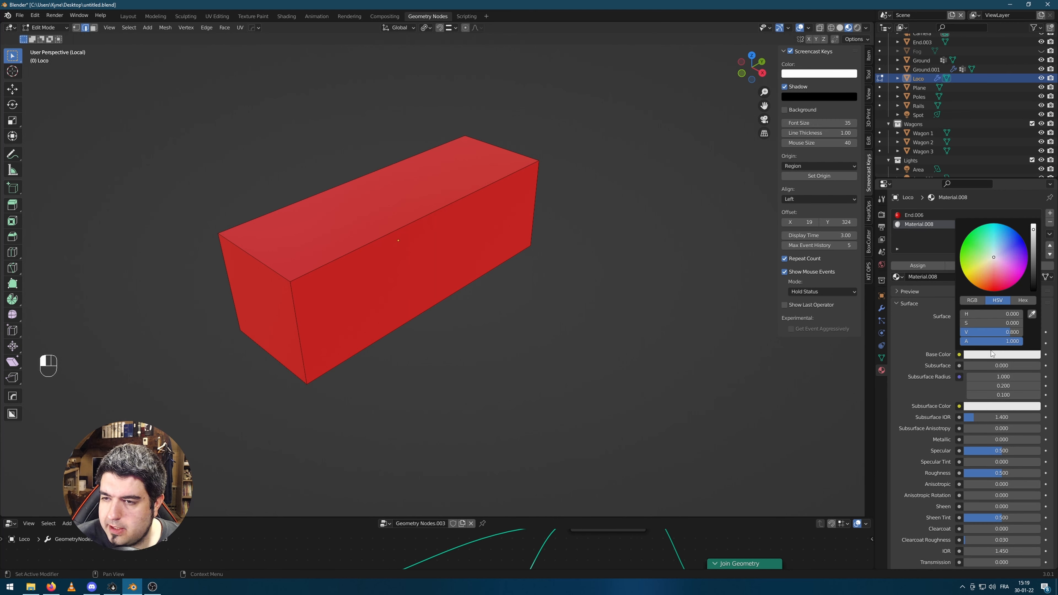
pyautogui.moveTo(993, 257); pyautogui.dragTo(993, 259)
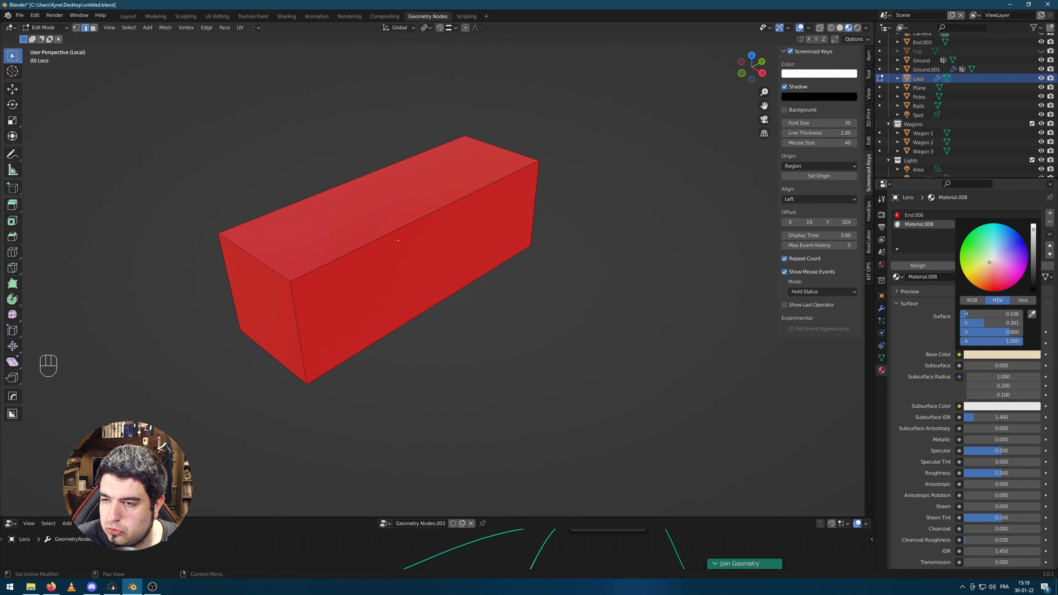
pyautogui.moveTo(1033, 247); pyautogui.dragTo(1034, 259)
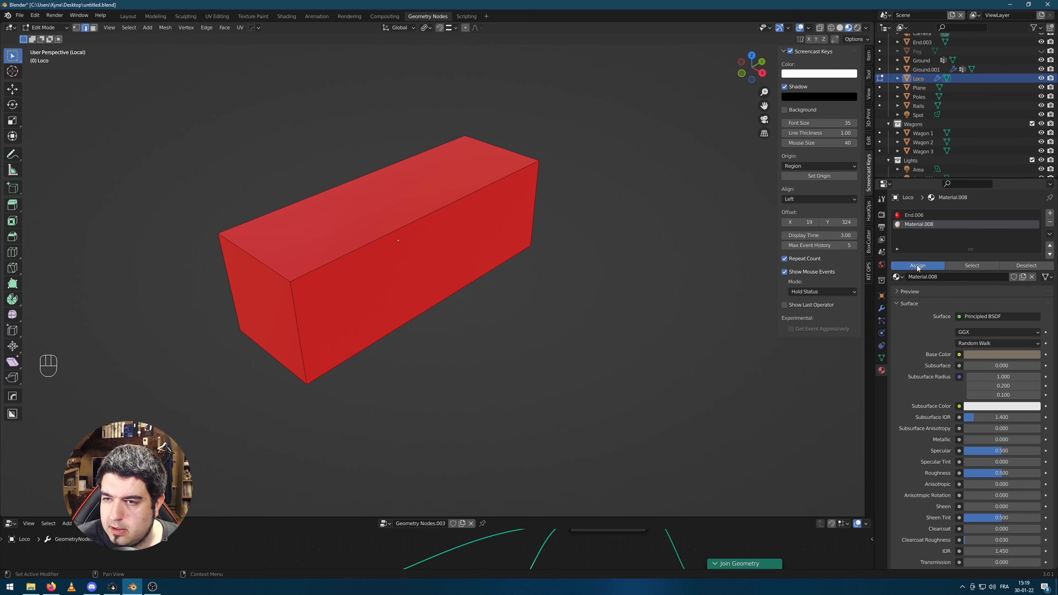
# Assign the new brown material to all faces of the locomotive box and return to Object Mode
pyautogui.press('Tab')
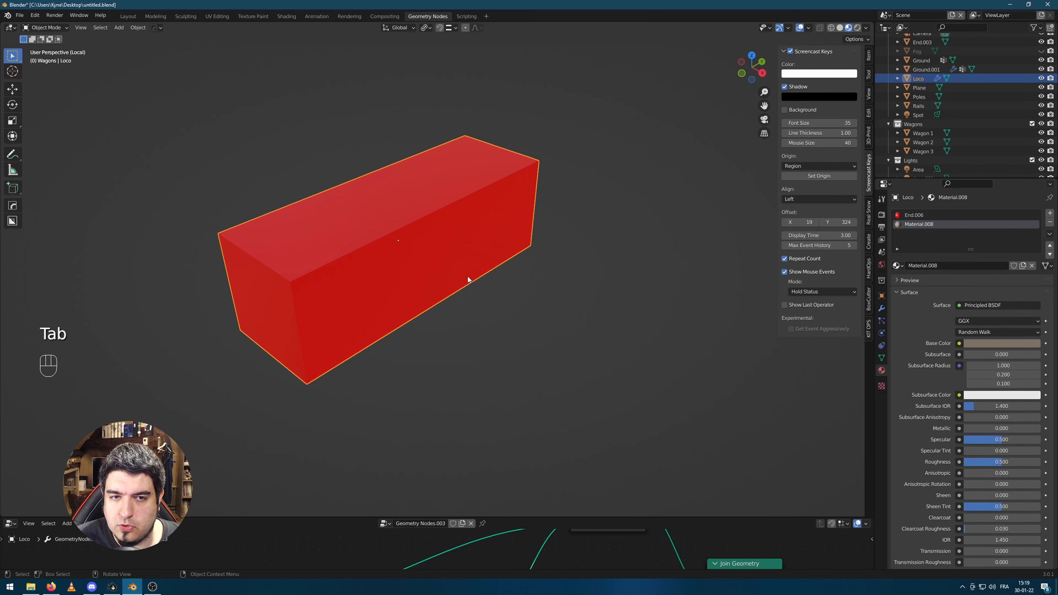
pyautogui.press('Tab')
pyautogui.press('a')
pyautogui.press('Tab')
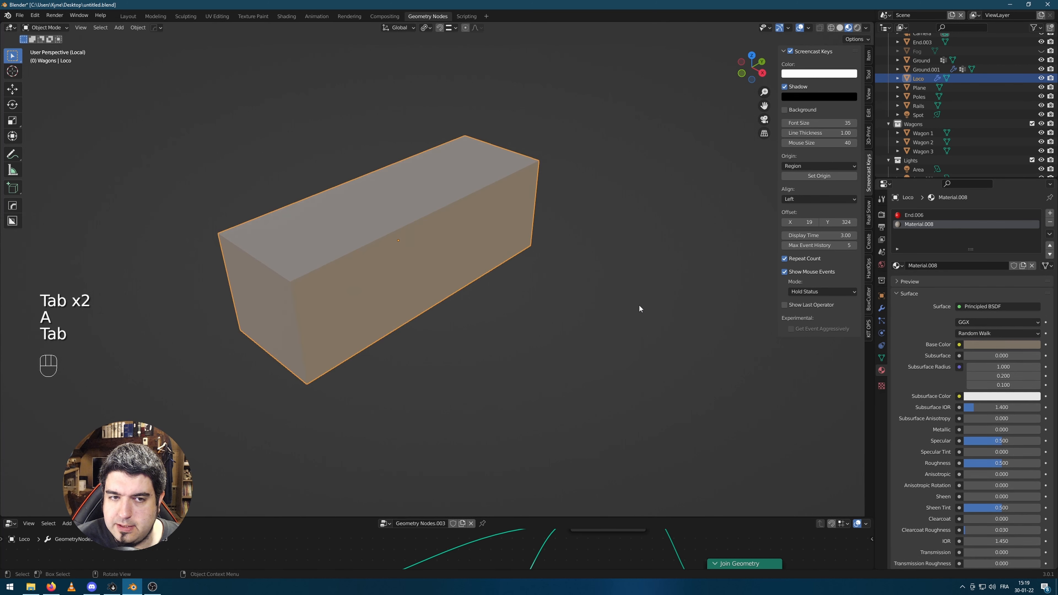
# Adjust the new material's base color to a darker olive brown
pyautogui.moveTo(639, 304); pyautogui.dragTo(664, 325, button='middle')
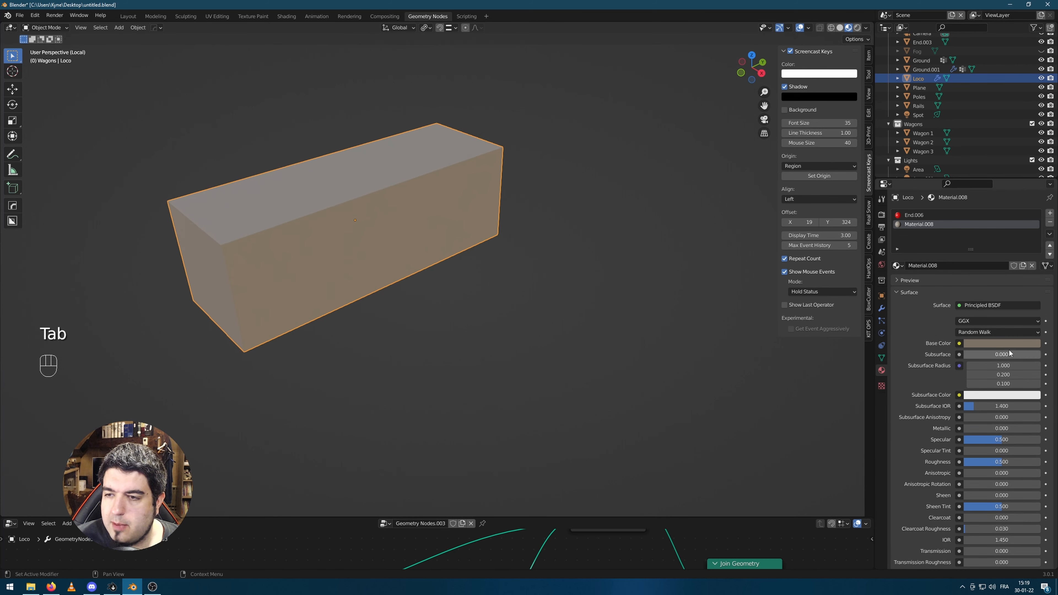
pyautogui.click(1002, 343)
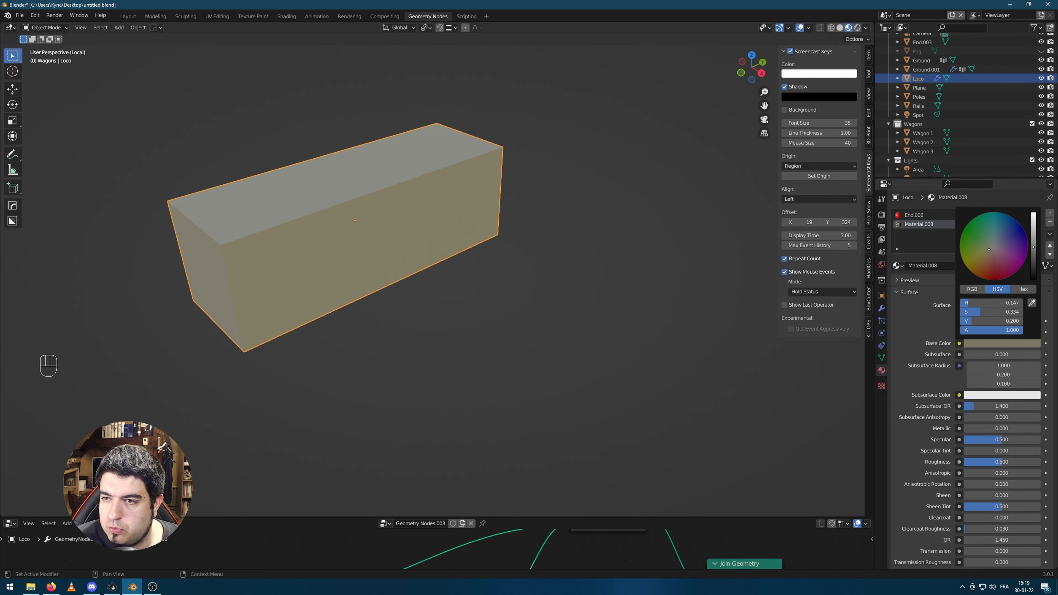
pyautogui.click(526, 347)
pyautogui.scroll(-2, 526, 343)
pyautogui.scroll(2, 527, 340)
pyautogui.keyDown('shift'); pyautogui.moveTo(263, 276); pyautogui.dragTo(397, 301, button='middle'); pyautogui.keyUp('shift')
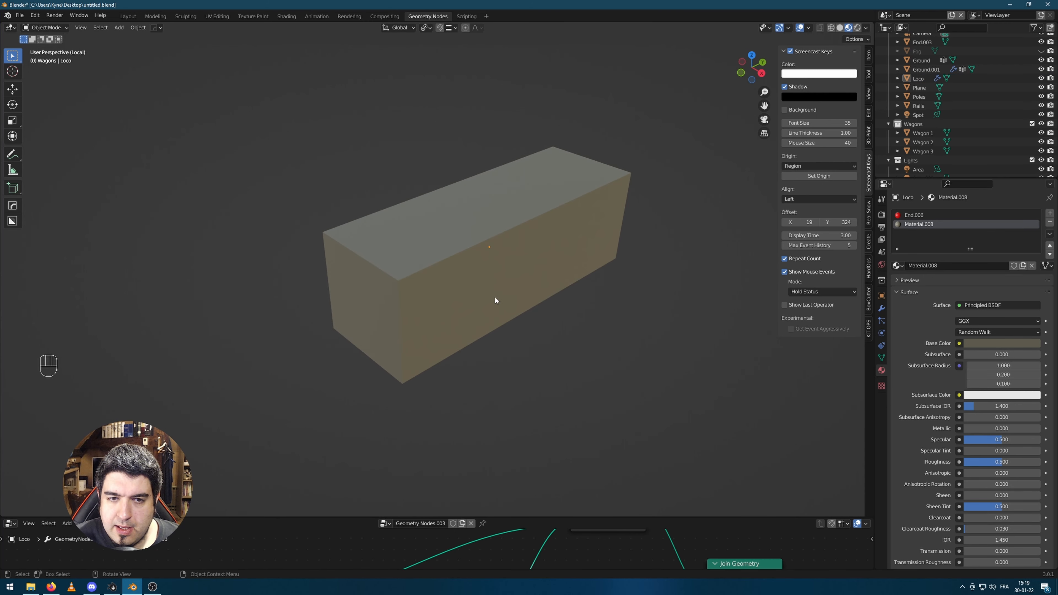
# Bevel the upper front edge of the locomotive box with several segments to form a wide rounded nose
pyautogui.press('Tab')
pyautogui.press('2')
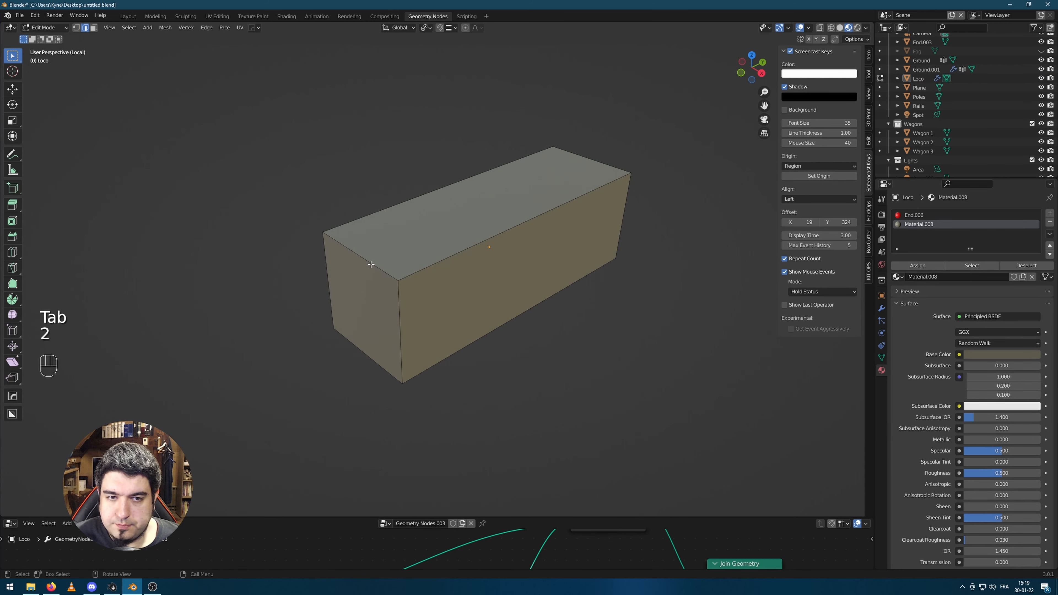
pyautogui.hotkey('ctrl', 'b')
pyautogui.scroll(4, 562, 279)
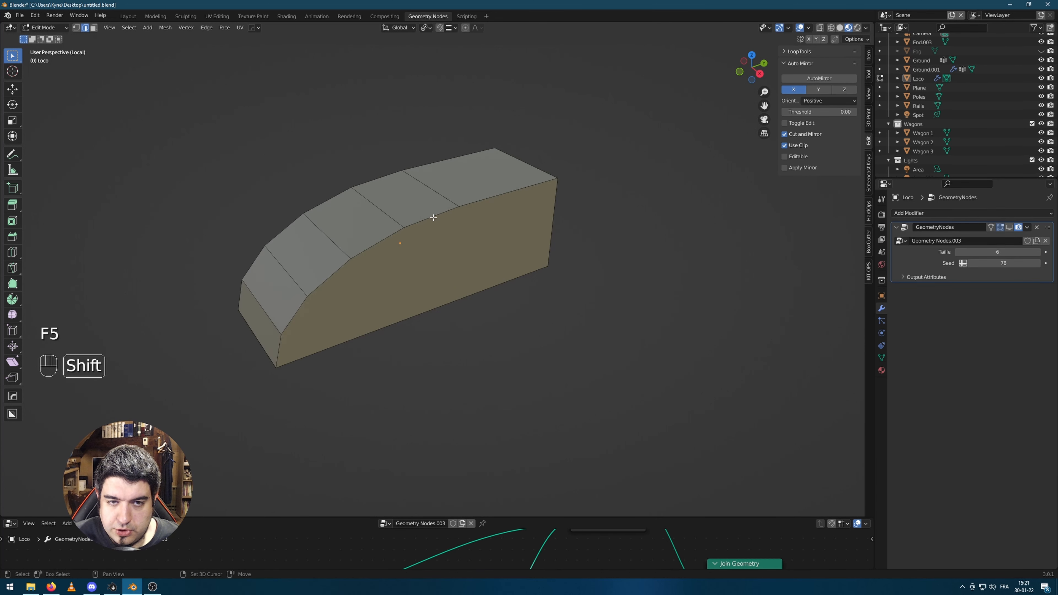
# Bevel the curved edges along both sides of the nose by about 0.97 m with clamp overlap off
pyautogui.keyDown('shift'); pyautogui.click(433, 218); pyautogui.keyUp('shift')
pyautogui.keyDown('shift'); pyautogui.click(381, 240); pyautogui.keyUp('shift')
pyautogui.keyDown('shift'); pyautogui.click(329, 278); pyautogui.keyUp('shift')
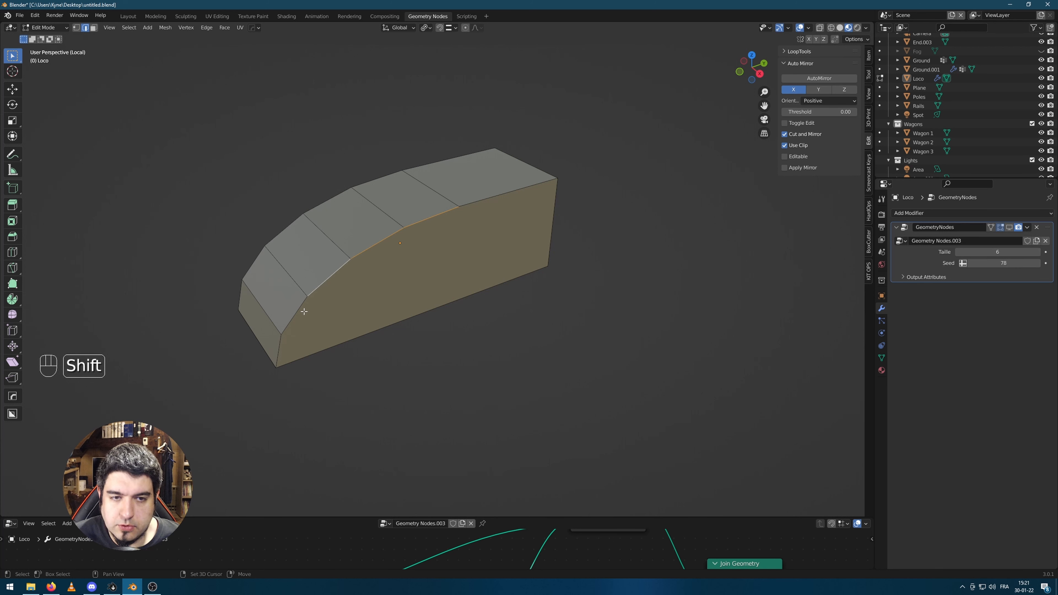
pyautogui.keyDown('shift'); pyautogui.click(299, 310); pyautogui.keyUp('shift')
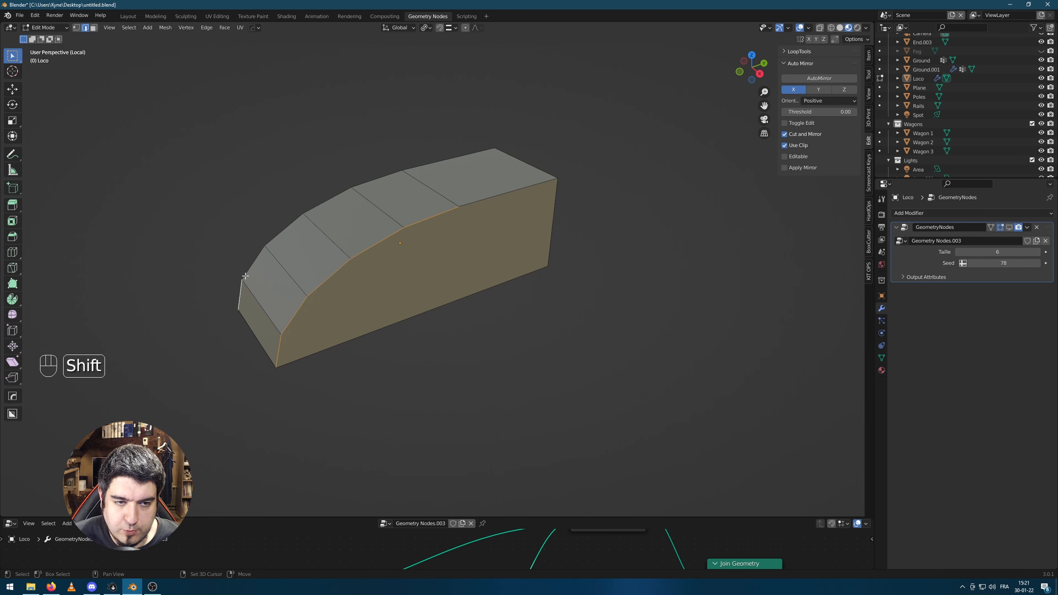
pyautogui.keyDown('shift'); pyautogui.click(275, 241); pyautogui.keyUp('shift')
pyautogui.keyDown('shift'); pyautogui.click(251, 266); pyautogui.keyUp('shift')
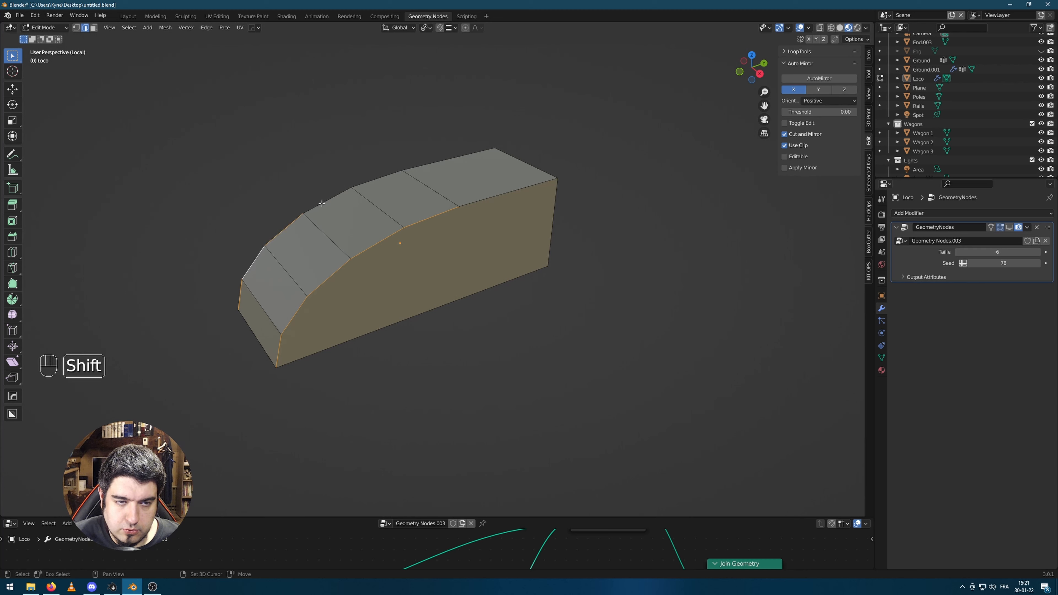
pyautogui.keyDown('shift'); pyautogui.click(327, 201); pyautogui.keyUp('shift')
pyautogui.keyDown('shift'); pyautogui.click(367, 183); pyautogui.keyUp('shift')
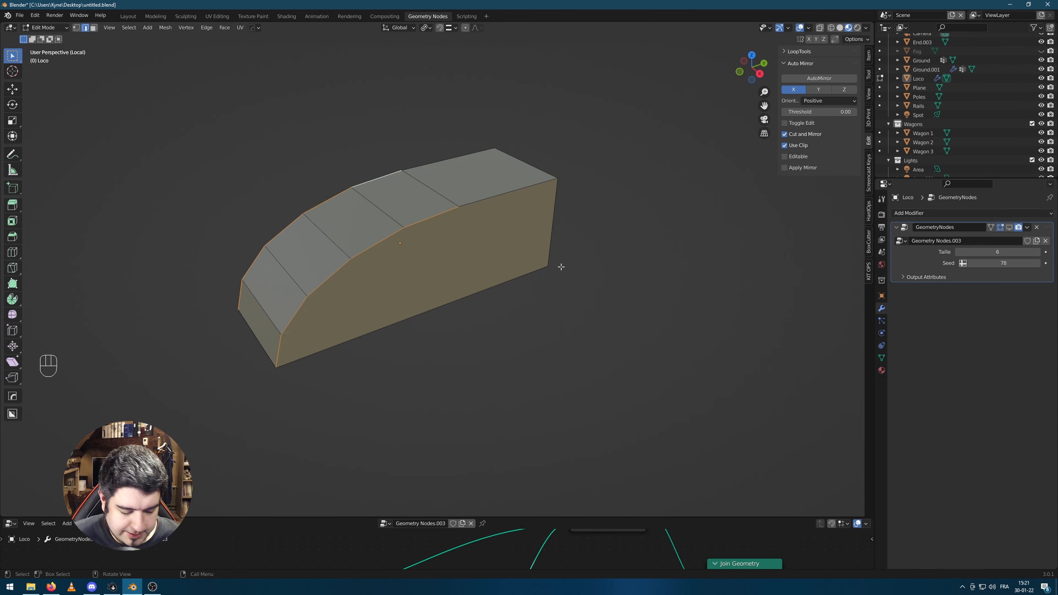
pyautogui.hotkey('ctrl', 'b')
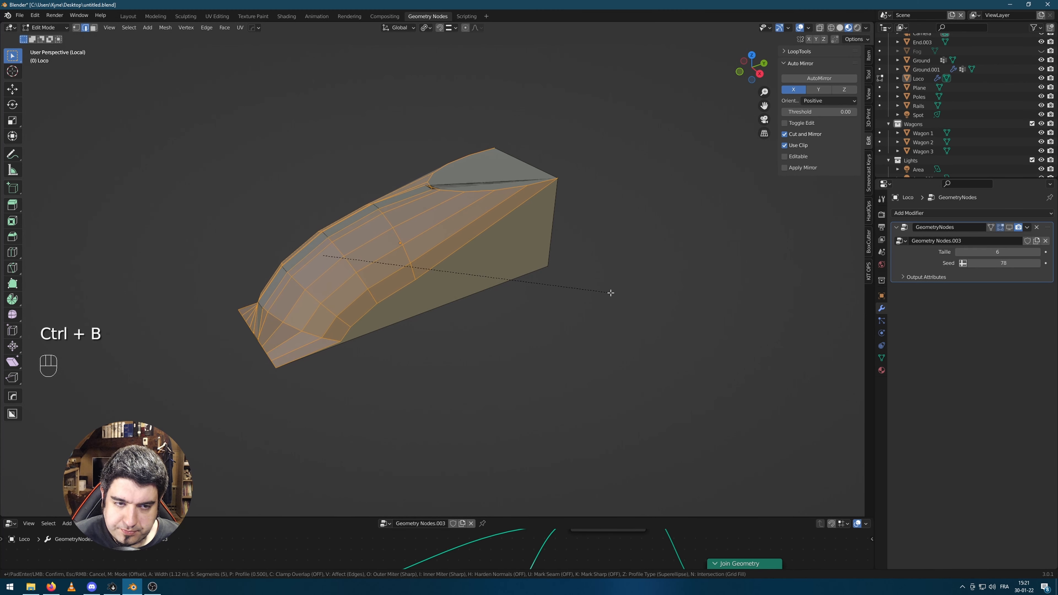
pyautogui.press('c')
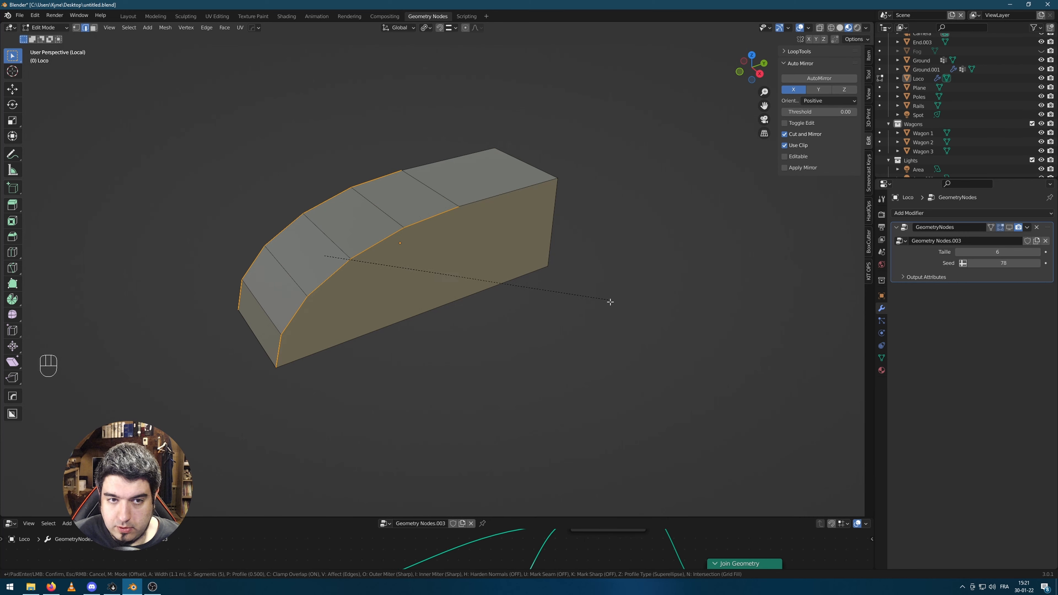
pyautogui.press('c')
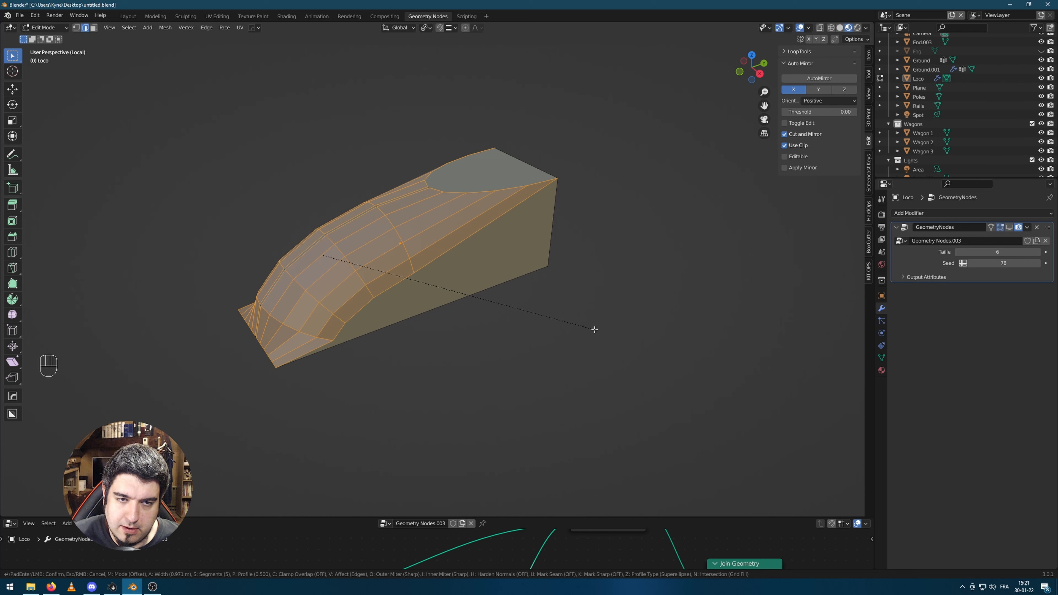
pyautogui.click(595, 330)
pyautogui.click(678, 390)
pyautogui.moveTo(678, 390); pyautogui.dragTo(614, 373, button='middle')
# Return to Object Mode and apply Shade Smooth to the locomotive body
pyautogui.press('Tab')
pyautogui.moveTo(349, 238); pyautogui.dragTo(636, 340, button='middle')
pyautogui.rightClick(433, 238)
pyautogui.rightClick(443, 148)
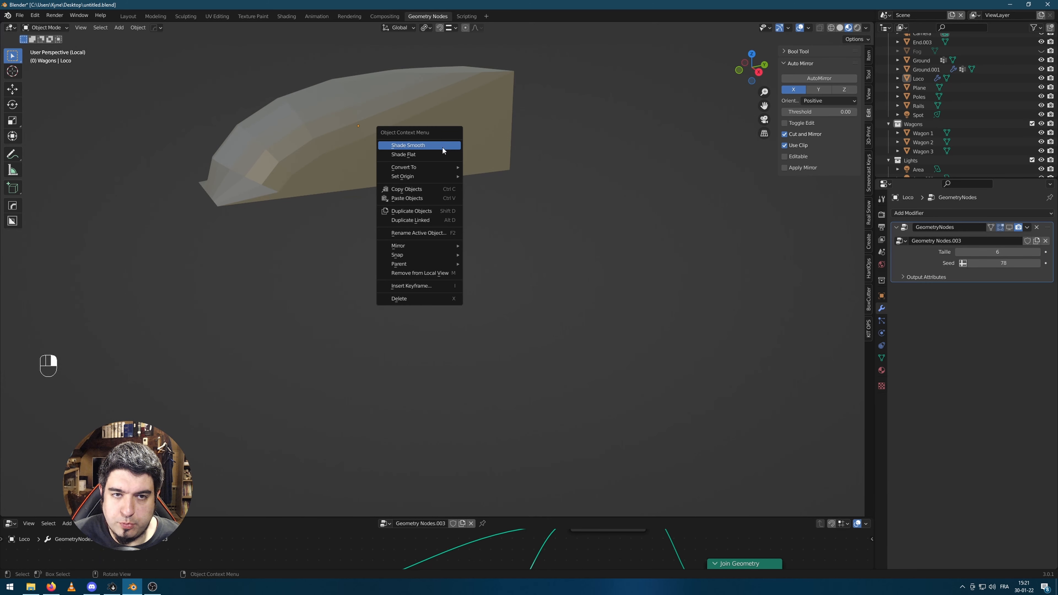
pyautogui.click(432, 149)
pyautogui.moveTo(429, 226); pyautogui.dragTo(485, 263, button='middle')
pyautogui.click(485, 262)
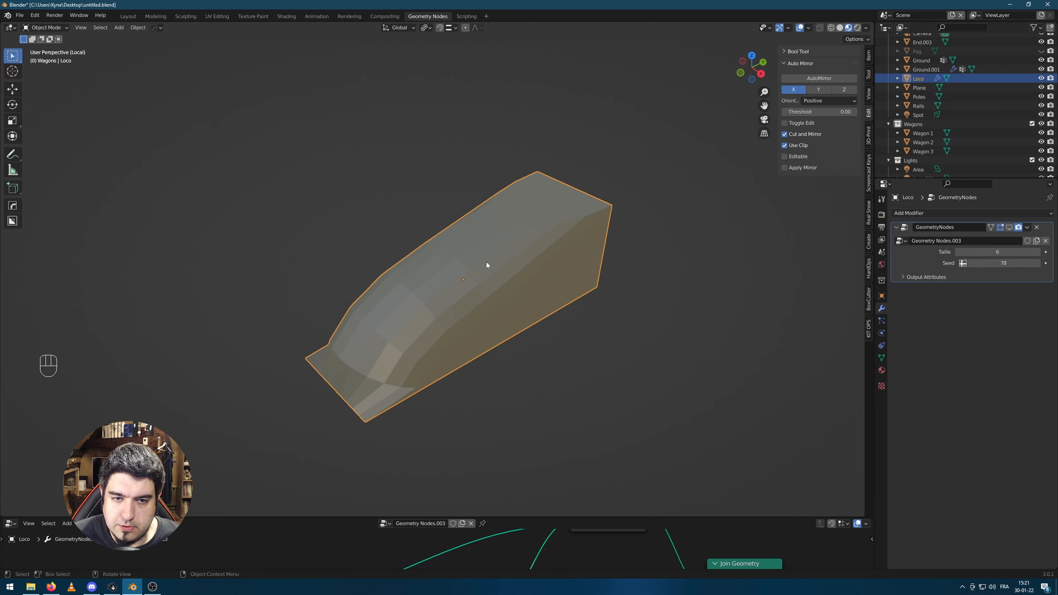
pyautogui.scroll(3, 486, 262)
pyautogui.rightClick(441, 329)
pyautogui.click(437, 327)
pyautogui.scroll(-2, 573, 372)
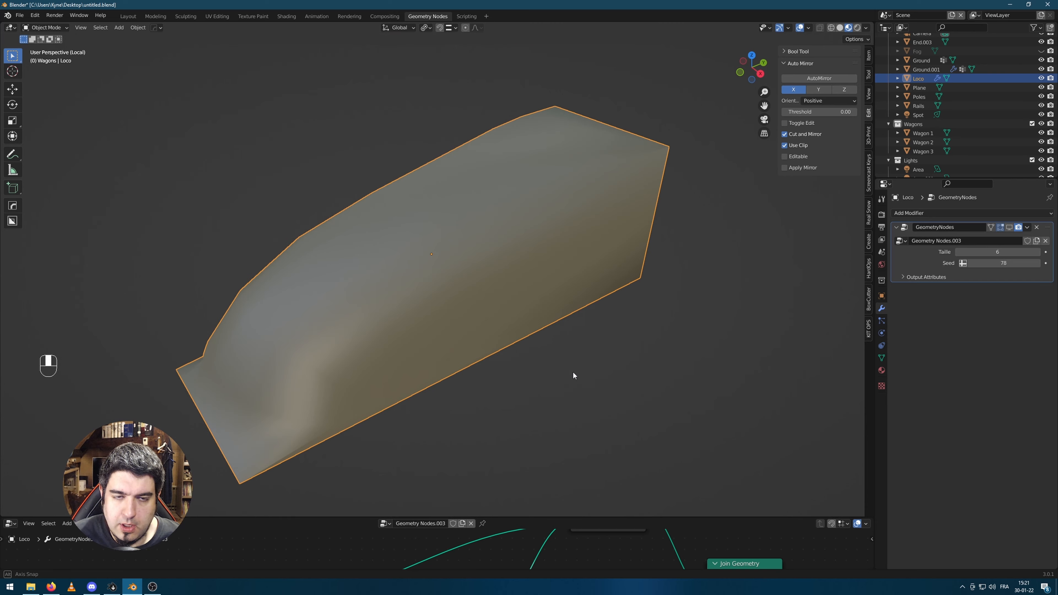
# Enable Auto Smooth in the locomotive mesh's normals settings and lower its angle to 19.9°
pyautogui.click(880, 358)
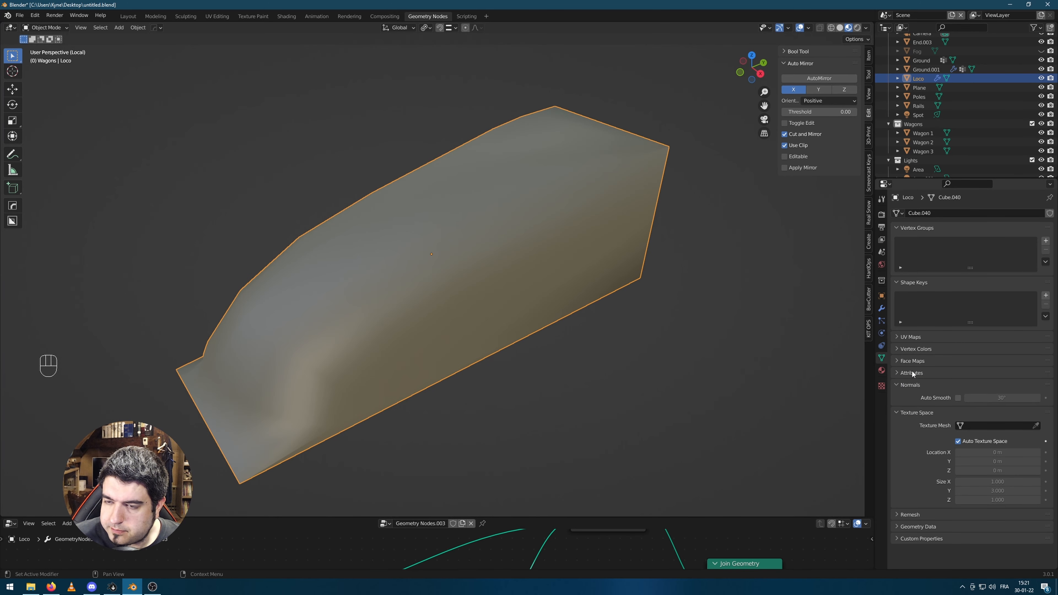
pyautogui.click(958, 397)
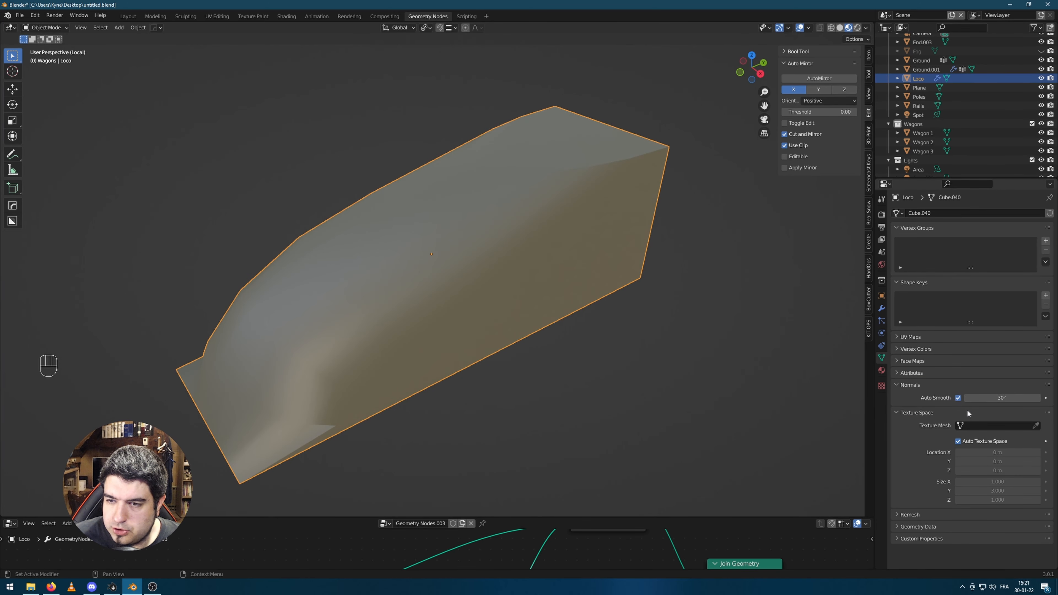
pyautogui.moveTo(1000, 397)
pyautogui.mouseDown()
pyautogui.moveTo(1018, 398)
pyautogui.moveTo(1004, 398)
pyautogui.mouseUp()
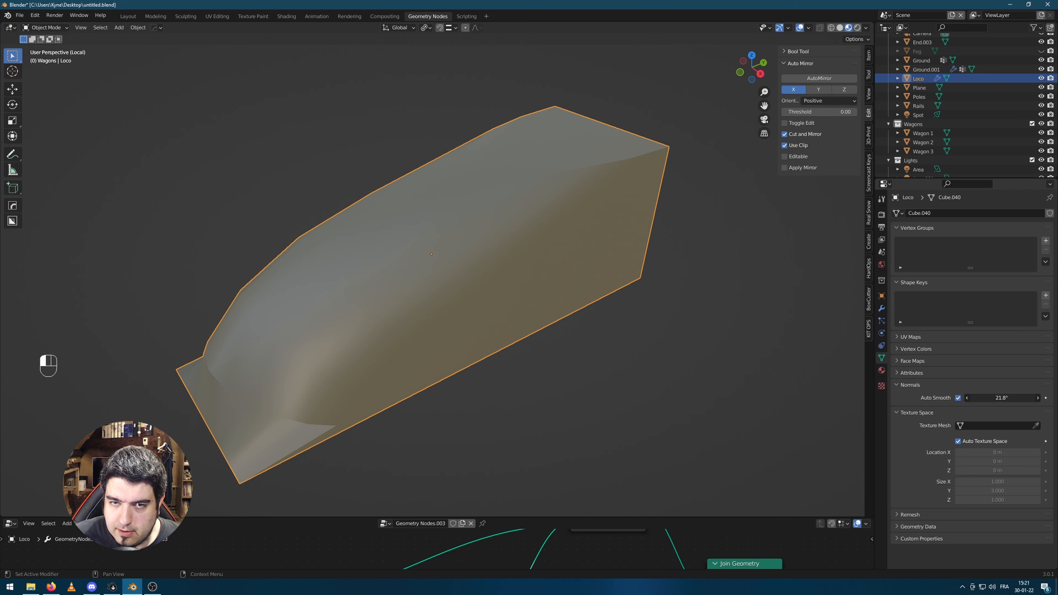
pyautogui.moveTo(550, 325); pyautogui.dragTo(502, 312, button='middle')
pyautogui.scroll(-5, 550, 325)
pyautogui.moveTo(419, 110); pyautogui.dragTo(466, 171, button='middle')
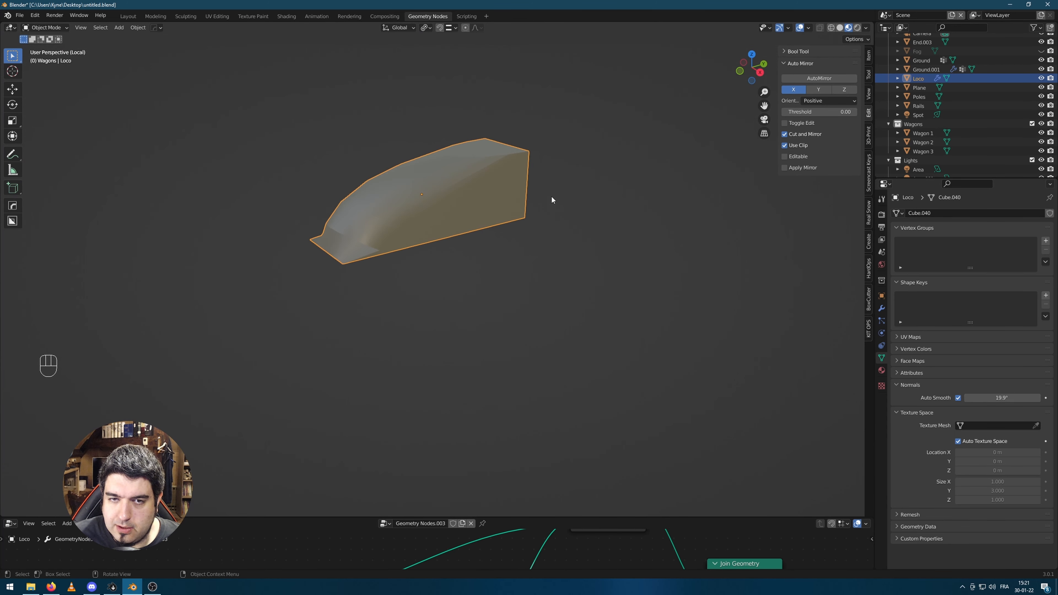
pyautogui.moveTo(551, 200); pyautogui.dragTo(560, 233, button='middle')
pyautogui.scroll(5, 598, 273)
pyautogui.moveTo(488, 237); pyautogui.dragTo(503, 244, button='middle')
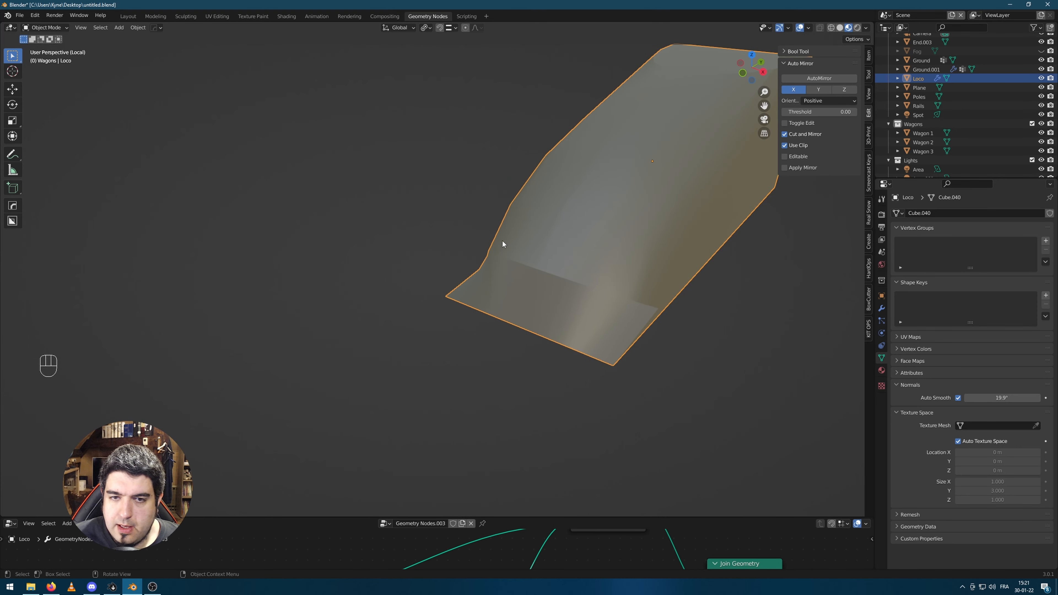
# In Edit Mode, select the two central faces and the thin strip between them on the upper nose, and widen them along X
pyautogui.press('Tab')
pyautogui.moveTo(592, 270); pyautogui.dragTo(670, 235, button='middle')
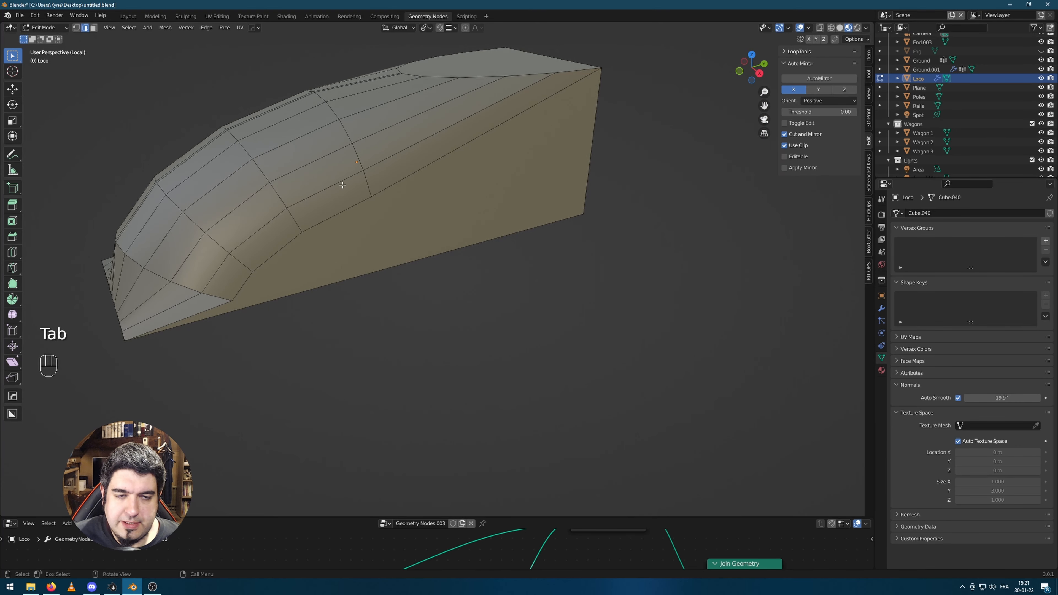
pyautogui.moveTo(343, 185); pyautogui.dragTo(374, 185, button='middle')
pyautogui.press('3')
pyautogui.click(585, 196)
pyautogui.moveTo(585, 196); pyautogui.dragTo(614, 213, button='middle')
pyautogui.keyDown('shift'); pyautogui.click(662, 210); pyautogui.keyUp('shift')
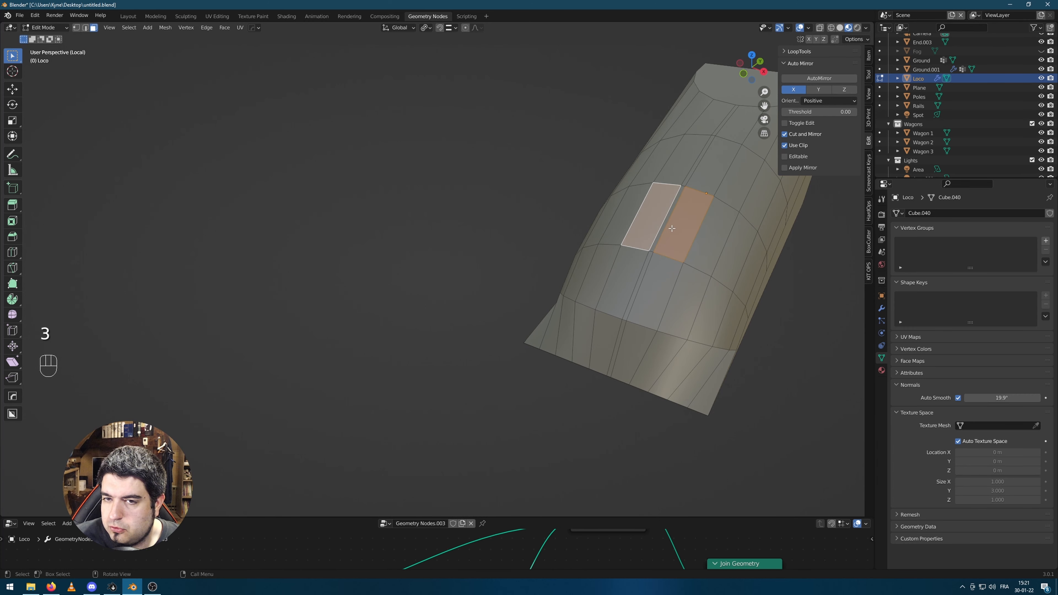
pyautogui.scroll(1, 758, 243)
pyautogui.keyDown('shift'); pyautogui.moveTo(758, 243); pyautogui.dragTo(701, 260, button='middle'); pyautogui.keyUp('shift')
pyautogui.keyDown('shift'); pyautogui.click(610, 243); pyautogui.keyUp('shift')
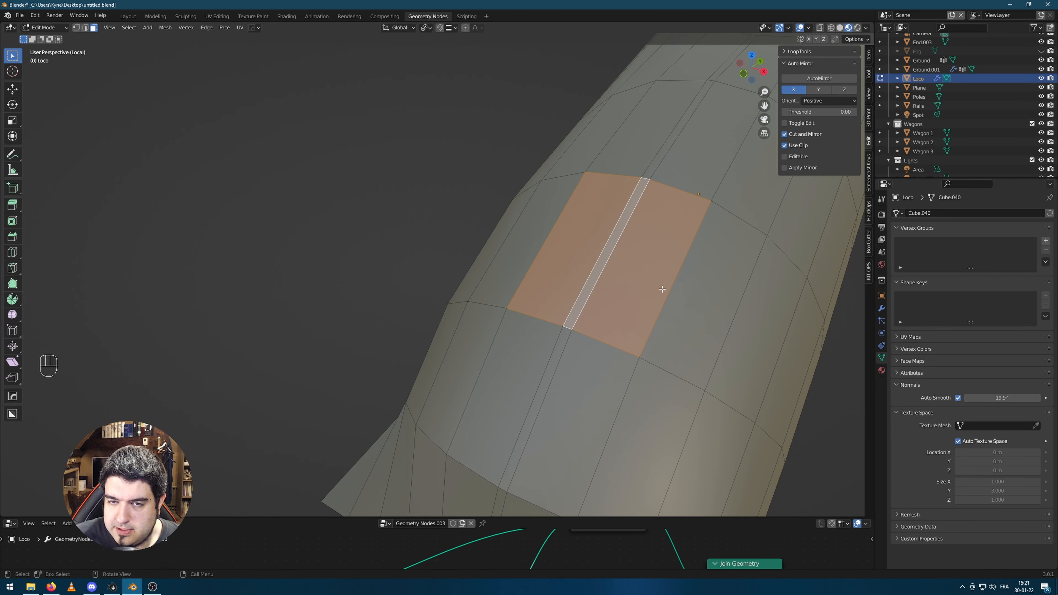
pyautogui.scroll(-3, 666, 288)
pyautogui.press('s')
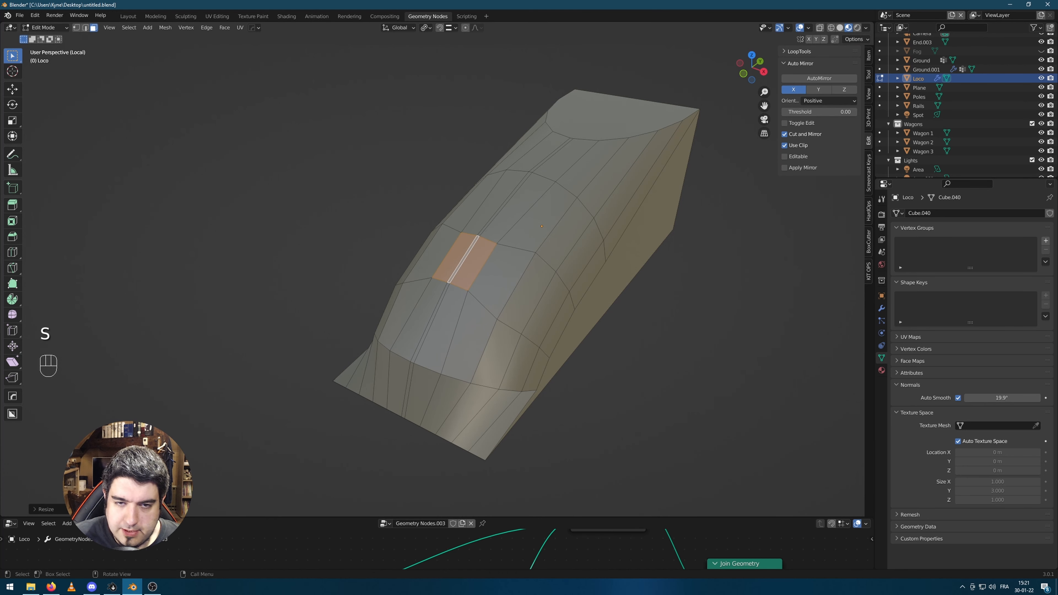
pyautogui.press('x')
pyautogui.click(629, 305)
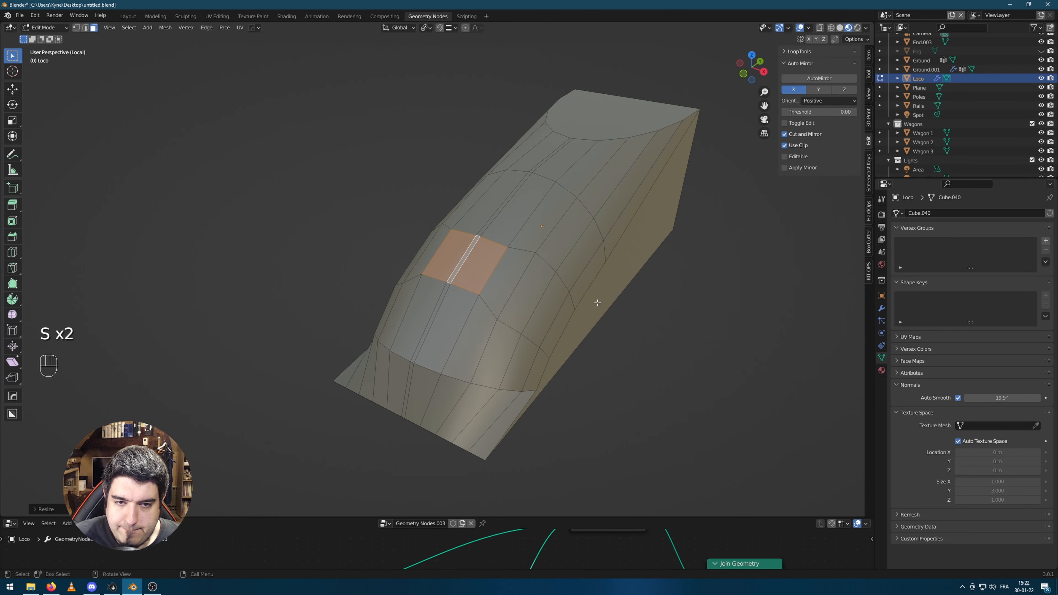
pyautogui.moveTo(627, 304); pyautogui.dragTo(579, 300, button='middle')
# Try to extrude the widened nose faces inward without an inset
pyautogui.press('e')
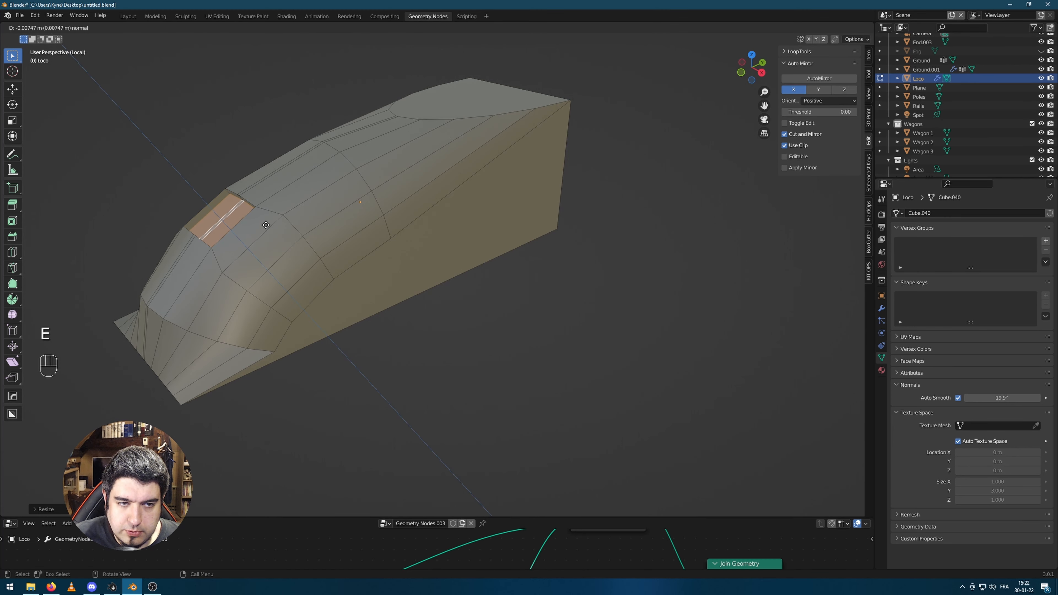
pyautogui.click(265, 224)
pyautogui.moveTo(311, 244); pyautogui.dragTo(326, 246, button='middle')
pyautogui.hotkey('ctrl', 'z')
# Inset the widened nose faces slightly and extrude them inward as a recessed windshield, checking the shape in Object Mode
pyautogui.scroll(3, 503, 272)
pyautogui.press('i')
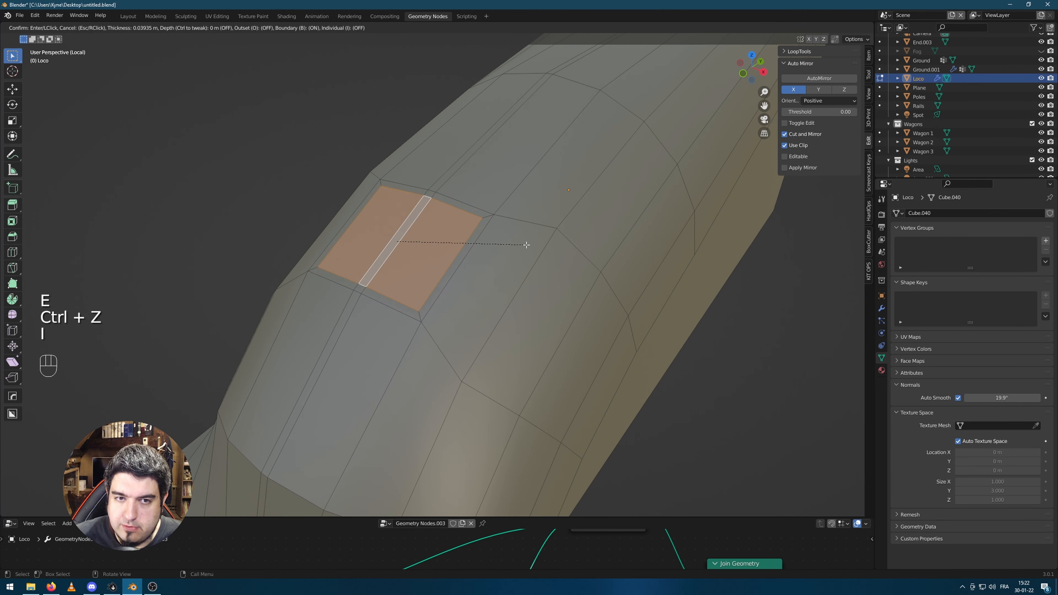
pyautogui.click(504, 242)
pyautogui.press('e')
pyautogui.click(505, 244)
pyautogui.scroll(-5, 505, 244)
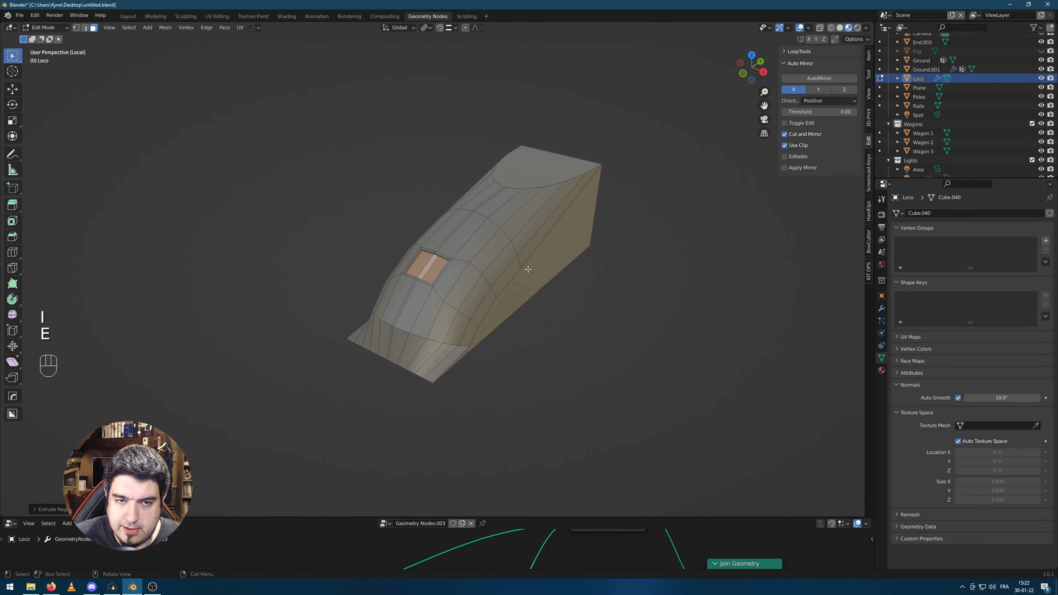
pyautogui.press('Tab')
pyautogui.moveTo(688, 324); pyautogui.dragTo(522, 220, button='middle')
pyautogui.press('Tab')
pyautogui.scroll(2, 522, 219)
pyautogui.moveTo(600, 237)
pyautogui.mouseDown(button='middle')
pyautogui.moveTo(500, 241)
pyautogui.moveTo(520, 234)
pyautogui.mouseUp(button='middle')
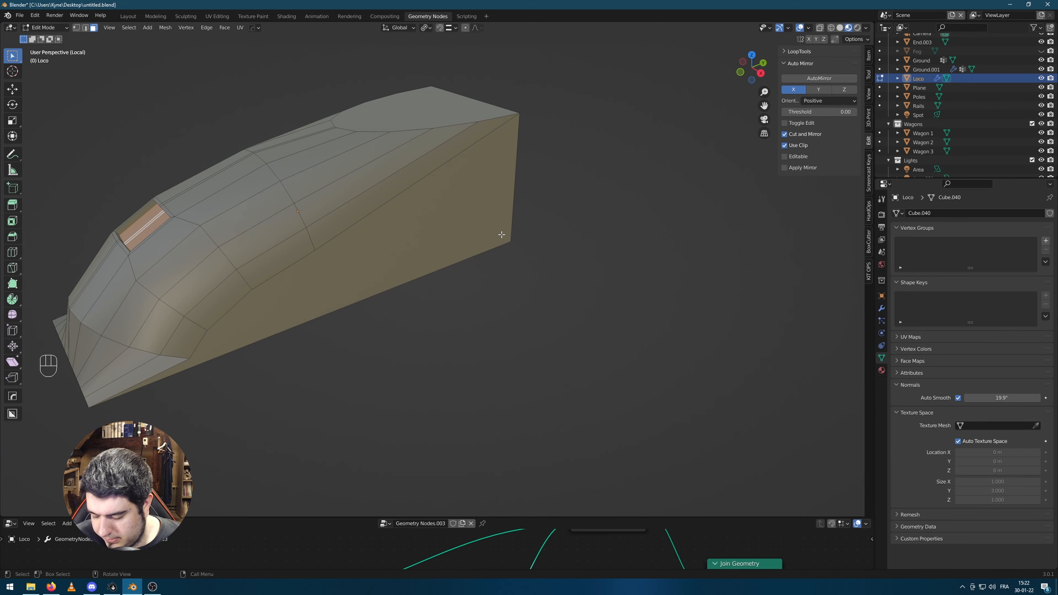
# In the right orthographic view, knife-cut a horizontal line constrained to Y along the locomotive's side at about mid-height
pyautogui.press('KP_1')
pyautogui.press('KP_3')
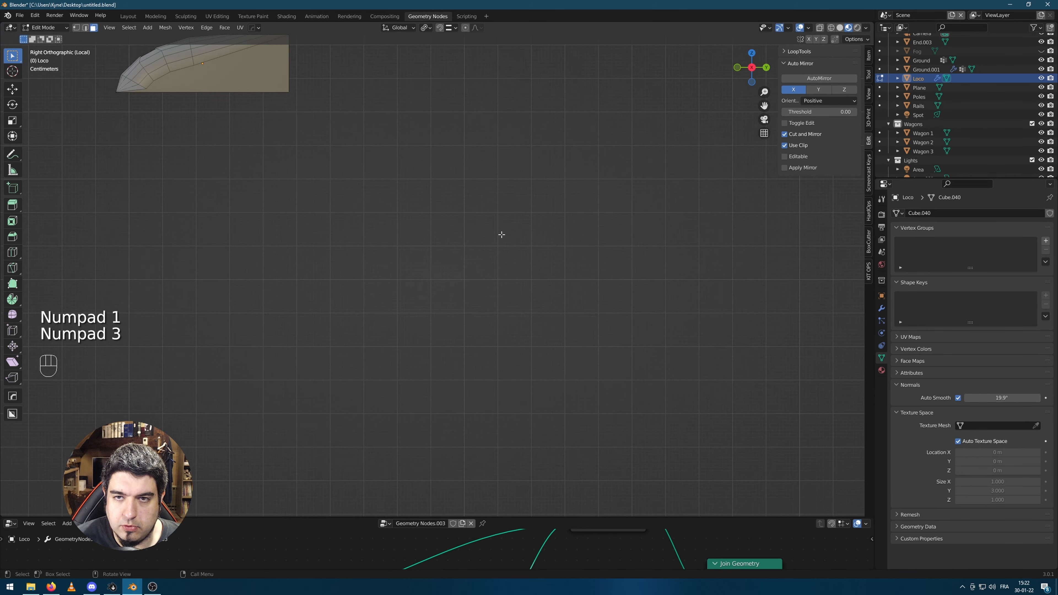
pyautogui.keyDown('shift'); pyautogui.moveTo(425, 187); pyautogui.dragTo(684, 394, button='middle'); pyautogui.keyUp('shift')
pyautogui.scroll(3, 556, 299)
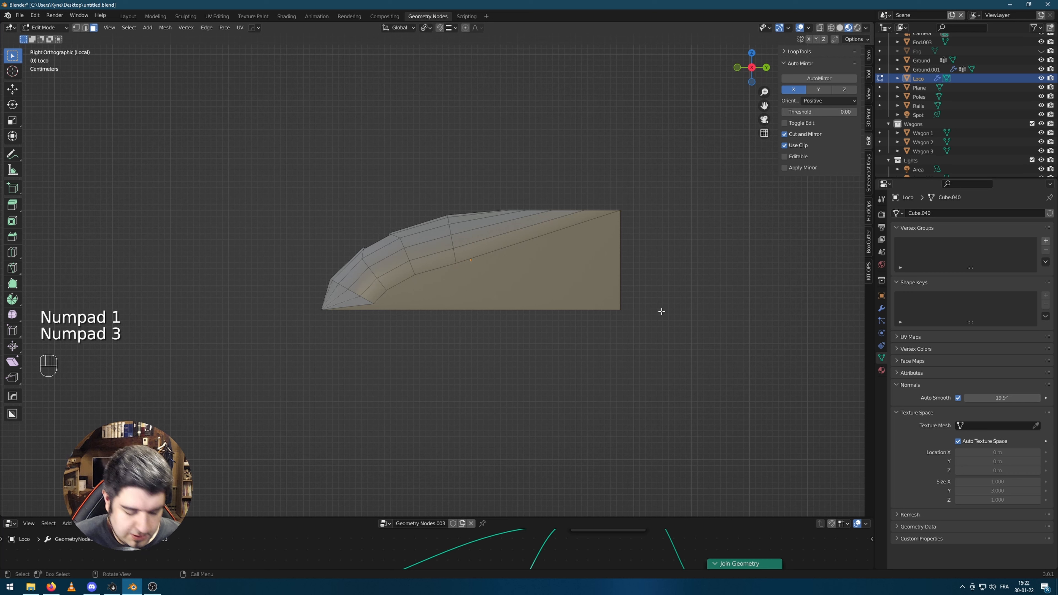
pyautogui.press('k')
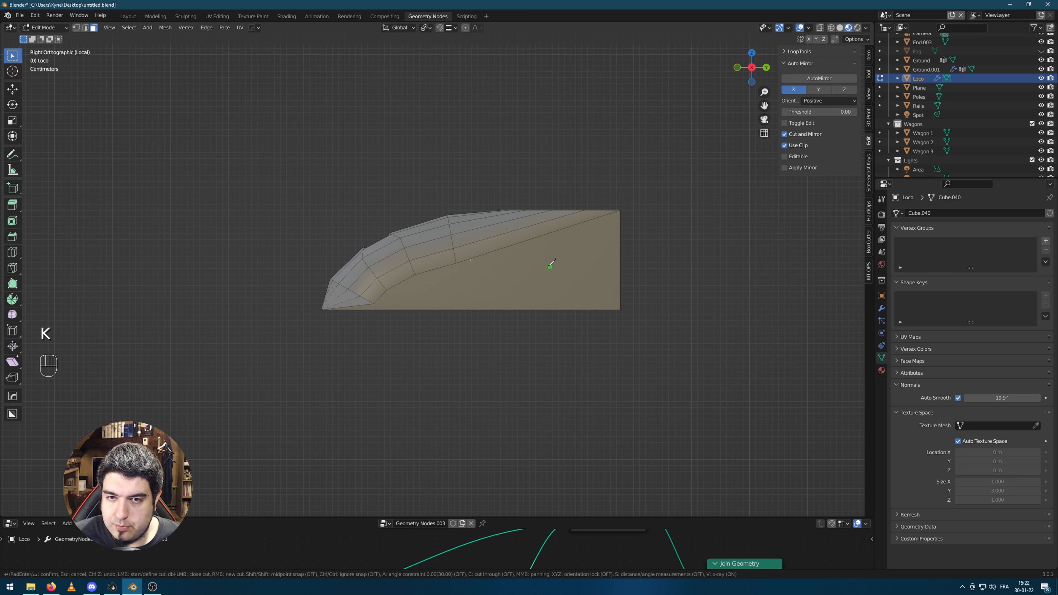
pyautogui.click(311, 273)
pyautogui.press('x')
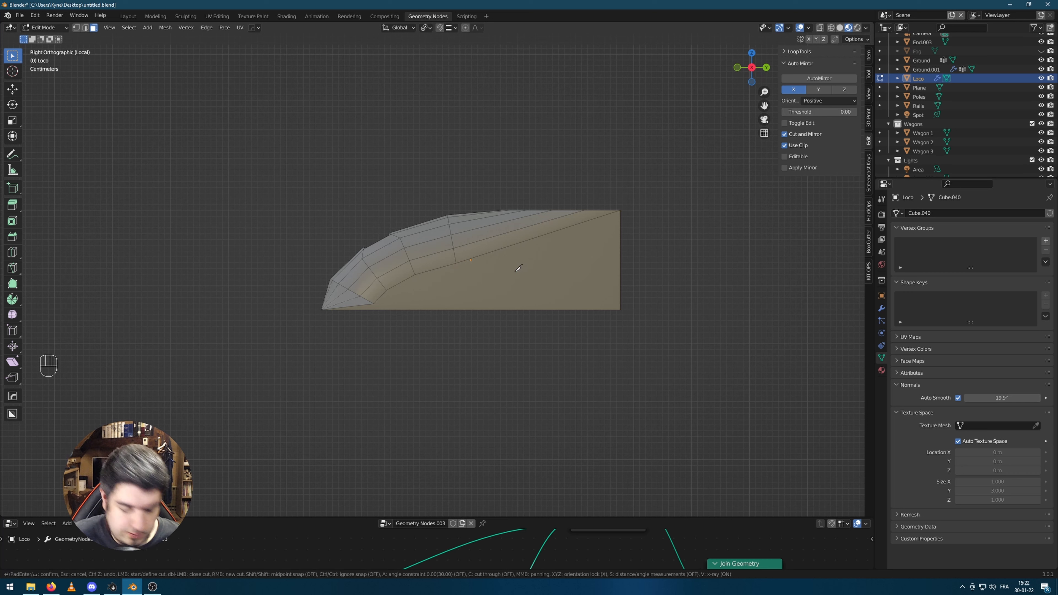
pyautogui.press('y')
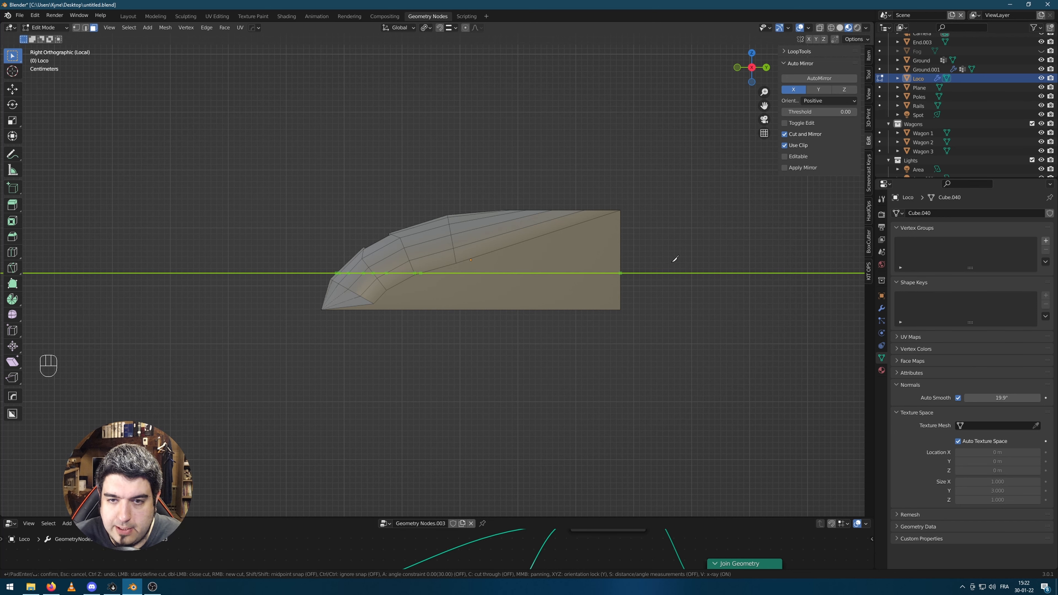
pyautogui.press('Return')
# Bevel the long horizontal cut edge on the side with a single segment to form a window band
pyautogui.scroll(4, 581, 310)
pyautogui.press('2')
pyautogui.click(581, 272)
pyautogui.hotkey('ctrl', 'b')
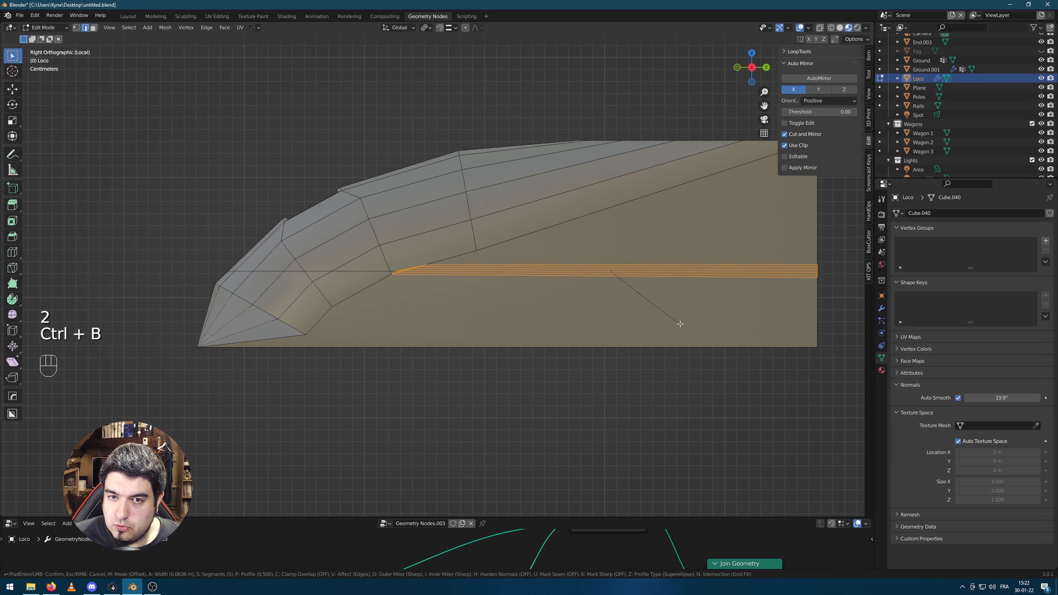
pyautogui.scroll(-4, 680, 324)
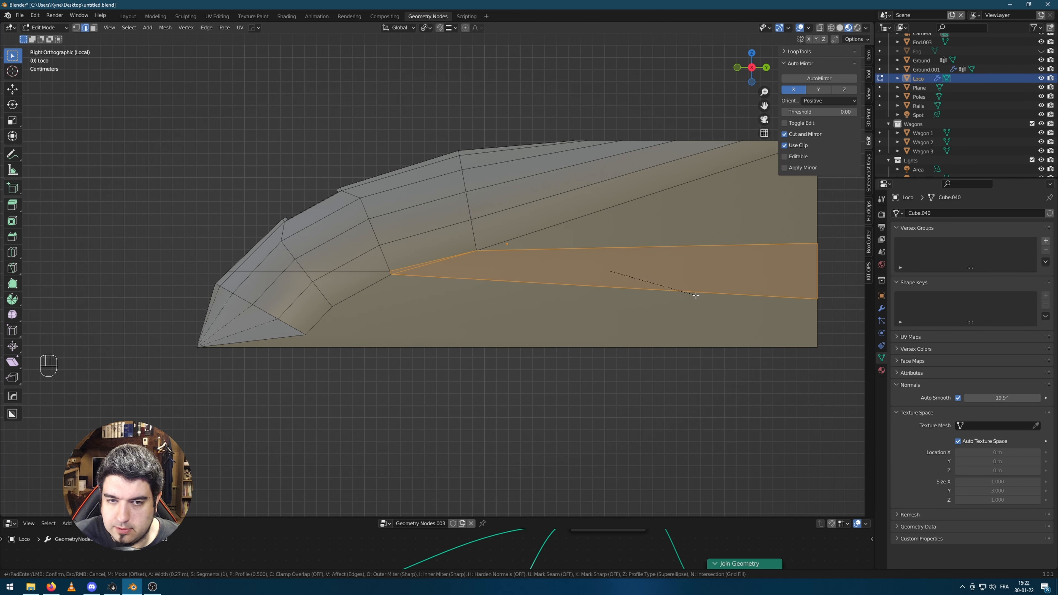
pyautogui.hotkey('ctrl', 'z')
pyautogui.keyDown('shift'); pyautogui.moveTo(673, 293); pyautogui.dragTo(617, 278, button='middle'); pyautogui.keyUp('shift')
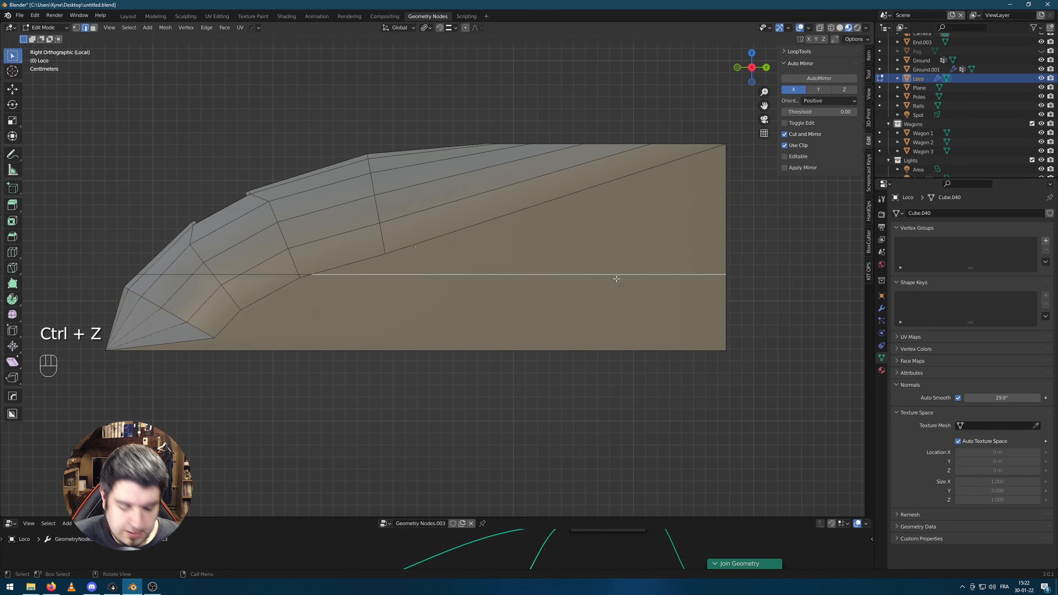
pyautogui.hotkey('ctrl', 'b')
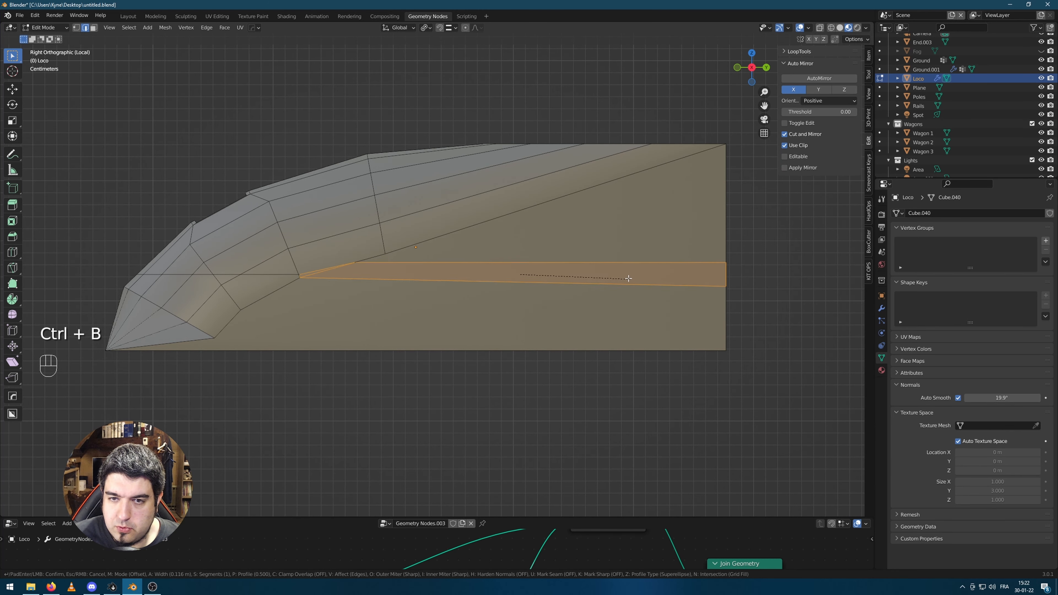
pyautogui.click(639, 286)
# Level the band's upper and lower edges by scaling each one to 0 along Z
pyautogui.press('2')
pyautogui.click(694, 253)
pyautogui.press('s')
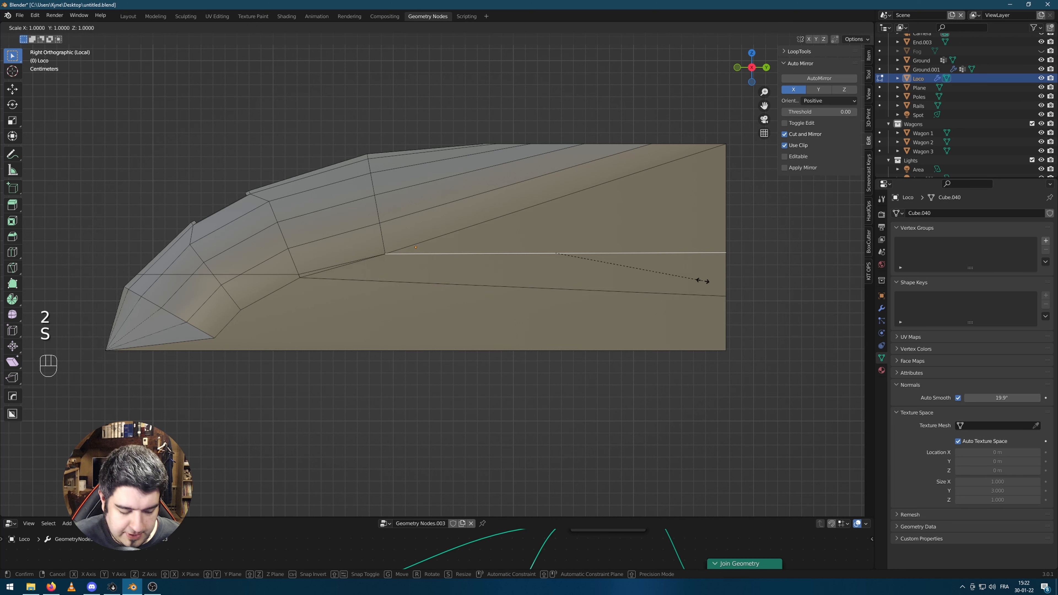
pyautogui.click(703, 281)
pyautogui.click(674, 294)
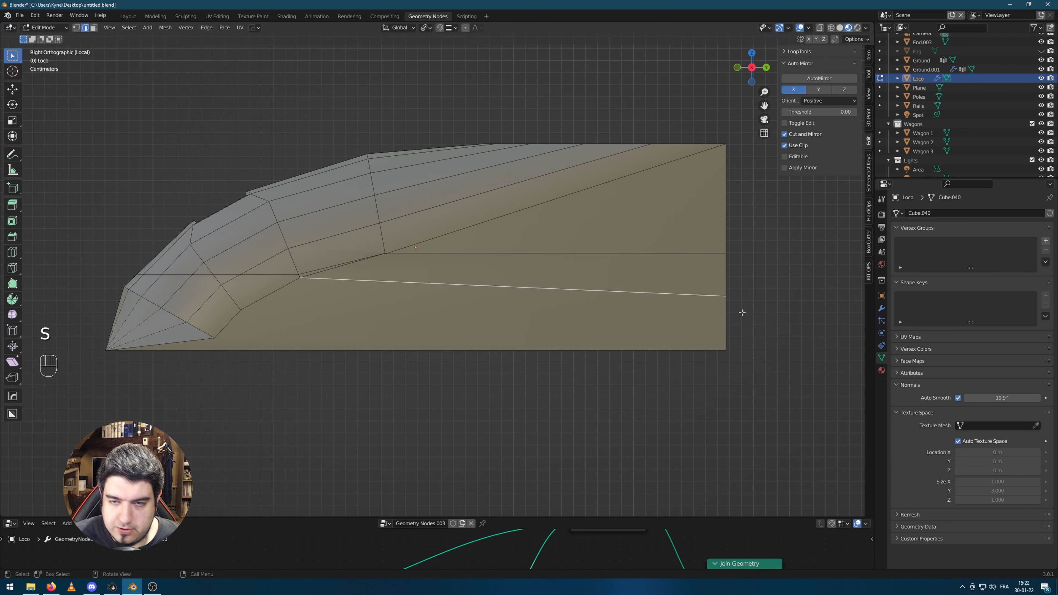
pyautogui.press('s')
pyautogui.press('z')
pyautogui.press('0')
pyautogui.press('Return')
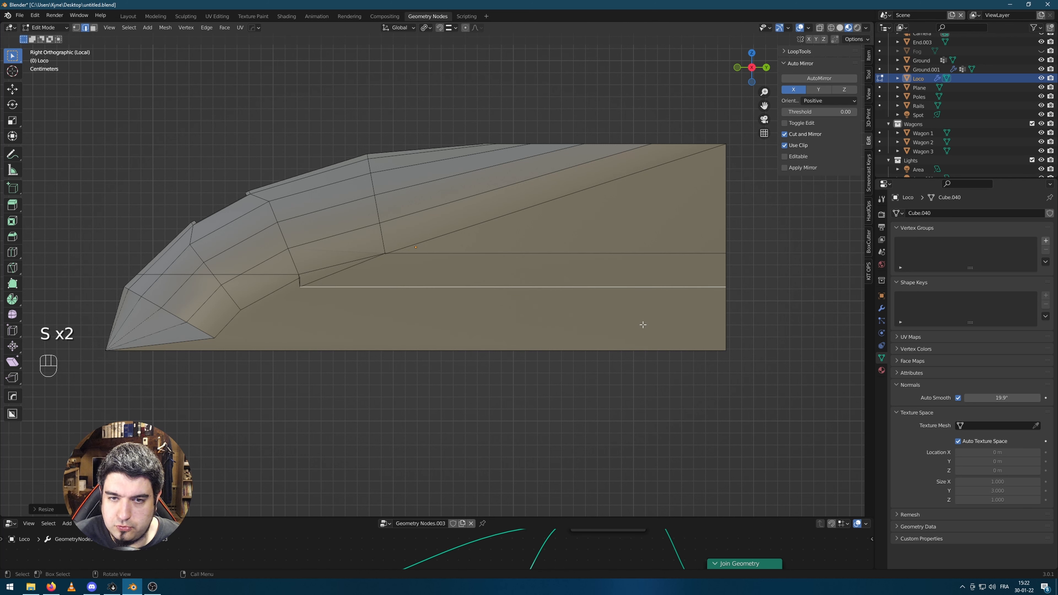
# Add seven evenly spaced loop cuts across the side window band without sliding them
pyautogui.hotkey('ctrl', 'r')
pyautogui.scroll(5, 506, 262)
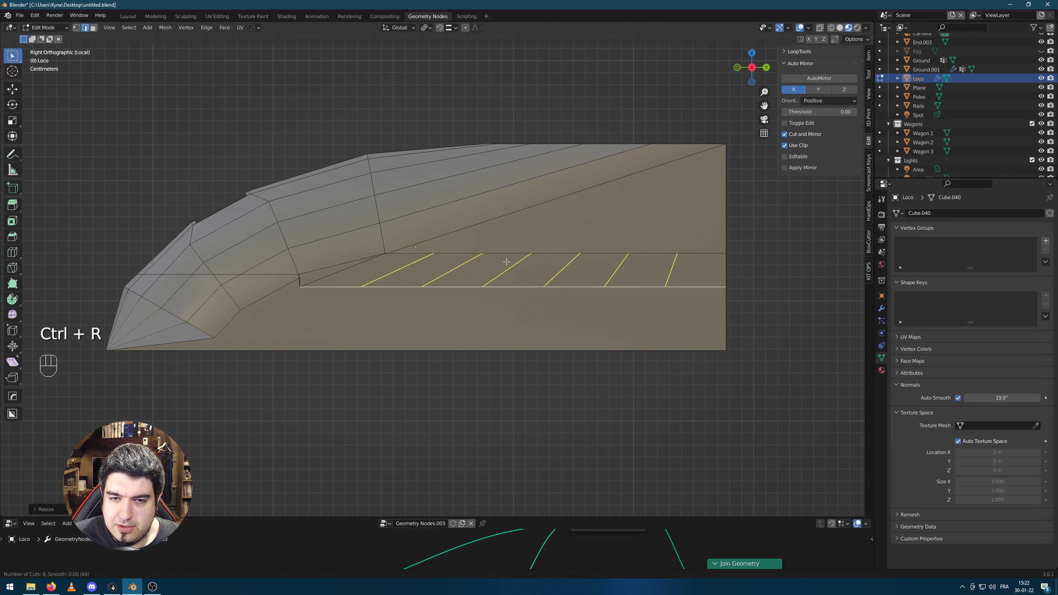
pyautogui.scroll(1, 506, 262)
pyautogui.click(507, 261)
pyautogui.rightClick(507, 261)
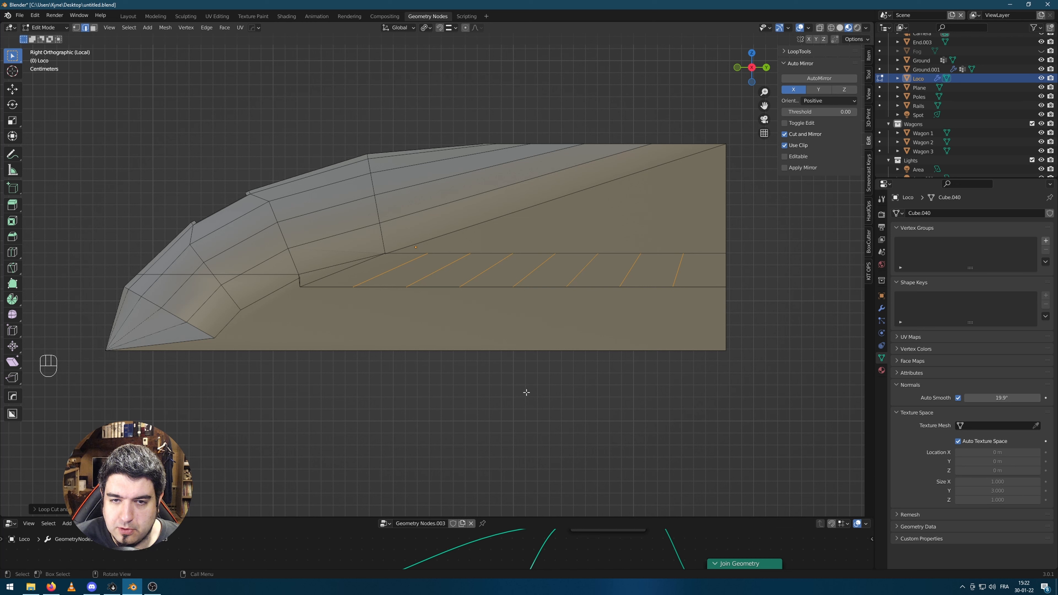
# Make the seven slanted band cuts vertical by scaling them to 0 along Y, and clear the selection
pyautogui.press('s')
pyautogui.click(797, 359)
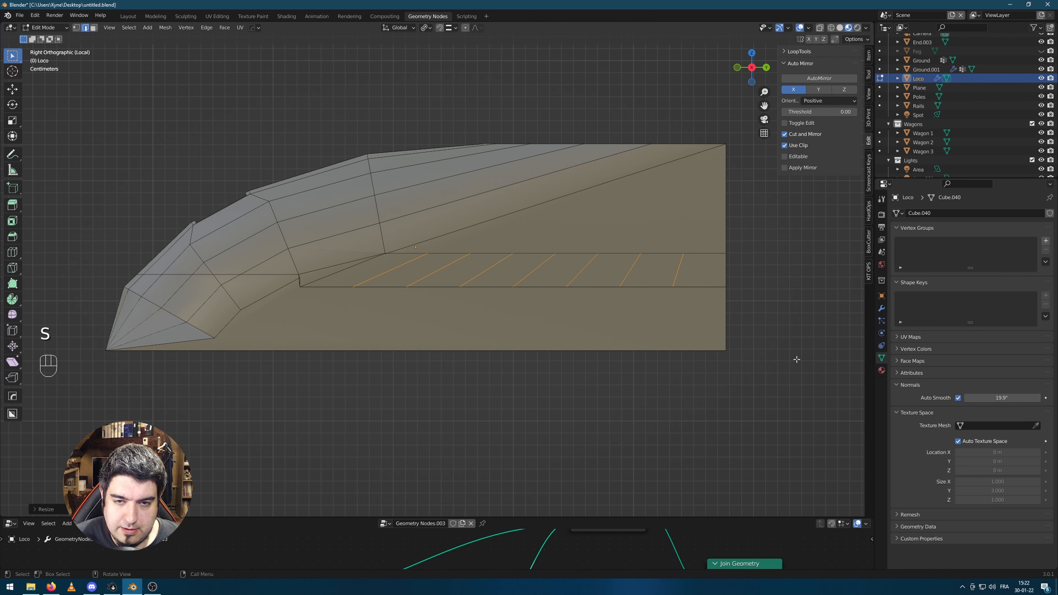
pyautogui.press('s')
pyautogui.press('y')
pyautogui.press('0')
pyautogui.click(801, 348)
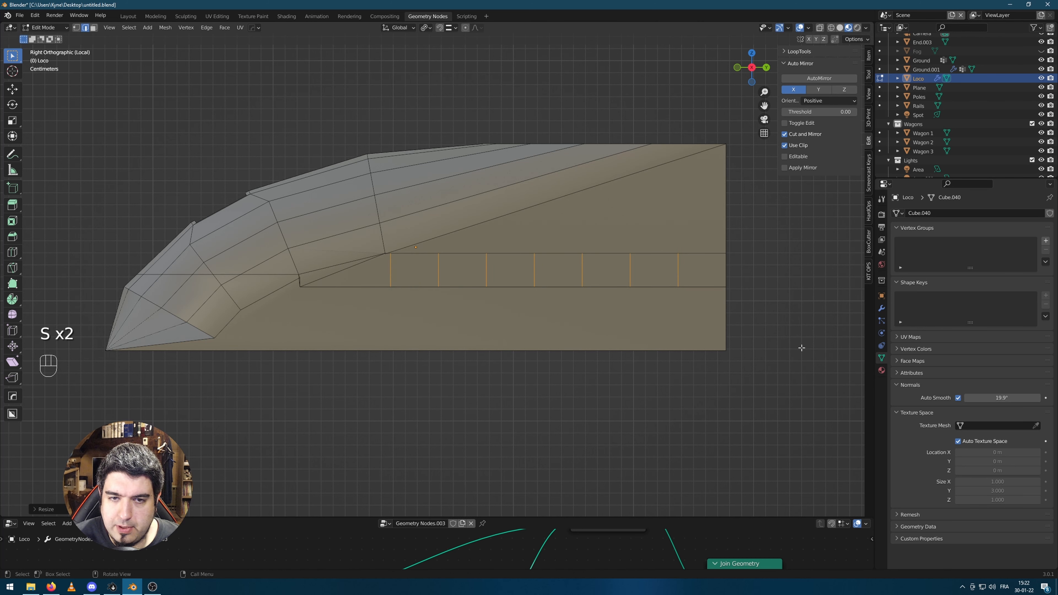
pyautogui.click(800, 348)
# Select every second face of the side band, four in all, and inset them as window openings
pyautogui.press('3')
pyautogui.click(418, 269)
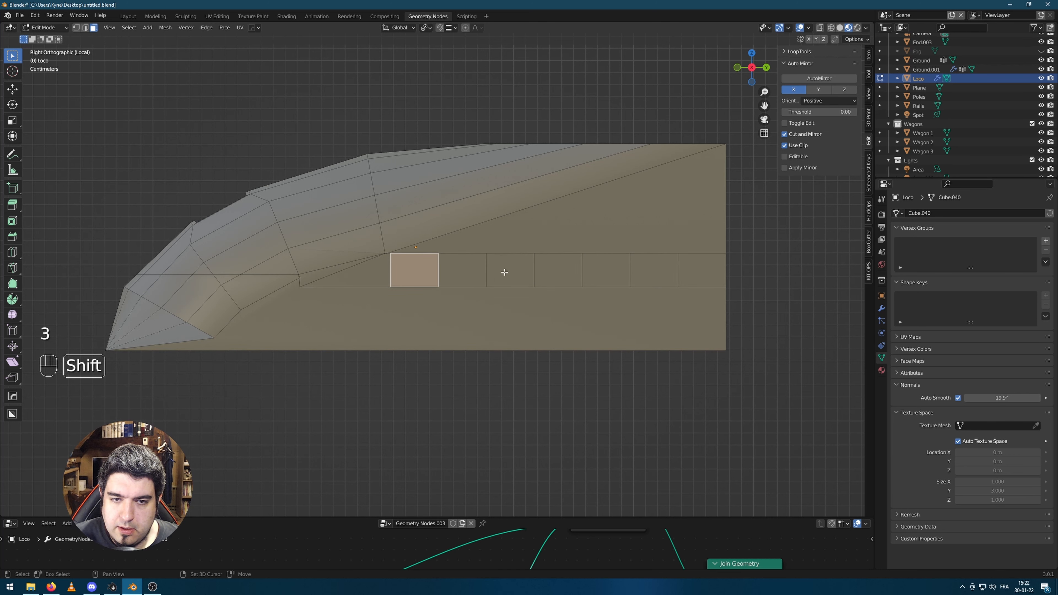
pyautogui.keyDown('shift'); pyautogui.click(506, 271); pyautogui.keyUp('shift')
pyautogui.keyDown('shift'); pyautogui.click(601, 271); pyautogui.keyUp('shift')
pyautogui.keyDown('shift'); pyautogui.click(703, 270); pyautogui.keyUp('shift')
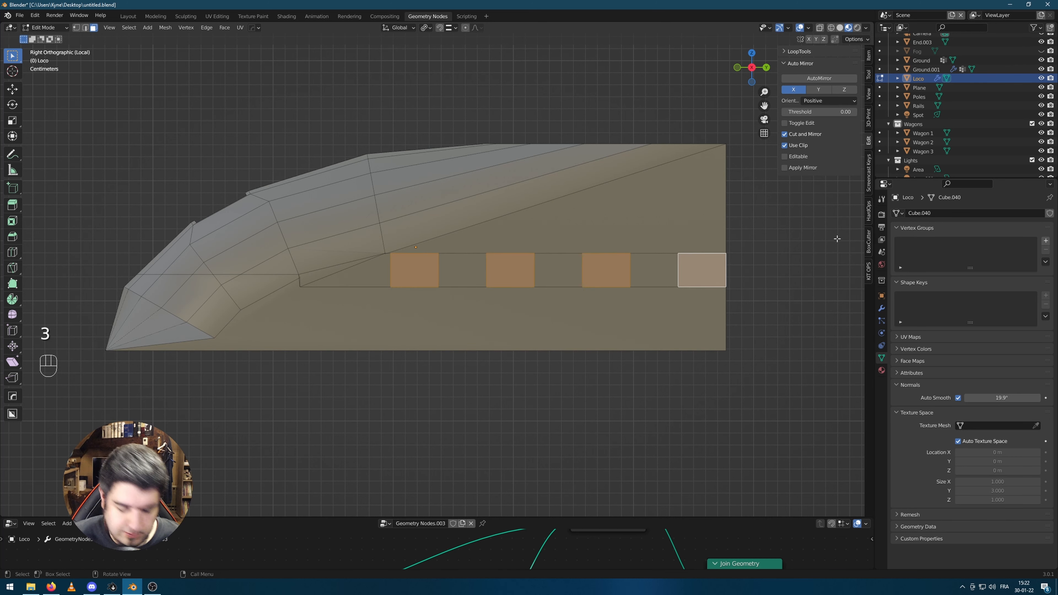
pyautogui.press('i')
pyautogui.click(829, 244)
# Extrude the four inset window faces inward by about 0.014 m
pyautogui.moveTo(598, 298); pyautogui.dragTo(700, 304, button='middle')
pyautogui.press('e')
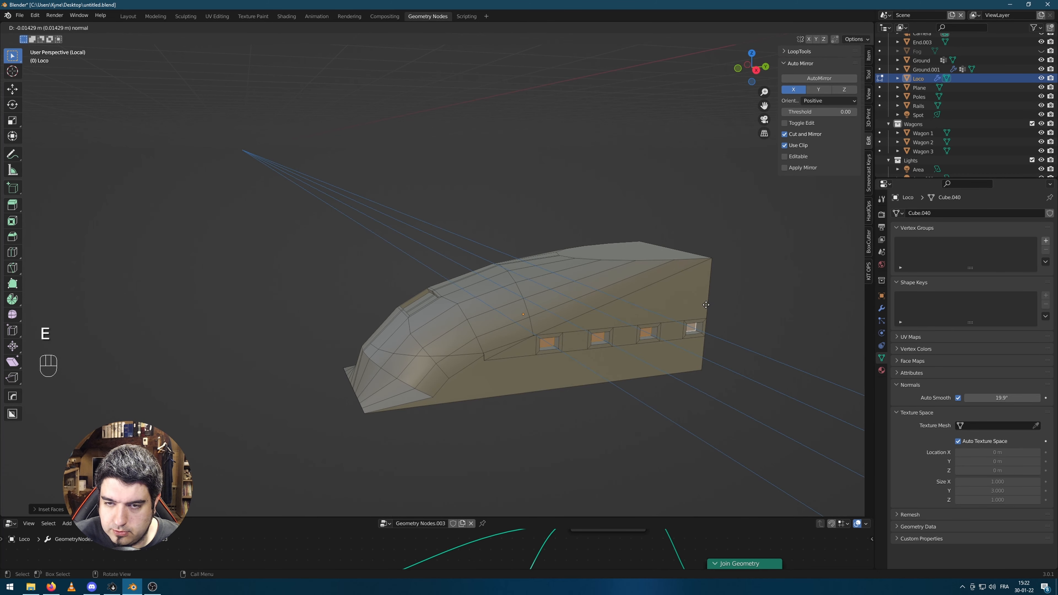
pyautogui.click(706, 305)
# Add all the recessed windshield faces to the selection of the four side window faces
pyautogui.moveTo(498, 363); pyautogui.dragTo(515, 334, button='middle')
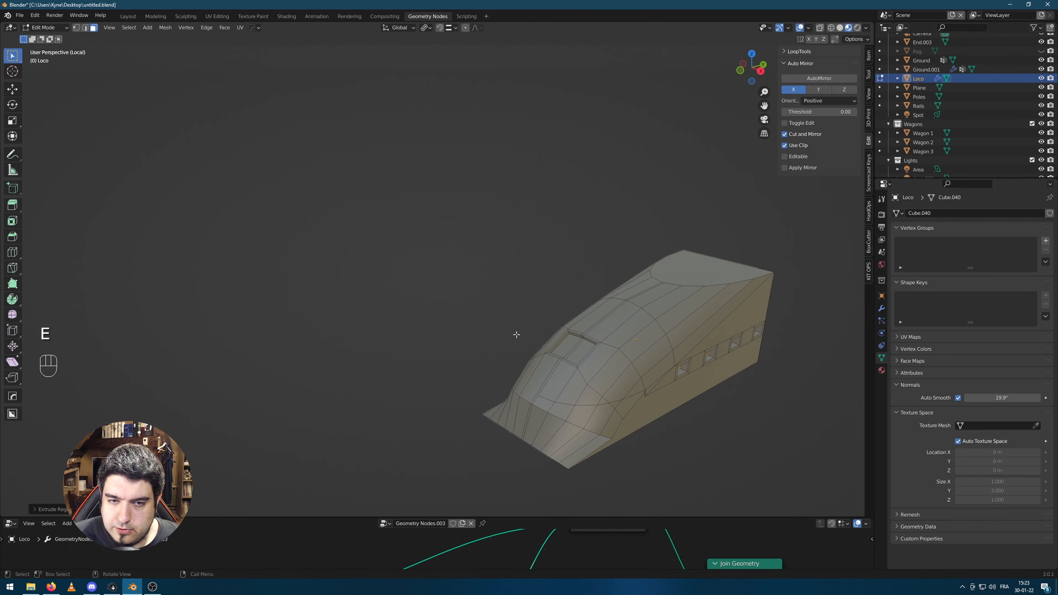
pyautogui.keyDown('shift'); pyautogui.click(567, 348); pyautogui.keyUp('shift')
pyautogui.scroll(4, 571, 351)
pyautogui.keyDown('shift'); pyautogui.moveTo(573, 351); pyautogui.dragTo(569, 375, button='middle'); pyautogui.keyUp('shift')
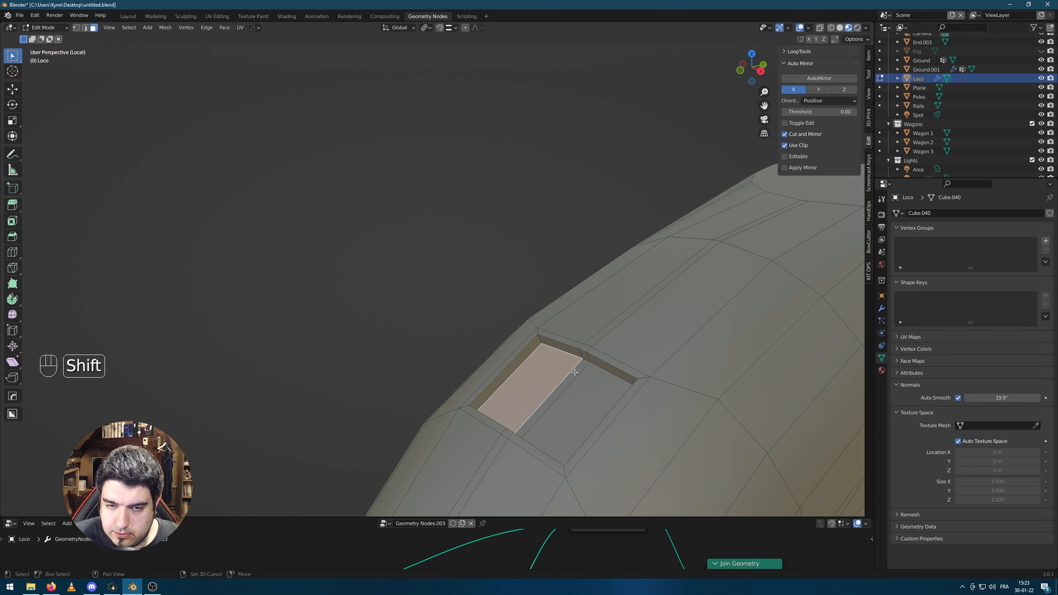
pyautogui.keyDown('shift'); pyautogui.click(574, 373); pyautogui.keyUp('shift')
pyautogui.keyDown('shift'); pyautogui.click(598, 393); pyautogui.keyUp('shift')
pyautogui.scroll(-6, 633, 411)
pyautogui.keyDown('shift'); pyautogui.moveTo(741, 332); pyautogui.dragTo(643, 322, button='middle'); pyautogui.keyUp('shift')
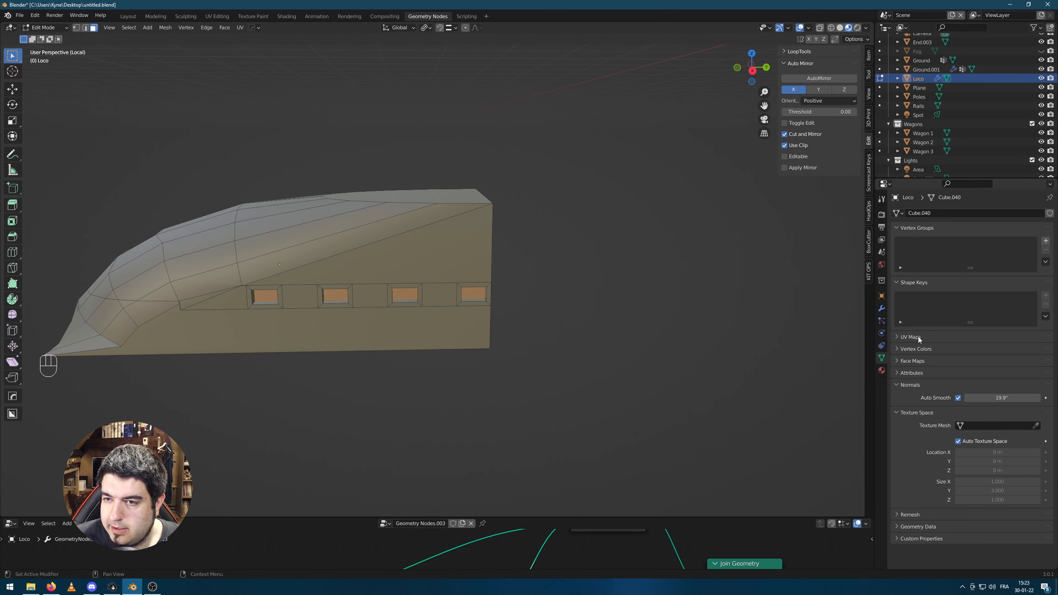
# Add a third material slot to the locomotive with a new material named Fenetre
pyautogui.click(881, 370)
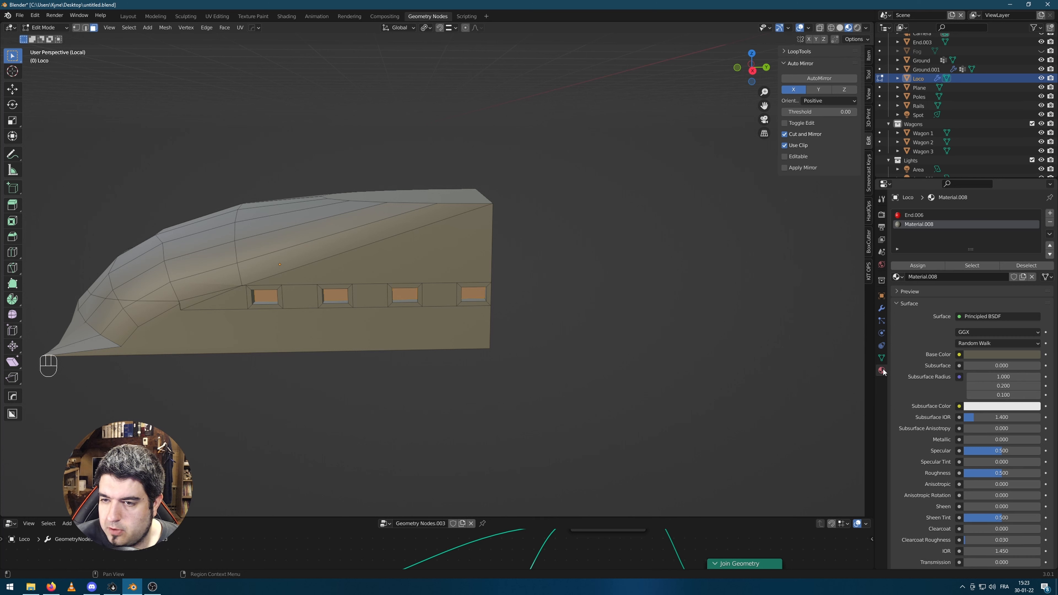
pyautogui.click(1050, 213)
pyautogui.click(961, 278)
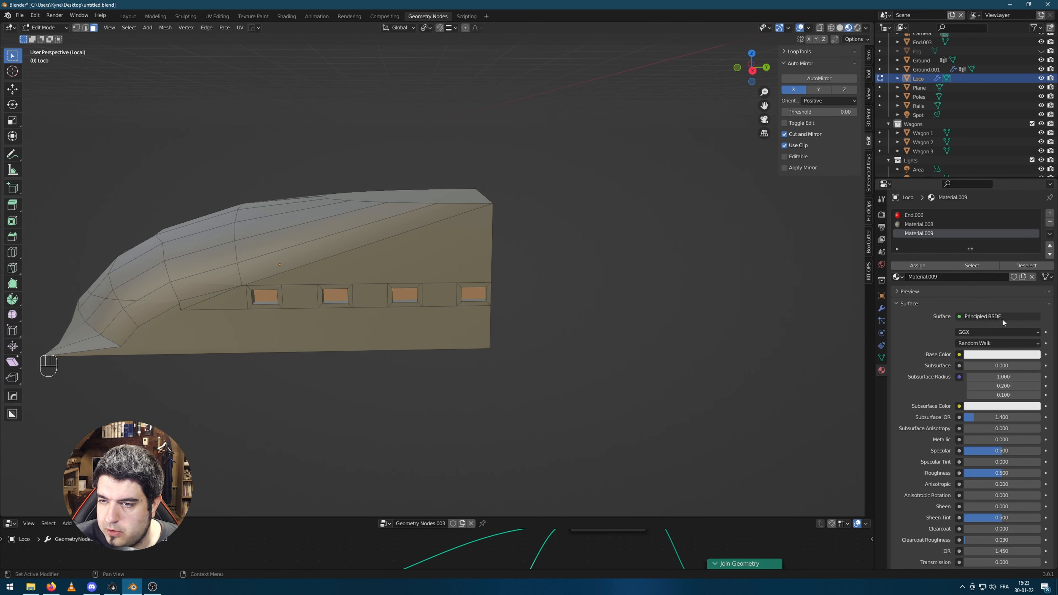
pyautogui.doubleClick(925, 233)
pyautogui.write('Fer')
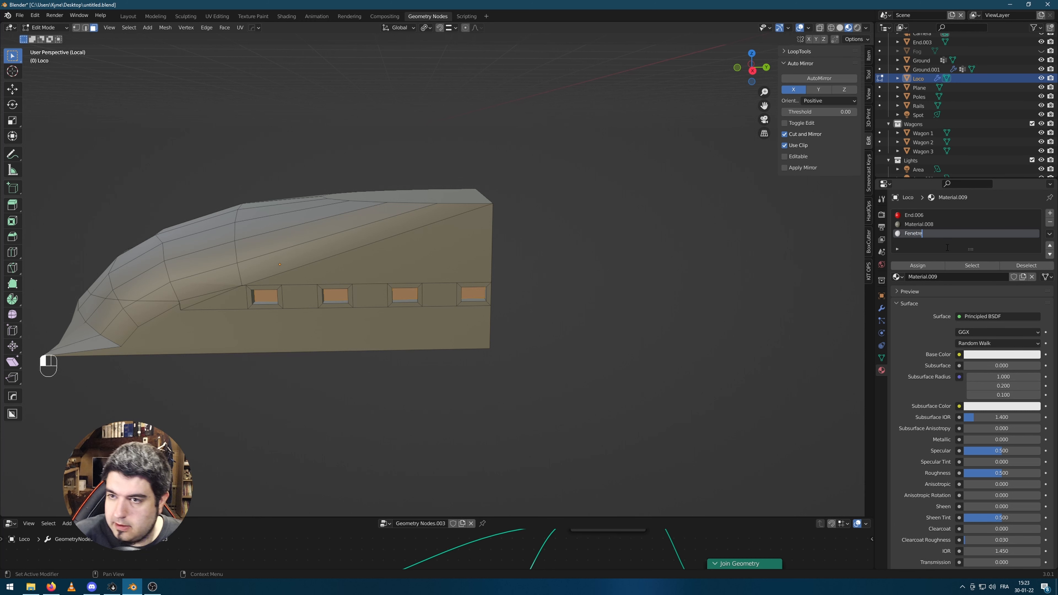
# Make Fenetre a pale yellow Emission material with strength 8 and assign it to the selected windshield and window faces
pyautogui.click(983, 316)
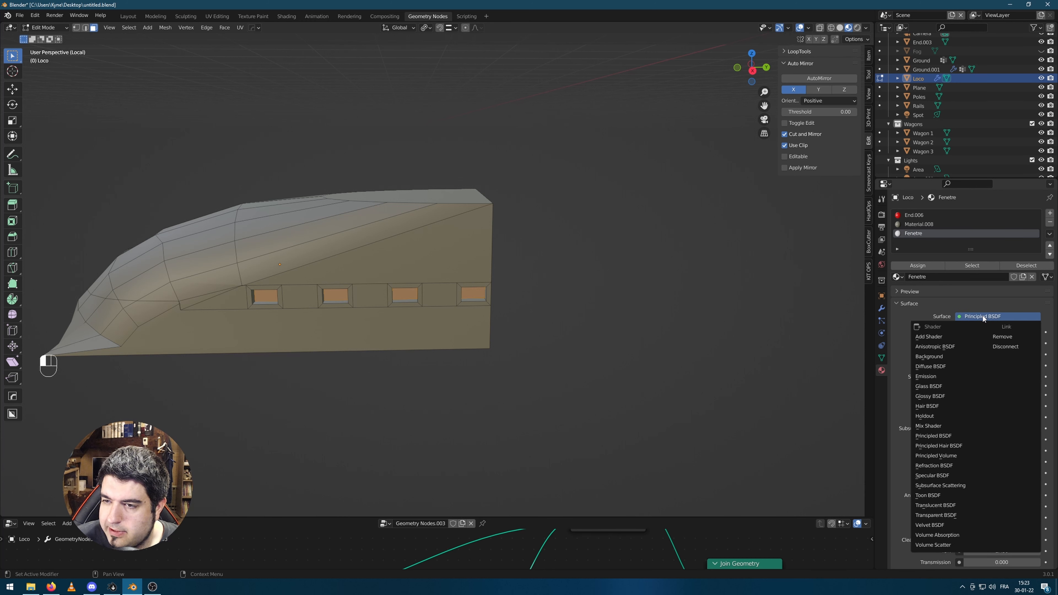
pyautogui.click(946, 377)
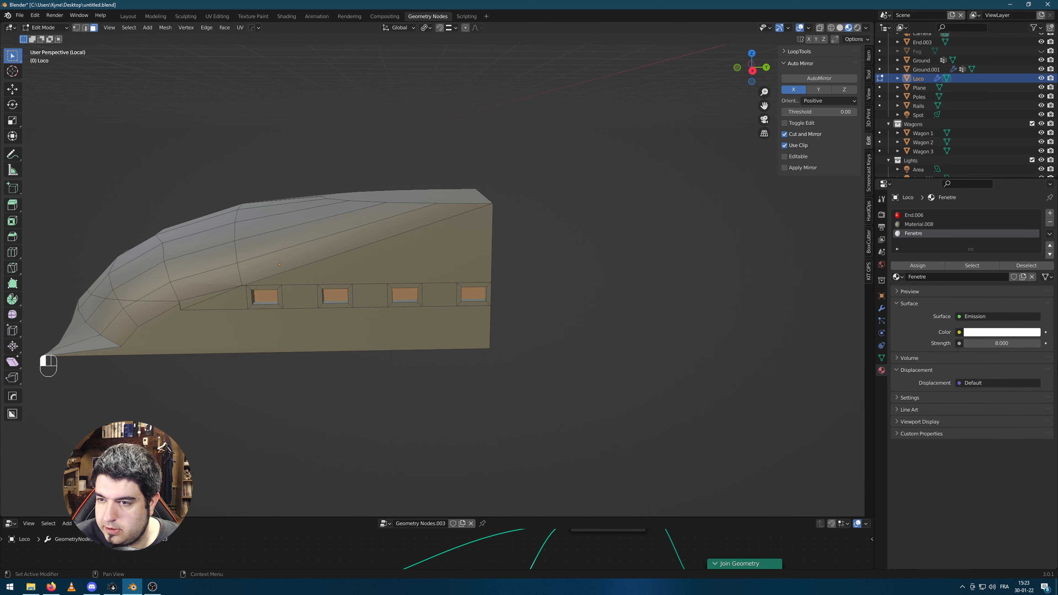
pyautogui.click(1000, 331)
pyautogui.moveTo(993, 236); pyautogui.dragTo(987, 239)
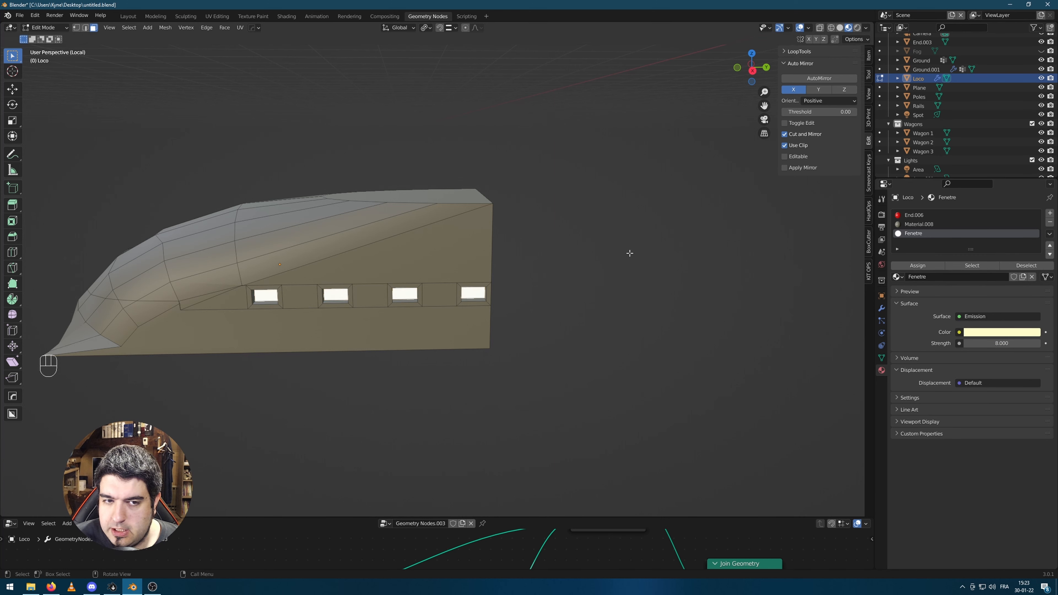
# Move the locomotive's flat rear end face backward along Y by about 0.1 m
pyautogui.press('Tab')
pyautogui.scroll(-3, 632, 256)
pyautogui.moveTo(633, 256); pyautogui.dragTo(501, 275, button='middle')
pyautogui.scroll(3, 379, 322)
pyautogui.press('Tab')
pyautogui.moveTo(379, 326); pyautogui.dragTo(410, 261, button='middle')
pyautogui.click(408, 241)
pyautogui.scroll(-1, 437, 249)
pyautogui.press('g')
pyautogui.press('y')
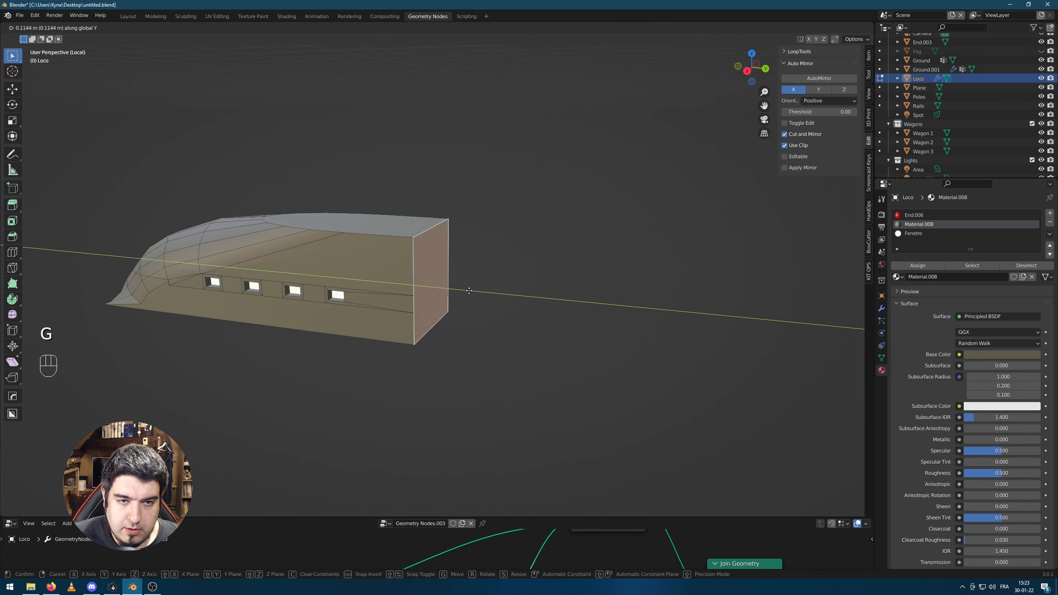
pyautogui.click(450, 302)
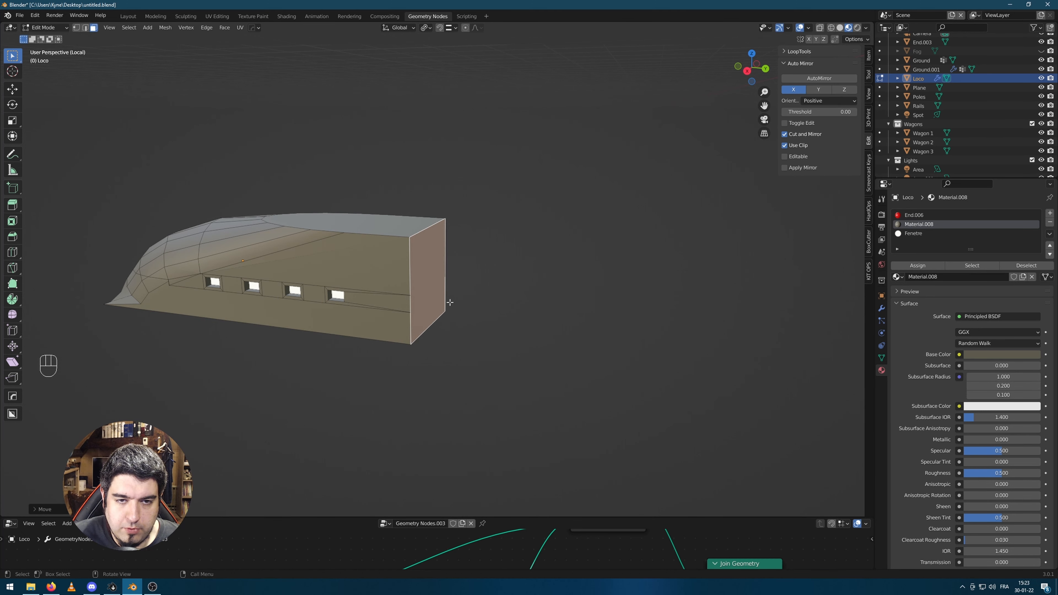
# Examine the locomotive's overall shape and the lower part of its nose from several angles
pyautogui.press('2')
pyautogui.moveTo(548, 272); pyautogui.dragTo(473, 289, button='middle')
pyautogui.scroll(-3, 598, 300)
pyautogui.moveTo(597, 283); pyautogui.dragTo(487, 308, button='middle')
pyautogui.moveTo(464, 274); pyautogui.dragTo(421, 252, button='middle')
pyautogui.press('Tab')
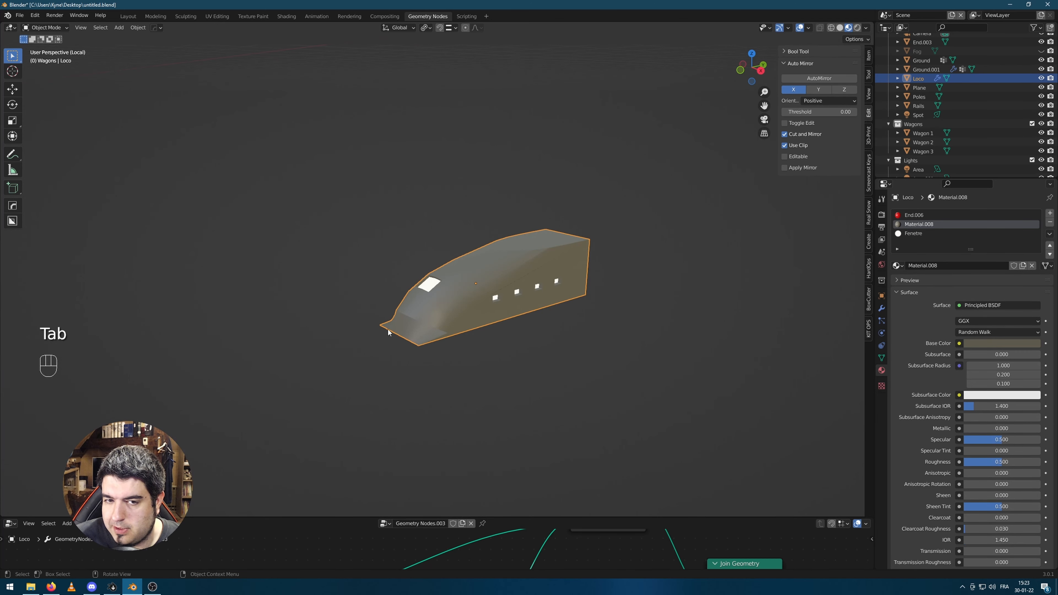
pyautogui.press('Tab')
pyautogui.scroll(5, 454, 392)
pyautogui.moveTo(463, 414); pyautogui.dragTo(473, 392, button='middle')
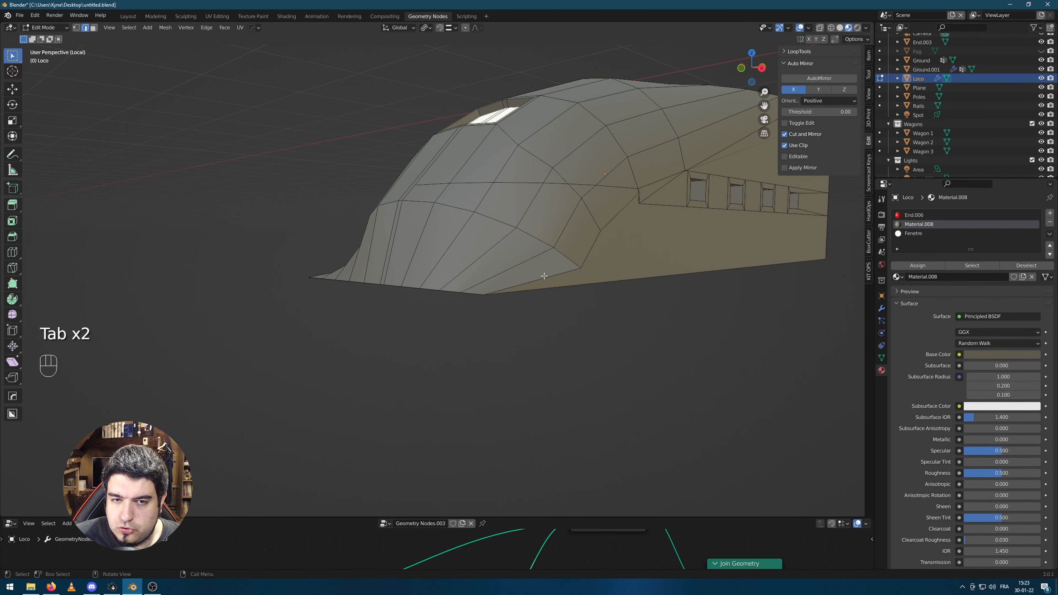
pyautogui.moveTo(543, 275); pyautogui.dragTo(608, 317, button='middle')
# Select the full row of lower nose faces that forms the skirt from one side to the other
pyautogui.press('3')
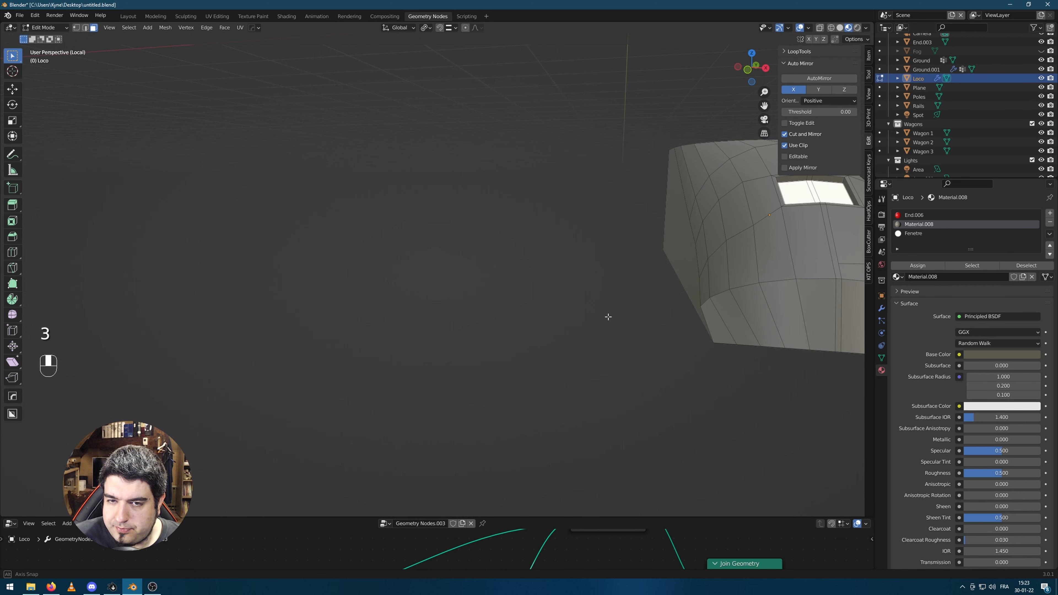
pyautogui.keyDown('shift'); pyautogui.click(719, 321); pyautogui.keyUp('shift')
pyautogui.keyDown('shift'); pyautogui.click(728, 315); pyautogui.keyUp('shift')
pyautogui.scroll(-4, 755, 326)
pyautogui.click(756, 327)
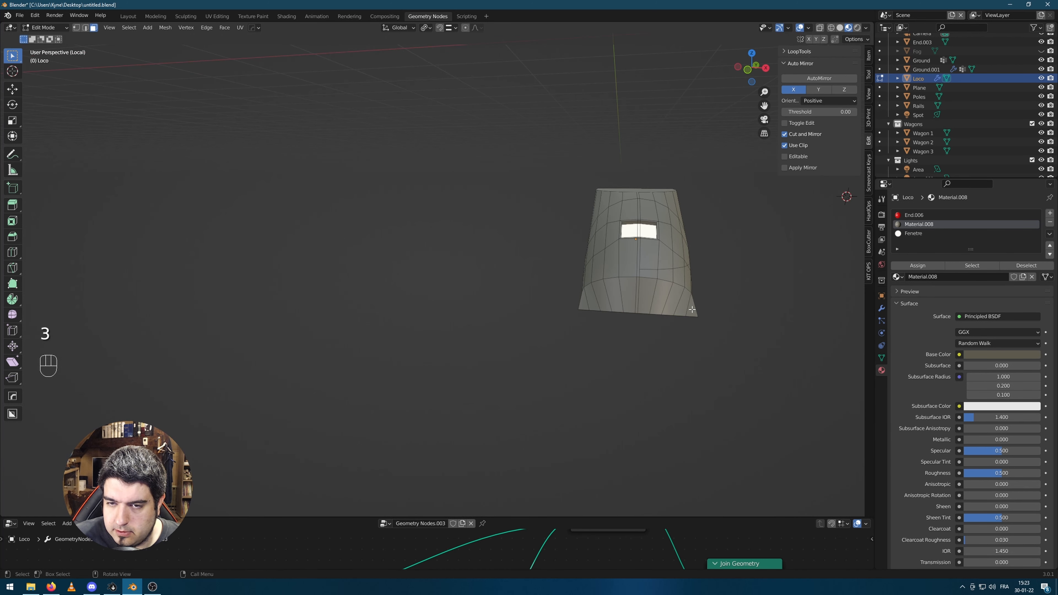
pyautogui.keyDown('ctrl'); pyautogui.keyDown('shift'); pyautogui.click(654, 308); pyautogui.keyUp('shift'); pyautogui.keyUp('ctrl')
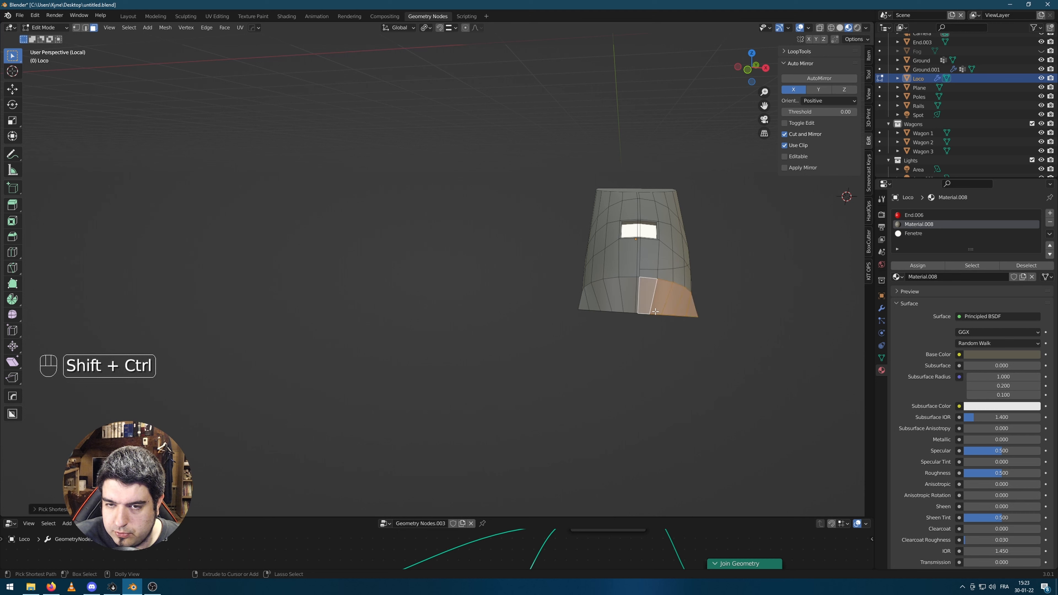
pyautogui.scroll(4, 655, 319)
pyautogui.keyDown('ctrl'); pyautogui.keyDown('shift'); pyautogui.click(735, 338); pyautogui.keyUp('shift'); pyautogui.keyUp('ctrl')
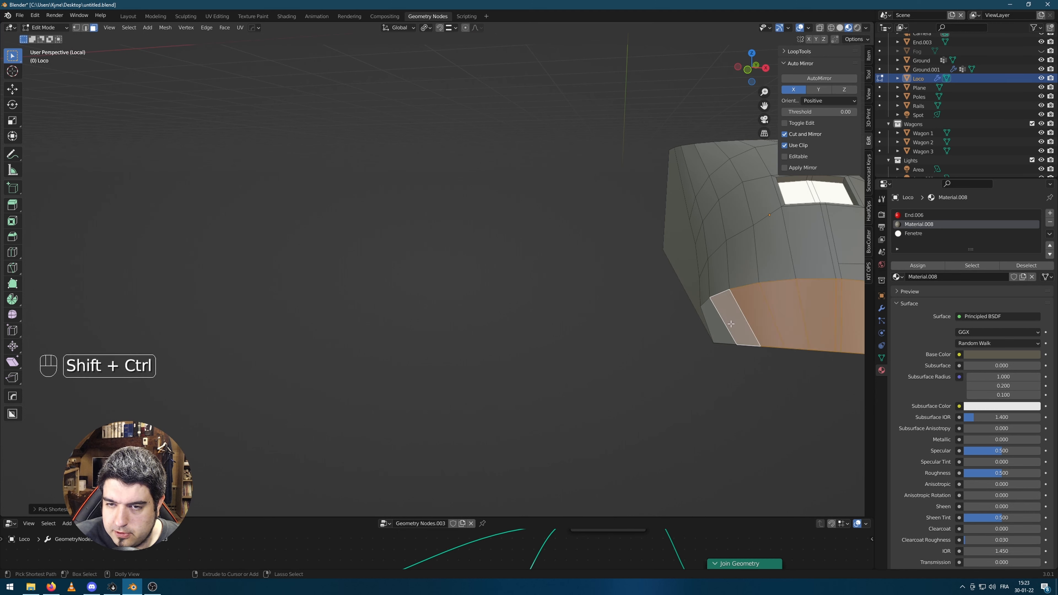
pyautogui.scroll(-4, 737, 340)
# Try a plain region extrusion of the selected skirt faces, and undo it
pyautogui.moveTo(737, 312); pyautogui.dragTo(656, 326, button='middle')
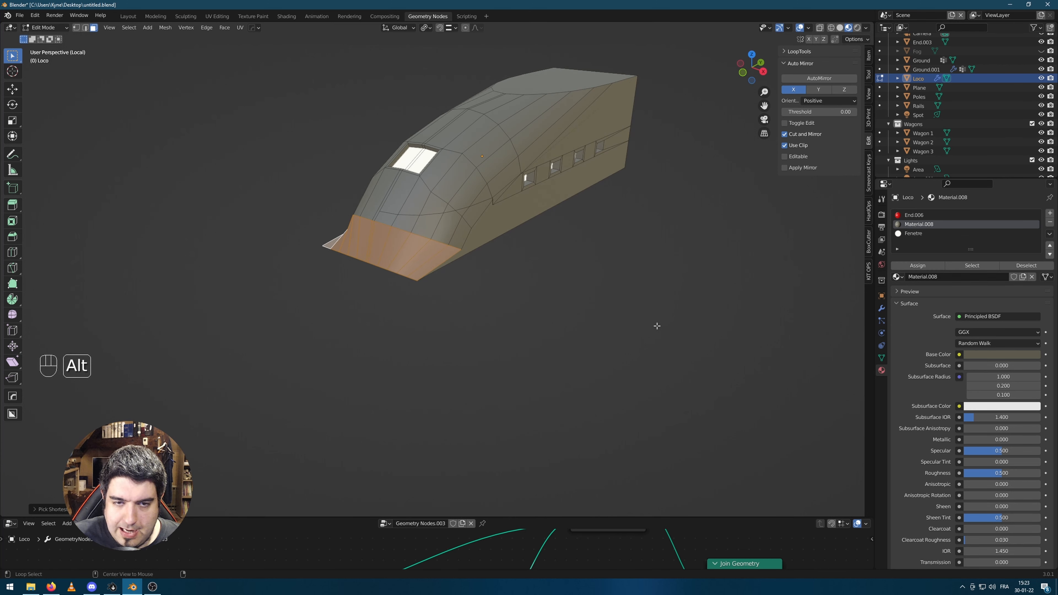
pyautogui.hotkey('alt', 'e')
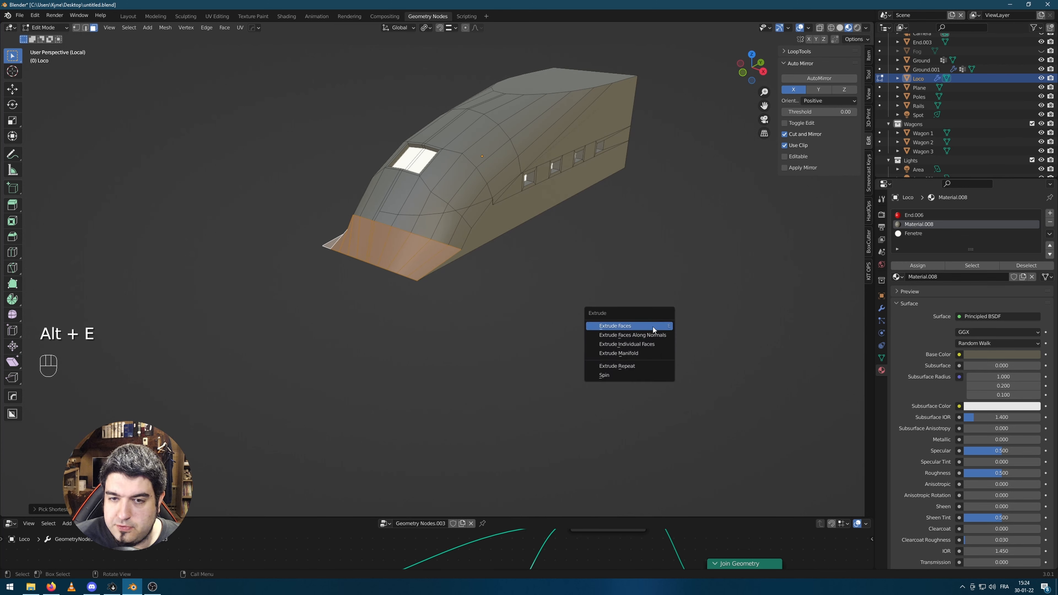
pyautogui.press('Escape')
pyautogui.press('e')
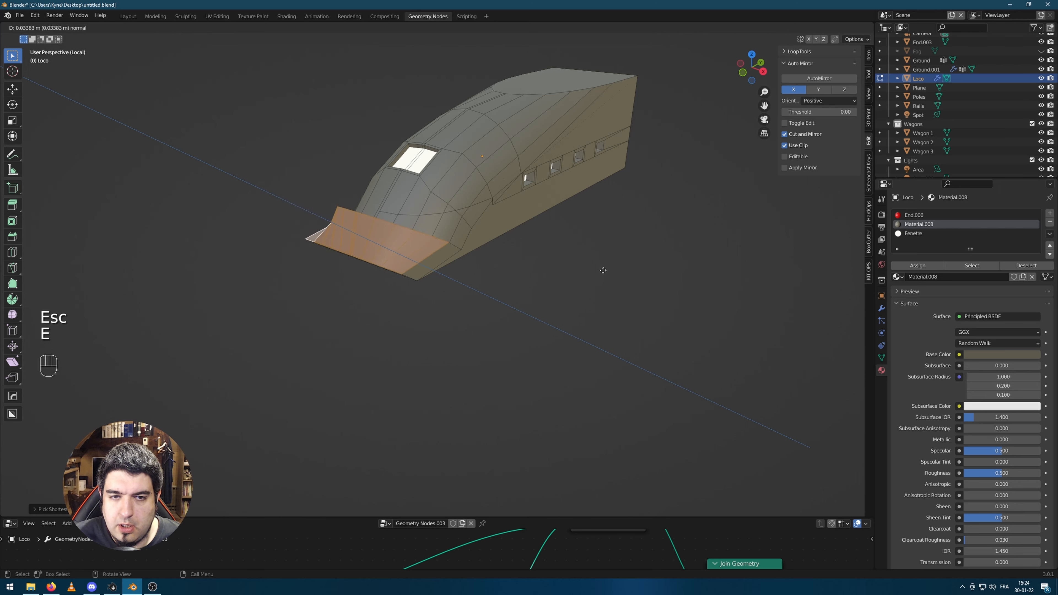
pyautogui.click(512, 267)
pyautogui.moveTo(513, 267); pyautogui.dragTo(361, 252, button='middle')
pyautogui.hotkey('ctrl', 'z')
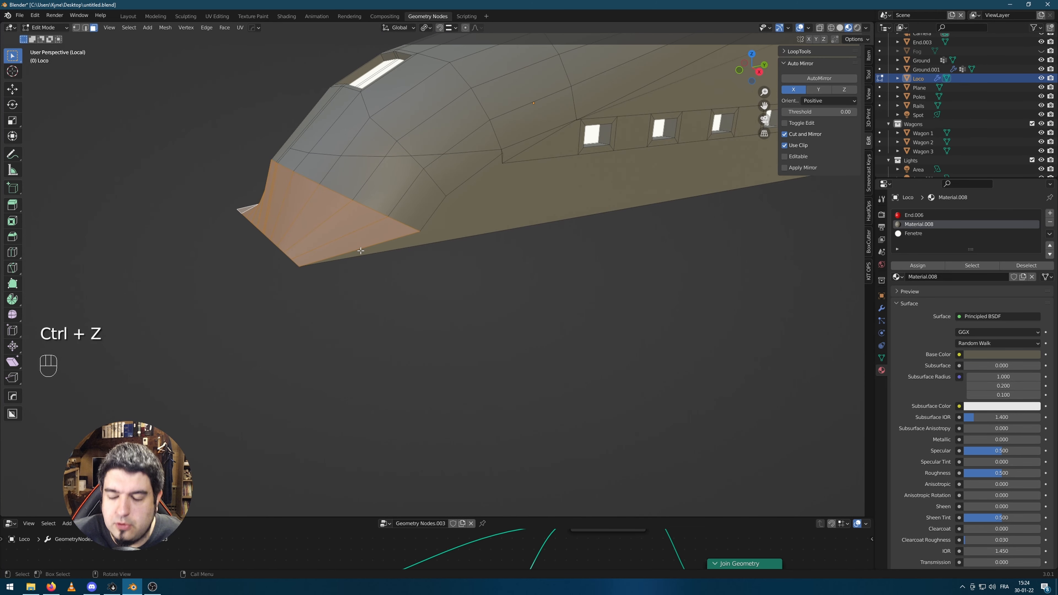
# Extrude the selected skirt faces outward along their normals to thicken the skirt
pyautogui.hotkey('alt', 'e')
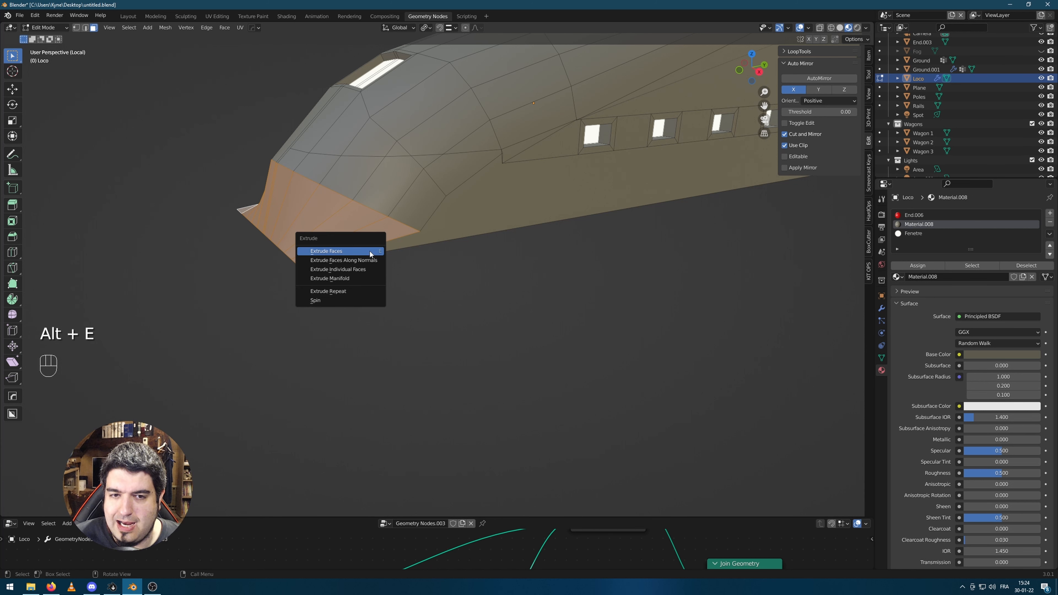
pyautogui.click(337, 261)
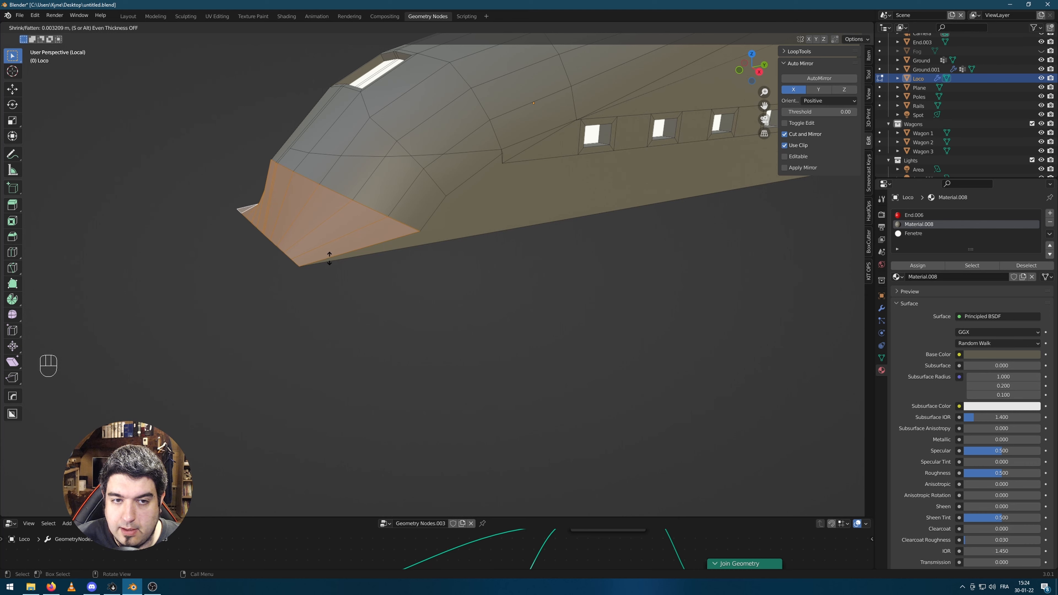
pyautogui.click(304, 191)
pyautogui.press('Tab')
pyautogui.moveTo(392, 316); pyautogui.dragTo(469, 328, button='middle')
# Try extruding four alternating faces of the thickened skirt, and undo the extrusion
pyautogui.press('Tab')
pyautogui.moveTo(695, 277); pyautogui.dragTo(678, 264, button='middle')
pyautogui.click(598, 223)
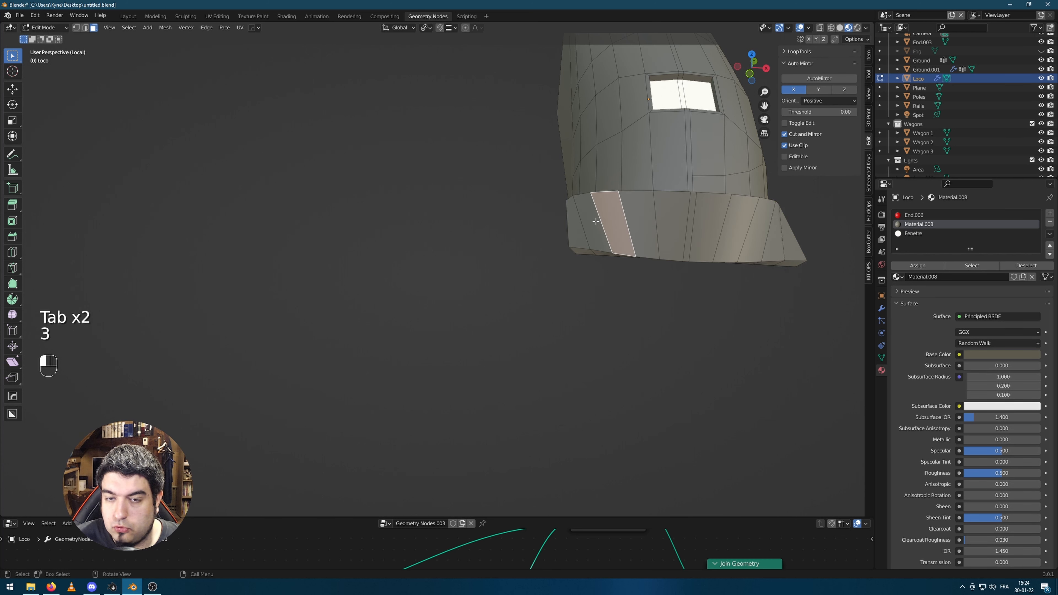
pyautogui.keyDown('shift'); pyautogui.click(640, 229); pyautogui.keyUp('shift')
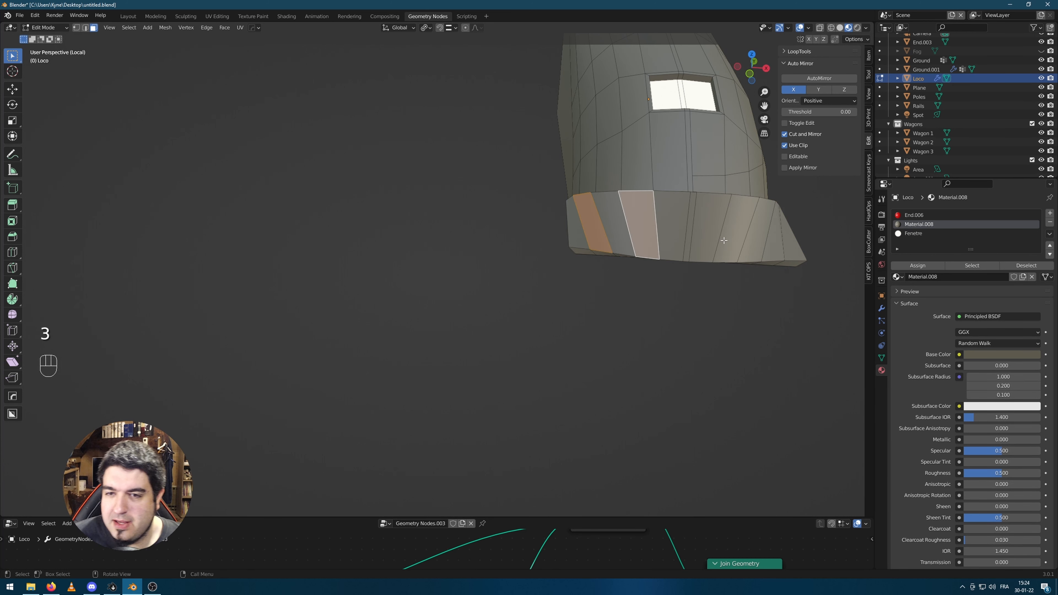
pyautogui.keyDown('shift'); pyautogui.click(737, 239); pyautogui.keyUp('shift')
pyautogui.moveTo(783, 260); pyautogui.dragTo(586, 261, button='middle')
pyautogui.keyDown('shift'); pyautogui.click(694, 265); pyautogui.keyUp('shift')
pyautogui.press('e')
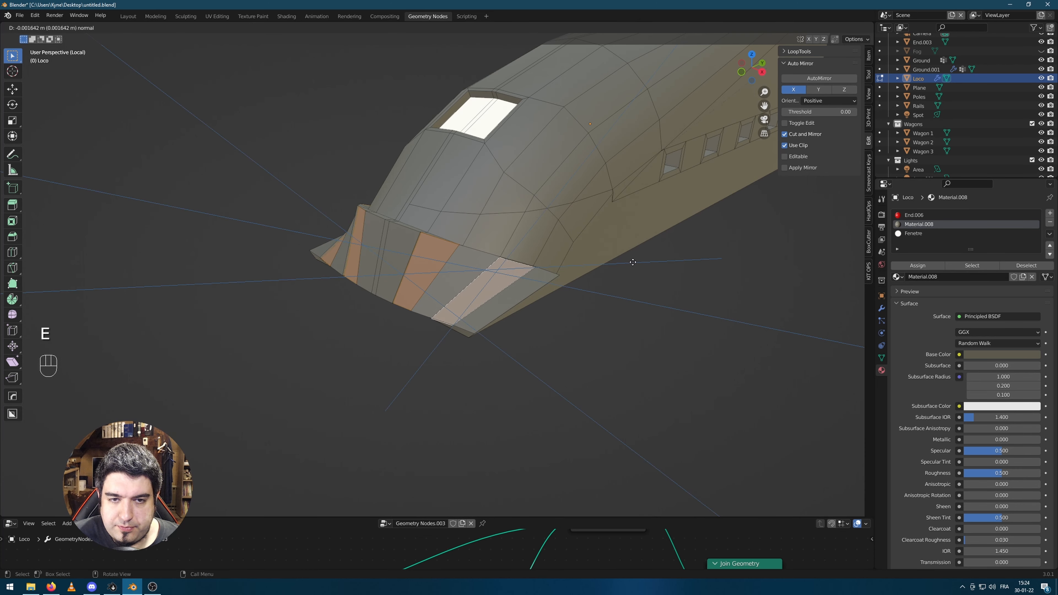
pyautogui.press('Tab')
pyautogui.moveTo(677, 305)
pyautogui.mouseDown(button='middle')
pyautogui.moveTo(654, 315)
pyautogui.moveTo(613, 302)
pyautogui.moveTo(659, 315)
pyautogui.moveTo(639, 303)
pyautogui.moveTo(669, 305)
pyautogui.mouseUp(button='middle')
pyautogui.hotkey('ctrl', 'z')
pyautogui.hotkey('ctrl', 'z')
pyautogui.press('Tab')
pyautogui.scroll(-8, 671, 308)
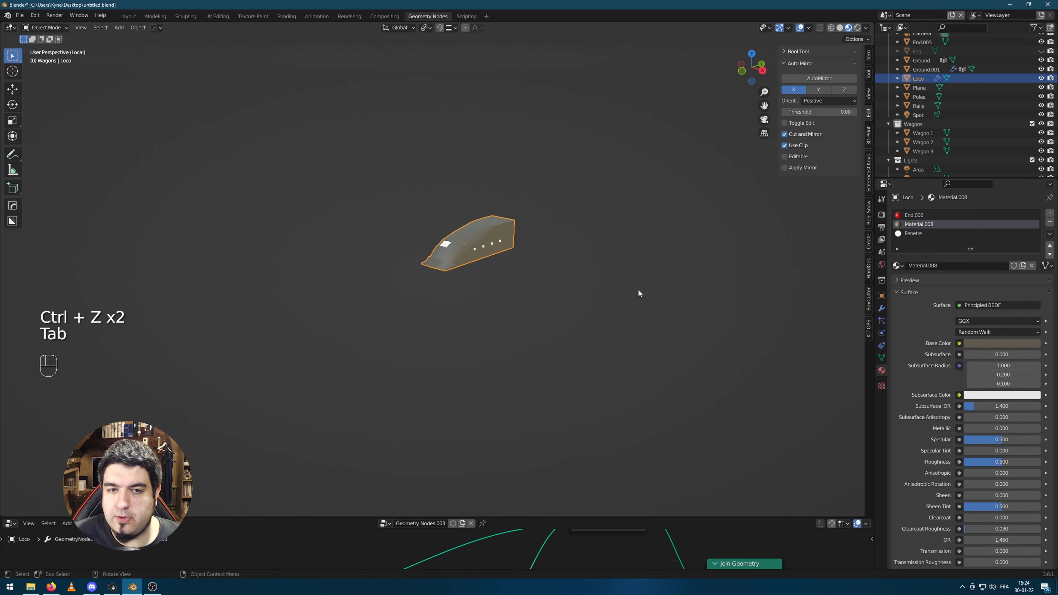
# Add two evenly spaced horizontal loop cuts across the skirt without sliding them
pyautogui.scroll(10, 482, 292)
pyautogui.press('Tab')
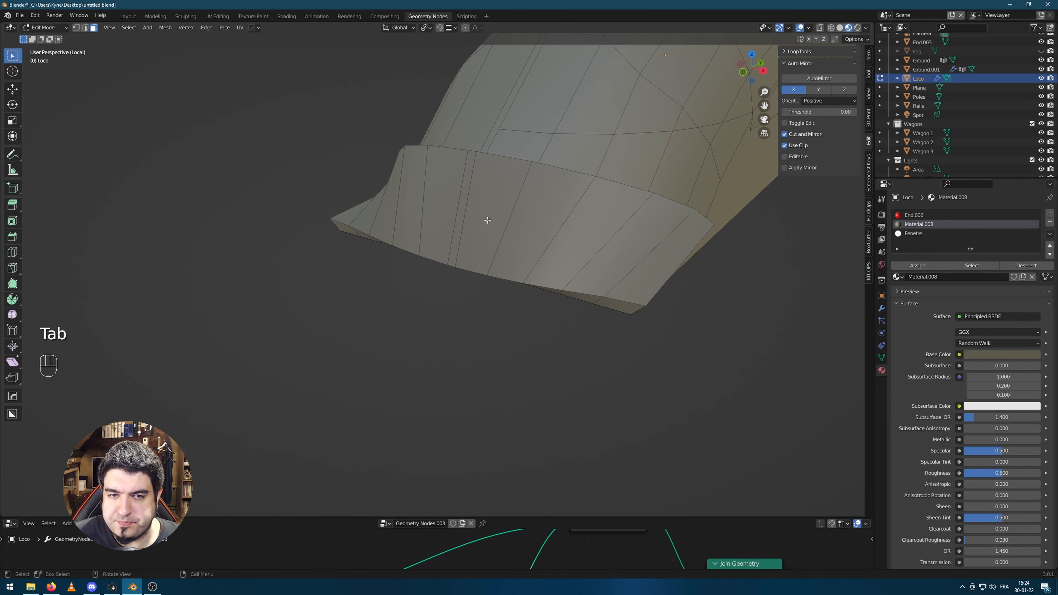
pyautogui.hotkey('ctrl', 'r')
pyautogui.scroll(1, 471, 209)
pyautogui.click(471, 210)
pyautogui.rightClick(470, 210)
pyautogui.click(475, 314)
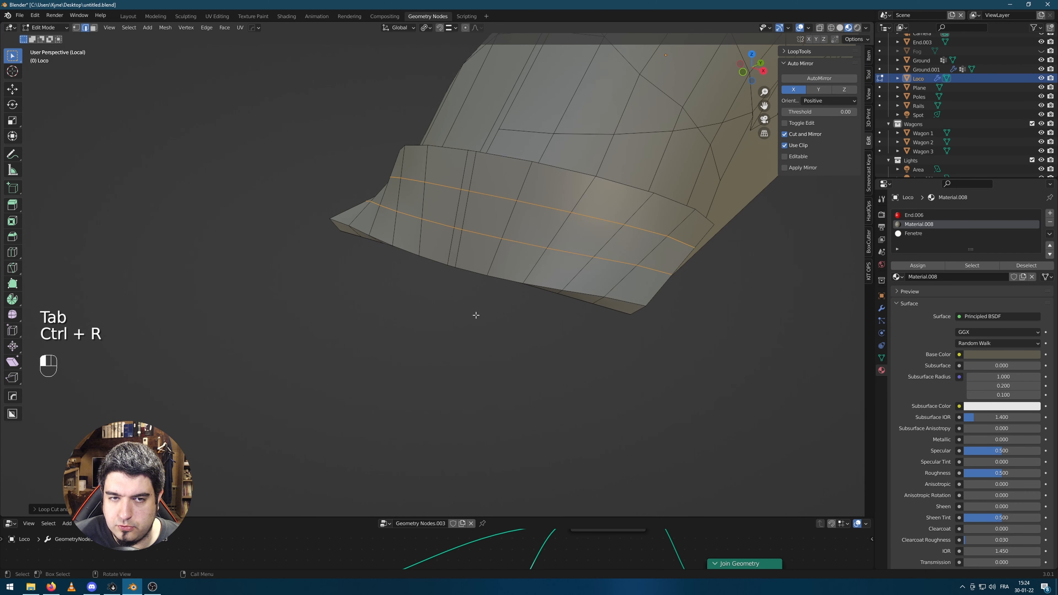
# Select the middle row of faces between the two loop cuts across the whole front of the skirt
pyautogui.press('3')
pyautogui.click(670, 266)
pyautogui.moveTo(670, 266)
pyautogui.mouseDown(button='middle')
pyautogui.moveTo(580, 269)
pyautogui.moveTo(652, 269)
pyautogui.mouseUp(button='middle')
pyautogui.keyDown('ctrl'); pyautogui.click(651, 269); pyautogui.keyUp('ctrl')
pyautogui.moveTo(768, 286); pyautogui.dragTo(693, 287, button='middle')
pyautogui.click(628, 392)
pyautogui.keyDown('ctrl'); pyautogui.keyDown('shift'); pyautogui.click(829, 303); pyautogui.keyUp('shift'); pyautogui.keyUp('ctrl')
pyautogui.click(611, 302)
pyautogui.click(500, 247)
pyautogui.keyDown('ctrl'); pyautogui.keyDown('shift'); pyautogui.click(590, 269); pyautogui.keyUp('shift'); pyautogui.keyUp('ctrl')
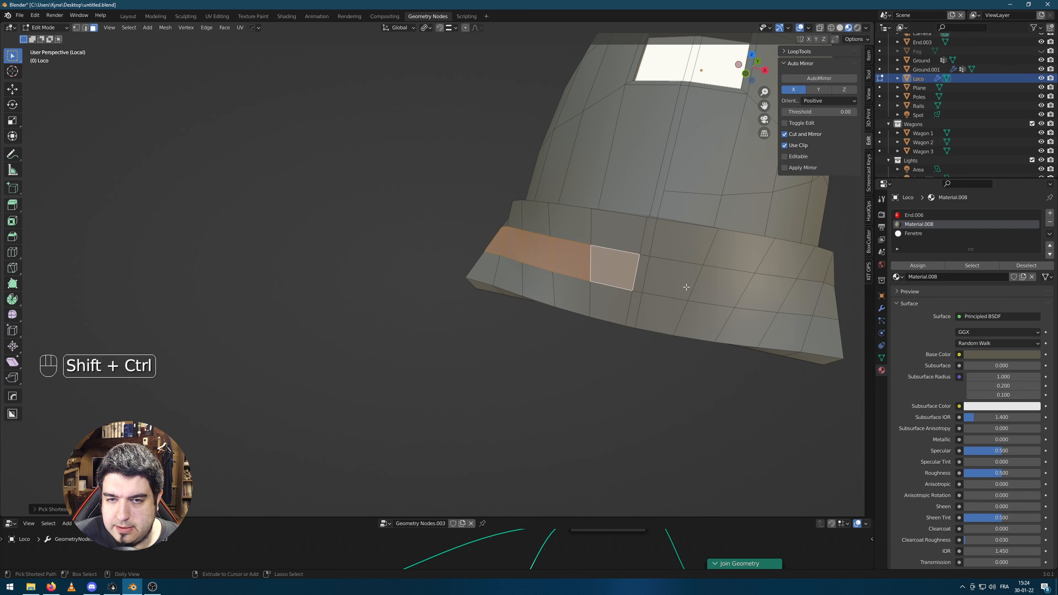
pyautogui.keyDown('shift'); pyautogui.click(667, 284); pyautogui.keyUp('shift')
pyautogui.keyDown('shift'); pyautogui.click(721, 288); pyautogui.keyUp('shift')
pyautogui.keyDown('shift'); pyautogui.click(765, 294); pyautogui.keyUp('shift')
pyautogui.keyDown('shift'); pyautogui.click(801, 301); pyautogui.keyUp('shift')
pyautogui.keyDown('shift'); pyautogui.click(827, 308); pyautogui.keyUp('shift')
# Scale the selected middle row of skirt faces to reshape the skirt's profile, and check the result in Object Mode
pyautogui.moveTo(828, 308); pyautogui.dragTo(732, 306, button='middle')
pyautogui.press('s')
pyautogui.click(766, 292)
pyautogui.press('Tab')
pyautogui.scroll(-3, 766, 335)
pyautogui.click(743, 340)
pyautogui.scroll(-2, 732, 306)
pyautogui.scroll(1, 575, 248)
pyautogui.moveTo(575, 248); pyautogui.dragTo(608, 292, button='middle')
# Knife-cut a straight line along Y from the tip of the flat roof face toward the rear, just beside the centreline
pyautogui.press('Tab')
pyautogui.moveTo(670, 310); pyautogui.dragTo(443, 249, button='middle')
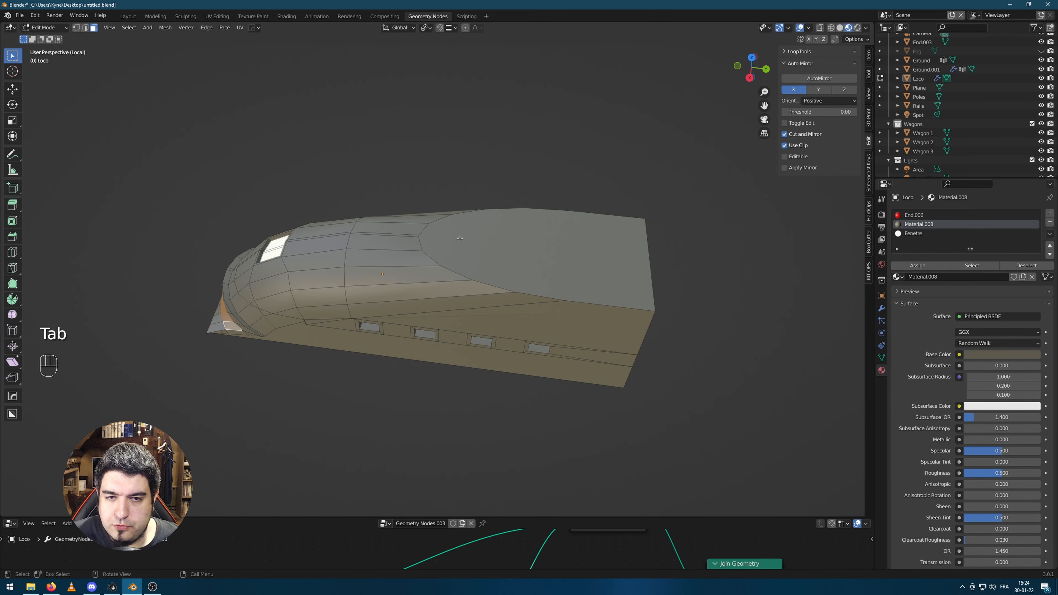
pyautogui.press('KP_7')
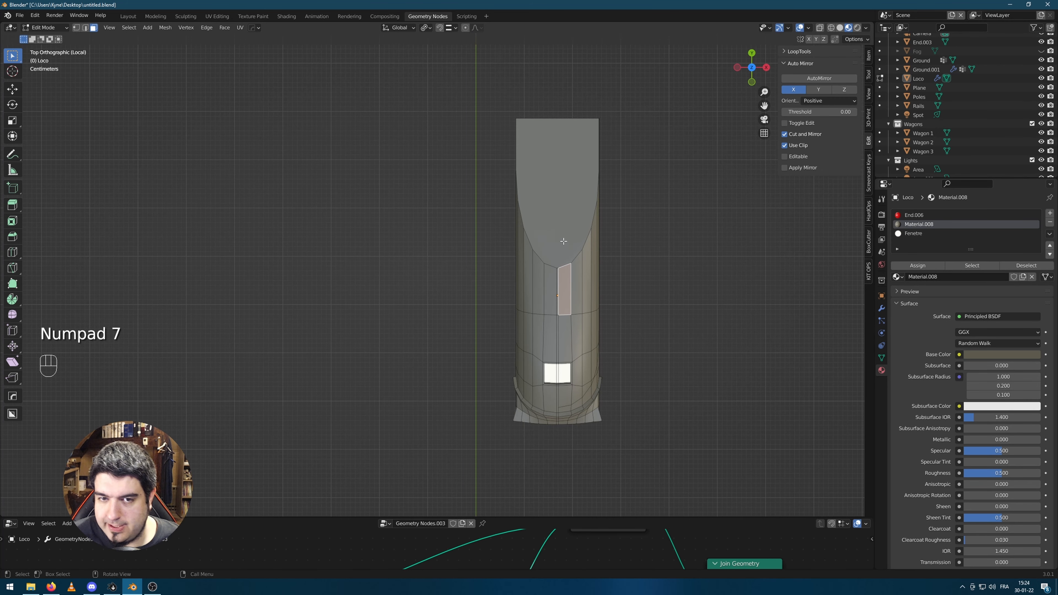
pyautogui.keyDown('shift'); pyautogui.moveTo(646, 242); pyautogui.dragTo(638, 220, button='middle'); pyautogui.keyUp('shift')
pyautogui.scroll(3, 638, 220)
pyautogui.keyDown('shift'); pyautogui.moveTo(573, 346); pyautogui.dragTo(568, 216, button='middle'); pyautogui.keyUp('shift')
pyautogui.scroll(-1, 488, 218)
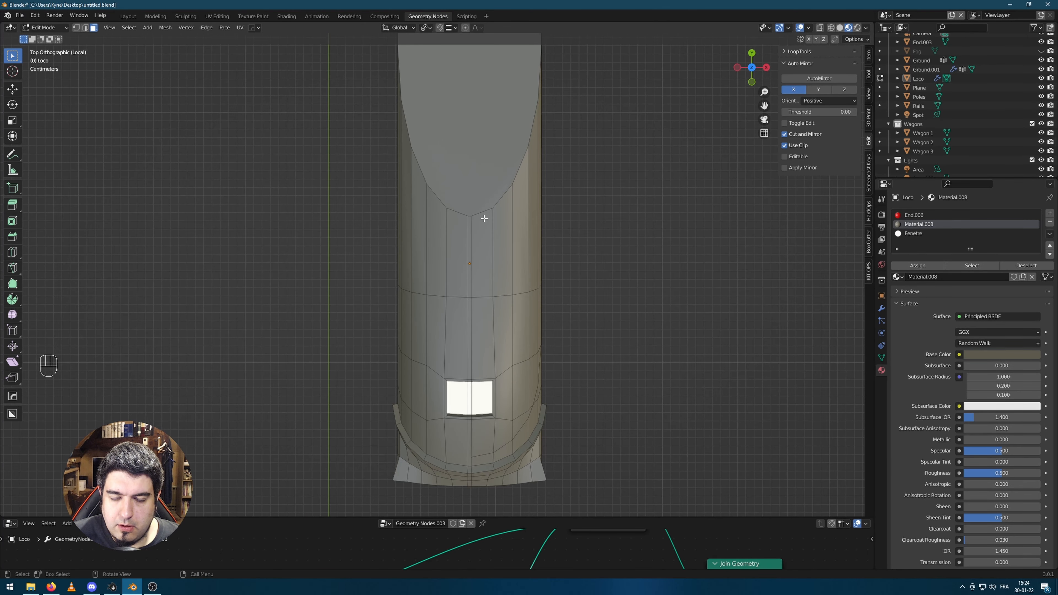
pyautogui.scroll(-1, 472, 191)
pyautogui.scroll(3, 469, 195)
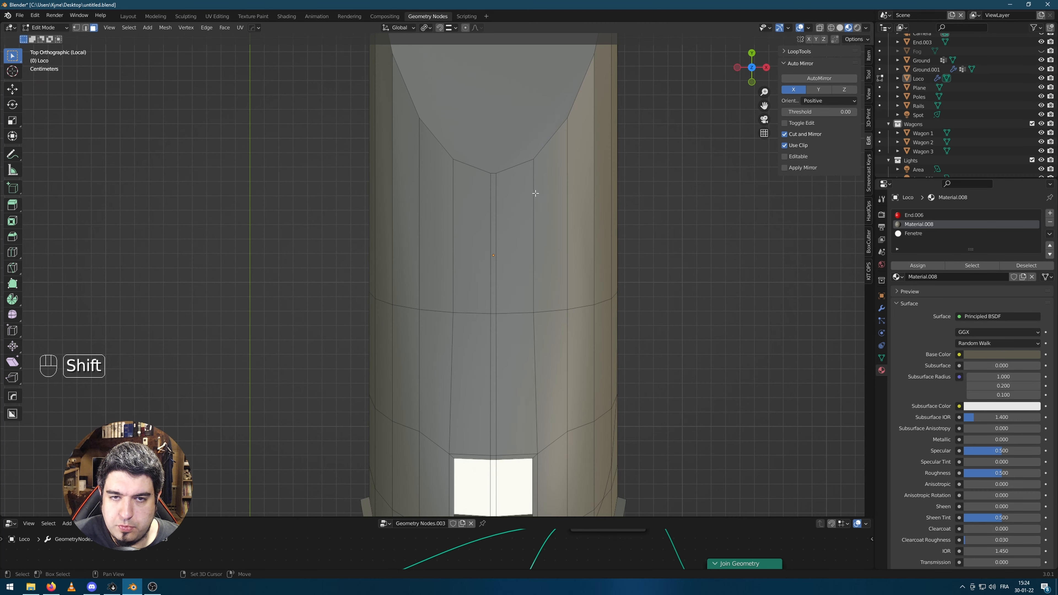
pyautogui.keyDown('shift'); pyautogui.moveTo(519, 237); pyautogui.dragTo(522, 330, button='middle'); pyautogui.keyUp('shift')
pyautogui.scroll(-1, 523, 306)
pyautogui.press('k')
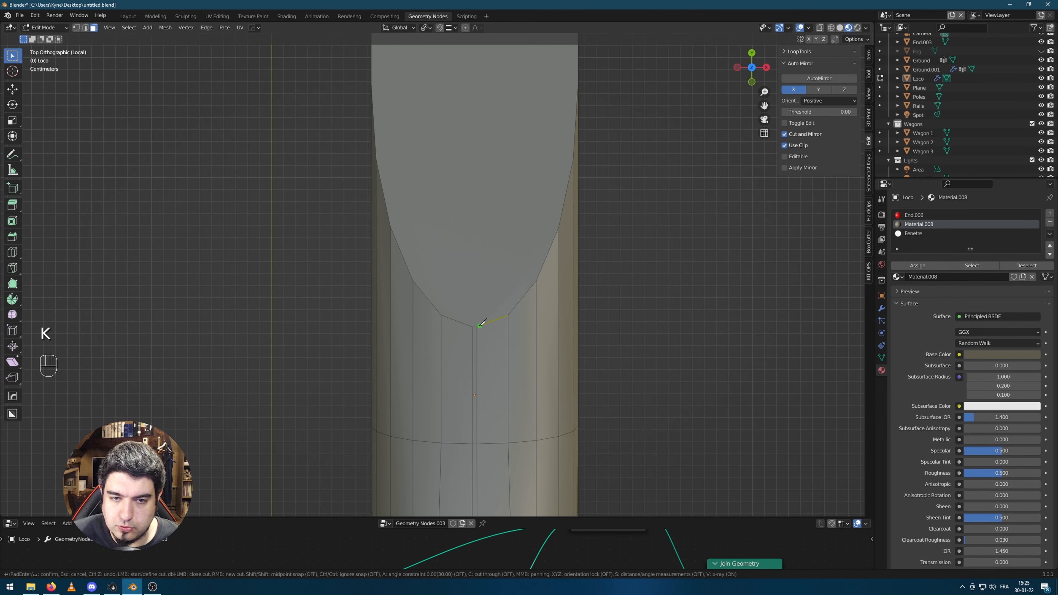
pyautogui.press('y')
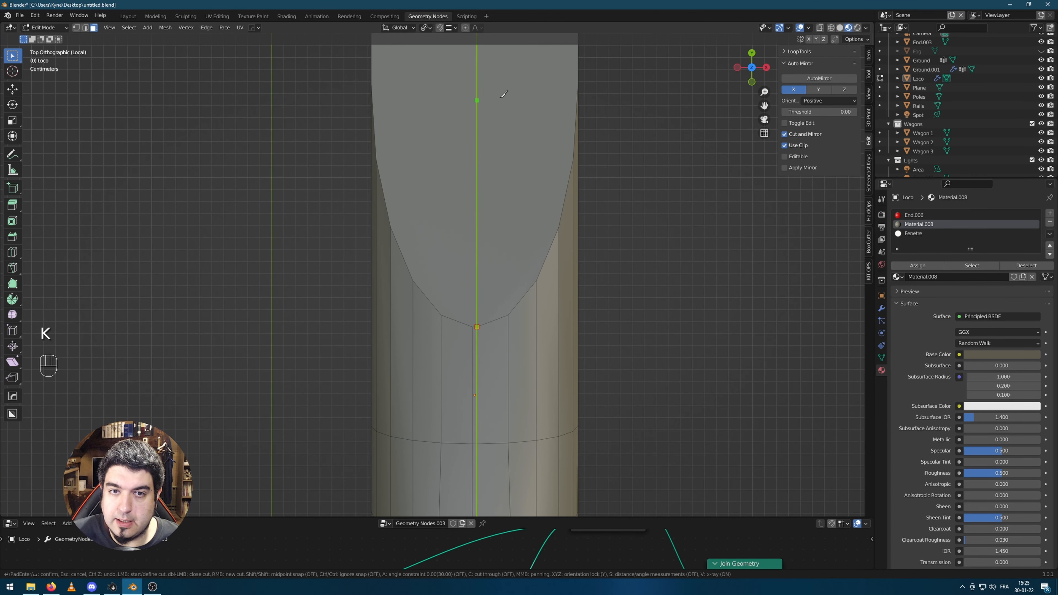
pyautogui.click(497, 79)
pyautogui.press('Return')
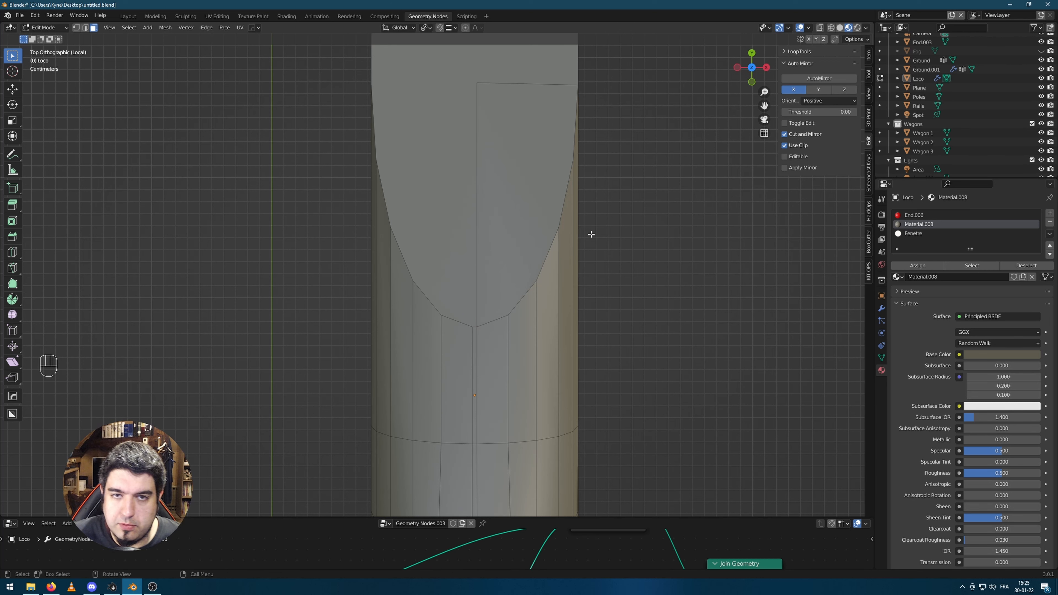
# Knife-cut a second parallel line on the other side of the roof's centreline, ending level with the first cut
pyautogui.press('k')
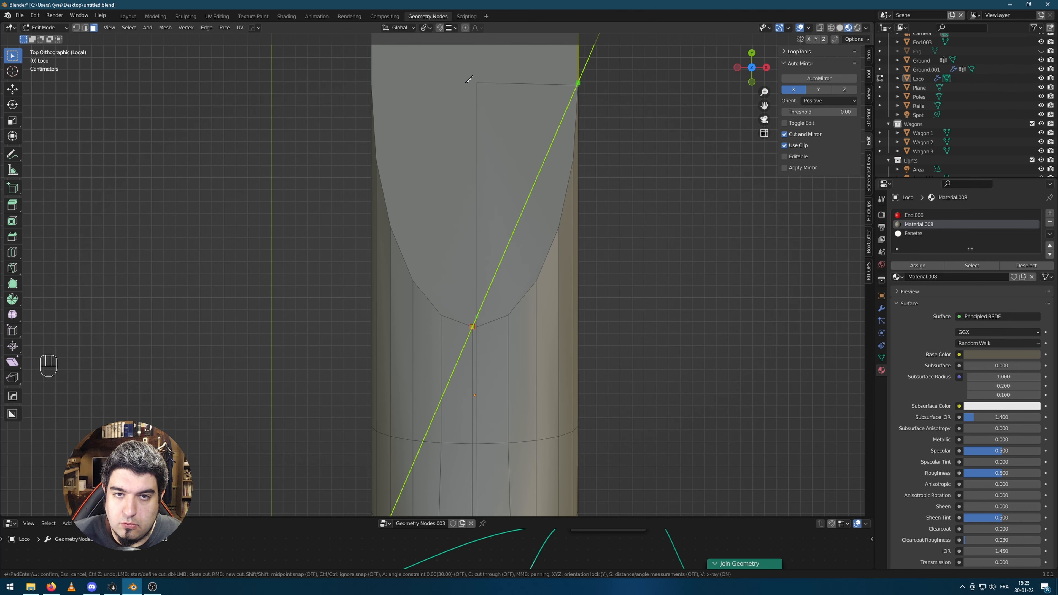
pyautogui.scroll(4, 463, 89)
pyautogui.keyDown('shift'); pyautogui.scroll(6, 513, 159); pyautogui.keyUp('shift')
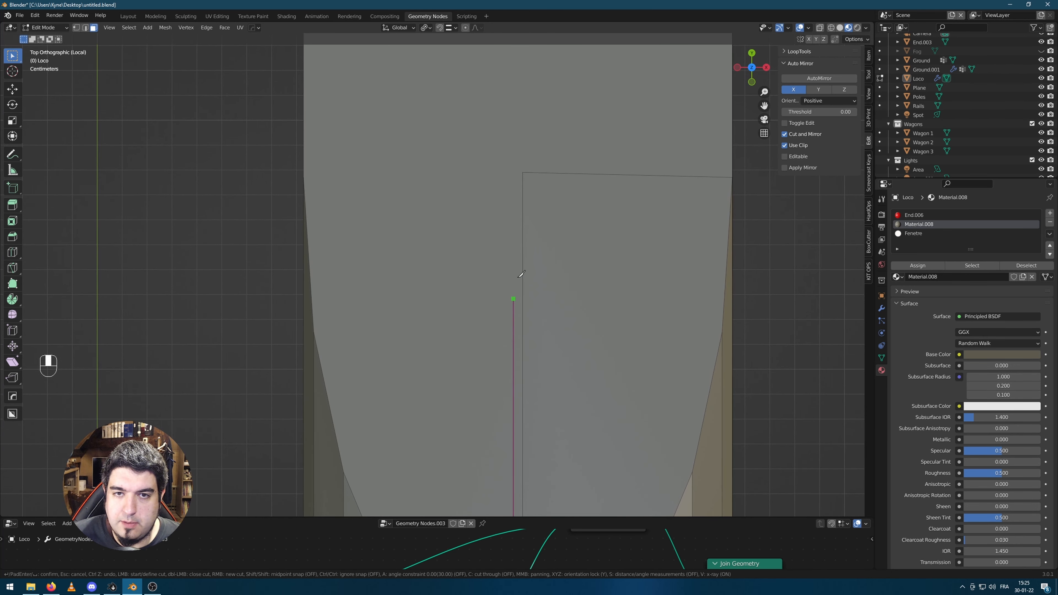
pyautogui.click(503, 175)
pyautogui.press('Return')
pyautogui.scroll(-4, 553, 254)
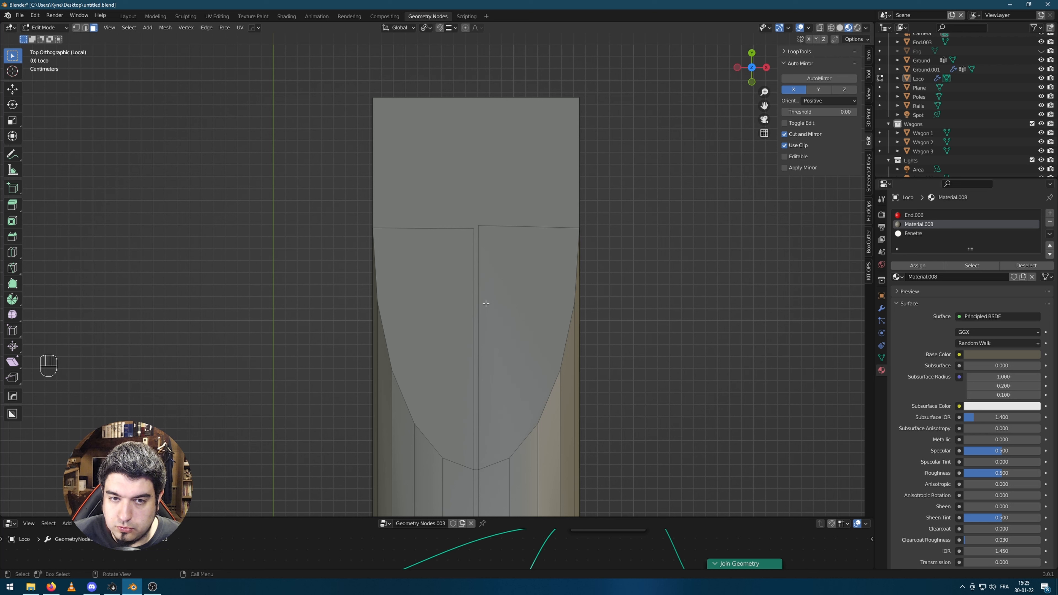
# Knife-cut a line along X across the two parallel roof cuts to close off a narrow central strip
pyautogui.press('k')
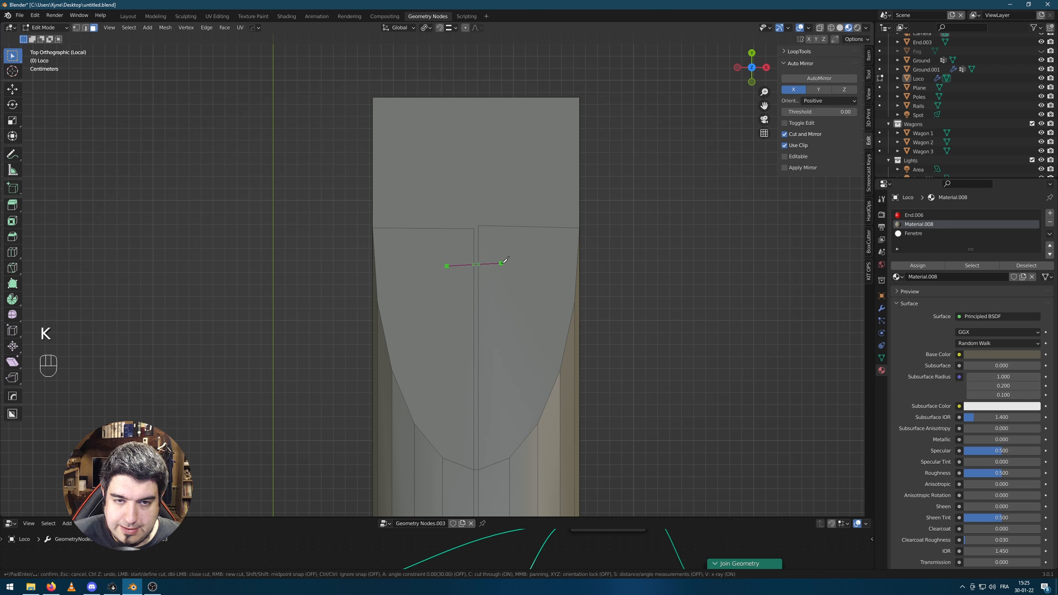
pyautogui.press('x')
pyautogui.click(505, 267)
pyautogui.press('Return')
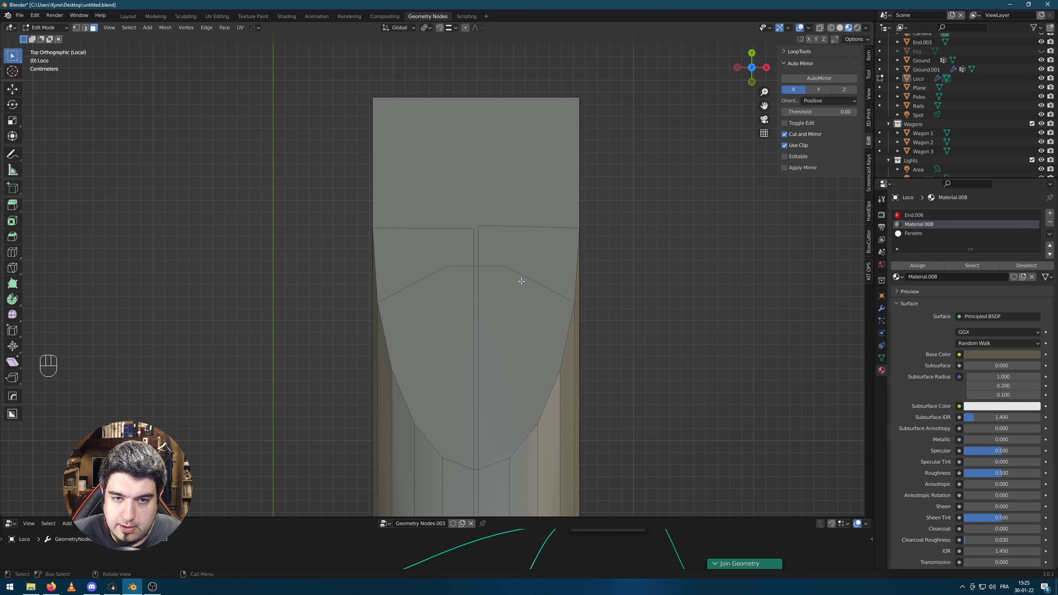
# Widen the narrow central roof strip by scaling its face along X, and check the shape in Object Mode
pyautogui.click(476, 317)
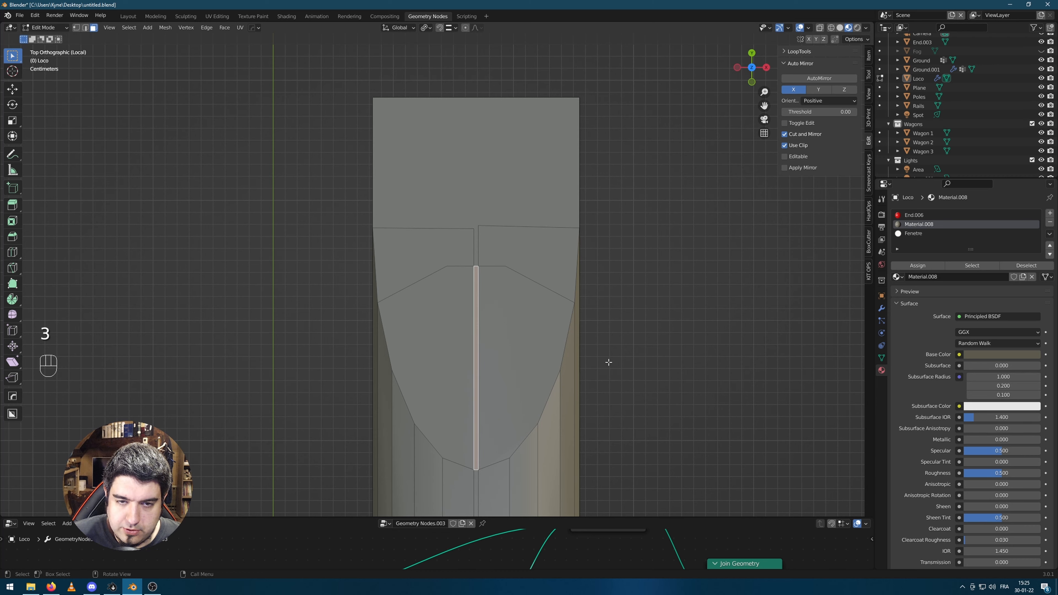
pyautogui.press('s')
pyautogui.press('x')
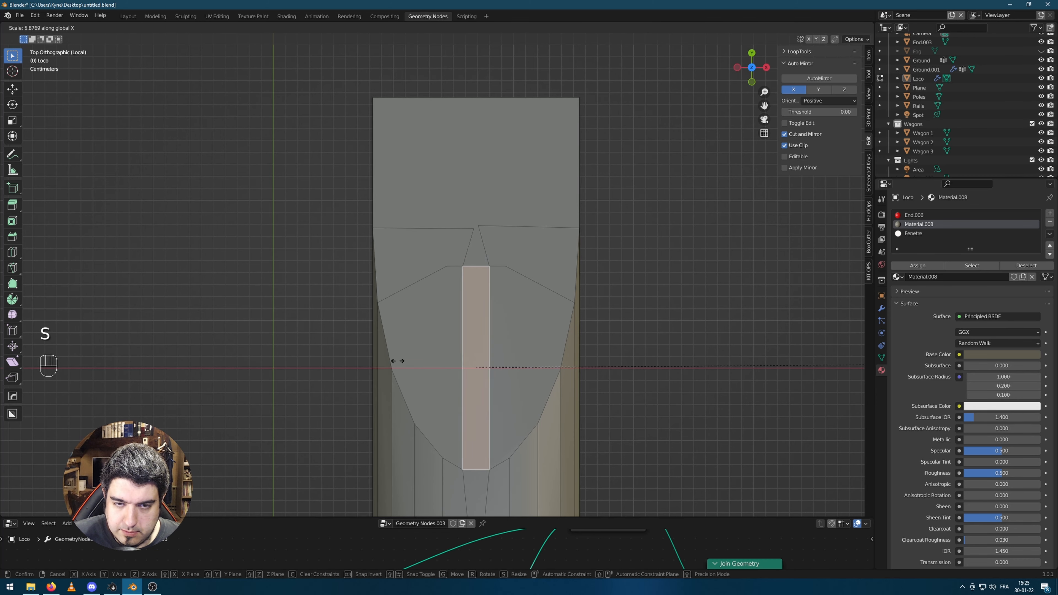
pyautogui.click(458, 366)
pyautogui.moveTo(458, 366); pyautogui.dragTo(562, 331, button='middle')
pyautogui.press('Tab')
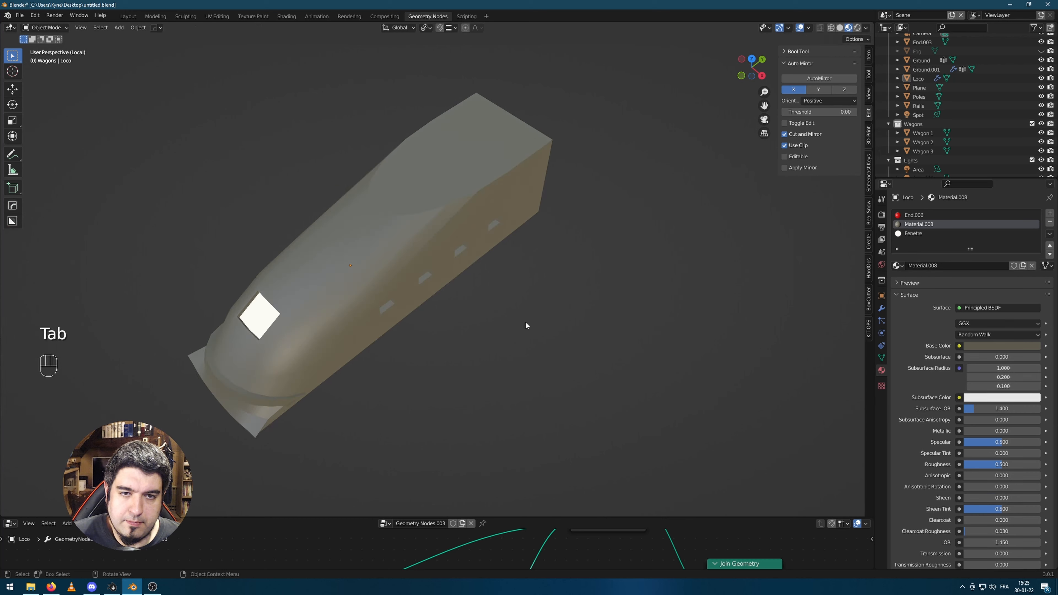
pyautogui.press('Tab')
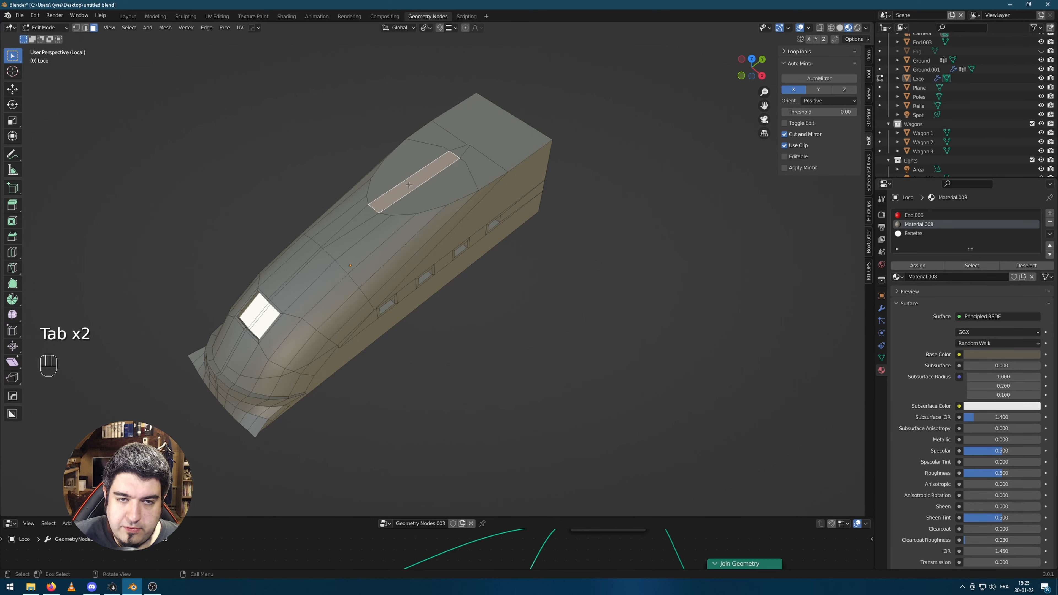
# Add a cylinder with 16 vertices at the 3D cursor in the middle of the roof strip
pyautogui.moveTo(371, 246); pyautogui.dragTo(501, 295, button='middle')
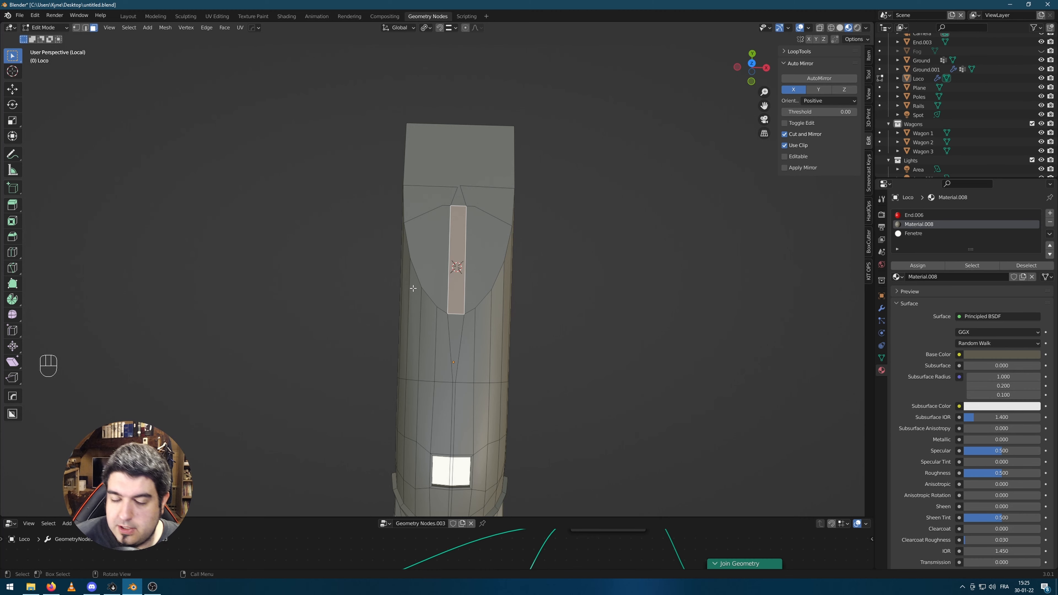
pyautogui.moveTo(412, 288); pyautogui.dragTo(465, 288, button='middle')
pyautogui.hotkey('shift', 'a')
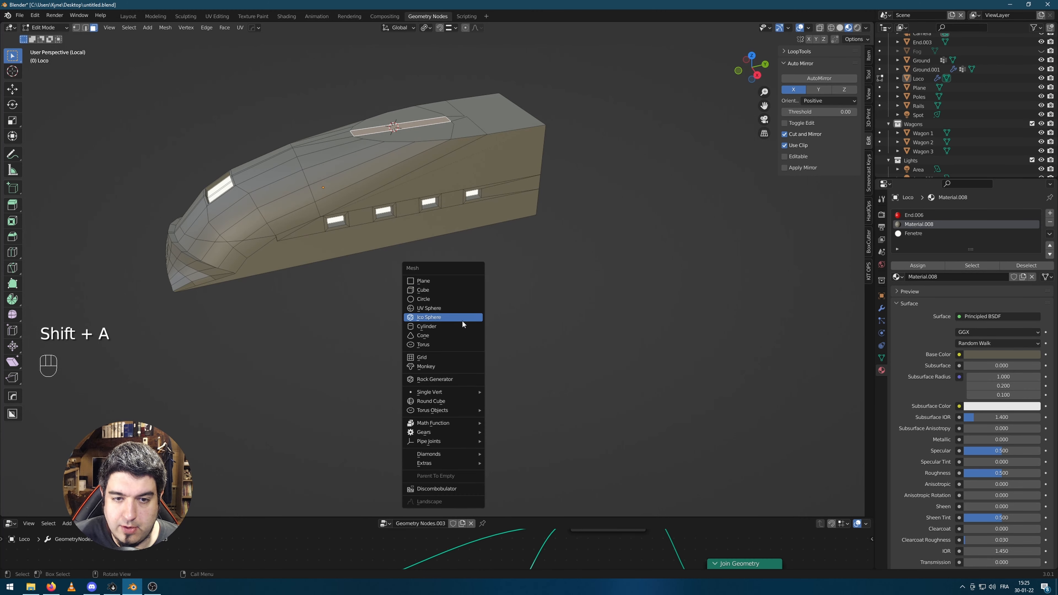
pyautogui.click(457, 328)
pyautogui.scroll(-5, 456, 340)
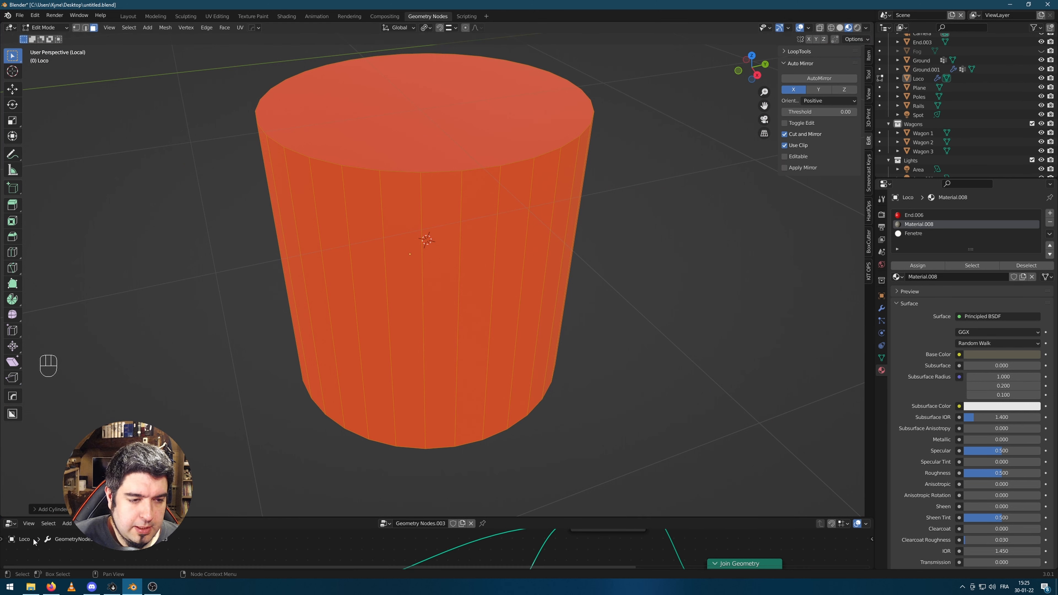
pyautogui.click(48, 509)
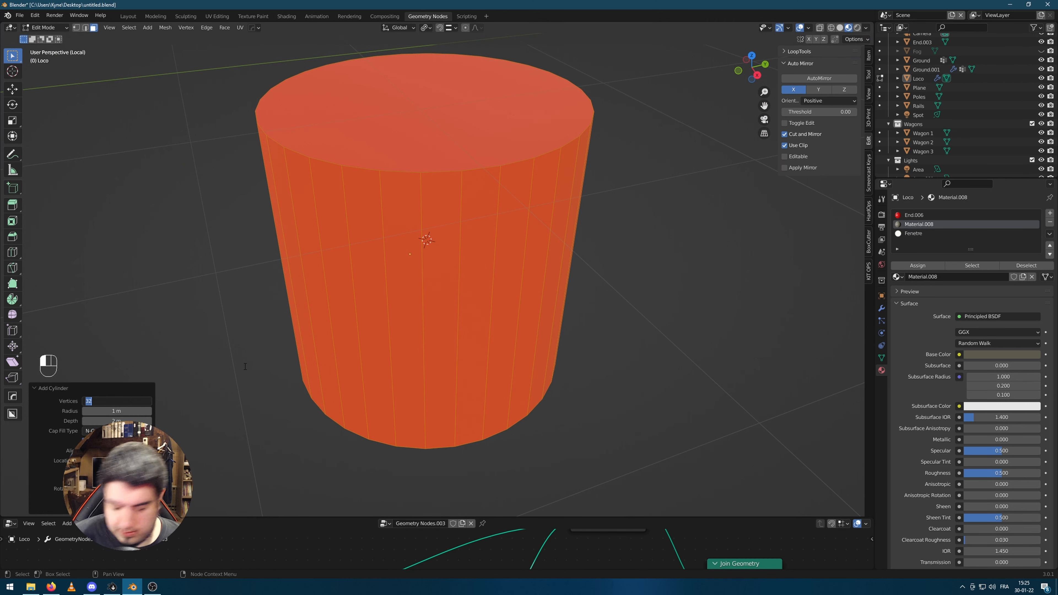
pyautogui.write('16')
pyautogui.press('Return')
pyautogui.scroll(-2, 495, 266)
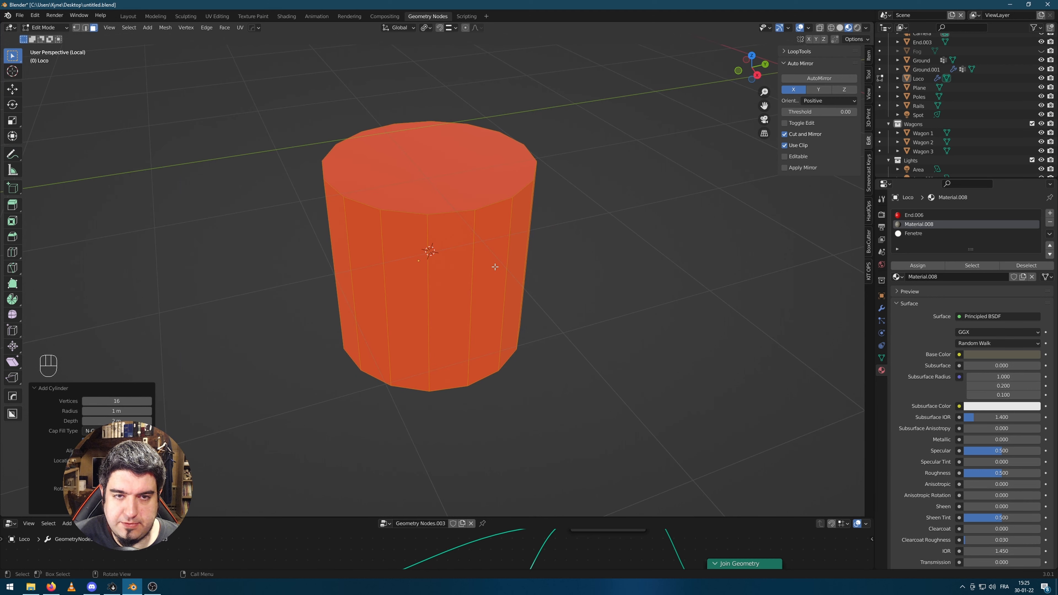
# Rotate the cylinder 90 degrees about X and scale it down to sit on the locomotive's roof
pyautogui.write('rx')
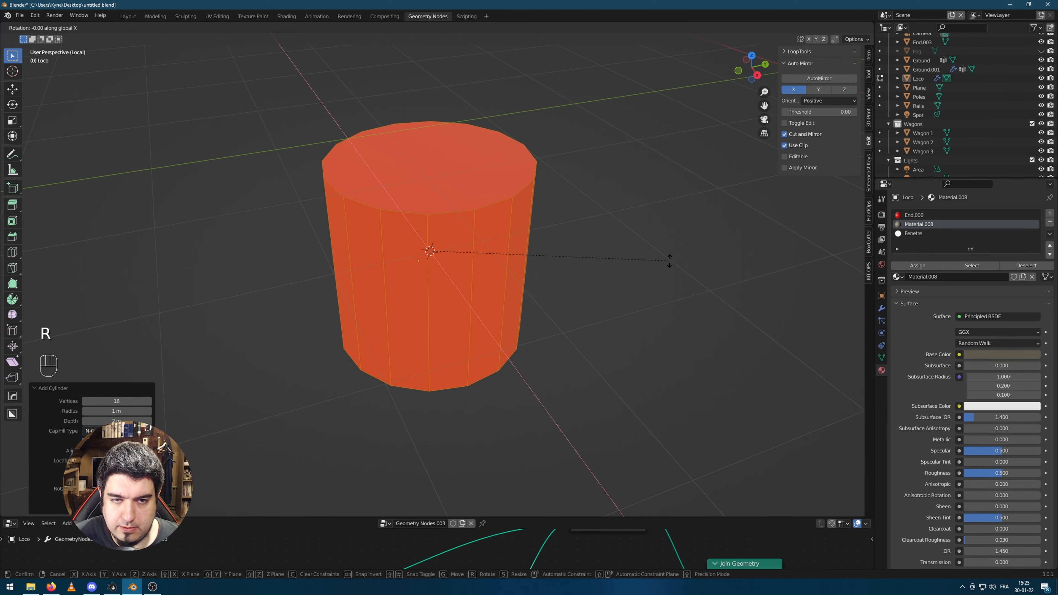
pyautogui.write('90')
pyautogui.press('Return')
pyautogui.press('s')
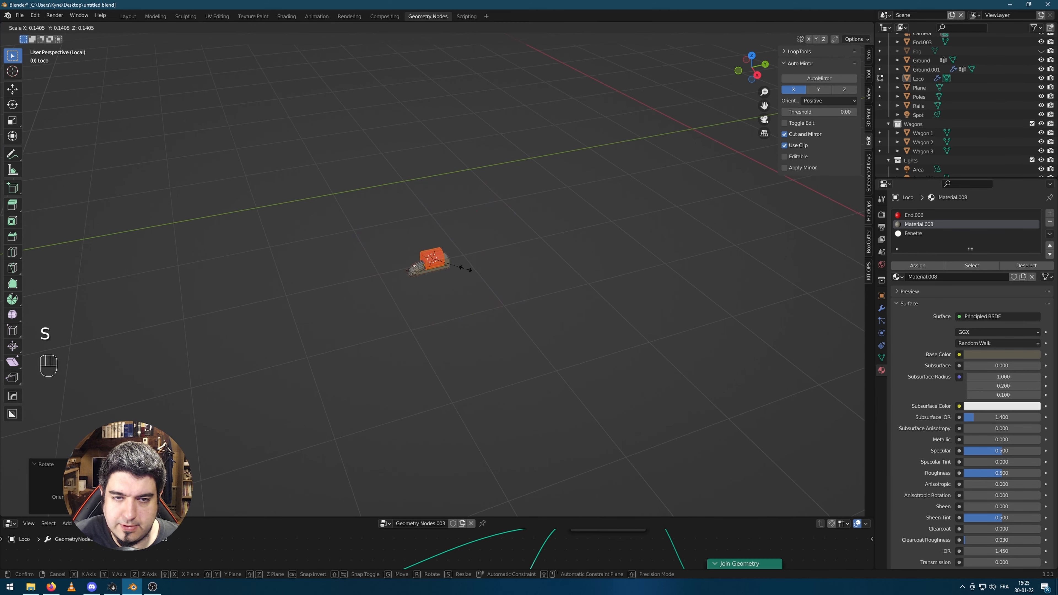
pyautogui.click(439, 269)
pyautogui.scroll(10, 395, 274)
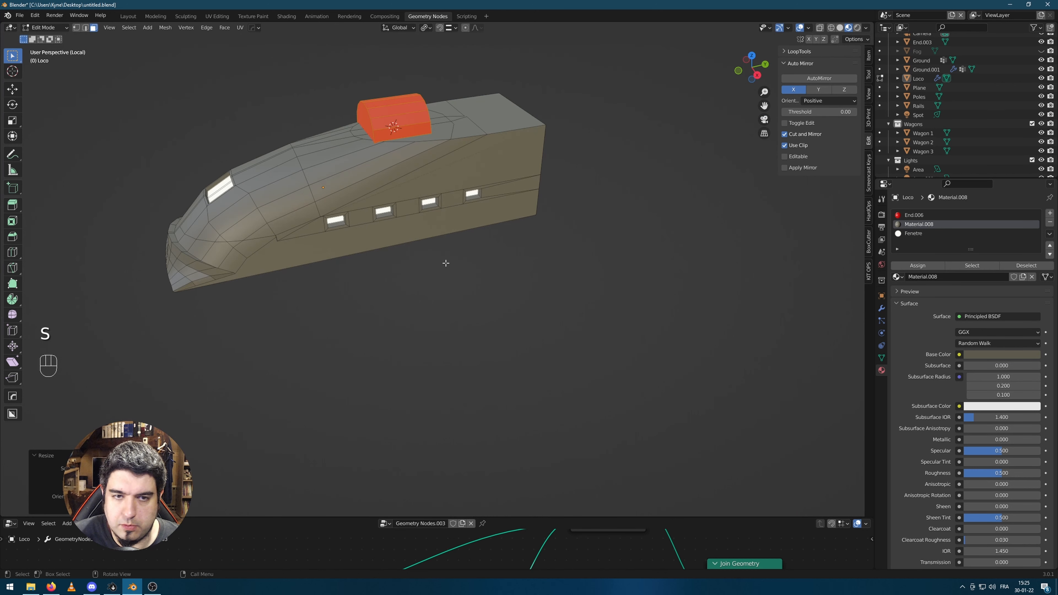
pyautogui.scroll(4, 395, 273)
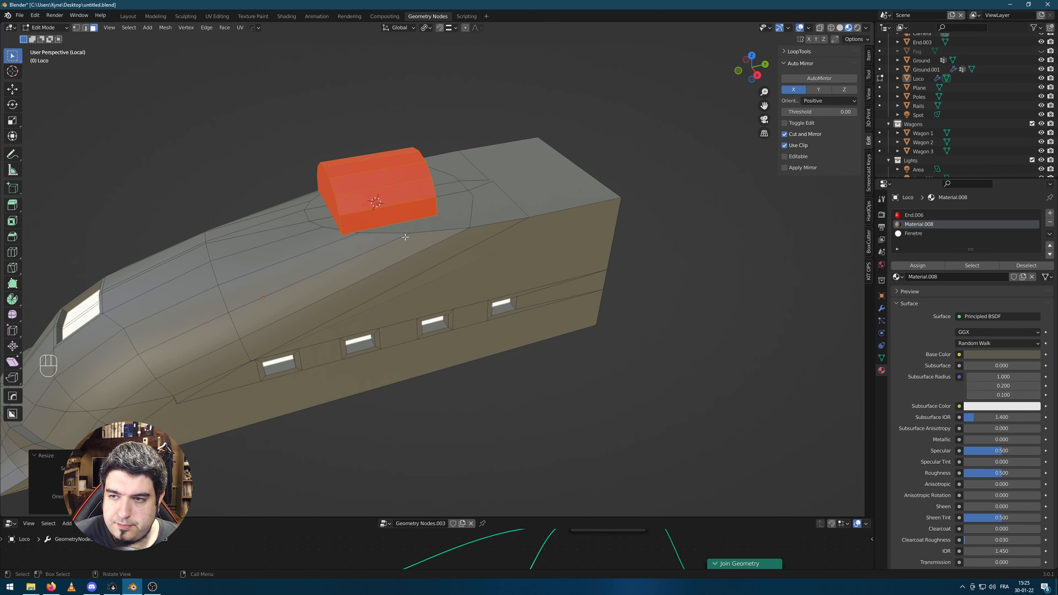
# Assign Material.008 to the cylinder and scale it down by roughly half
pyautogui.click(918, 266)
pyautogui.moveTo(594, 204); pyautogui.dragTo(560, 188, button='middle')
pyautogui.press('s')
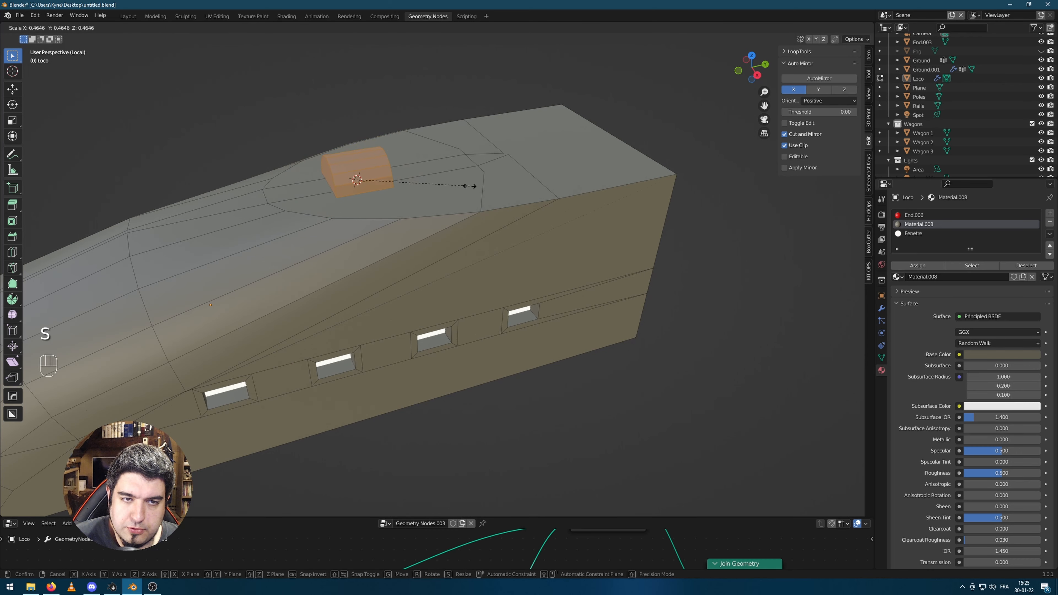
pyautogui.click(470, 184)
# Lengthen the roof cylinder by scaling it along Y, and shift it along Y toward the rear of the roof
pyautogui.scroll(2, 460, 195)
pyautogui.moveTo(461, 194); pyautogui.dragTo(416, 175, button='middle')
pyautogui.press('s')
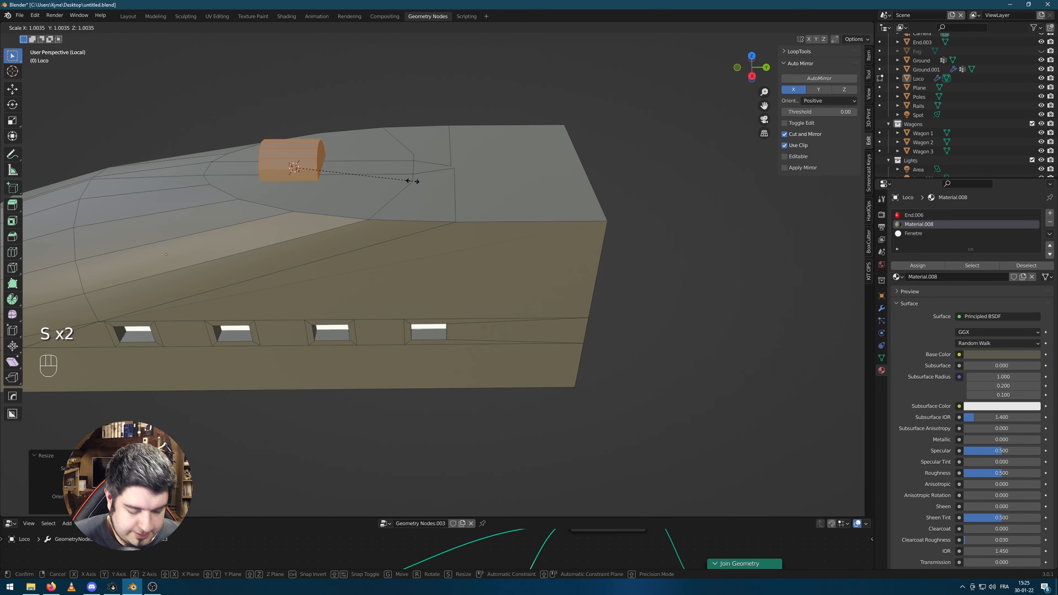
pyautogui.press('y')
pyautogui.click(615, 209)
pyautogui.press('g')
pyautogui.press('y')
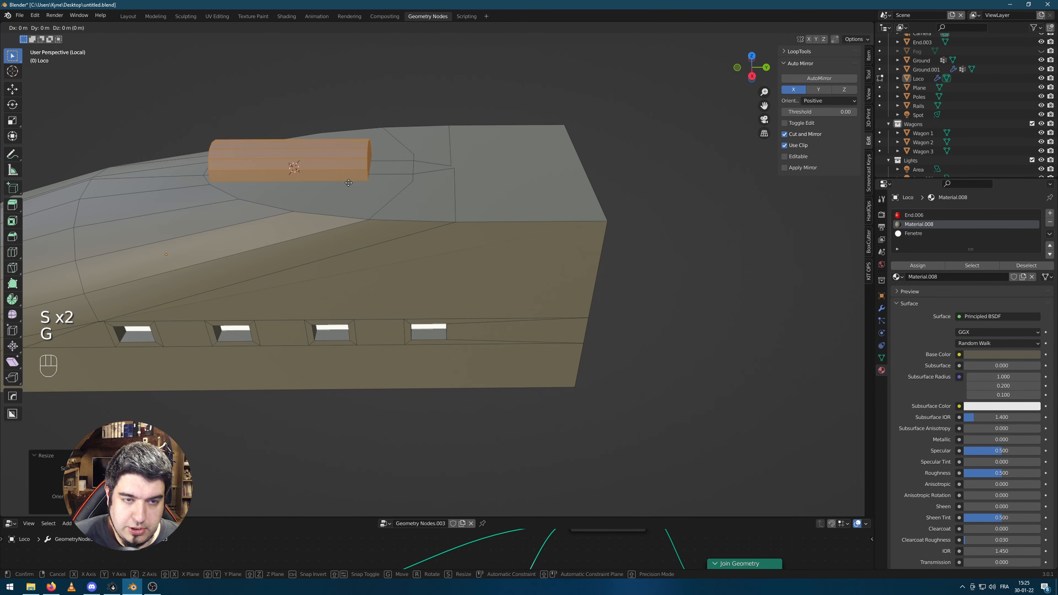
pyautogui.click(405, 178)
# Select the cylinder's rear cap face and scale it down to taper the cylinder toward the back
pyautogui.moveTo(406, 178); pyautogui.dragTo(347, 204, button='middle')
pyautogui.press('3')
pyautogui.click(350, 204)
pyautogui.press('s')
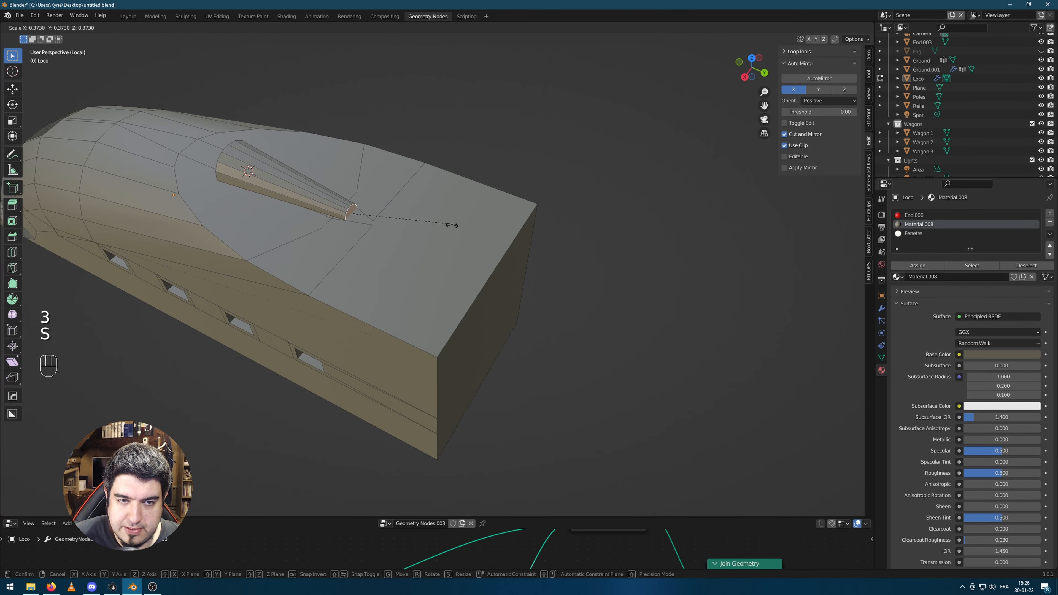
pyautogui.click(444, 227)
# Select the tapered cylinder's front cap face and move it forward along Y
pyautogui.moveTo(444, 227); pyautogui.dragTo(413, 208, button='middle')
pyautogui.click(450, 109)
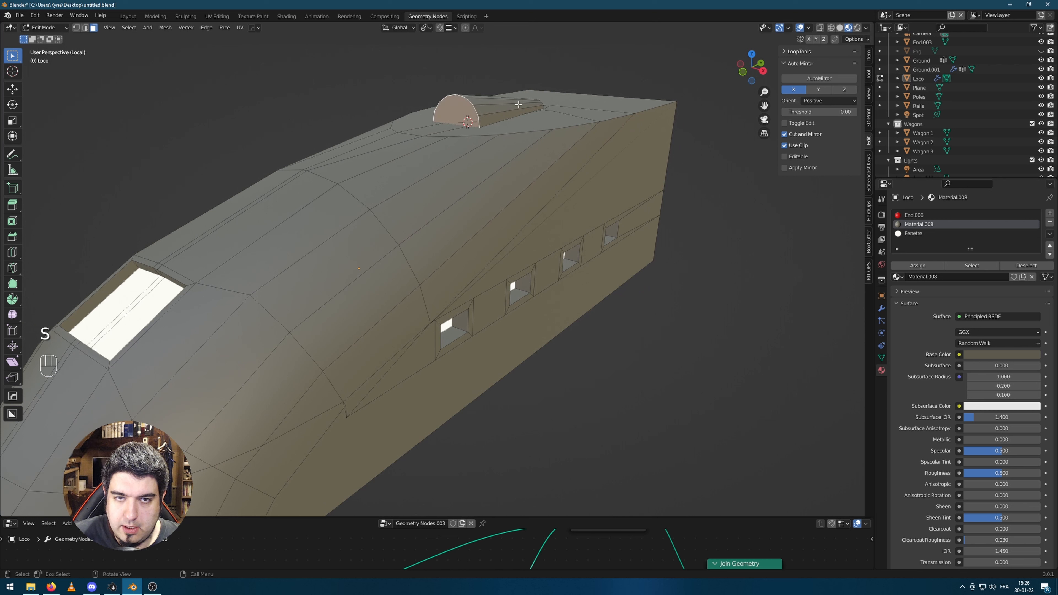
pyautogui.press('g')
pyautogui.press('y')
pyautogui.click(487, 116)
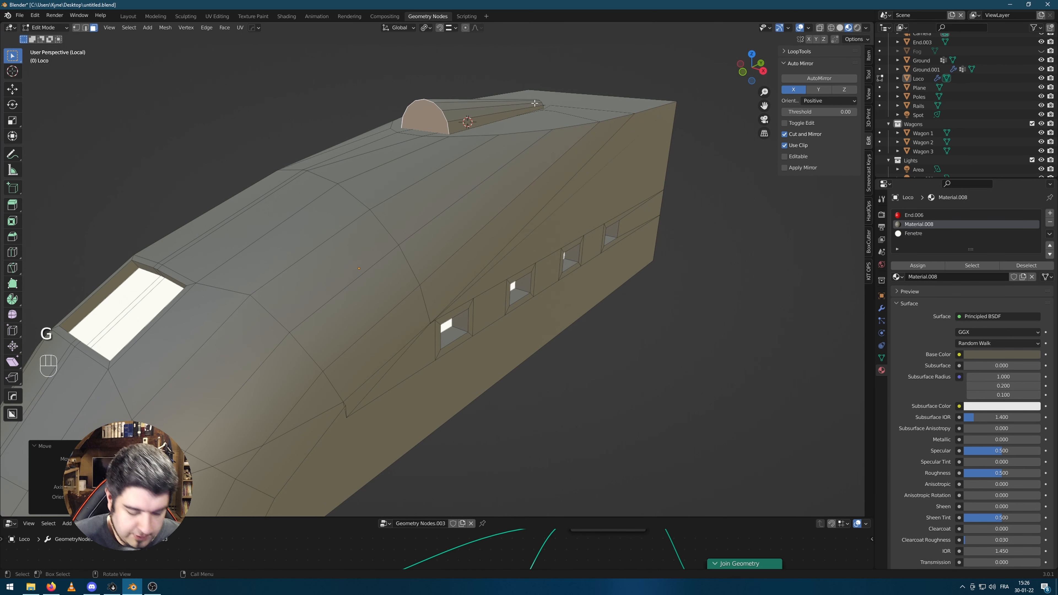
# Inset the cylinder's front cap, extrude it slightly inward, and assign the Fenetre material to the recessed face
pyautogui.press('i')
pyautogui.click(529, 104)
pyautogui.press('e')
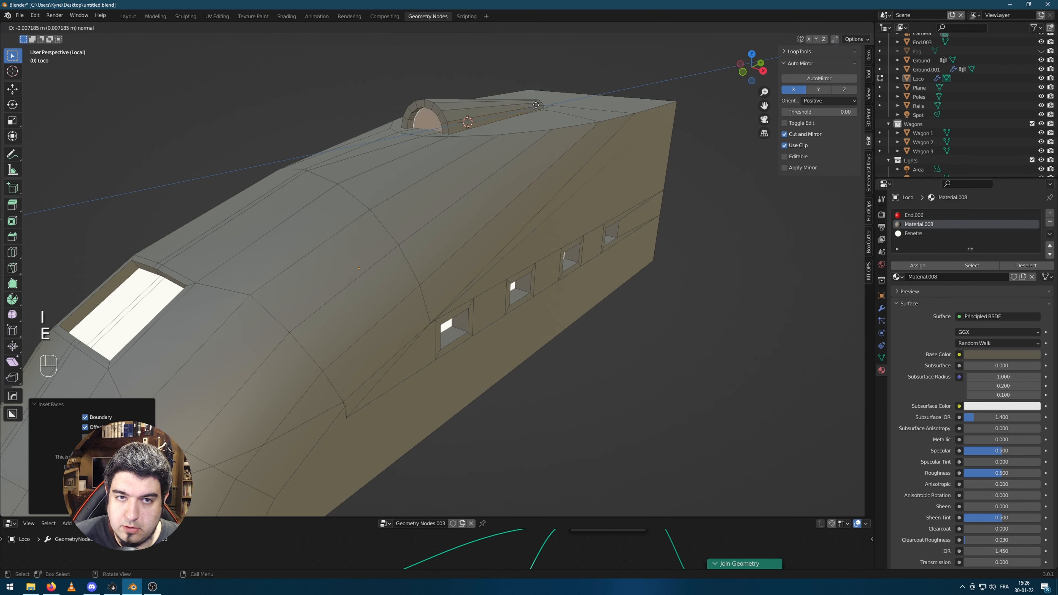
pyautogui.click(536, 104)
pyautogui.click(913, 233)
pyautogui.click(918, 266)
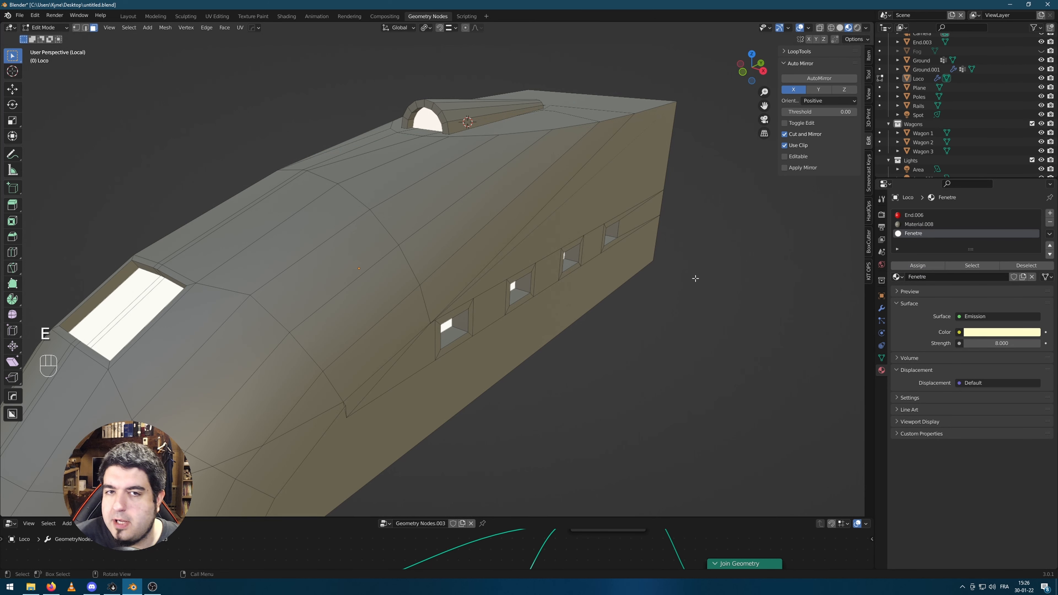
# Inspect the locomotive and its new roof light from the rear in Object Mode
pyautogui.scroll(-3, 663, 301)
pyautogui.press('Tab')
pyautogui.moveTo(662, 301); pyautogui.dragTo(427, 213, button='middle')
pyautogui.scroll(3, 452, 227)
pyautogui.press('Tab')
pyautogui.press('Tab')
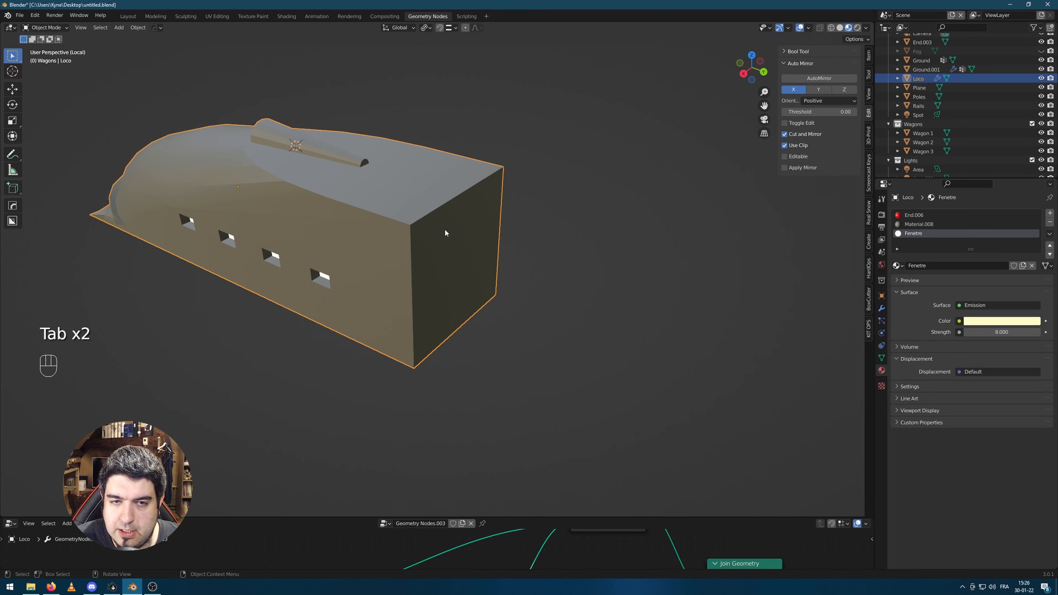
# Bevel the locomotive's upper rear edge into a rounded corner with several segments
pyautogui.press('2')
pyautogui.hotkey('ctrl', 'z')
pyautogui.press('Tab')
pyautogui.press('2')
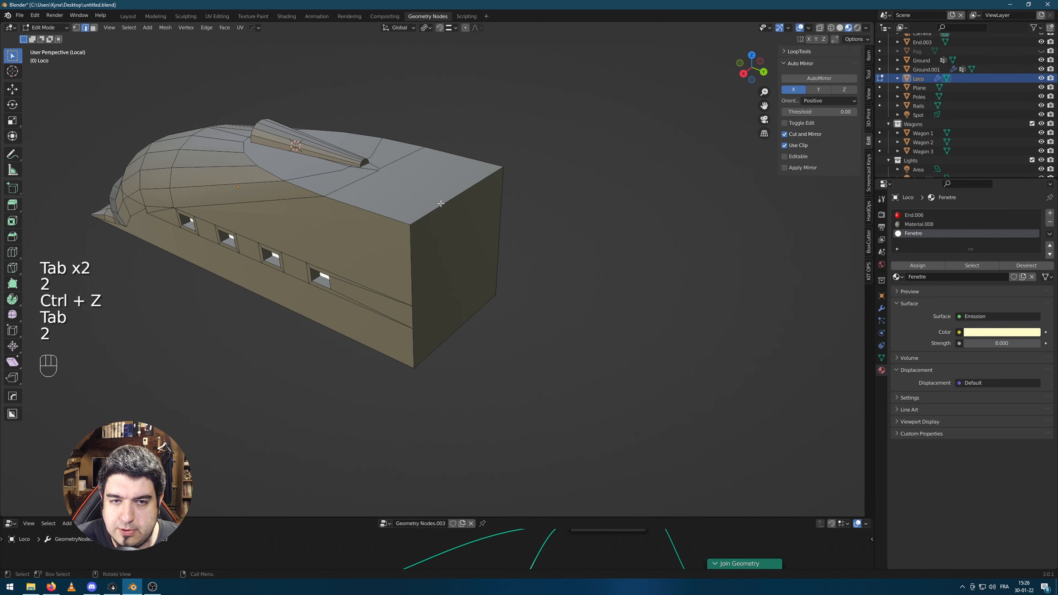
pyautogui.hotkey('ctrl', 'b')
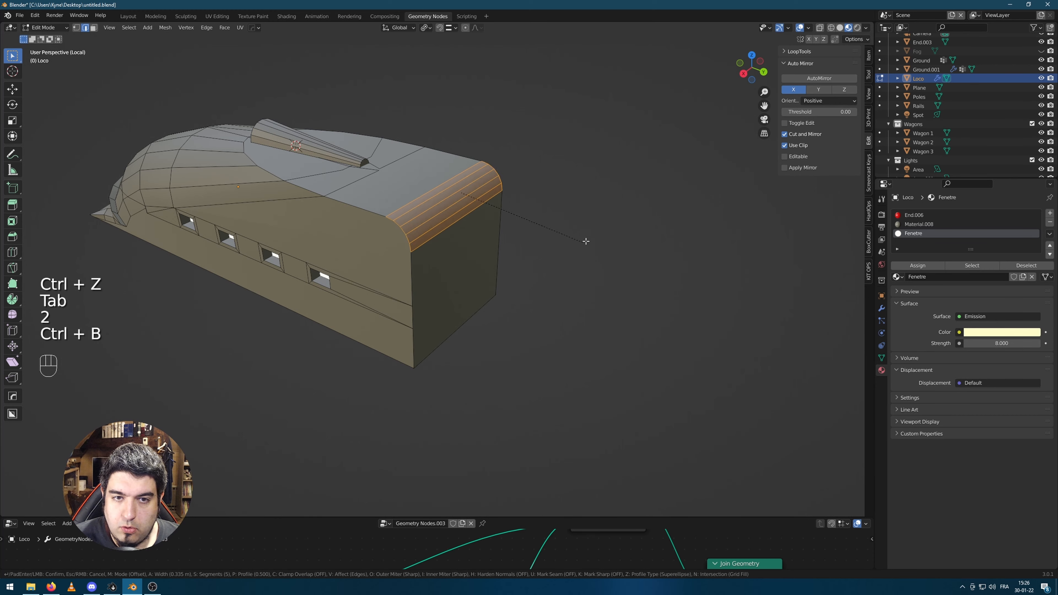
pyautogui.click(581, 230)
pyautogui.press('Tab')
# Try to extrude the long side faces above the windows inward along their normals
pyautogui.moveTo(515, 277); pyautogui.dragTo(402, 281, button='middle')
pyautogui.press('Tab')
pyautogui.press('3')
pyautogui.click(396, 247)
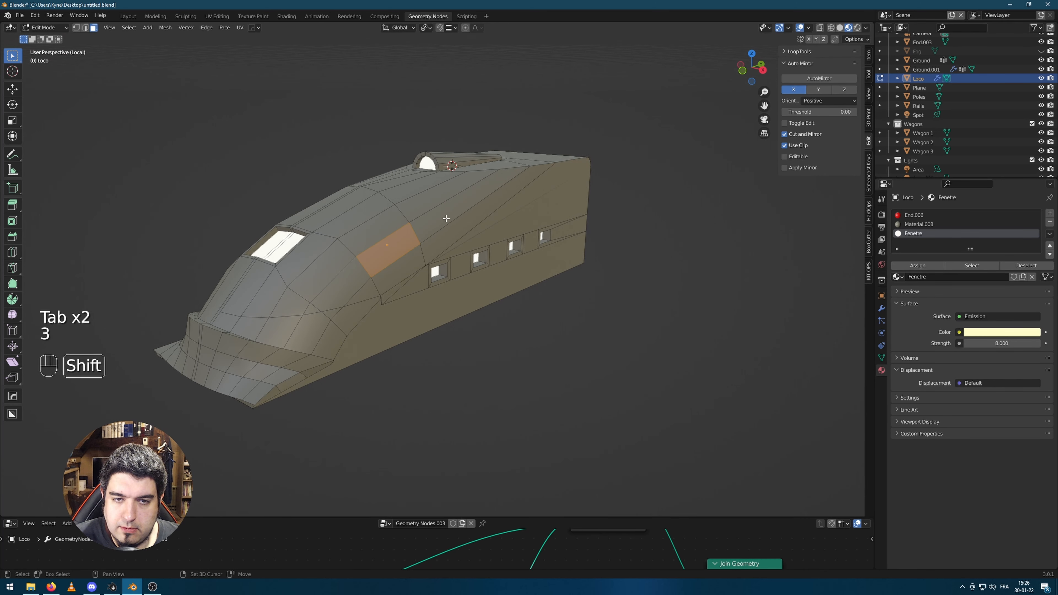
pyautogui.keyDown('shift'); pyautogui.click(456, 207); pyautogui.keyUp('shift')
pyautogui.moveTo(456, 206); pyautogui.dragTo(542, 197, button='middle')
pyautogui.hotkey('alt', 'e')
pyautogui.click(542, 207)
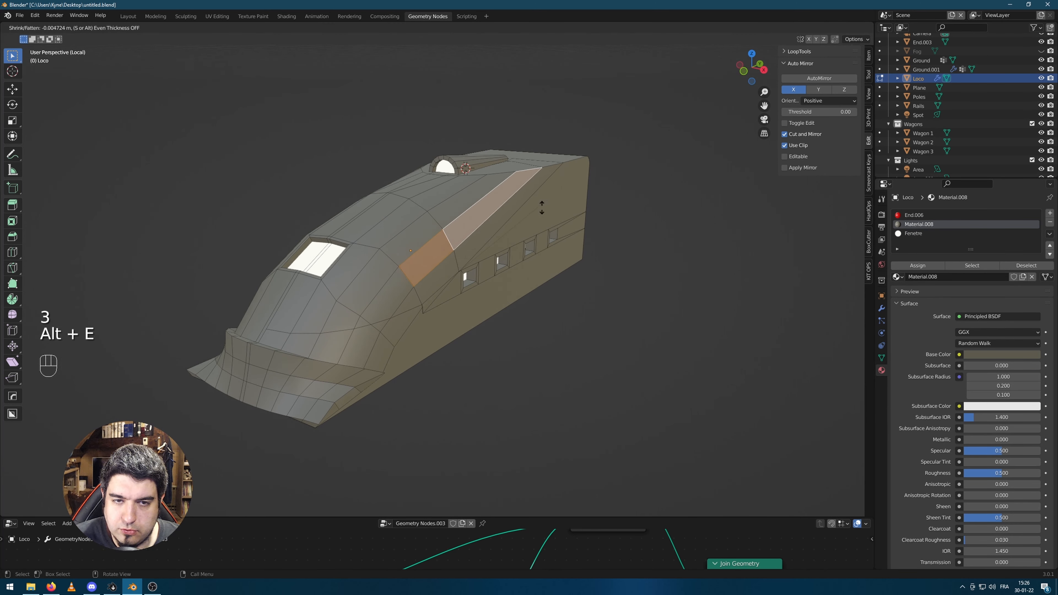
pyautogui.click(687, 264)
pyautogui.press('Tab')
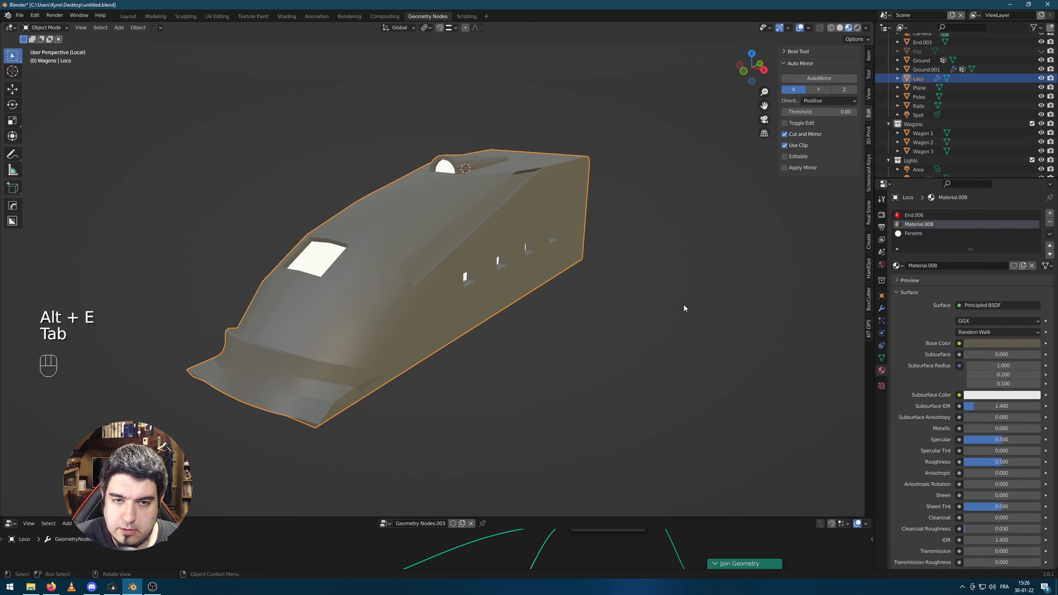
pyautogui.moveTo(684, 303); pyautogui.dragTo(564, 319, button='middle')
pyautogui.hotkey('ctrl', 'z')
pyautogui.hotkey('ctrl', 'z')
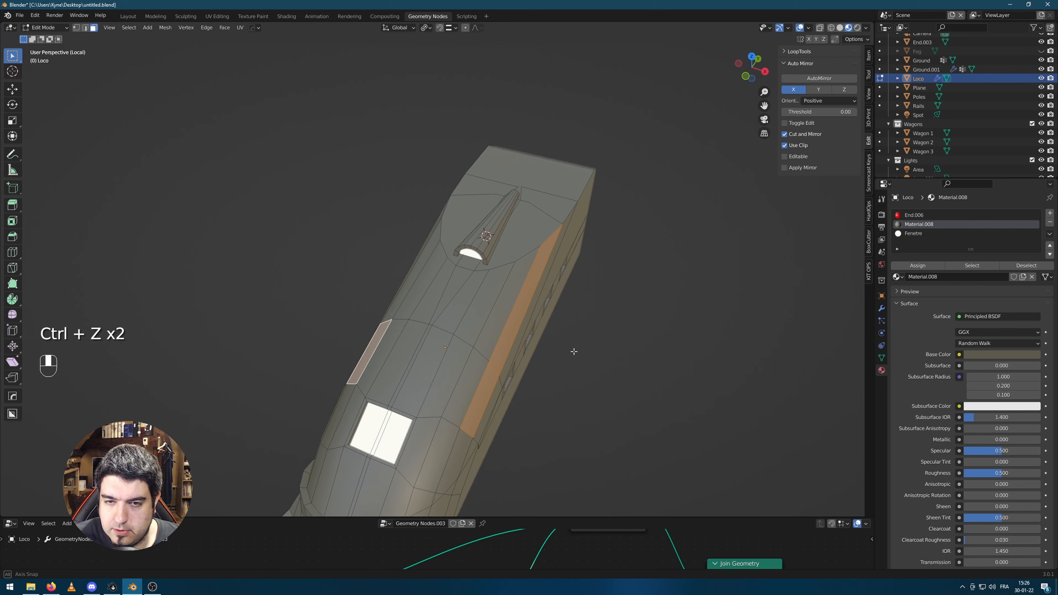
pyautogui.hotkey('ctrl', 'z')
# Extrude the two long side faces above the windows inward along their normals and scale the recessed faces down slightly
pyautogui.moveTo(652, 326); pyautogui.dragTo(648, 287, button='middle')
pyautogui.keyDown('shift'); pyautogui.click(536, 368); pyautogui.keyUp('shift')
pyautogui.hotkey('alt', 'e')
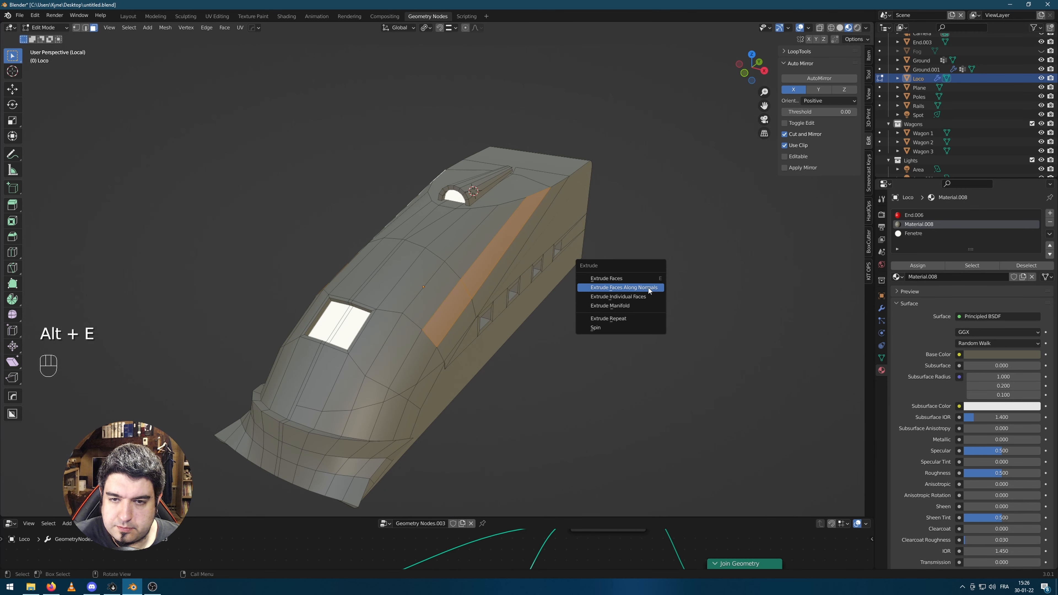
pyautogui.click(649, 287)
pyautogui.click(633, 339)
pyautogui.press('s')
pyautogui.click(709, 304)
pyautogui.press('s')
pyautogui.click(695, 296)
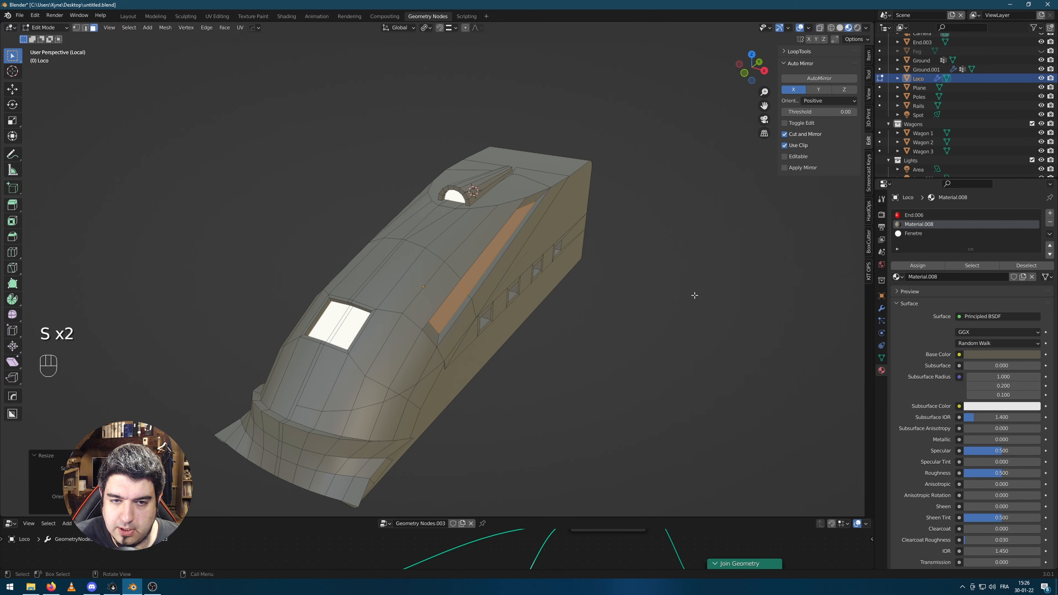
# Add a series of evenly spaced loop cuts across the front part of the recessed side panel
pyautogui.press('Tab')
pyautogui.moveTo(722, 367); pyautogui.dragTo(667, 341, button='middle')
pyautogui.scroll(-5, 446, 324)
pyautogui.moveTo(446, 326); pyautogui.dragTo(495, 325, button='middle')
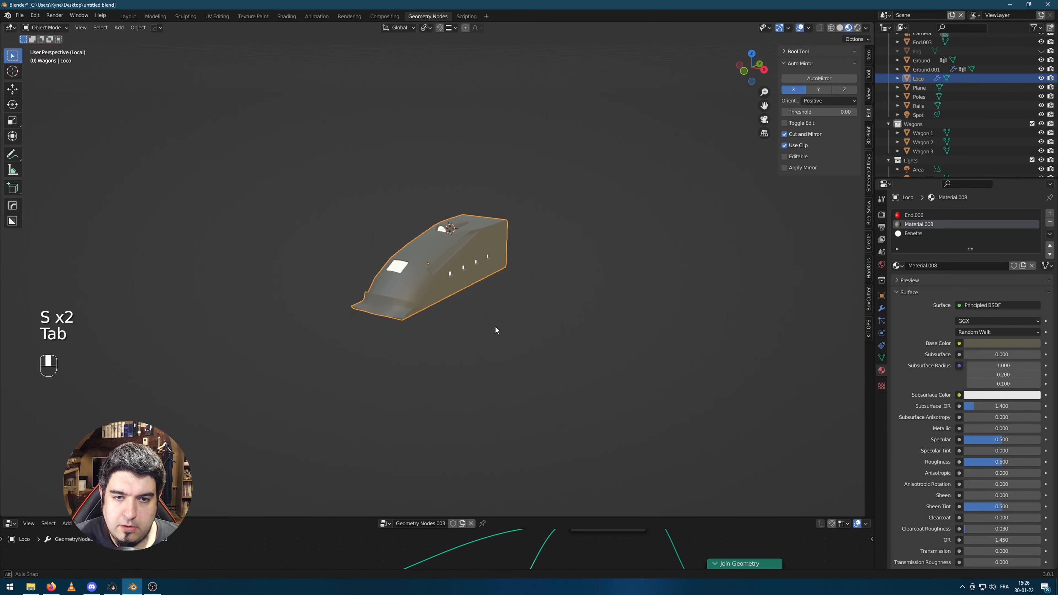
pyautogui.scroll(5, 401, 276)
pyautogui.press('Tab')
pyautogui.hotkey('ctrl', 'r')
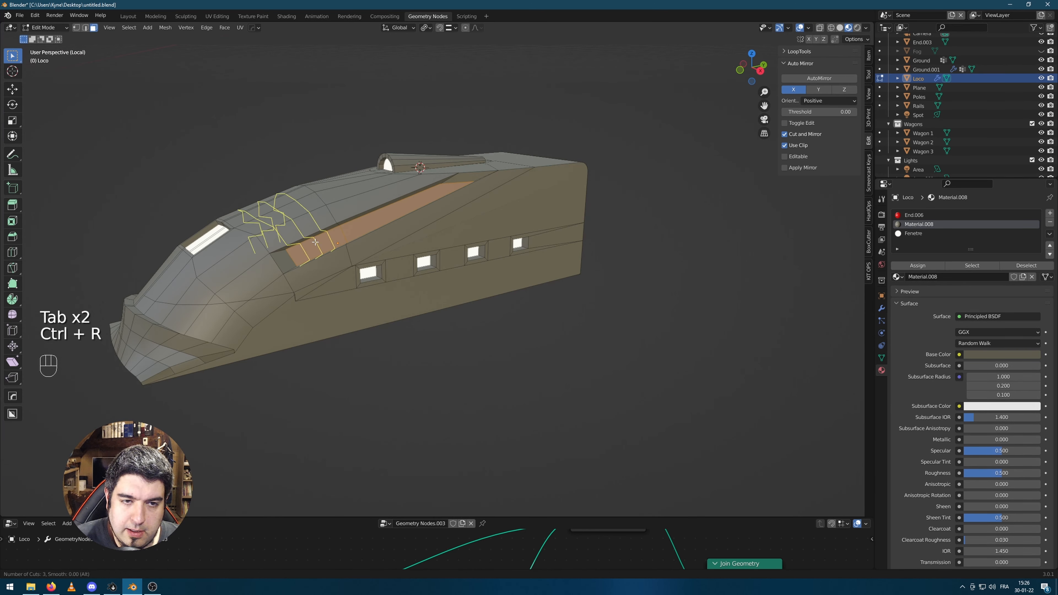
pyautogui.scroll(7, 319, 241)
pyautogui.click(327, 240)
pyautogui.click(327, 240)
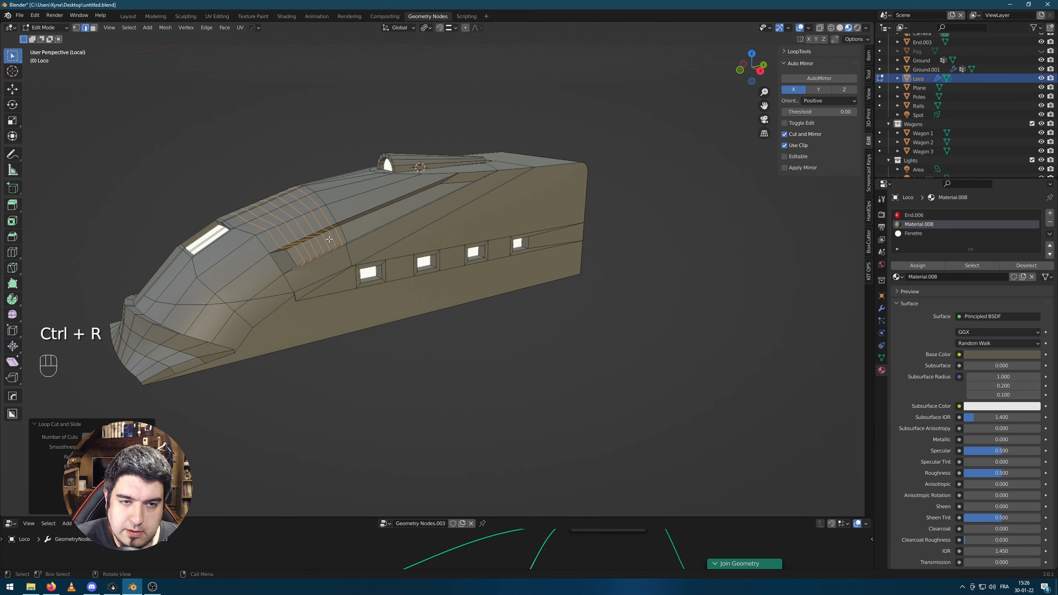
# Select four alternating strips in the side recess and extrude them slightly outward to form vent fins
pyautogui.scroll(6, 270, 317)
pyautogui.moveTo(269, 317); pyautogui.dragTo(277, 291, button='middle')
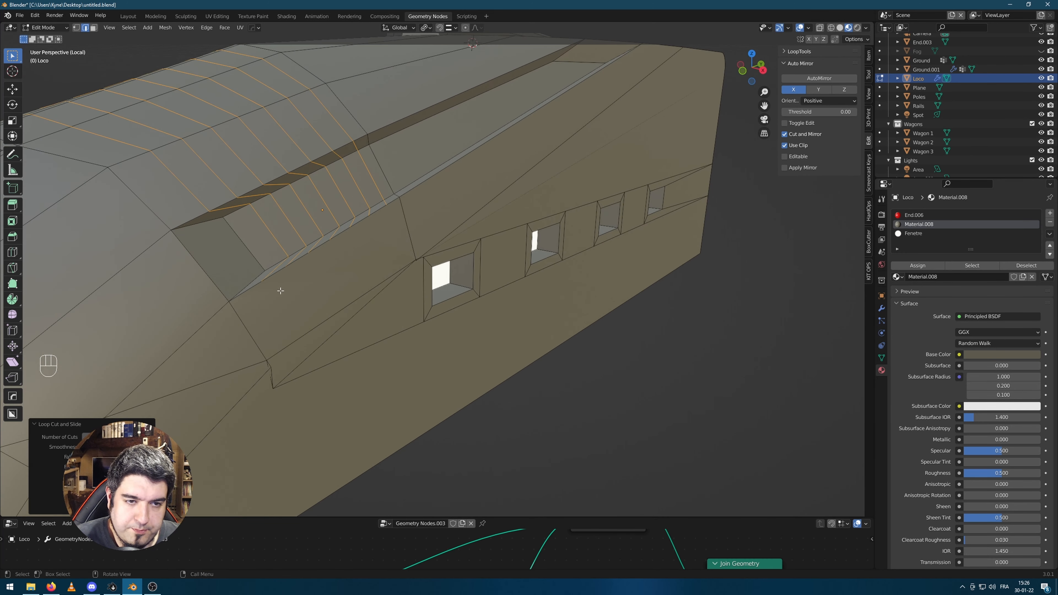
pyautogui.press('3')
pyautogui.click(285, 239)
pyautogui.keyDown('shift'); pyautogui.click(320, 214); pyautogui.keyUp('shift')
pyautogui.keyDown('shift'); pyautogui.click(352, 199); pyautogui.keyUp('shift')
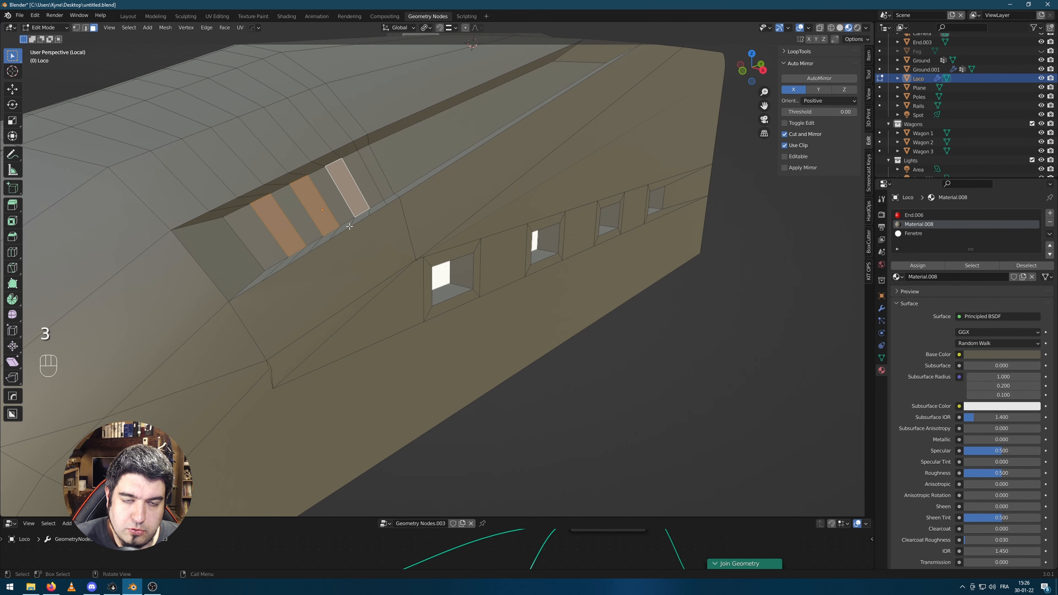
pyautogui.scroll(-6, 362, 233)
pyautogui.moveTo(366, 248); pyautogui.dragTo(310, 274, button='middle')
pyautogui.scroll(4, 288, 261)
pyautogui.keyDown('shift'); pyautogui.click(261, 246); pyautogui.keyUp('shift')
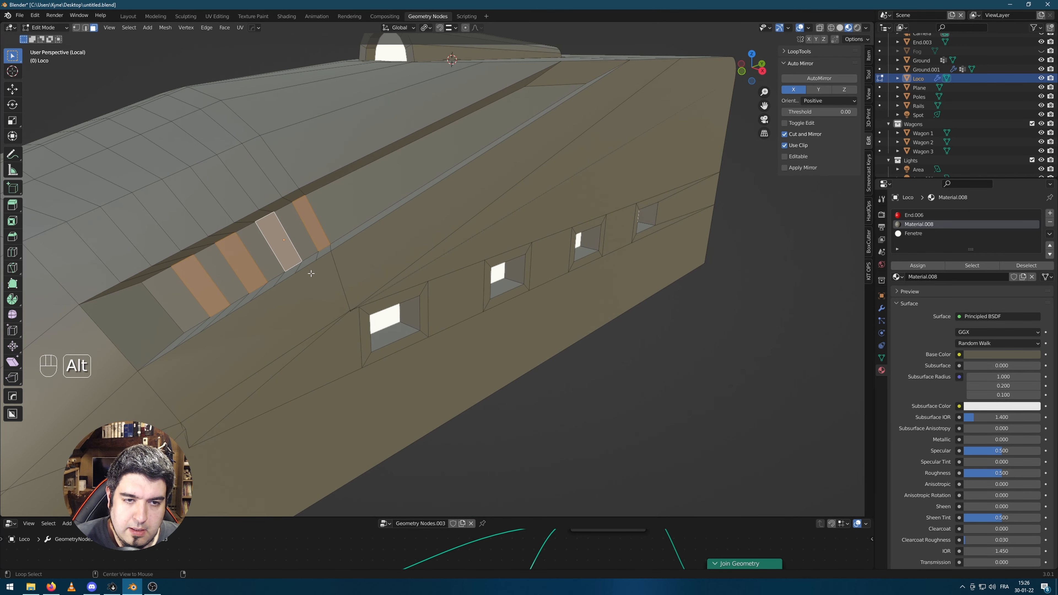
pyautogui.hotkey('alt', 'e')
pyautogui.click(311, 275)
pyautogui.click(294, 213)
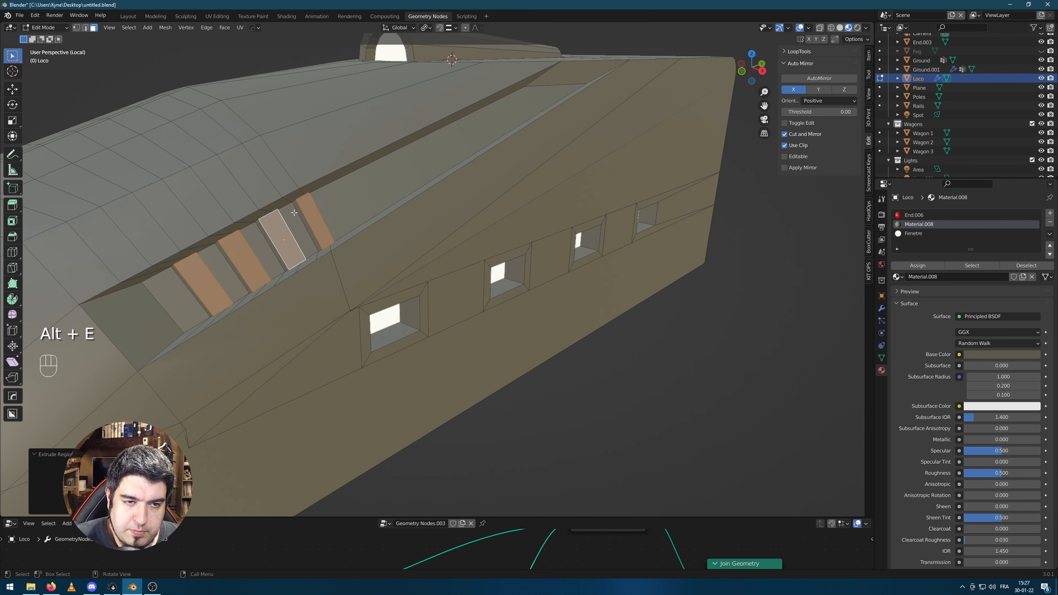
# Inspect the locomotive's side recess and vent fins in Object Mode
pyautogui.press('Tab')
pyautogui.scroll(-5, 503, 282)
pyautogui.click(617, 342)
pyautogui.scroll(-4, 618, 342)
pyautogui.moveTo(618, 342); pyautogui.dragTo(347, 273, button='middle')
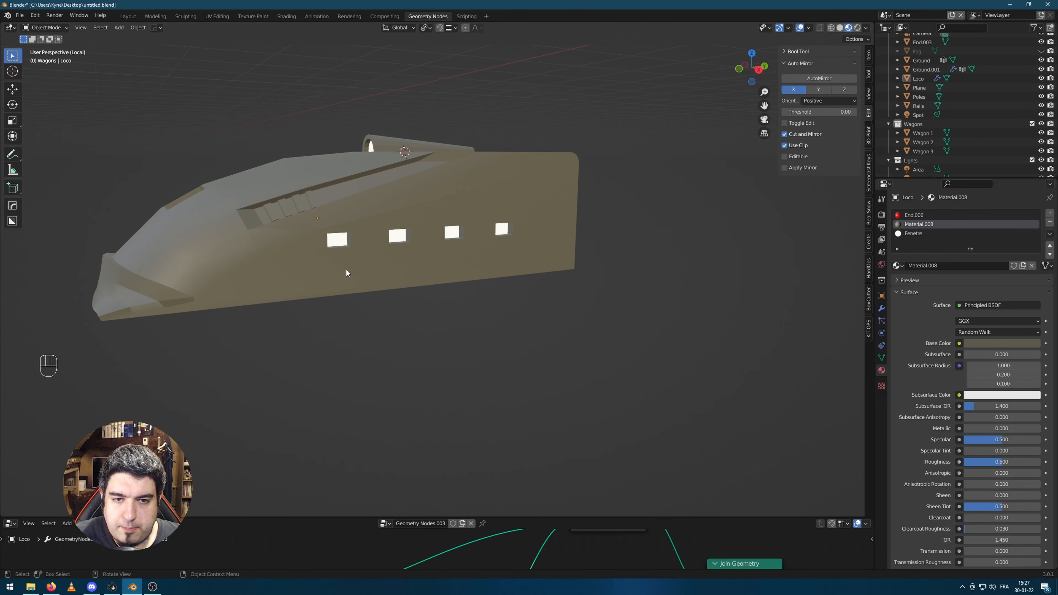
pyautogui.click(346, 270)
pyautogui.scroll(2, 451, 299)
pyautogui.scroll(-1, 447, 302)
# Dissolve the stray edges at the rear corner of the locomotive's underside
pyautogui.press('Tab')
pyautogui.moveTo(477, 298); pyautogui.dragTo(514, 246, button='middle')
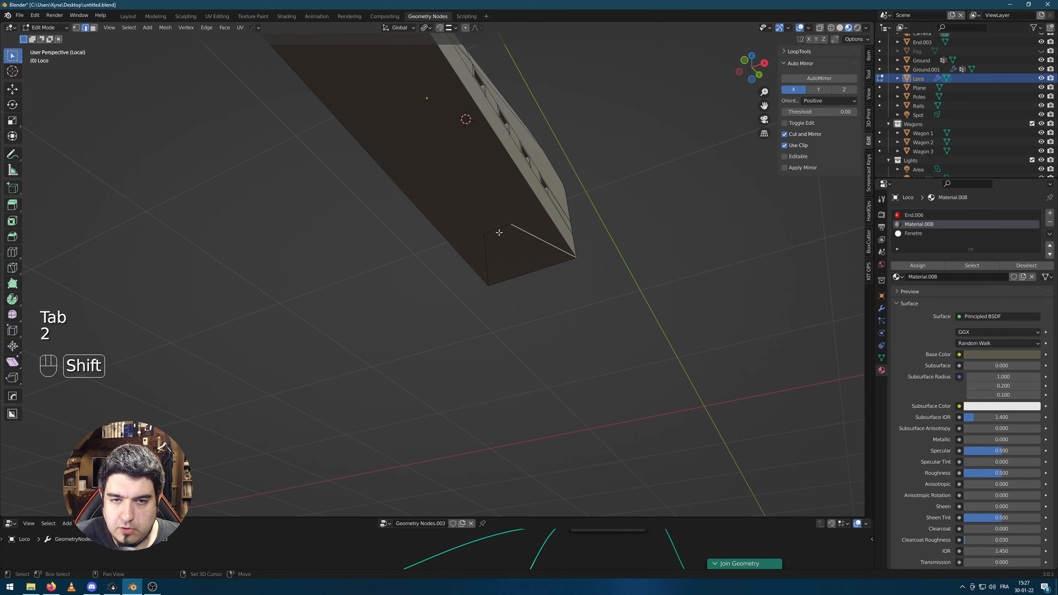
pyautogui.moveTo(522, 253); pyautogui.dragTo(357, 196, button='middle')
pyautogui.hotkey('ctrl', 'x')
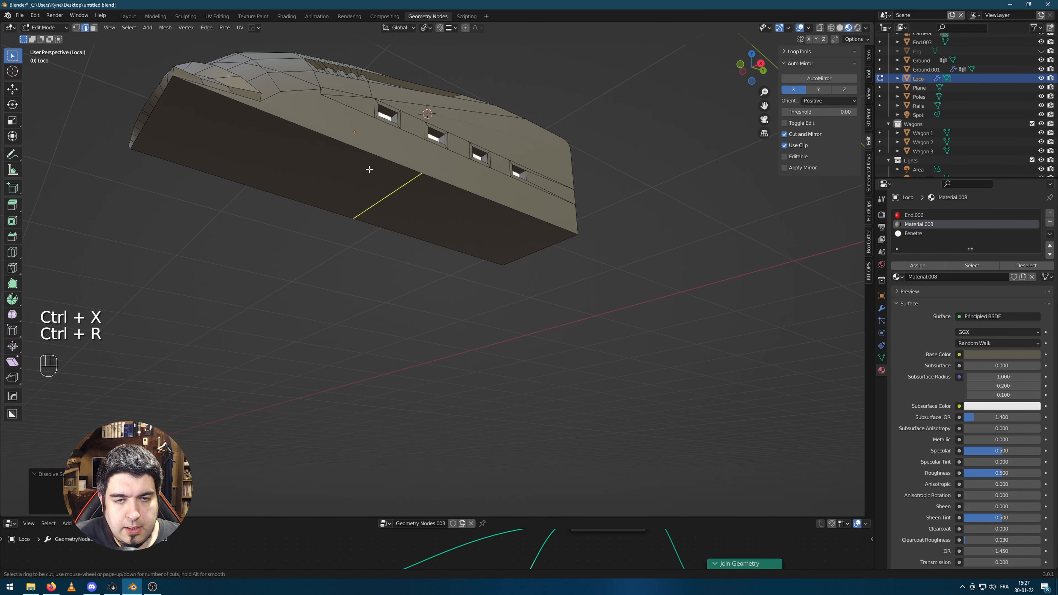
# Add two evenly spaced loop cuts across the underside, dividing it into three sections
pyautogui.click(369, 169)
pyautogui.rightClick(369, 169)
pyautogui.click(396, 292)
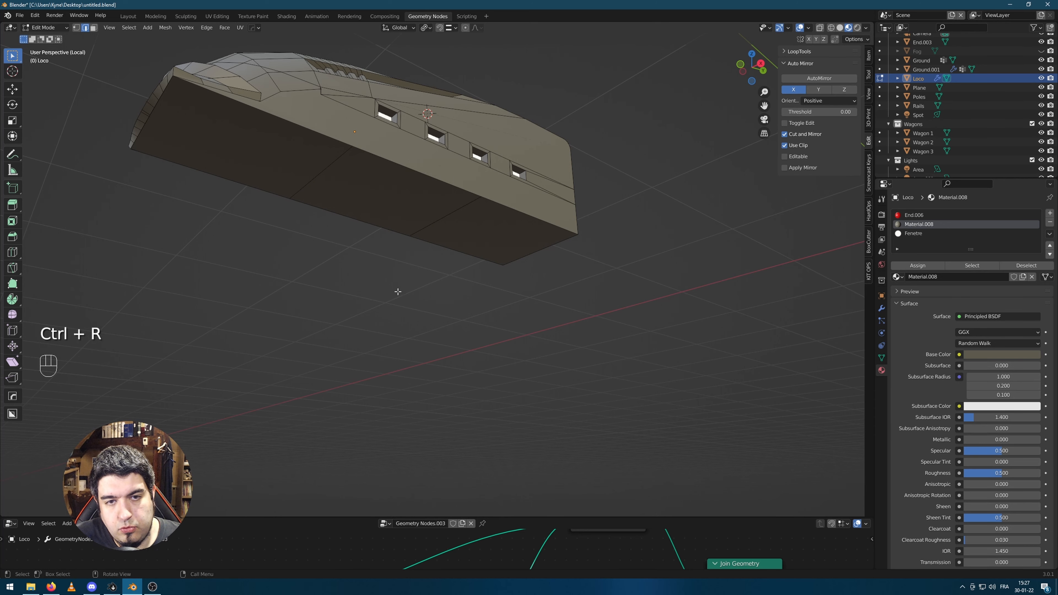
pyautogui.moveTo(397, 292); pyautogui.dragTo(343, 250, button='middle')
# Select the middle underside face and scale it along Y by about 1.5
pyautogui.moveTo(310, 216); pyautogui.dragTo(449, 239, button='middle')
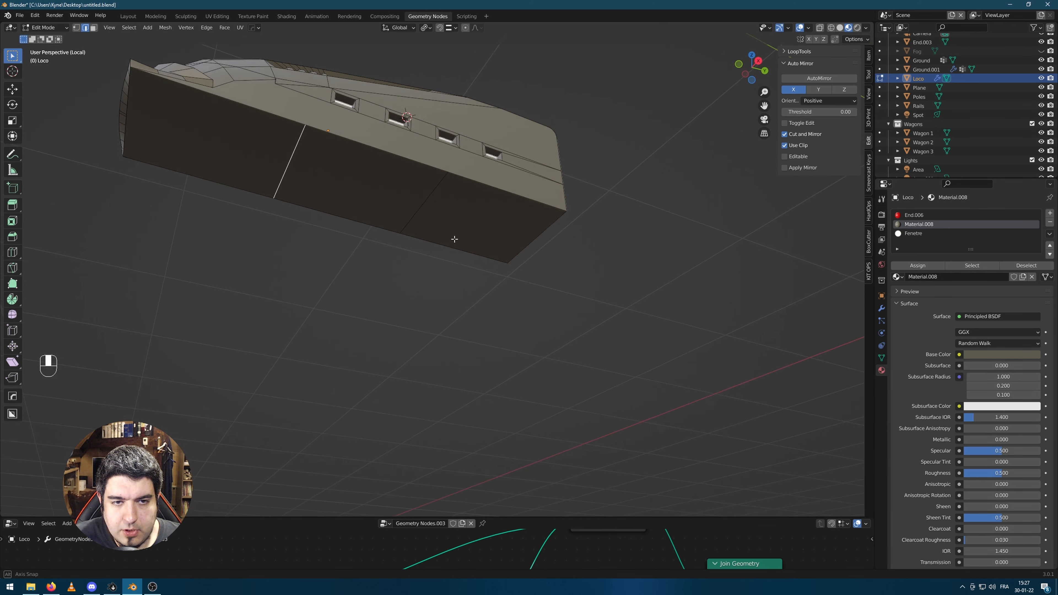
pyautogui.press('3')
pyautogui.click(356, 185)
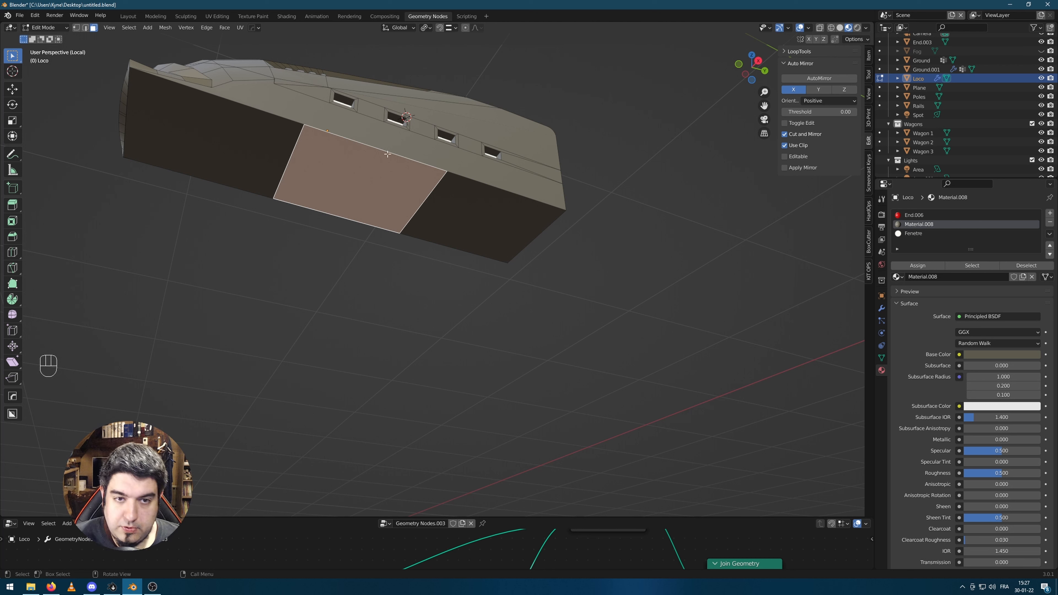
pyautogui.press('s')
pyautogui.press('y')
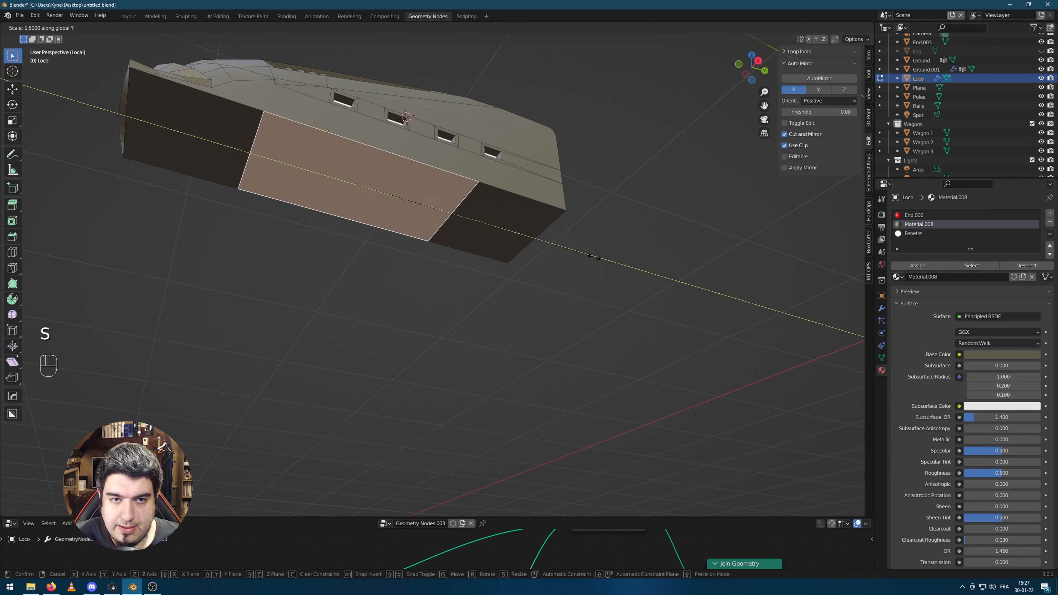
# Try to move the rear underside face along Z, and undo the move
pyautogui.press('3')
pyautogui.click(424, 208)
pyautogui.moveTo(424, 208); pyautogui.dragTo(452, 246, button='middle')
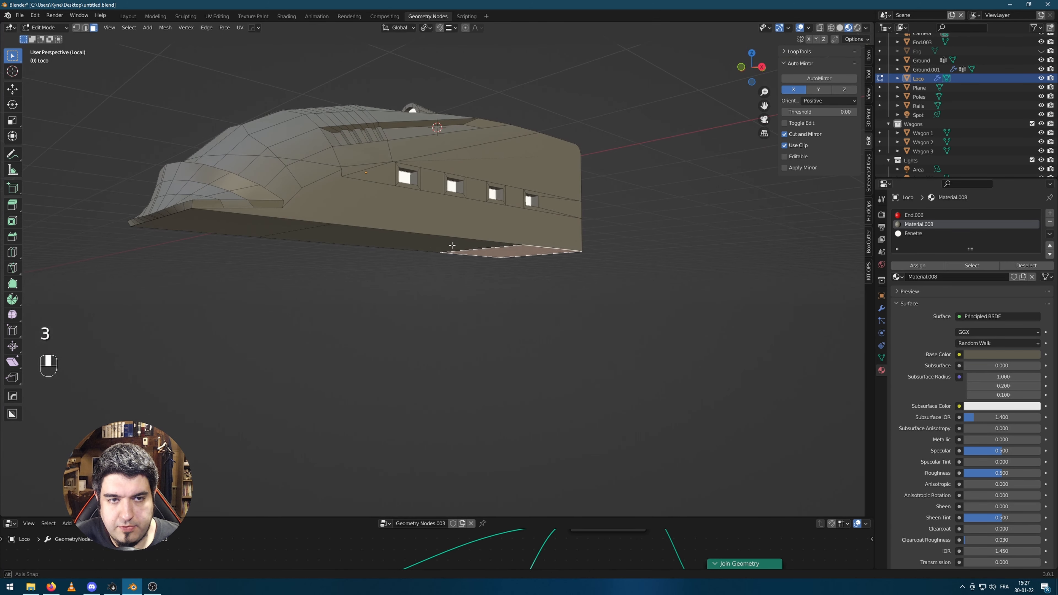
pyautogui.moveTo(254, 230); pyautogui.dragTo(328, 276, button='middle')
pyautogui.click(329, 277)
pyautogui.press('2')
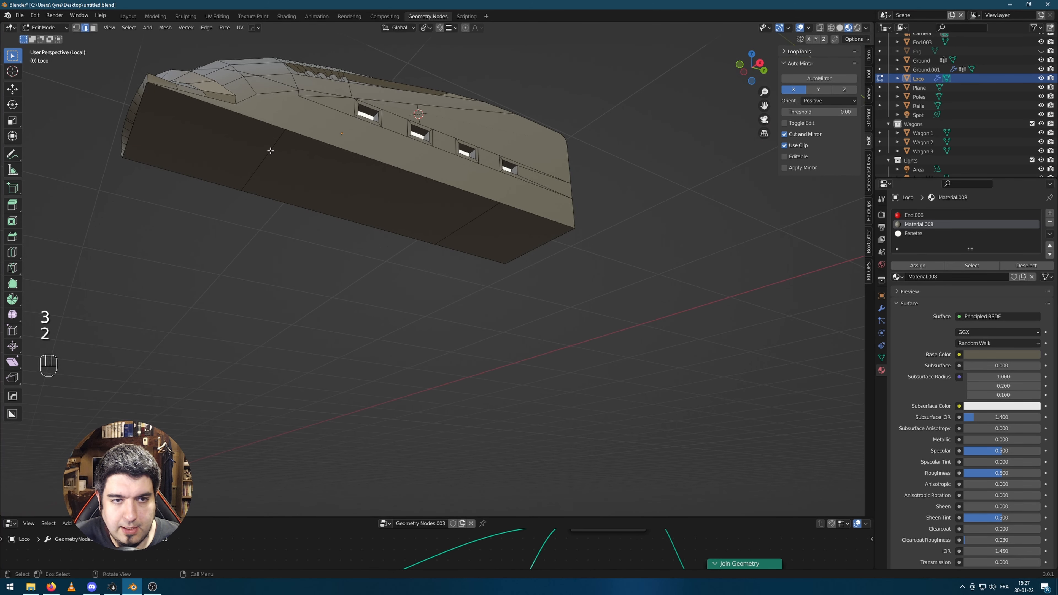
pyautogui.press('3')
pyautogui.click(548, 224)
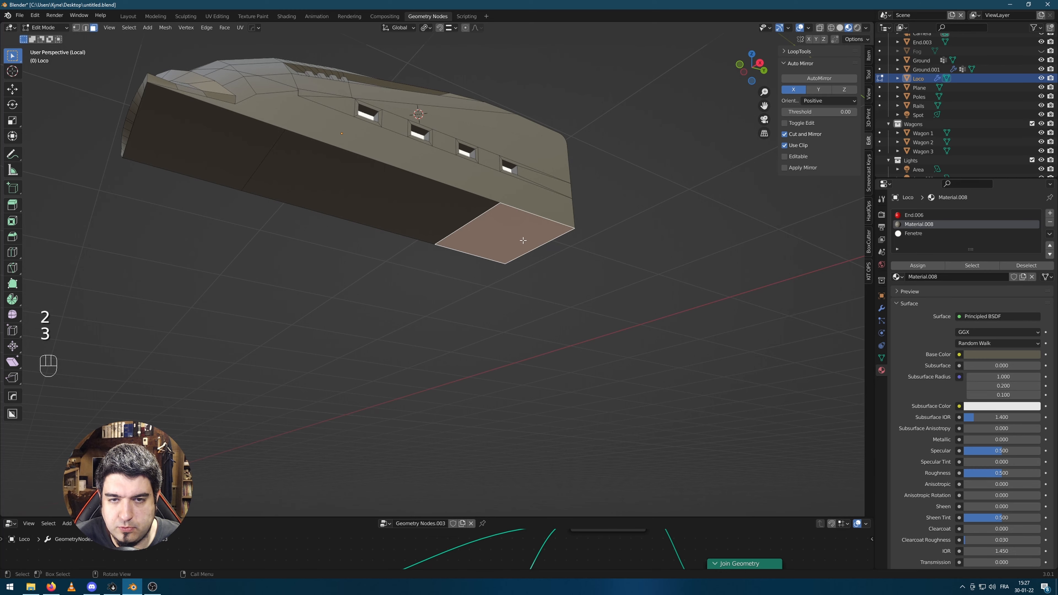
pyautogui.moveTo(548, 224); pyautogui.dragTo(583, 223, button='middle')
pyautogui.press('g')
pyautogui.press('z')
pyautogui.click(590, 223)
pyautogui.hotkey('ctrl', 'z')
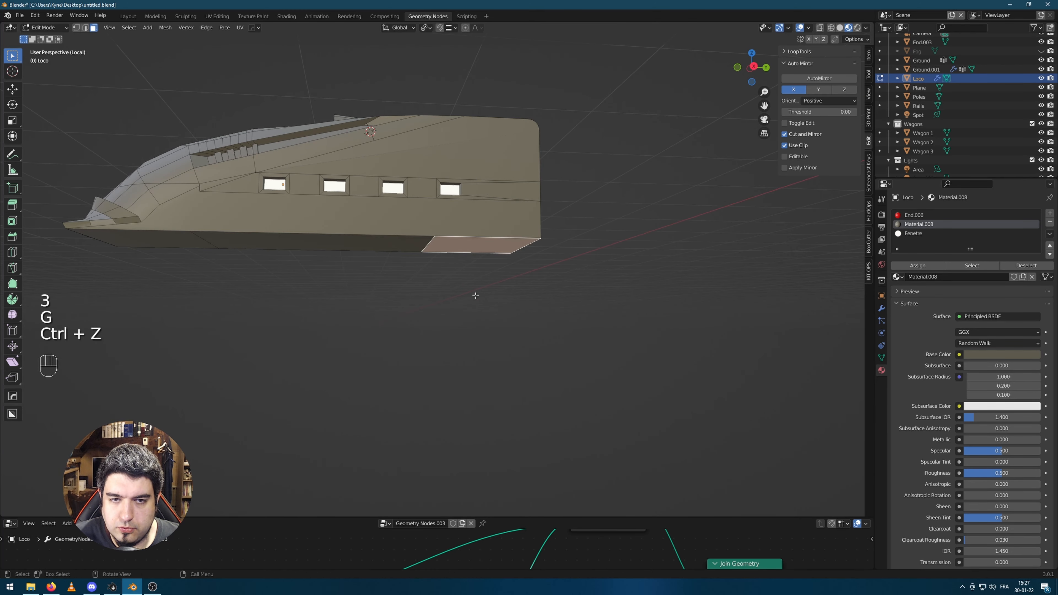
# Bevel the underside's rear cross edge with one segment and a width of about 0.042 m
pyautogui.moveTo(475, 295); pyautogui.dragTo(522, 180, button='middle')
pyautogui.scroll(2, 499, 198)
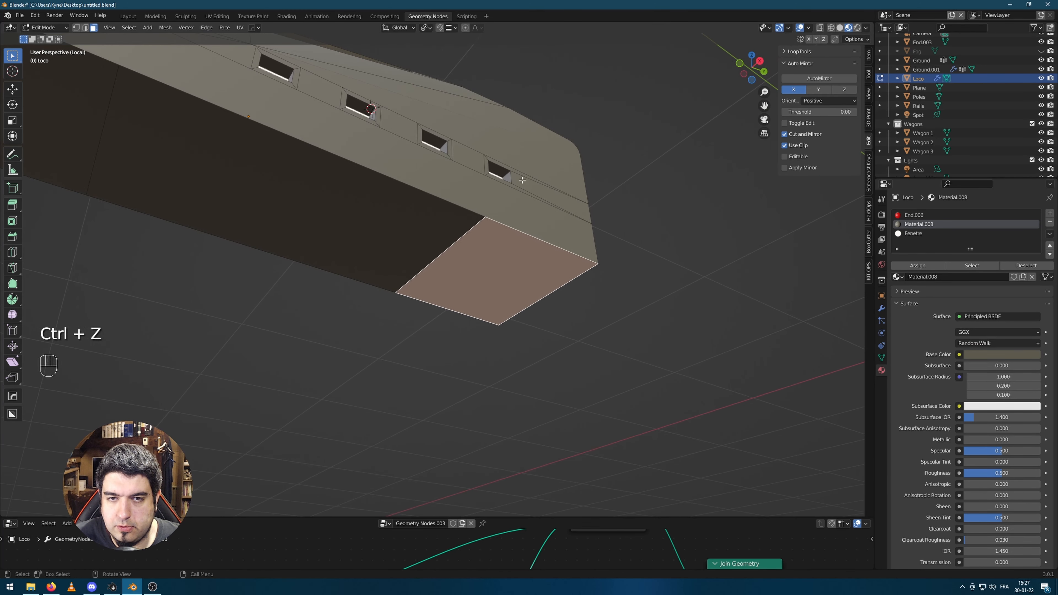
pyautogui.press('2')
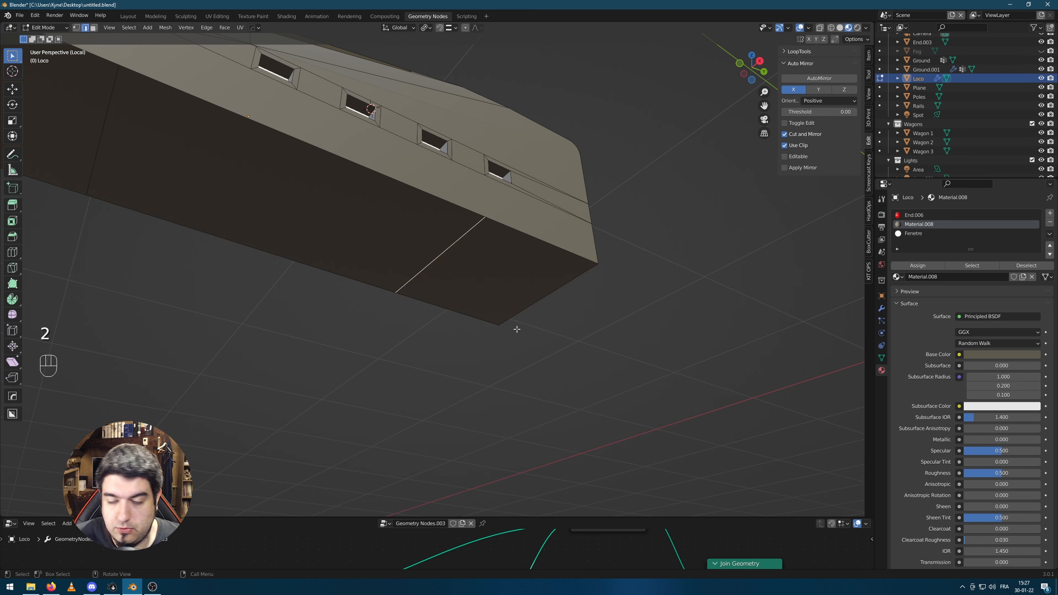
pyautogui.hotkey('ctrl', 'b')
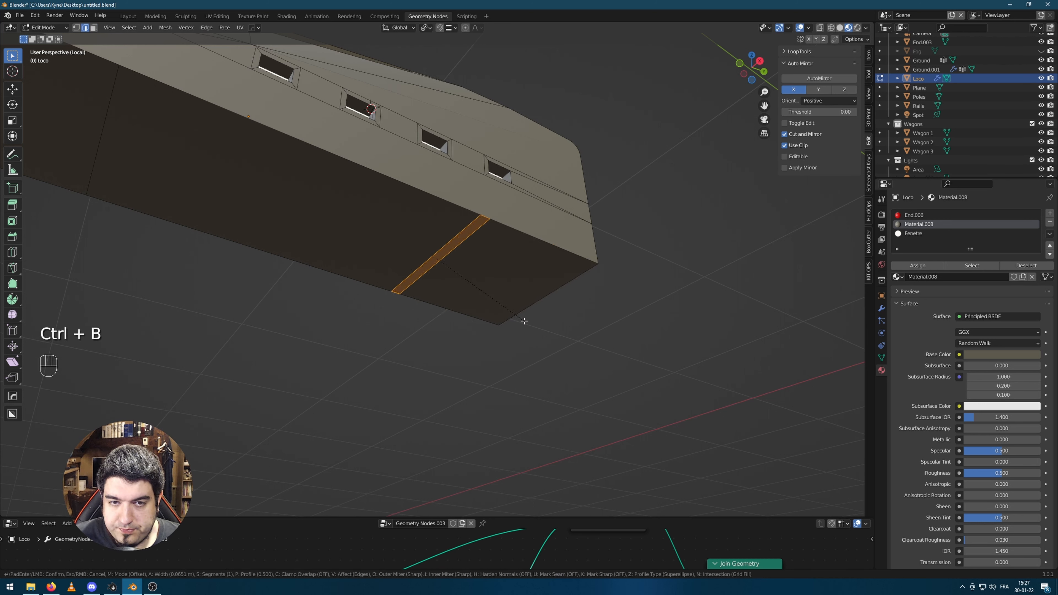
pyautogui.click(521, 317)
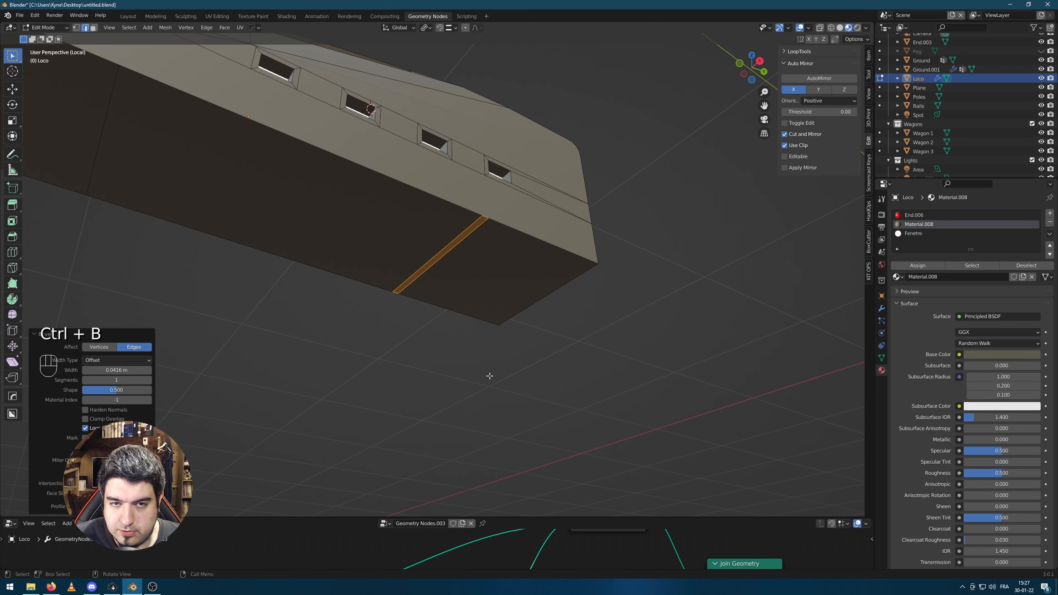
# Try to raise the rear underside face along Z from the beveled edge, and undo it
pyautogui.press('3')
pyautogui.click(501, 286)
pyautogui.moveTo(501, 286); pyautogui.dragTo(524, 302, button='middle')
pyautogui.press('g')
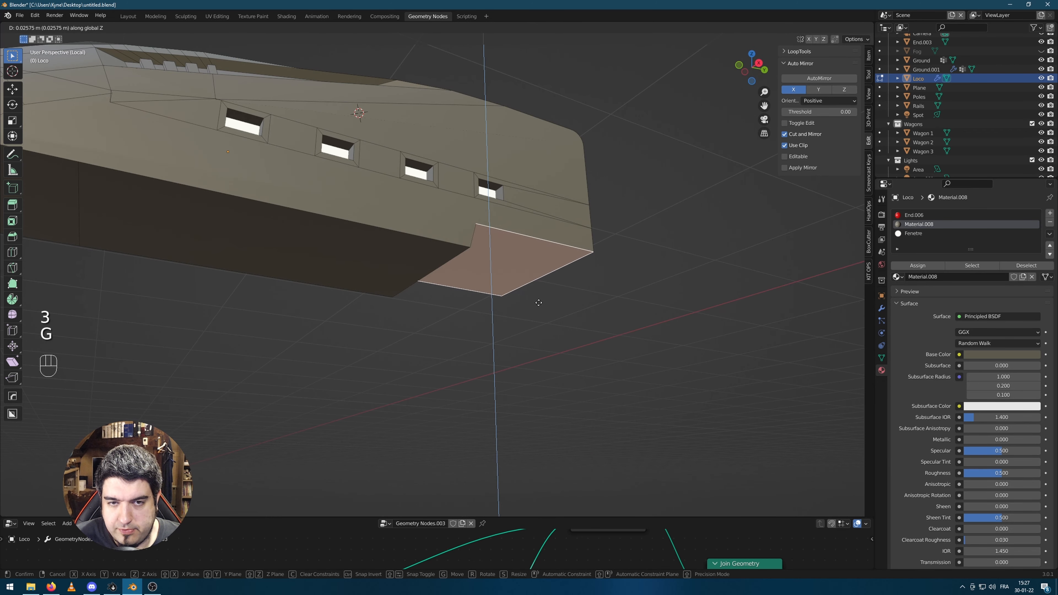
pyautogui.click(645, 302)
pyautogui.moveTo(645, 303); pyautogui.dragTo(470, 333, button='middle')
pyautogui.hotkey('ctrl', 'z')
# Bevel the underside's front cross edge with one segment and a width of about 0.035 m
pyautogui.moveTo(309, 359); pyautogui.dragTo(338, 190, button='middle')
pyautogui.press('2')
pyautogui.click(282, 128)
pyautogui.hotkey('ctrl', 'b')
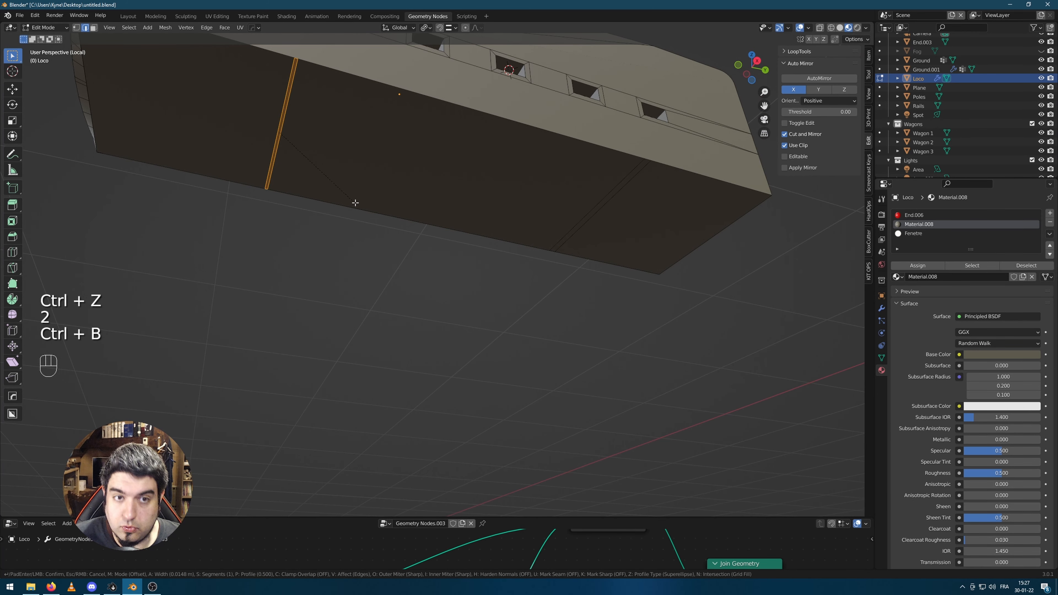
pyautogui.click(352, 207)
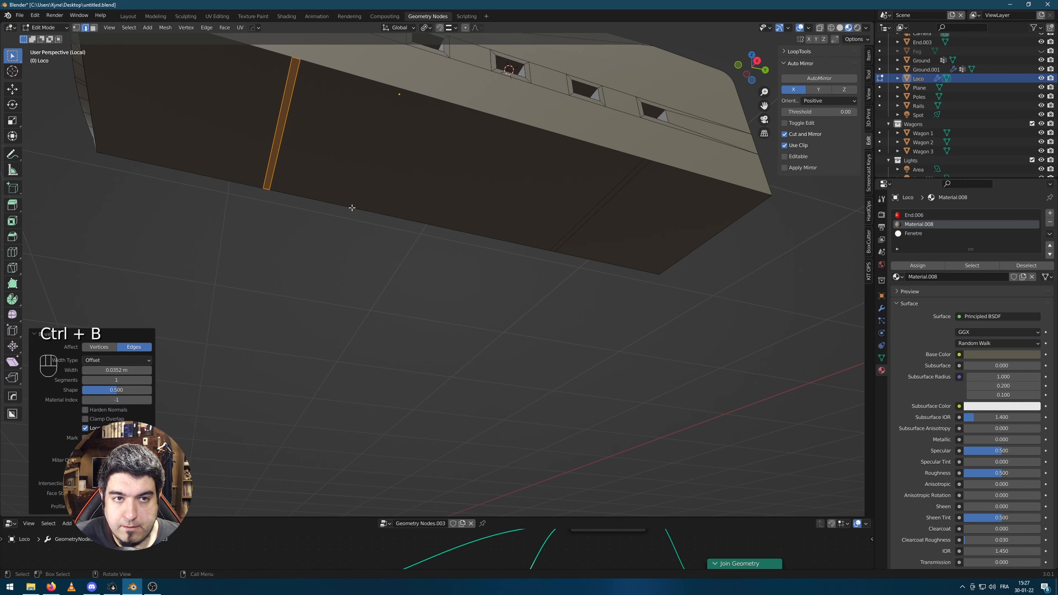
# Try to move the underside's front and rear faces together along Z, and undo the move
pyautogui.moveTo(352, 208); pyautogui.dragTo(300, 239, button='middle')
pyautogui.click(471, 296)
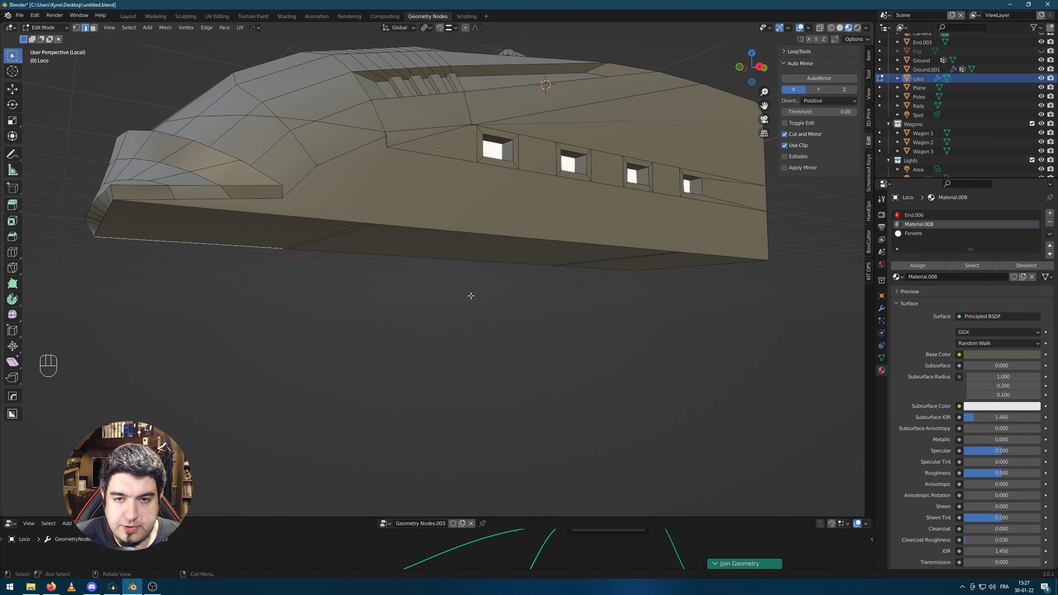
pyautogui.click(243, 232)
pyautogui.moveTo(243, 233); pyautogui.dragTo(420, 267, button='middle')
pyautogui.keyDown('shift'); pyautogui.click(596, 257); pyautogui.keyUp('shift')
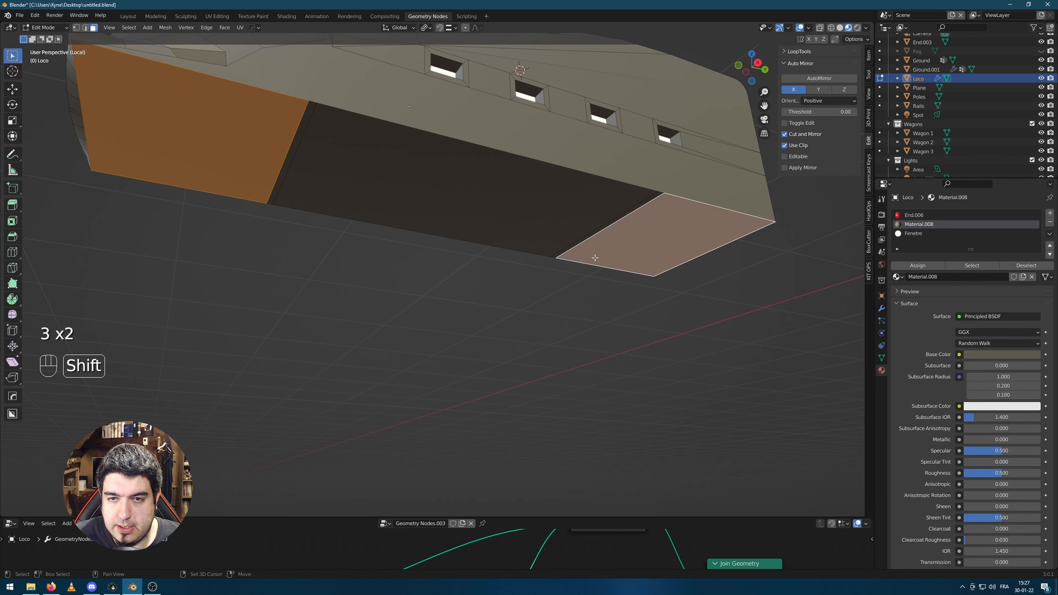
pyautogui.moveTo(596, 256); pyautogui.dragTo(555, 282, button='middle')
pyautogui.press('g')
pyautogui.press('z')
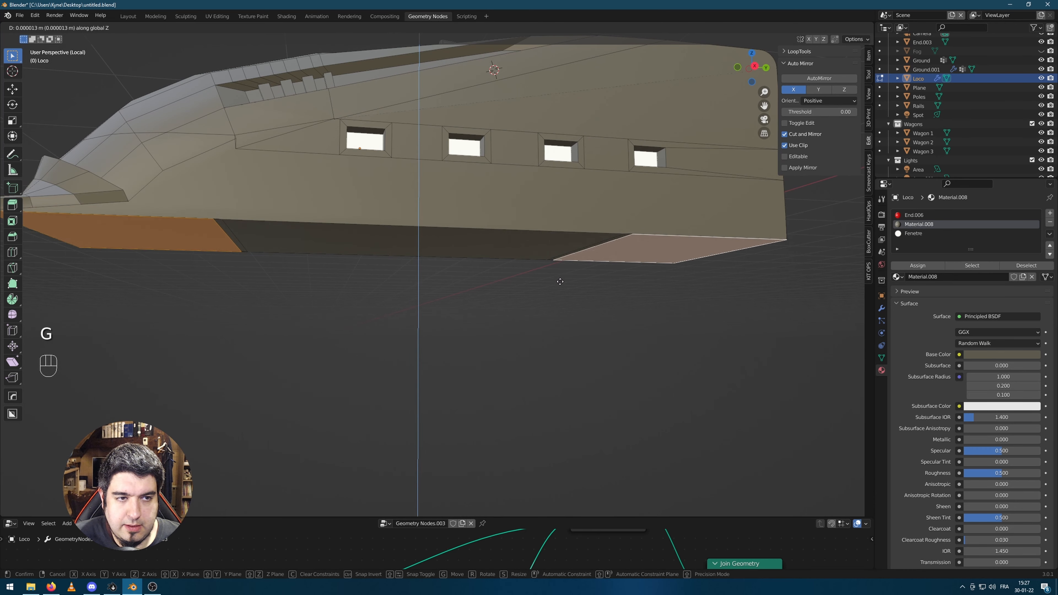
pyautogui.click(560, 282)
pyautogui.hotkey('ctrl', 'z')
# Raise the rear underside face about 0.021 m along Z
pyautogui.press('g')
pyautogui.press('z')
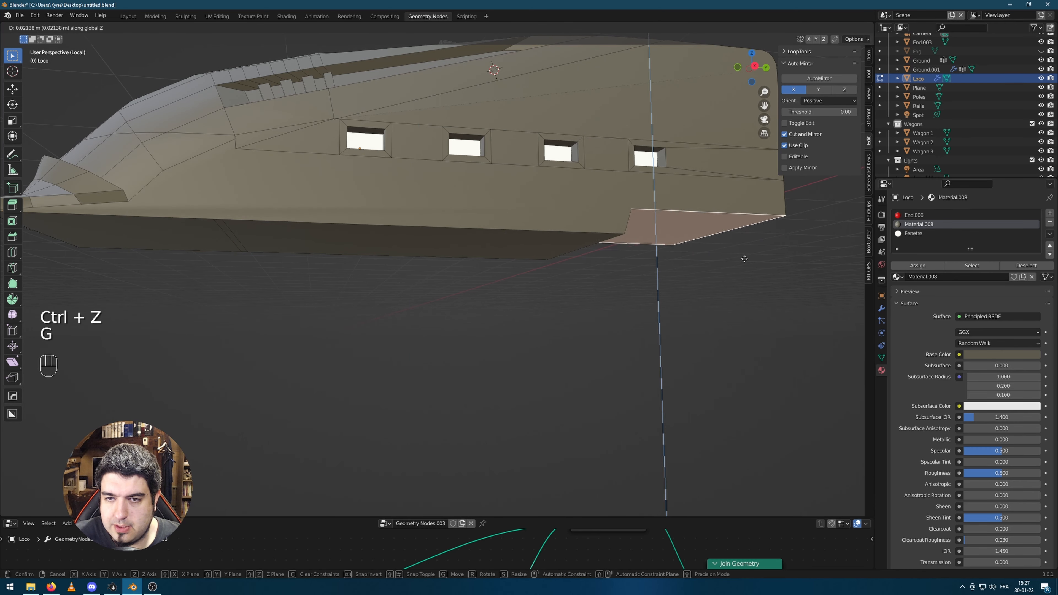
pyautogui.click(748, 259)
# Knife a straight crosswise cut through the front underside face, close to the locomotive's nose
pyautogui.moveTo(387, 270); pyautogui.dragTo(439, 268, button='middle')
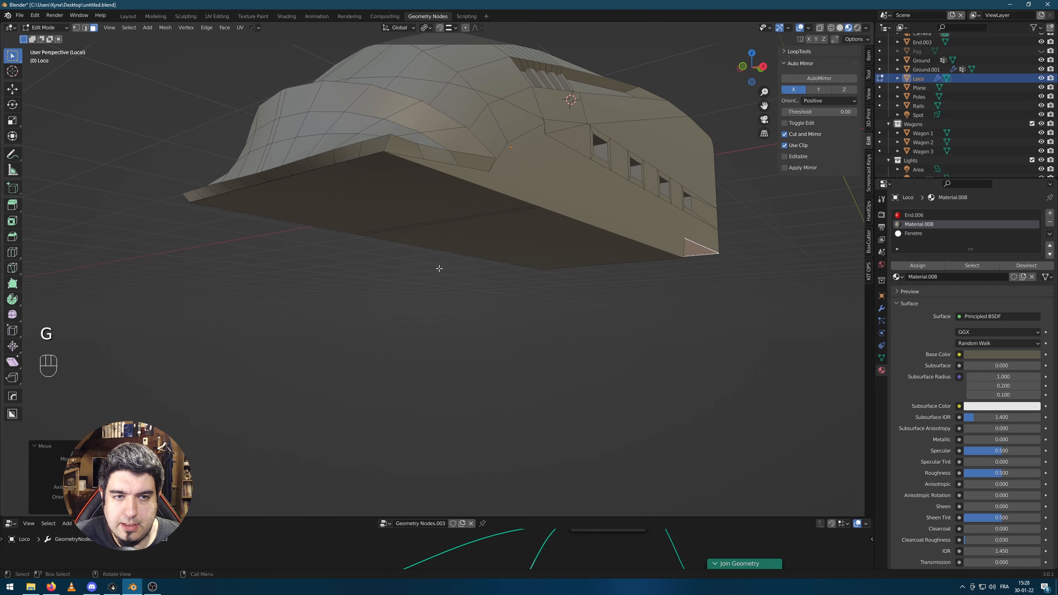
pyautogui.click(397, 221)
pyautogui.moveTo(469, 222); pyautogui.dragTo(325, 199, button='middle')
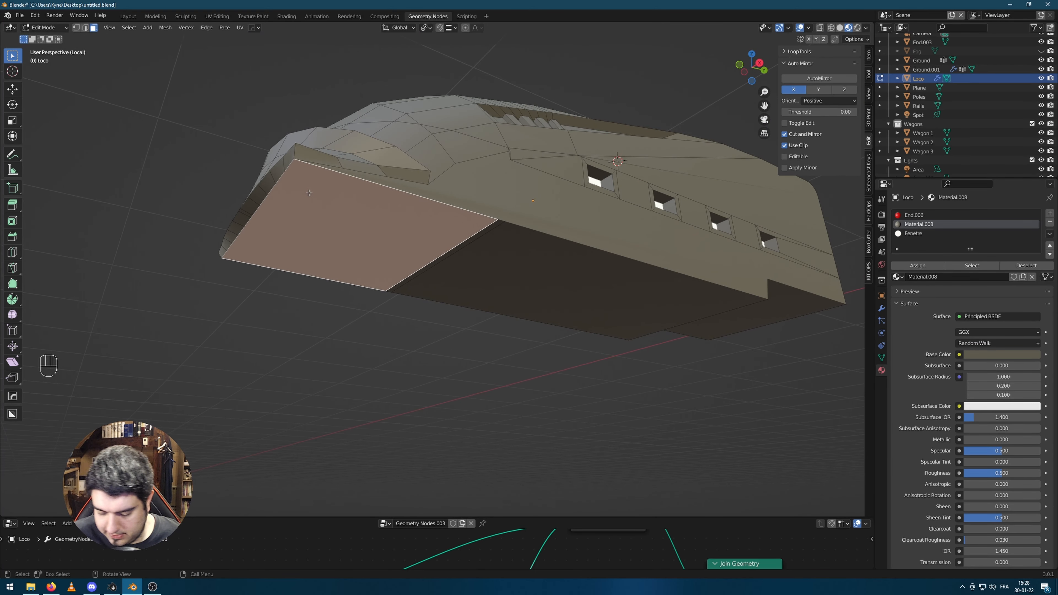
pyautogui.press('ctrl+KP_7')
pyautogui.press('ctrl+KP_8')
pyautogui.keyDown('shift'); pyautogui.moveTo(333, 191); pyautogui.dragTo(253, 336, button='middle'); pyautogui.keyUp('shift')
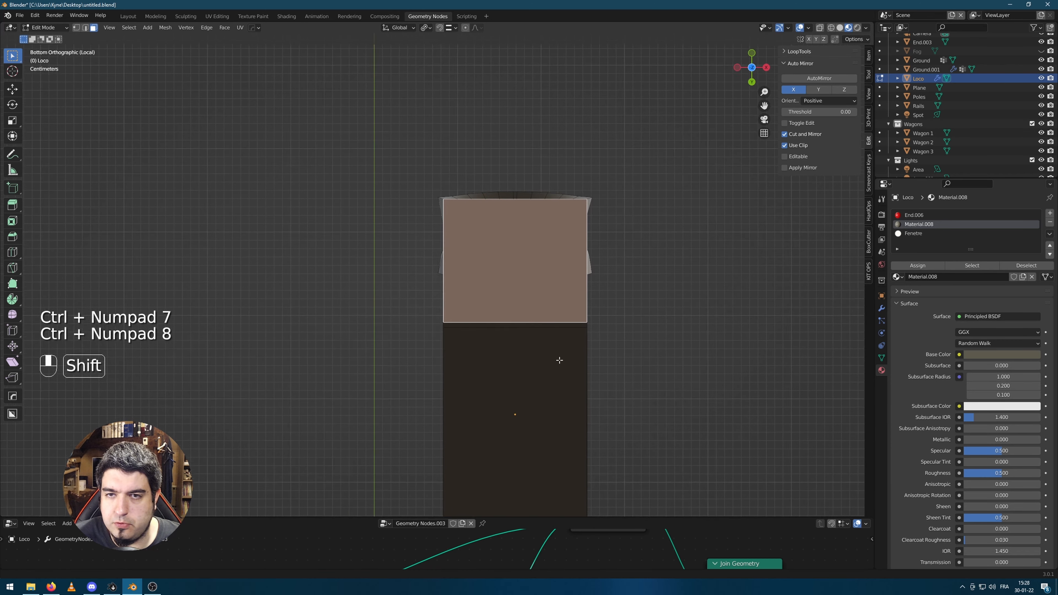
pyautogui.scroll(4, 507, 295)
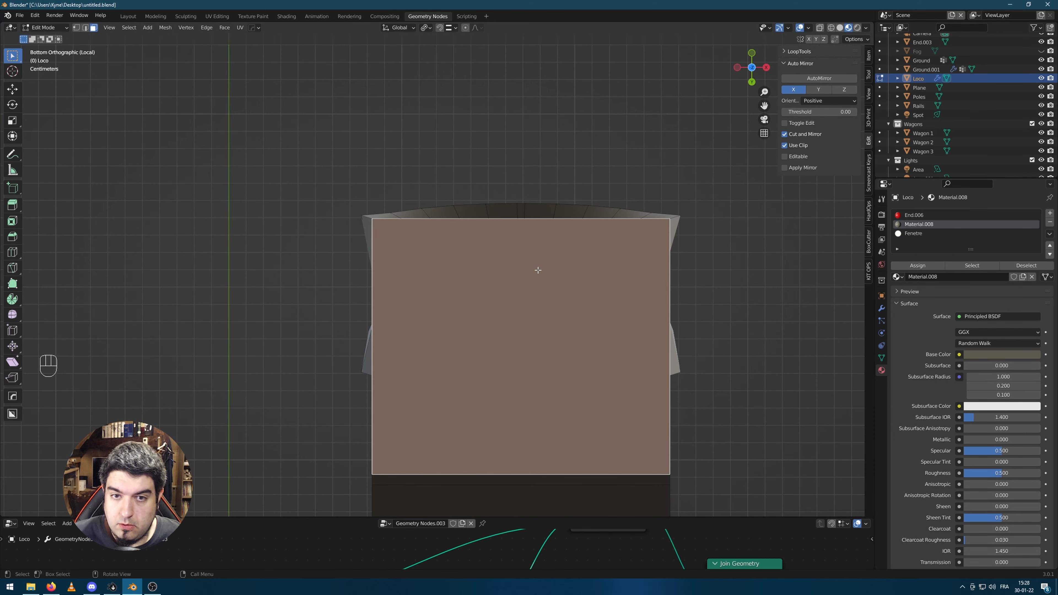
pyautogui.press('k')
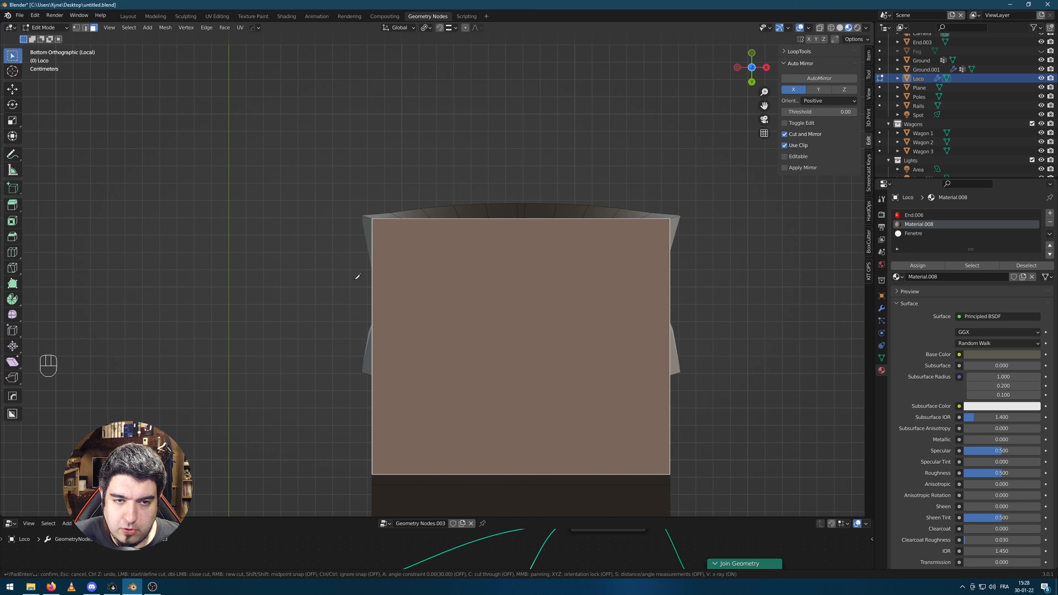
pyautogui.press('x')
pyautogui.press('Return')
# Raise the underside face behind the new cut about 0.018 m along Z, scale it, and return to Object Mode
pyautogui.scroll(-3, 547, 334)
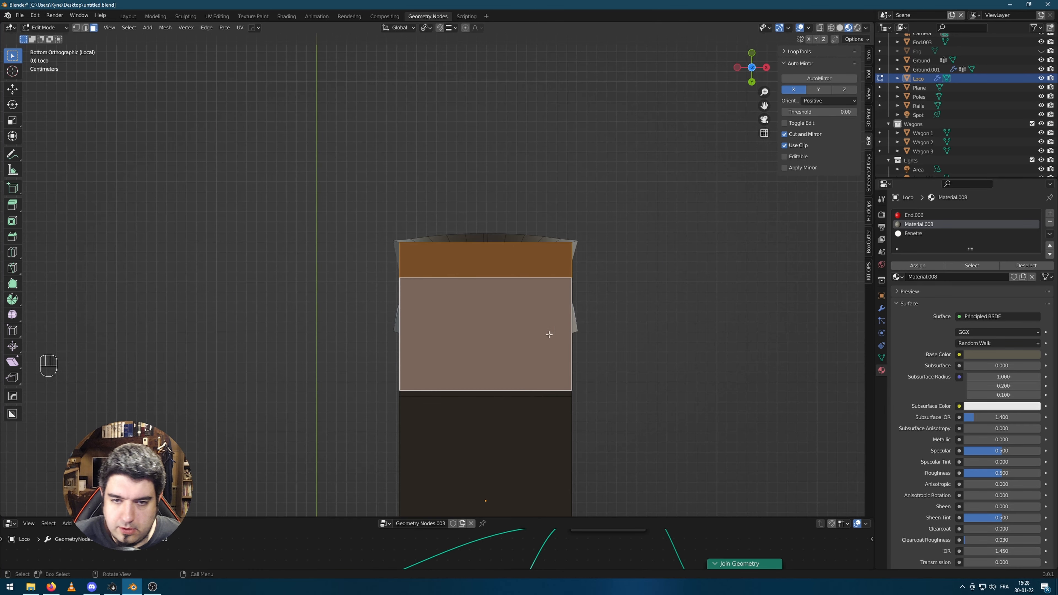
pyautogui.press('3')
pyautogui.moveTo(591, 306); pyautogui.dragTo(556, 359, button='middle')
pyautogui.press('g')
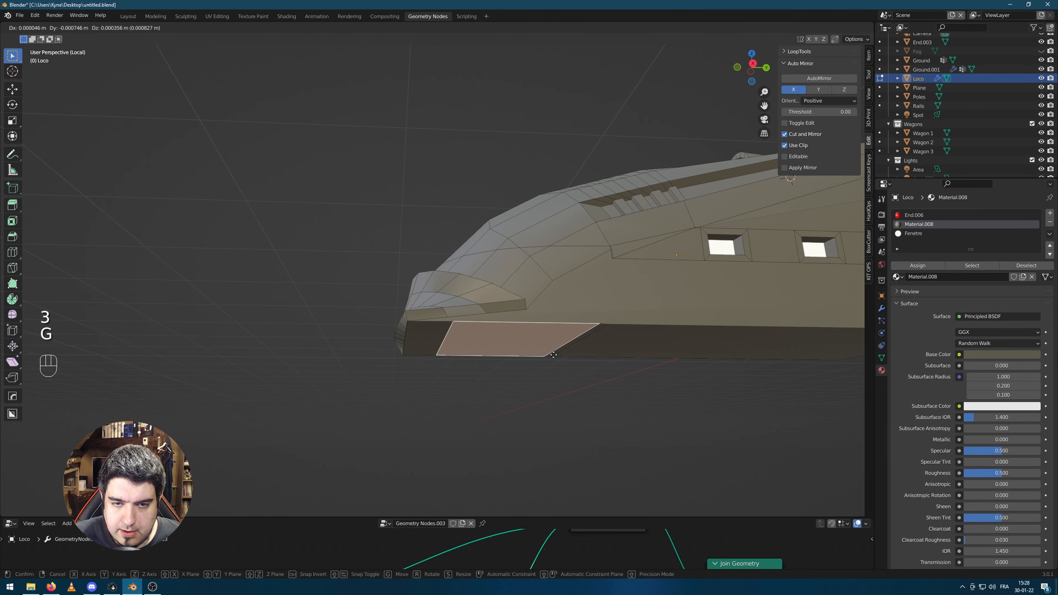
pyautogui.press('z')
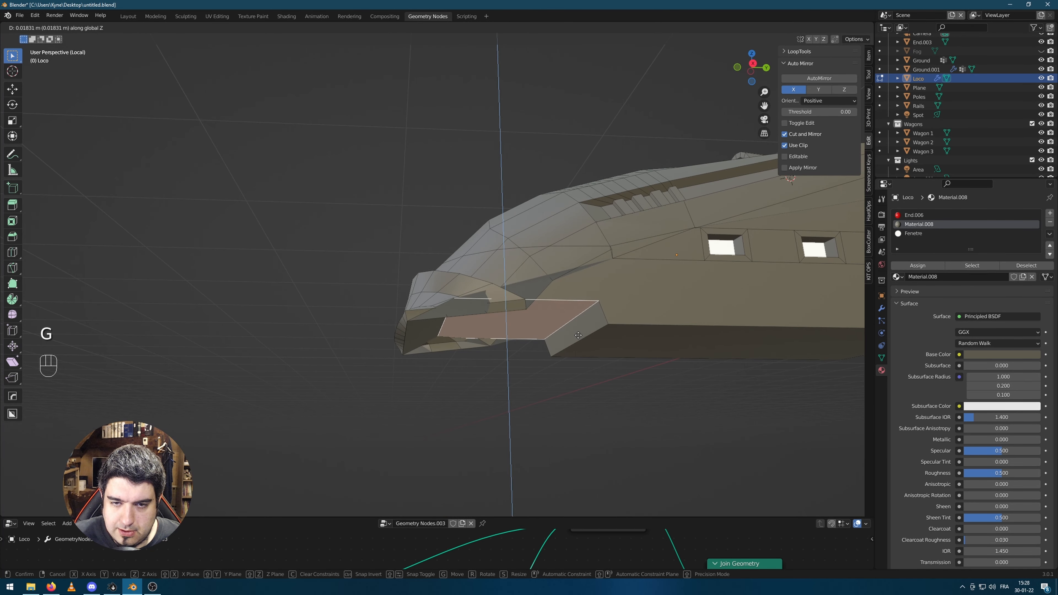
pyautogui.click(575, 341)
pyautogui.press('s')
pyautogui.click(668, 315)
pyautogui.moveTo(668, 315); pyautogui.dragTo(450, 368, button='middle')
pyautogui.press('Tab')
# Add a 16-vertex cylinder mesh and scale it down to about 0.033
pyautogui.scroll(-4, 566, 406)
pyautogui.click(572, 368)
pyautogui.scroll(1, 584, 360)
pyautogui.moveTo(557, 331)
pyautogui.mouseDown(button='middle')
pyautogui.moveTo(553, 270)
pyautogui.moveTo(549, 289)
pyautogui.moveTo(515, 306)
pyautogui.moveTo(556, 317)
pyautogui.mouseUp(button='middle')
pyautogui.hotkey('shift', 'a')
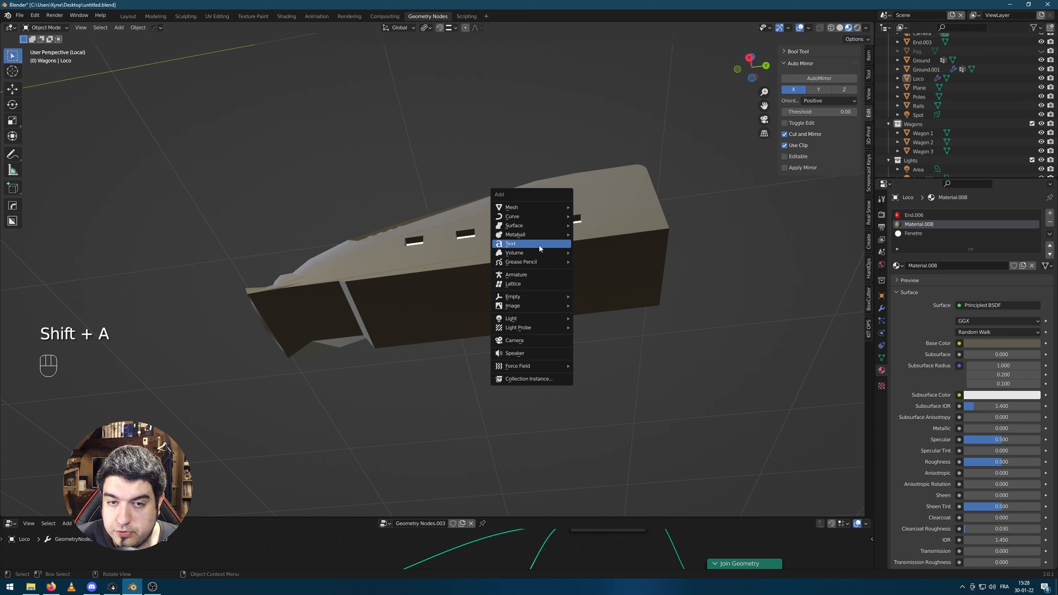
pyautogui.moveTo(539, 208)
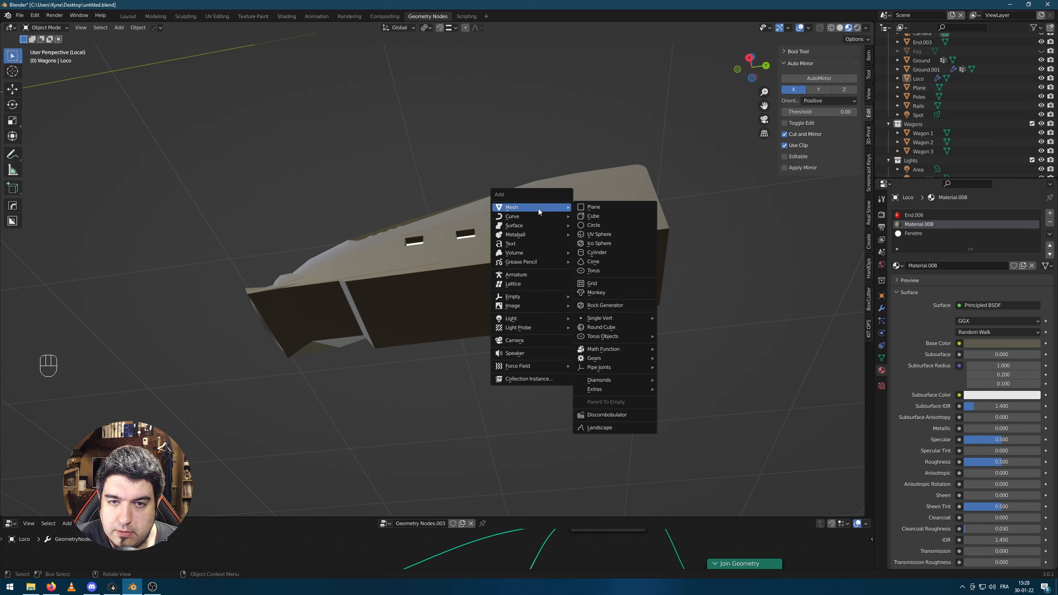
pyautogui.click(611, 251)
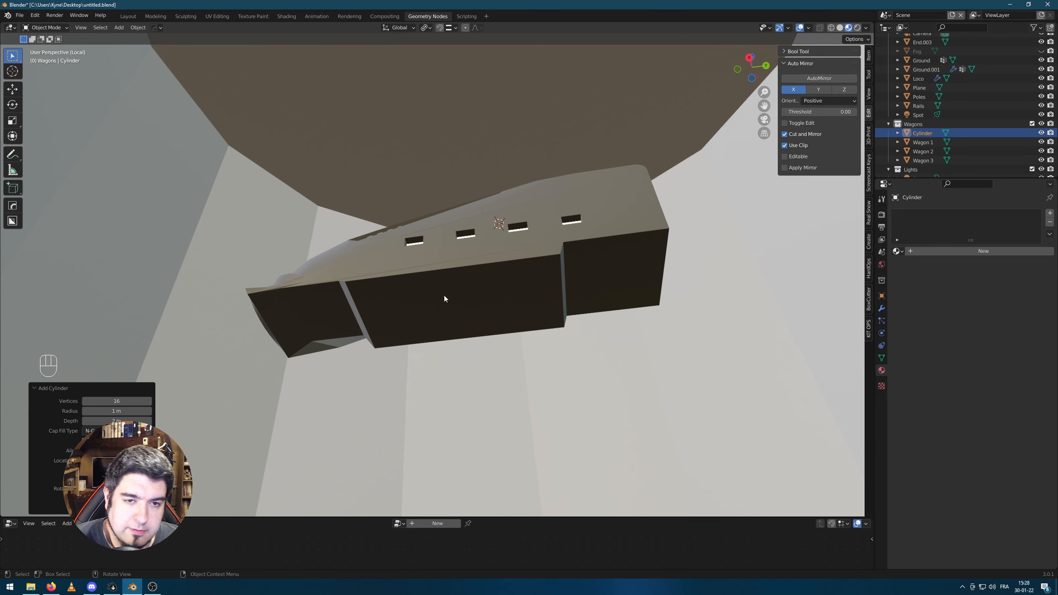
pyautogui.scroll(-10, 444, 294)
pyautogui.moveTo(460, 268); pyautogui.dragTo(499, 293, button='middle')
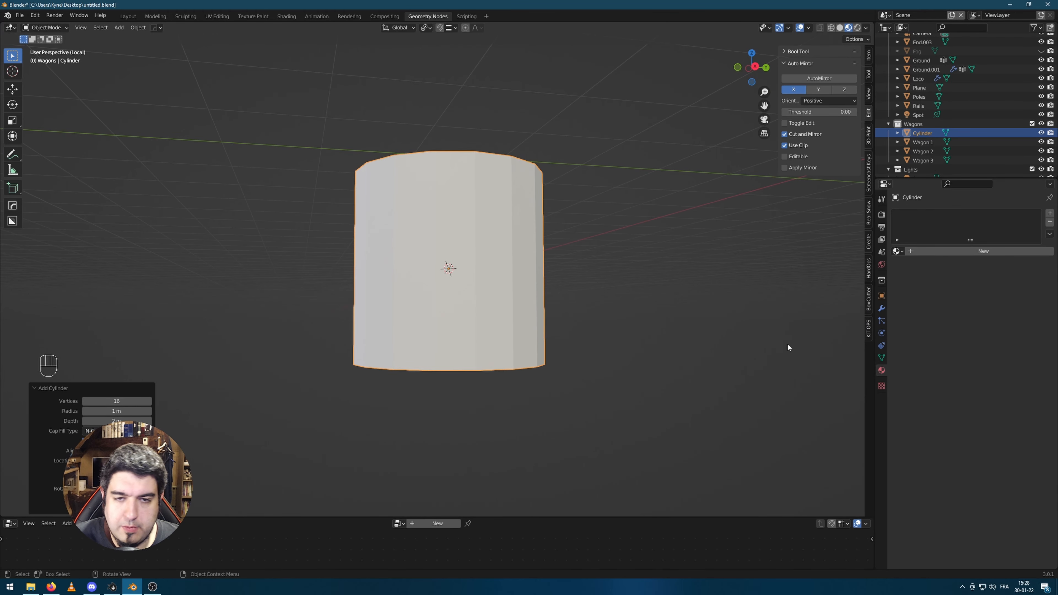
pyautogui.press('s')
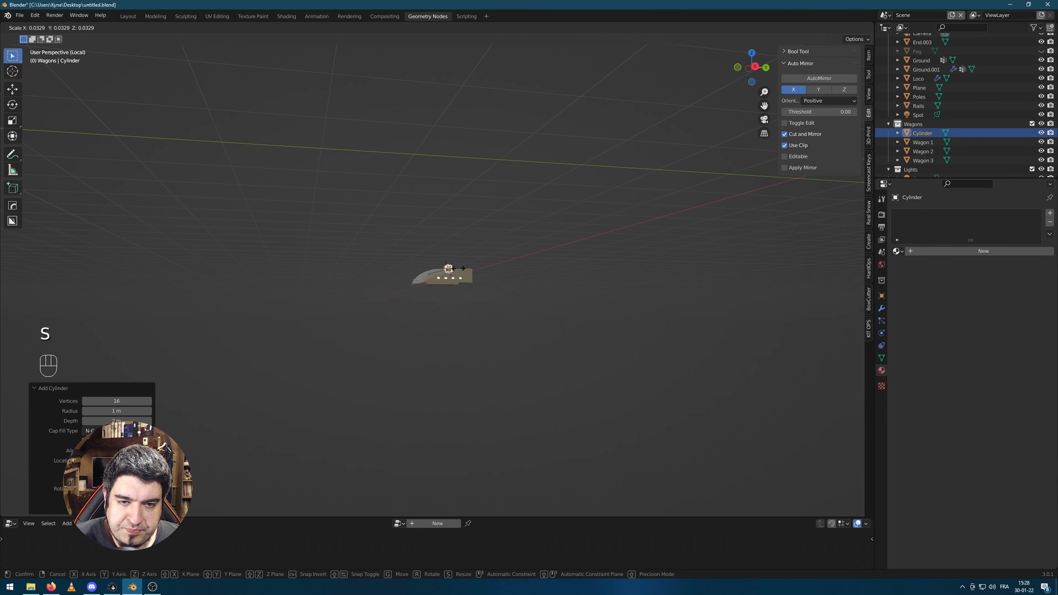
pyautogui.click(457, 268)
pyautogui.scroll(8, 495, 242)
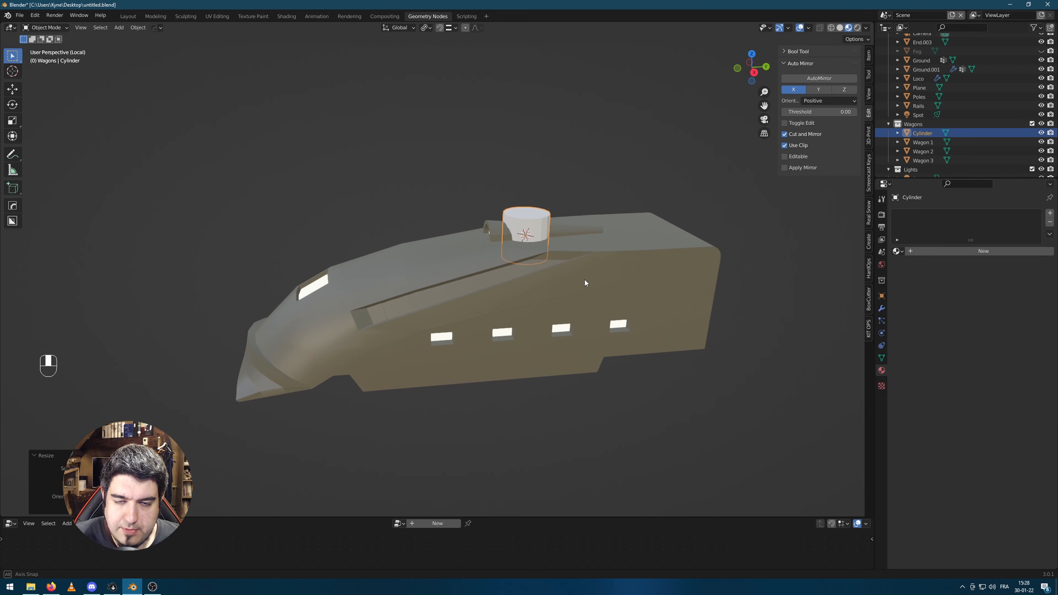
# Rotate the cylinder 90° about the Y axis and scale it down to about 0.61 of its size
pyautogui.press('r')
pyautogui.write('y90')
pyautogui.press('Return')
pyautogui.moveTo(737, 279); pyautogui.dragTo(717, 251, button='middle')
pyautogui.press('KP_1')
pyautogui.press('KP_3')
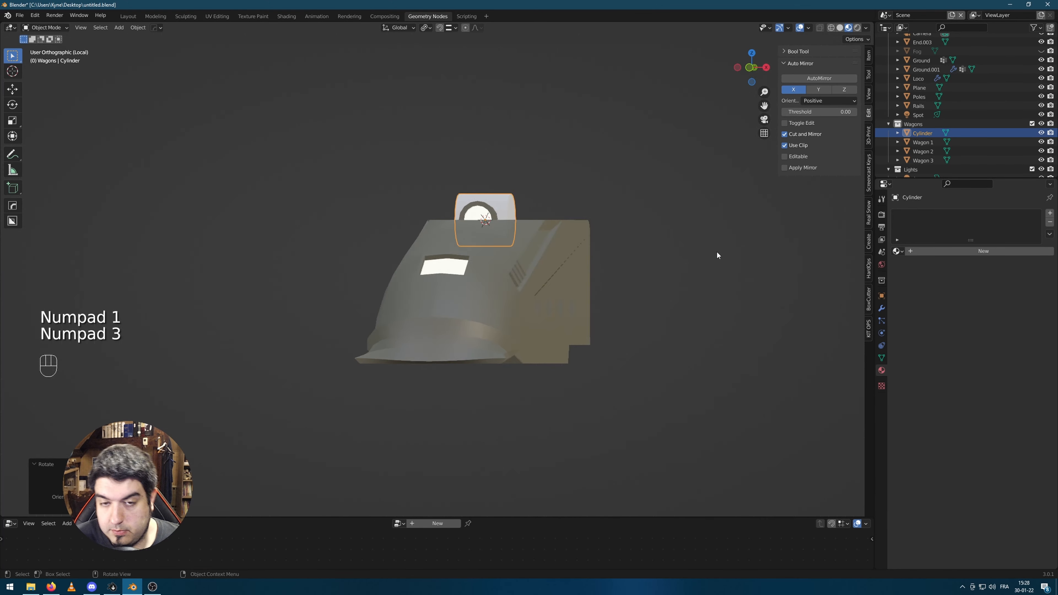
pyautogui.press('s')
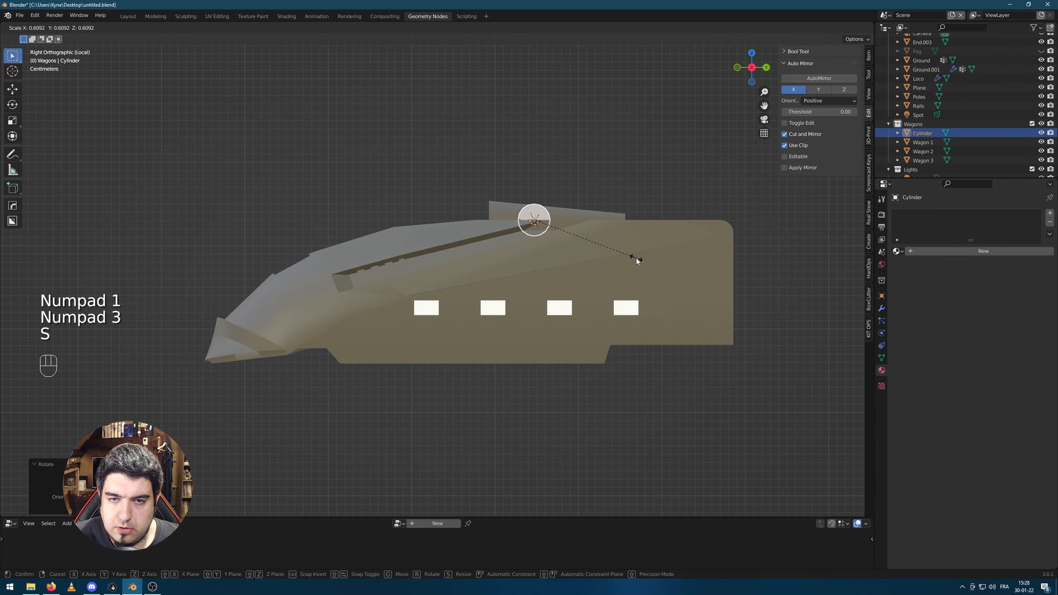
pyautogui.click(636, 257)
# Position the cylinder under the raised rear underside with X locked, and scale it down to wheel size
pyautogui.press('g')
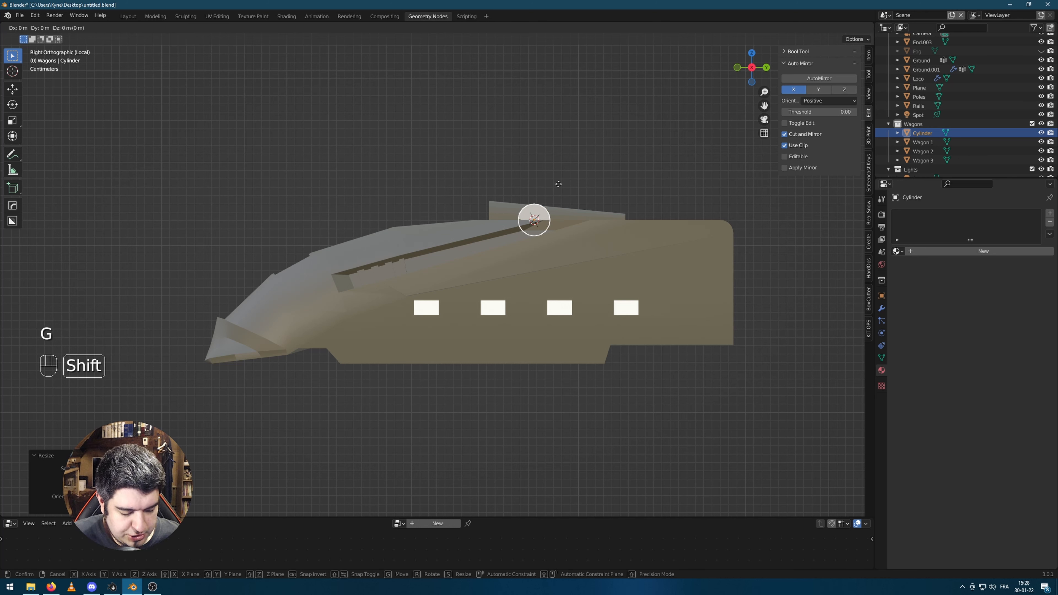
pyautogui.keyDown('shift'); pyautogui.middleClick(559, 183); pyautogui.keyUp('shift')
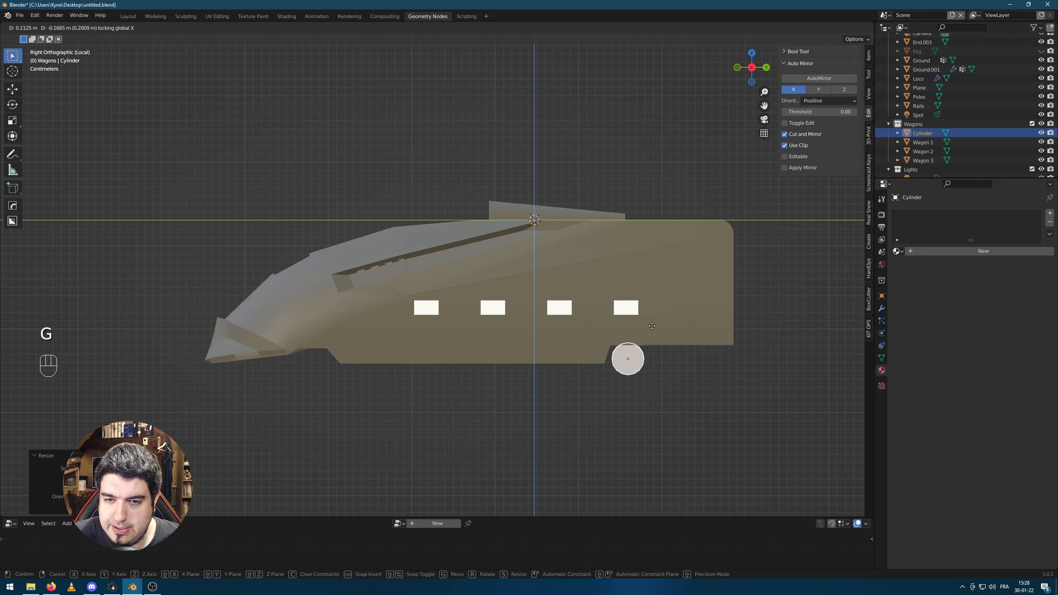
pyautogui.click(665, 325)
pyautogui.press('s')
pyautogui.click(712, 373)
pyautogui.press('g')
pyautogui.keyDown('shift'); pyautogui.middleClick(712, 374); pyautogui.keyUp('shift')
pyautogui.keyDown('shift'); pyautogui.moveTo(713, 374); pyautogui.dragTo(629, 326, button='middle'); pyautogui.keyUp('shift')
pyautogui.click(695, 372)
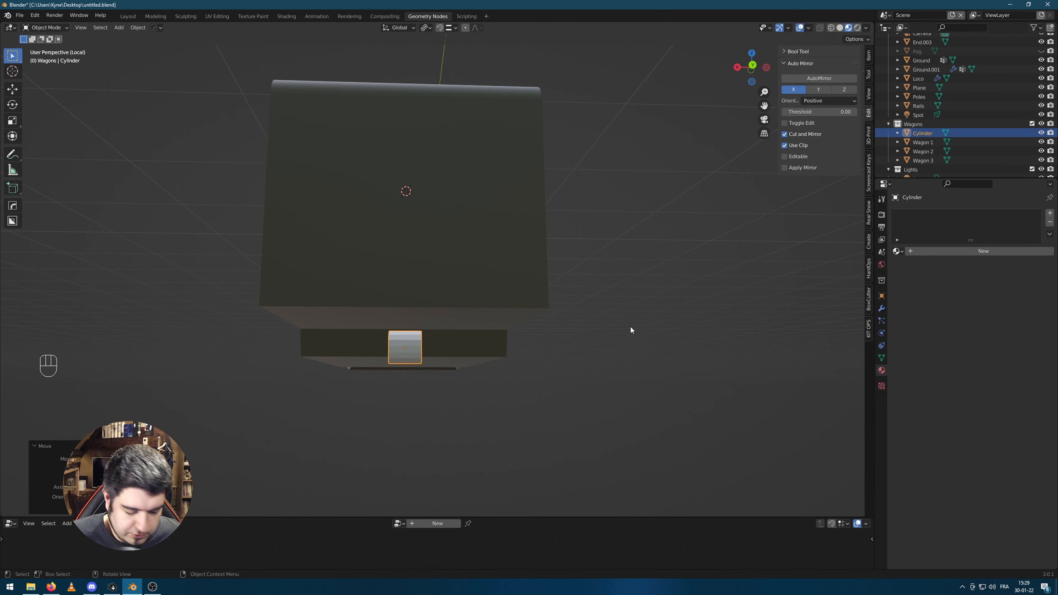
# Move the wheel cylinder along X from the centre toward the locomotive's side
pyautogui.press('g')
pyautogui.middleClick(629, 326)
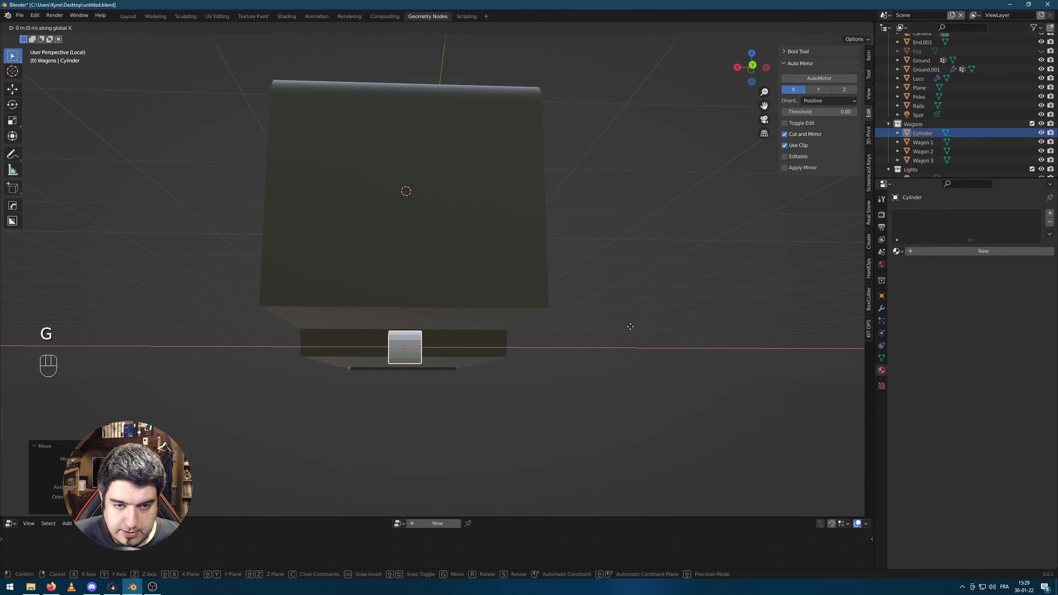
pyautogui.click(539, 324)
pyautogui.moveTo(399, 325); pyautogui.dragTo(395, 304, button='middle')
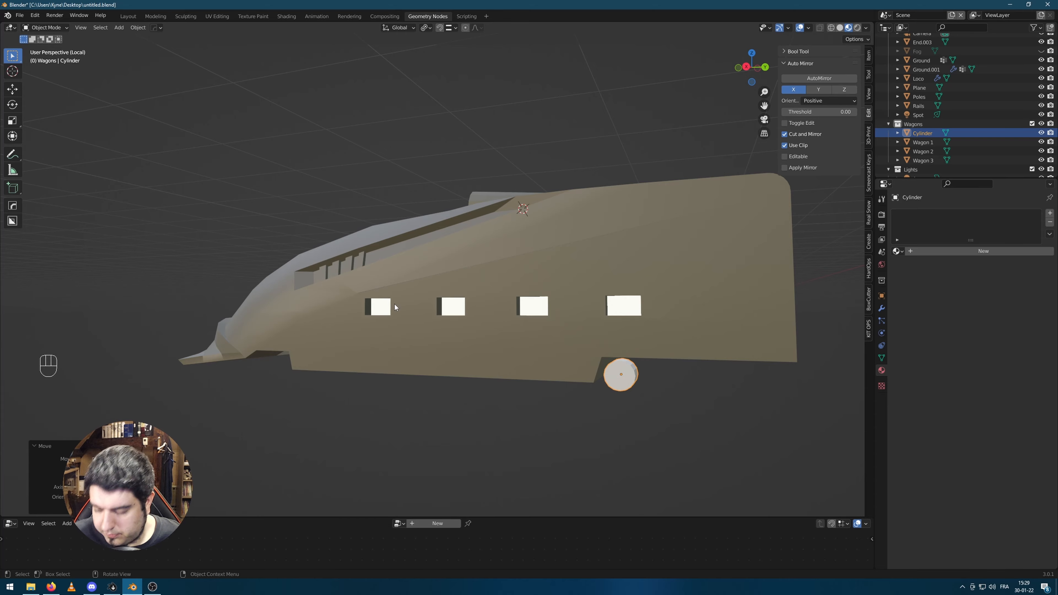
# Duplicate the wheel cylinder three times along Y to form an evenly spaced row of four under the rear
pyautogui.press('KP_3')
pyautogui.scroll(2, 593, 299)
pyautogui.keyDown('shift'); pyautogui.moveTo(593, 299); pyautogui.dragTo(407, 367, button='middle'); pyautogui.keyUp('shift')
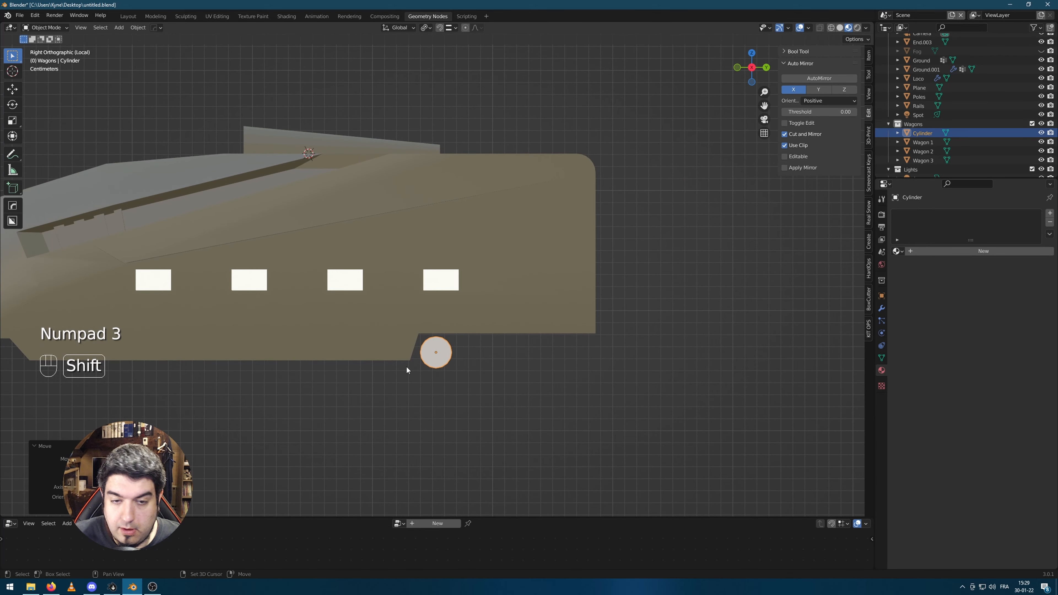
pyautogui.hotkey('shift', 'd')
pyautogui.press('x')
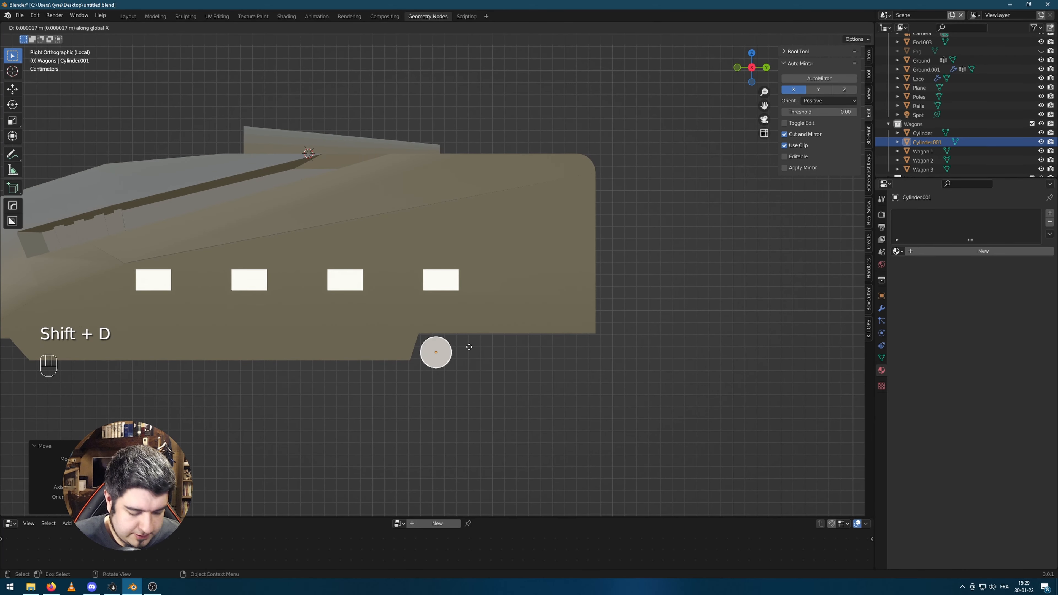
pyautogui.press('y')
pyautogui.click(478, 348)
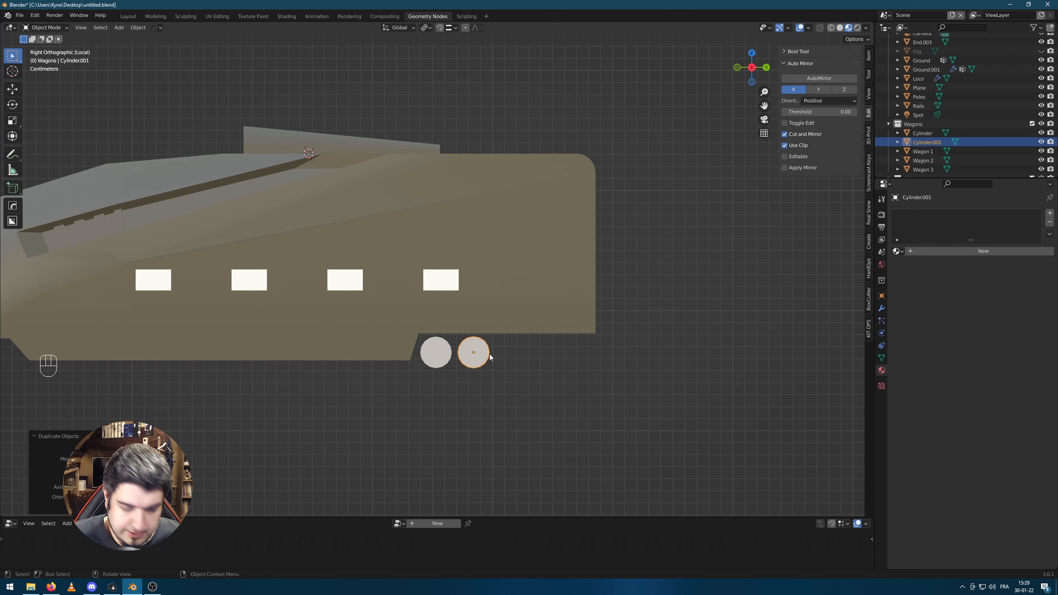
pyautogui.hotkey('shift', 'd')
pyautogui.click(534, 355)
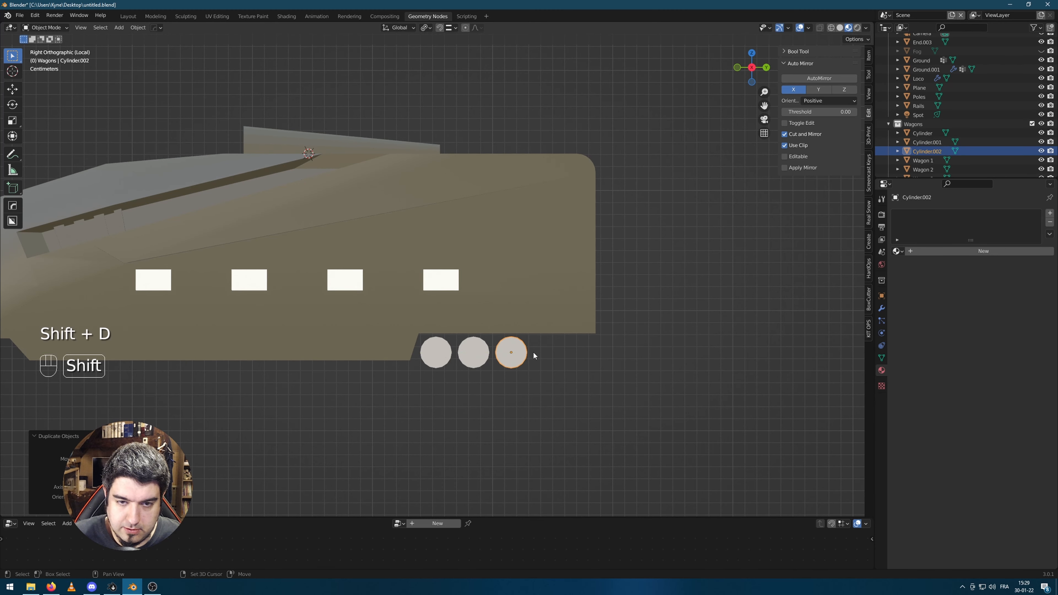
pyautogui.hotkey('shift', 'd')
pyautogui.click(572, 352)
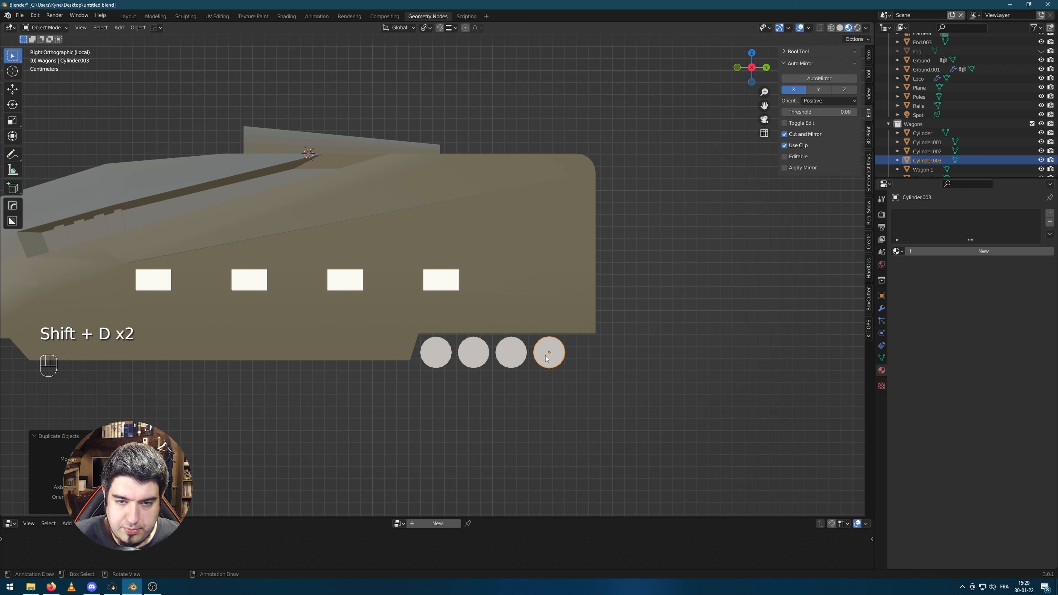
# Join the four wheel cylinders and merge them into the Loco object
pyautogui.keyDown('shift'); pyautogui.click(519, 358); pyautogui.keyUp('shift')
pyautogui.keyDown('shift'); pyautogui.click(474, 354); pyautogui.keyUp('shift')
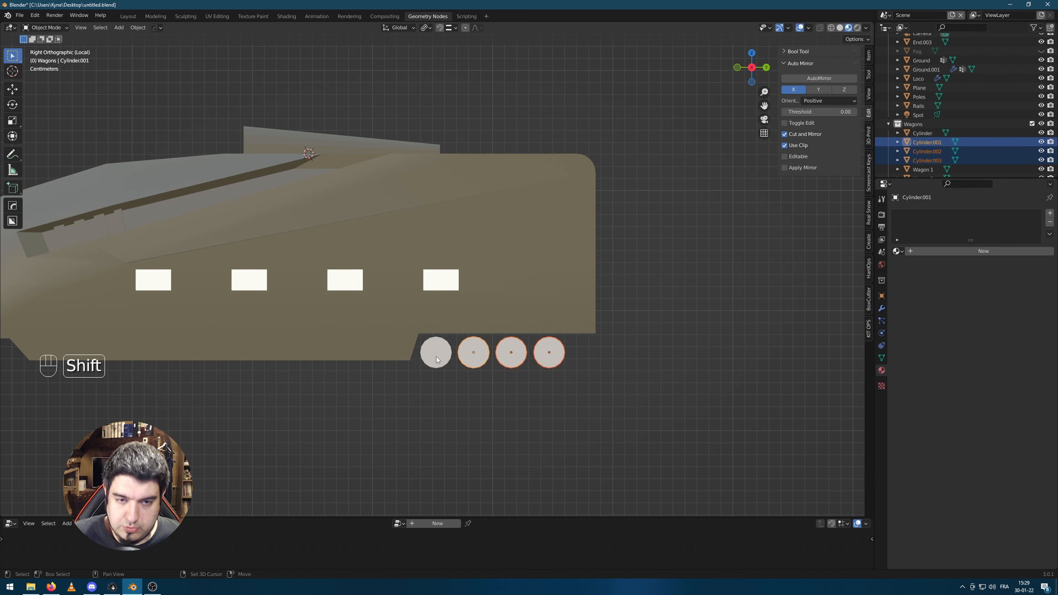
pyautogui.keyDown('shift'); pyautogui.click(436, 356); pyautogui.keyUp('shift')
pyautogui.hotkey('ctrl', 'j')
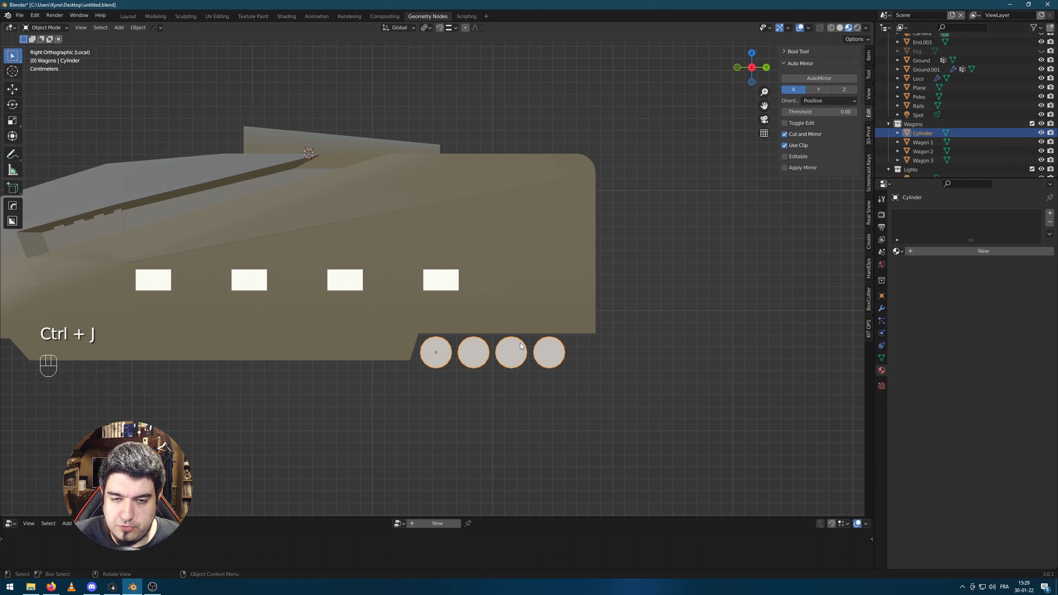
pyautogui.keyDown('shift'); pyautogui.click(520, 297); pyautogui.keyUp('shift')
pyautogui.moveTo(520, 298); pyautogui.dragTo(635, 343, button='middle')
pyautogui.hotkey('ctrl', 'j')
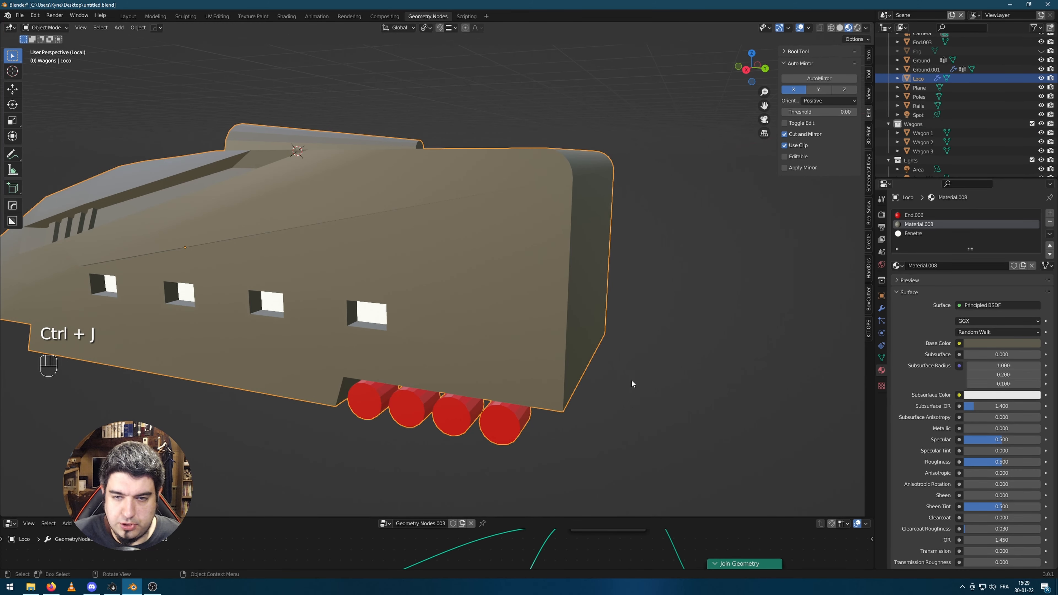
# Assign Material.008 to the four rear wheels of the locomotive
pyautogui.moveTo(518, 429); pyautogui.dragTo(453, 407, button='middle')
pyautogui.press('Tab')
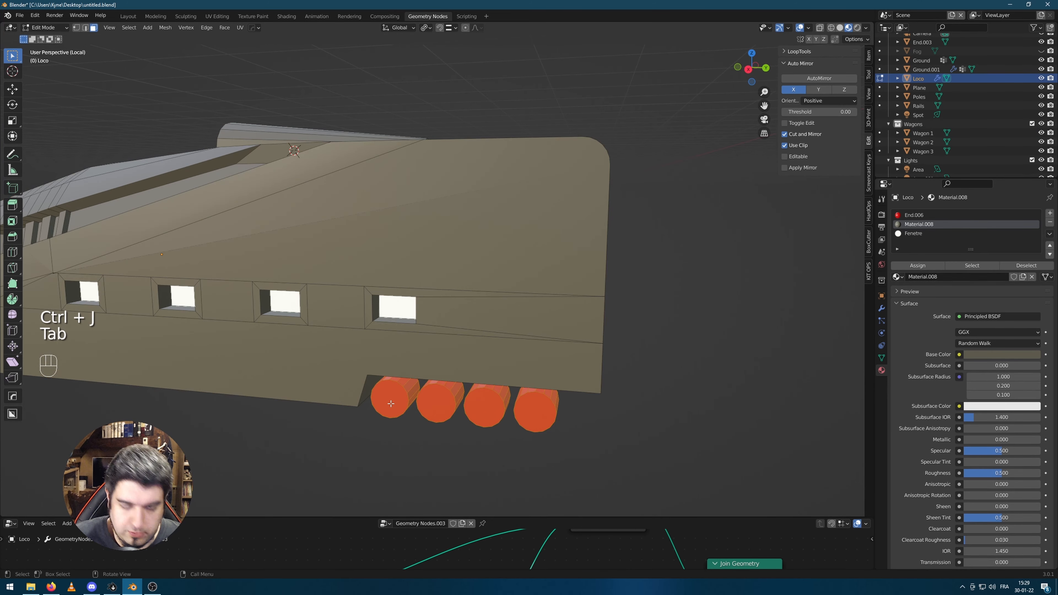
pyautogui.press('l')
pyautogui.press('l')
pyautogui.press('l')
pyautogui.press('l')
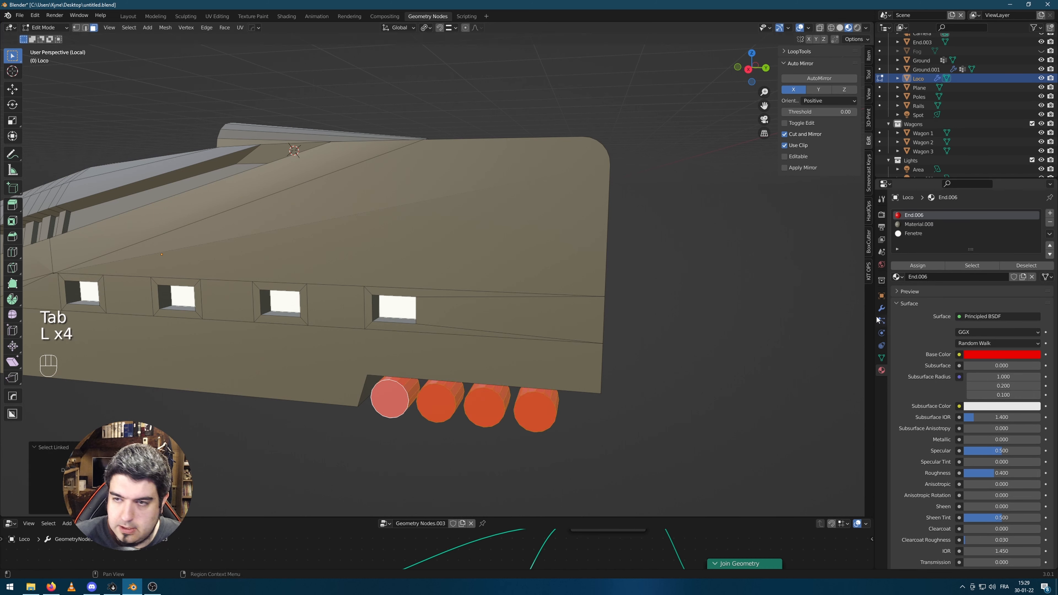
pyautogui.click(915, 225)
pyautogui.click(929, 267)
# Try to remove the red End.006 material slot from the Loco object
pyautogui.press('Tab')
pyautogui.click(914, 216)
pyautogui.click(1052, 225)
pyautogui.press('Tab')
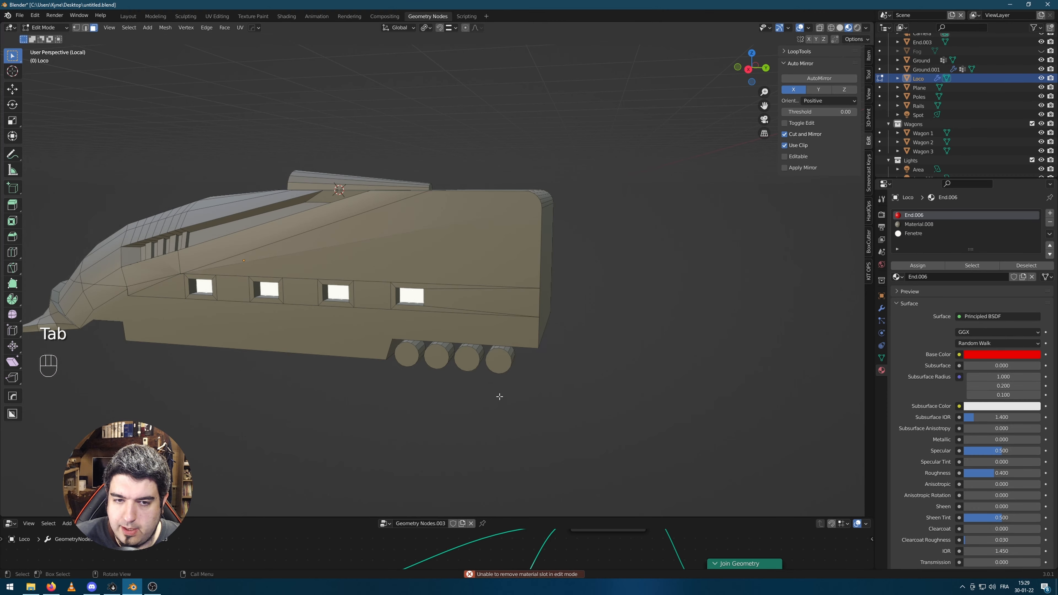
# Duplicate the four rear wheels and move the copies along Y to beneath the locomotive's nose
pyautogui.moveTo(429, 396); pyautogui.dragTo(476, 337, button='middle')
pyautogui.press('Tab')
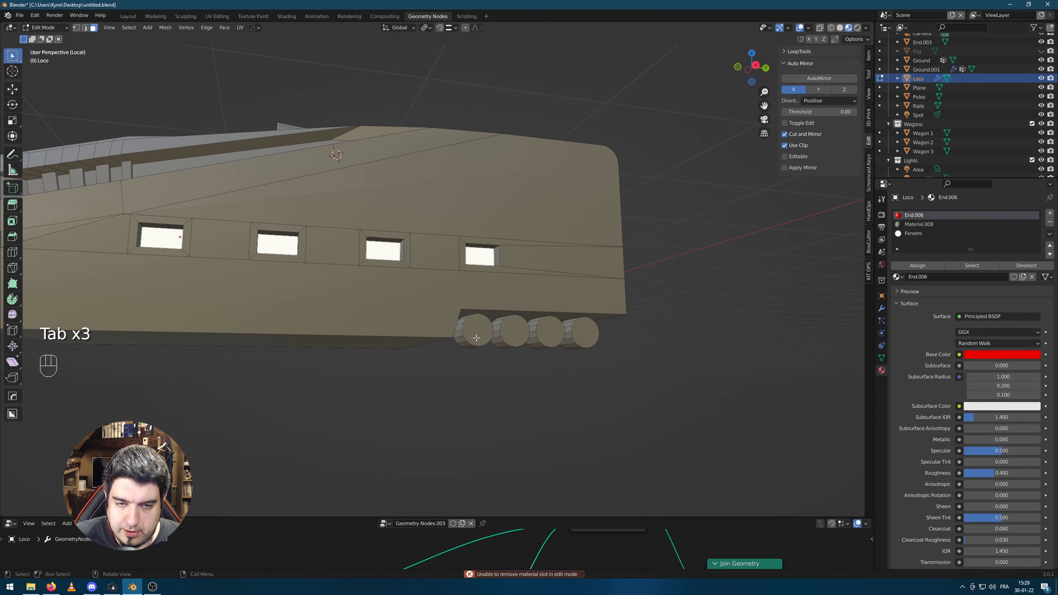
pyautogui.press('l')
pyautogui.press('l')
pyautogui.press('l')
pyautogui.press('l')
pyautogui.scroll(-4, 551, 327)
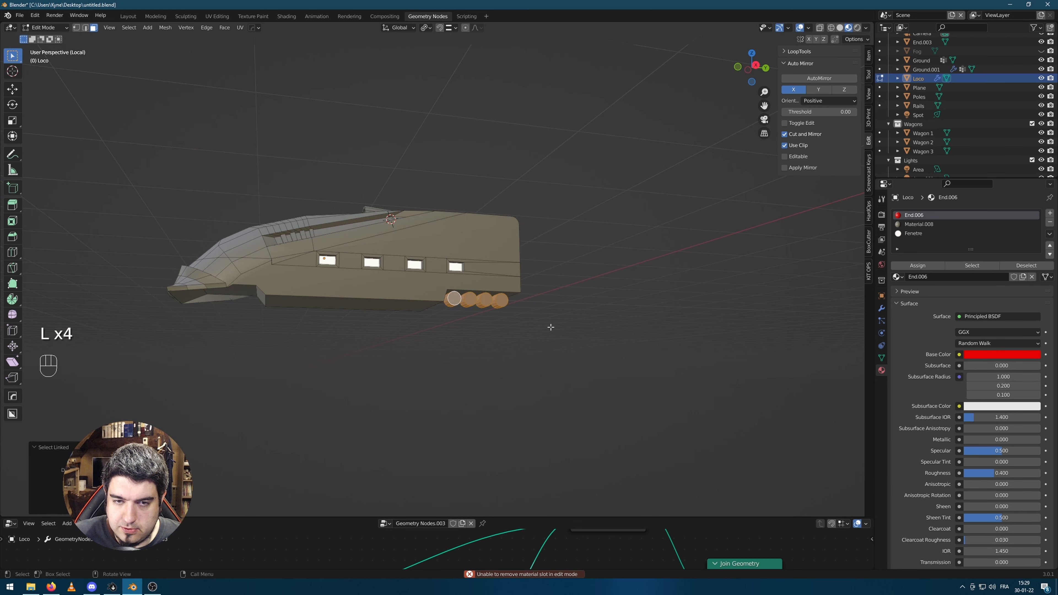
pyautogui.hotkey('shift', 'd')
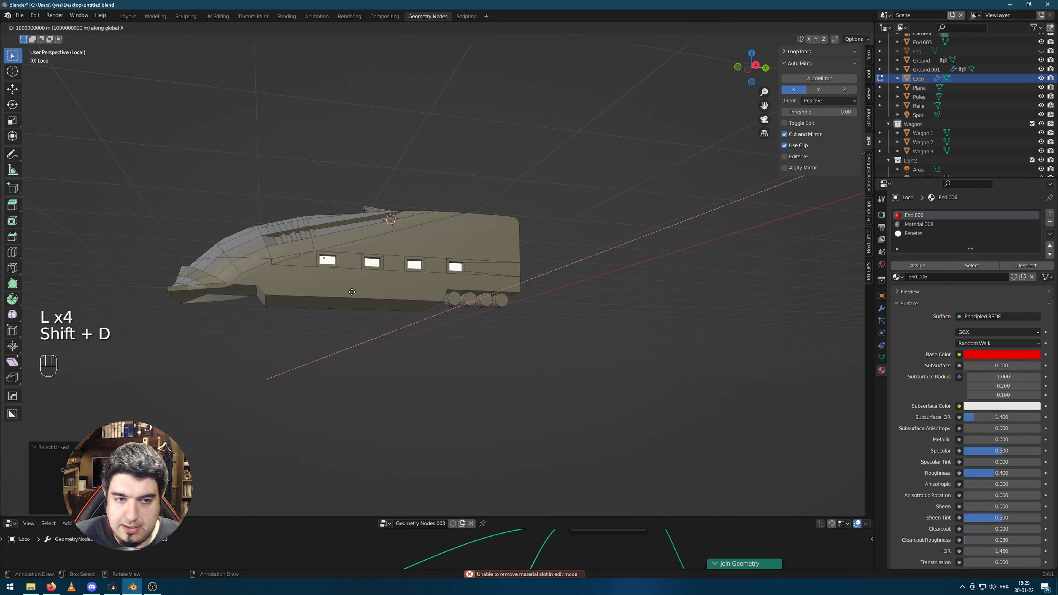
pyautogui.press('y')
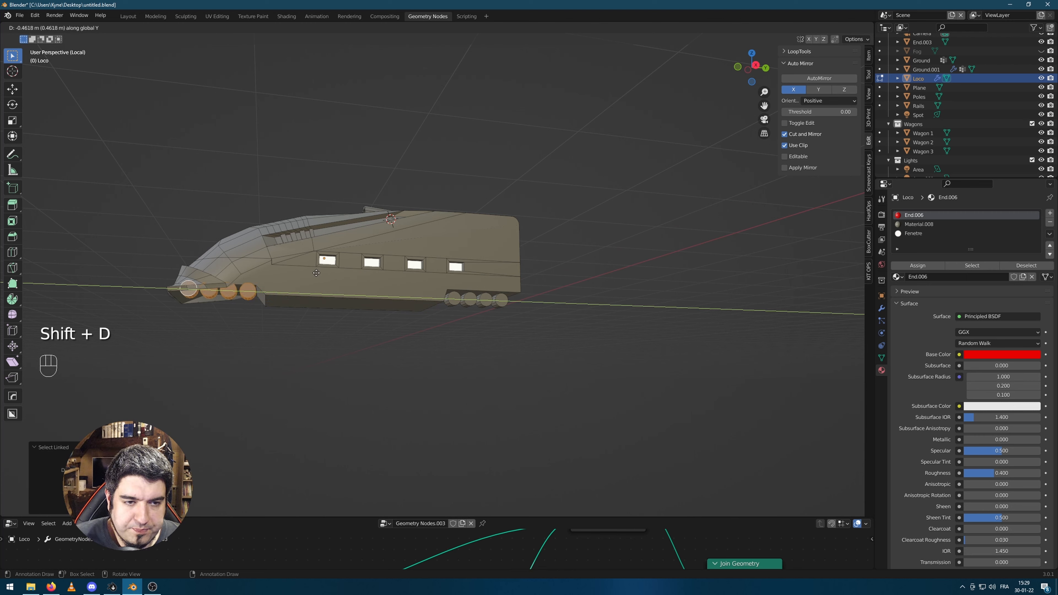
pyautogui.click(316, 273)
# Delete the foremost wheel of the duplicated front row, keeping the three wheels behind it
pyautogui.moveTo(316, 273); pyautogui.dragTo(529, 313, button='middle')
pyautogui.press('F2')
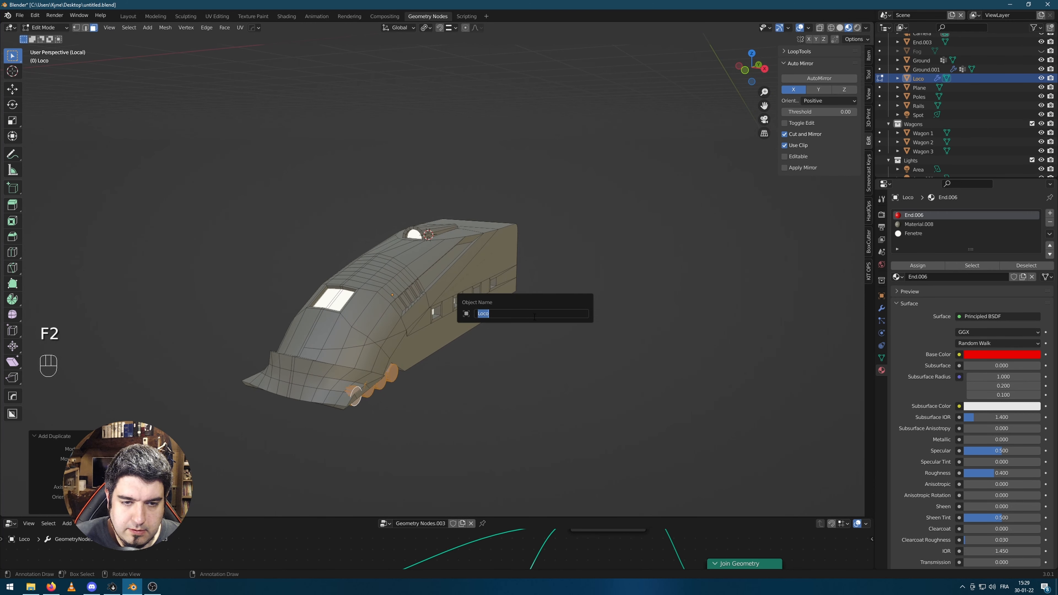
pyautogui.scroll(2, 304, 448)
pyautogui.click(331, 447)
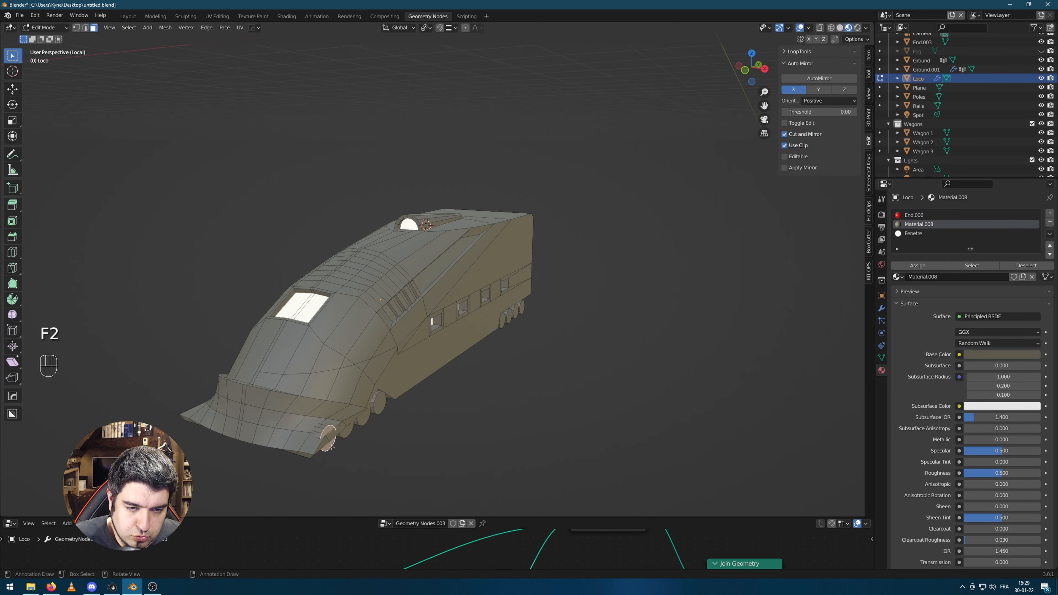
pyautogui.press('l')
pyautogui.press('x')
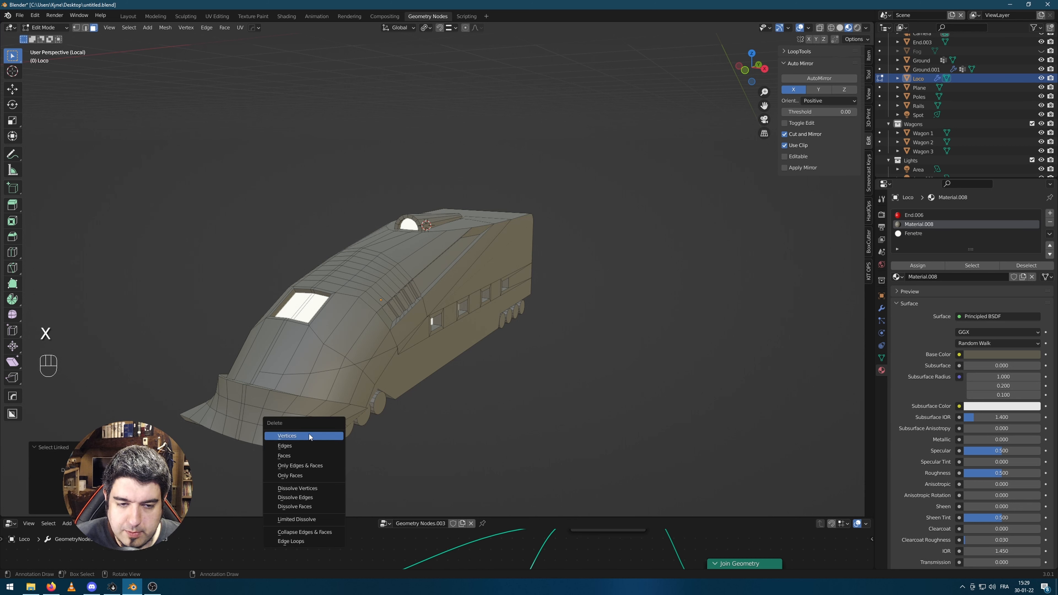
pyautogui.click(311, 445)
pyautogui.moveTo(427, 467); pyautogui.dragTo(453, 366, button='middle')
pyautogui.press('Tab')
pyautogui.moveTo(490, 328); pyautogui.dragTo(504, 308, button='middle')
pyautogui.scroll(6, 505, 308)
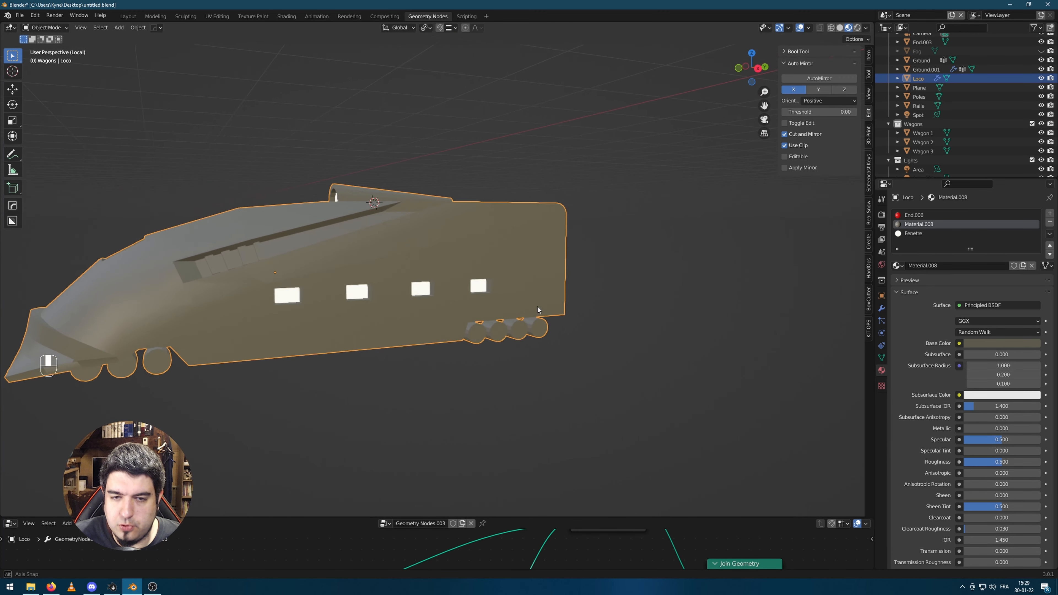
# Select the four rear and three front wheels and add an empty material slot to the Loco object
pyautogui.press('Tab')
pyautogui.press('l')
pyautogui.press('l')
pyautogui.press('l')
pyautogui.press('l')
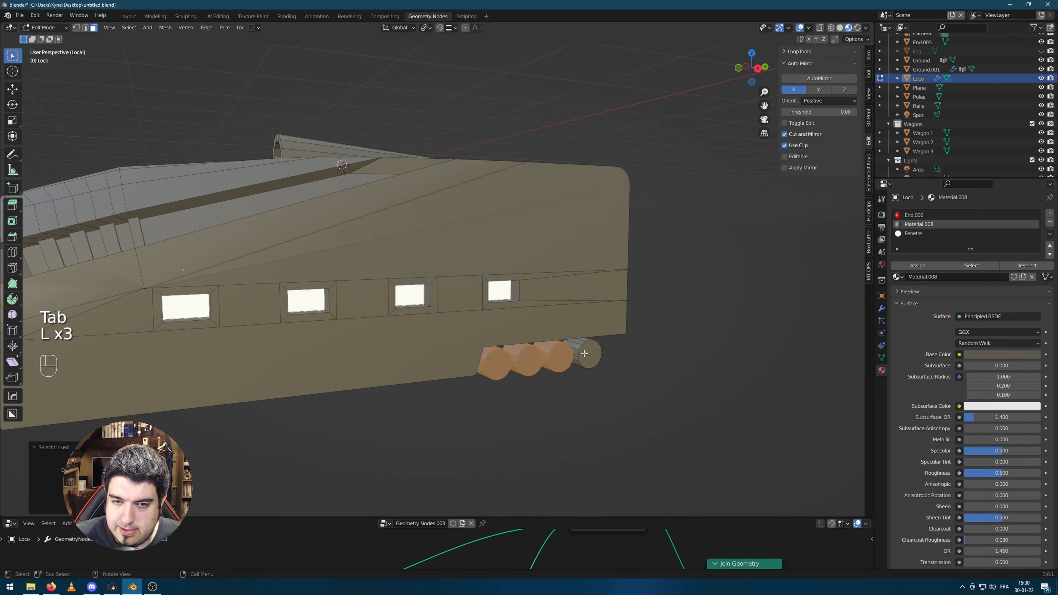
pyautogui.scroll(-2, 623, 362)
pyautogui.press('l')
pyautogui.press('l')
pyautogui.press('l')
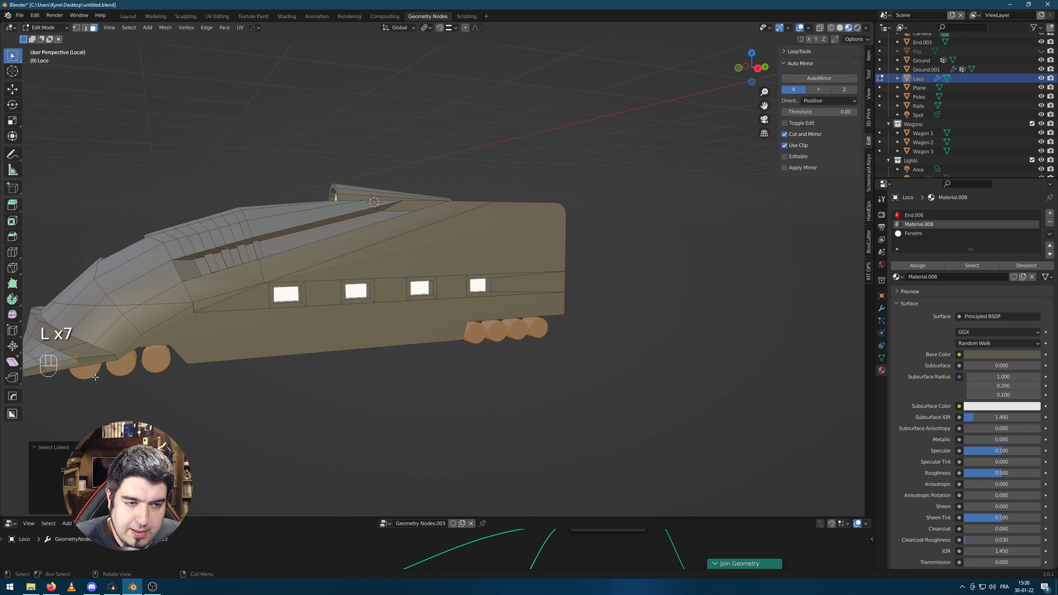
pyautogui.click(1049, 213)
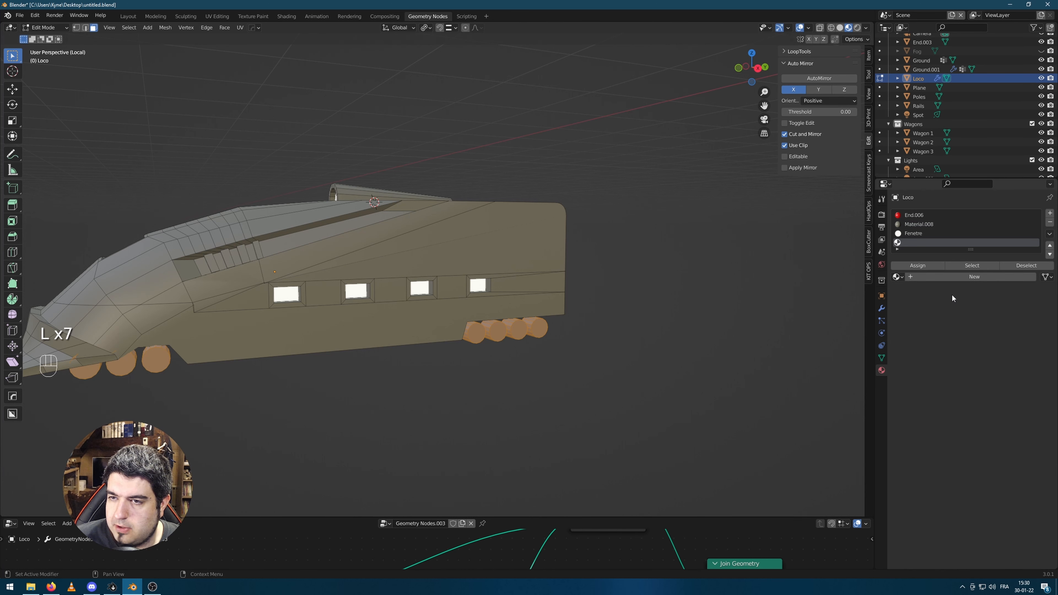
pyautogui.click(901, 277)
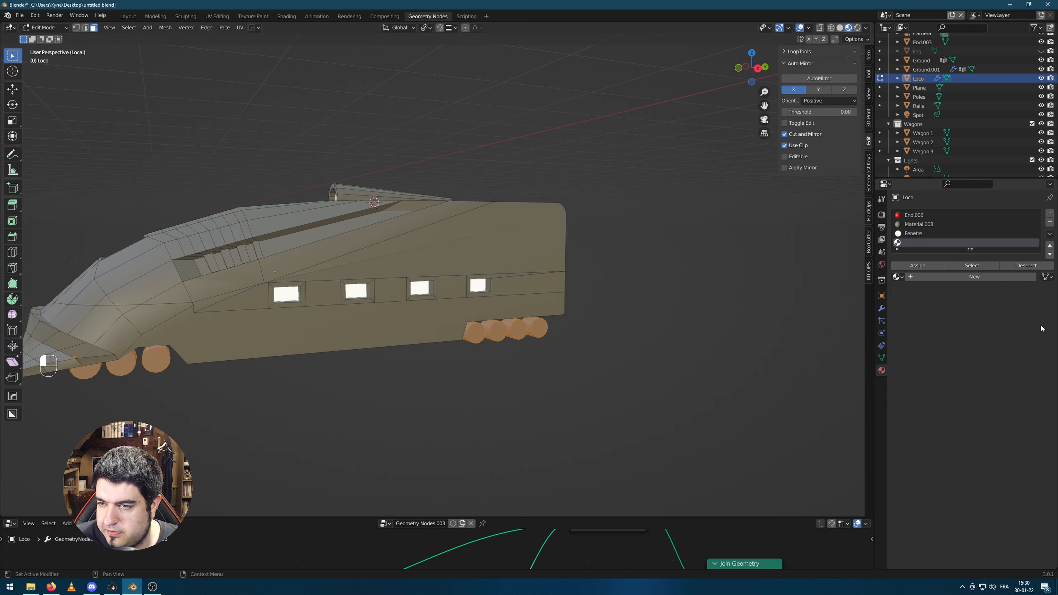
# Create a new material with a near-black base color (H 0.137, S 0.178, V 0.026) and assign it to the selected wheels
pyautogui.click(986, 279)
pyautogui.click(1013, 353)
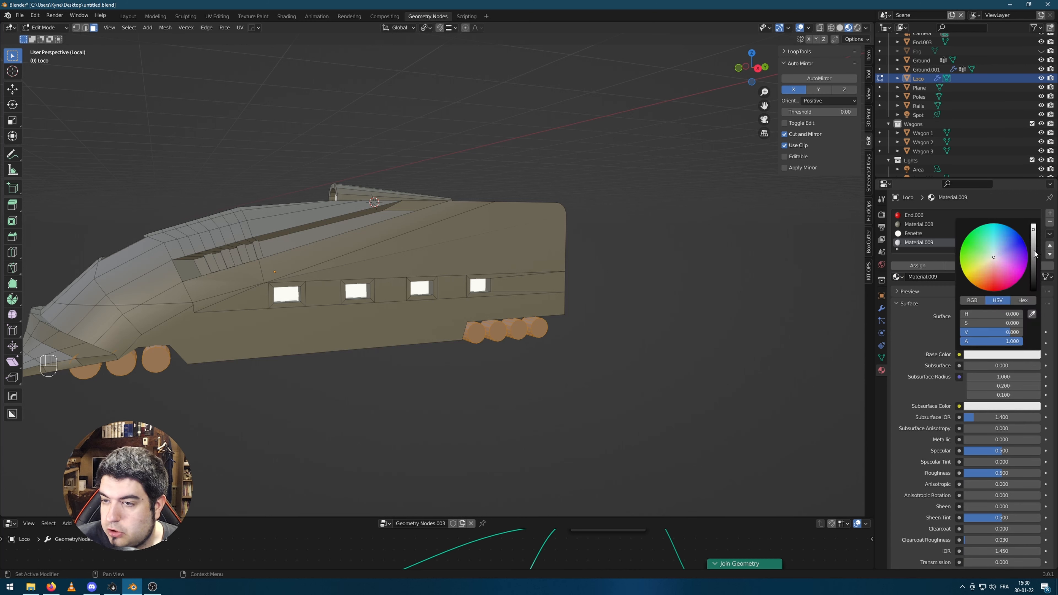
pyautogui.moveTo(994, 261)
pyautogui.mouseDown()
pyautogui.moveTo(1033, 259)
pyautogui.moveTo(1033, 279)
pyautogui.mouseUp()
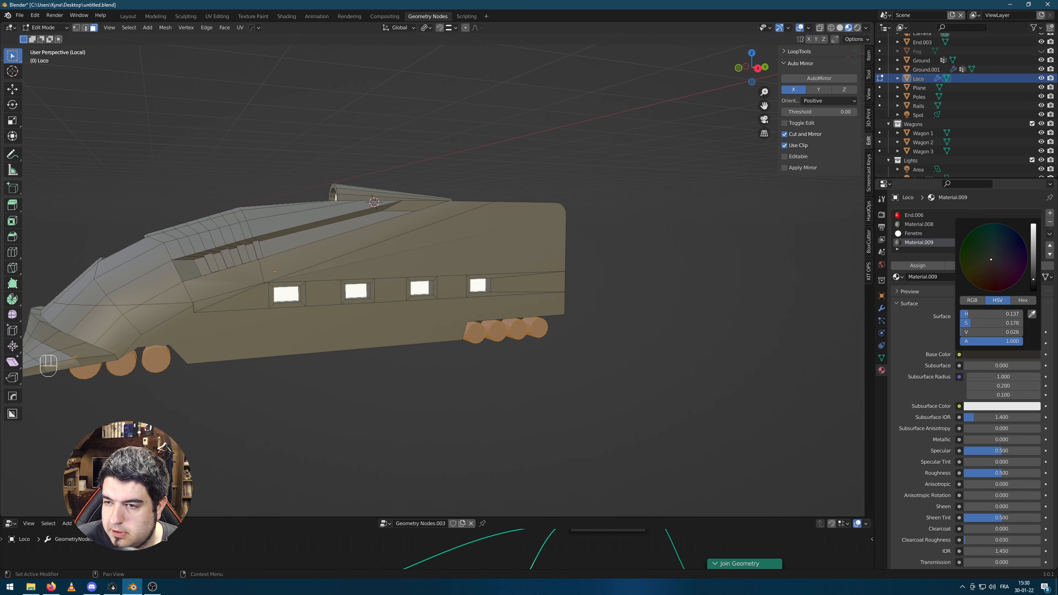
pyautogui.moveTo(621, 258); pyautogui.dragTo(527, 330, button='middle')
pyautogui.press('Tab')
pyautogui.scroll(-3, 639, 281)
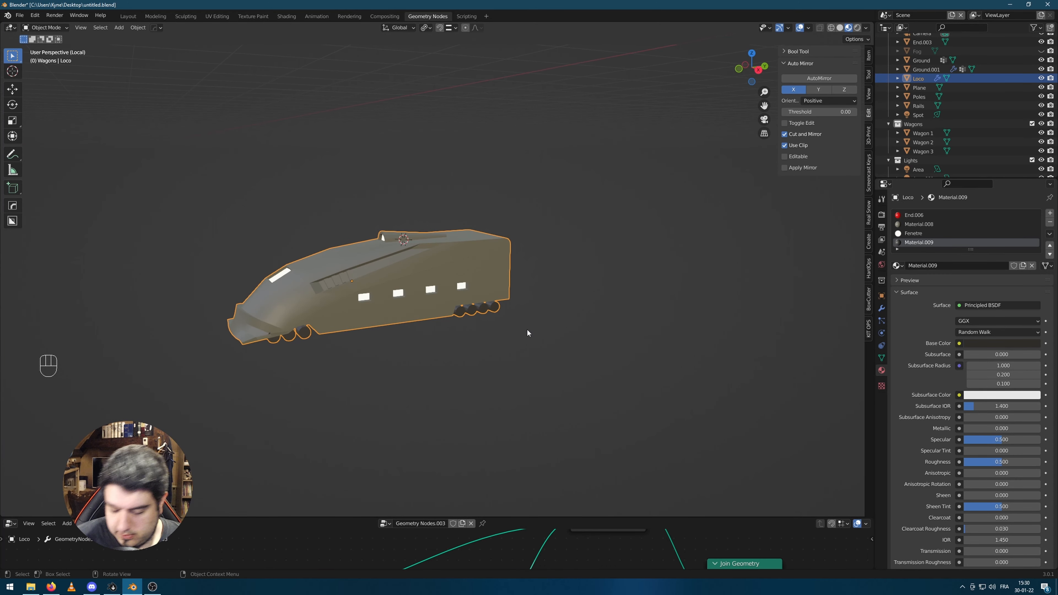
# Leave local view and turn the Loco's GeometryNodes modifier back on in the viewport
pyautogui.press('KP_Divide')
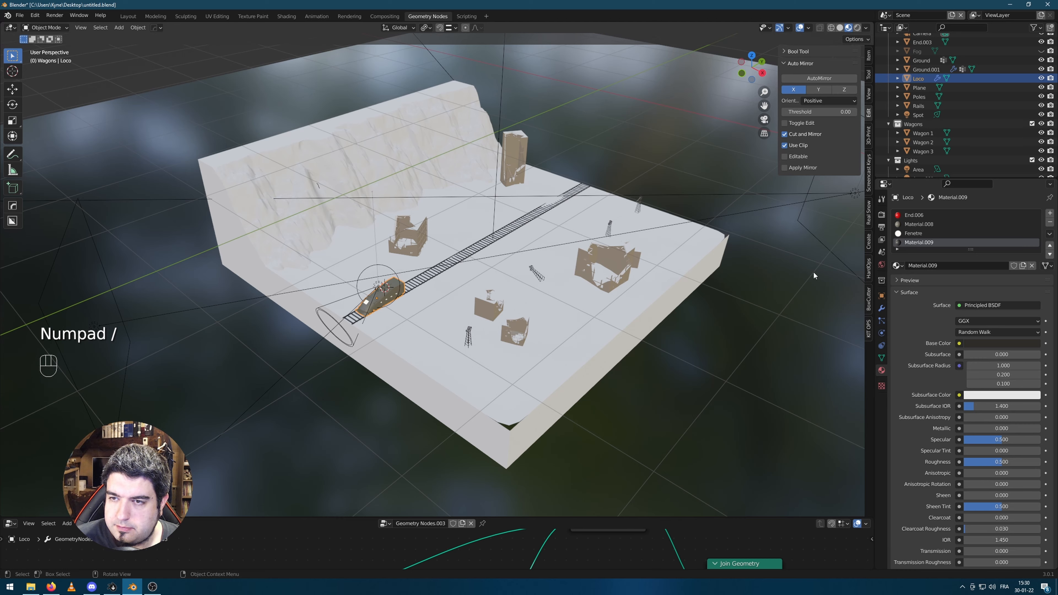
pyautogui.scroll(4, 433, 317)
pyautogui.moveTo(425, 327); pyautogui.dragTo(406, 312, button='middle')
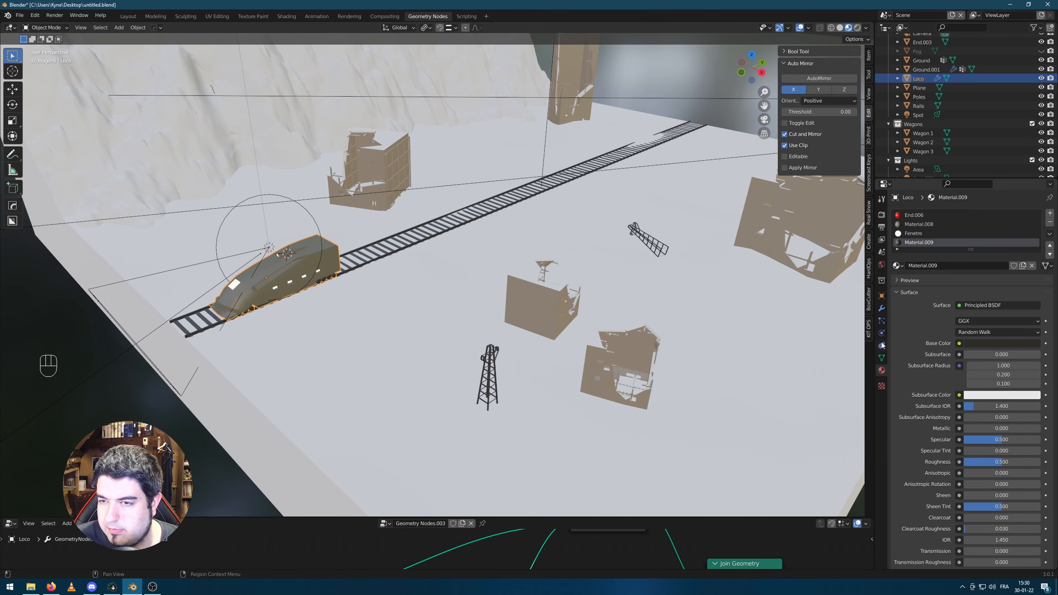
pyautogui.click(881, 308)
pyautogui.click(1009, 227)
pyautogui.press('Home')
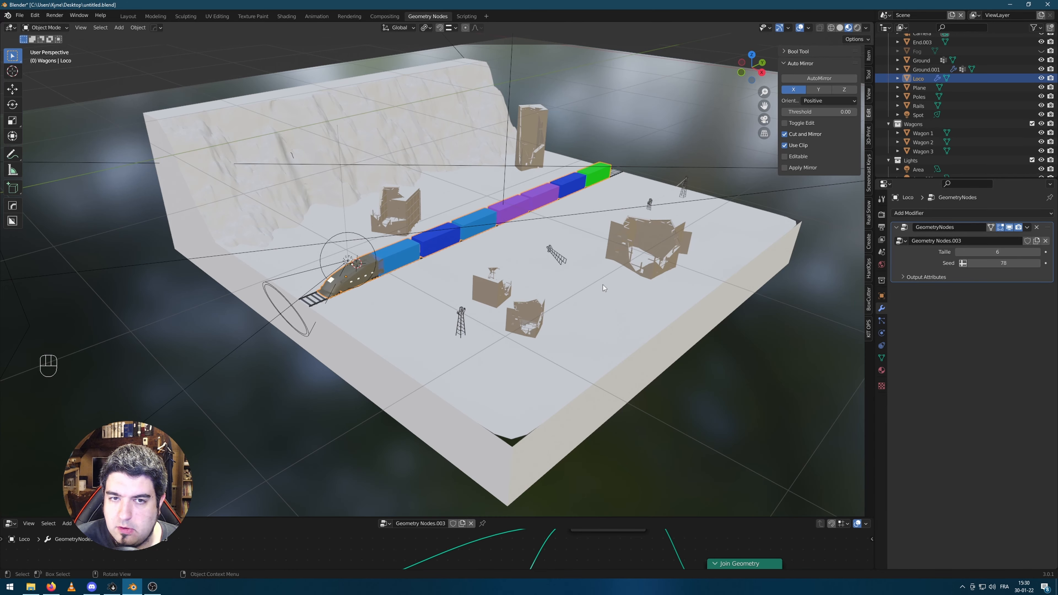
# Select the Loco train, enlarge the node editor and open the Wagons node group for editing
pyautogui.scroll(3, 343, 286)
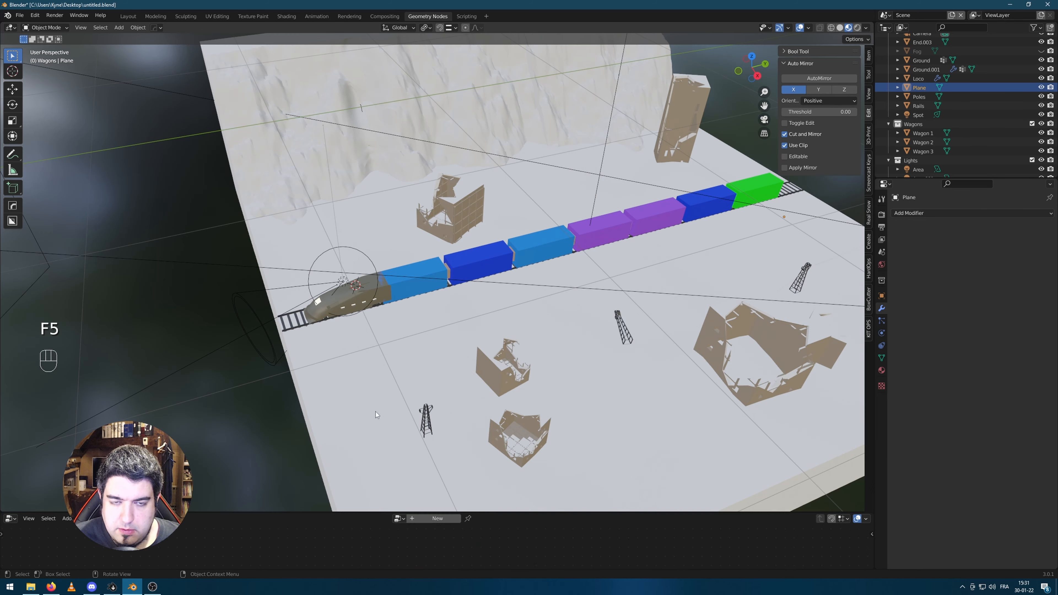
pyautogui.moveTo(429, 377); pyautogui.dragTo(429, 343, button='middle')
pyautogui.click(369, 288)
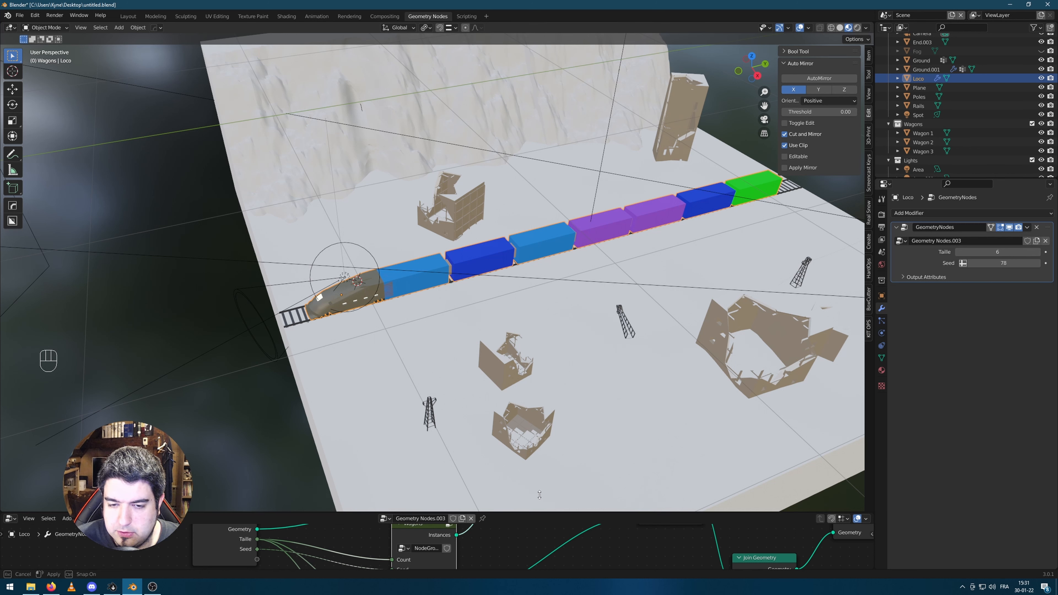
pyautogui.moveTo(530, 513); pyautogui.dragTo(541, 249)
pyautogui.moveTo(549, 444); pyautogui.dragTo(526, 407, button='middle')
pyautogui.moveTo(406, 354); pyautogui.dragTo(411, 331)
pyautogui.click(431, 337)
pyautogui.scroll(4, 447, 200)
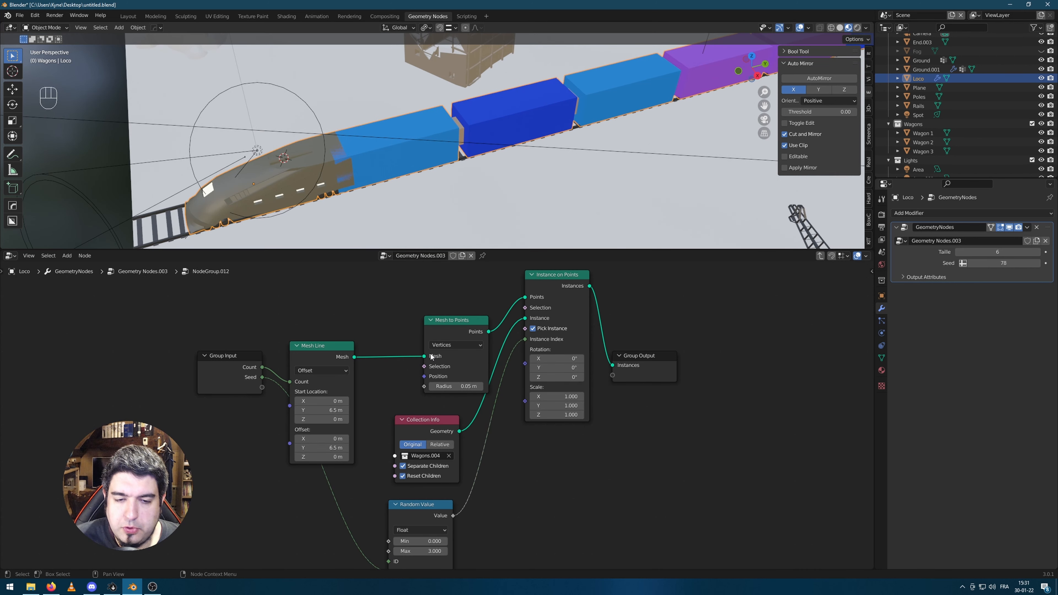
# Set the Y start location of the Wagons group's Mesh Line to 7.7 m, leaving its Y offset at 6.5 m
pyautogui.moveTo(339, 448)
pyautogui.mouseDown()
pyautogui.moveTo(363, 448)
pyautogui.moveTo(348, 448)
pyautogui.mouseUp()
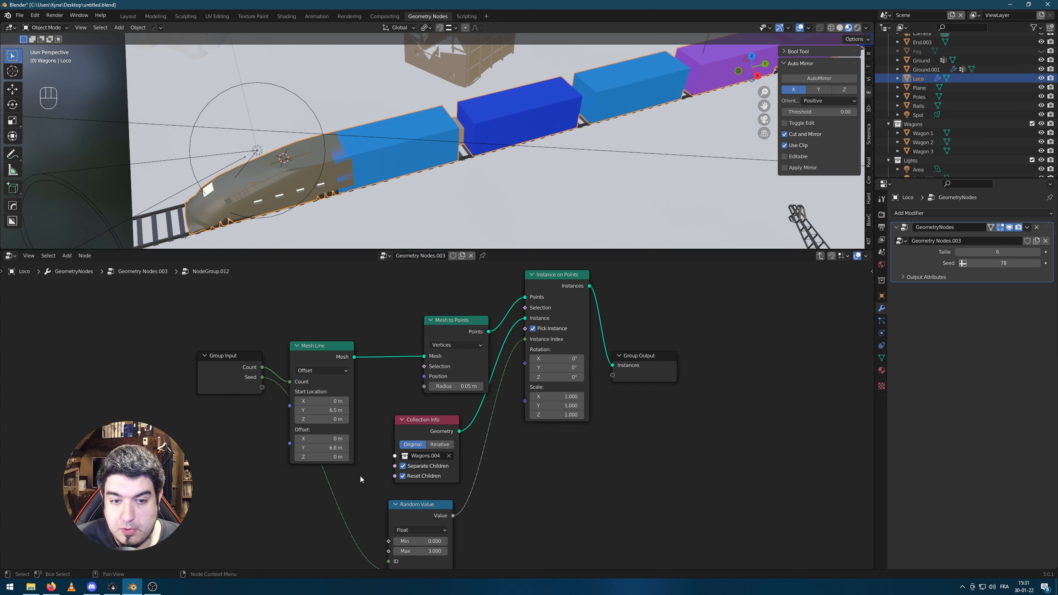
pyautogui.hotkey('ctrl', 'z')
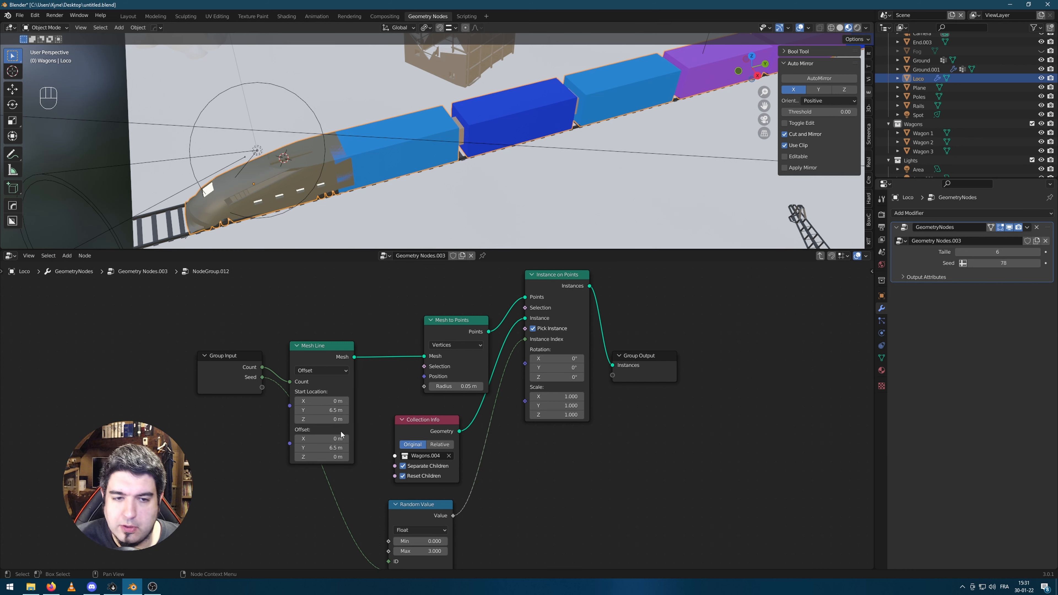
pyautogui.moveTo(329, 410)
pyautogui.mouseDown()
pyautogui.moveTo(366, 410)
pyautogui.moveTo(350, 410)
pyautogui.mouseUp()
pyautogui.moveTo(541, 170); pyautogui.dragTo(403, 186, button='middle')
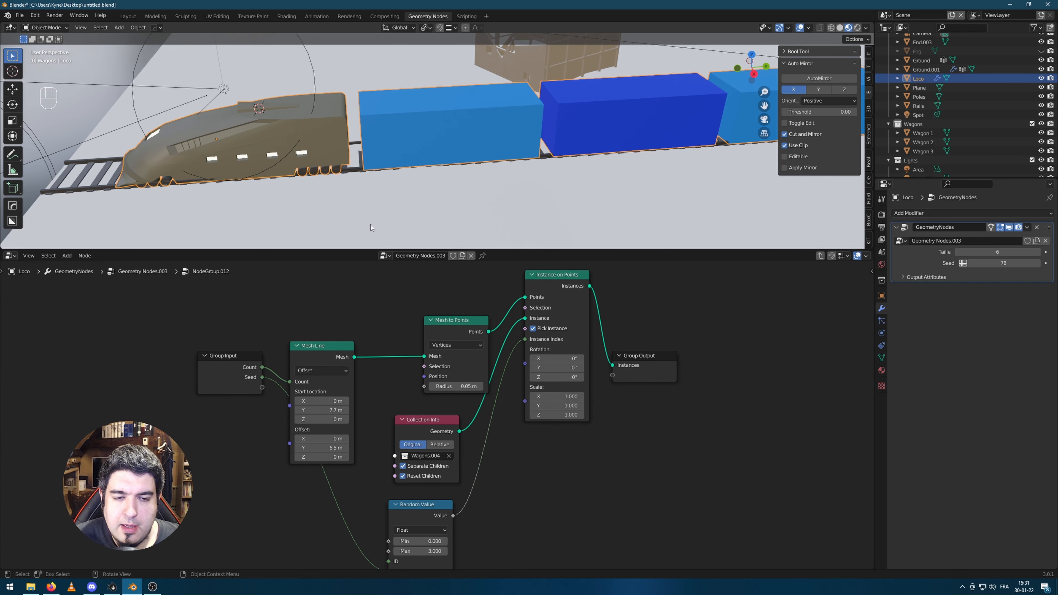
pyautogui.scroll(-5, 548, 153)
pyautogui.moveTo(660, 146); pyautogui.dragTo(549, 148, button='middle')
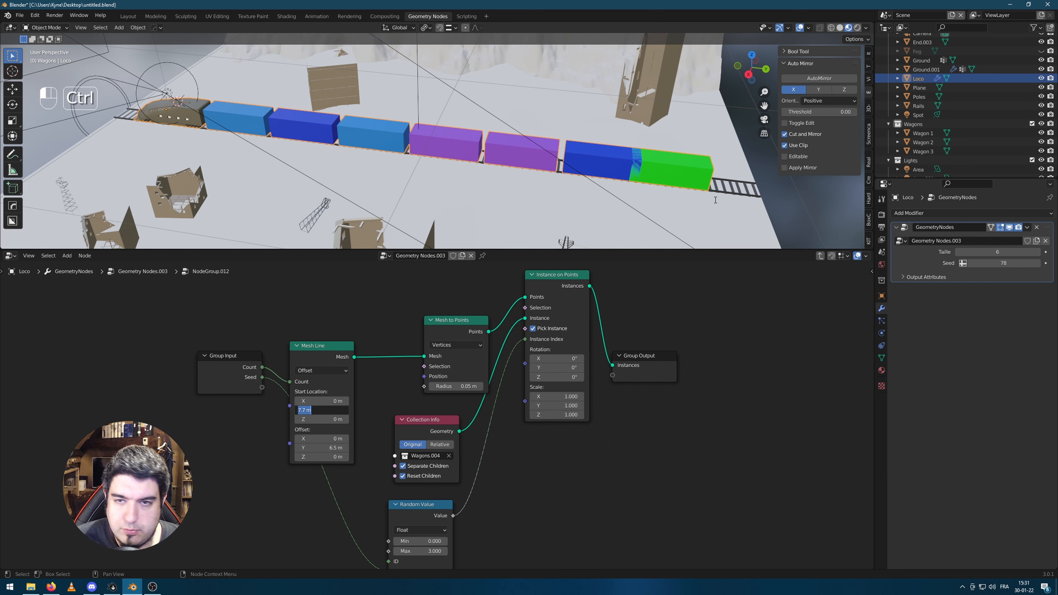
# Copy the Mesh Line's Y start location value, reselect the Loco train and open the Queue node group
pyautogui.click(688, 180)
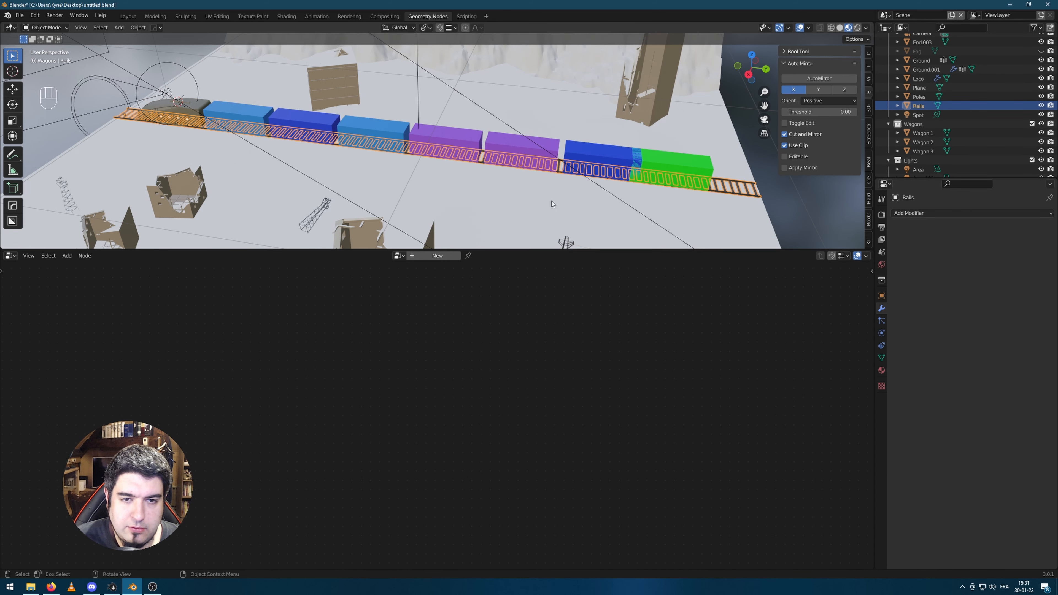
pyautogui.click(203, 103)
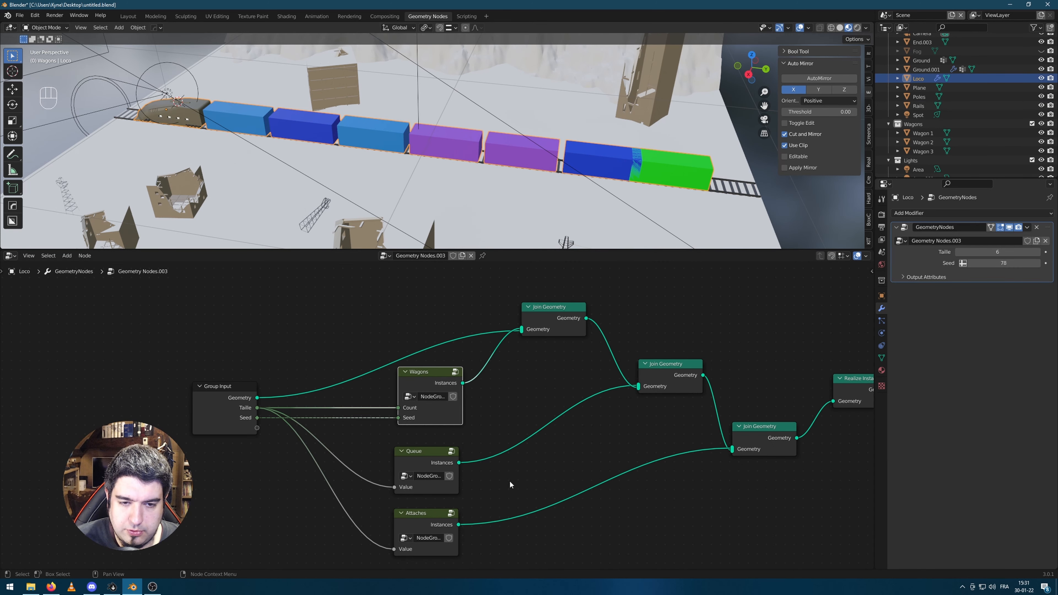
pyautogui.moveTo(448, 465); pyautogui.dragTo(428, 434, button='middle')
pyautogui.click(431, 421)
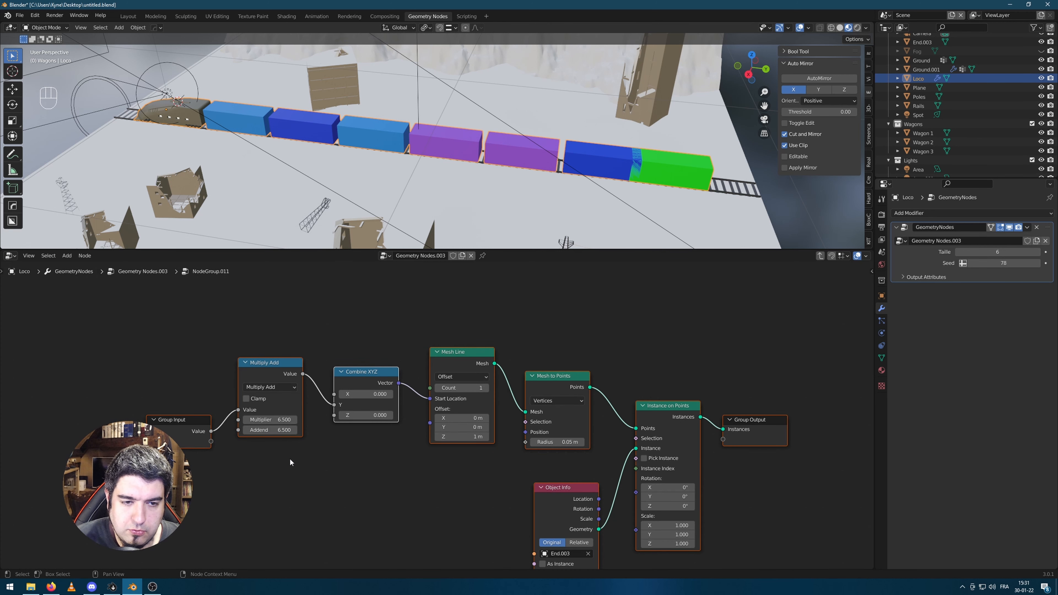
# Try a Multiplier of 7.7 in the Queue group's Multiply Add node, and undo it
pyautogui.click(276, 420)
pyautogui.write('7.7 m')
pyautogui.click(354, 415)
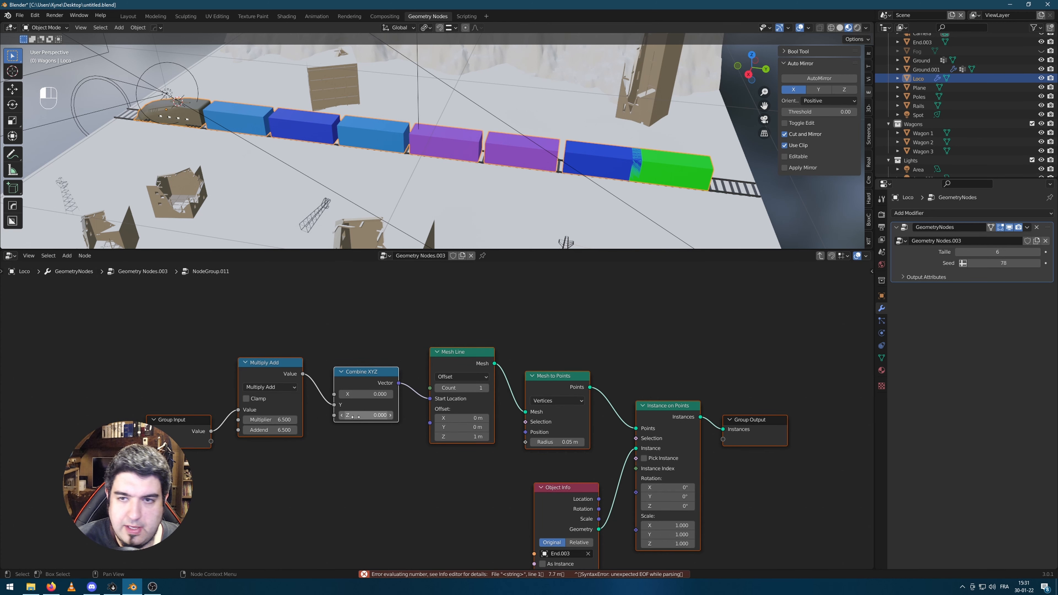
pyautogui.click(286, 420)
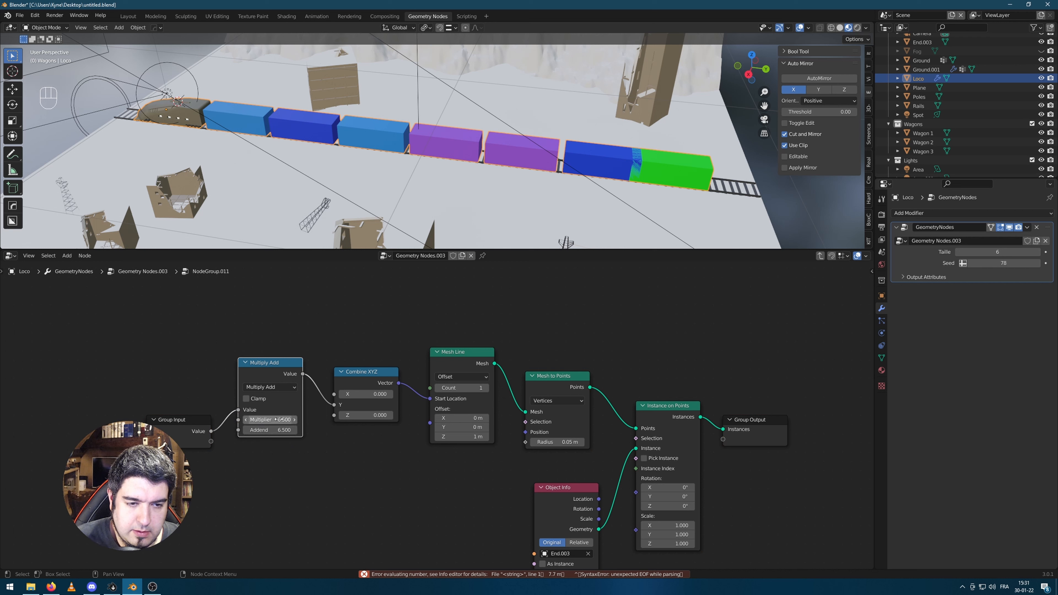
pyautogui.press('Return')
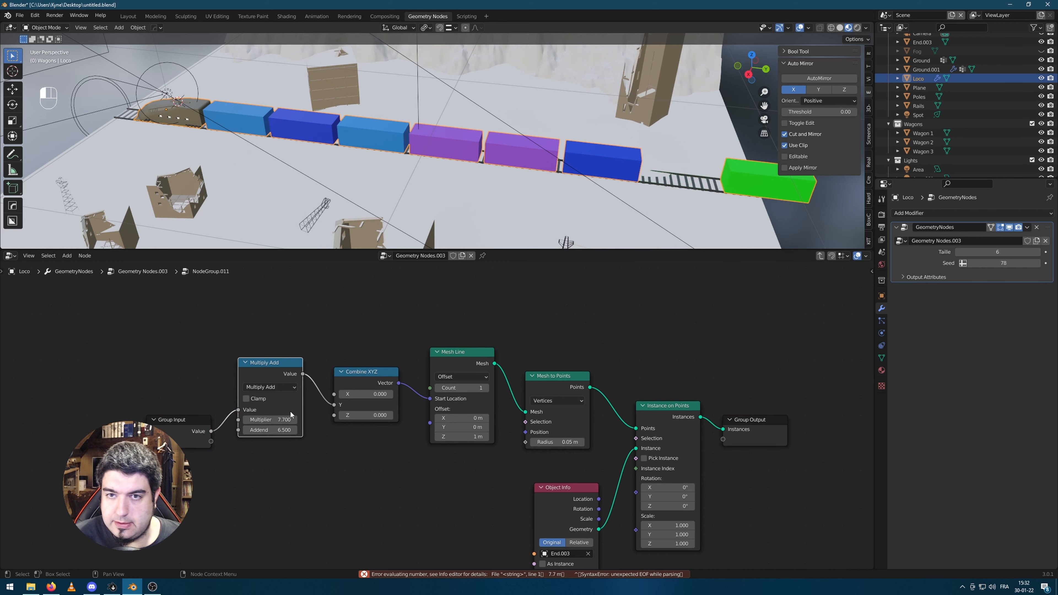
pyautogui.hotkey('ctrl', 'z')
# Set the Addend of the Queue group's Multiply Add node to 7.7
pyautogui.click(271, 430)
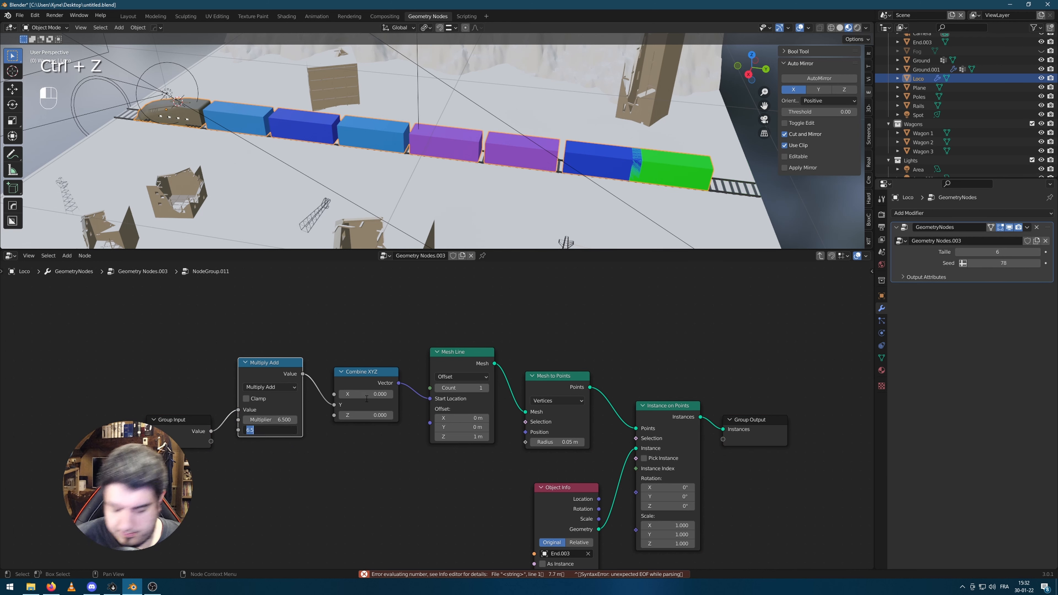
pyautogui.write('7.7')
pyautogui.press('Return')
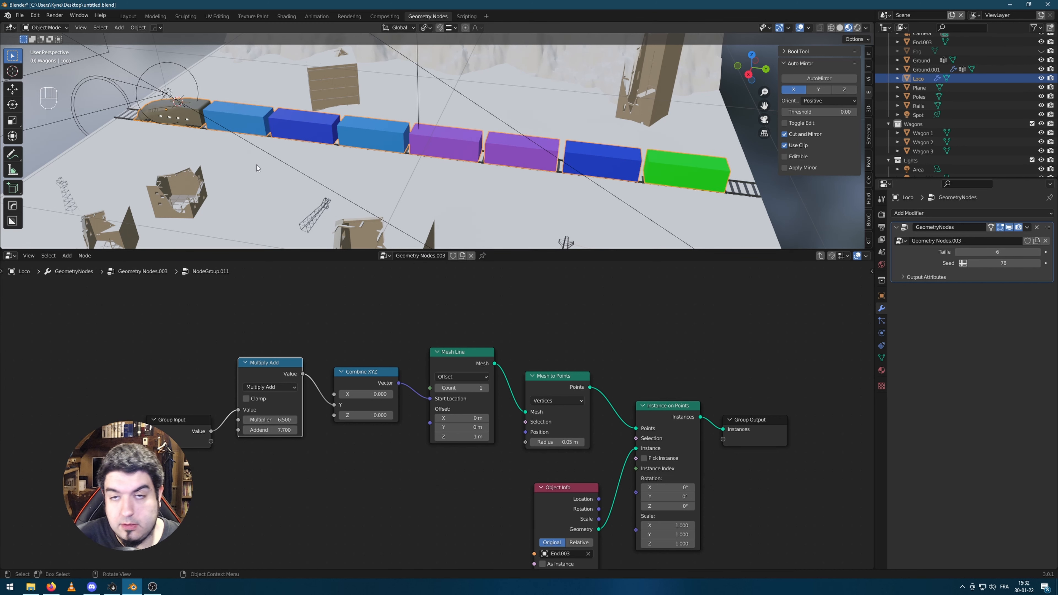
# Examine the spacing between the locomotive, wagons and tail wagon from several angles
pyautogui.moveTo(471, 173); pyautogui.dragTo(337, 155, button='middle')
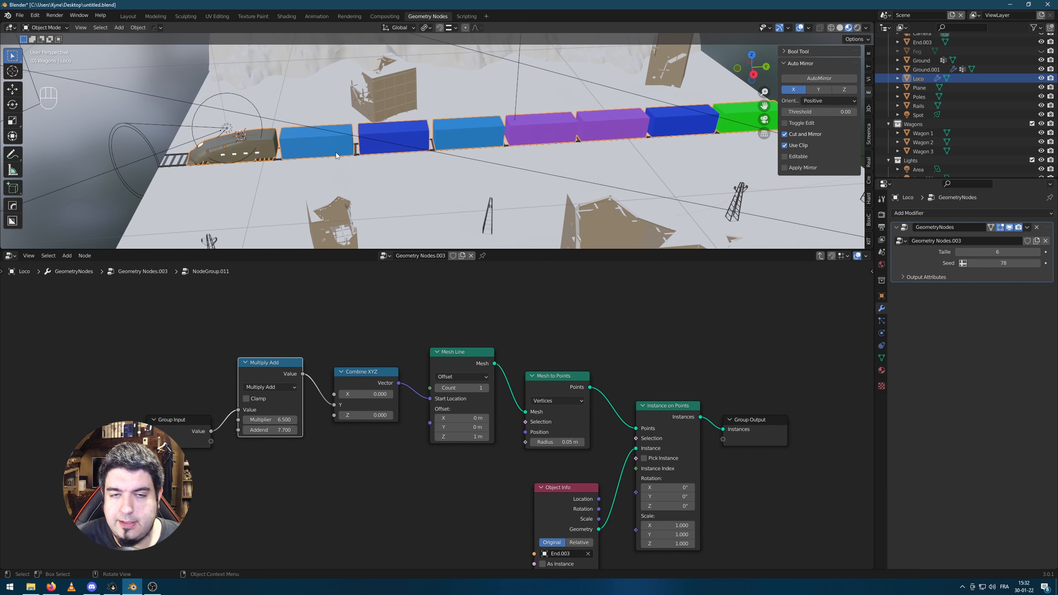
pyautogui.moveTo(624, 133); pyautogui.dragTo(592, 142, button='middle')
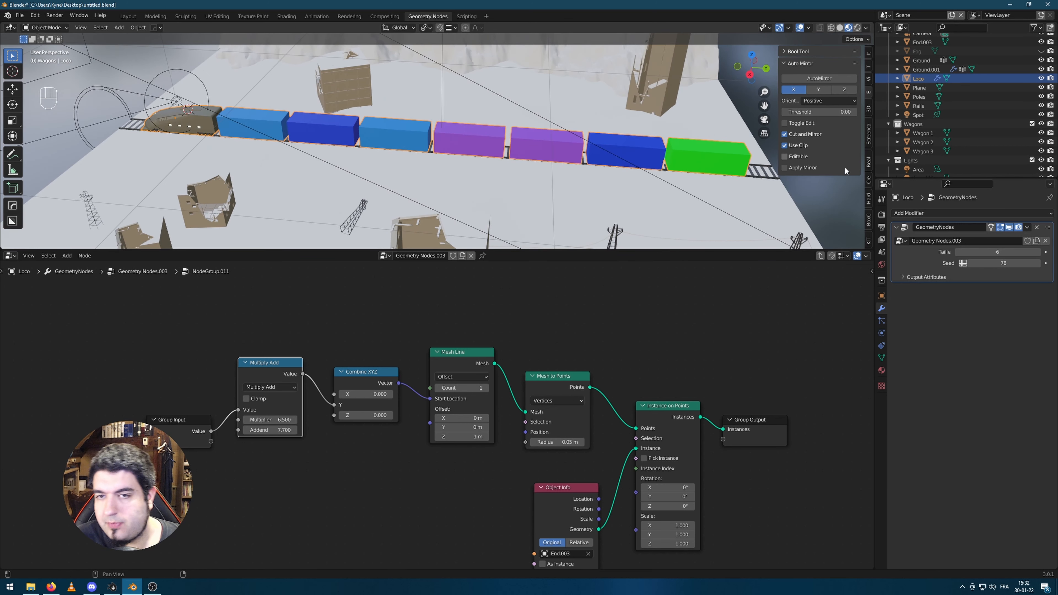
pyautogui.moveTo(613, 179); pyautogui.dragTo(161, 150, button='middle')
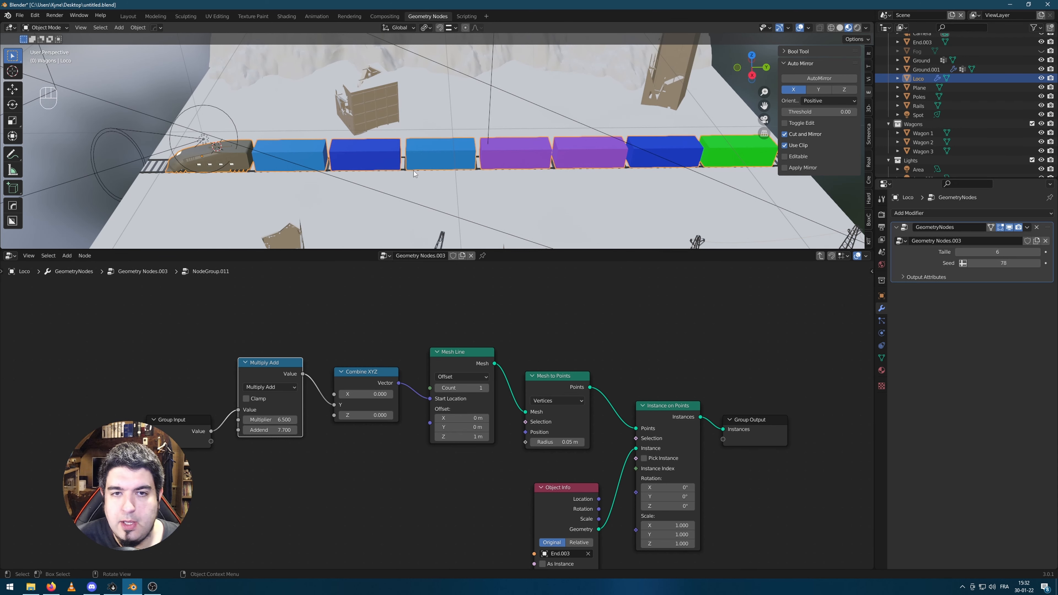
pyautogui.moveTo(280, 145); pyautogui.dragTo(367, 199, button='middle')
pyautogui.keyDown('shift'); pyautogui.moveTo(666, 157); pyautogui.dragTo(470, 186, button='middle'); pyautogui.keyUp('shift')
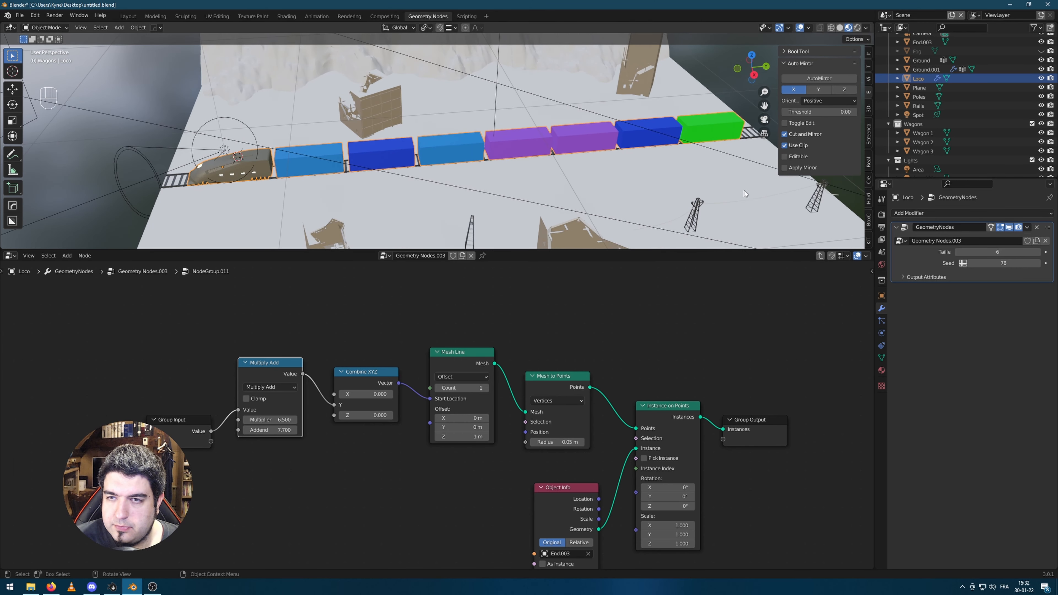
pyautogui.scroll(-1, 770, 225)
pyautogui.moveTo(1016, 252)
pyautogui.mouseDown()
pyautogui.moveTo(975, 252)
pyautogui.moveTo(1016, 252)
pyautogui.mouseUp()
pyautogui.scroll(3, 472, 159)
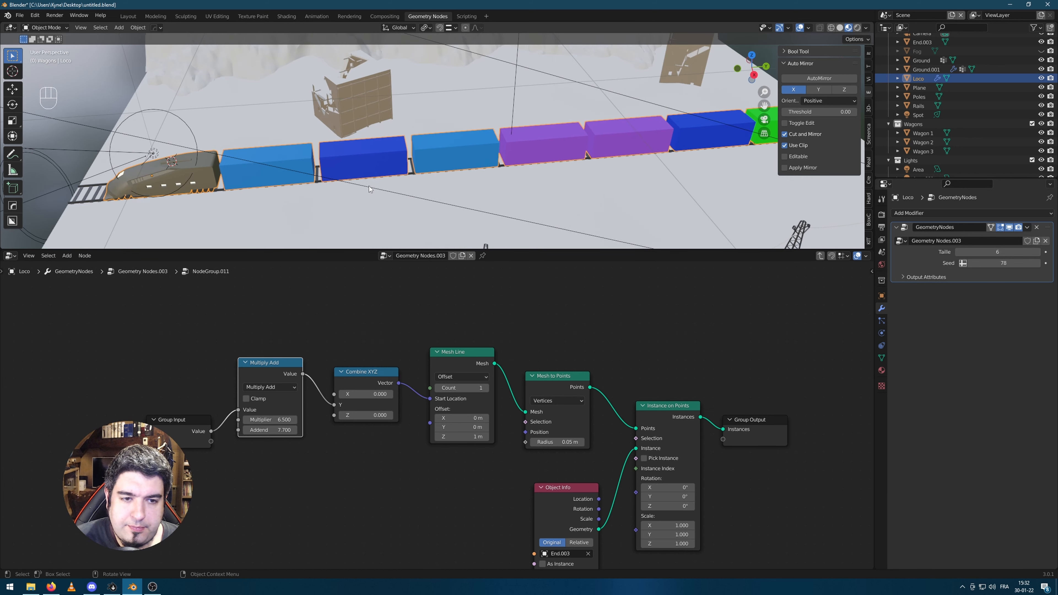
pyautogui.scroll(1, 349, 186)
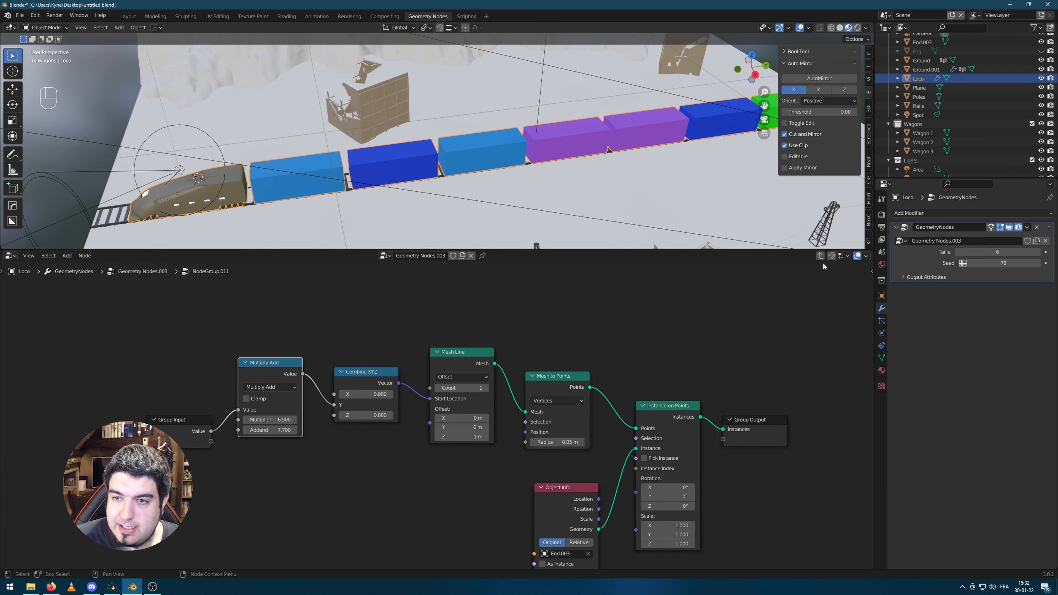
# Leave the Queue group and open the couplings node group that instances Attache.004
pyautogui.press('Tab')
pyautogui.click(416, 486)
pyautogui.press('Tab')
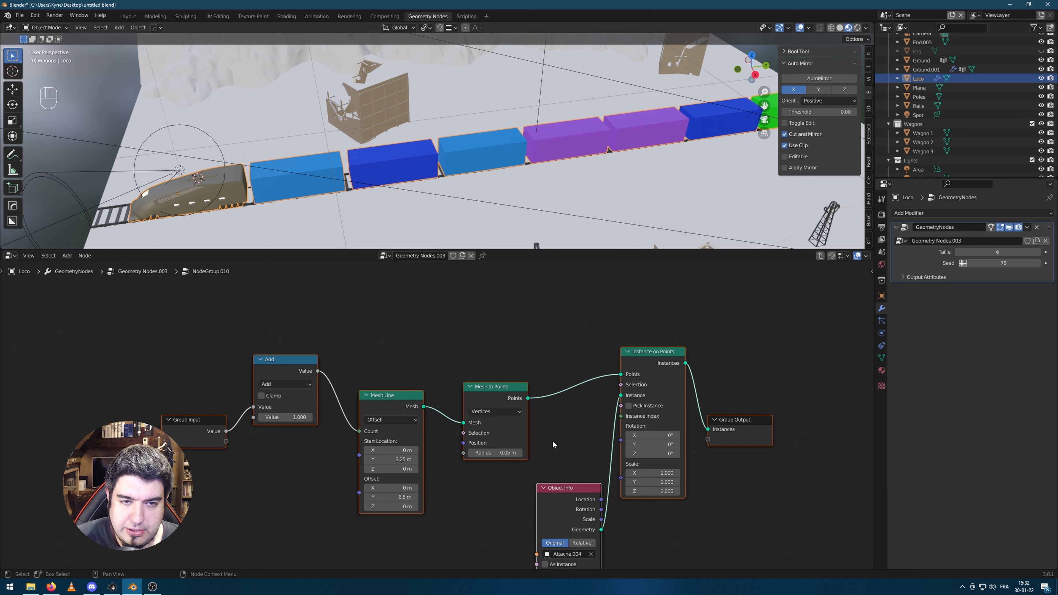
pyautogui.click(514, 338)
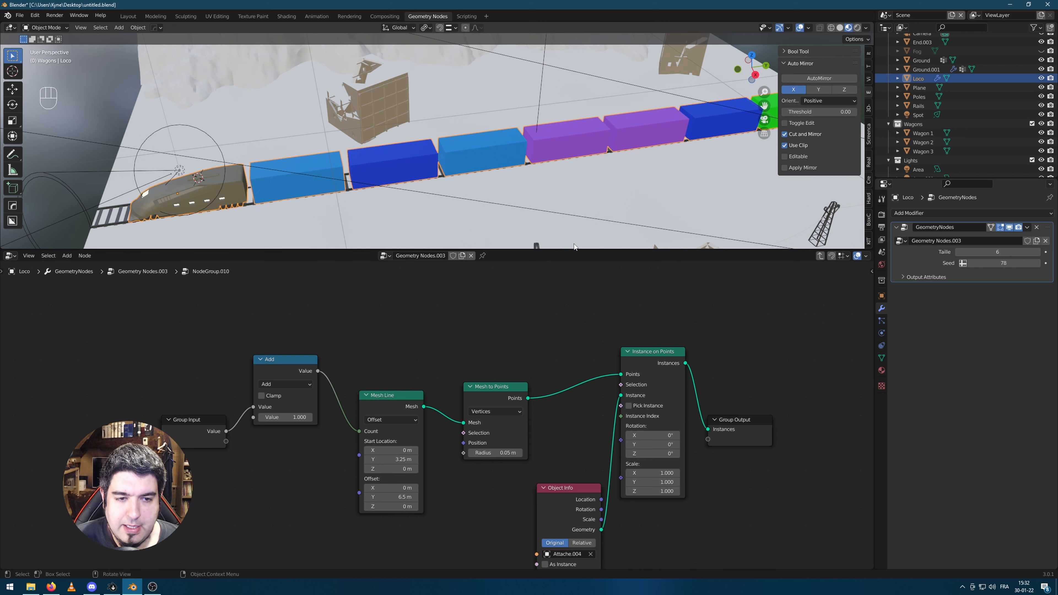
pyautogui.keyDown('shift'); pyautogui.moveTo(442, 484); pyautogui.dragTo(465, 465, button='middle'); pyautogui.keyUp('shift')
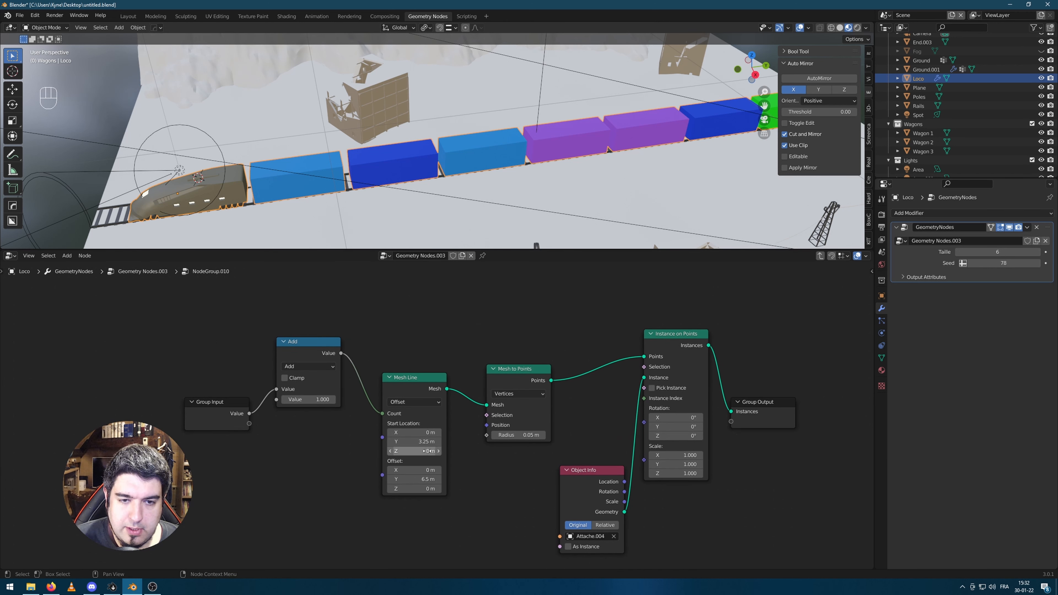
# Set the couplings Mesh Line's start location to 2.3 m in Z and 4.55 m in Y
pyautogui.moveTo(411, 451); pyautogui.dragTo(435, 441)
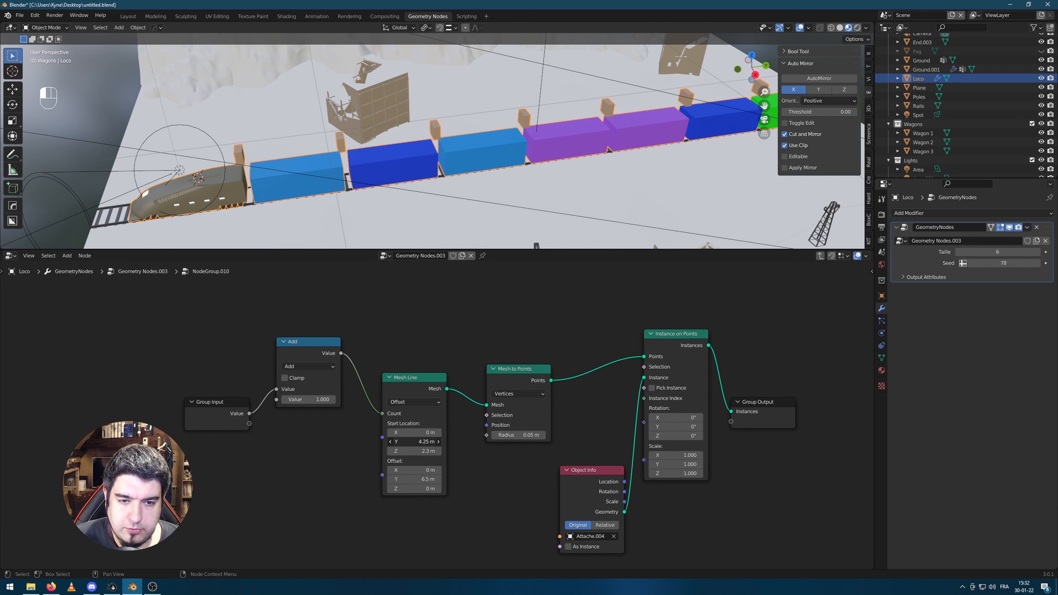
pyautogui.moveTo(420, 441); pyautogui.dragTo(429, 442)
pyautogui.click(420, 443)
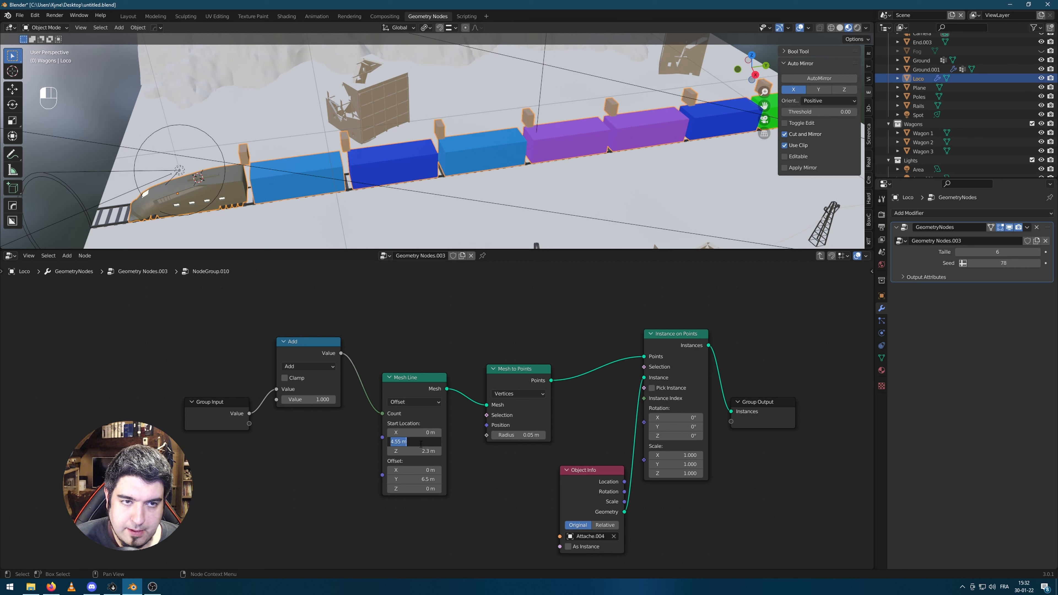
pyautogui.click(367, 206)
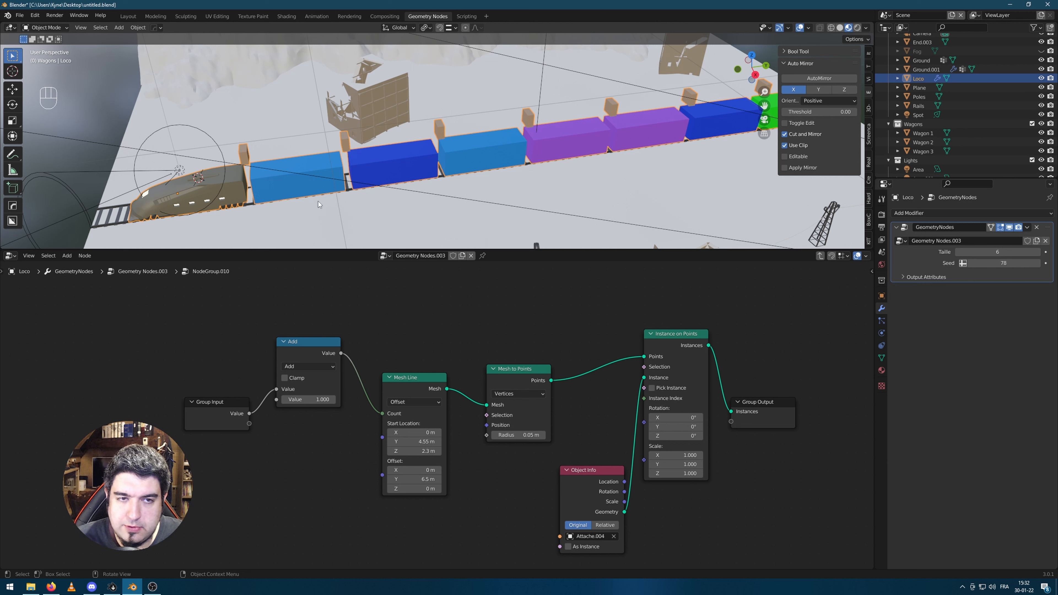
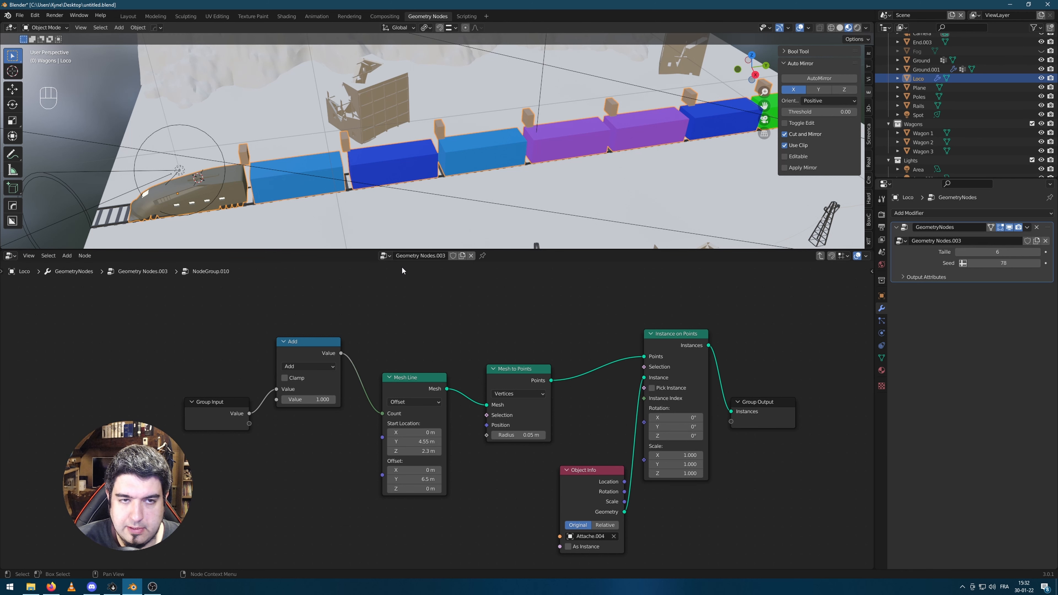
# Check the couplings in side view and set their Mesh Line start location to 4.45 m in Y and 0 in Z
pyautogui.scroll(4, 343, 179)
pyautogui.keyDown('shift'); pyautogui.moveTo(343, 180); pyautogui.dragTo(443, 157, button='middle'); pyautogui.keyUp('shift')
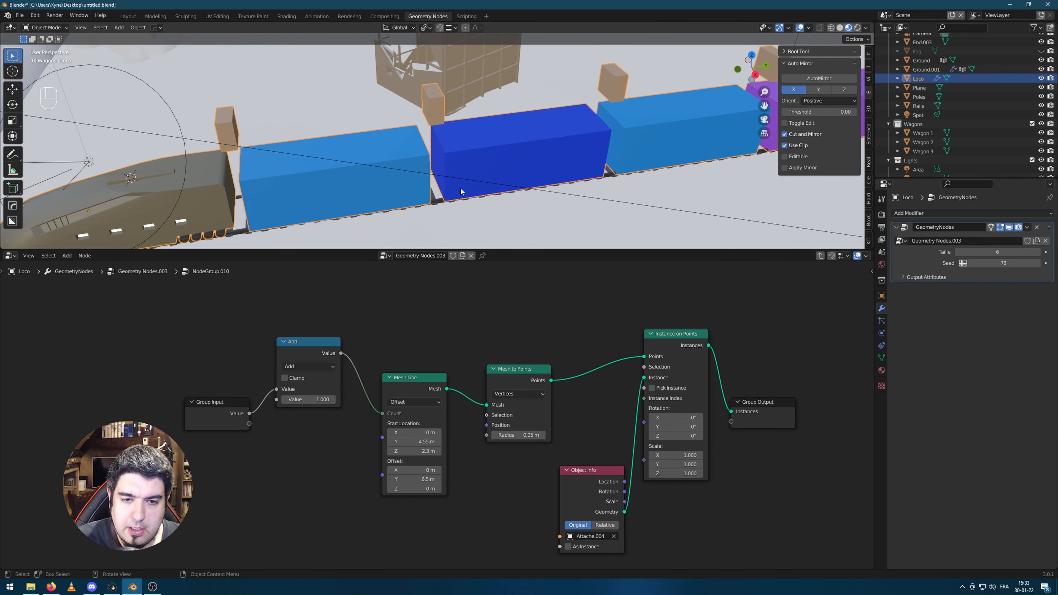
pyautogui.scroll(-4, 446, 183)
pyautogui.scroll(-3, 569, 178)
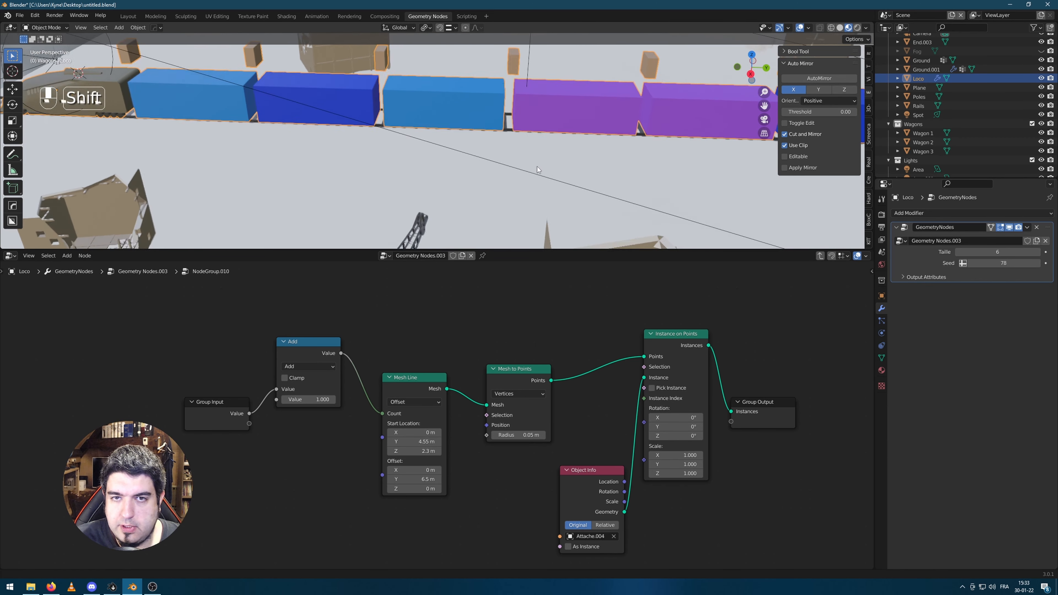
pyautogui.moveTo(537, 166); pyautogui.dragTo(506, 206, button='middle')
pyautogui.press('KP_1')
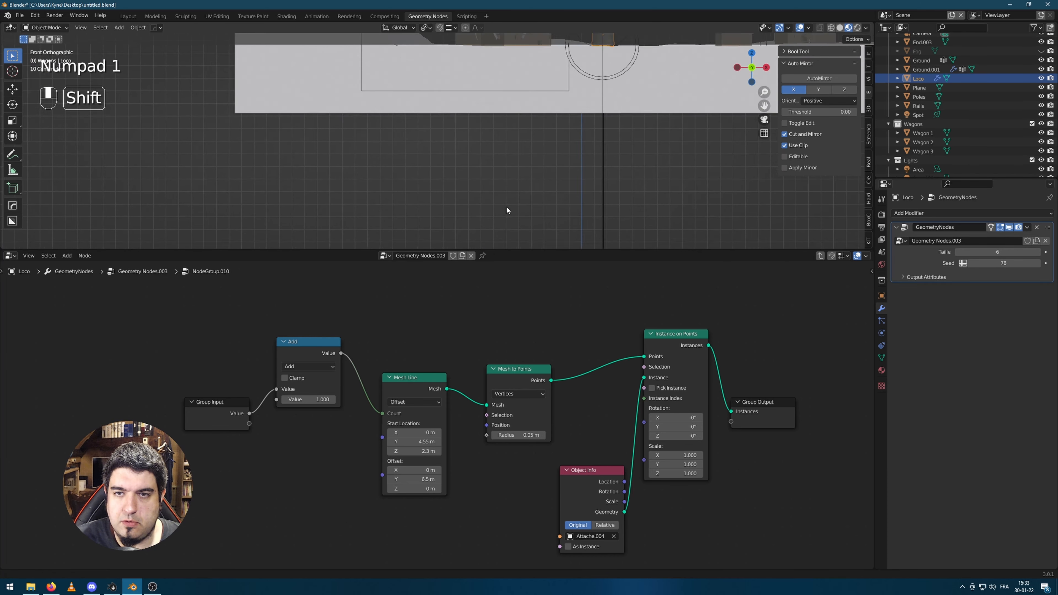
pyautogui.press('KP_3')
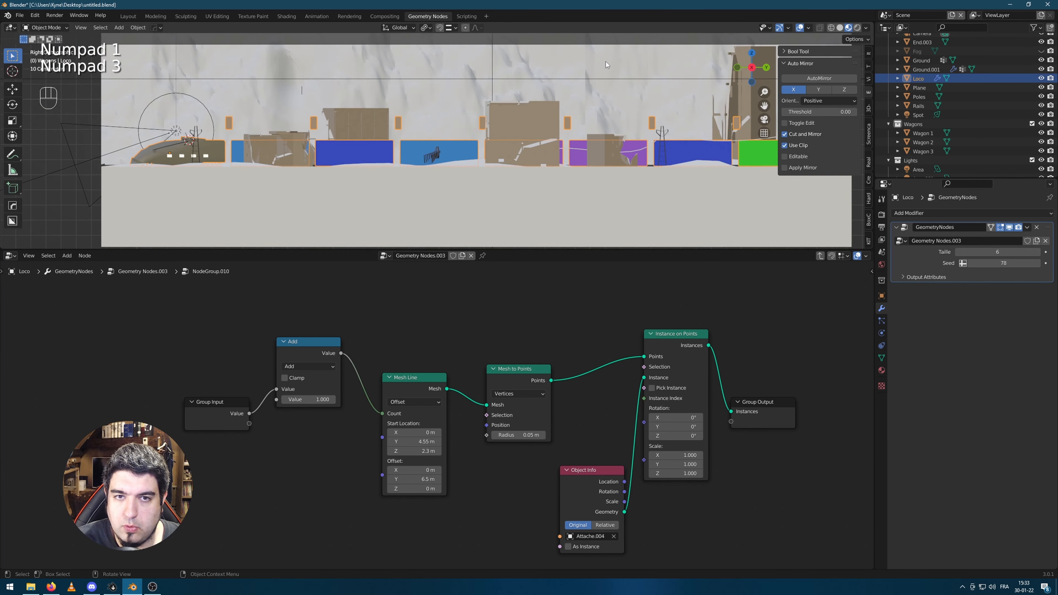
pyautogui.scroll(6, 668, 137)
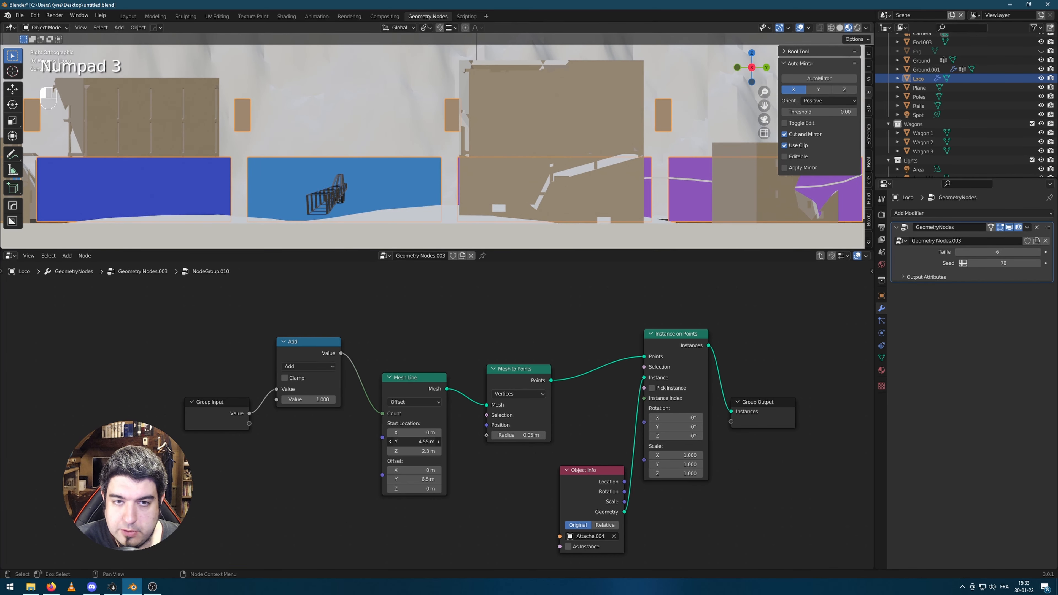
pyautogui.moveTo(416, 442); pyautogui.dragTo(412, 441)
pyautogui.click(430, 451)
pyautogui.write('0')
pyautogui.press('Return')
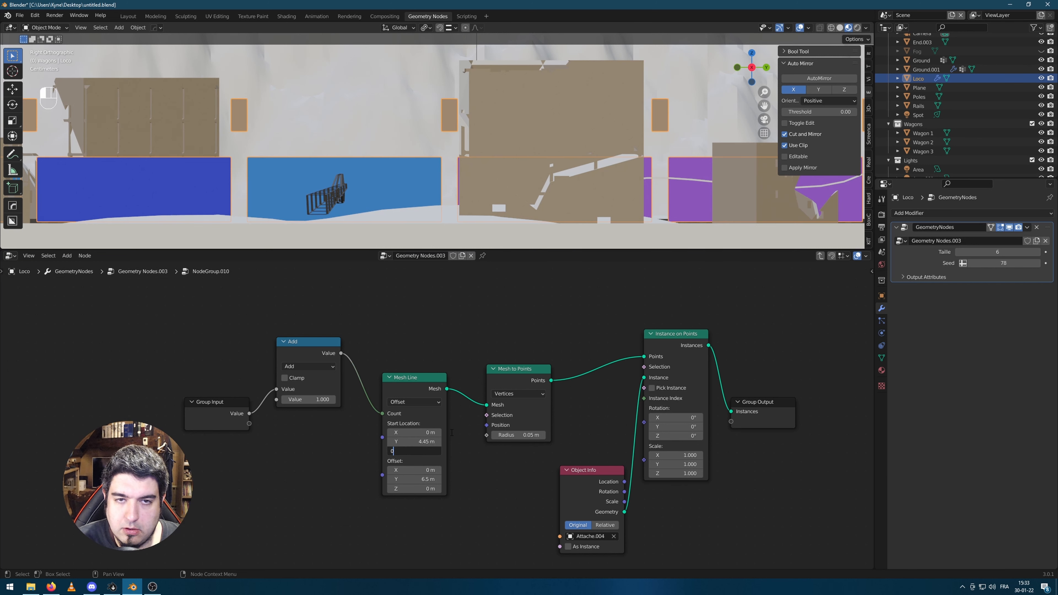
pyautogui.scroll(-5, 328, 123)
pyautogui.moveTo(327, 123); pyautogui.dragTo(603, 83, button='middle')
pyautogui.click(659, 71)
pyautogui.press('KP_Divide')
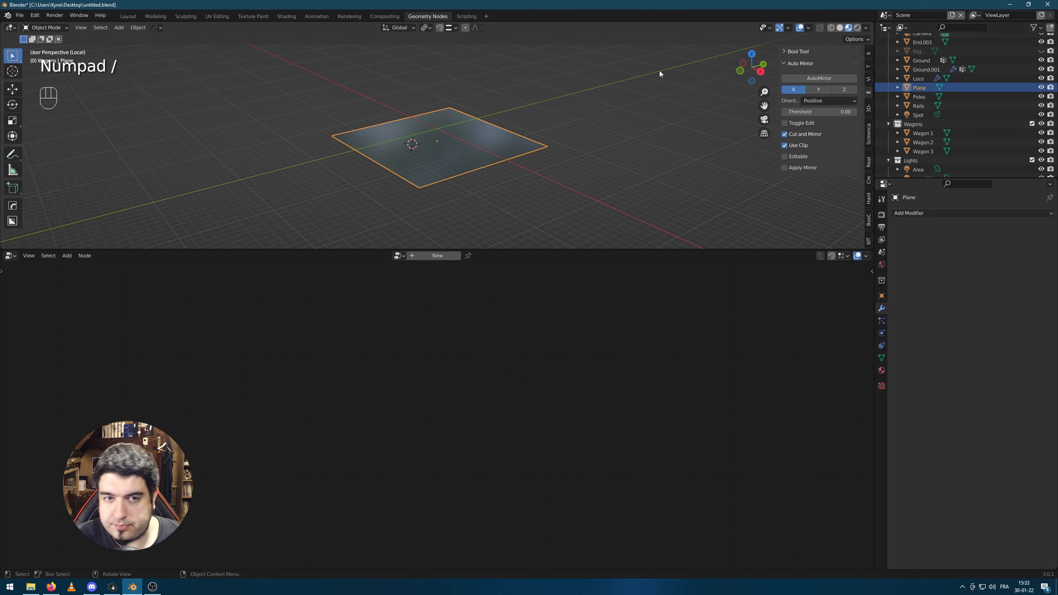
pyautogui.press('KP_Divide')
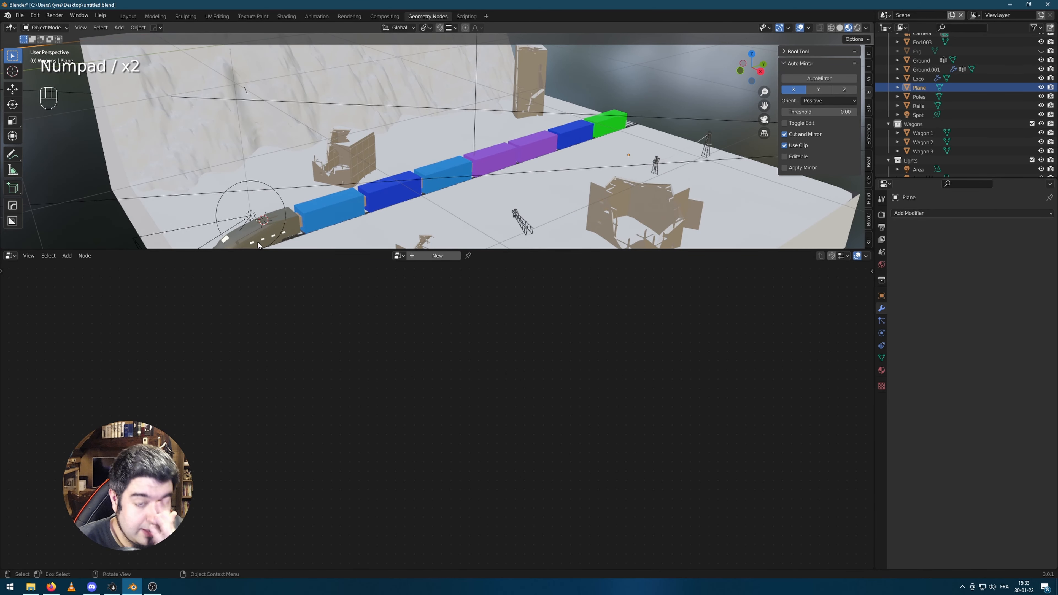
# Switch to the Layout workspace and select the Loco train
pyautogui.click(128, 18)
pyautogui.scroll(2, 392, 315)
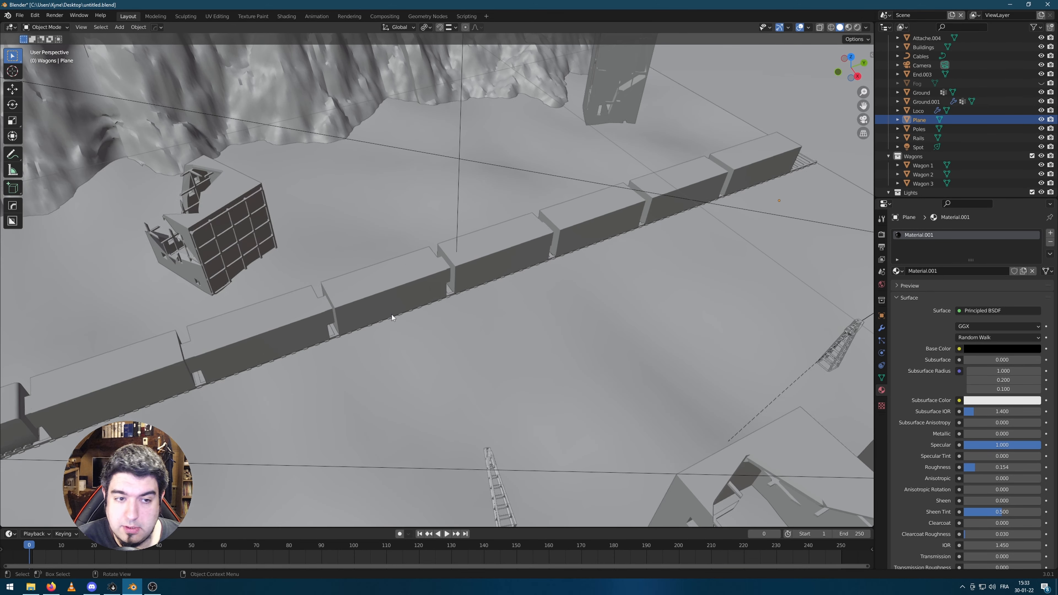
pyautogui.scroll(-4, 356, 303)
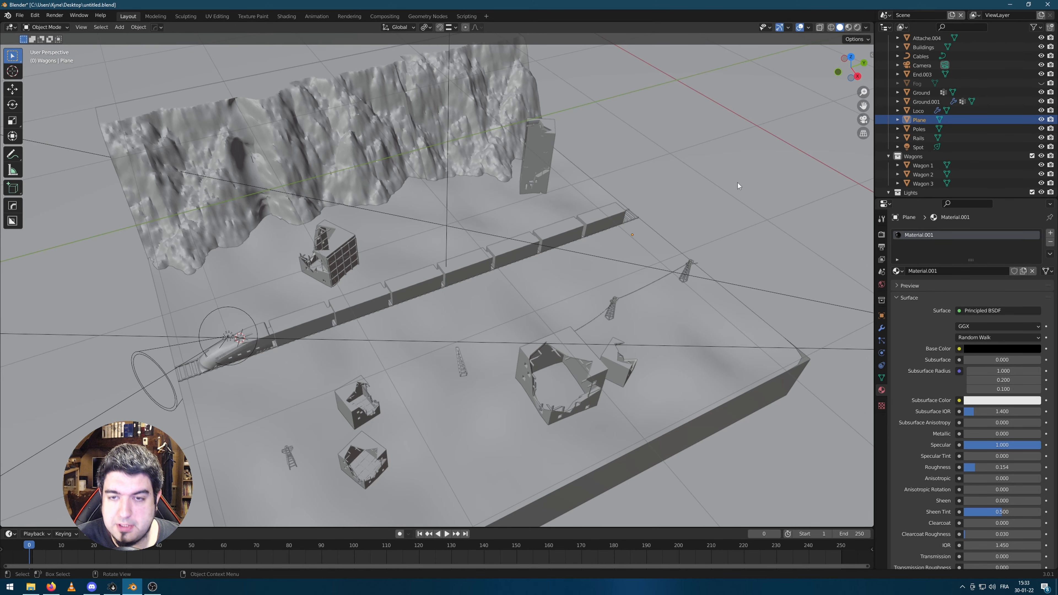
pyautogui.scroll(-3, 384, 295)
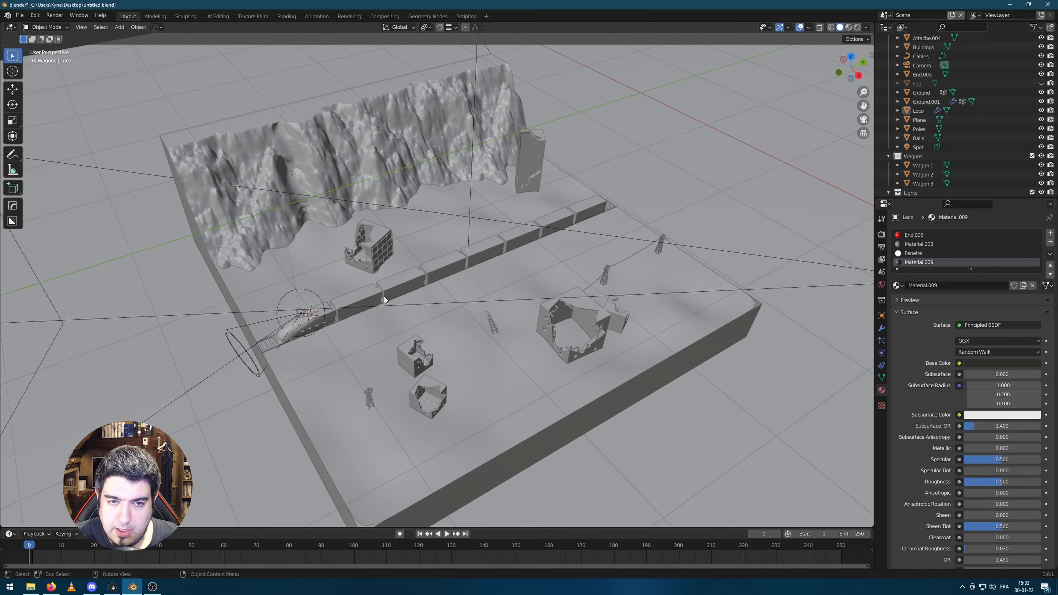
pyautogui.scroll(2, 368, 309)
pyautogui.click(368, 308)
pyautogui.press('KP_Divide')
# Move the three source wagons, End.003 and Attache.004 horizontally by about 68 m, away from the scene, and check the camera view
pyautogui.moveTo(342, 141); pyautogui.dragTo(470, 244, button='middle')
pyautogui.scroll(2, 304, 150)
pyautogui.moveTo(304, 151); pyautogui.dragTo(504, 57)
pyautogui.press('g')
pyautogui.hotkey('shift', 'z')
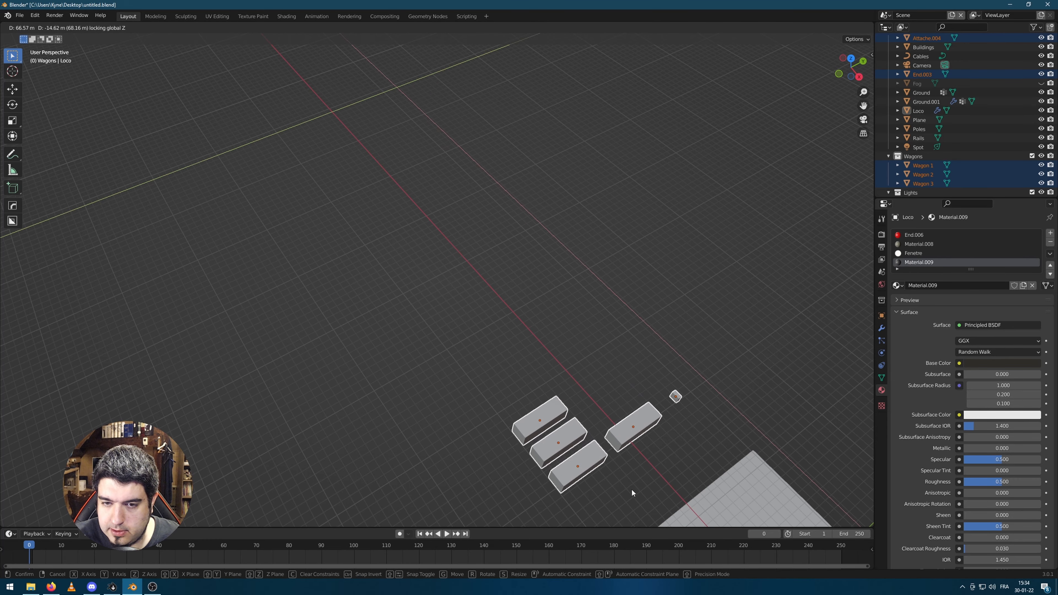
pyautogui.click(631, 489)
pyautogui.click(730, 350)
pyautogui.keyDown('shift'); pyautogui.moveTo(787, 316); pyautogui.dragTo(717, 223, button='middle'); pyautogui.keyUp('shift')
pyautogui.press('KP_0')
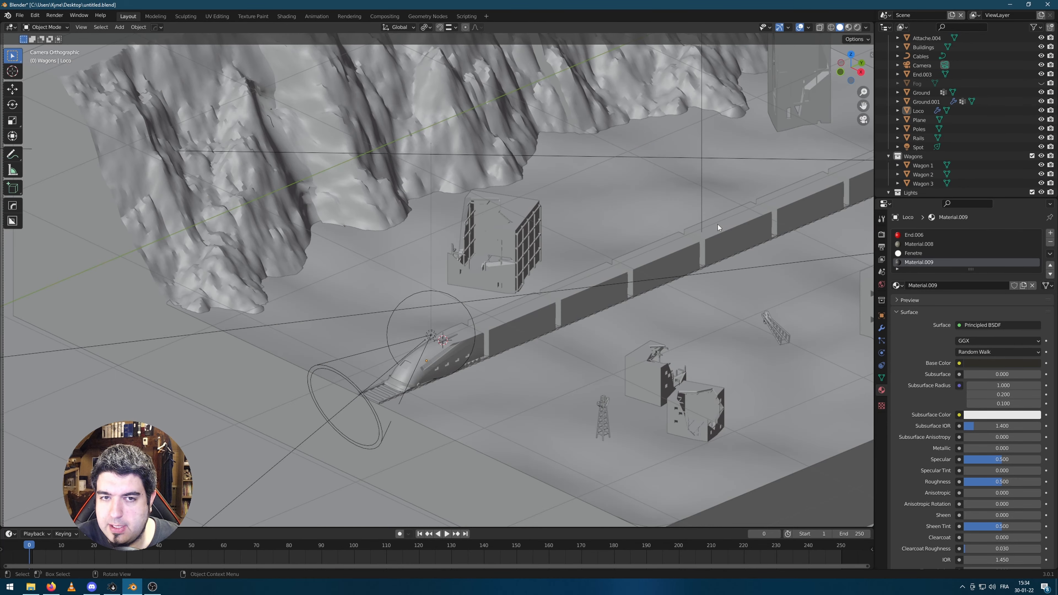
pyautogui.press('KP_0')
# Select the small coupling block Attache.004 and isolate it in local view
pyautogui.scroll(3, 721, 291)
pyautogui.keyDown('shift'); pyautogui.moveTo(724, 307); pyautogui.dragTo(449, 201, button='middle'); pyautogui.keyUp('shift')
pyautogui.scroll(2, 448, 201)
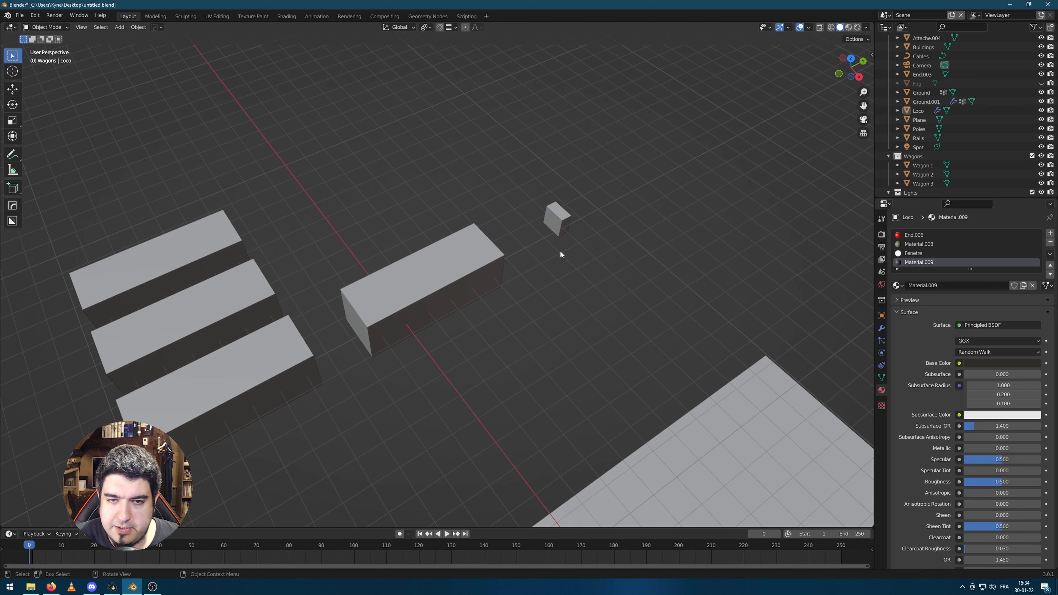
pyautogui.click(557, 228)
pyautogui.press('Tab')
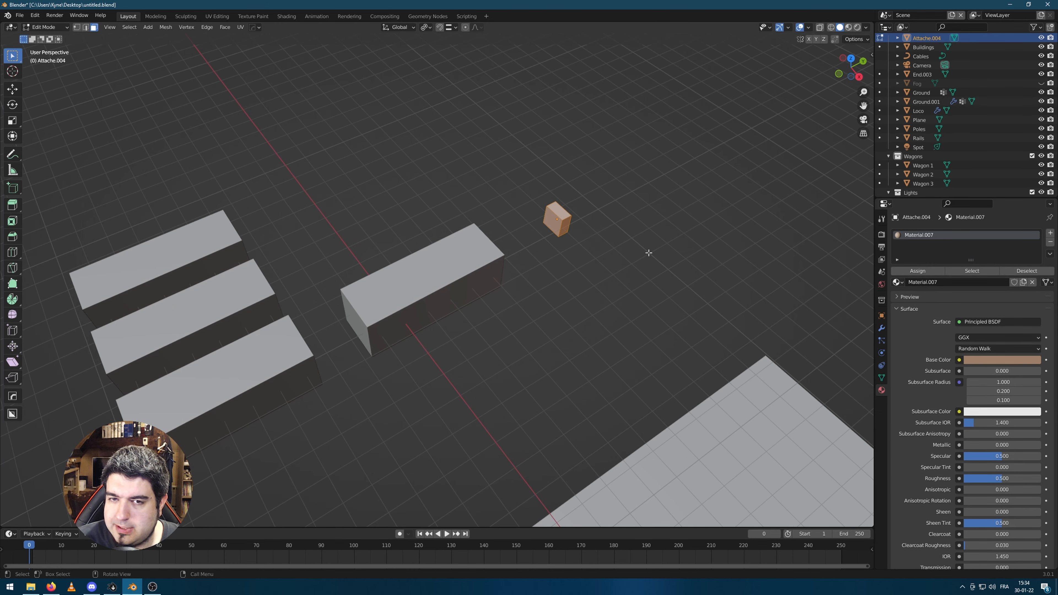
pyautogui.press('Tab')
pyautogui.press('KP_Divide')
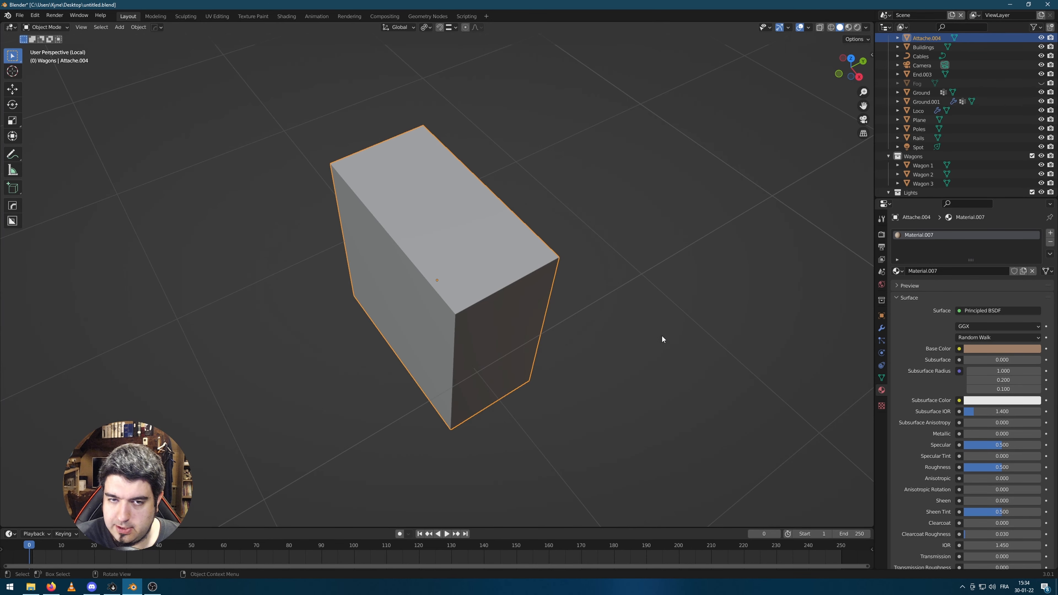
# Bevel the coupling block's two opposite upper edges with 4 segments and a width of about 0.373 m
pyautogui.press('Tab')
pyautogui.moveTo(661, 336); pyautogui.dragTo(675, 304, button='middle')
pyautogui.press('2')
pyautogui.click(537, 208)
pyautogui.moveTo(304, 225); pyautogui.dragTo(534, 291, button='middle')
pyautogui.hotkey('ctrl', 'b')
pyautogui.scroll(3, 741, 362)
pyautogui.click(751, 385)
pyautogui.moveTo(707, 331); pyautogui.dragTo(647, 316, button='middle')
# Add five horizontal loop cuts around the coupling block below its rounded top
pyautogui.hotkey('ctrl', 'r')
pyautogui.scroll(4, 428, 321)
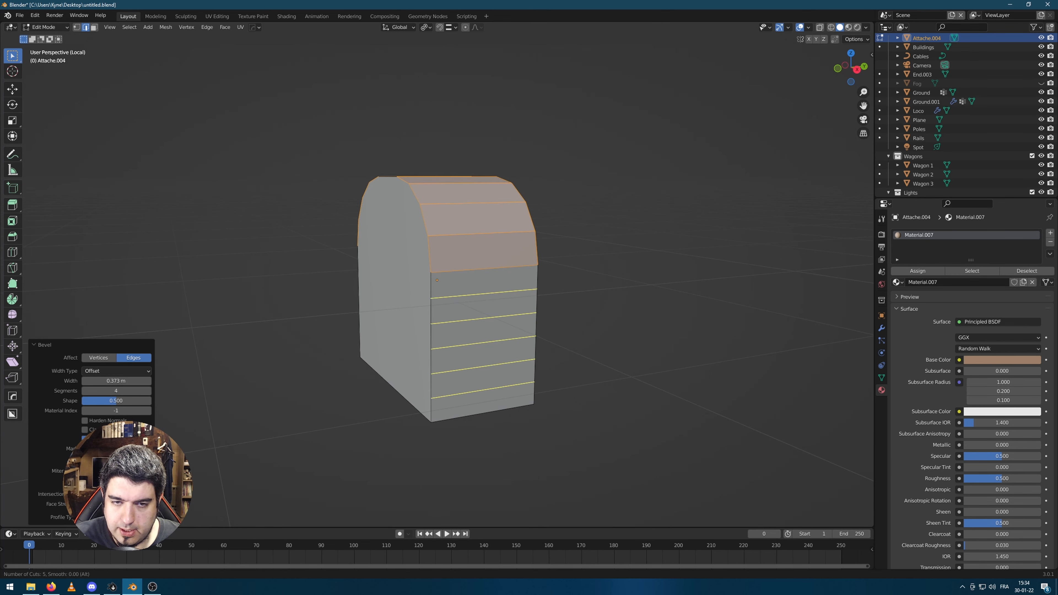
pyautogui.click(433, 321)
# Select three alternating bands on the coupling block's front and extrude them outward along their normals by about 0.04 m
pyautogui.press('3')
pyautogui.click(481, 378)
pyautogui.keyDown('shift'); pyautogui.click(483, 331); pyautogui.keyUp('shift')
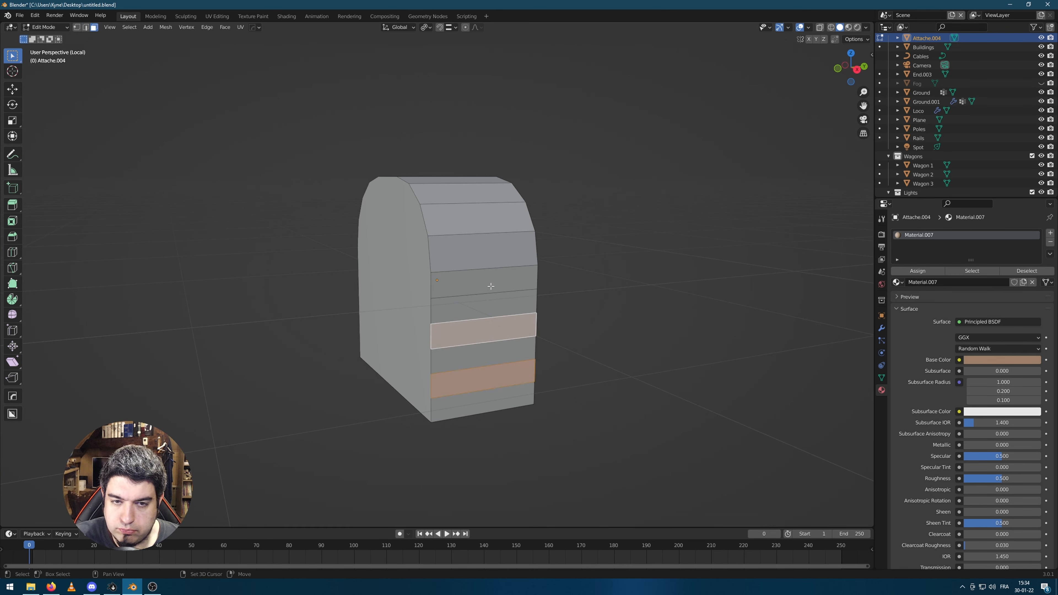
pyautogui.keyDown('shift'); pyautogui.click(491, 286); pyautogui.keyUp('shift')
pyautogui.moveTo(541, 317); pyautogui.dragTo(605, 348, button='middle')
pyautogui.moveTo(694, 334); pyautogui.dragTo(707, 334, button='middle')
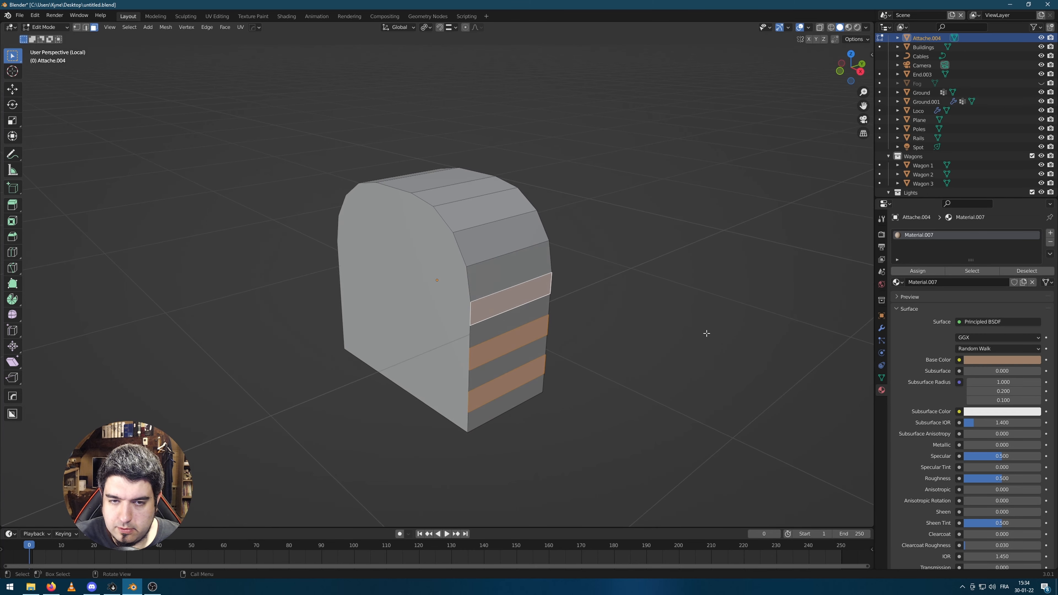
pyautogui.hotkey('alt', 'e')
pyautogui.click(707, 334)
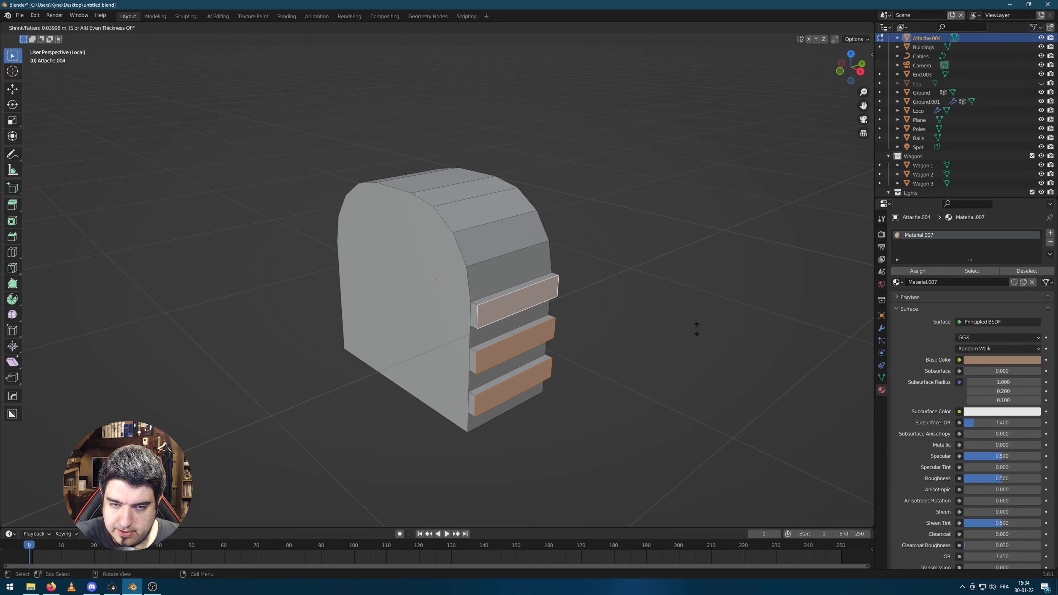
pyautogui.moveTo(709, 314); pyautogui.dragTo(700, 314, button='middle')
pyautogui.click(696, 314)
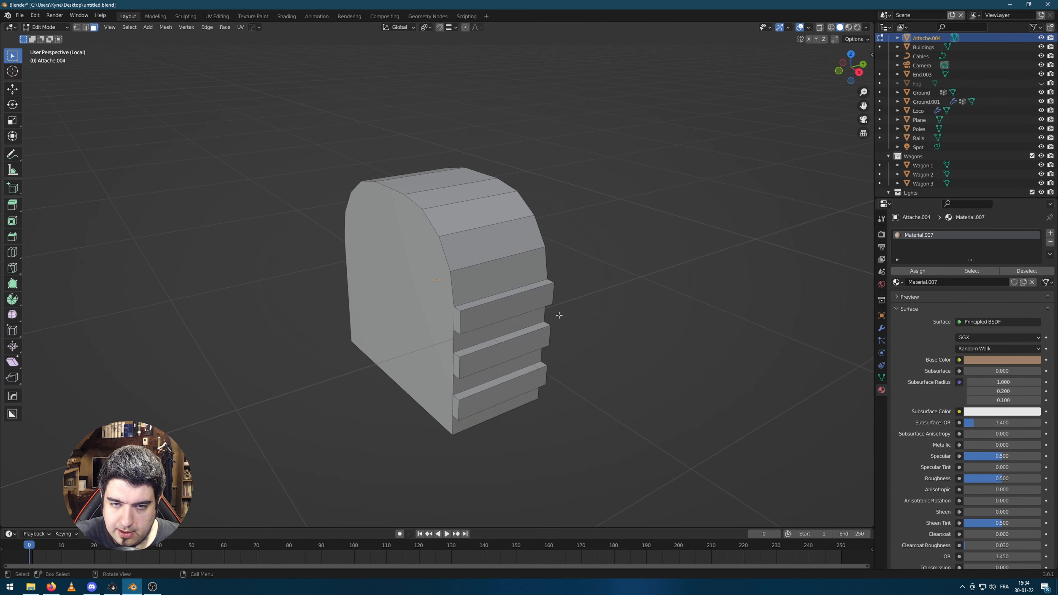
# Add two evenly spaced vertical loop cuts across the block's front and rounded top
pyautogui.hotkey('ctrl', 'r')
pyautogui.scroll(1, 520, 303)
pyautogui.click(519, 302)
pyautogui.rightClick(519, 302)
# Try to move only the middle face between the upper two protruding bars outward along X by about 0.044 m
pyautogui.press('3')
pyautogui.click(508, 307)
pyautogui.moveTo(573, 312)
pyautogui.mouseDown(button='middle')
pyautogui.moveTo(579, 303)
pyautogui.moveTo(560, 302)
pyautogui.mouseUp(button='middle')
pyautogui.moveTo(485, 326); pyautogui.dragTo(548, 323, button='middle')
pyautogui.press('g')
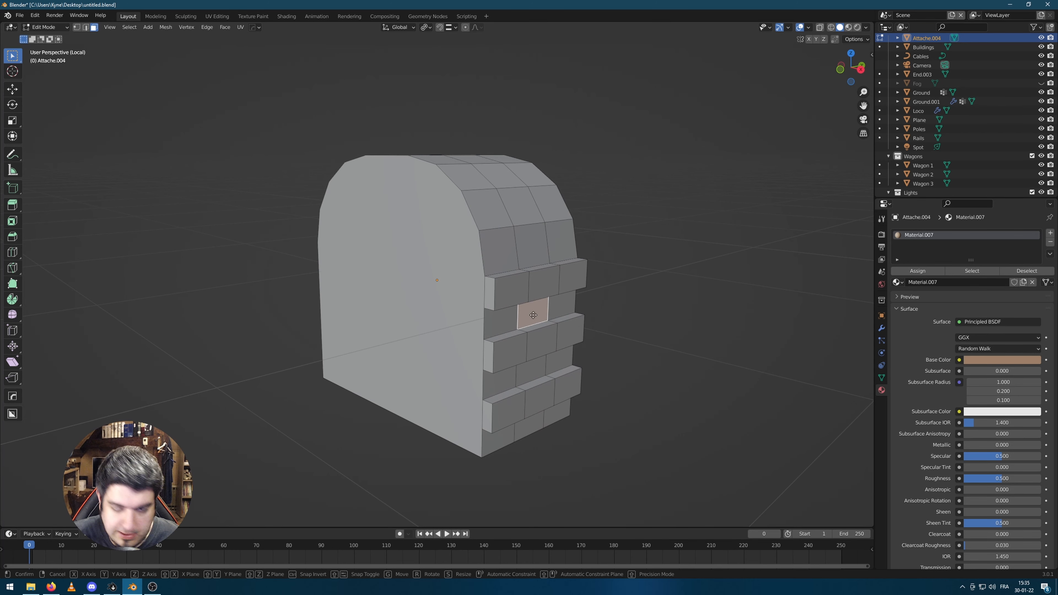
pyautogui.press('x')
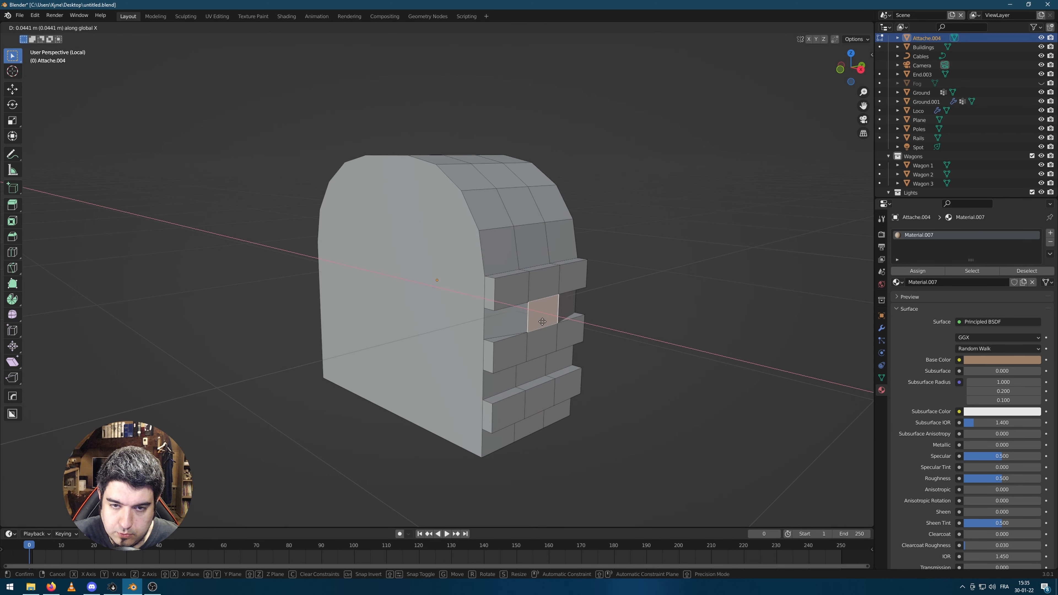
pyautogui.click(542, 320)
pyautogui.click(681, 366)
pyautogui.moveTo(676, 337); pyautogui.dragTo(649, 329, button='middle')
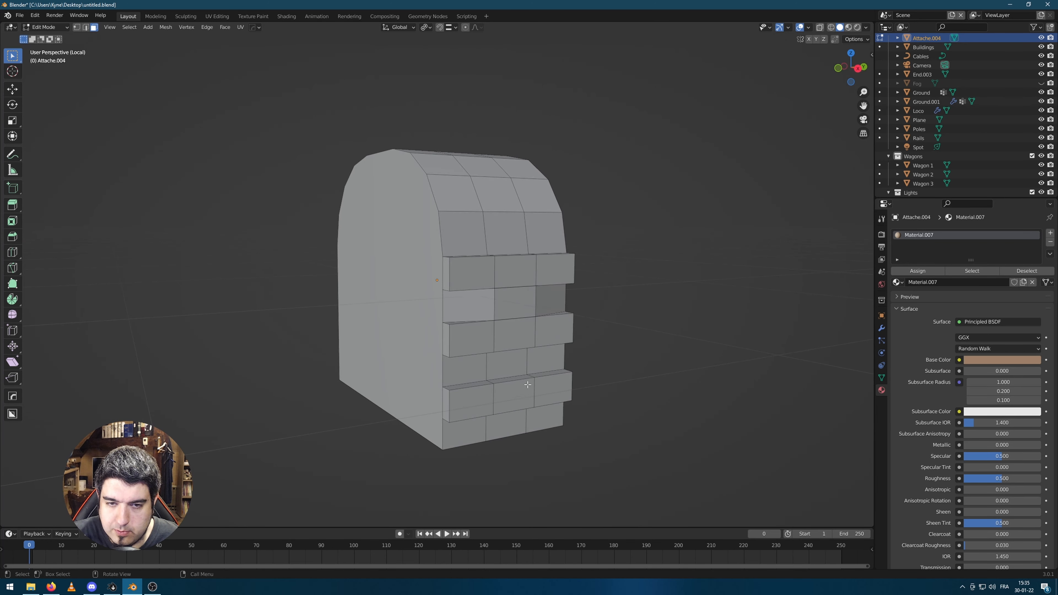
pyautogui.click(512, 366)
pyautogui.hotkey('ctrl', 'z')
# Move the two middle faces between the three protruding bars outward along X by about 0.043 m
pyautogui.click(515, 303)
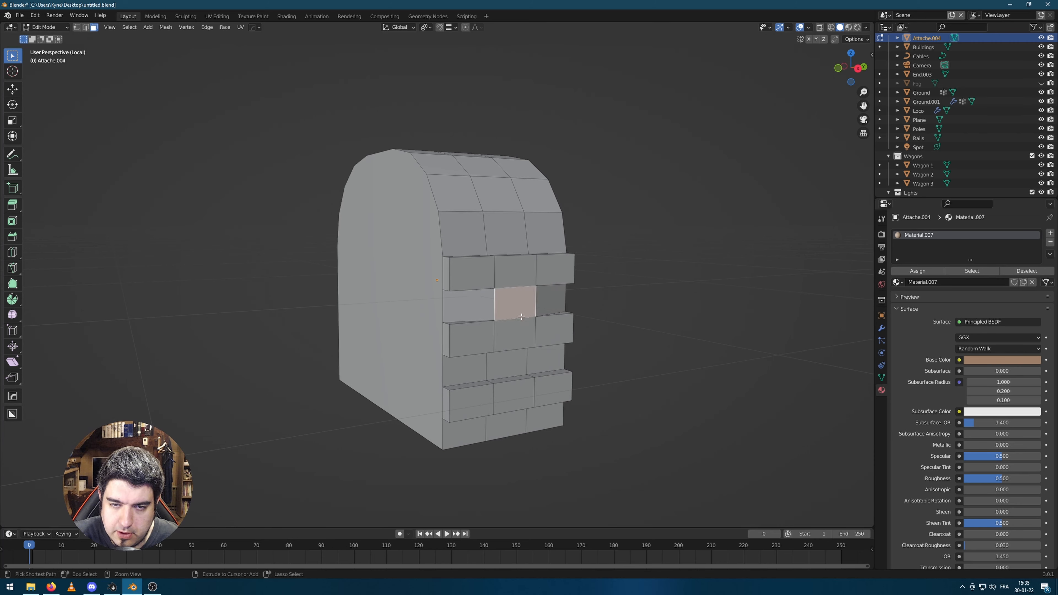
pyautogui.keyDown('shift'); pyautogui.click(507, 364); pyautogui.keyUp('shift')
pyautogui.moveTo(506, 364); pyautogui.dragTo(530, 342, button='middle')
pyautogui.press('g')
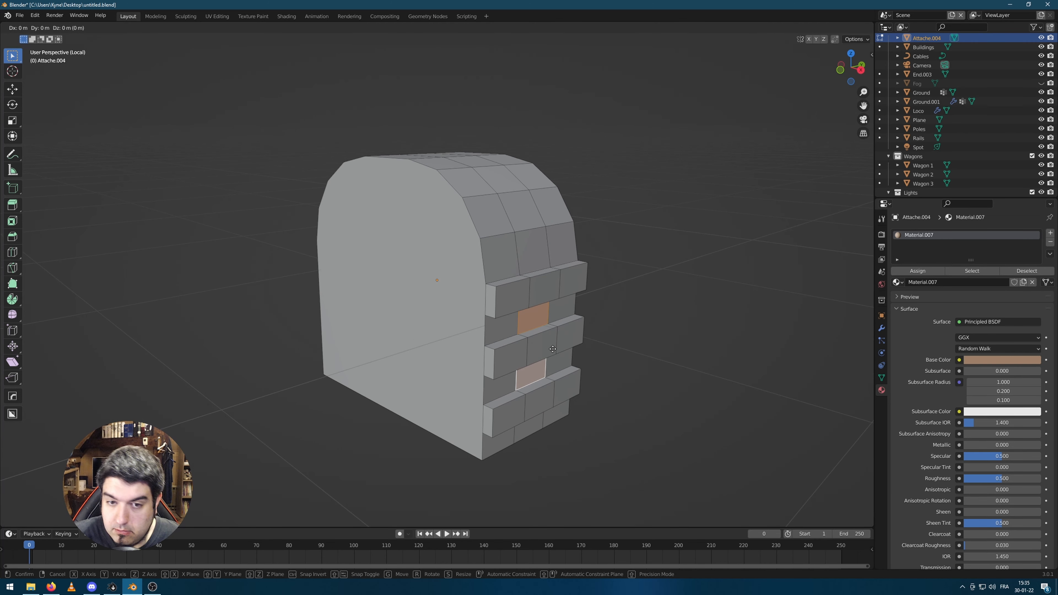
pyautogui.press('x')
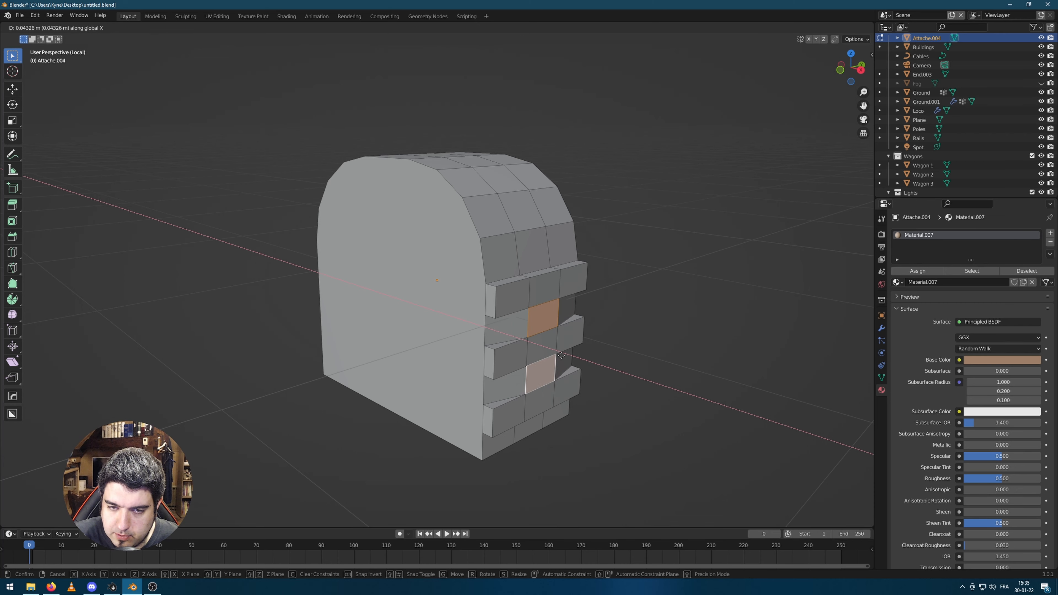
pyautogui.click(562, 355)
pyautogui.click(654, 352)
pyautogui.moveTo(655, 353); pyautogui.dragTo(623, 337, button='middle')
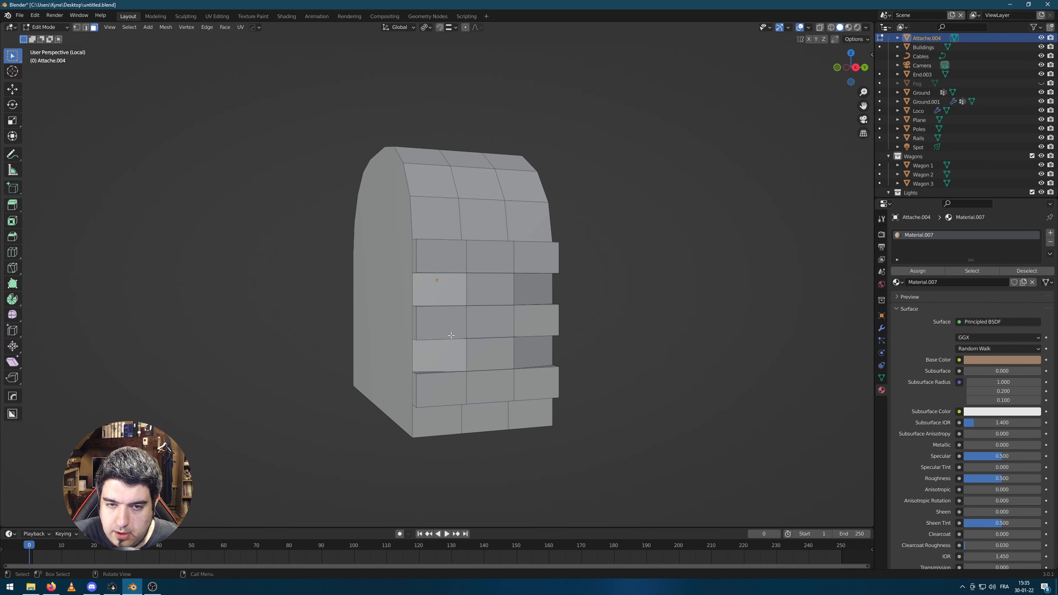
# Select the centre face of the middle protruding bar and narrow it along Y
pyautogui.scroll(2, 623, 337)
pyautogui.click(532, 345)
pyautogui.press('s')
pyautogui.press('x')
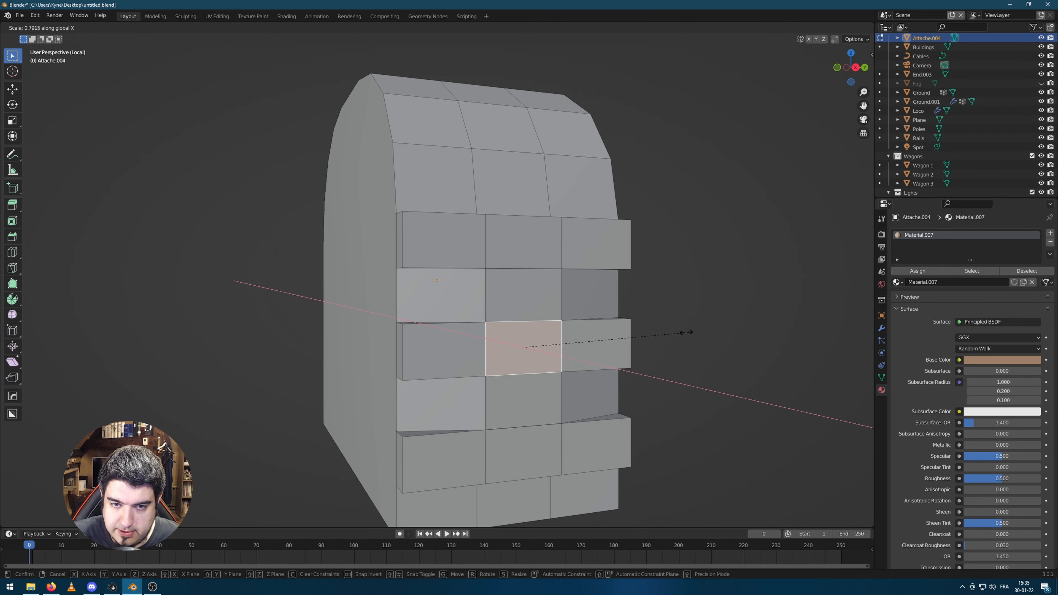
pyautogui.click(690, 337)
pyautogui.rightClick(704, 333)
pyautogui.press('s')
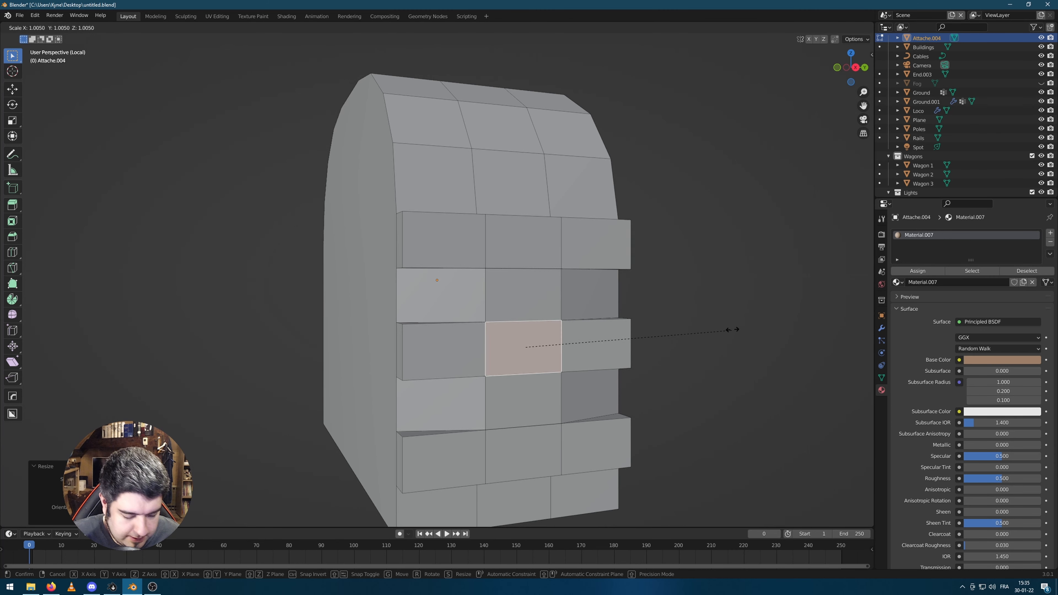
pyautogui.press('y')
pyautogui.click(685, 327)
# Inset the middle bar's centre face and extrude it inward by about 0.023 m
pyautogui.moveTo(685, 328); pyautogui.dragTo(747, 348, button='middle')
pyautogui.press('i')
pyautogui.click(740, 331)
pyautogui.press('e')
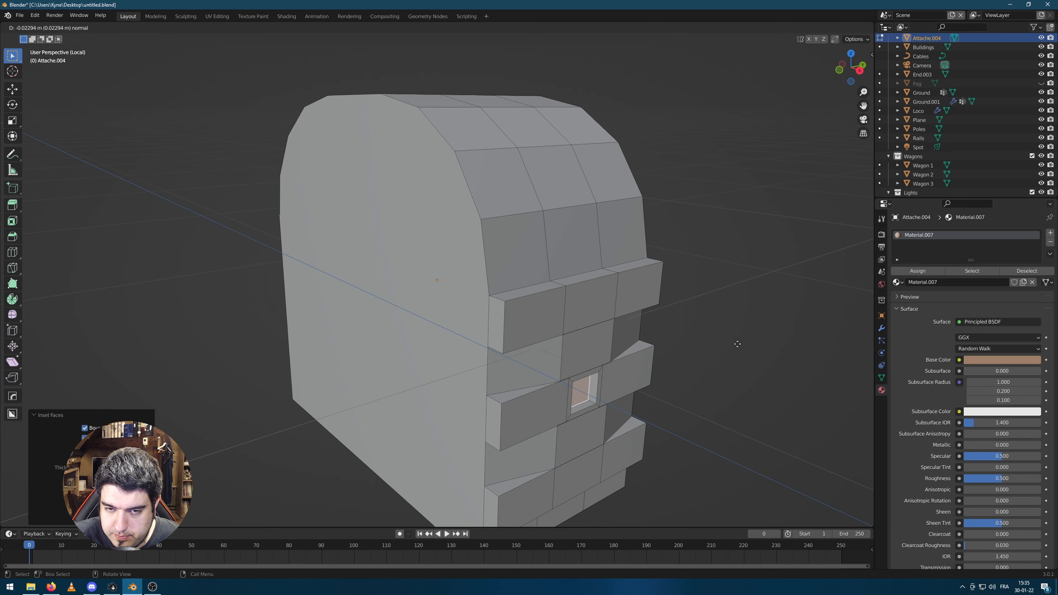
pyautogui.click(735, 342)
# Add a second material slot with the existing Fenetre material, assign it to the recessed face, and preview the block
pyautogui.click(1050, 233)
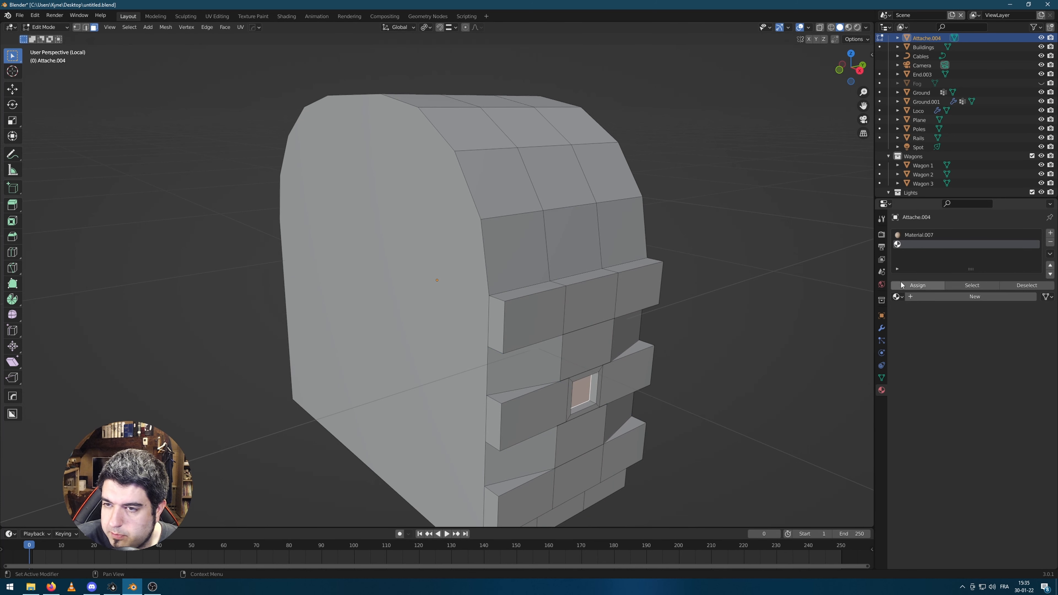
pyautogui.click(897, 296)
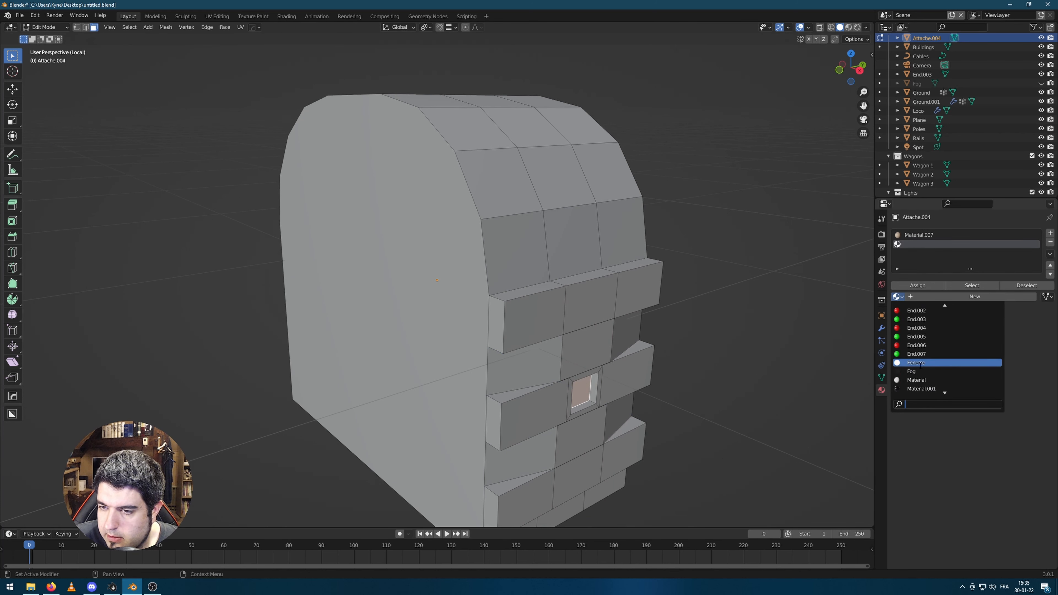
pyautogui.click(915, 388)
pyautogui.scroll(-1, 793, 187)
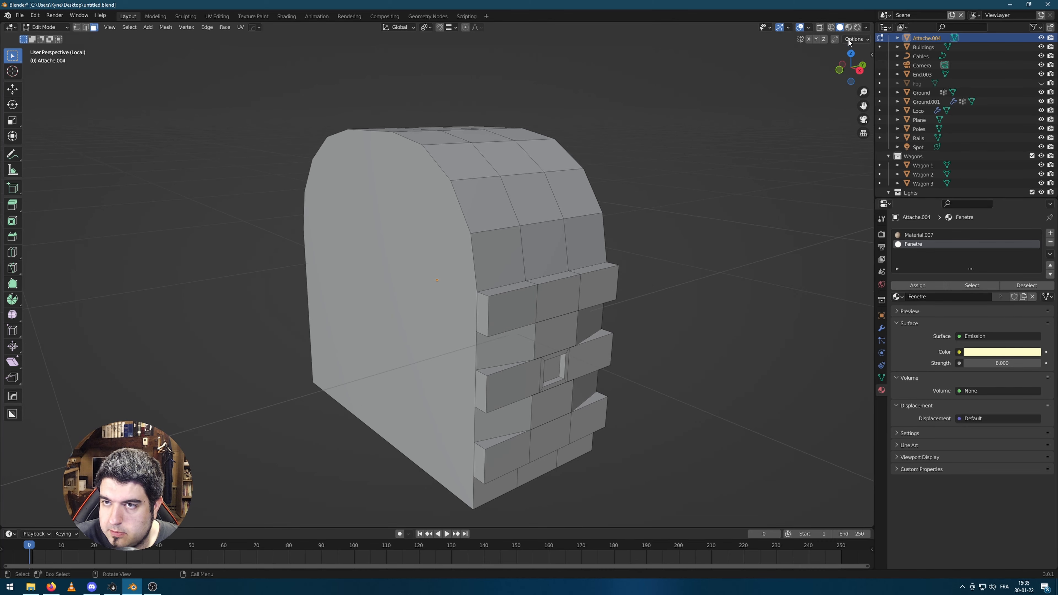
pyautogui.click(847, 27)
pyautogui.moveTo(762, 262); pyautogui.dragTo(747, 281, button='middle')
pyautogui.press('Tab')
pyautogui.scroll(1, 554, 267)
pyautogui.scroll(-1, 553, 266)
pyautogui.click(840, 27)
# Inset the two outer faces on the front curve above the bars and extrude them inward by about 0.017 m
pyautogui.press('Tab')
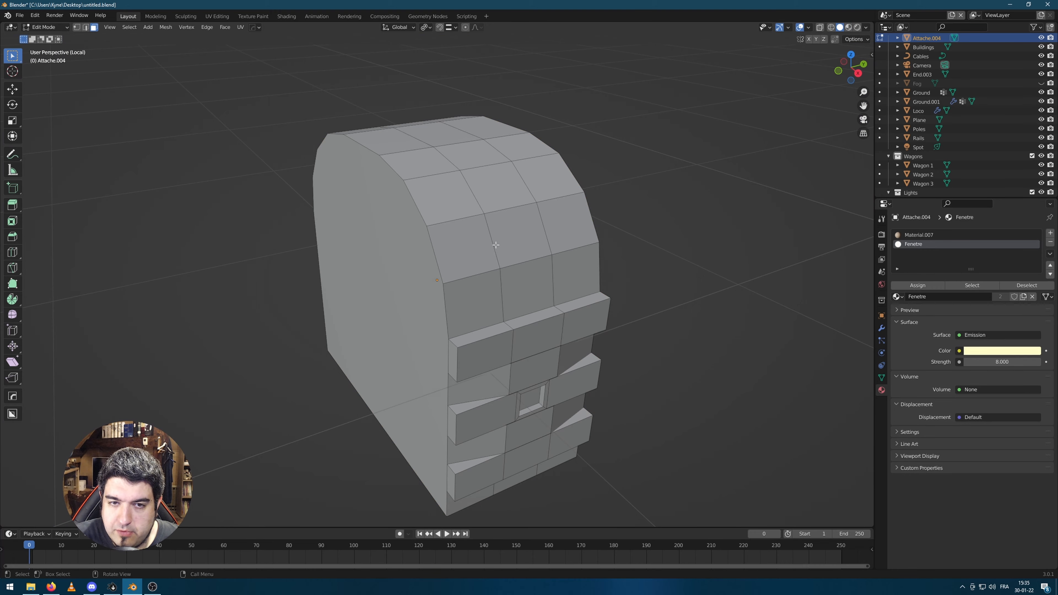
pyautogui.keyDown('shift'); pyautogui.click(571, 227); pyautogui.keyUp('shift')
pyautogui.press('i')
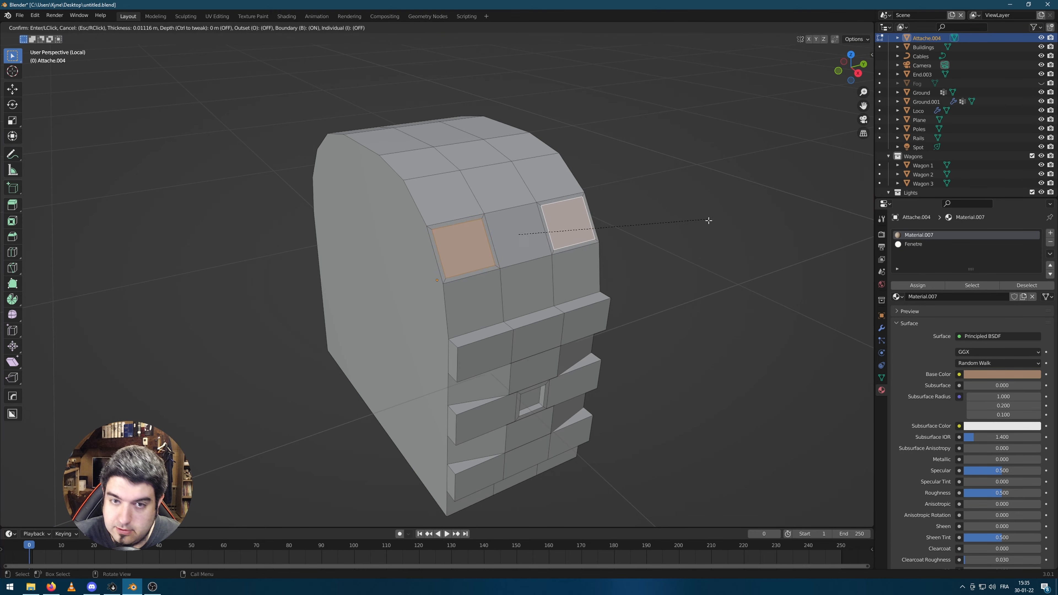
pyautogui.click(710, 217)
pyautogui.moveTo(737, 220); pyautogui.dragTo(737, 224, button='middle')
pyautogui.press('e')
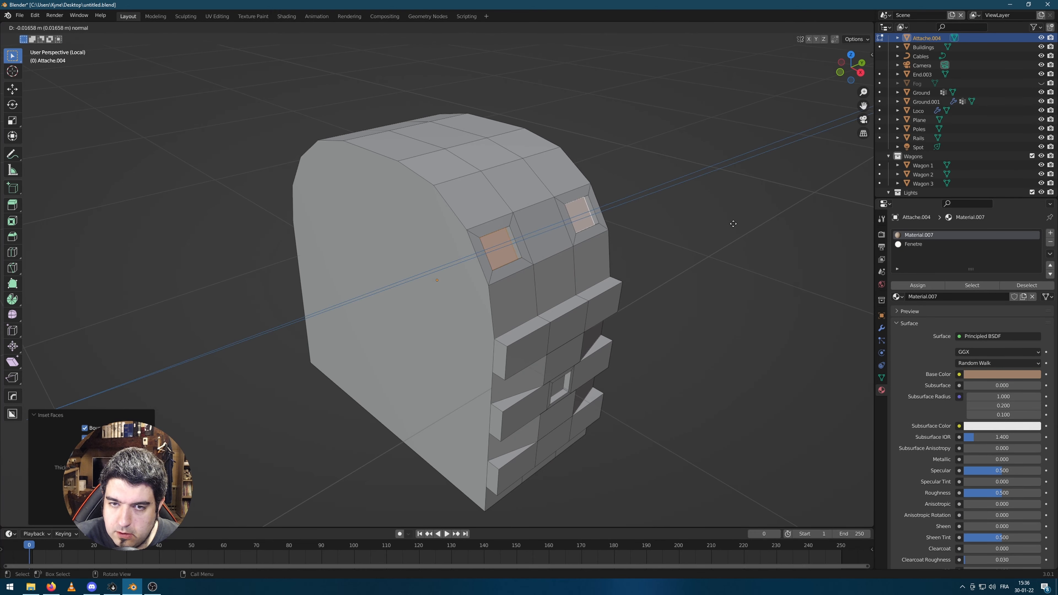
pyautogui.click(735, 227)
# Assign the Fenetre material to the two recessed upper faces and return to Object Mode
pyautogui.click(911, 245)
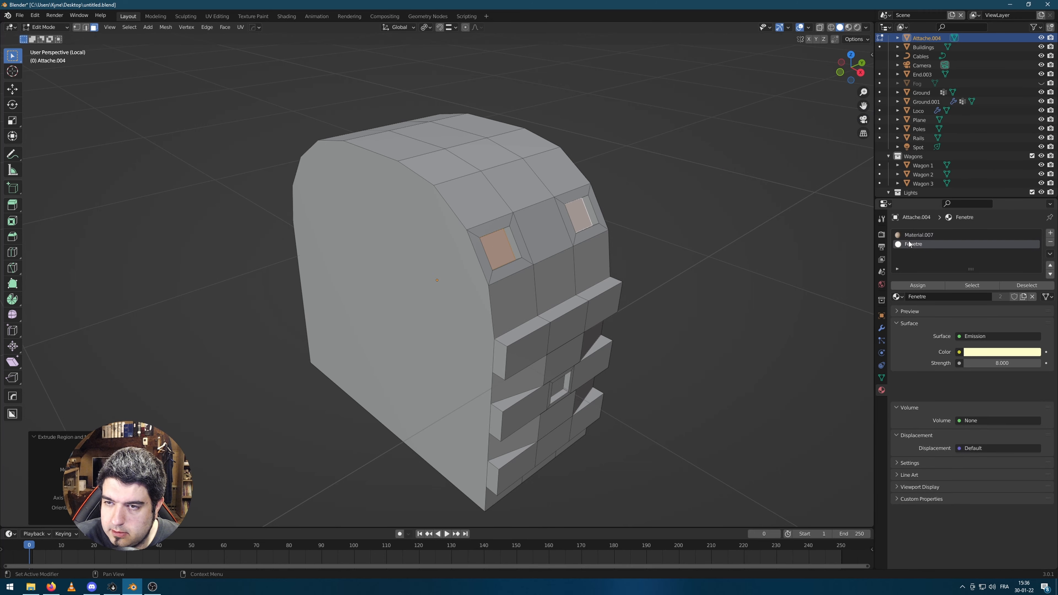
pyautogui.click(917, 285)
pyautogui.press('Tab')
pyautogui.scroll(-3, 761, 249)
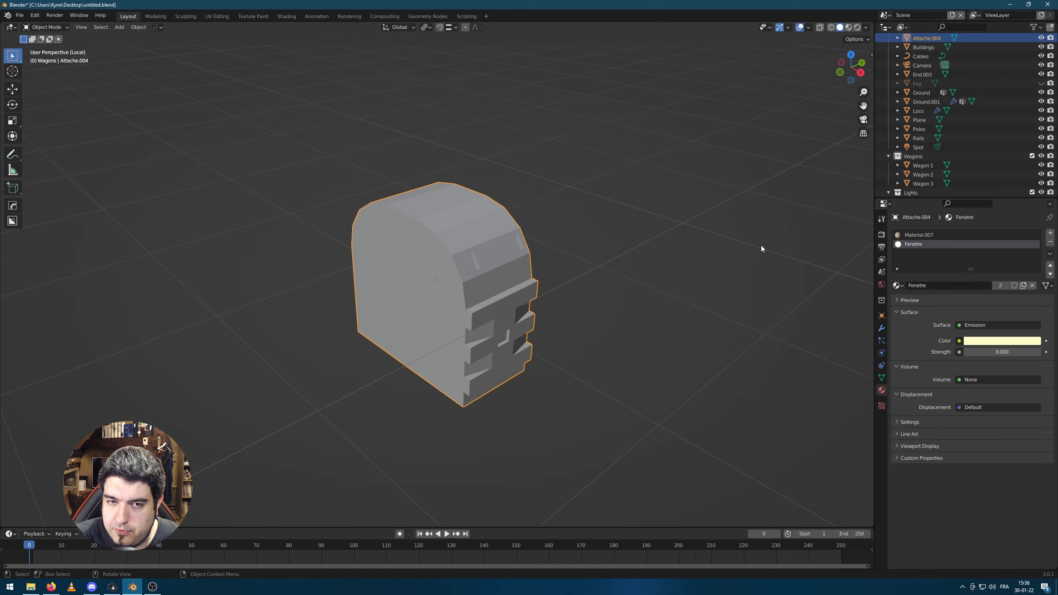
# Show the block in material preview with the scene world turned off
pyautogui.click(850, 28)
pyautogui.moveTo(610, 312)
pyautogui.mouseDown(button='middle')
pyautogui.moveTo(533, 293)
pyautogui.moveTo(696, 206)
pyautogui.mouseUp(button='middle')
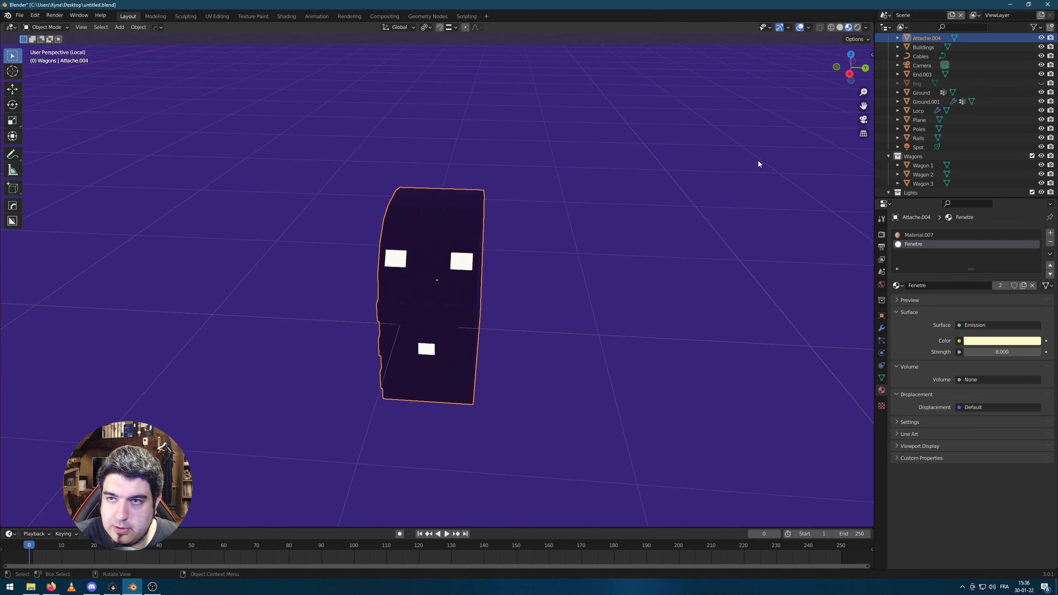
pyautogui.click(866, 28)
pyautogui.click(813, 82)
pyautogui.moveTo(557, 223); pyautogui.dragTo(598, 217, button='middle')
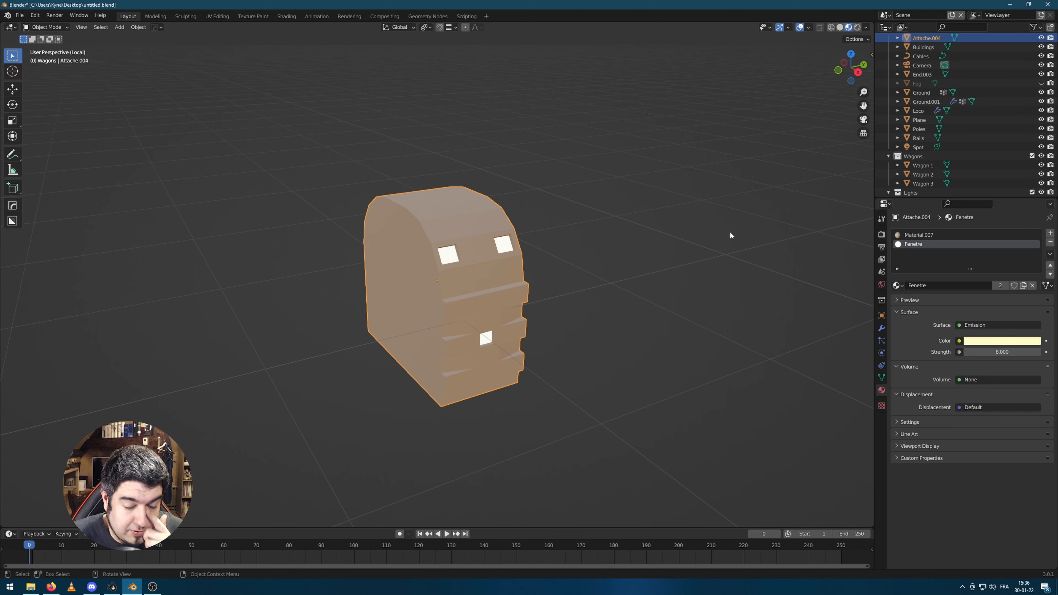
# Check the world background colour, deselect the coupling block, and examine its shape and glowing faces from several angles
pyautogui.click(881, 285)
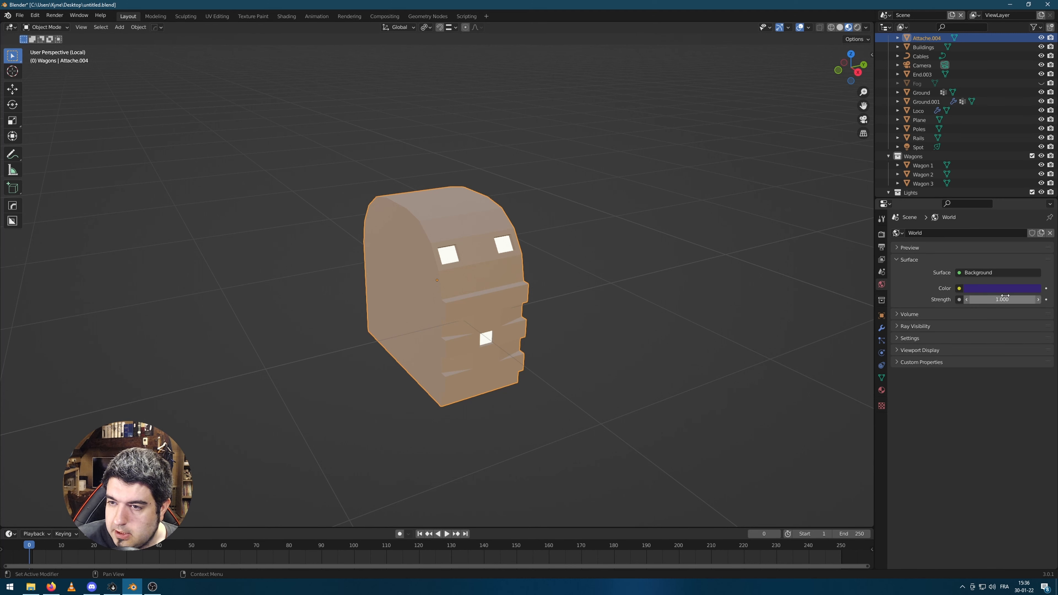
pyautogui.click(1000, 288)
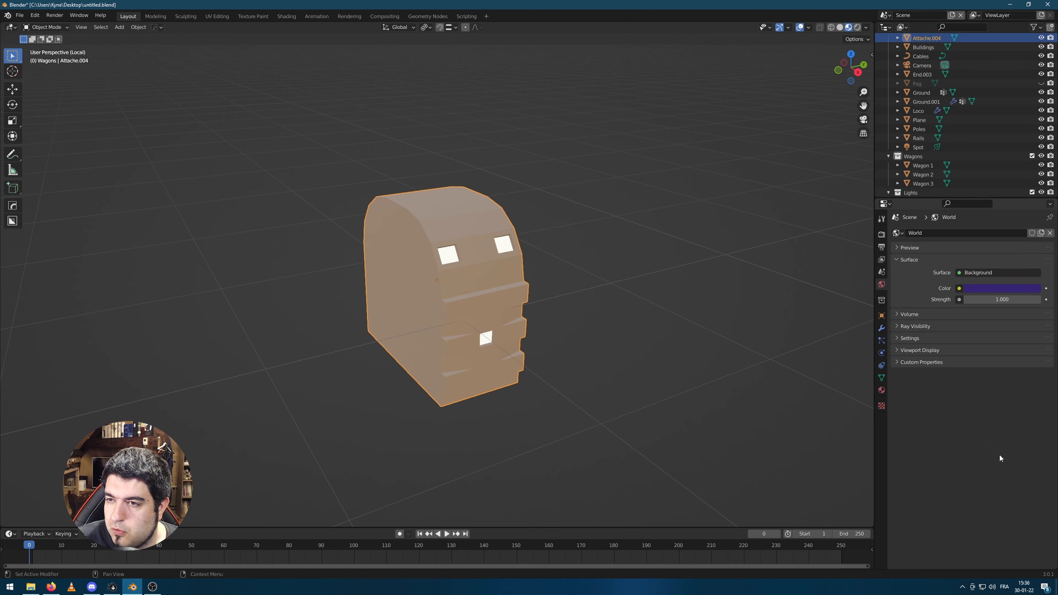
pyautogui.click(691, 289)
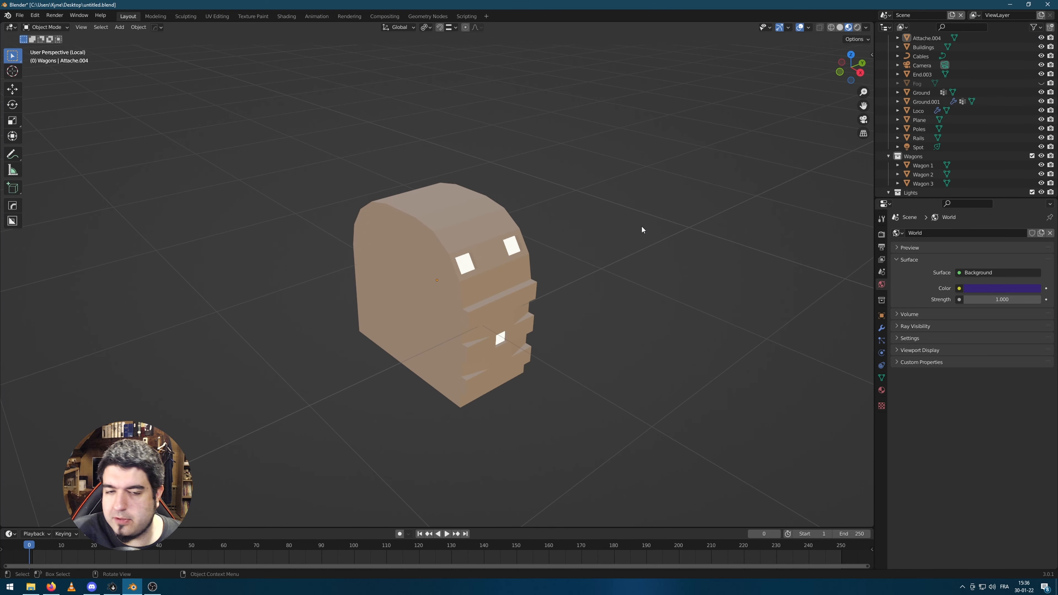
pyautogui.moveTo(642, 225); pyautogui.dragTo(703, 214, button='middle')
pyautogui.scroll(3, 571, 275)
pyautogui.scroll(-1, 602, 288)
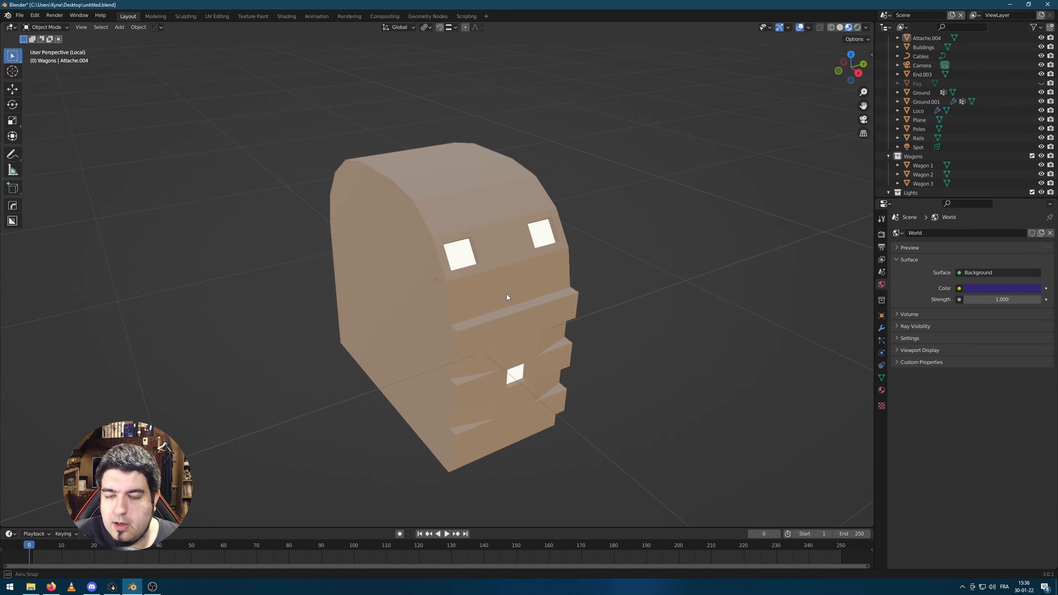
pyautogui.moveTo(506, 295)
pyautogui.mouseDown(button='middle')
pyautogui.moveTo(515, 265)
pyautogui.moveTo(493, 291)
pyautogui.mouseUp(button='middle')
pyautogui.moveTo(580, 290); pyautogui.dragTo(458, 217, button='middle')
# Extrude the strip of three faces across the crown of the coupling block upward by about 0.028 m
pyautogui.press('Tab')
pyautogui.click(445, 225)
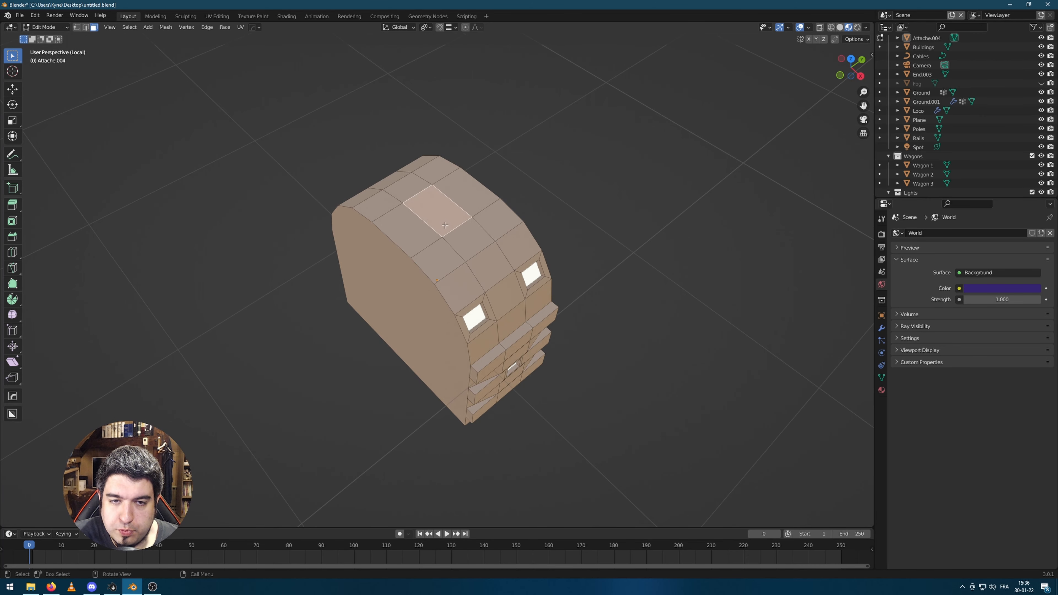
pyautogui.keyDown('shift'); pyautogui.click(472, 201); pyautogui.keyUp('shift')
pyautogui.keyDown('shift'); pyautogui.click(412, 235); pyautogui.keyUp('shift')
pyautogui.moveTo(531, 271); pyautogui.dragTo(566, 264, button='middle')
pyautogui.press('e')
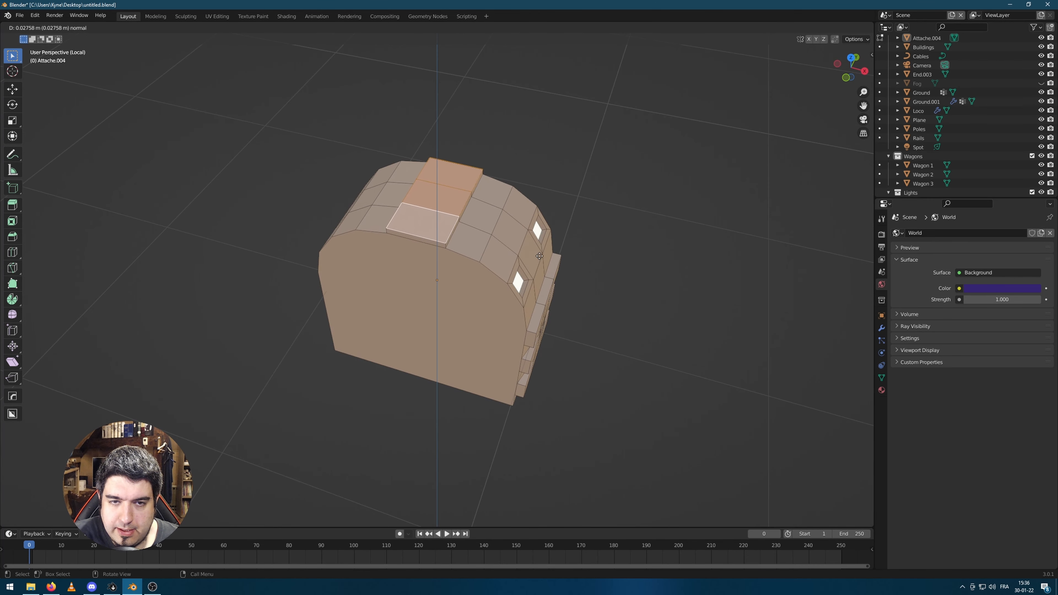
pyautogui.click(573, 257)
pyautogui.press('Tab')
pyautogui.moveTo(731, 315); pyautogui.dragTo(691, 290, button='middle')
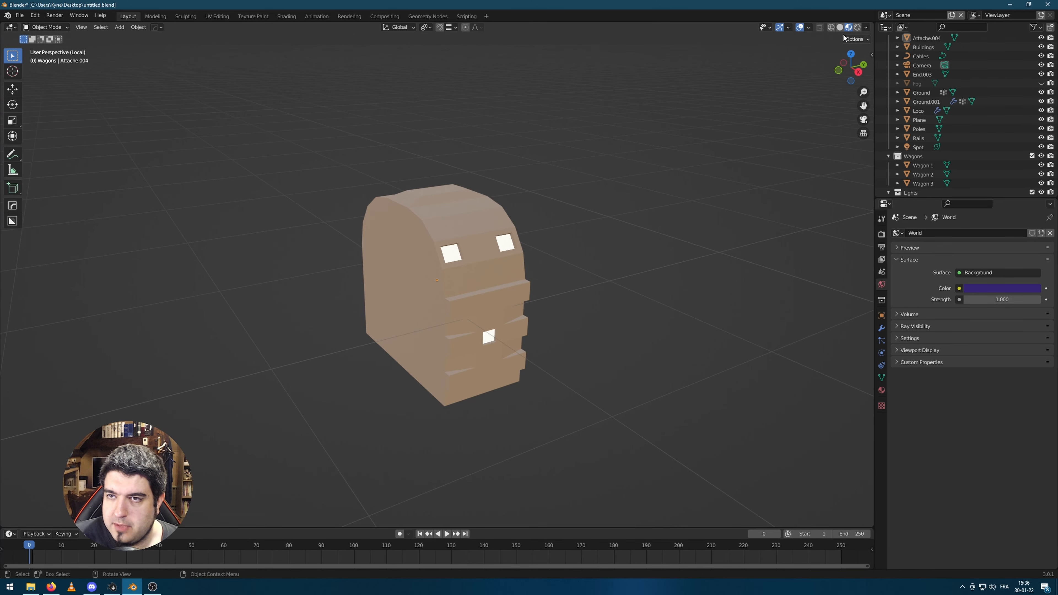
# Bring the whole scene back from the coupling block's isolated view and select the dark blue wagon
pyautogui.press('KP_Divide')
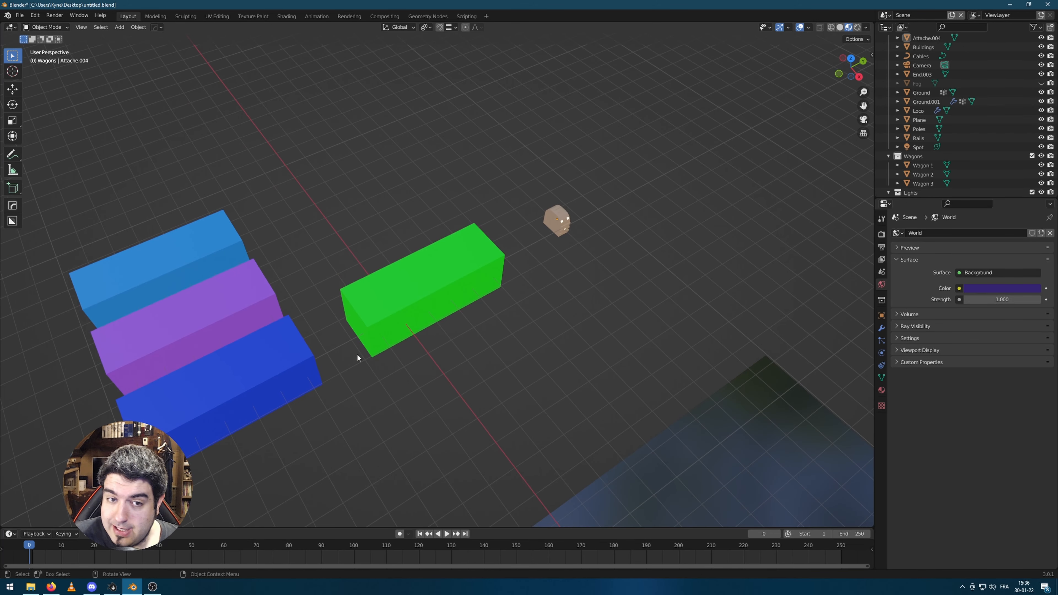
pyautogui.moveTo(357, 355); pyautogui.dragTo(266, 329, button='middle')
pyautogui.keyDown('shift'); pyautogui.moveTo(465, 341); pyautogui.dragTo(544, 309, button='middle'); pyautogui.keyUp('shift')
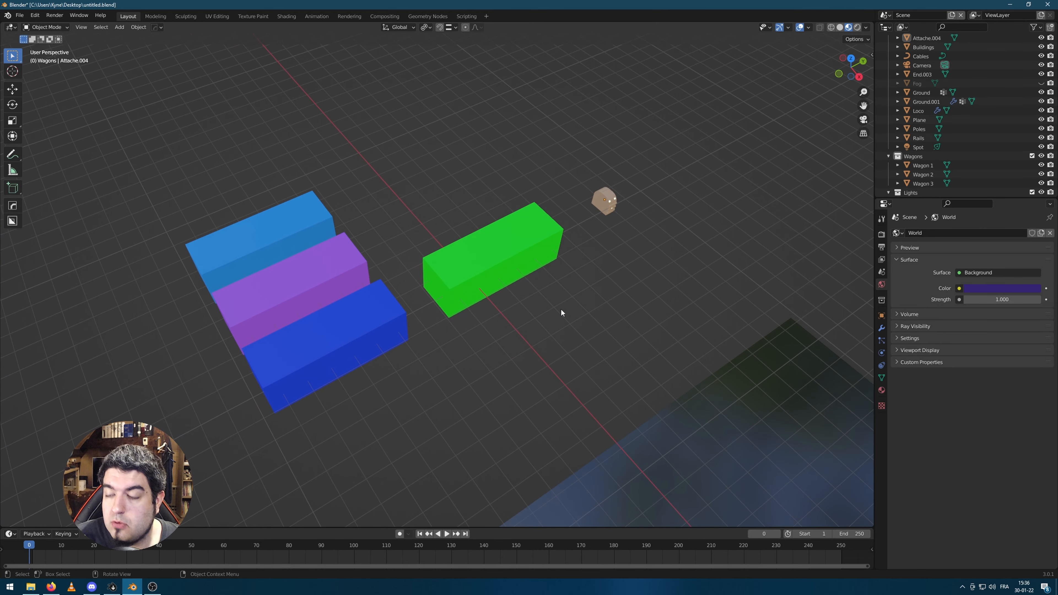
pyautogui.scroll(1, 561, 308)
pyautogui.click(284, 370)
pyautogui.keyDown('shift'); pyautogui.moveTo(348, 376); pyautogui.dragTo(540, 299, button='middle'); pyautogui.keyUp('shift')
pyautogui.scroll(1, 562, 309)
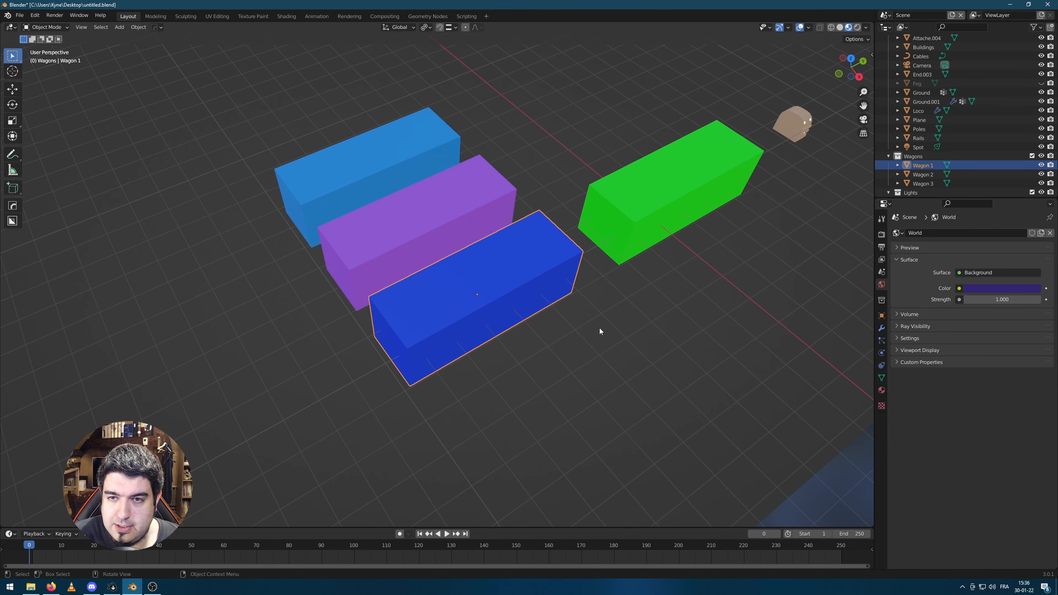
# Isolate the dark blue wagon in local view, in Object Mode
pyautogui.press('Tab')
pyautogui.scroll(2, 648, 342)
pyautogui.moveTo(657, 363); pyautogui.dragTo(648, 325, button='middle')
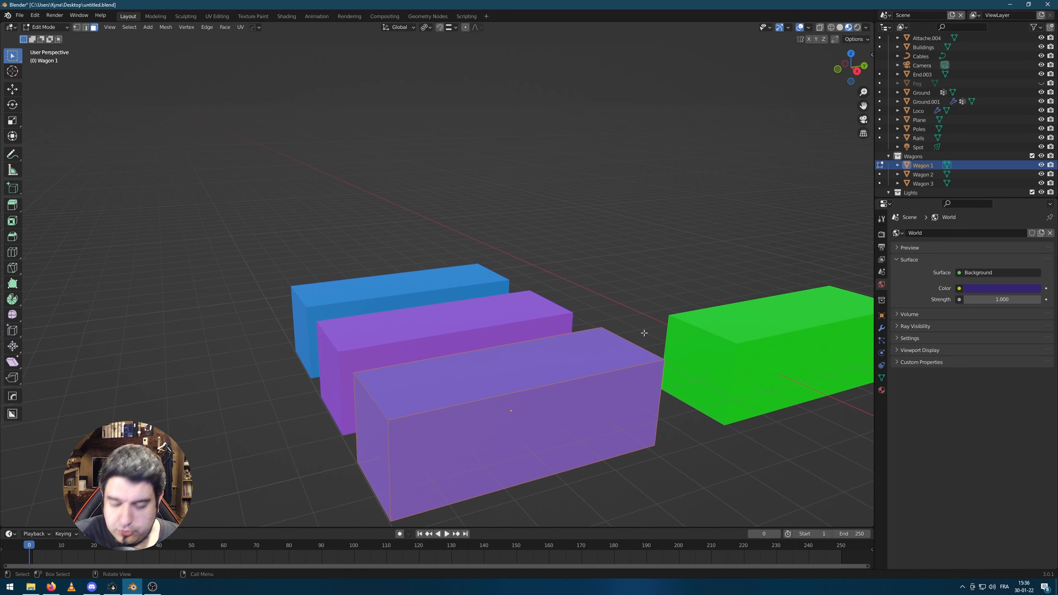
pyautogui.press('Tab')
pyautogui.press('KP_Divide')
pyautogui.scroll(1, 498, 316)
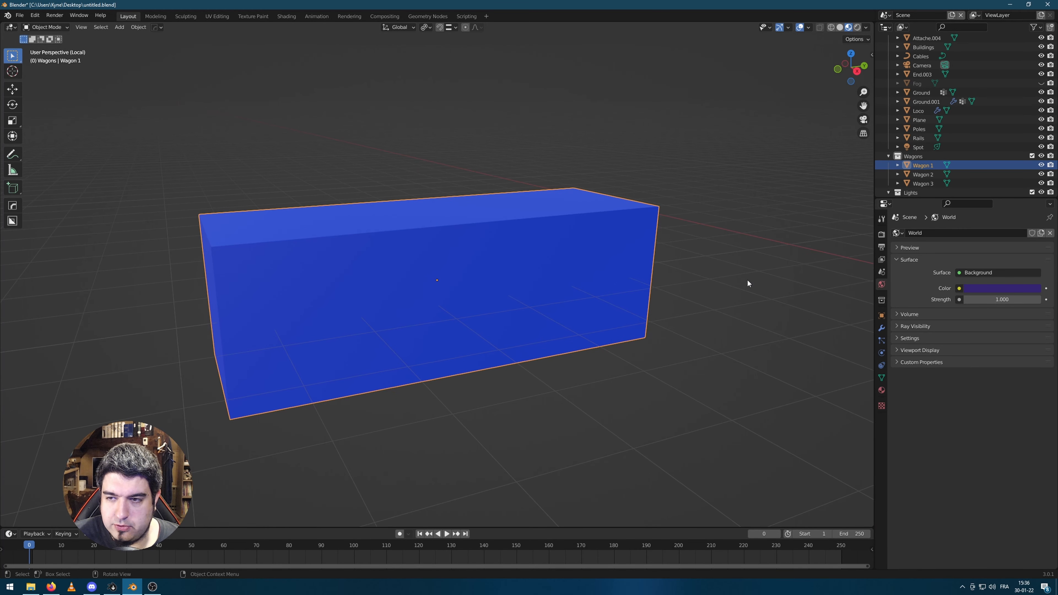
# Replace the wagon's blue material with the existing dark Wagon.011 material
pyautogui.click(881, 390)
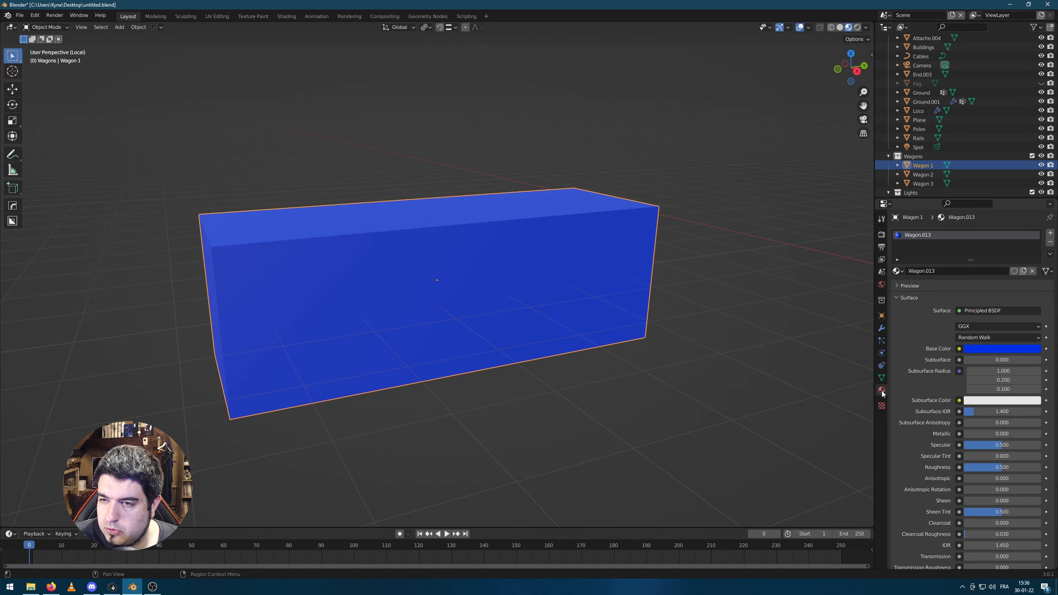
pyautogui.click(898, 271)
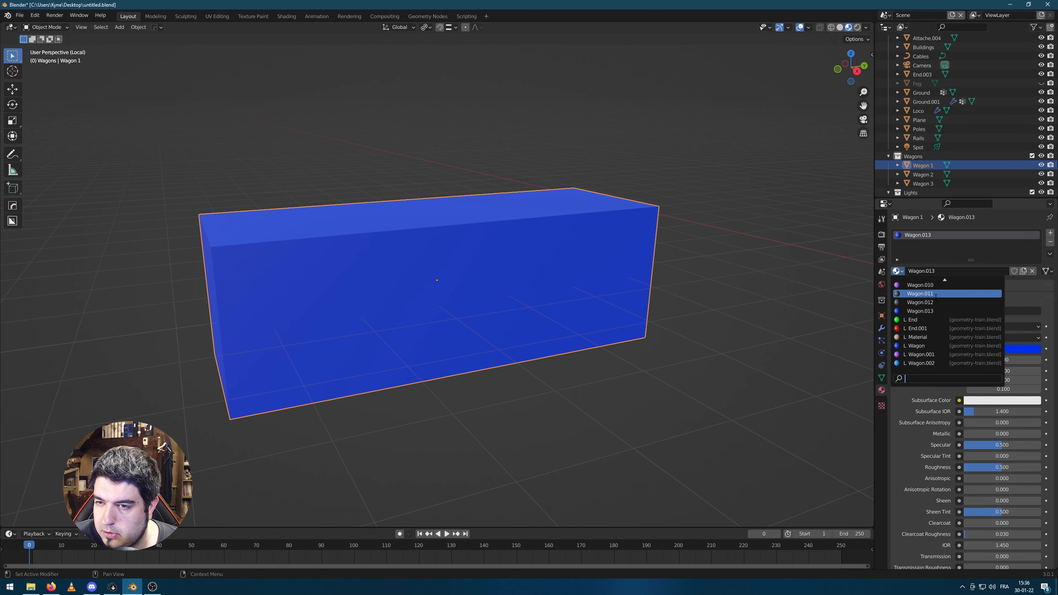
pyautogui.click(916, 294)
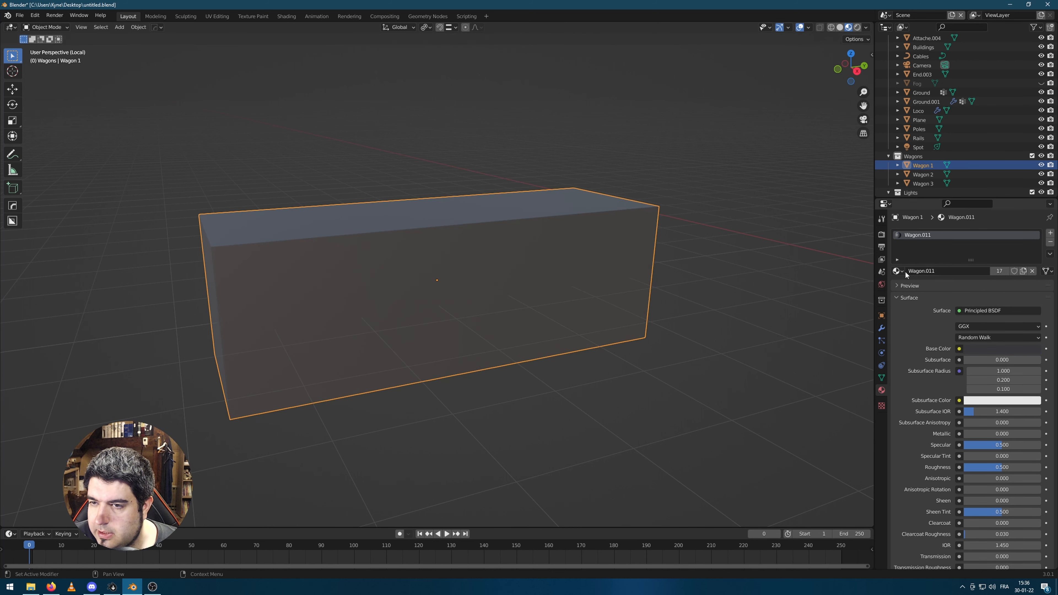
pyautogui.moveTo(683, 304)
pyautogui.mouseDown(button='middle')
pyautogui.moveTo(581, 260)
pyautogui.moveTo(576, 276)
pyautogui.moveTo(647, 286)
pyautogui.mouseUp(button='middle')
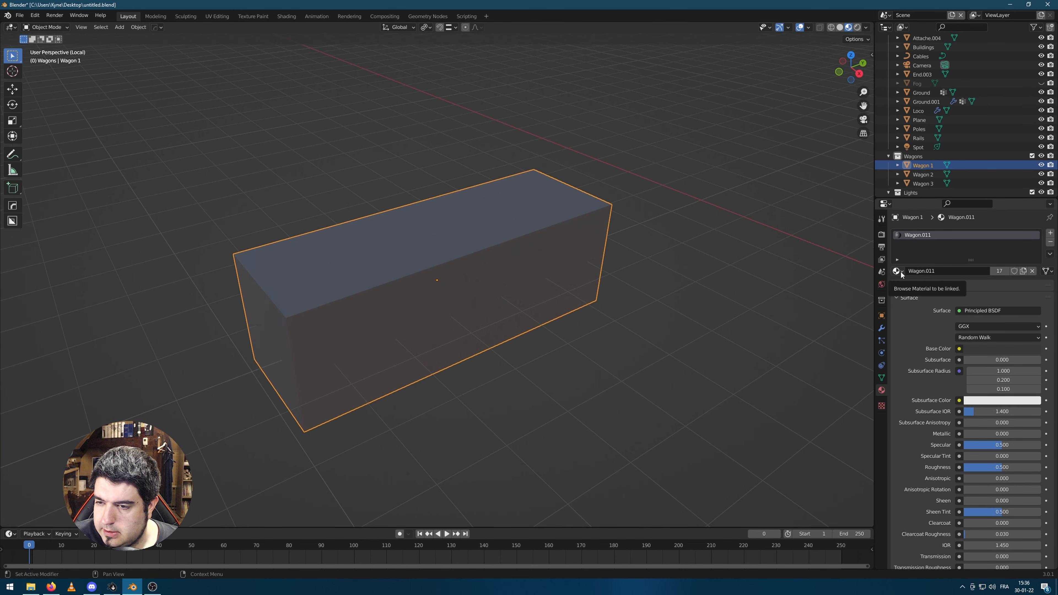
pyautogui.scroll(1, 568, 331)
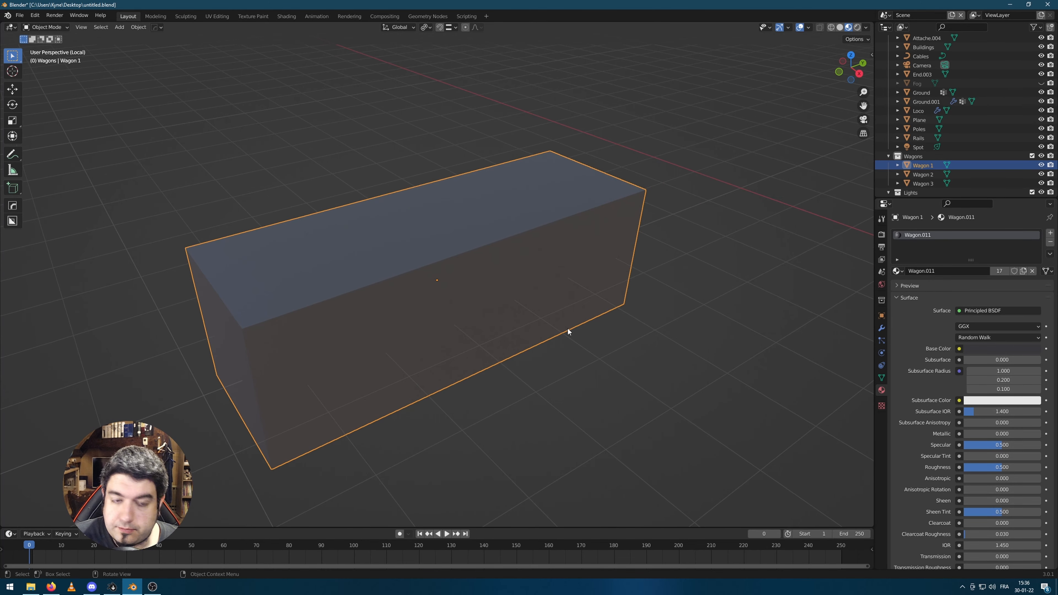
pyautogui.moveTo(568, 332); pyautogui.dragTo(567, 338, button='middle')
# In Edit Mode, add two evenly spaced loop cuts that divide the wagon's length into three sections
pyautogui.press('Tab')
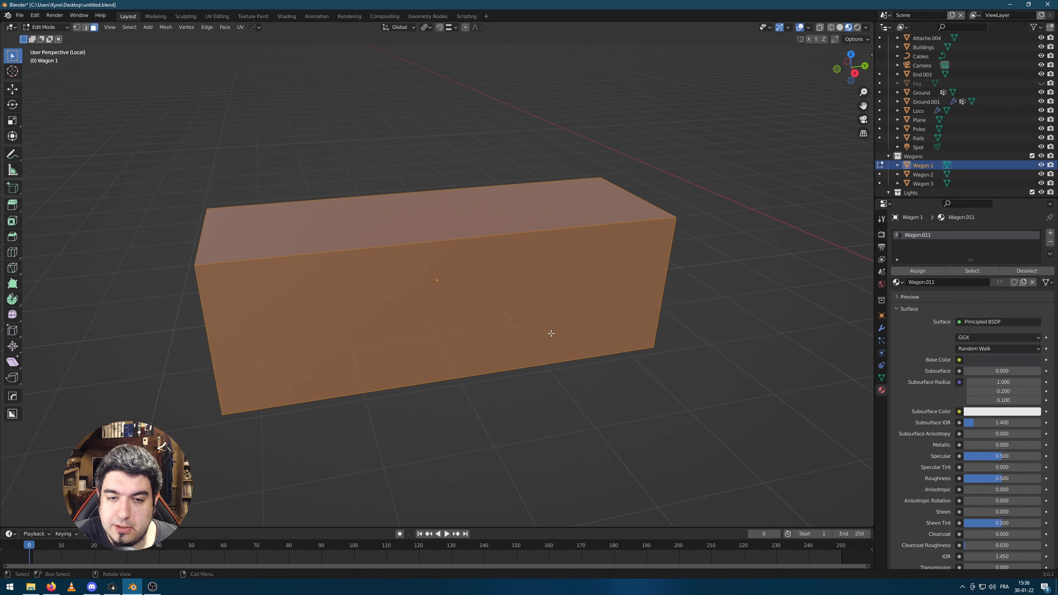
pyautogui.hotkey('ctrl', 'r')
pyautogui.scroll(1, 432, 243)
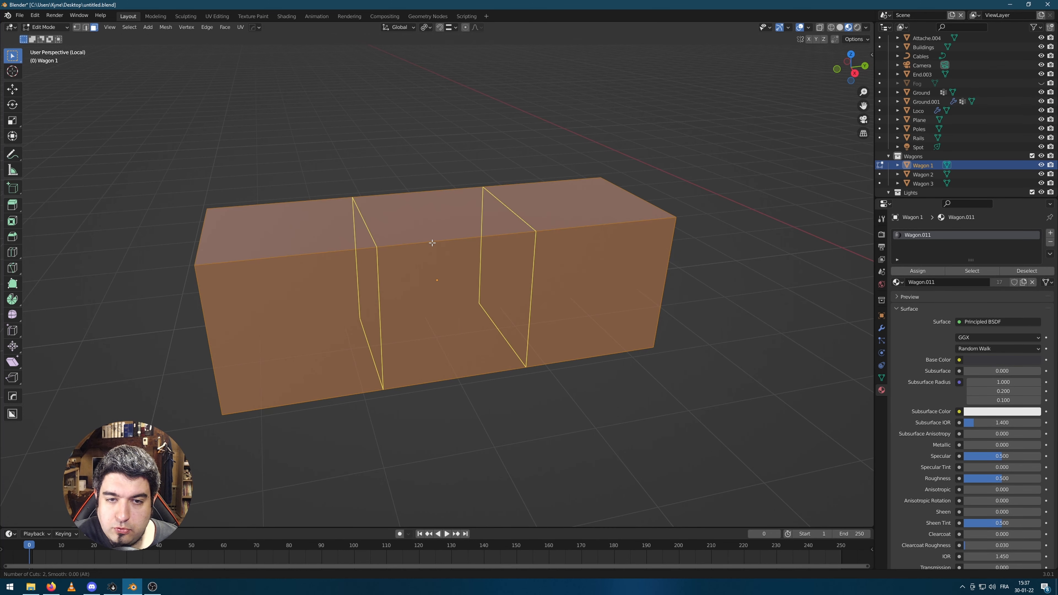
pyautogui.click(432, 243)
pyautogui.rightClick(432, 243)
pyautogui.click(776, 375)
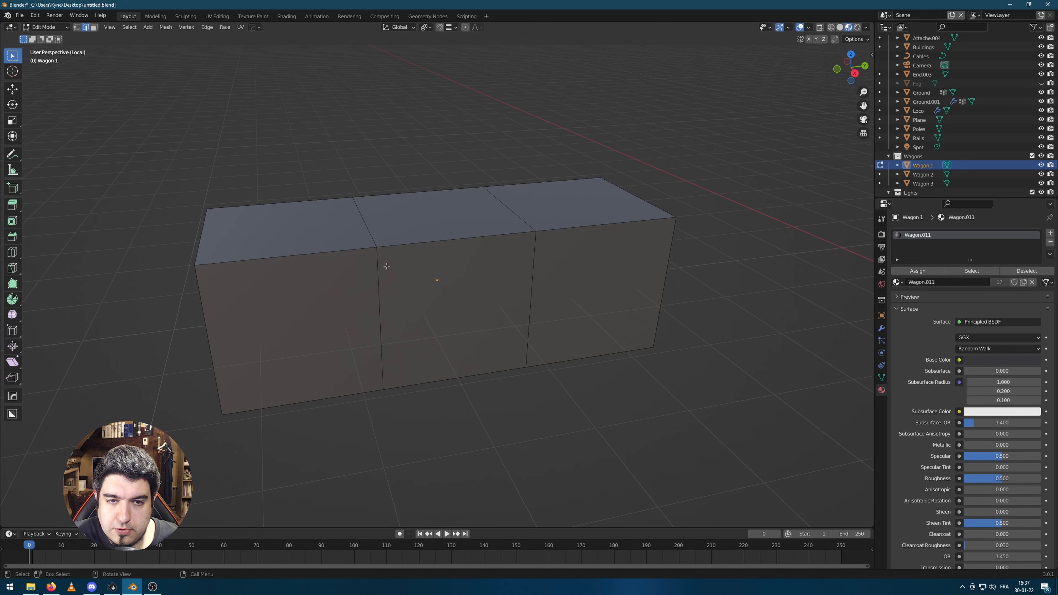
# Round both long upper edges of the wagon with a four-segment bevel about 0.78 m wide
pyautogui.click(345, 261)
pyautogui.keyDown('shift'); pyautogui.click(418, 245); pyautogui.keyUp('shift')
pyautogui.keyDown('shift'); pyautogui.click(593, 225); pyautogui.keyUp('shift')
pyautogui.moveTo(593, 230); pyautogui.dragTo(579, 273, button='middle')
pyautogui.keyDown('shift'); pyautogui.click(579, 273); pyautogui.keyUp('shift')
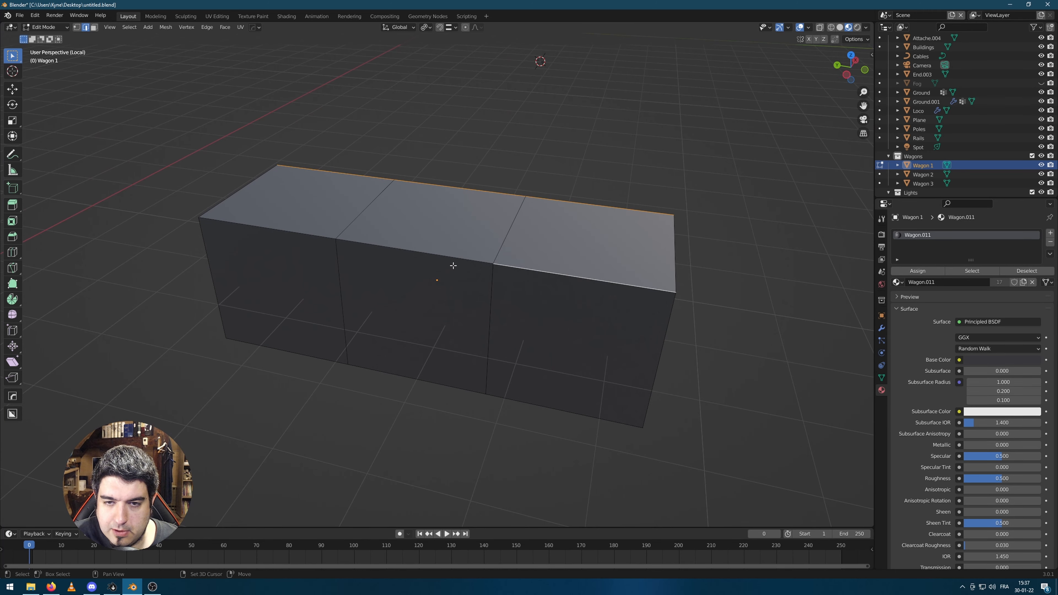
pyautogui.keyDown('shift'); pyautogui.click(428, 254); pyautogui.keyUp('shift')
pyautogui.keyDown('shift'); pyautogui.click(311, 237); pyautogui.keyUp('shift')
pyautogui.moveTo(312, 237); pyautogui.dragTo(621, 234, button='middle')
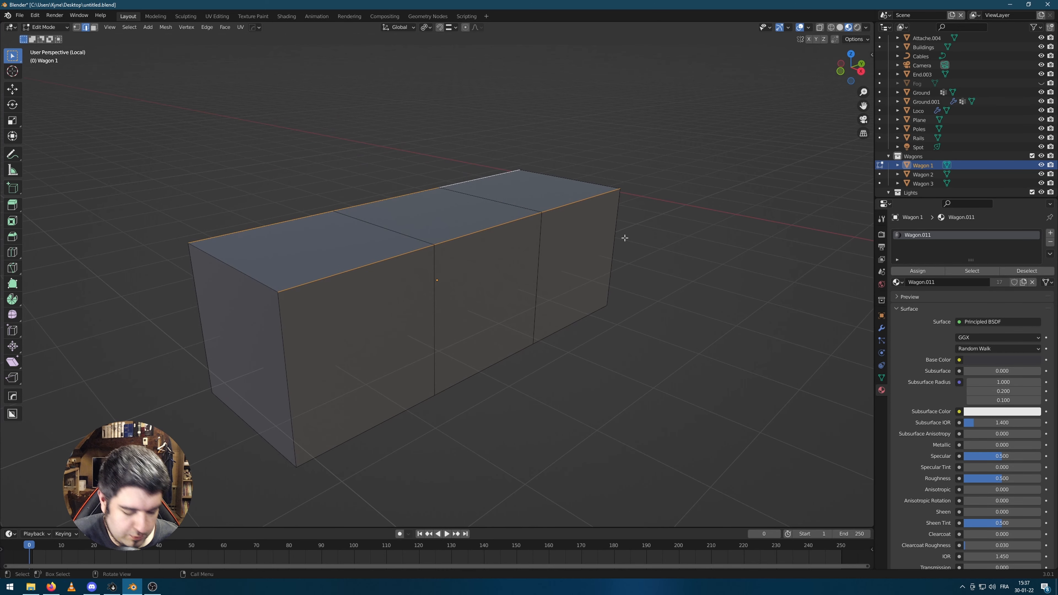
pyautogui.hotkey('ctrl', 'b')
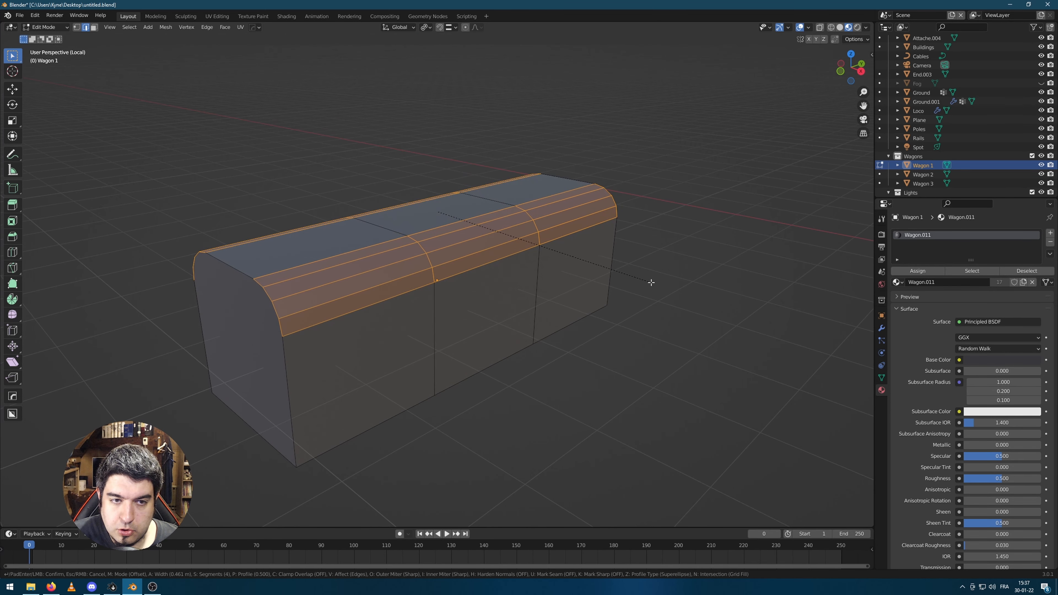
pyautogui.press('c')
pyautogui.press('c')
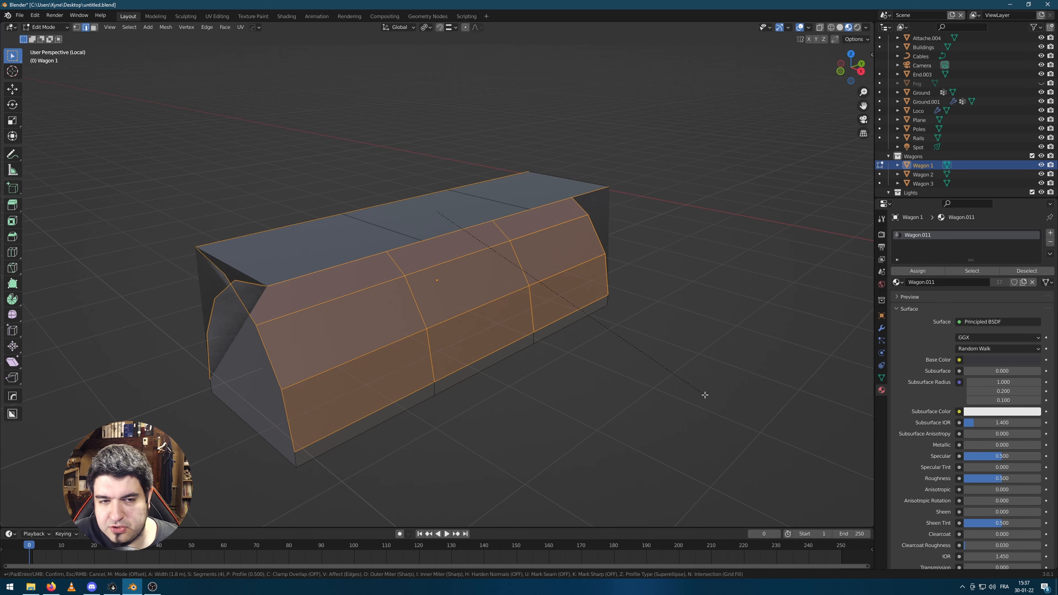
pyautogui.click(682, 314)
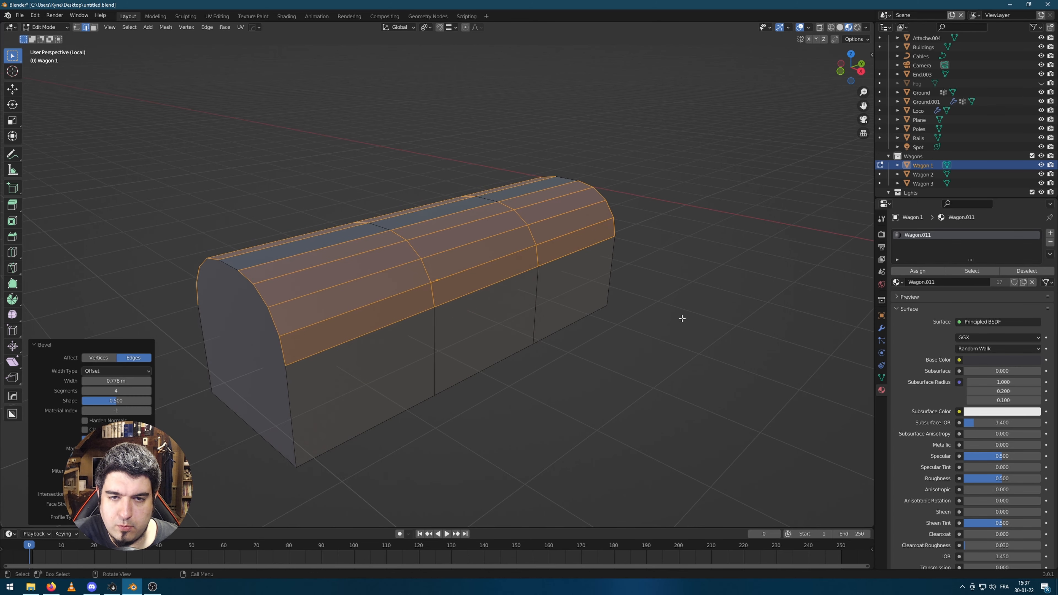
pyautogui.click(694, 317)
# Lengthen the middle face of the wagon's underside by scaling it along Y by about 1.4
pyautogui.moveTo(694, 317); pyautogui.dragTo(353, 277, button='middle')
pyautogui.scroll(2, 424, 339)
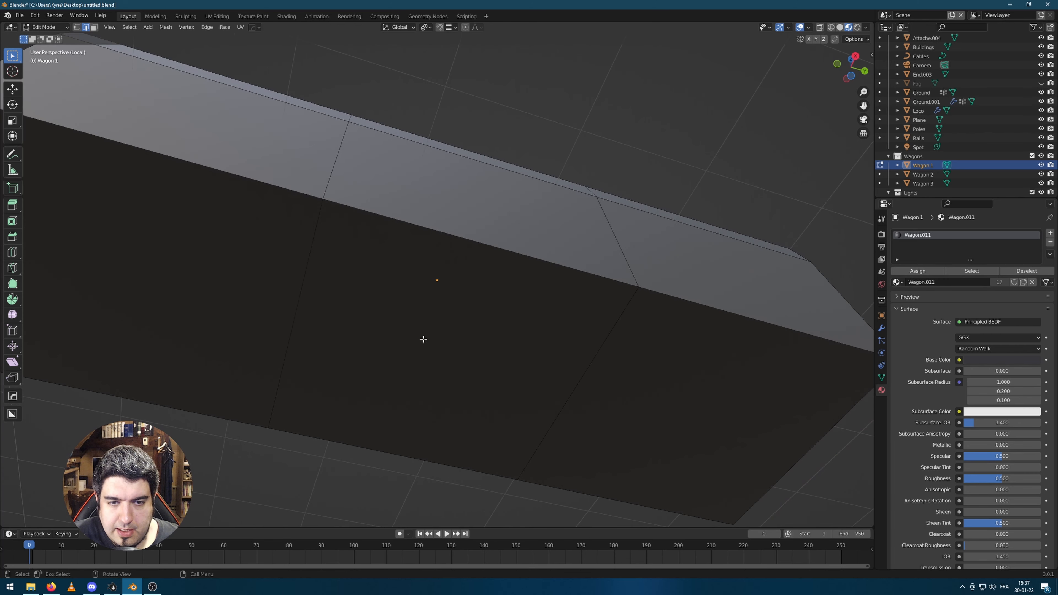
pyautogui.press('3')
pyautogui.click(444, 342)
pyautogui.scroll(-2, 633, 361)
pyautogui.press('s')
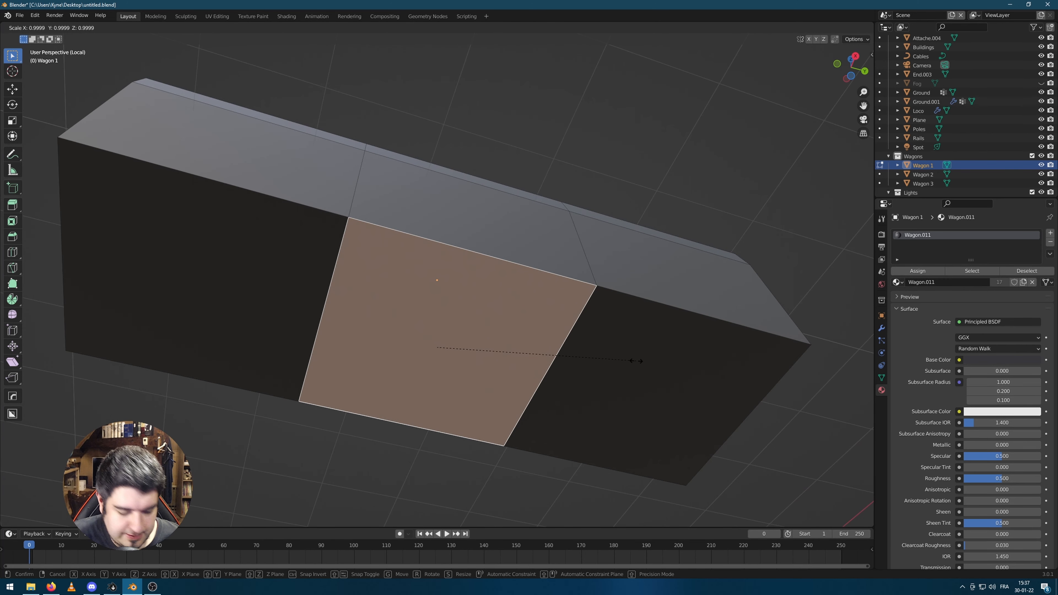
pyautogui.press('y')
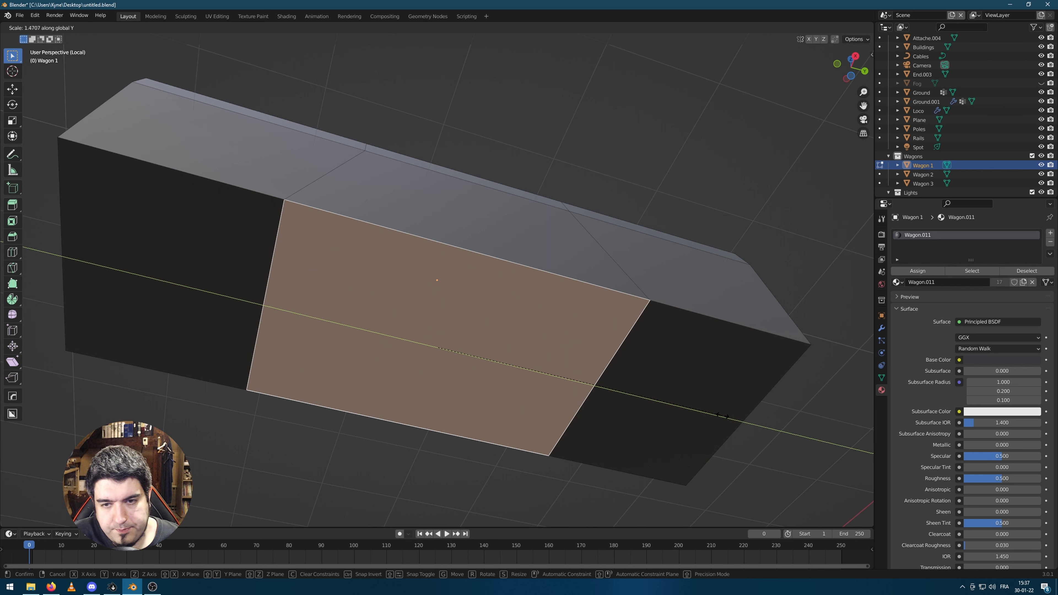
pyautogui.click(711, 414)
# Bevel the two crosswise edges on the underside into narrow strips, with a width of about 0.03 m
pyautogui.press('2')
pyautogui.click(279, 265)
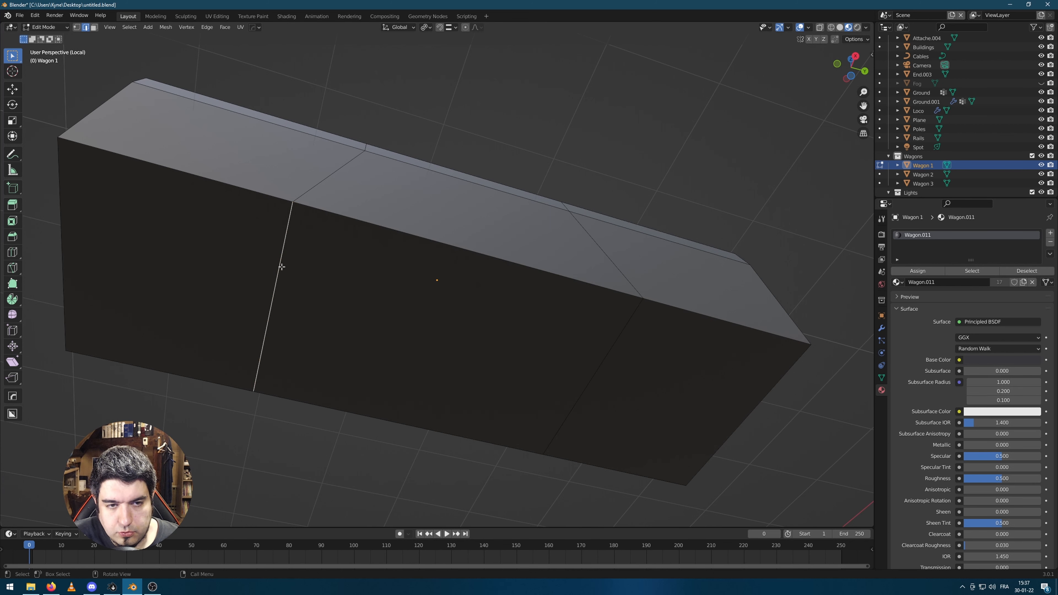
pyautogui.keyDown('shift'); pyautogui.click(621, 343); pyautogui.keyUp('shift')
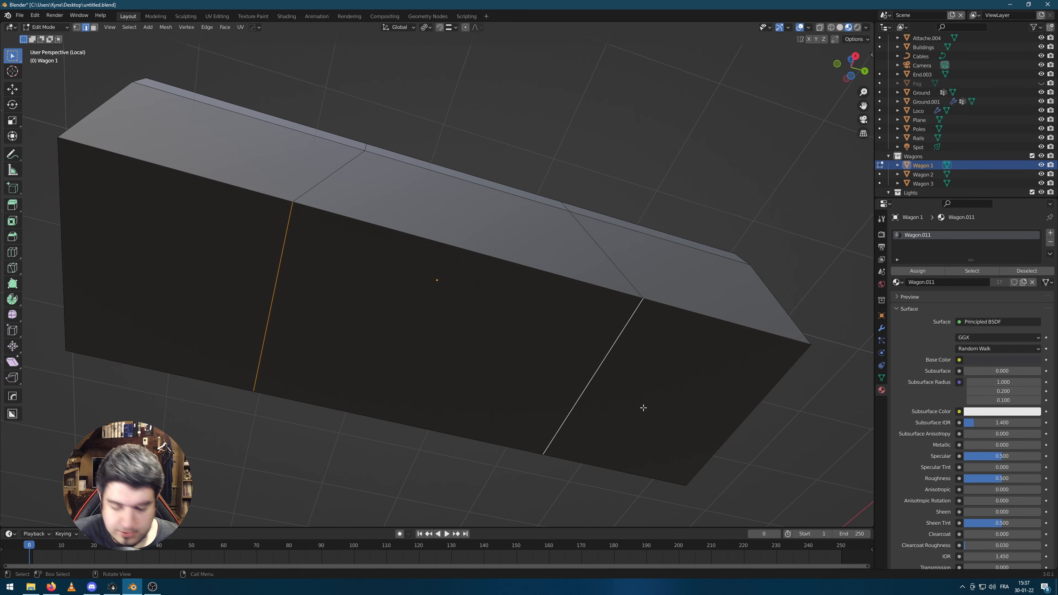
pyautogui.hotkey('ctrl', 'b')
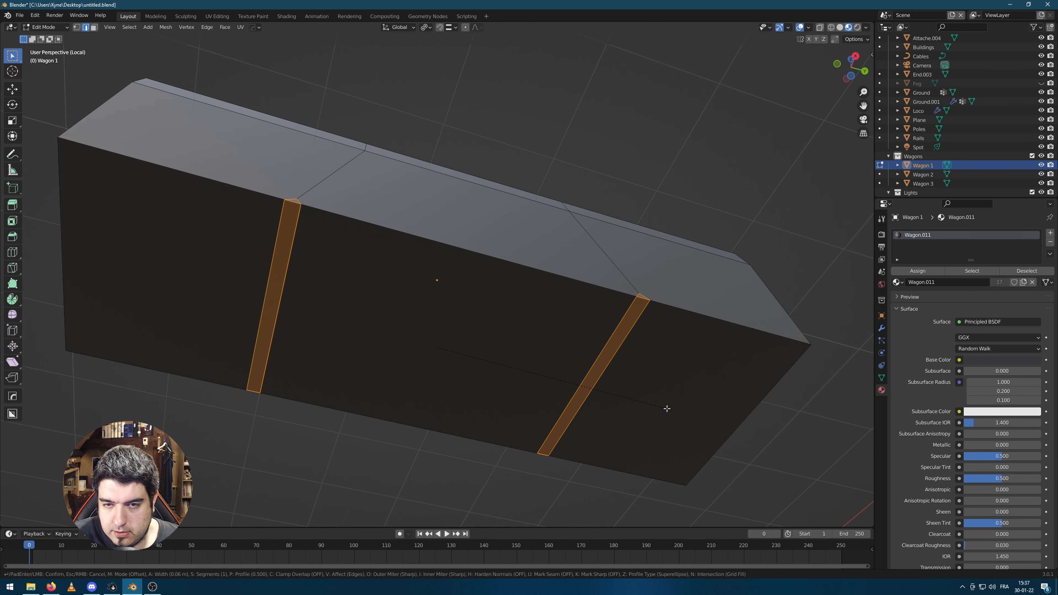
pyautogui.click(663, 407)
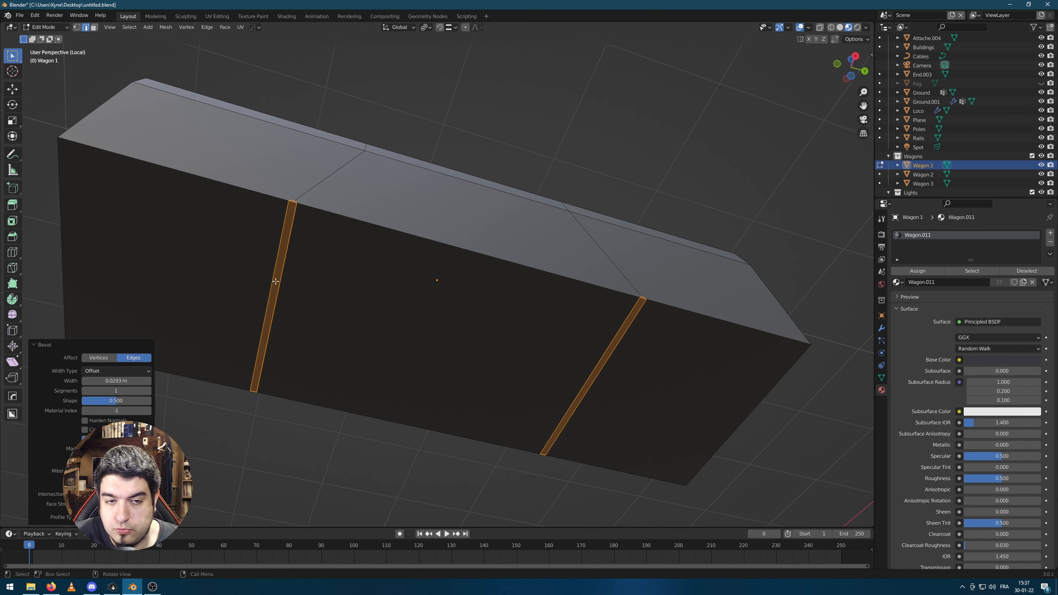
pyautogui.moveTo(354, 292); pyautogui.dragTo(350, 309, button='middle')
# Raise the two end faces of the wagon's underside along Z by about 0.3 m
pyautogui.press('3')
pyautogui.click(257, 295)
pyautogui.keyDown('shift'); pyautogui.click(680, 423); pyautogui.keyUp('shift')
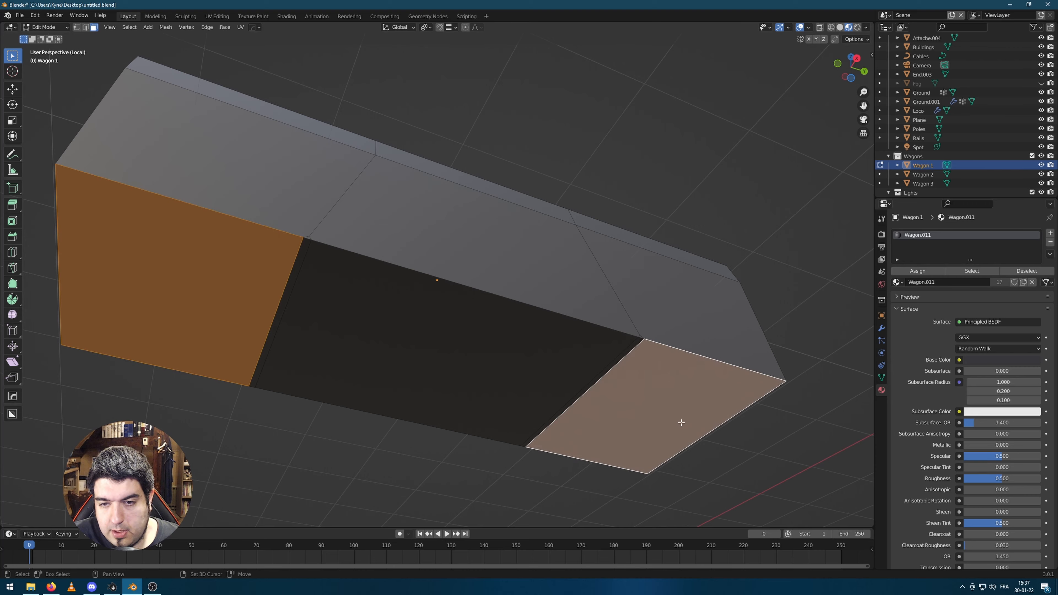
pyautogui.moveTo(600, 263); pyautogui.dragTo(595, 323, button='middle')
pyautogui.press('g')
pyautogui.press('z')
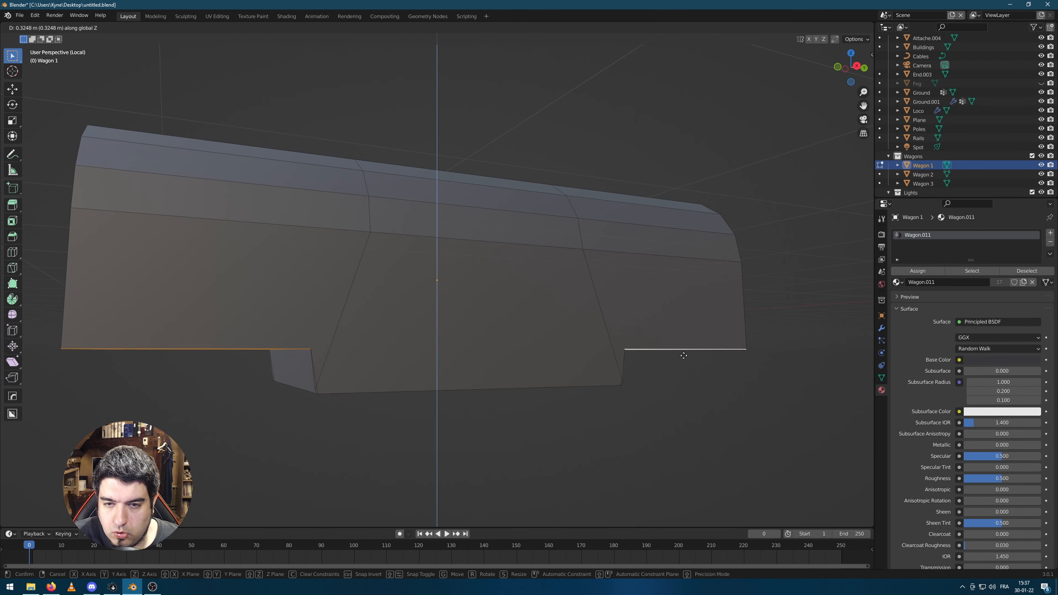
pyautogui.click(683, 367)
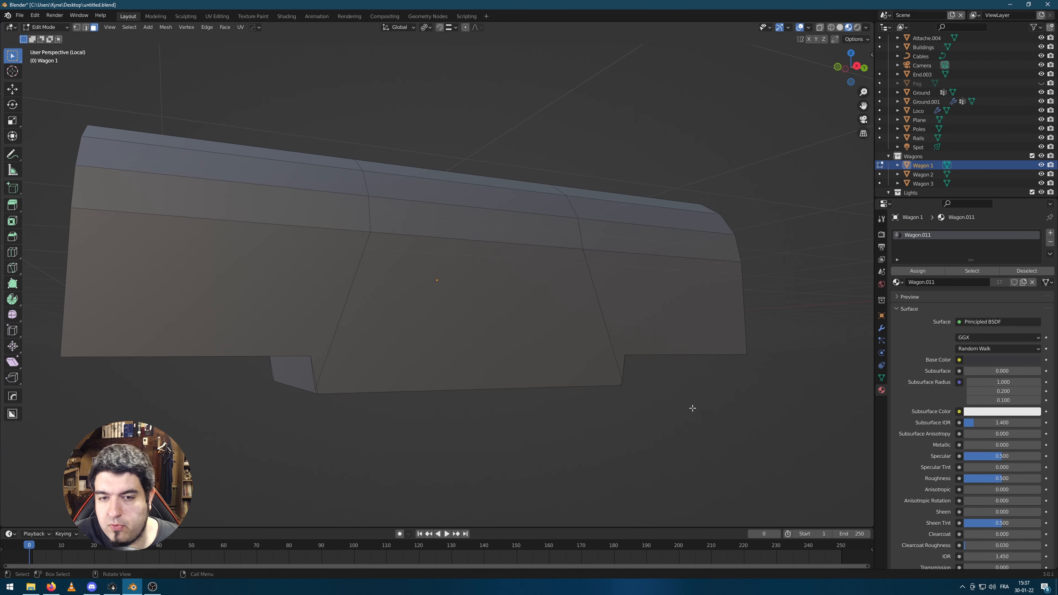
# In the right orthographic view, knife two horizontal cuts along the full length of the wagon's lower side wall
pyautogui.moveTo(692, 407); pyautogui.dragTo(376, 299, button='middle')
pyautogui.scroll(1, 265, 321)
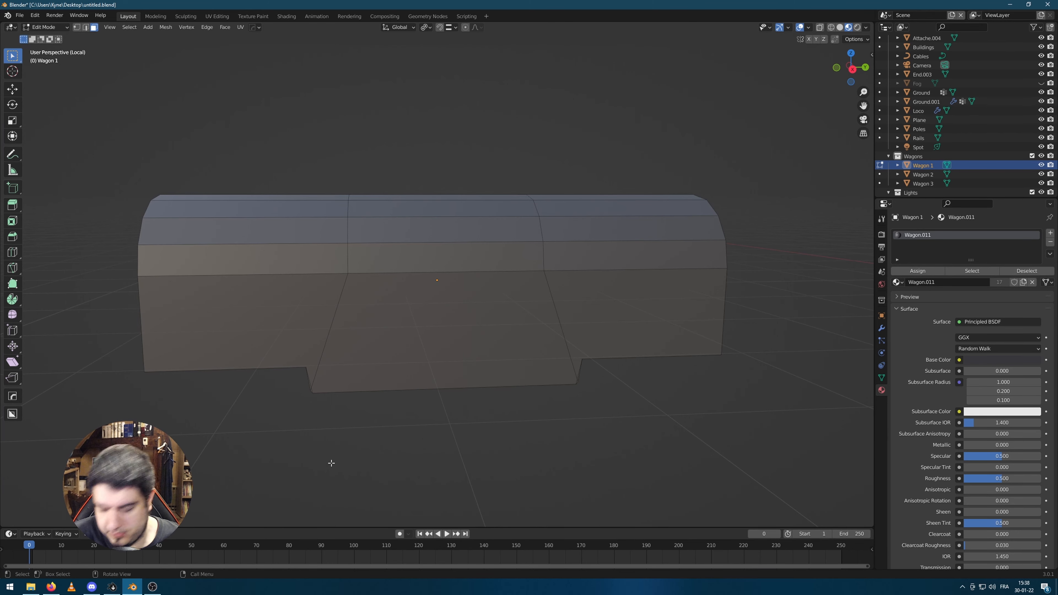
pyautogui.press('KP_3')
pyautogui.press('k')
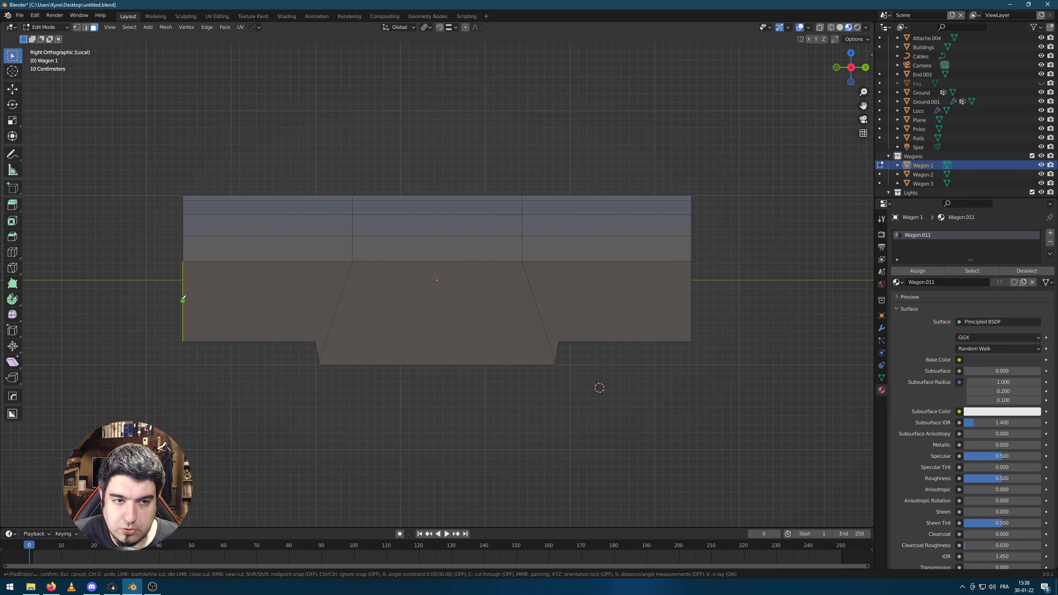
pyautogui.click(183, 288)
pyautogui.press('y')
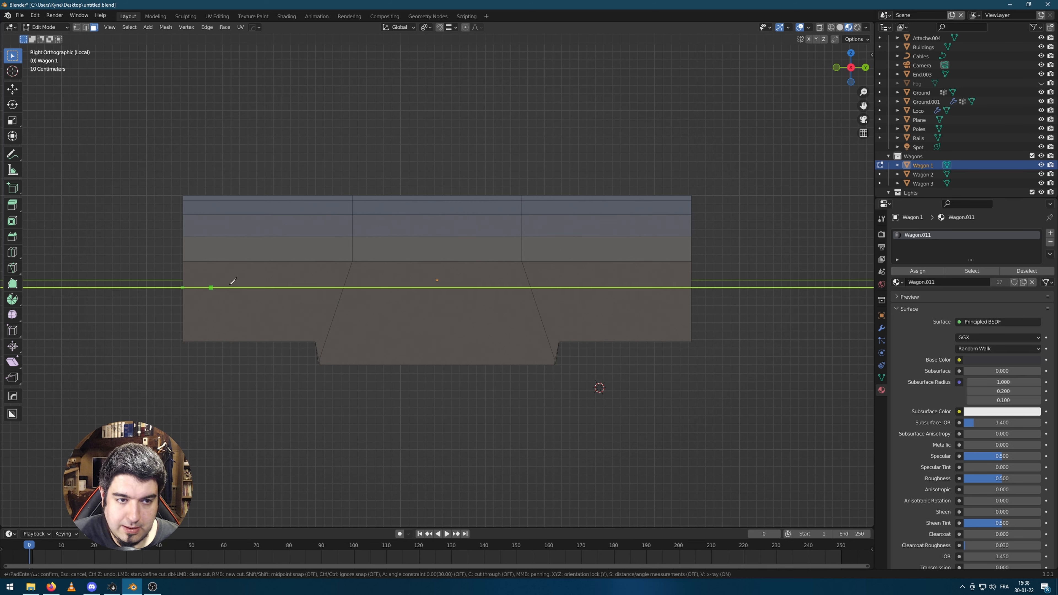
pyautogui.press('Return')
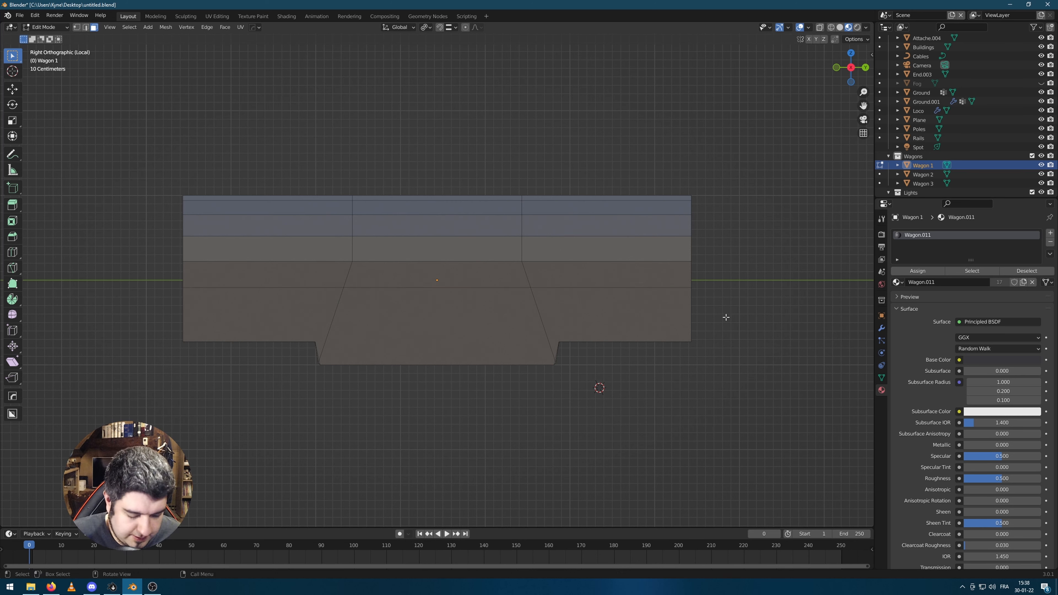
pyautogui.press('k')
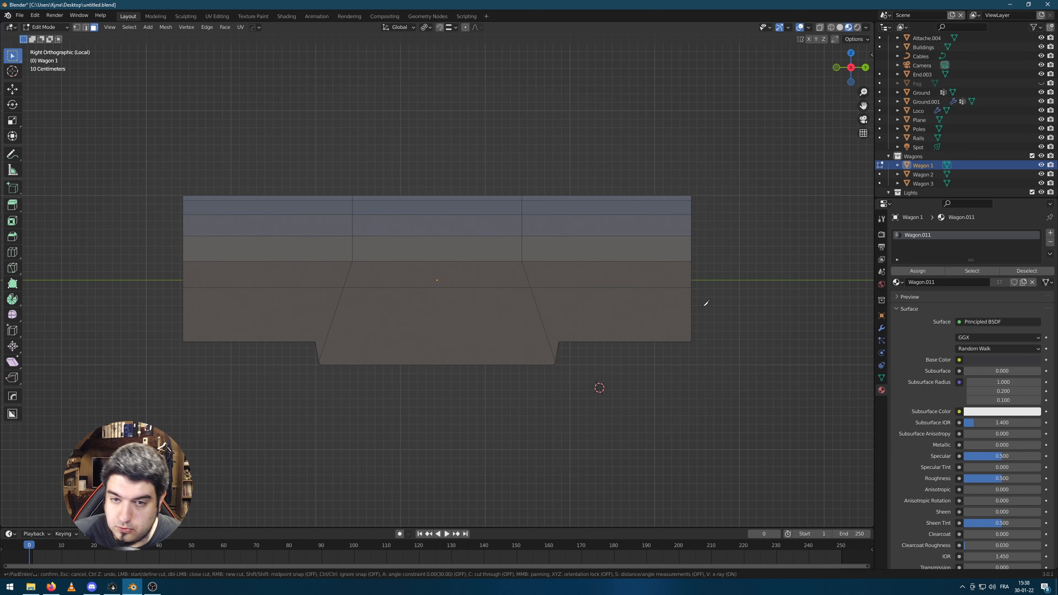
pyautogui.press('y')
pyautogui.press('Return')
# Add eight evenly spaced crosswise loop cuts to one end section of the wagon and seven to the opposite end section
pyautogui.moveTo(373, 383); pyautogui.dragTo(389, 383, button='middle')
pyautogui.click(291, 271)
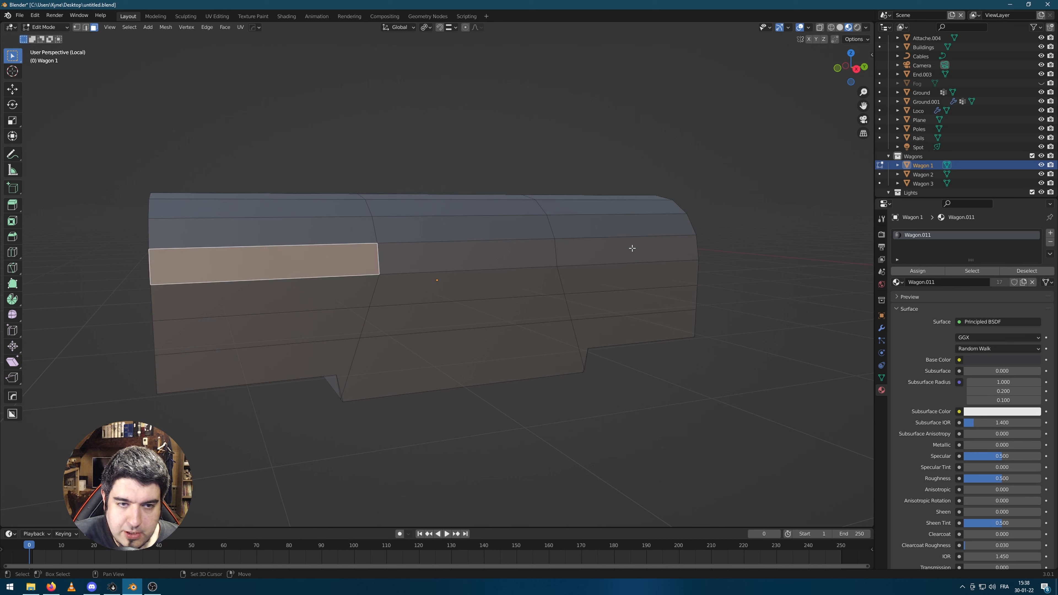
pyautogui.hotkey('ctrl', 'r')
pyautogui.scroll(7, 283, 243)
pyautogui.click(267, 250)
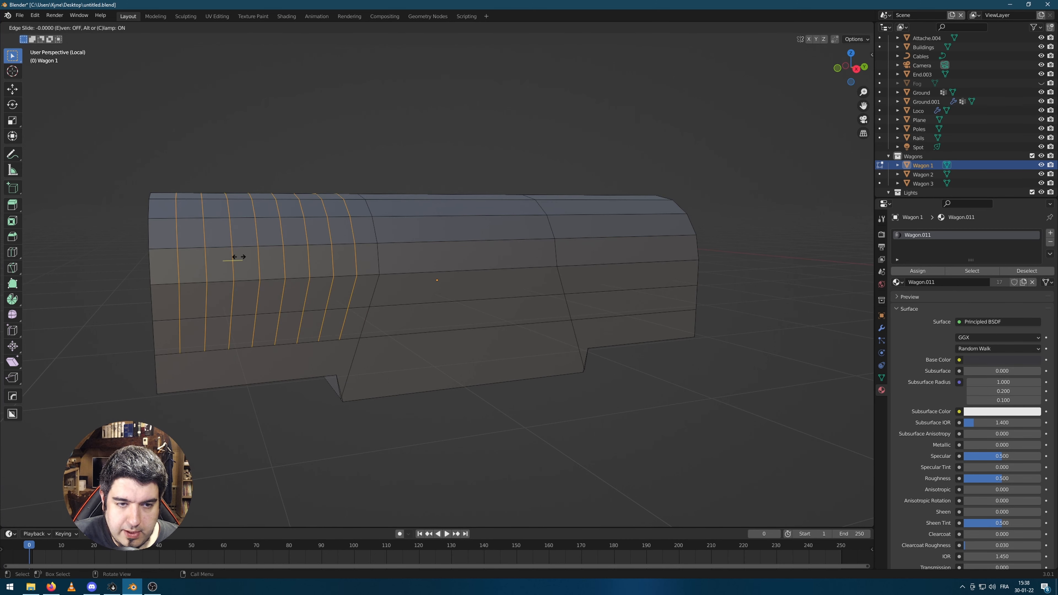
pyautogui.rightClick(236, 253)
pyautogui.hotkey('ctrl', 'r')
pyautogui.scroll(7, 621, 229)
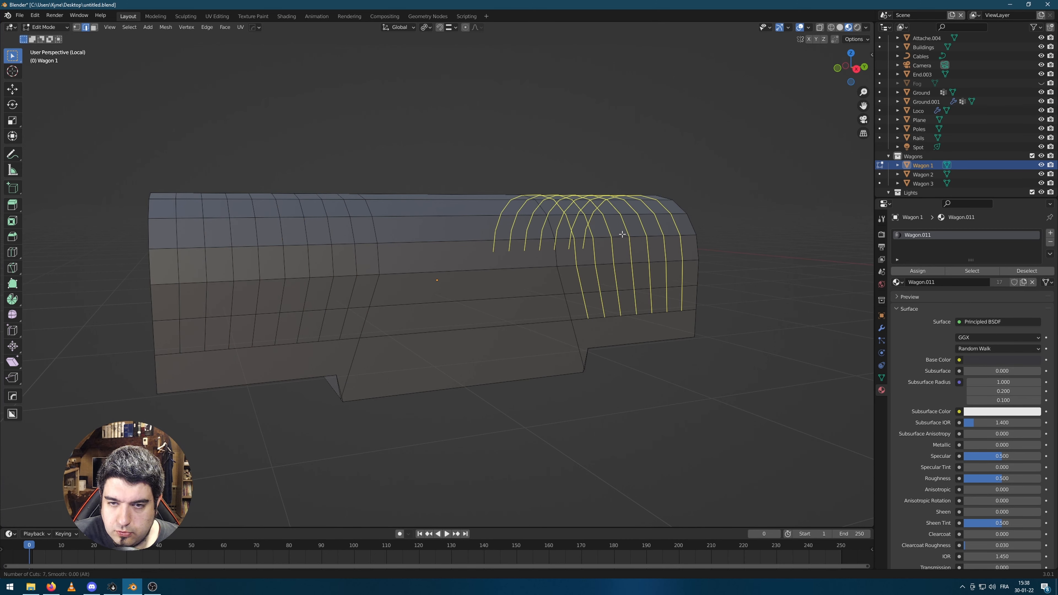
pyautogui.click(674, 312)
pyautogui.rightClick(674, 313)
# Select every other face in the row just below the roof, four in one end section and three in the other
pyautogui.click(751, 337)
pyautogui.moveTo(751, 338); pyautogui.dragTo(745, 343, button='middle')
pyautogui.click(186, 273)
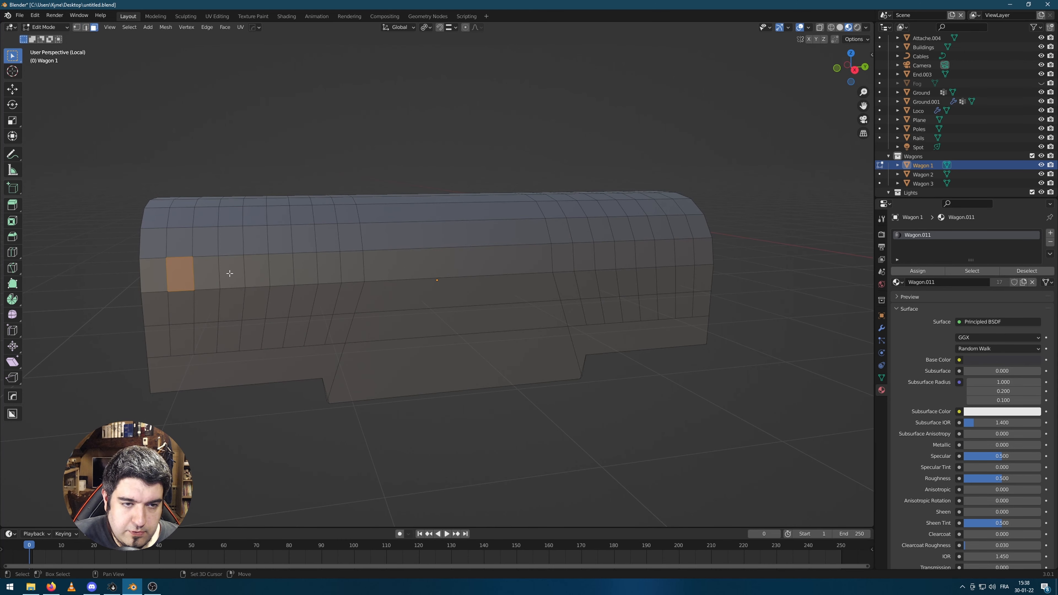
pyautogui.keyDown('shift'); pyautogui.click(232, 272); pyautogui.keyUp('shift')
pyautogui.keyDown('shift'); pyautogui.click(325, 269); pyautogui.keyUp('shift')
pyautogui.keyDown('shift'); pyautogui.click(282, 270); pyautogui.keyUp('shift')
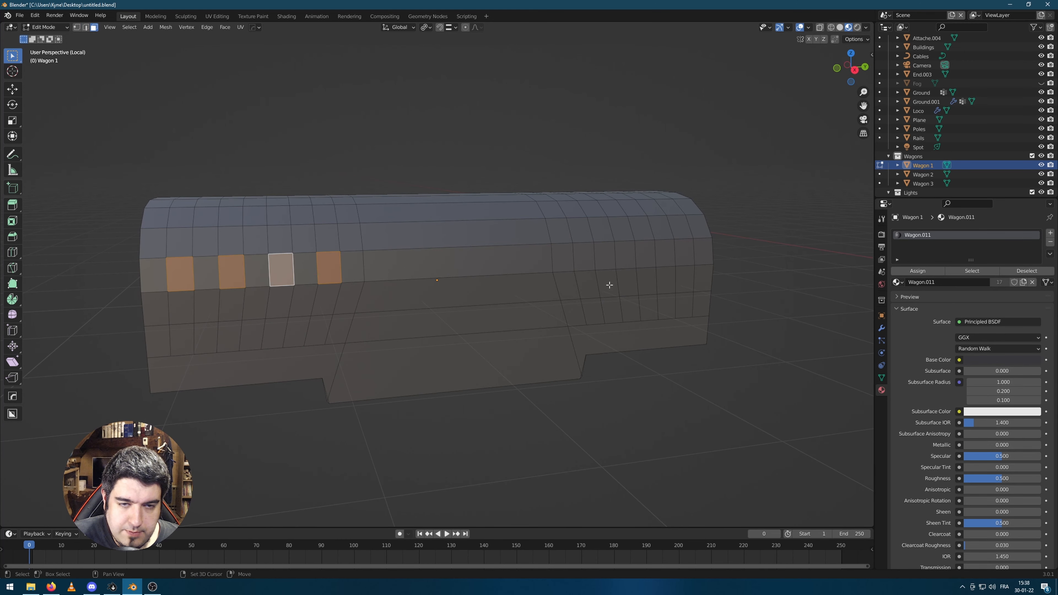
pyautogui.keyDown('shift'); pyautogui.click(582, 262); pyautogui.keyUp('shift')
pyautogui.keyDown('shift'); pyautogui.click(668, 258); pyautogui.keyUp('shift')
pyautogui.keyDown('shift'); pyautogui.click(623, 255); pyautogui.keyUp('shift')
# Add three alternating faces per end section in the lower strip to the selection, then extrude all window faces inward about 0.14 m
pyautogui.moveTo(701, 343); pyautogui.dragTo(636, 304, button='middle')
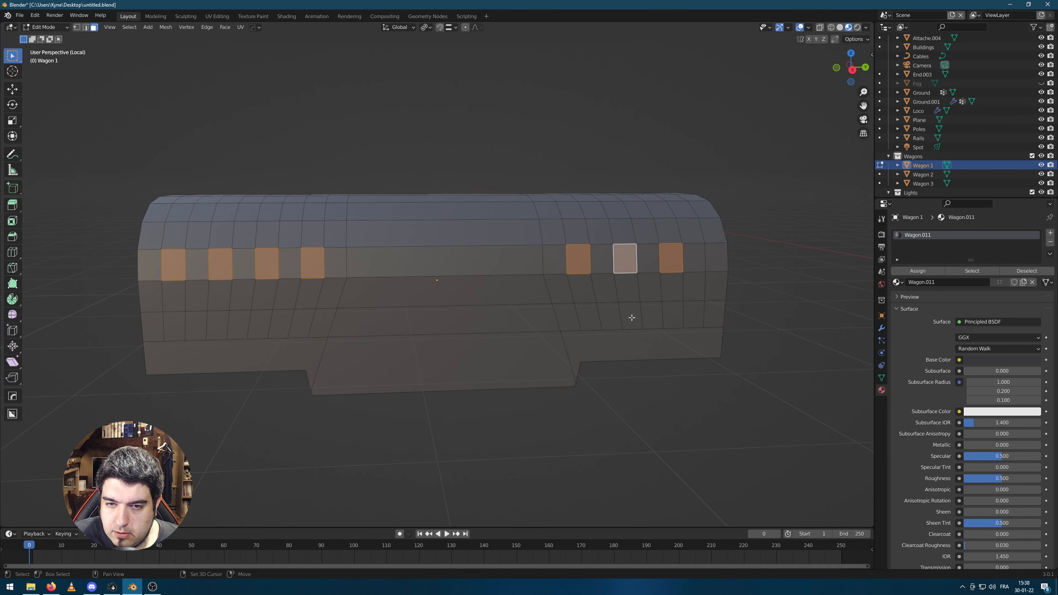
pyautogui.keyDown('shift'); pyautogui.click(611, 316); pyautogui.keyUp('shift')
pyautogui.keyDown('shift'); pyautogui.click(694, 315); pyautogui.keyUp('shift')
pyautogui.keyDown('shift'); pyautogui.click(652, 315); pyautogui.keyUp('shift')
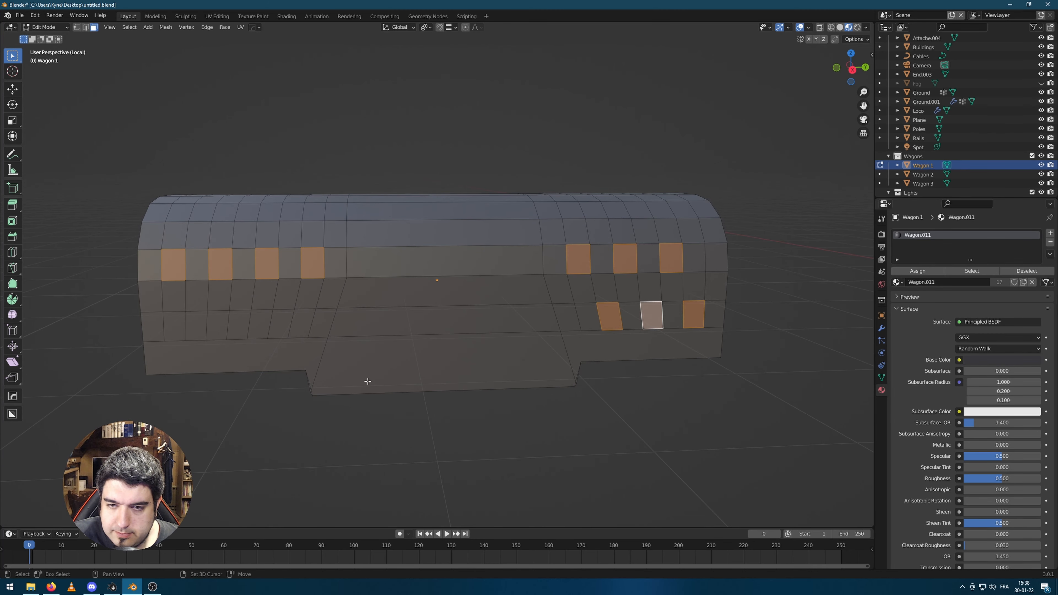
pyautogui.keyDown('shift'); pyautogui.click(196, 326); pyautogui.keyUp('shift')
pyautogui.keyDown('shift'); pyautogui.click(239, 325); pyautogui.keyUp('shift')
pyautogui.keyDown('shift'); pyautogui.click(302, 324); pyautogui.keyUp('shift')
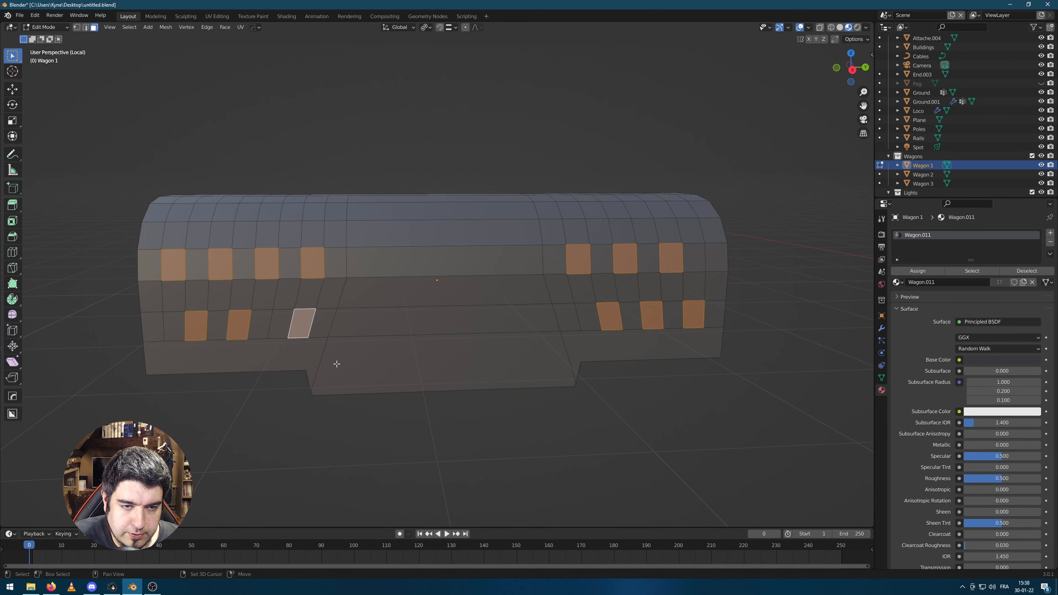
pyautogui.keyDown('shift'); pyautogui.click(292, 328); pyautogui.keyUp('shift')
pyautogui.keyDown('shift'); pyautogui.click(292, 329); pyautogui.keyUp('shift')
pyautogui.moveTo(350, 383); pyautogui.dragTo(586, 372, button='middle')
pyautogui.press('e')
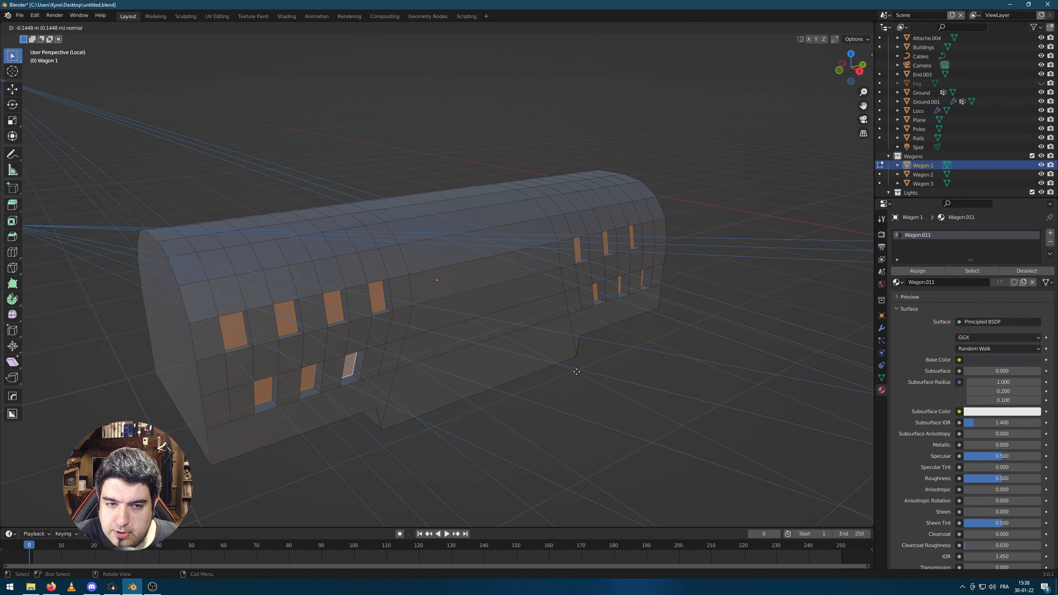
pyautogui.click(576, 372)
# Add a second material slot, assign it to the recessed window faces and link the existing Fenetre emission material
pyautogui.click(1049, 234)
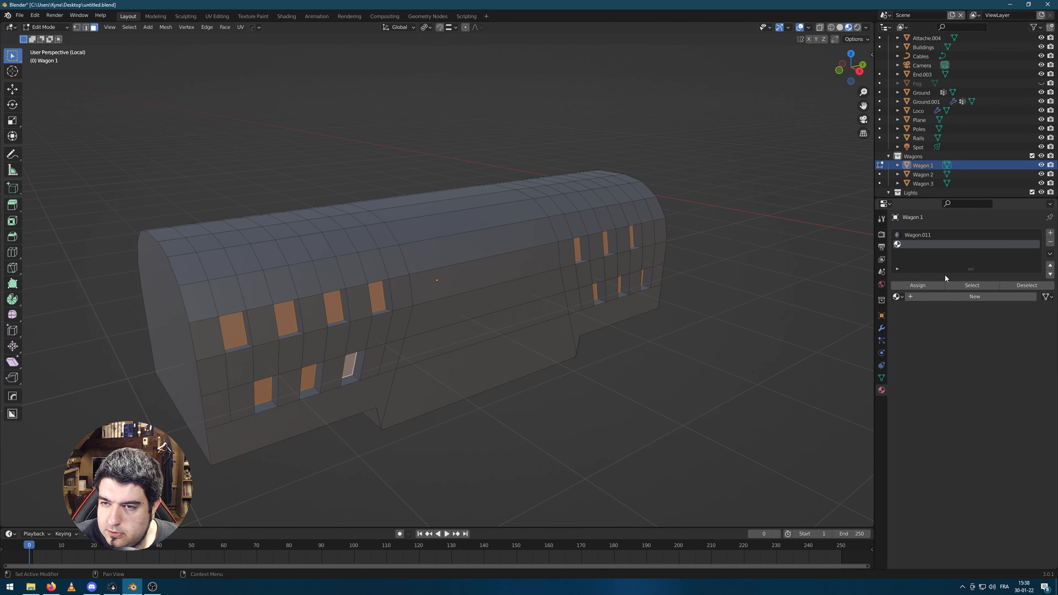
pyautogui.click(918, 285)
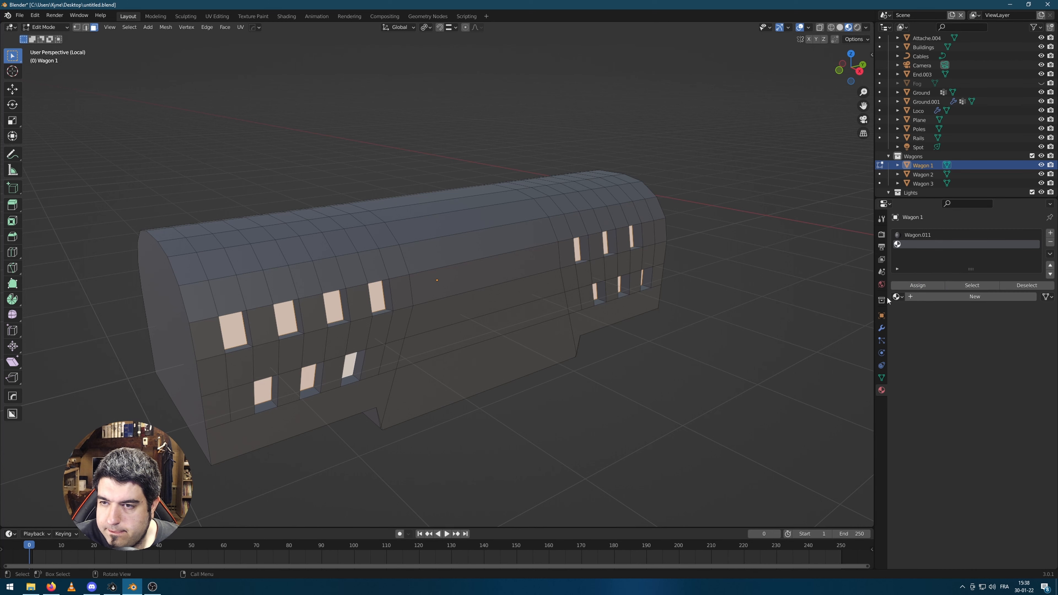
pyautogui.click(897, 296)
pyautogui.click(946, 389)
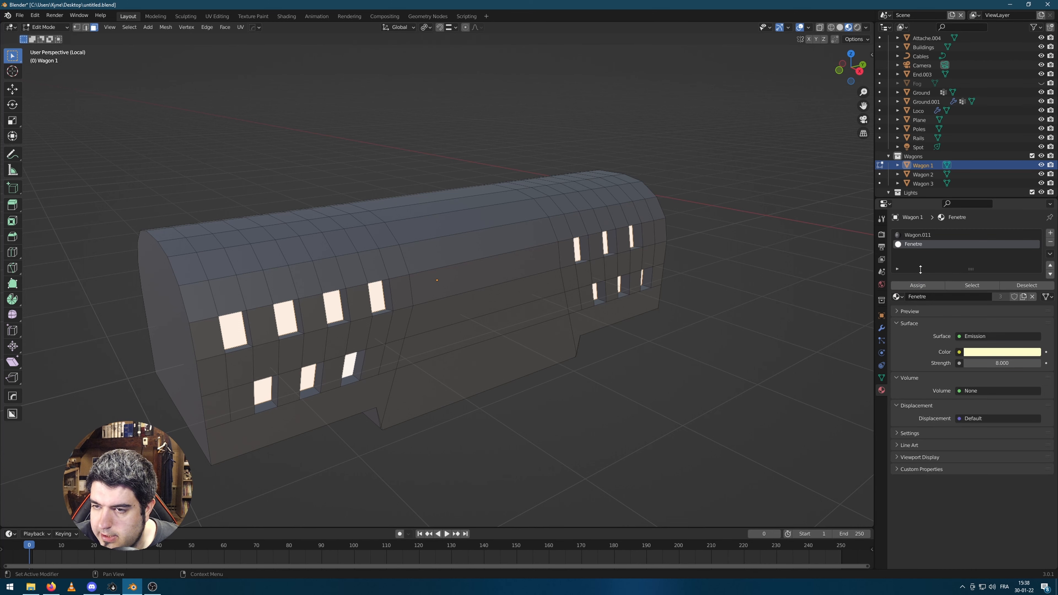
pyautogui.press('Tab')
pyautogui.moveTo(756, 319); pyautogui.dragTo(748, 319, button='middle')
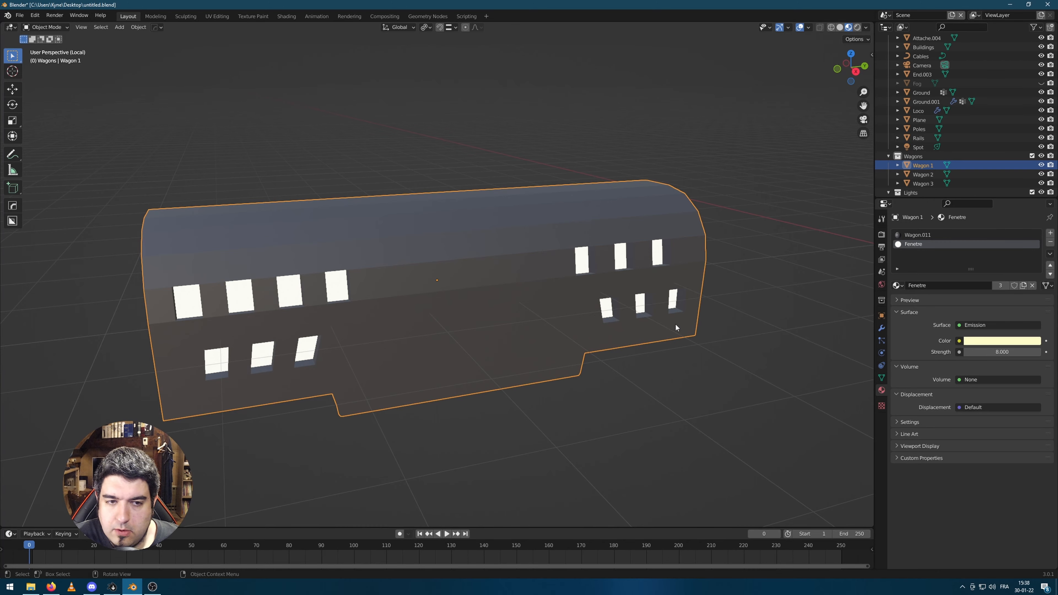
# Select a block of roof faces four columns long and three rows wide near one end of the wagon
pyautogui.moveTo(676, 327); pyautogui.dragTo(302, 267, button='middle')
pyautogui.press('Tab')
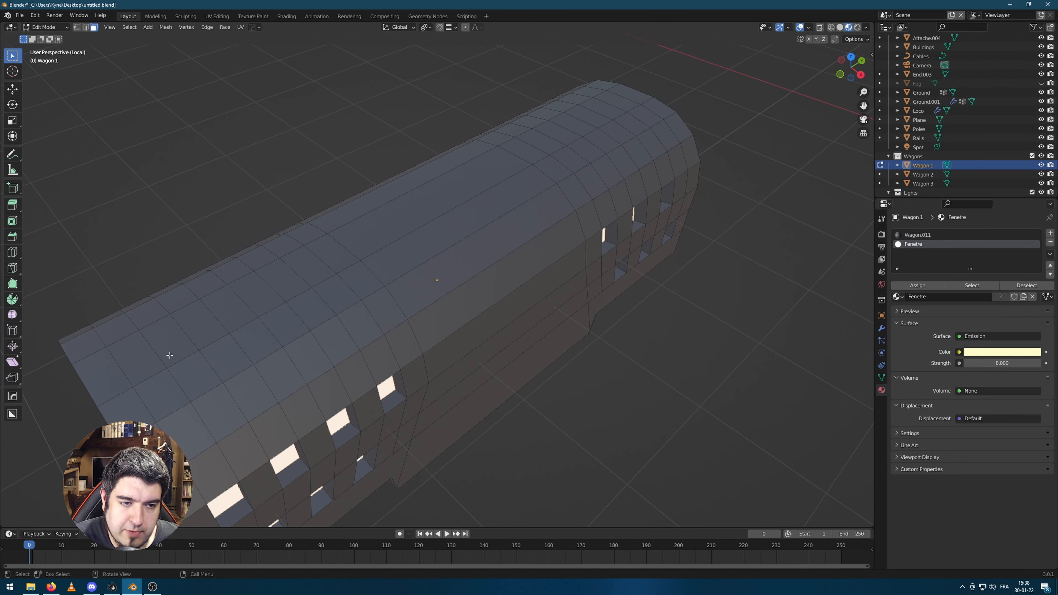
pyautogui.click(167, 387)
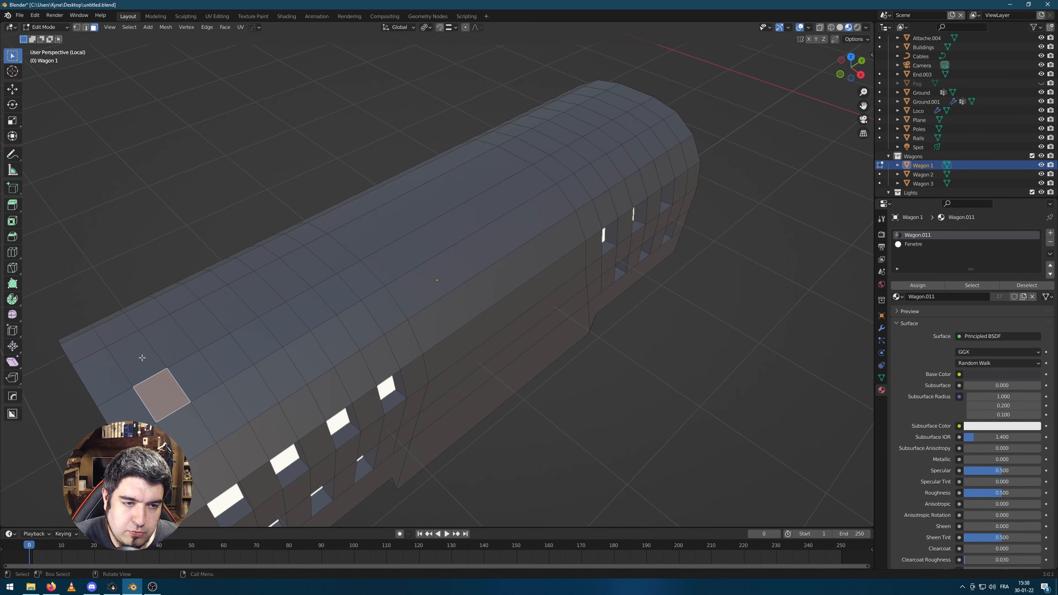
pyautogui.keyDown('ctrl'); pyautogui.keyDown('shift'); pyautogui.click(218, 283); pyautogui.keyUp('shift'); pyautogui.keyUp('ctrl')
pyautogui.moveTo(496, 243); pyautogui.dragTo(504, 266, button='middle')
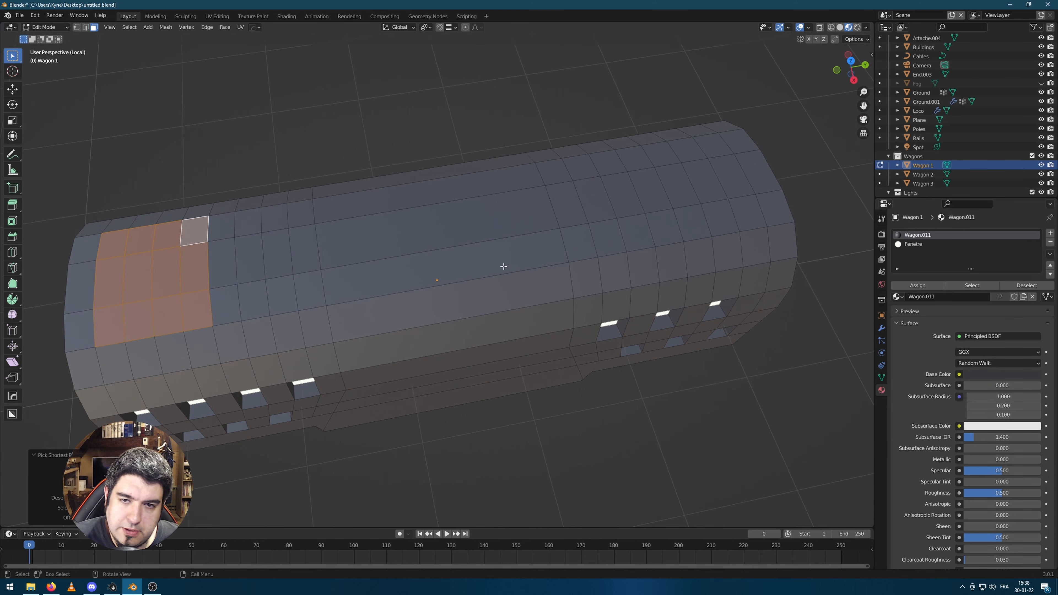
# Add a three-row block of roof faces at the opposite end to the selection, extending it by one column towards the wagon's end
pyautogui.keyDown('shift'); pyautogui.click(616, 231); pyautogui.keyUp('shift')
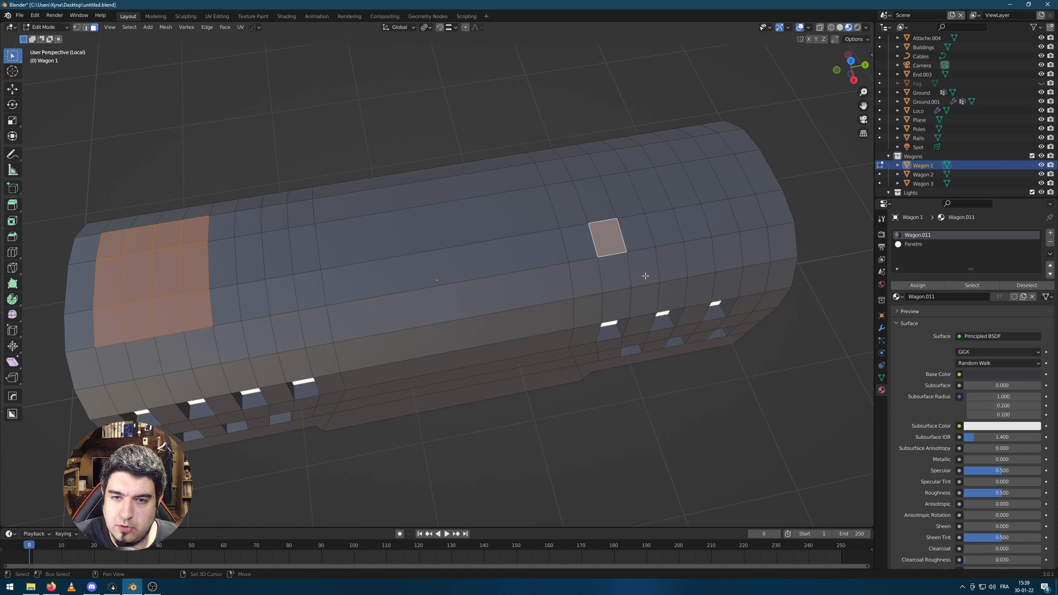
pyautogui.moveTo(616, 293); pyautogui.dragTo(608, 316, button='middle')
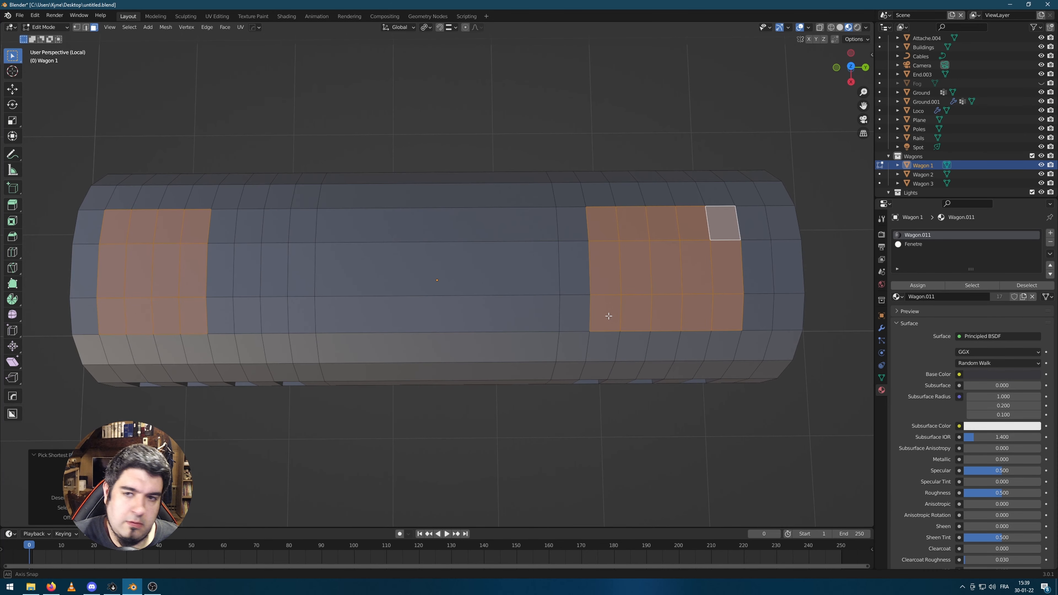
pyautogui.keyDown('shift'); pyautogui.click(756, 236); pyautogui.keyUp('shift')
pyautogui.keyDown('shift'); pyautogui.click(757, 267); pyautogui.keyUp('shift')
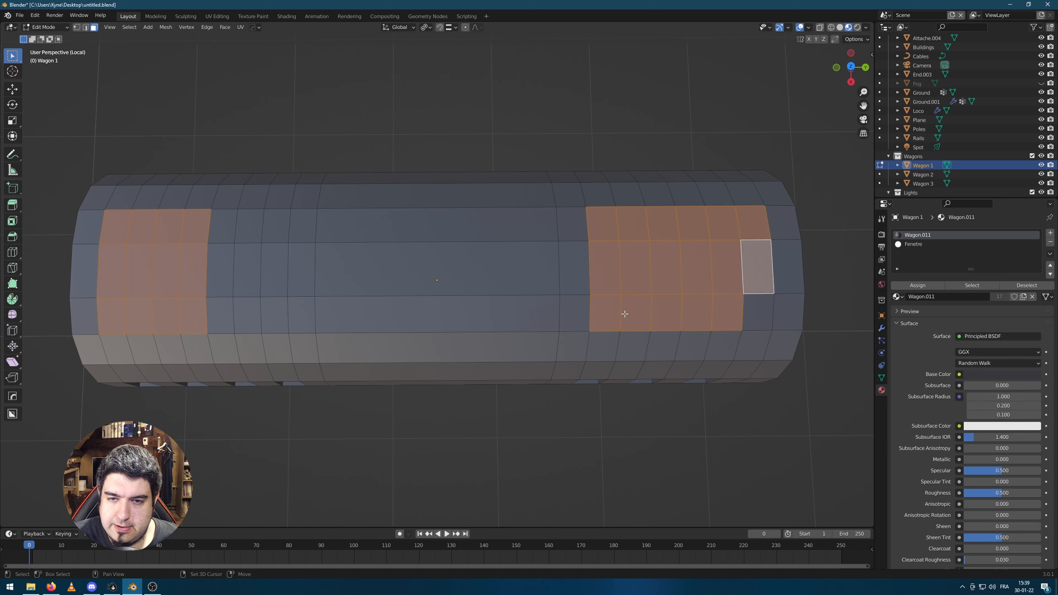
pyautogui.keyDown('shift'); pyautogui.click(766, 316); pyautogui.keyUp('shift')
# Deselect the two columns of the second roof block closest to the wagon's middle, leaving four columns selected
pyautogui.keyDown('shift'); pyautogui.click(615, 318); pyautogui.keyUp('shift')
pyautogui.keyDown('shift'); pyautogui.click(635, 310); pyautogui.keyUp('shift')
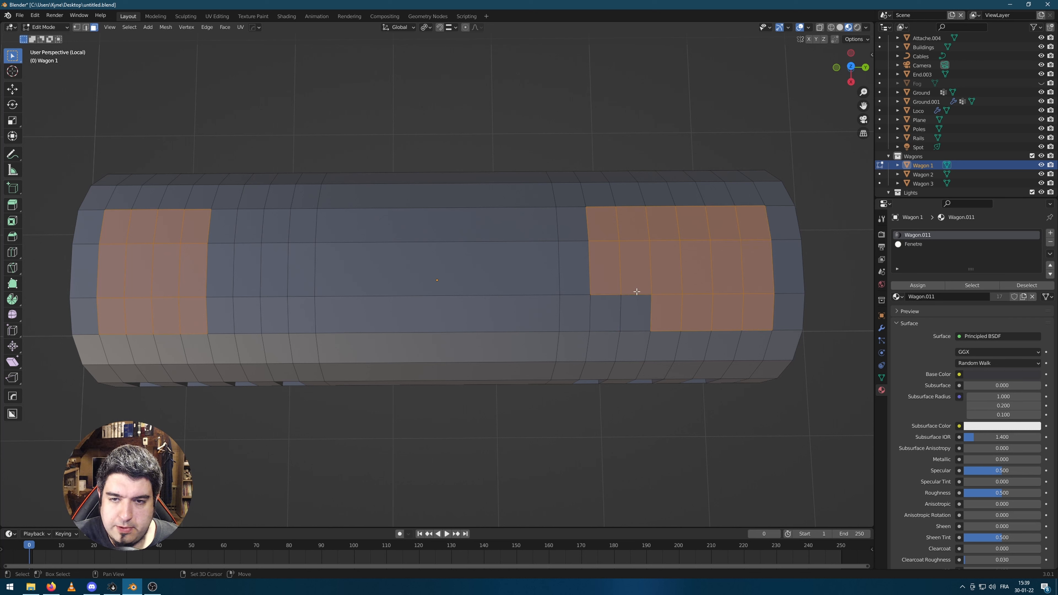
pyautogui.keyDown('shift'); pyautogui.click(633, 271); pyautogui.keyUp('shift')
pyautogui.keyDown('shift'); pyautogui.click(631, 230); pyautogui.keyUp('shift')
pyautogui.keyDown('shift'); pyautogui.click(612, 270); pyautogui.keyUp('shift')
pyautogui.keyDown('shift'); pyautogui.click(611, 301); pyautogui.keyUp('shift')
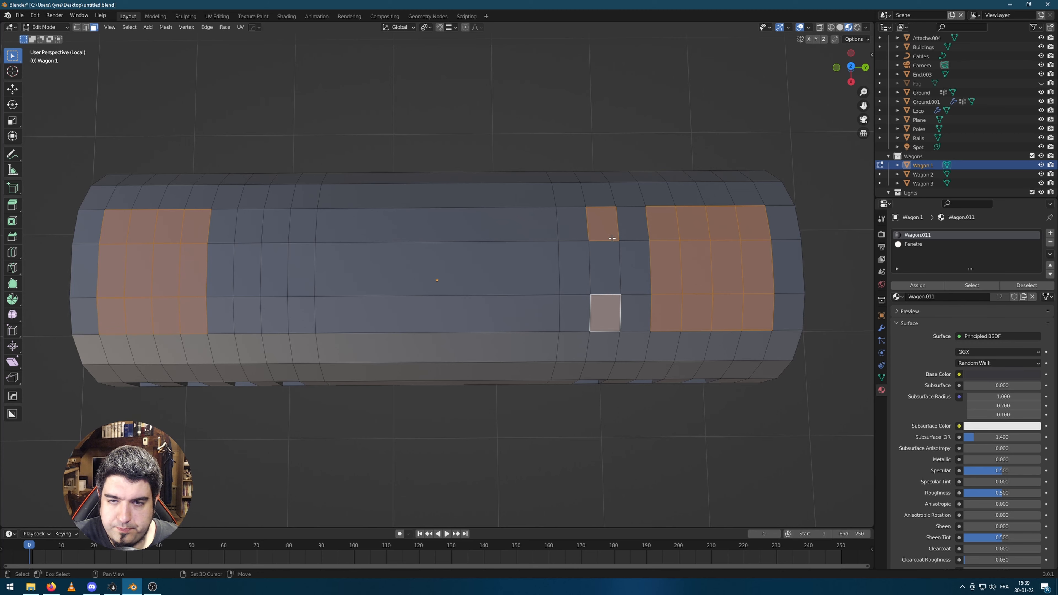
pyautogui.keyDown('shift'); pyautogui.click(609, 237); pyautogui.keyUp('shift')
pyautogui.keyDown('shift'); pyautogui.click(614, 314); pyautogui.keyUp('shift')
pyautogui.keyDown('shift'); pyautogui.click(677, 316); pyautogui.keyUp('shift')
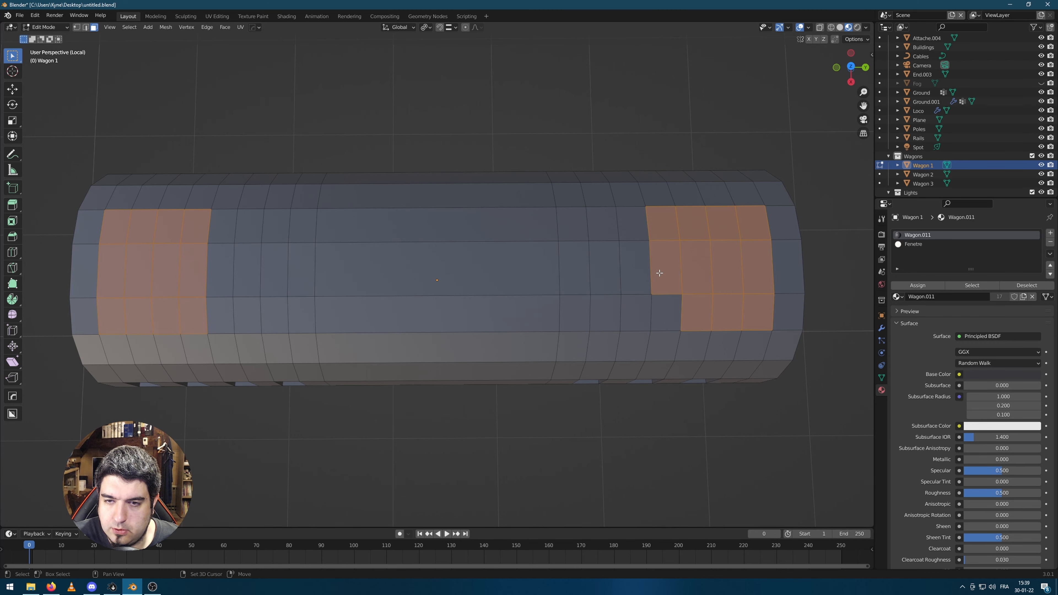
pyautogui.keyDown('shift'); pyautogui.click(663, 268); pyautogui.keyUp('shift')
pyautogui.keyDown('shift'); pyautogui.click(662, 223); pyautogui.keyUp('shift')
pyautogui.hotkey('ctrl', 'z')
pyautogui.hotkey('ctrl', 'z')
pyautogui.hotkey('ctrl', 'z')
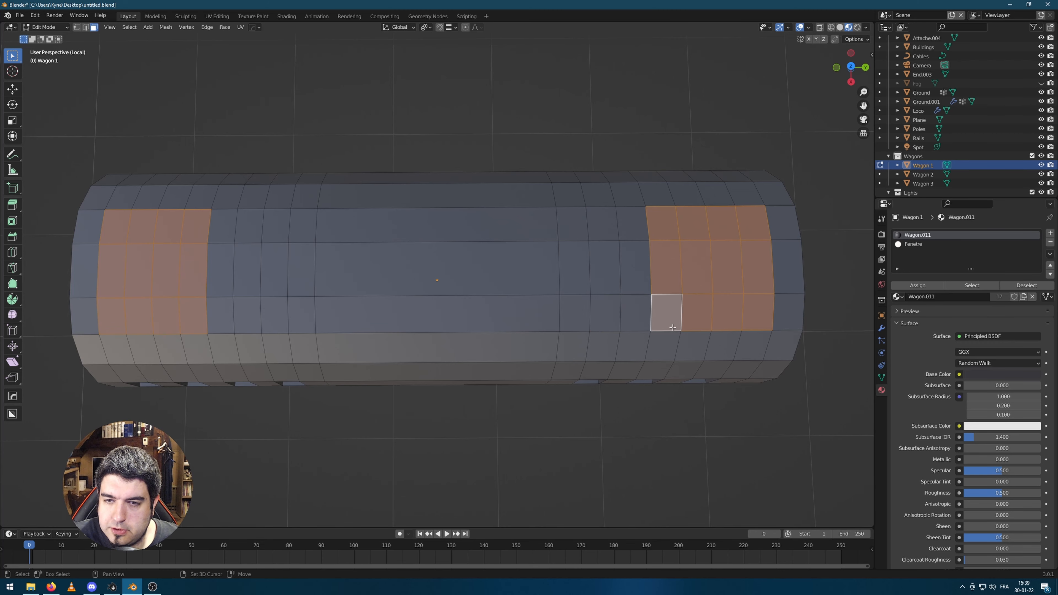
# Extrude both selected roof blocks outward and scale their top faces down to form tapered housings
pyautogui.moveTo(673, 253); pyautogui.dragTo(538, 247, button='middle')
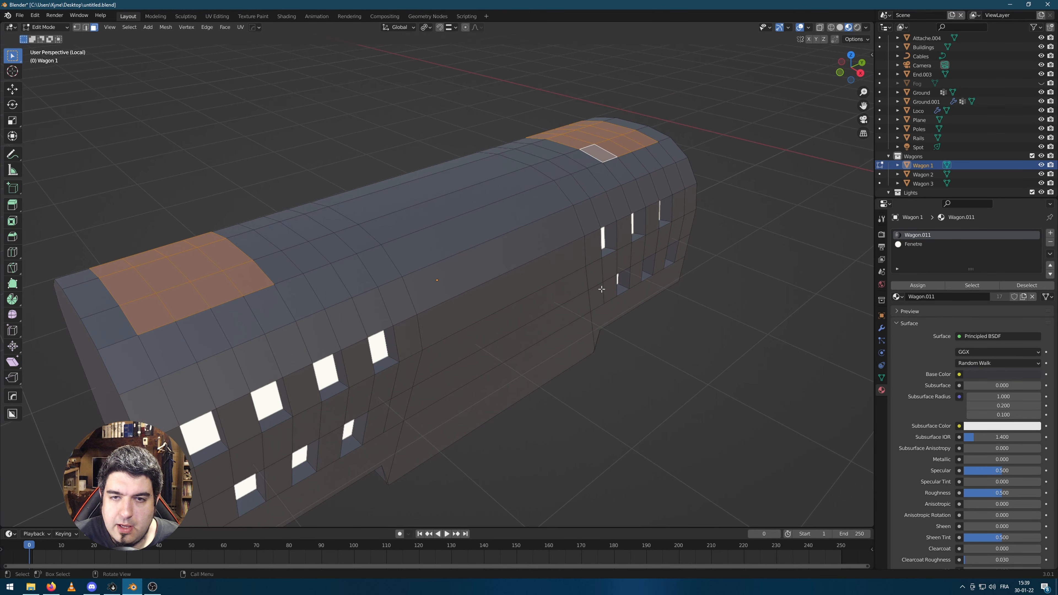
pyautogui.press('e')
pyautogui.click(605, 273)
pyautogui.press('s')
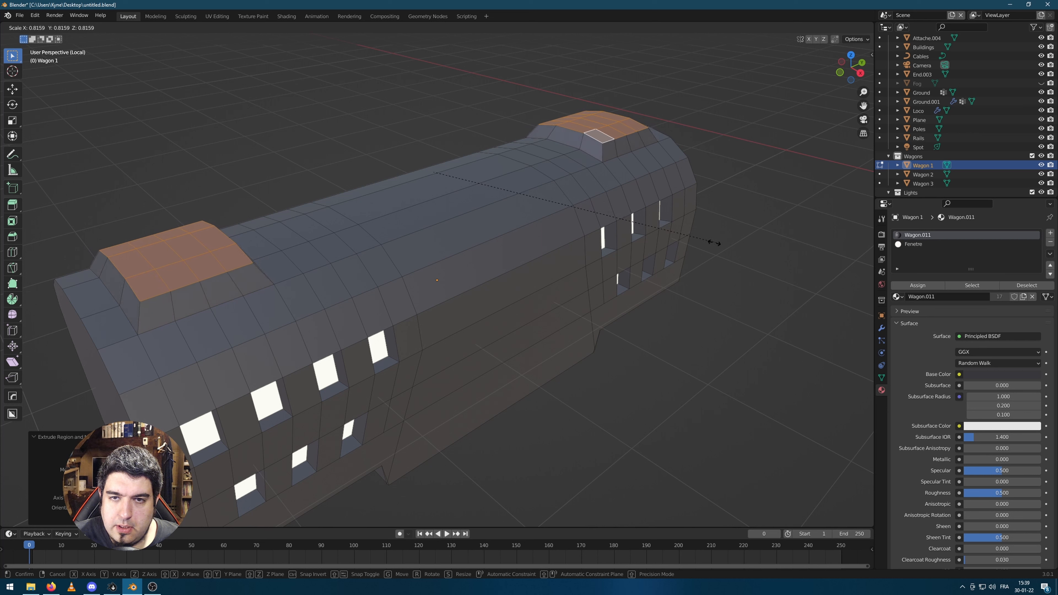
pyautogui.click(646, 262)
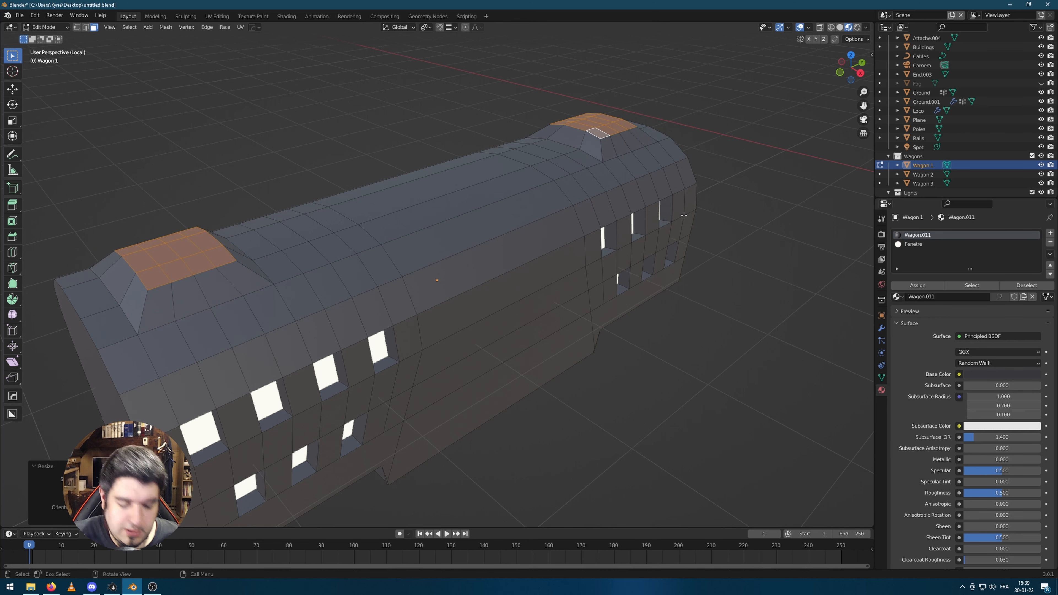
# Inset the top faces of both roof housings and extrude the inner faces down into recesses
pyautogui.press('i')
pyautogui.click(671, 212)
pyautogui.moveTo(500, 178); pyautogui.dragTo(514, 181, button='middle')
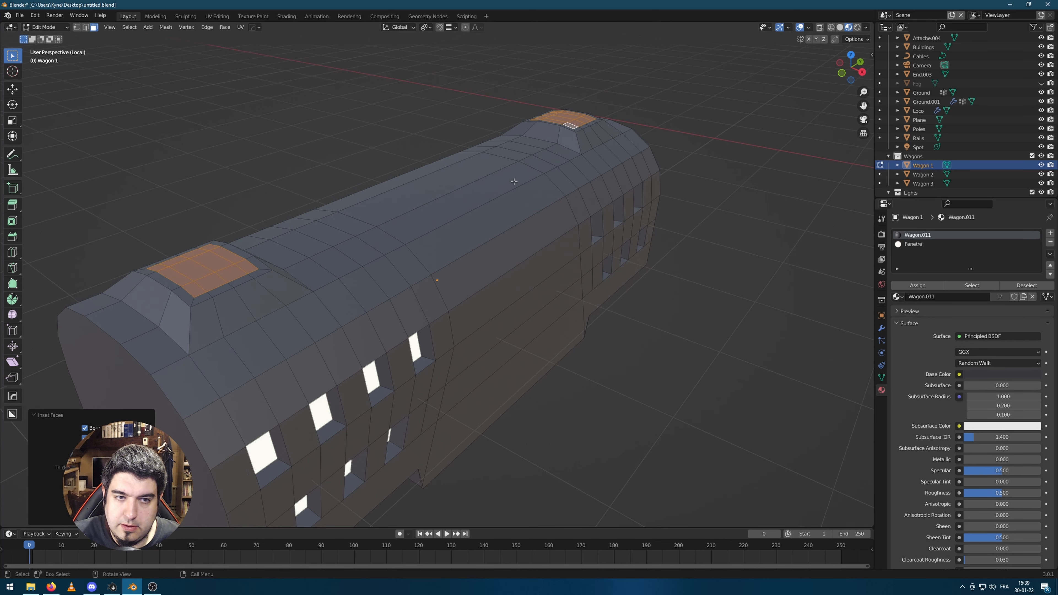
pyautogui.press('e')
pyautogui.click(511, 189)
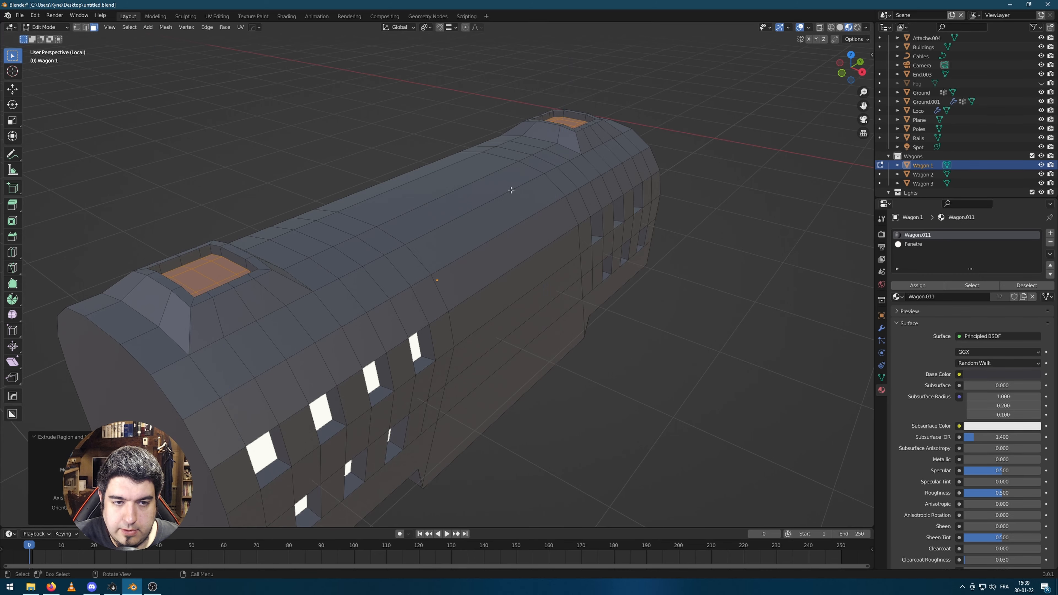
# Inset the recessed faces of both roof housings again, extrude them back up and scale them down slightly
pyautogui.moveTo(598, 251); pyautogui.dragTo(622, 258, button='middle')
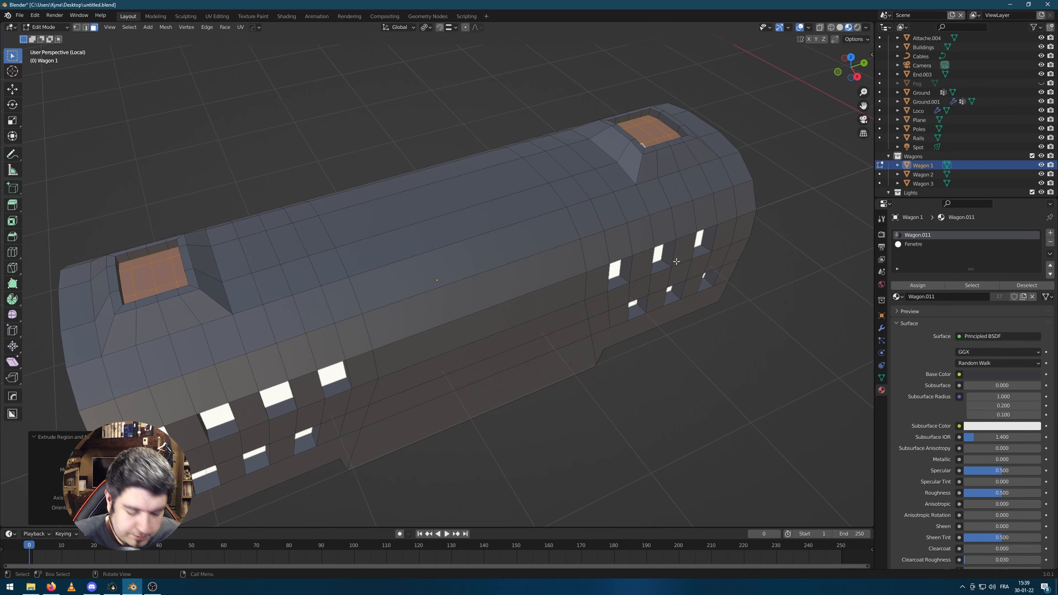
pyautogui.press('i')
pyautogui.click(703, 241)
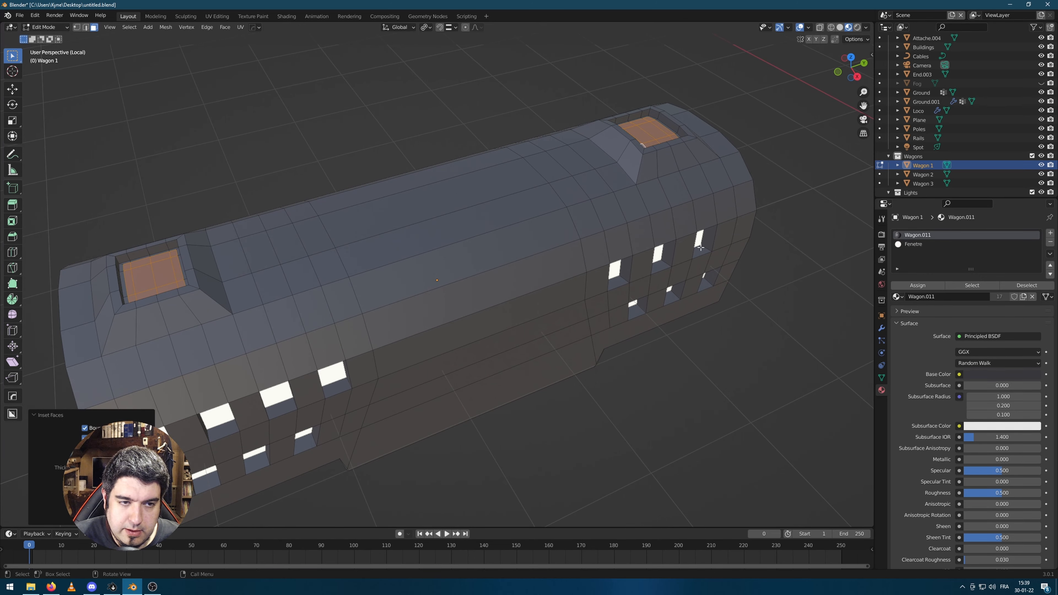
pyautogui.press('e')
pyautogui.click(704, 242)
pyautogui.press('s')
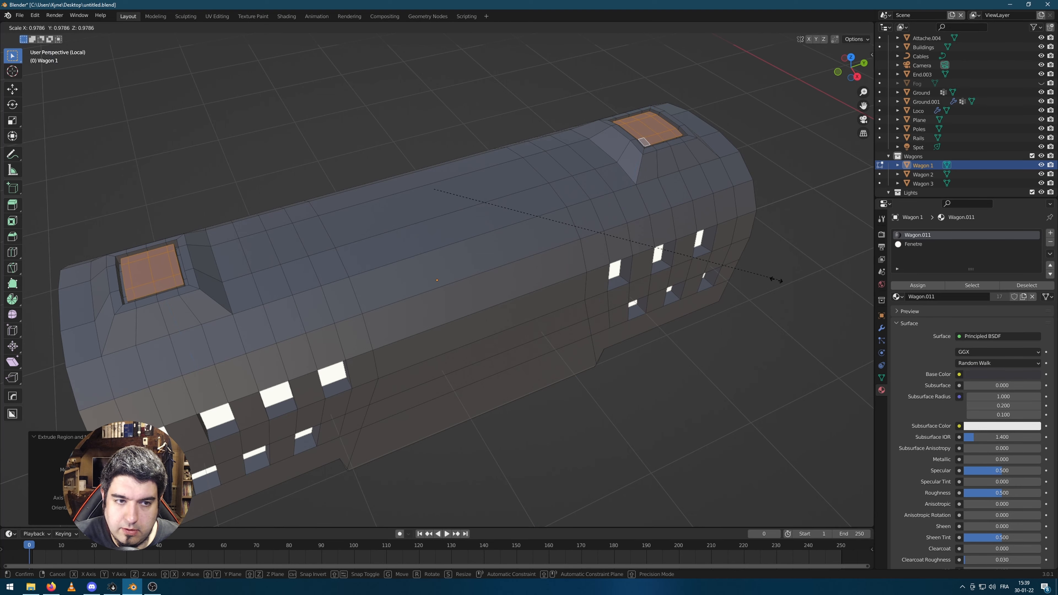
pyautogui.click(739, 281)
pyautogui.moveTo(738, 281); pyautogui.dragTo(523, 290, button='middle')
pyautogui.press('Tab')
pyautogui.press('Tab')
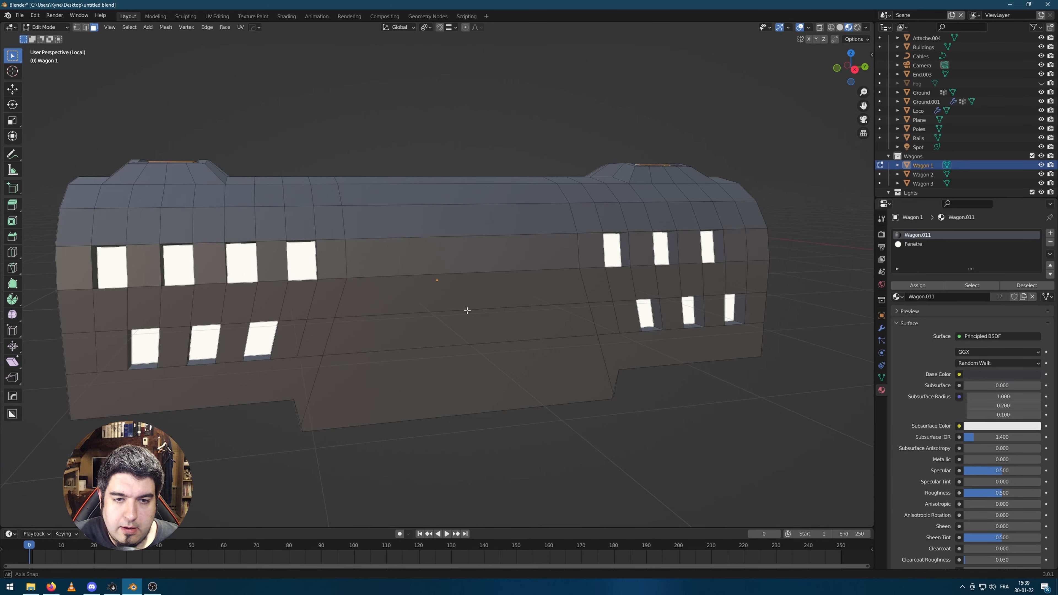
# Extrude the two long middle side faces outward, one per window row, and scale them down to form tapered raised panels
pyautogui.moveTo(465, 315); pyautogui.dragTo(473, 318, button='middle')
pyautogui.click(109, 354)
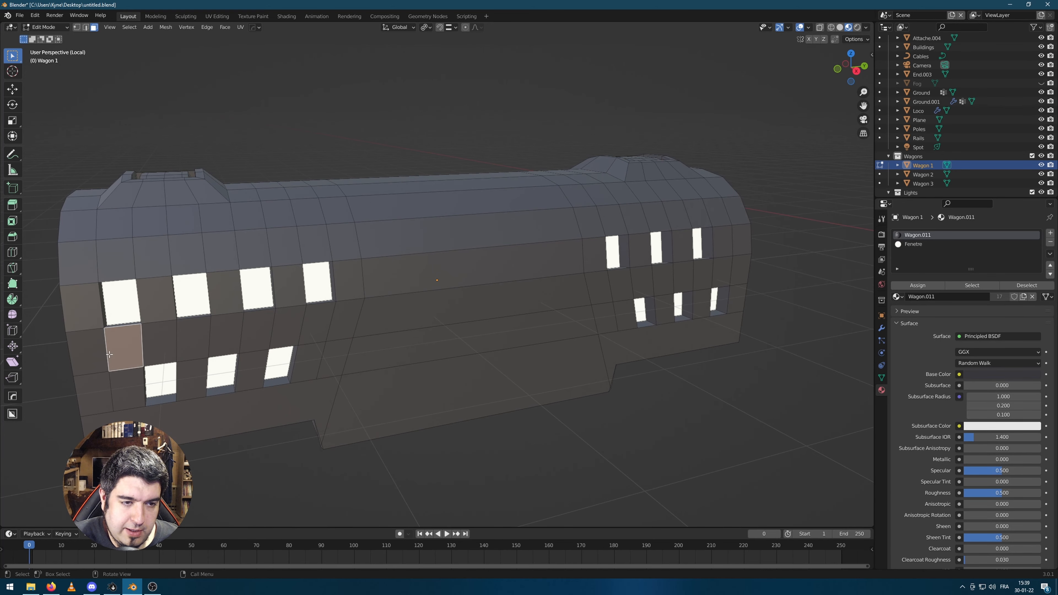
pyautogui.moveTo(368, 424); pyautogui.dragTo(479, 416, button='middle')
pyautogui.press('2')
pyautogui.click(392, 350)
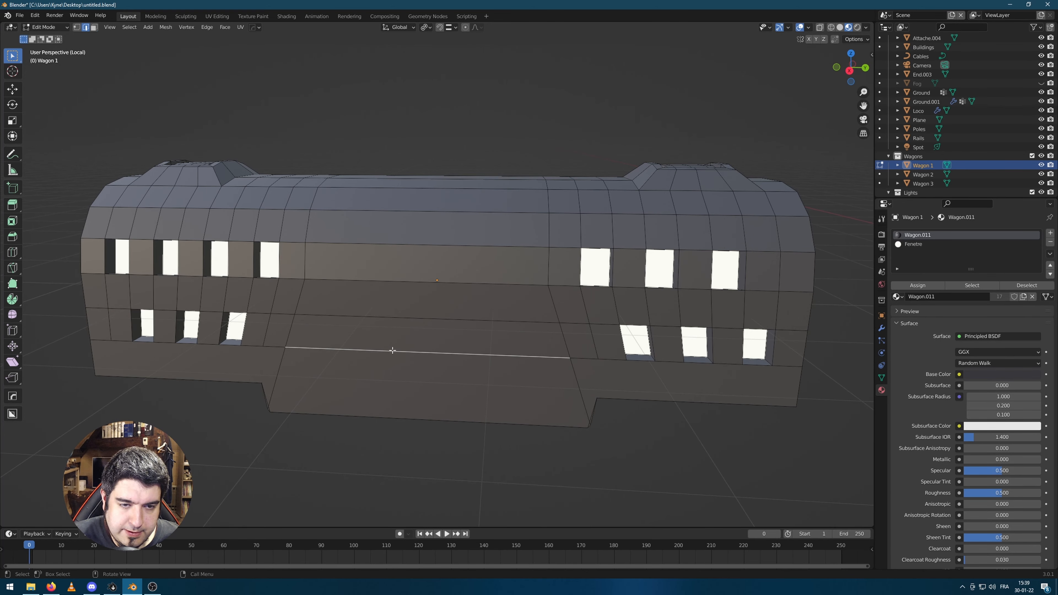
pyautogui.keyDown('shift'); pyautogui.click(394, 320); pyautogui.keyUp('shift')
pyautogui.press('3')
pyautogui.moveTo(408, 340); pyautogui.dragTo(477, 337, button='middle')
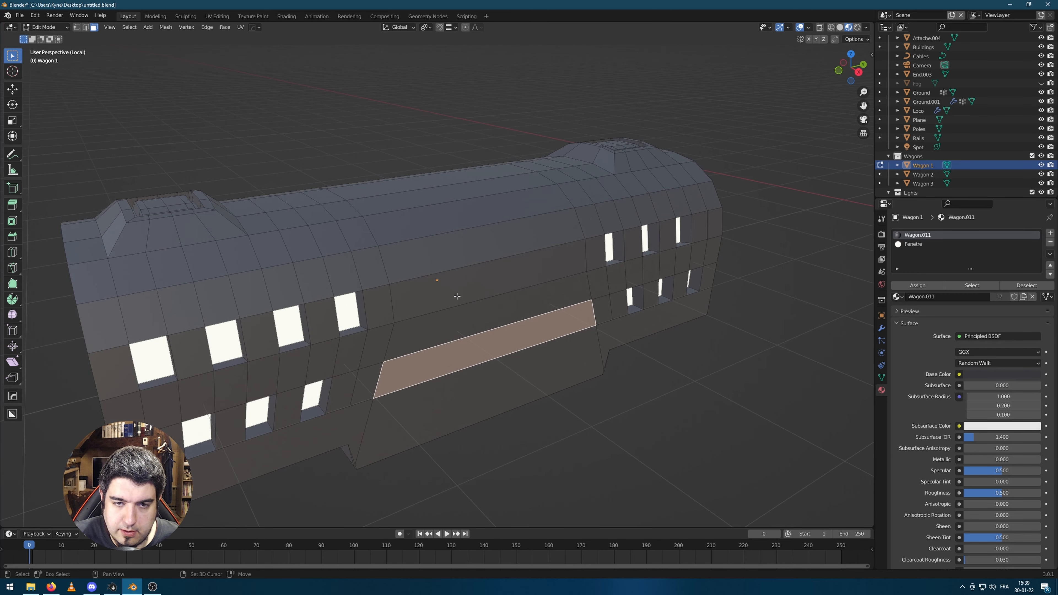
pyautogui.keyDown('shift'); pyautogui.click(457, 296); pyautogui.keyUp('shift')
pyautogui.moveTo(545, 335); pyautogui.dragTo(560, 336, button='middle')
pyautogui.press('e')
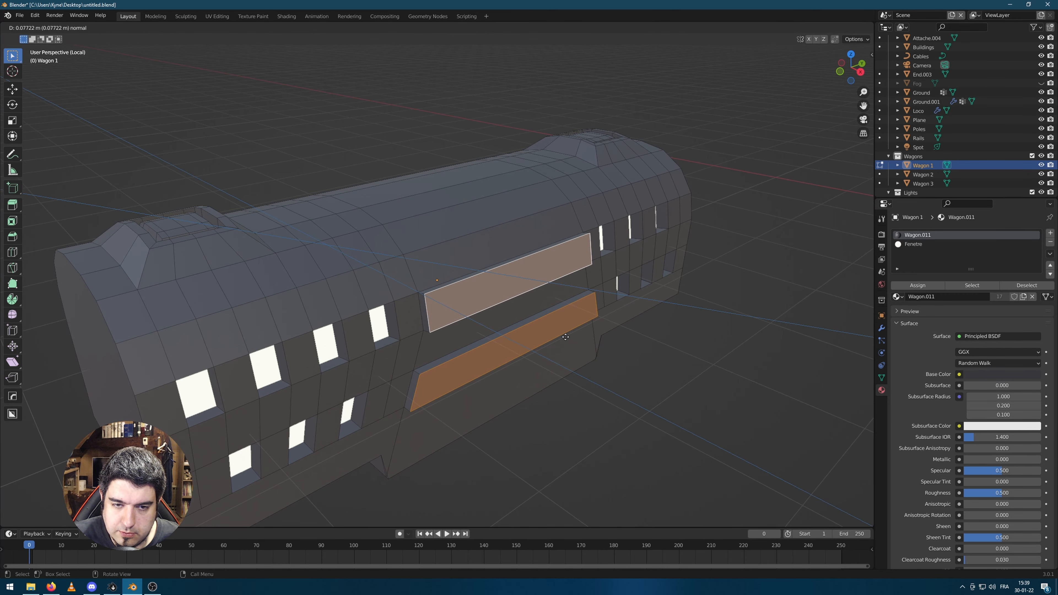
pyautogui.click(667, 303)
pyautogui.press('s')
pyautogui.click(649, 303)
pyautogui.press('Tab')
pyautogui.moveTo(733, 390); pyautogui.dragTo(696, 399, button='middle')
pyautogui.press('Tab')
# Extrude the long middle roof face inward to form a recess between the two roof housings
pyautogui.moveTo(390, 236); pyautogui.dragTo(420, 239, button='middle')
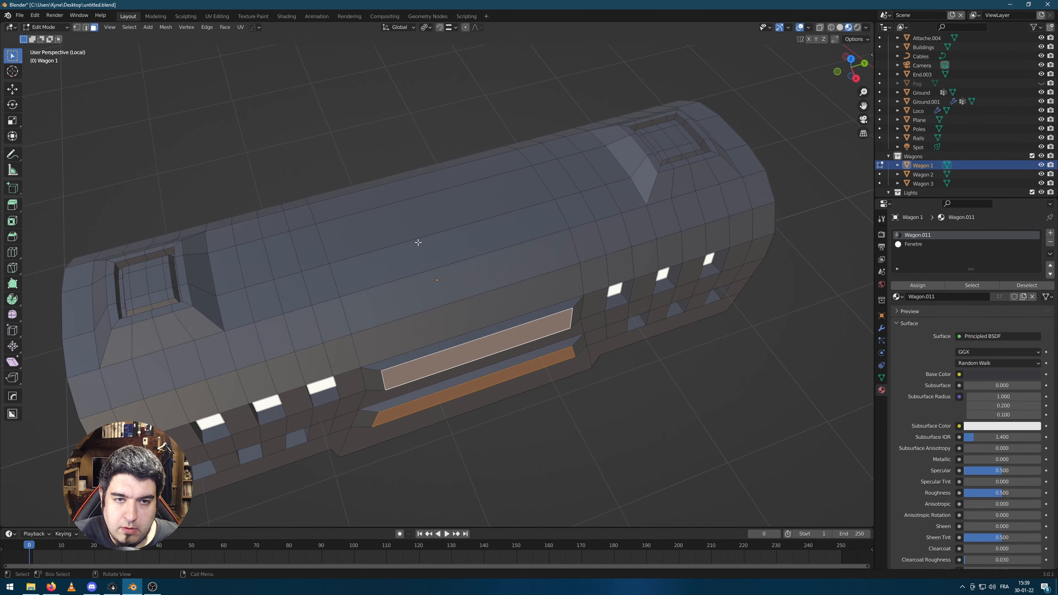
pyautogui.click(412, 217)
pyautogui.moveTo(503, 251); pyautogui.dragTo(508, 225, button='middle')
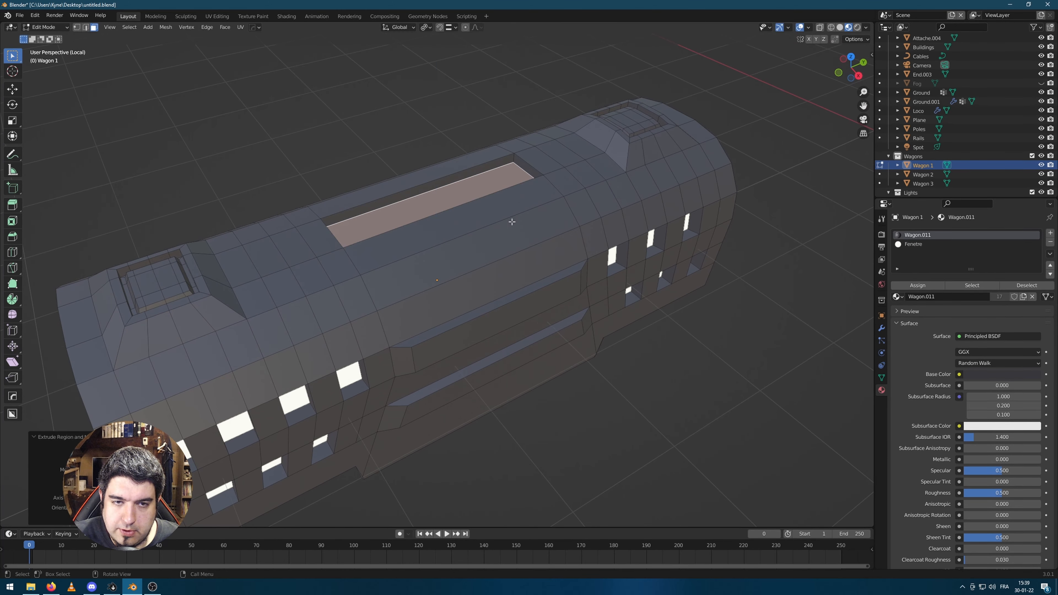
# Examine the wagon's raised side panels and lower body from several angles
pyautogui.press('Tab')
pyautogui.moveTo(678, 308); pyautogui.dragTo(458, 358, button='middle')
pyautogui.press('Tab')
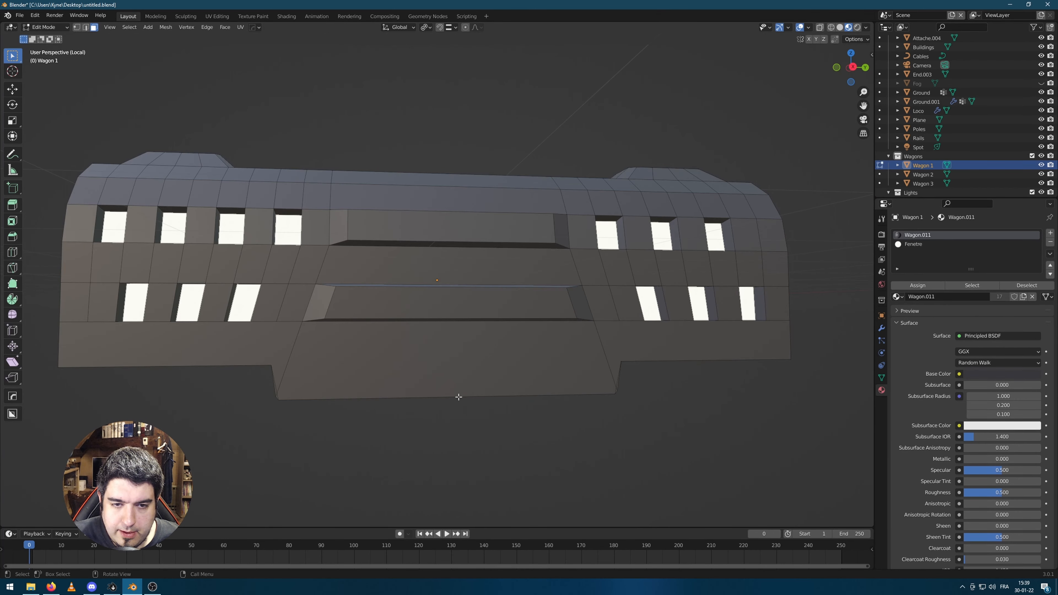
pyautogui.scroll(2, 355, 384)
pyautogui.moveTo(316, 404); pyautogui.dragTo(382, 404, button='middle')
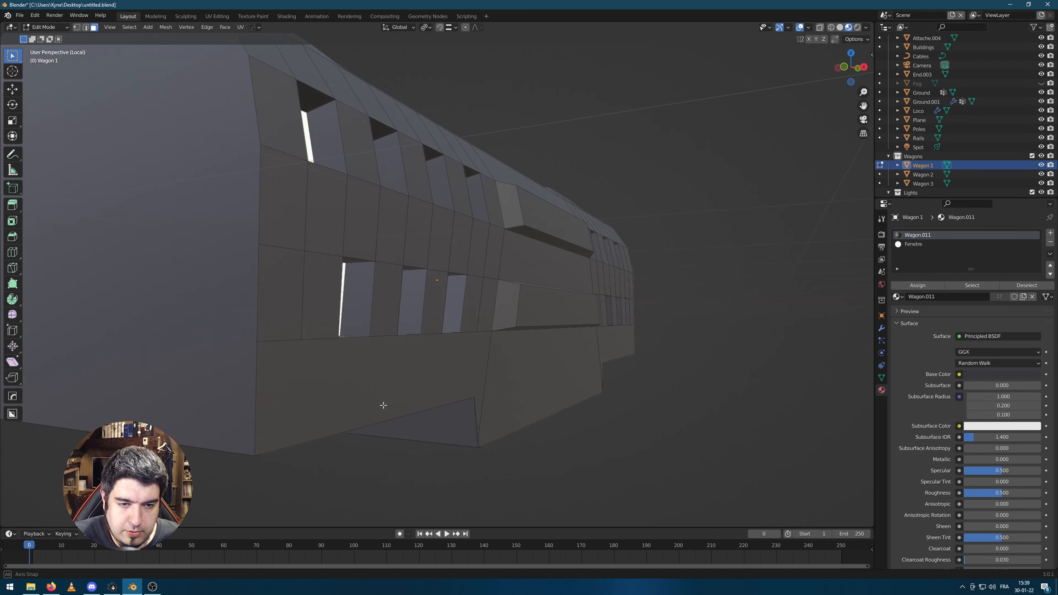
pyautogui.scroll(-3, 345, 390)
pyautogui.moveTo(391, 298); pyautogui.dragTo(395, 338, button='middle')
pyautogui.press('Tab')
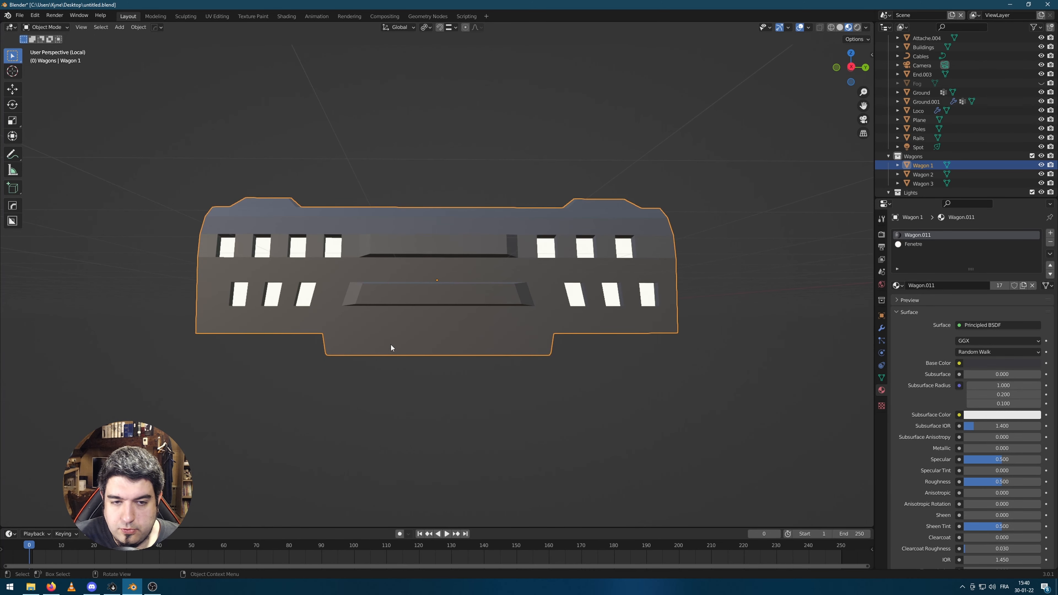
pyautogui.hotkey('alt', 'a')
pyautogui.hotkey('shift', 'a')
pyautogui.moveTo(283, 409)
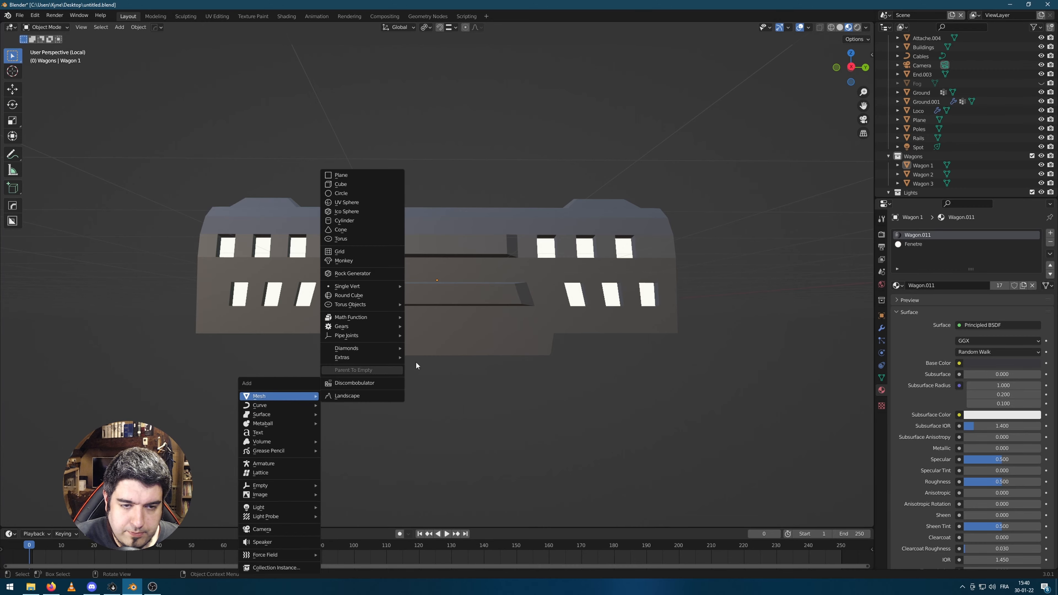
pyautogui.hotkey('shift', 'a')
# Select the underside face of the wagon's lower middle block and place the 3D cursor on it
pyautogui.moveTo(577, 377); pyautogui.dragTo(393, 364, button='middle')
pyautogui.moveTo(446, 315)
pyautogui.mouseDown(button='middle')
pyautogui.moveTo(635, 359)
pyautogui.moveTo(585, 381)
pyautogui.moveTo(609, 374)
pyautogui.moveTo(658, 215)
pyautogui.moveTo(610, 286)
pyautogui.moveTo(440, 302)
pyautogui.mouseUp(button='middle')
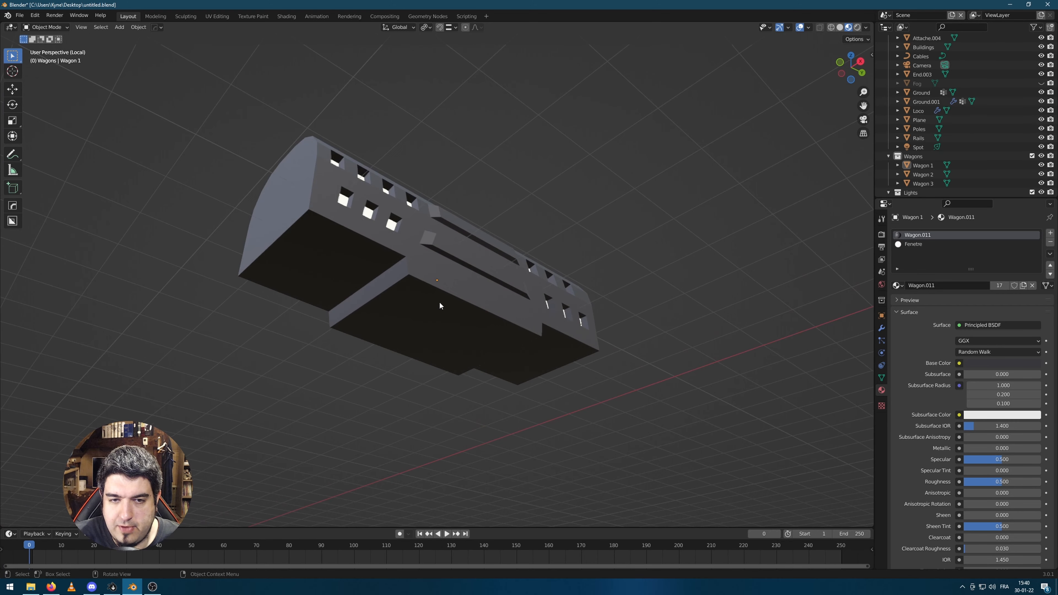
pyautogui.press('Tab')
pyautogui.click(479, 330)
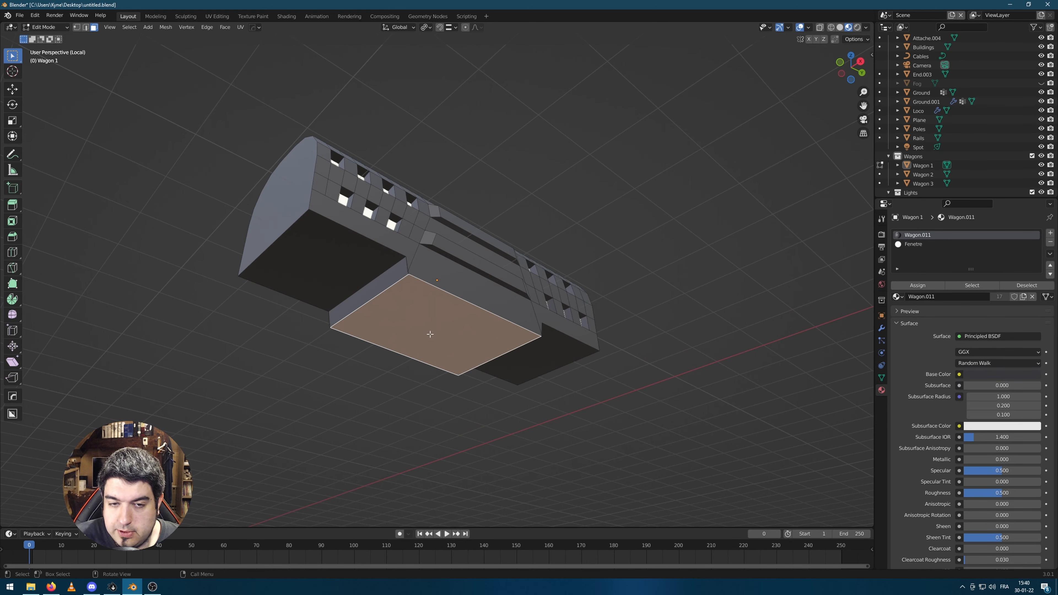
pyautogui.moveTo(420, 332); pyautogui.dragTo(397, 331, button='middle')
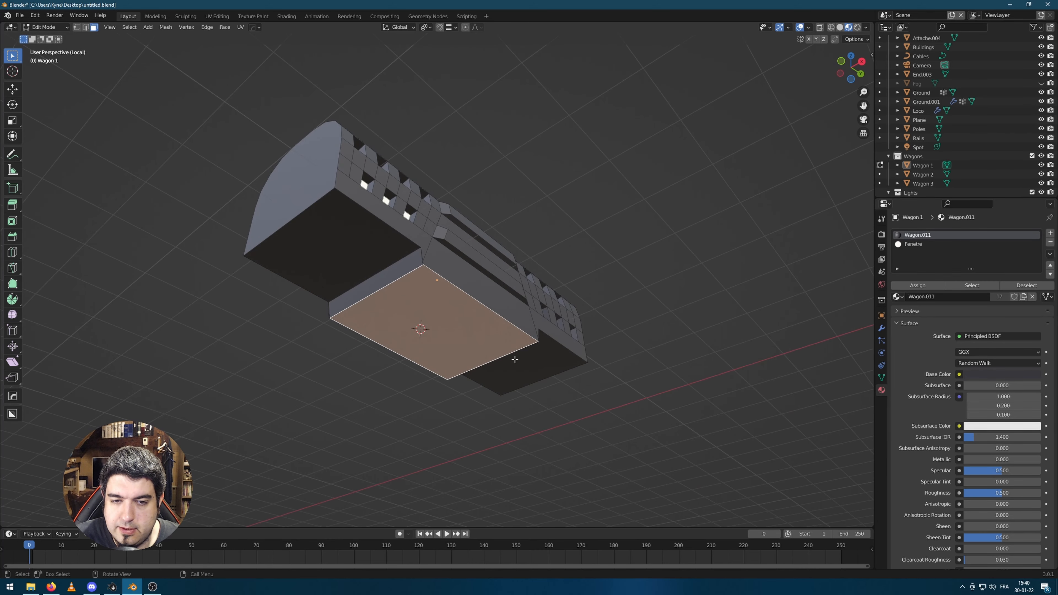
pyautogui.moveTo(470, 329); pyautogui.dragTo(455, 345, button='middle')
pyautogui.hotkey('shift', 'a')
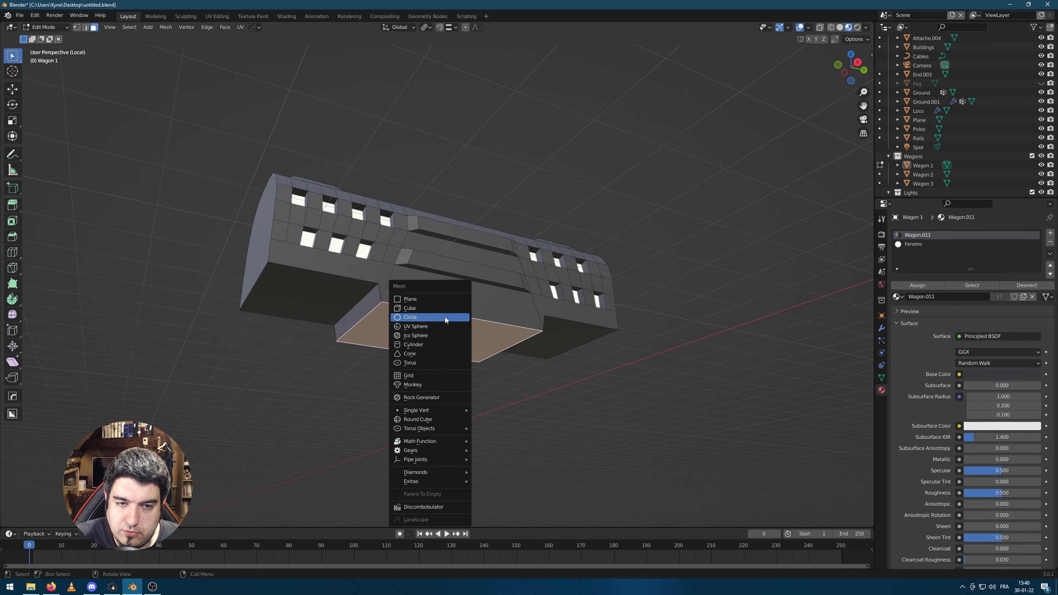
pyautogui.press('Escape')
pyautogui.press('Tab')
pyautogui.hotkey('shift', 'a')
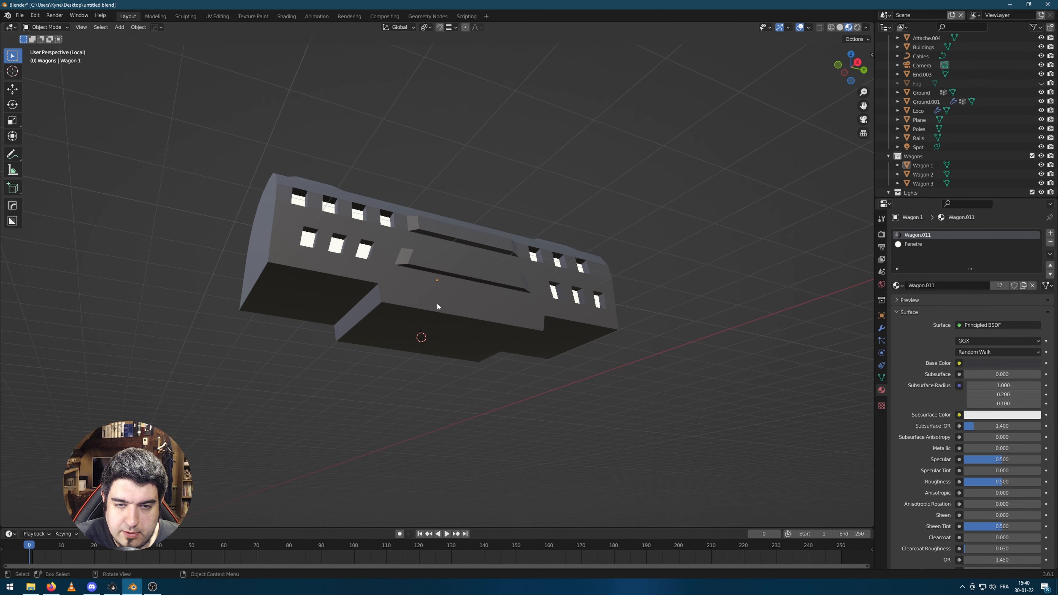
pyautogui.click(438, 303)
pyautogui.press('Tab')
# Add a 16-vertex cylinder at the 3D cursor within Wagon 1's mesh and rotate it 90° about X and 90° about Z
pyautogui.scroll(2, 474, 387)
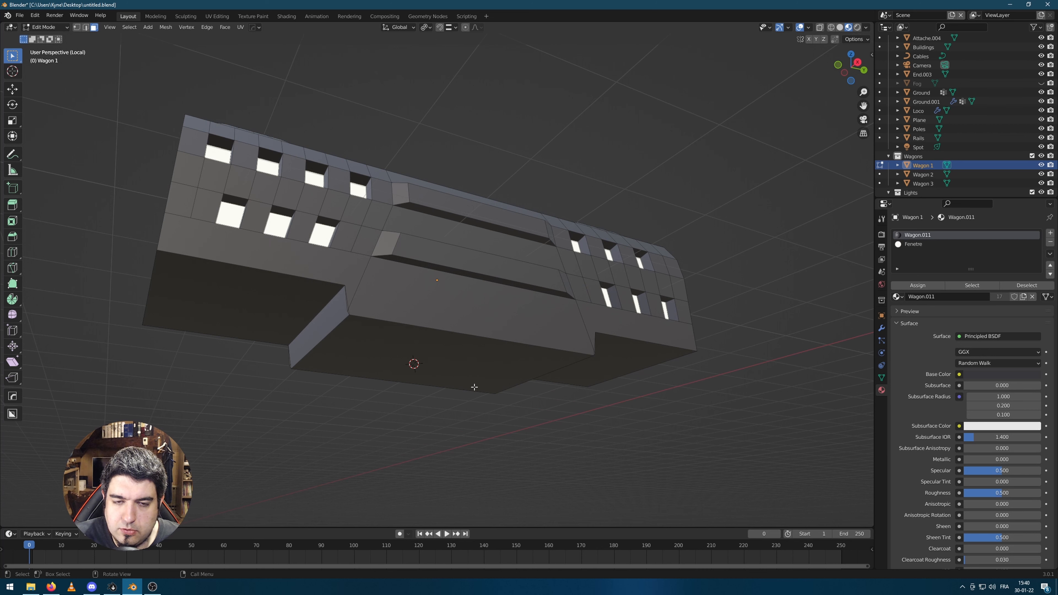
pyautogui.hotkey('shift', 'a')
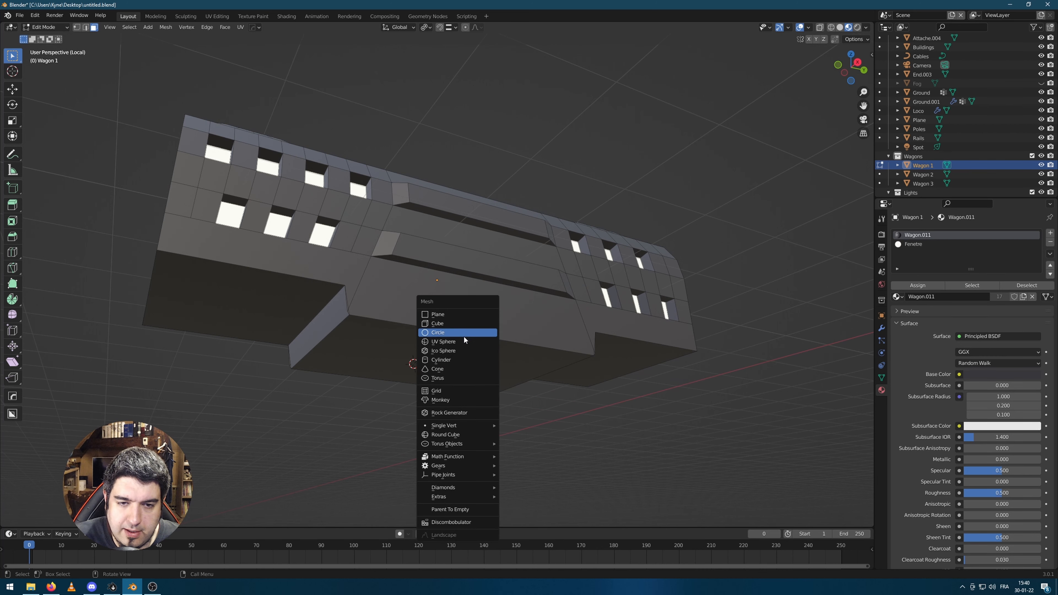
pyautogui.click(456, 359)
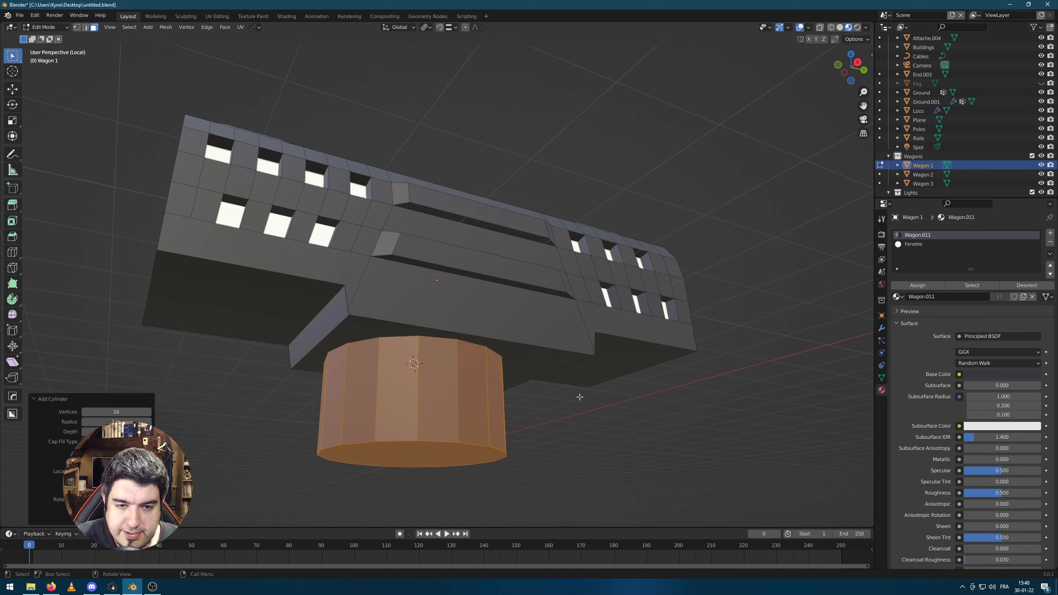
pyautogui.moveTo(604, 410); pyautogui.dragTo(577, 393, button='middle')
pyautogui.write('rx')
pyautogui.write('90')
pyautogui.press('Return')
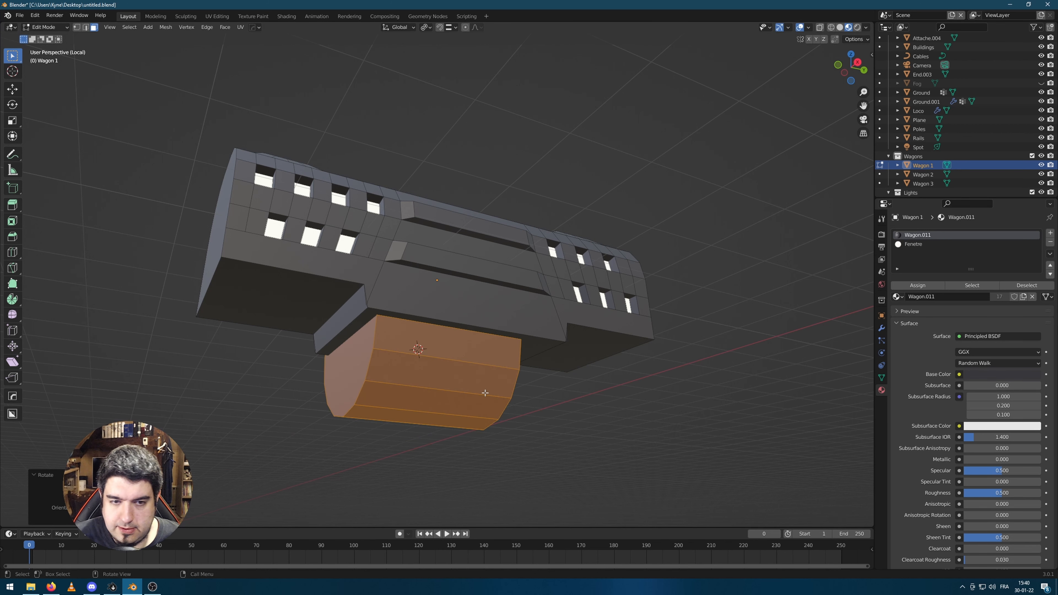
pyautogui.write('rz90')
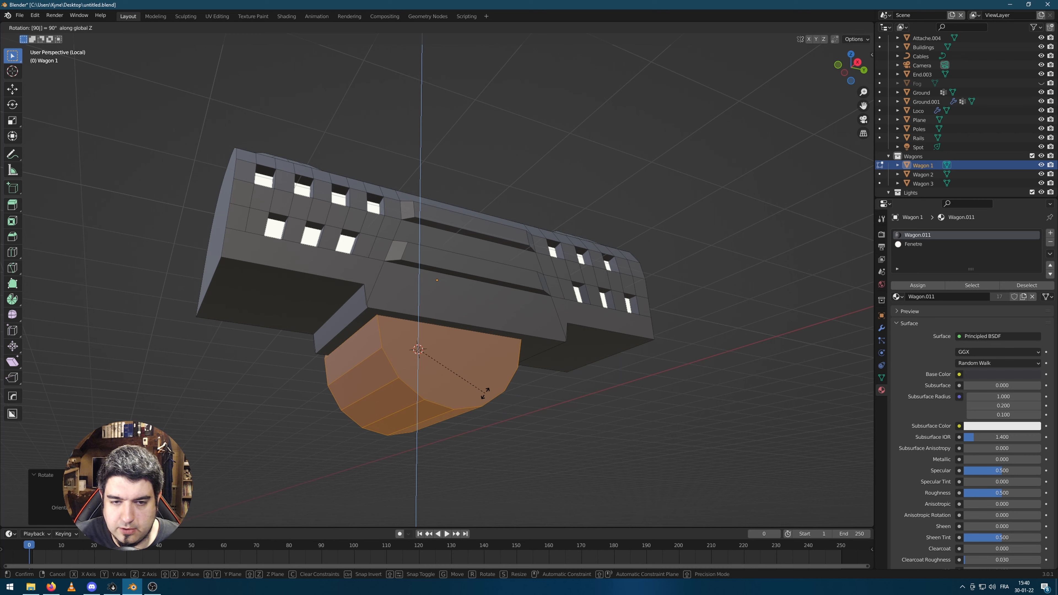
pyautogui.press('Return')
# Scale the cylinder down to wheel size, move it about 2.5 m along negative Y under the wagon's end and raise it slightly
pyautogui.press('KP_3')
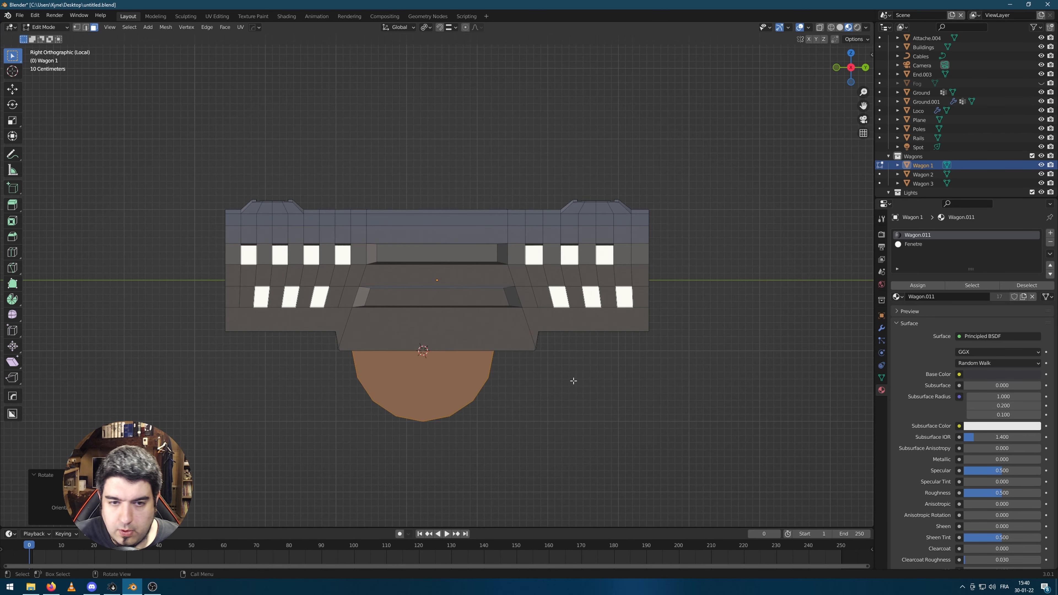
pyautogui.press('s')
pyautogui.click(461, 372)
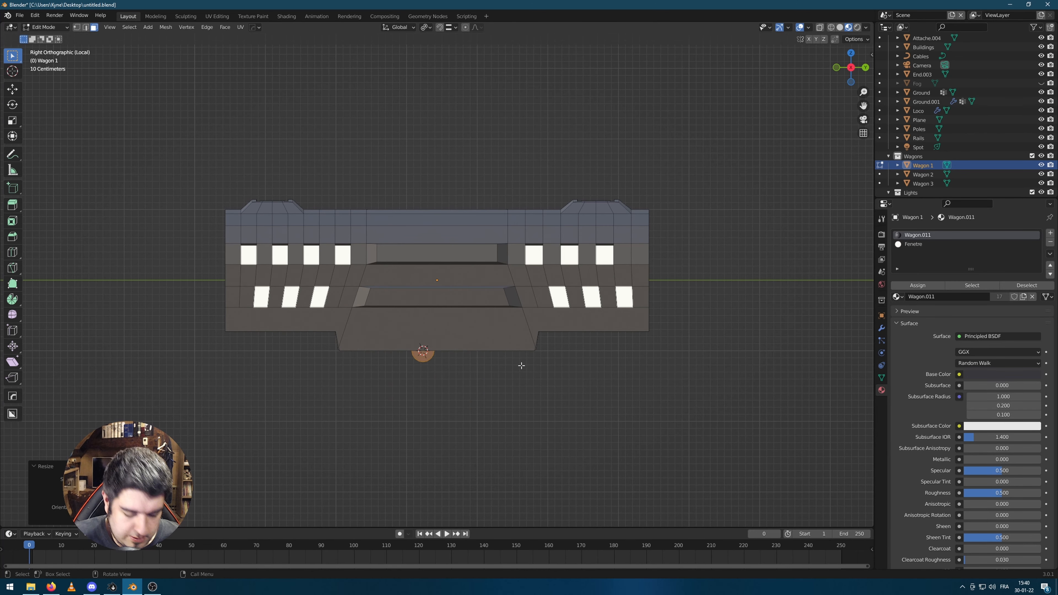
pyautogui.press('g')
pyautogui.press('y')
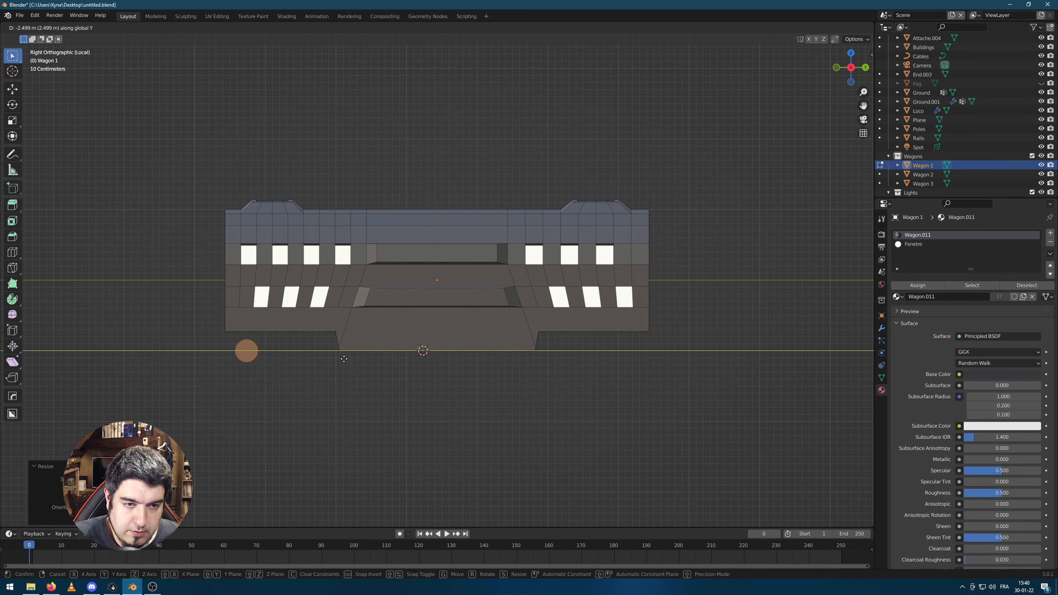
pyautogui.click(347, 359)
pyautogui.press('g')
pyautogui.press('z')
pyautogui.press('Escape')
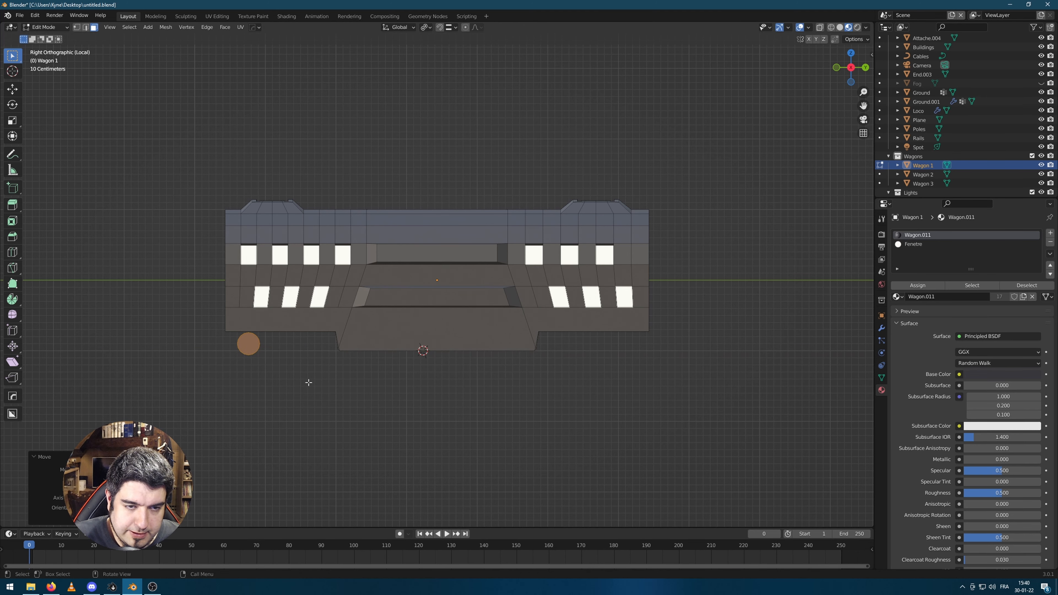
# Move the wheel cylinder along the X axis to sit beneath the outer side of the wagon
pyautogui.moveTo(307, 383); pyautogui.dragTo(427, 362, button='middle')
pyautogui.press('g')
pyautogui.press('x')
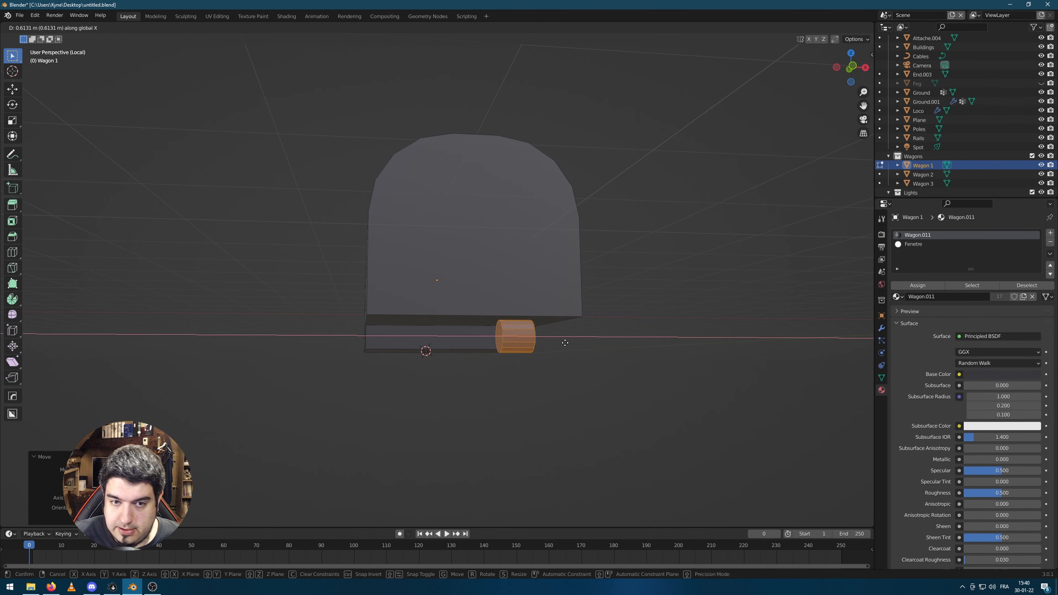
pyautogui.click(580, 341)
# Narrow the wheel along X to about 0.57 of its width and reposition it along X under the wagon's side edge
pyautogui.moveTo(580, 341); pyautogui.dragTo(718, 347, button='middle')
pyautogui.press('s')
pyautogui.press('x')
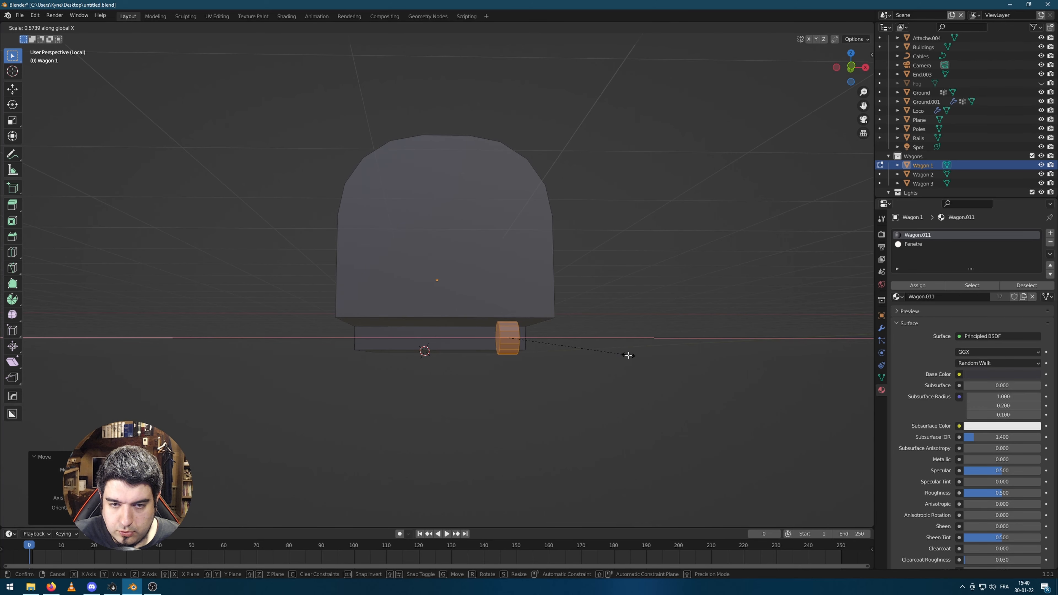
pyautogui.click(627, 356)
pyautogui.moveTo(604, 346); pyautogui.dragTo(588, 352, button='middle')
pyautogui.press('g')
pyautogui.press('x')
pyautogui.click(619, 354)
# Duplicate the wheel about 0.36 m along Y and repeat the copy twice to make a row of four wheels
pyautogui.moveTo(671, 355); pyautogui.dragTo(205, 398, button='middle')
pyautogui.press('KP_3')
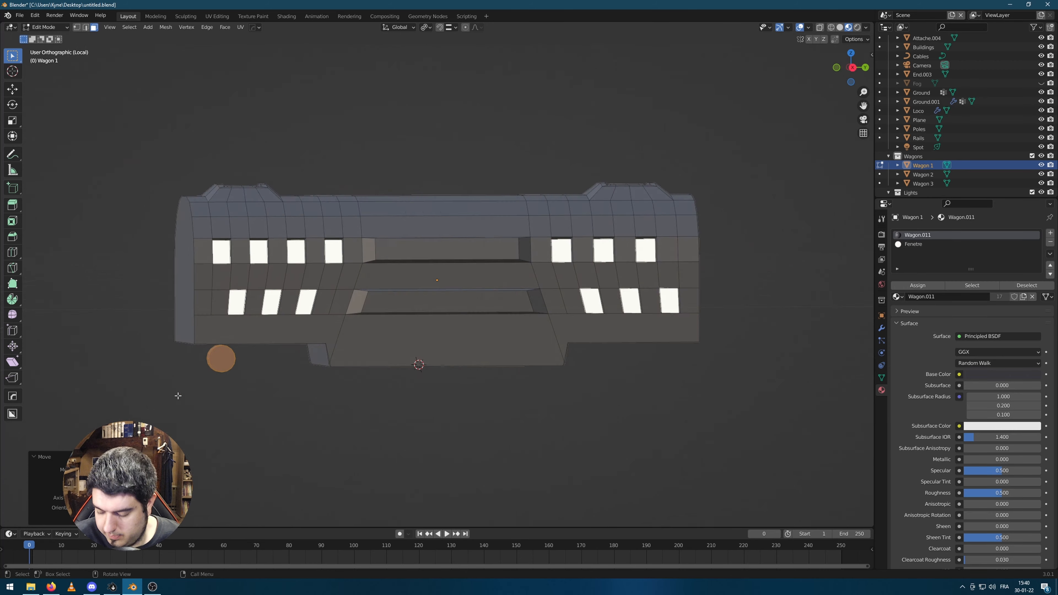
pyautogui.press('g')
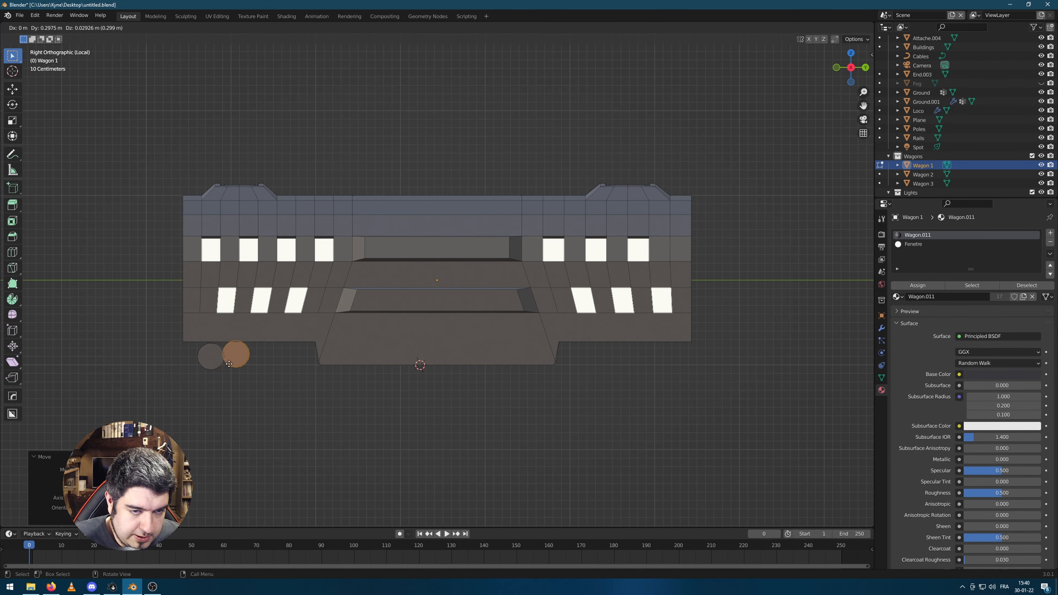
pyautogui.press('x')
pyautogui.press('y')
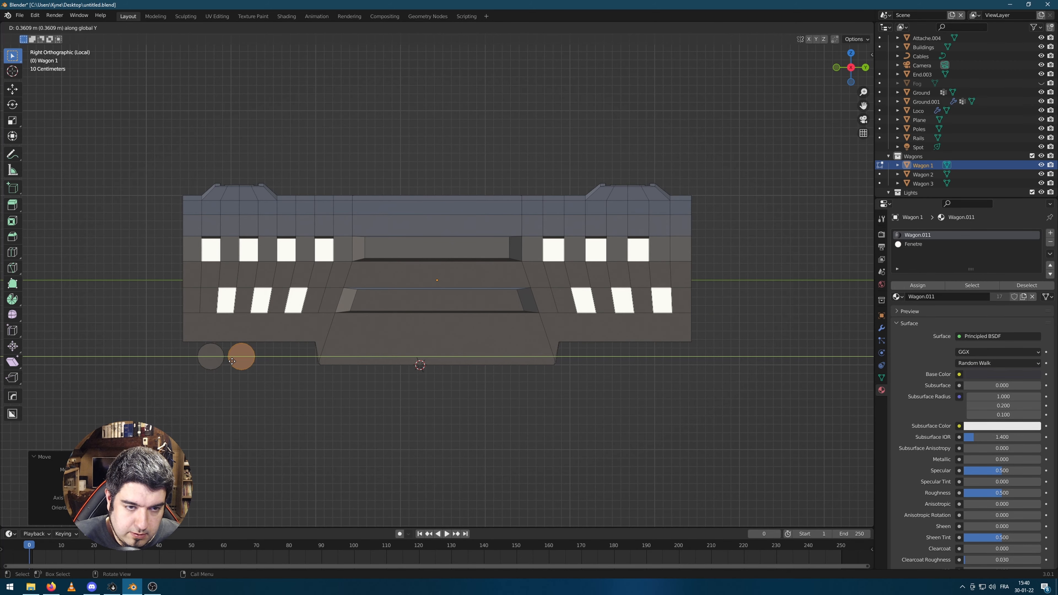
pyautogui.click(232, 361)
pyautogui.hotkey('shift', 'r')
pyautogui.hotkey('shift', 'r')
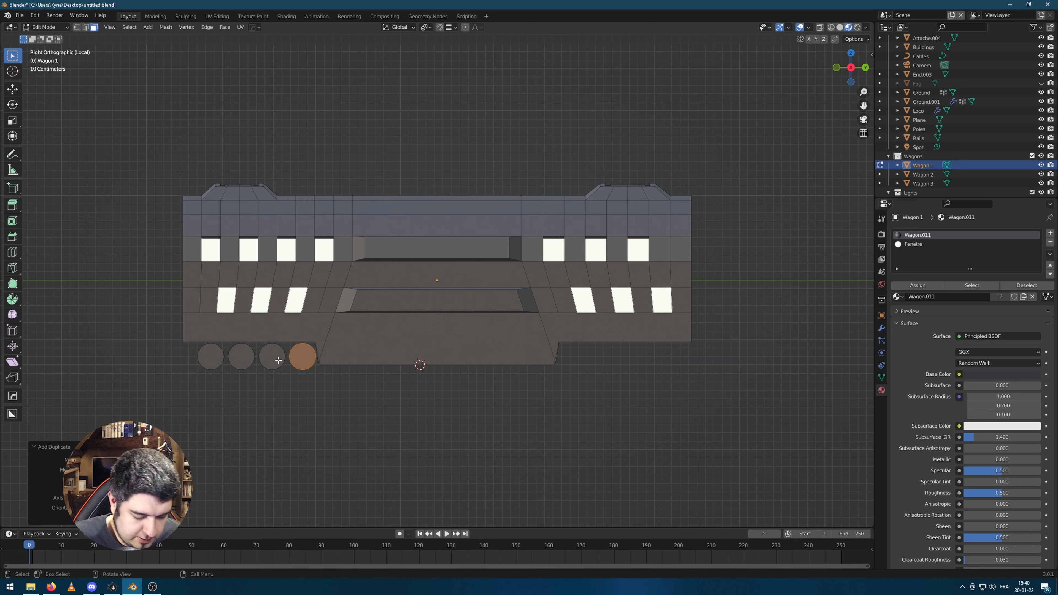
# Select all four wheels and shift them slightly along Y toward the near end of the wagon
pyautogui.press('l')
pyautogui.press('l')
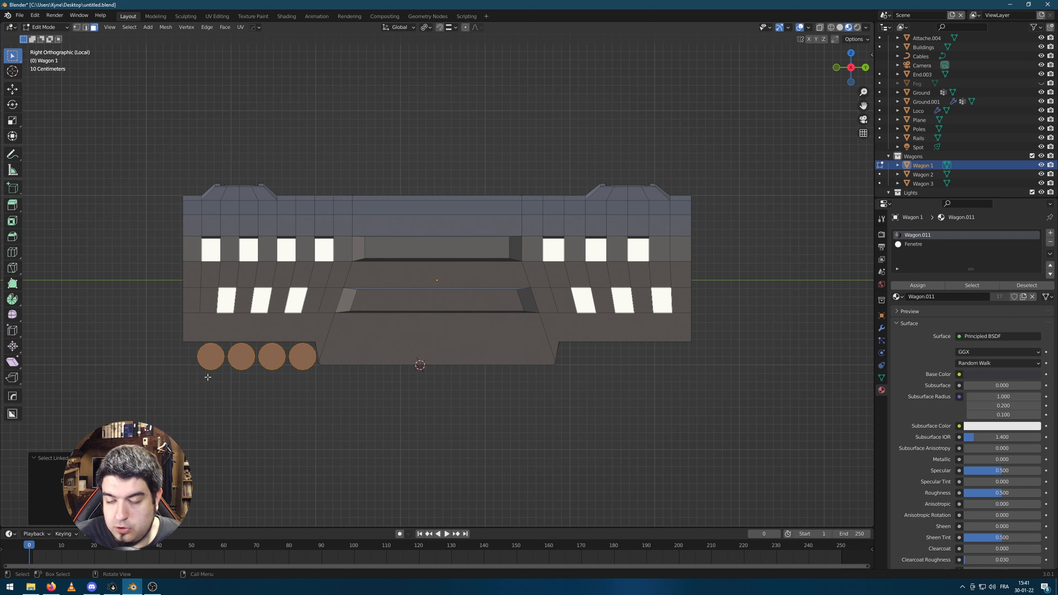
pyautogui.press('g')
pyautogui.press('x')
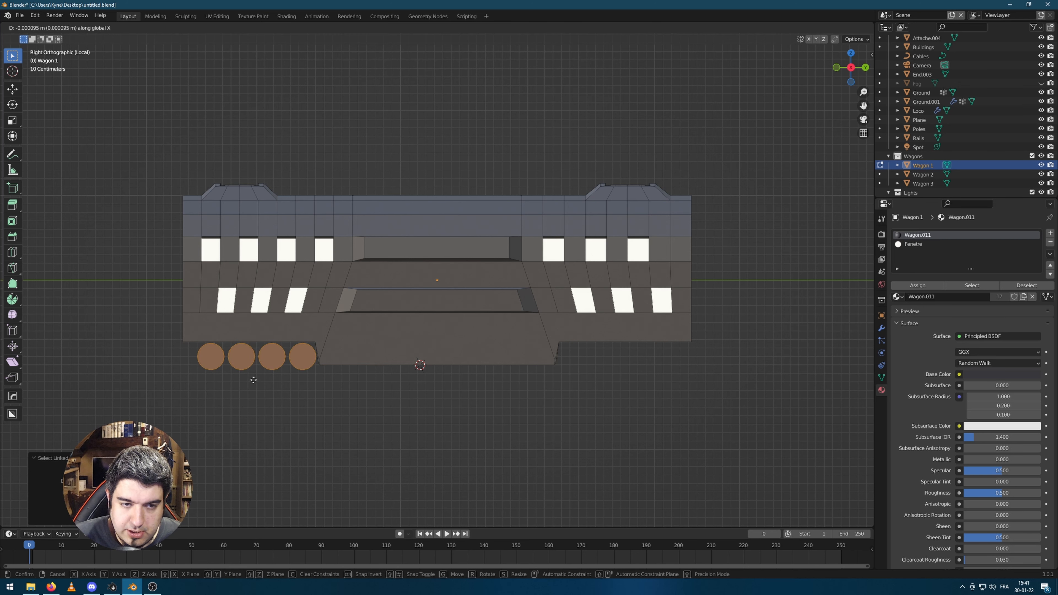
pyautogui.press('y')
pyautogui.click(244, 379)
# Duplicate the four wheels about 4.4 m along Y to the opposite end of the wagon
pyautogui.hotkey('shift', 'd')
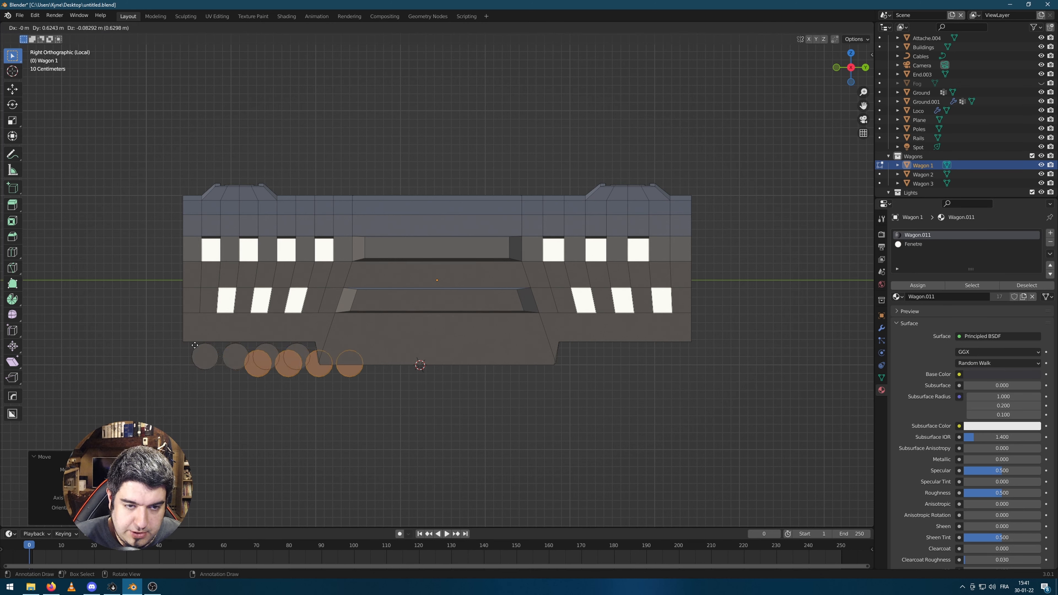
pyautogui.press('y')
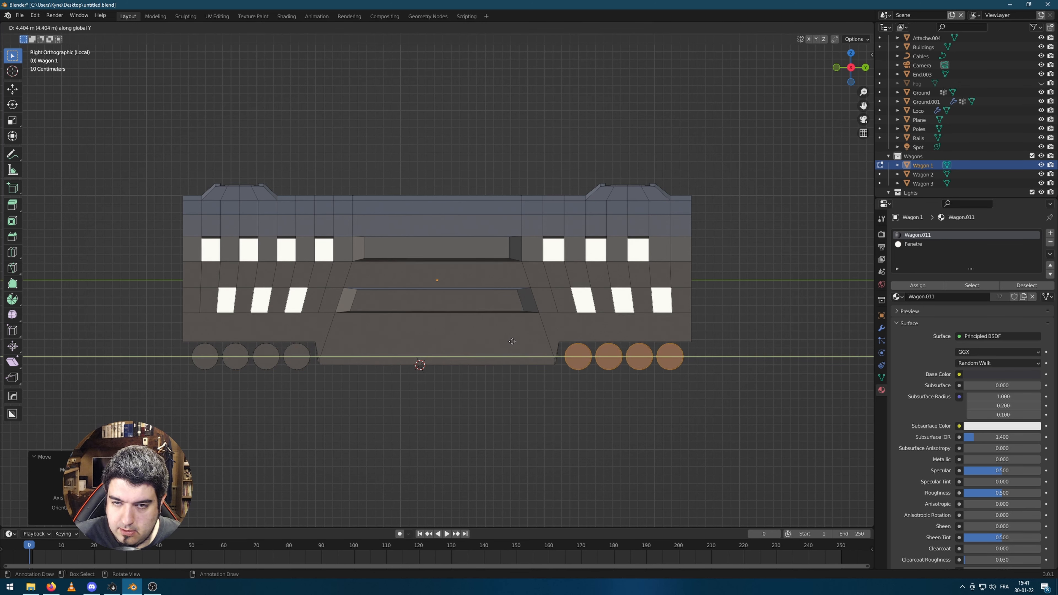
pyautogui.click(516, 342)
# Select all eight wheels and assign them the existing Wagon.012 material in a new material slot
pyautogui.moveTo(485, 402); pyautogui.dragTo(341, 400, button='middle')
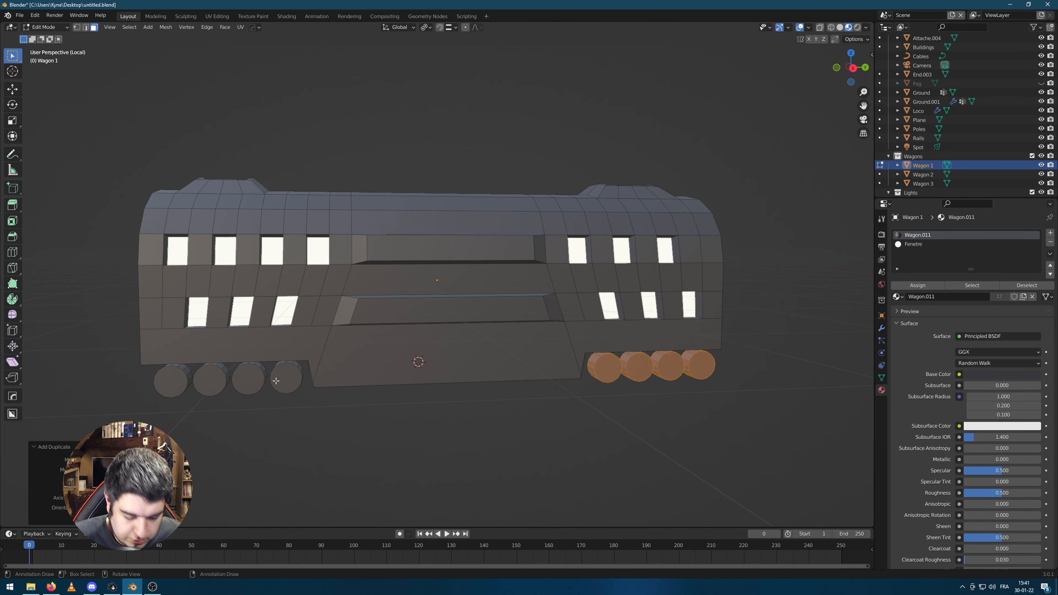
pyautogui.press('l')
pyautogui.press('l')
pyautogui.press('l')
pyautogui.press('l')
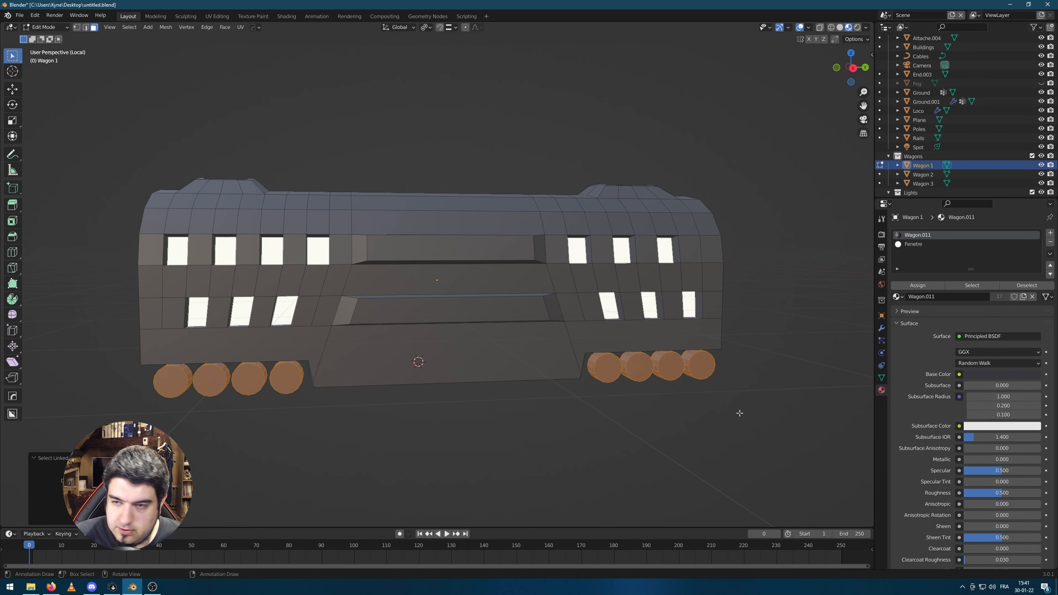
pyautogui.click(1050, 232)
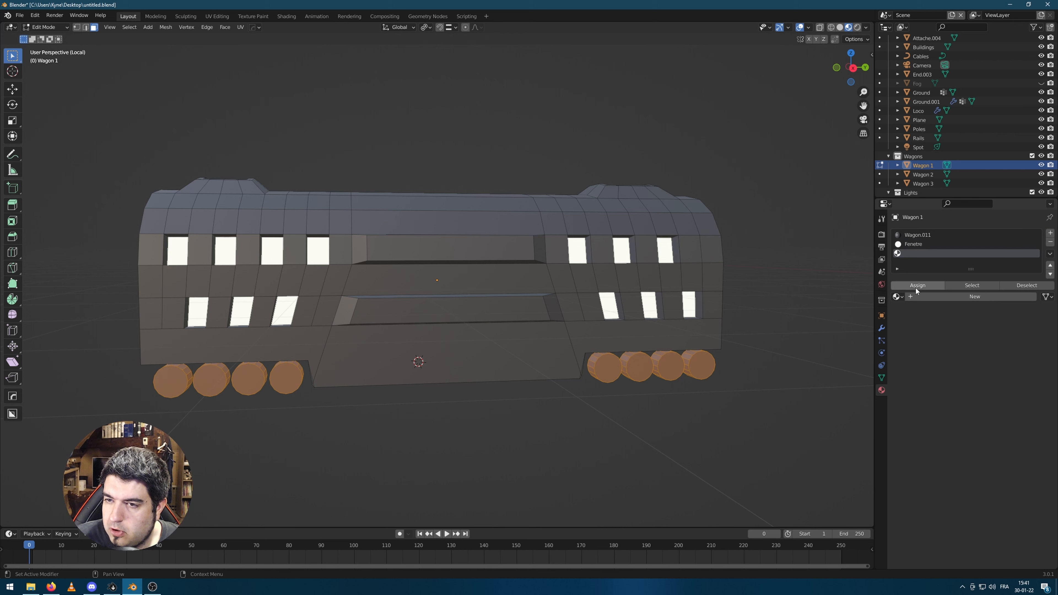
pyautogui.click(898, 296)
pyautogui.scroll(-6, 959, 355)
pyautogui.scroll(-9, 959, 356)
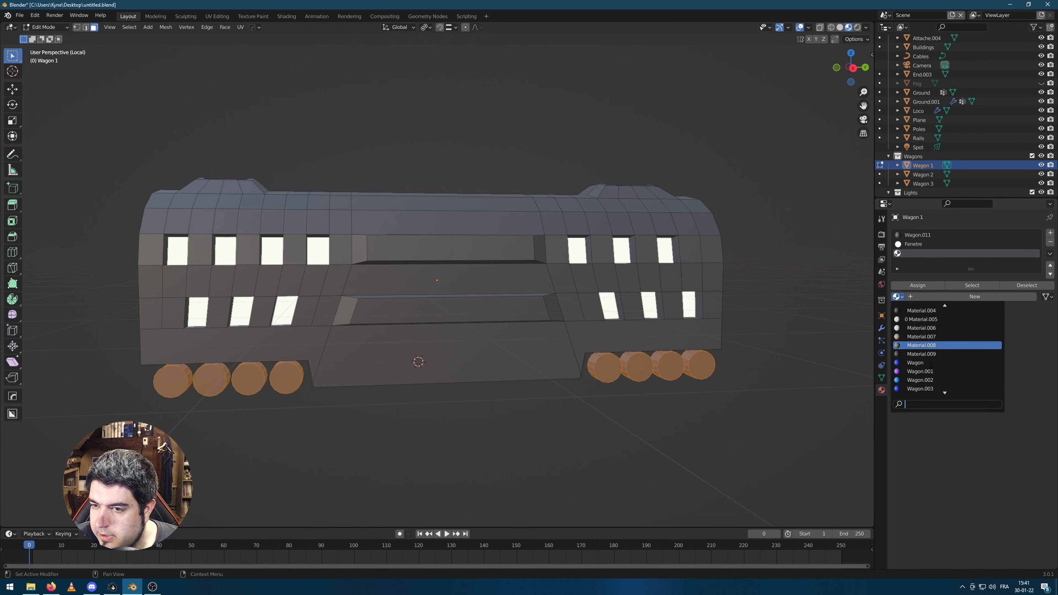
pyautogui.scroll(-3, 942, 337)
pyautogui.scroll(-16, 942, 337)
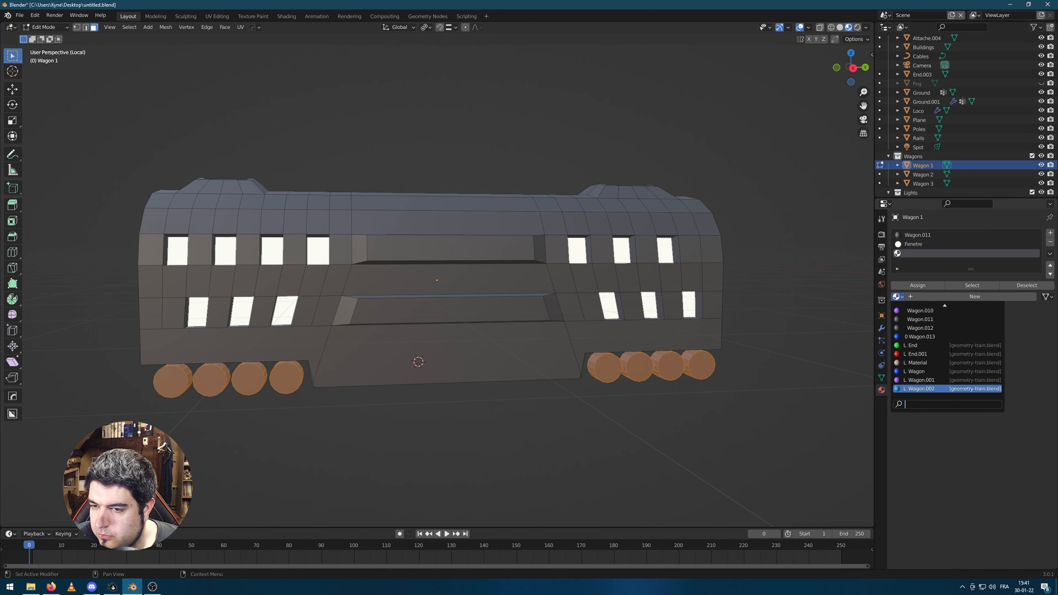
pyautogui.click(933, 328)
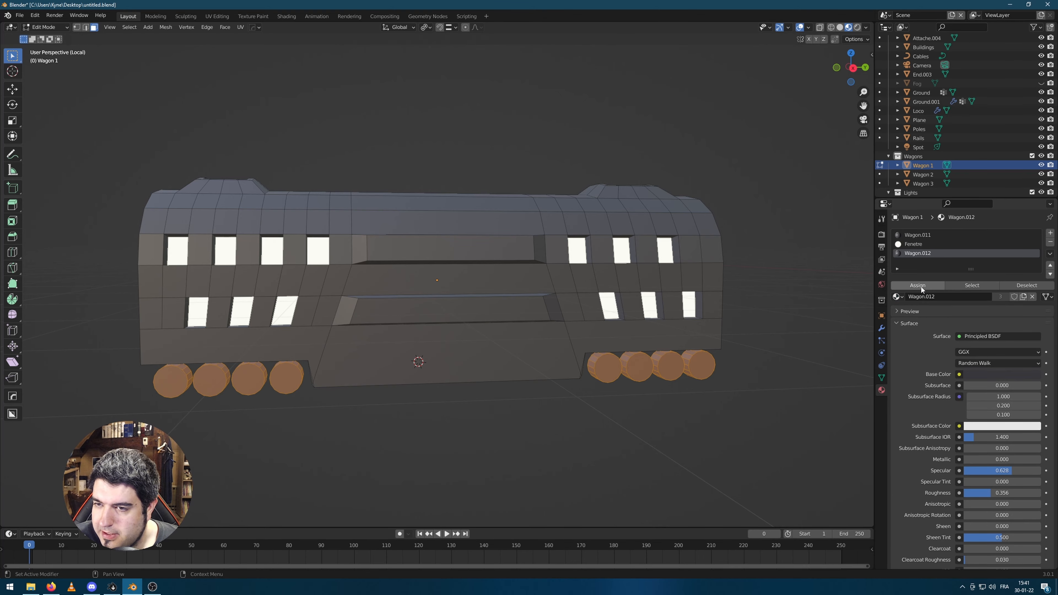
pyautogui.click(921, 287)
pyautogui.moveTo(721, 396); pyautogui.dragTo(750, 394, button='middle')
pyautogui.press('Tab')
pyautogui.press('Tab')
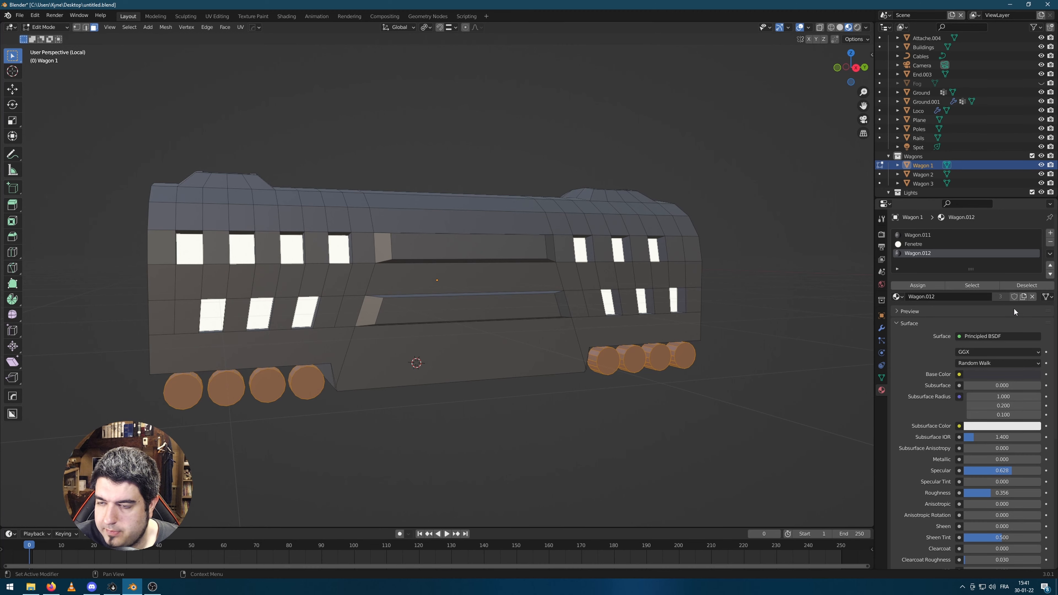
# Rename the wheel material as Roues, then leave mesh editing and deselect the wagon
pyautogui.click(898, 297)
pyautogui.click(932, 318)
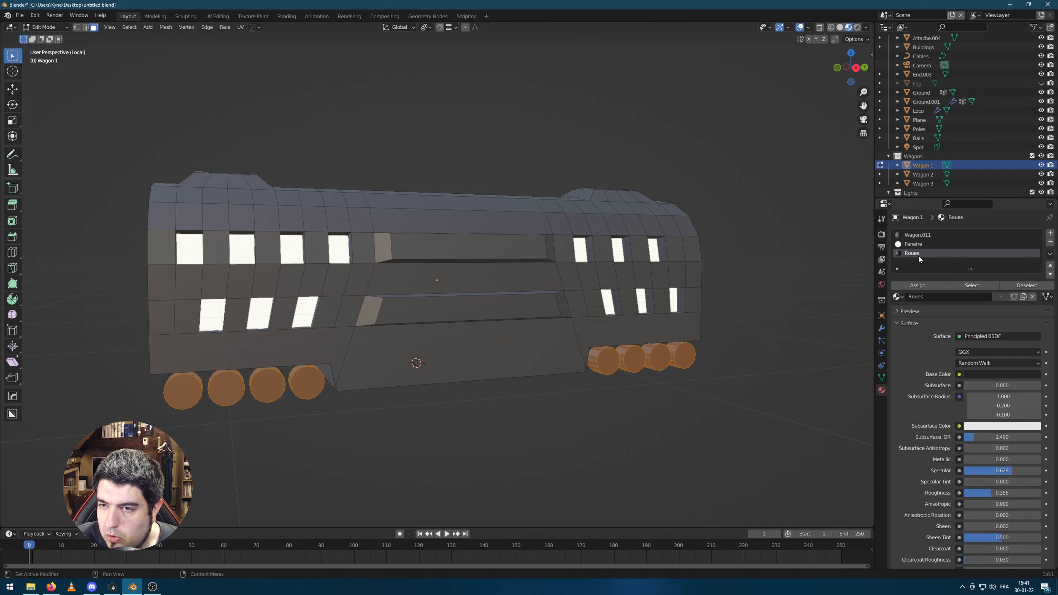
pyautogui.moveTo(706, 286); pyautogui.dragTo(725, 289, button='middle')
pyautogui.press('Tab')
pyautogui.click(786, 323)
pyautogui.scroll(-3, 775, 324)
pyautogui.moveTo(770, 363)
pyautogui.mouseDown(button='middle')
pyautogui.moveTo(705, 337)
pyautogui.moveTo(612, 357)
pyautogui.moveTo(786, 360)
pyautogui.mouseUp(button='middle')
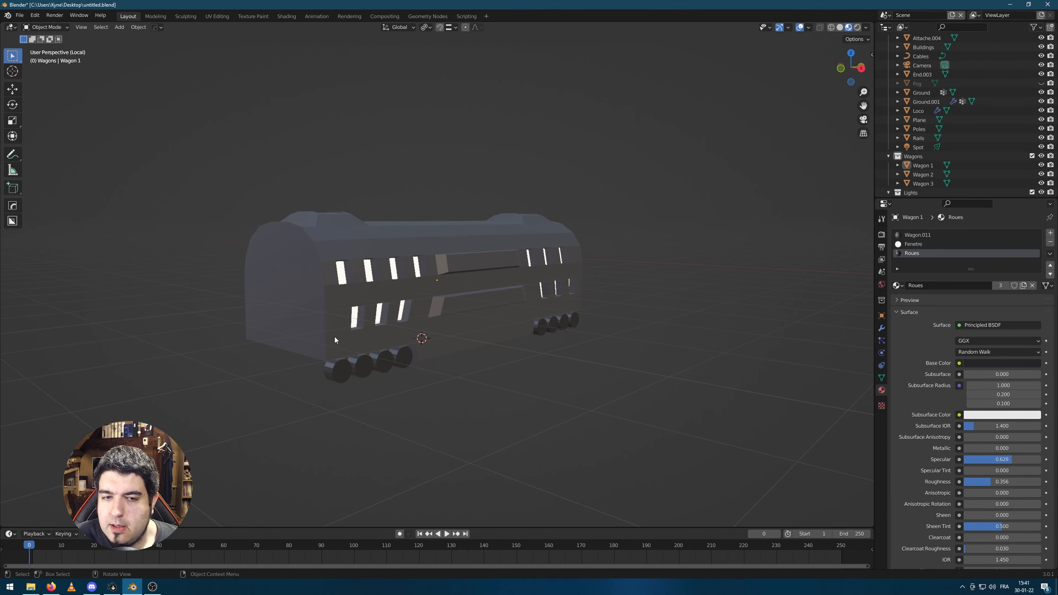
# Try to mirror Wagon 1 across the X axis with a Mirror modifier
pyautogui.moveTo(335, 340); pyautogui.dragTo(490, 325, button='middle')
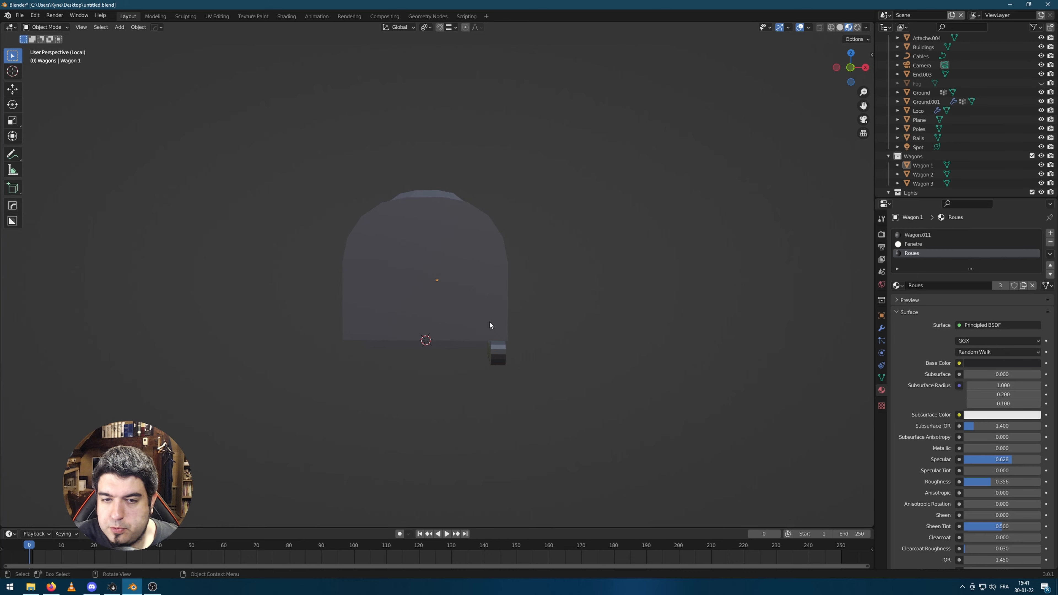
pyautogui.click(490, 325)
pyautogui.moveTo(611, 345)
pyautogui.mouseDown(button='middle')
pyautogui.moveTo(571, 352)
pyautogui.moveTo(600, 355)
pyautogui.mouseUp(button='middle')
pyautogui.hotkey('alt', 'x')
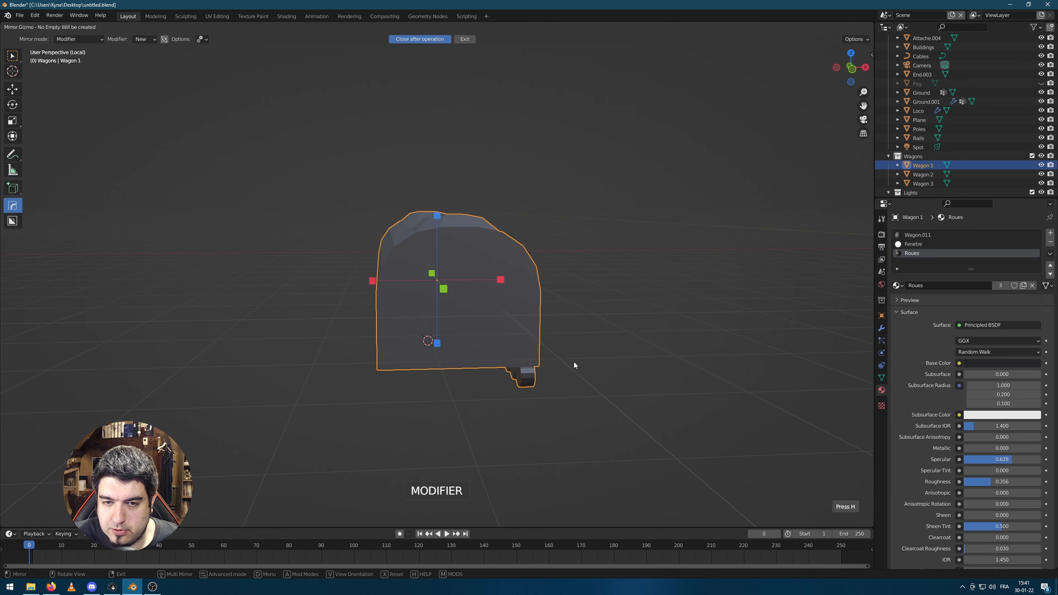
pyautogui.click(500, 280)
pyautogui.moveTo(657, 324); pyautogui.dragTo(180, 281, button='middle')
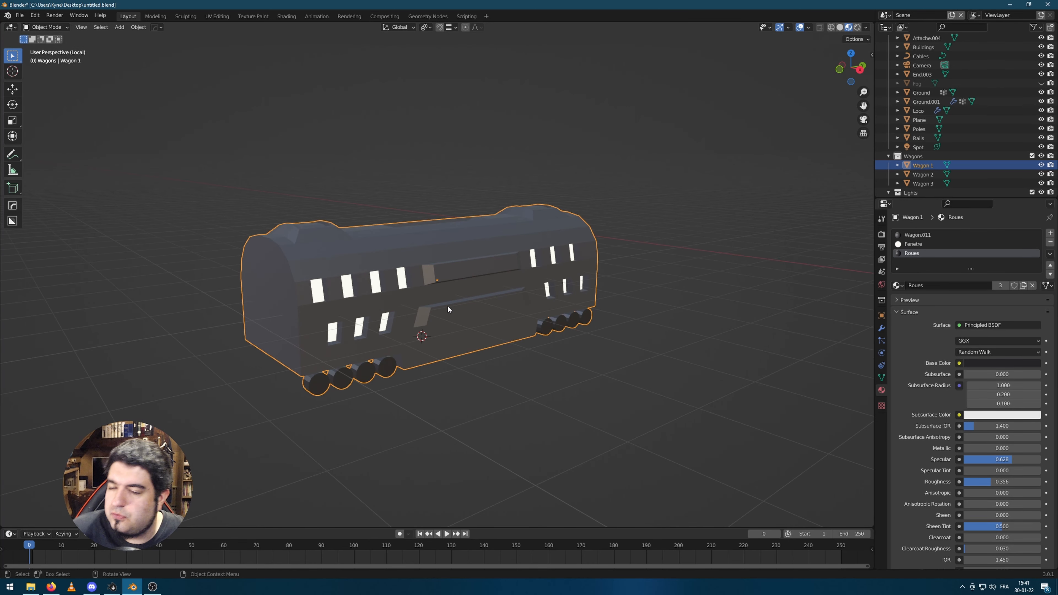
pyautogui.click(548, 386)
# Select the inner wall faces around the recess of the first roof hatch on Wagon 1
pyautogui.moveTo(547, 385); pyautogui.dragTo(422, 366, button='middle')
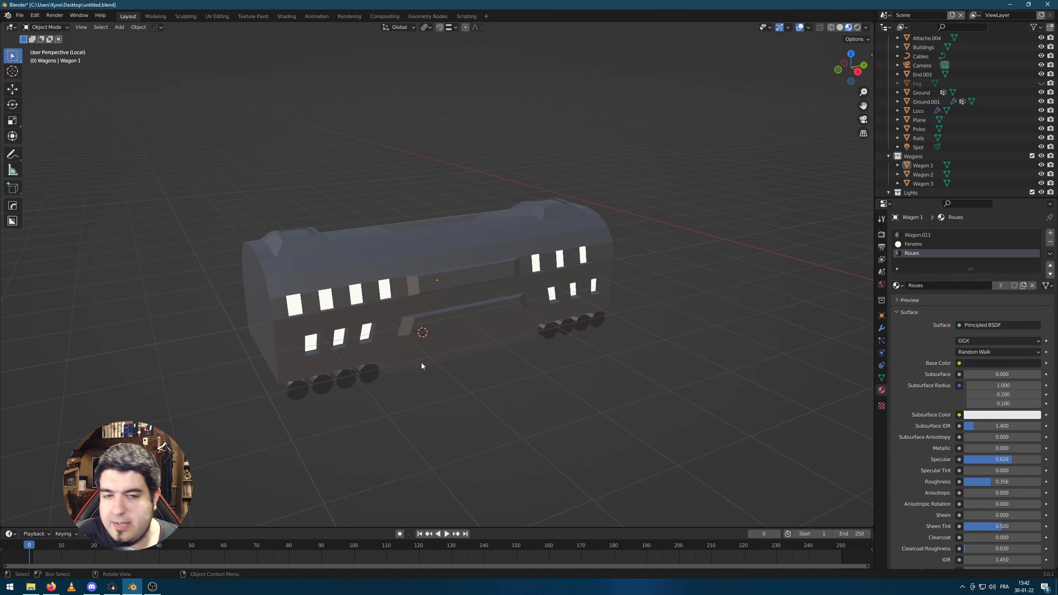
pyautogui.moveTo(517, 322); pyautogui.dragTo(492, 375, button='middle')
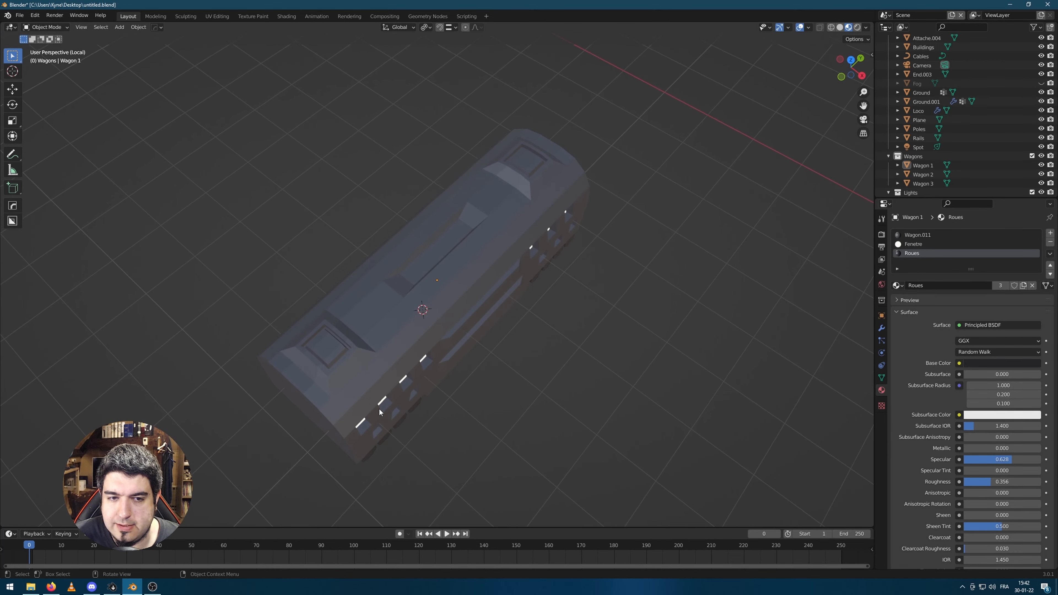
pyautogui.press('Tab')
pyautogui.moveTo(416, 387); pyautogui.dragTo(510, 278, button='middle')
pyautogui.scroll(2, 404, 421)
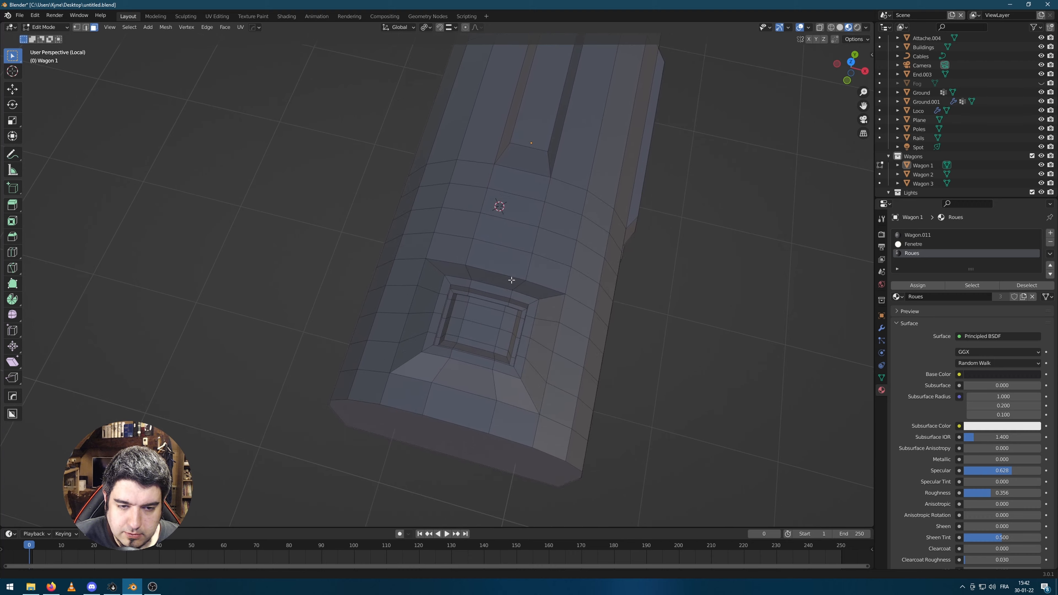
pyautogui.press('KP_7')
pyautogui.scroll(5, 484, 278)
pyautogui.keyDown('shift'); pyautogui.moveTo(664, 450); pyautogui.dragTo(623, 376, button='middle'); pyautogui.keyUp('shift')
pyautogui.scroll(2, 585, 369)
pyautogui.click(579, 362)
pyautogui.keyDown('shift'); pyautogui.click(601, 362); pyautogui.keyUp('shift')
pyautogui.scroll(-5, 623, 375)
pyautogui.press('KP_7')
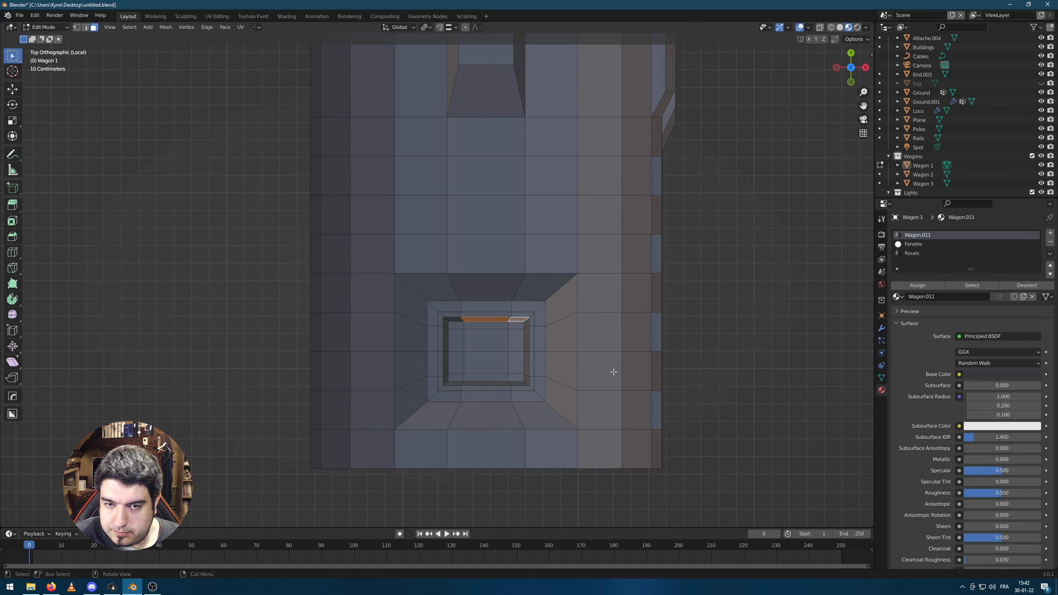
pyautogui.scroll(2, 573, 374)
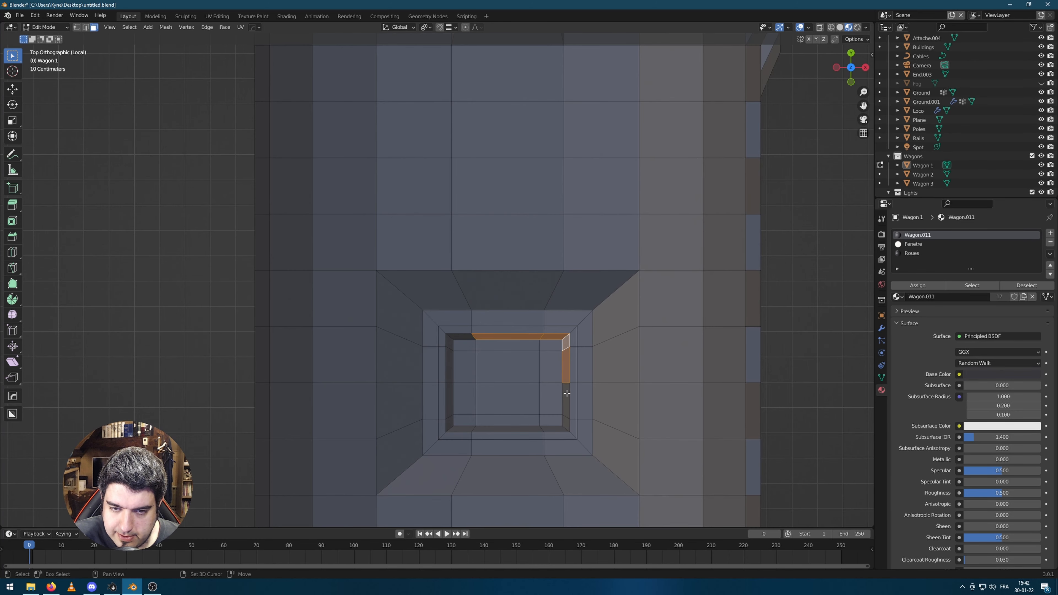
pyautogui.keyDown('shift'); pyautogui.click(502, 434); pyautogui.keyUp('shift')
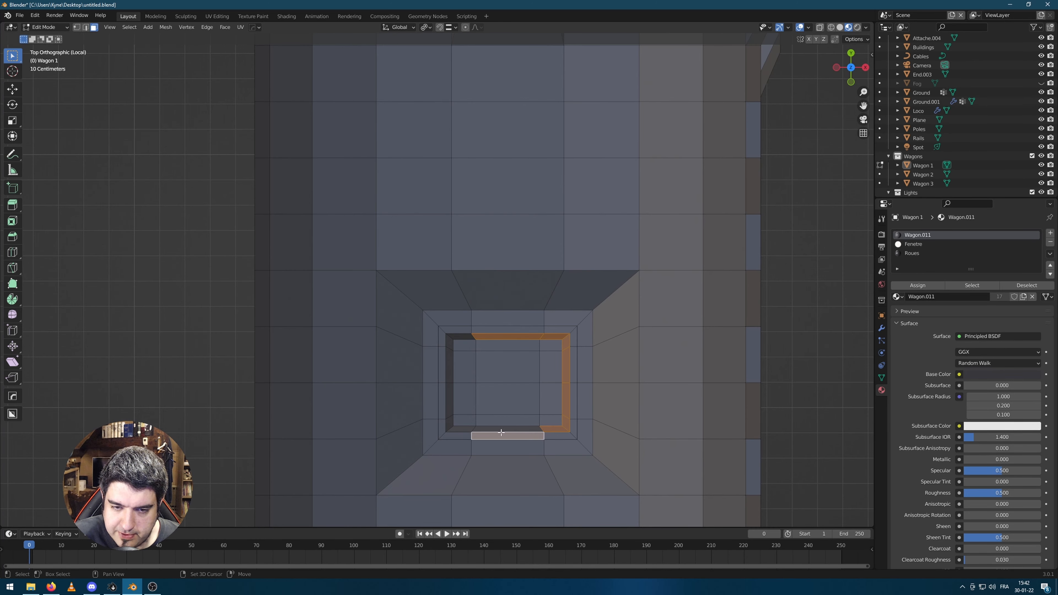
pyautogui.hotkey('ctrl', 'z')
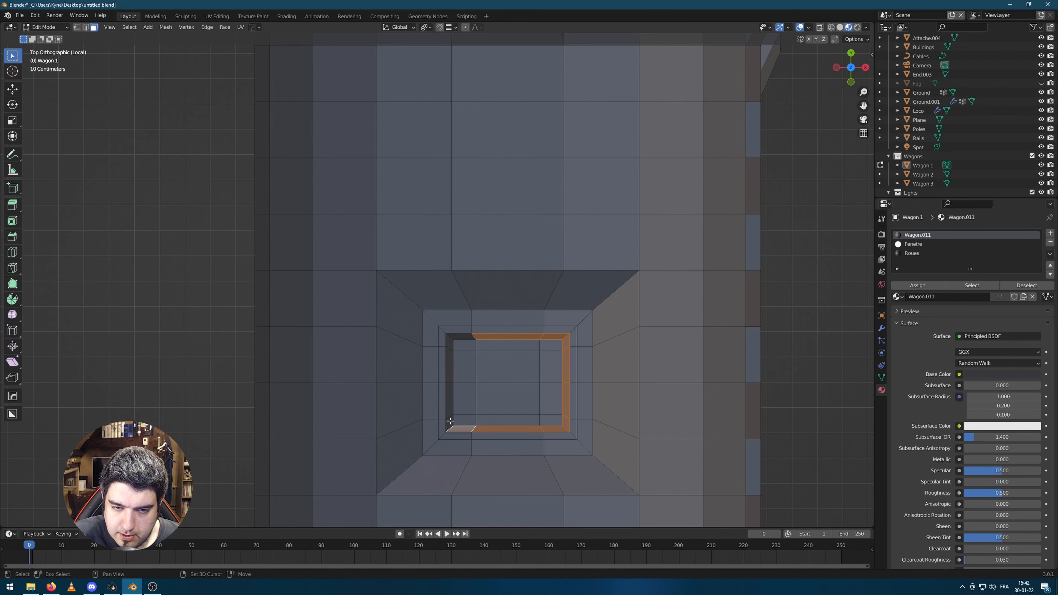
# Add the recess wall faces of the second roof hatch to the selection and assign the Fenetre material to them
pyautogui.keyDown('shift'); pyautogui.moveTo(593, 202); pyautogui.dragTo(505, 359, button='middle'); pyautogui.keyUp('shift')
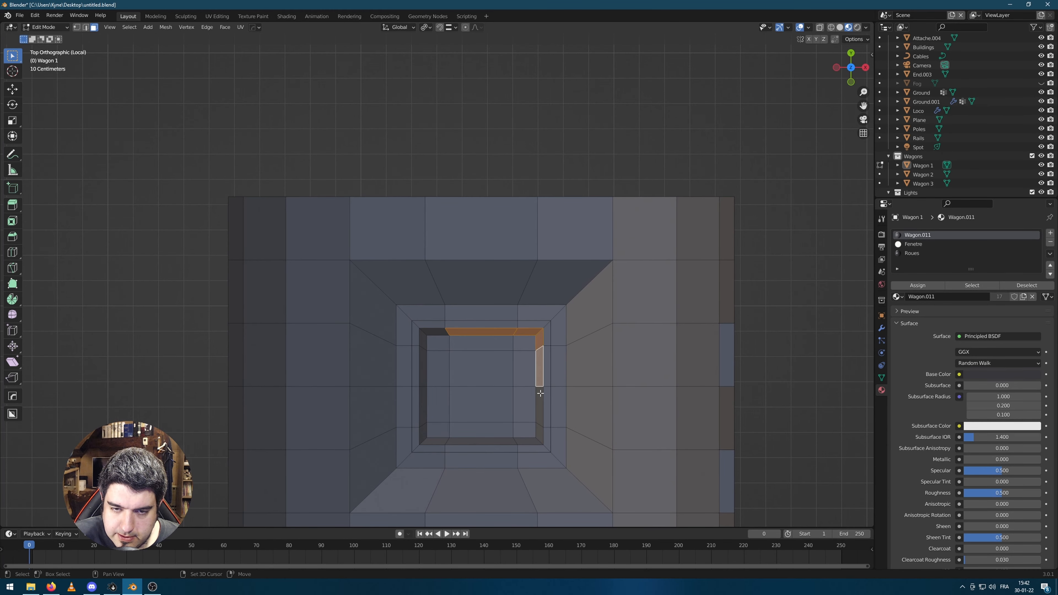
pyautogui.keyDown('shift'); pyautogui.click(478, 446); pyautogui.keyUp('shift')
pyautogui.keyDown('shift'); pyautogui.click(420, 435); pyautogui.keyUp('shift')
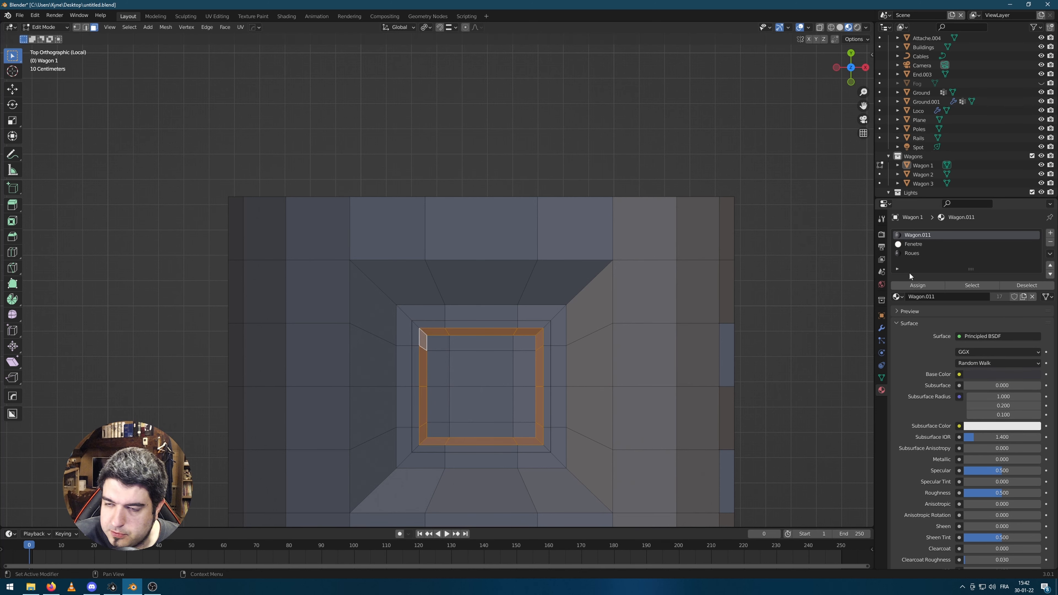
pyautogui.click(913, 243)
pyautogui.click(917, 285)
pyautogui.scroll(-8, 755, 349)
pyautogui.press('Tab')
pyautogui.moveTo(710, 433); pyautogui.dragTo(399, 320, button='middle')
pyautogui.moveTo(396, 326); pyautogui.dragTo(420, 354, button='middle')
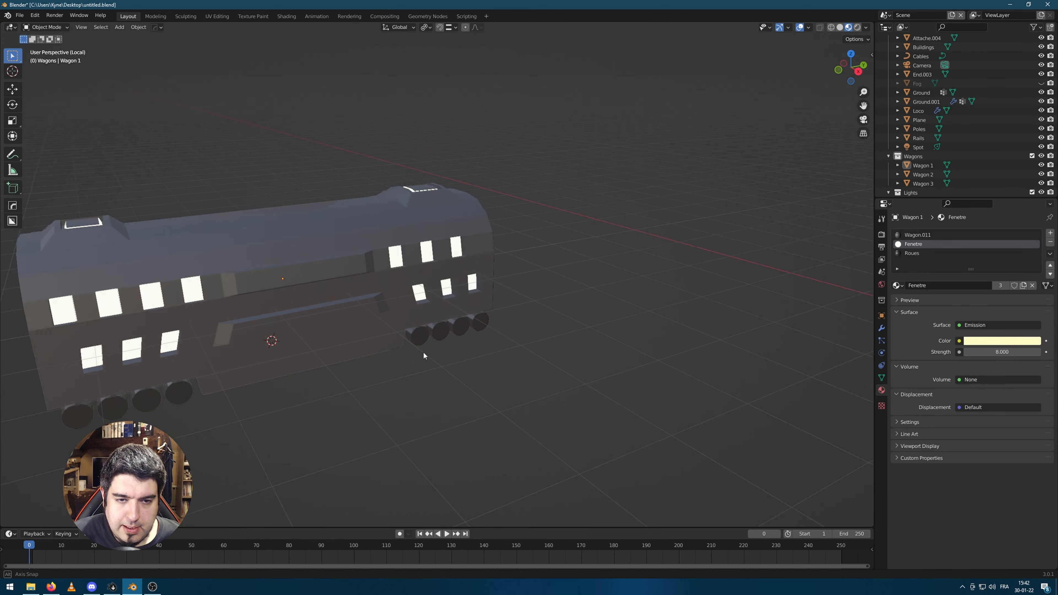
# Select the outer faces of the eight wheels along the near side of Wagon 1 for mesh editing
pyautogui.press('Tab')
pyautogui.click(138, 417)
pyautogui.keyDown('shift'); pyautogui.click(174, 411); pyautogui.keyUp('shift')
pyautogui.keyDown('shift'); pyautogui.click(209, 401); pyautogui.keyUp('shift')
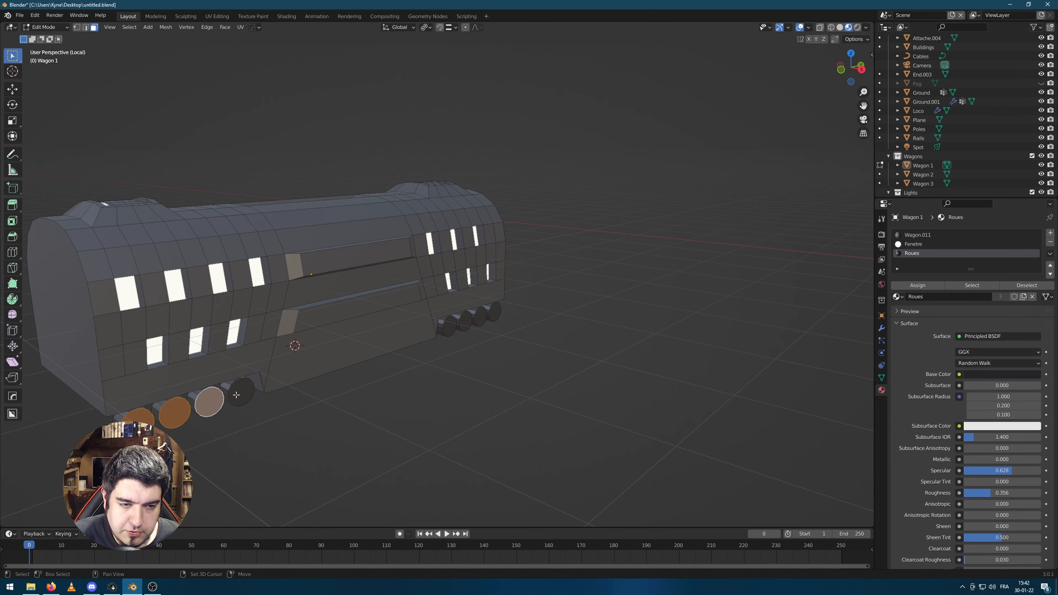
pyautogui.keyDown('shift'); pyautogui.click(241, 392); pyautogui.keyUp('shift')
pyautogui.keyDown('shift'); pyautogui.click(481, 318); pyautogui.keyUp('shift')
pyautogui.keyDown('shift'); pyautogui.click(464, 321); pyautogui.keyUp('shift')
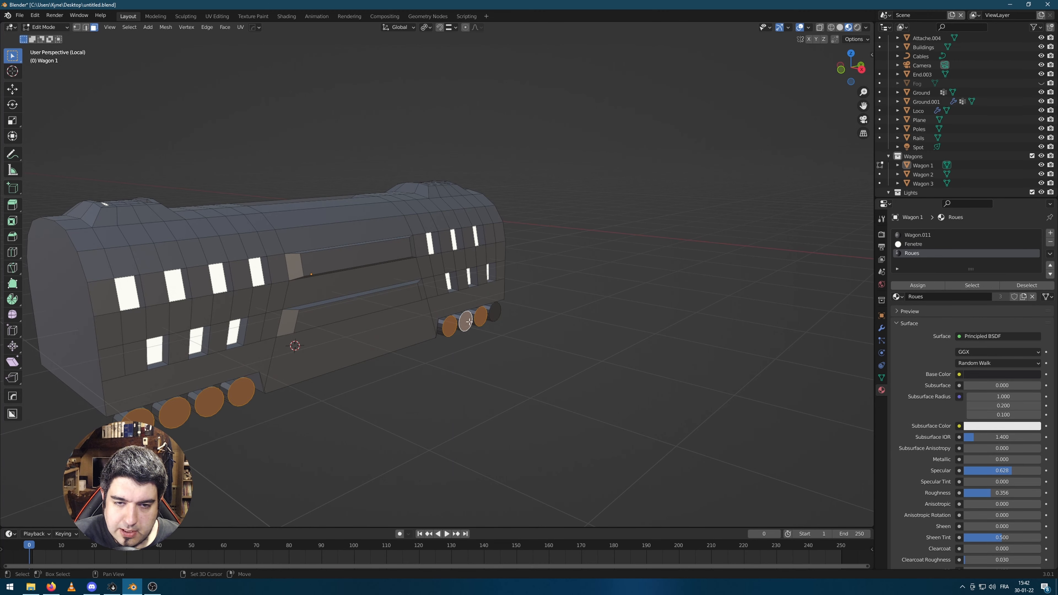
pyautogui.keyDown('shift'); pyautogui.click(495, 312); pyautogui.keyUp('shift')
pyautogui.moveTo(496, 312); pyautogui.dragTo(567, 330, button='middle')
# Shape recessed rims and hubs on the selected wheel faces by insetting and extruding them twice, and leave mesh editing
pyautogui.press('i')
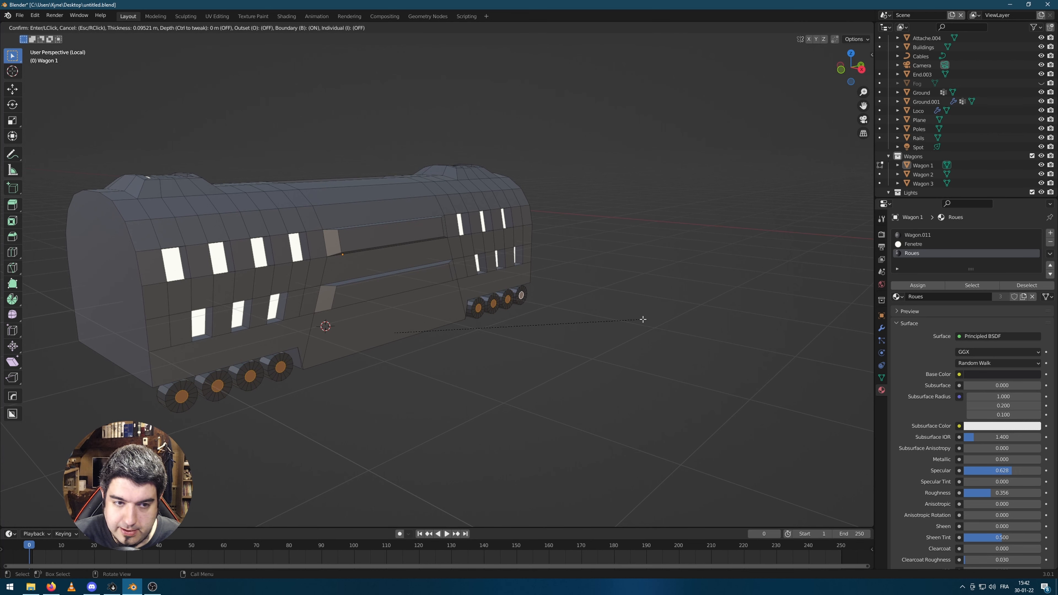
pyautogui.click(644, 317)
pyautogui.press('i')
pyautogui.click(643, 317)
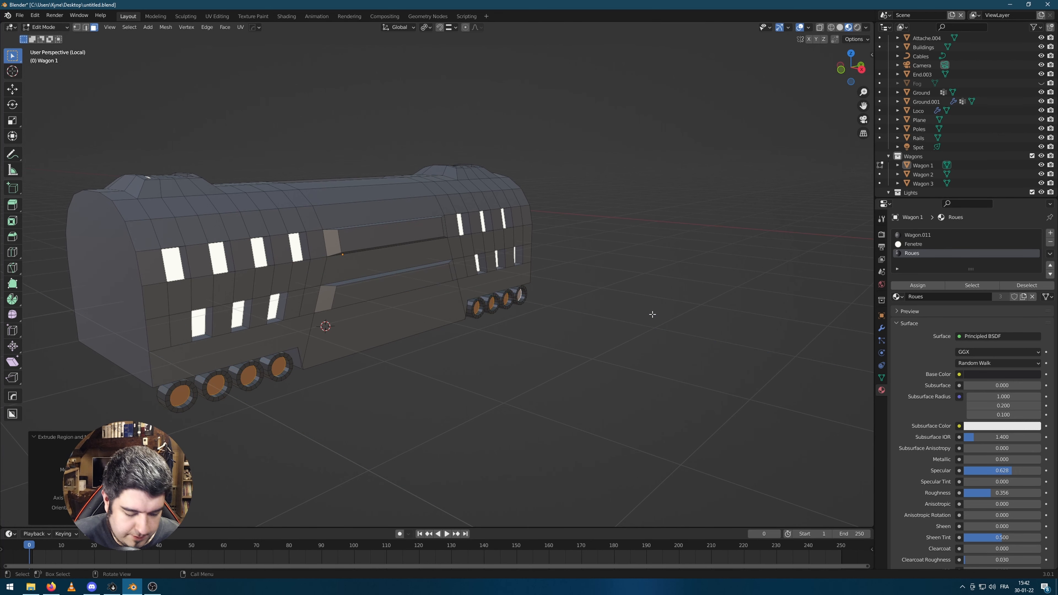
pyautogui.press('i')
pyautogui.click(648, 315)
pyautogui.press('e')
pyautogui.click(652, 316)
pyautogui.press('Tab')
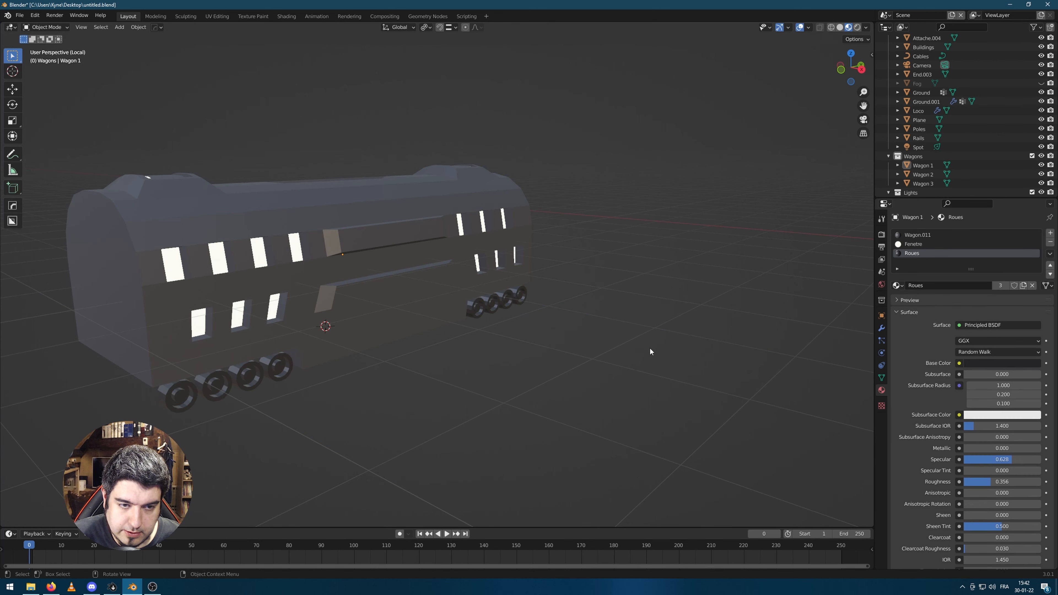
# Leave the isolated view and examine the locomotive and the wagons of the train in the full scene
pyautogui.scroll(-4, 637, 359)
pyautogui.moveTo(628, 366); pyautogui.dragTo(604, 347, button='middle')
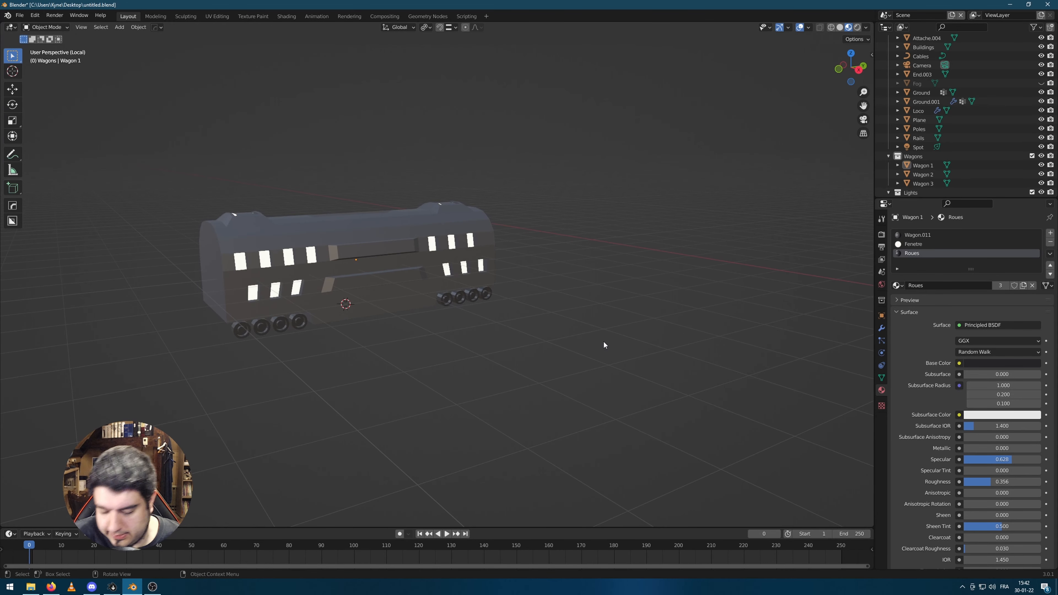
pyautogui.press('KP_Divide')
pyautogui.scroll(-3, 609, 345)
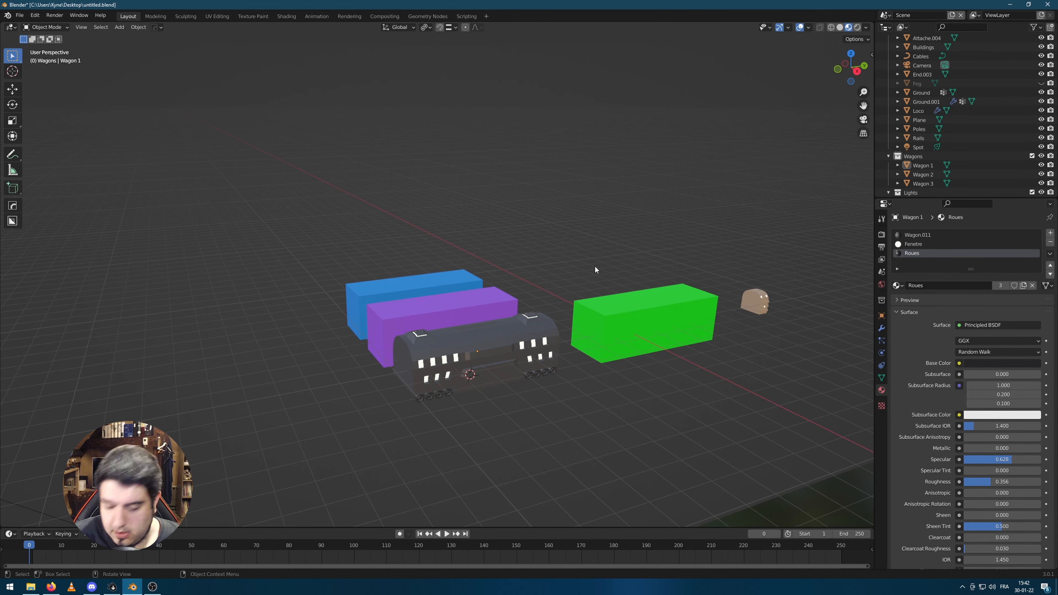
pyautogui.scroll(-4, 595, 270)
pyautogui.keyDown('shift'); pyautogui.moveTo(657, 330); pyautogui.dragTo(539, 221, button='middle'); pyautogui.keyUp('shift')
pyautogui.scroll(3, 554, 237)
pyautogui.keyDown('shift'); pyautogui.moveTo(652, 327); pyautogui.dragTo(539, 297, button='middle'); pyautogui.keyUp('shift')
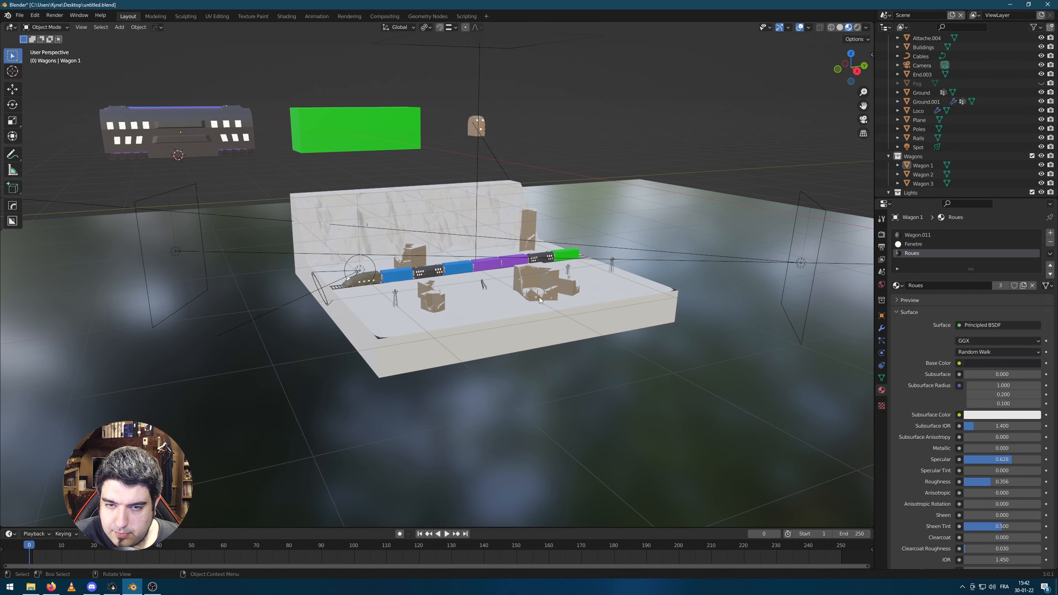
pyautogui.scroll(6, 539, 299)
pyautogui.keyDown('shift'); pyautogui.moveTo(414, 250); pyautogui.dragTo(727, 367, button='middle'); pyautogui.keyUp('shift')
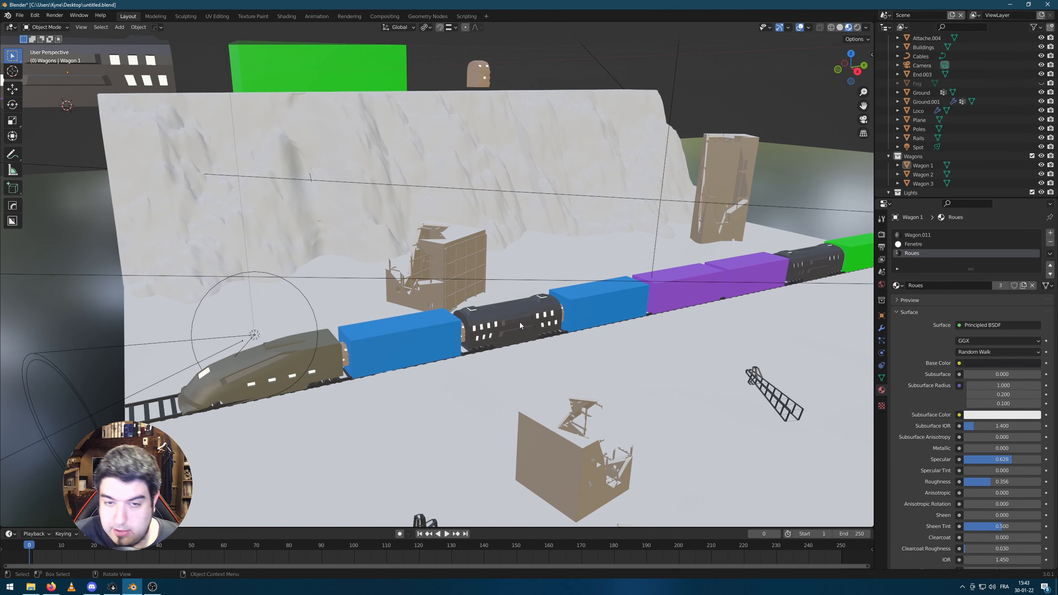
pyautogui.click(323, 373)
pyautogui.scroll(-5, 515, 325)
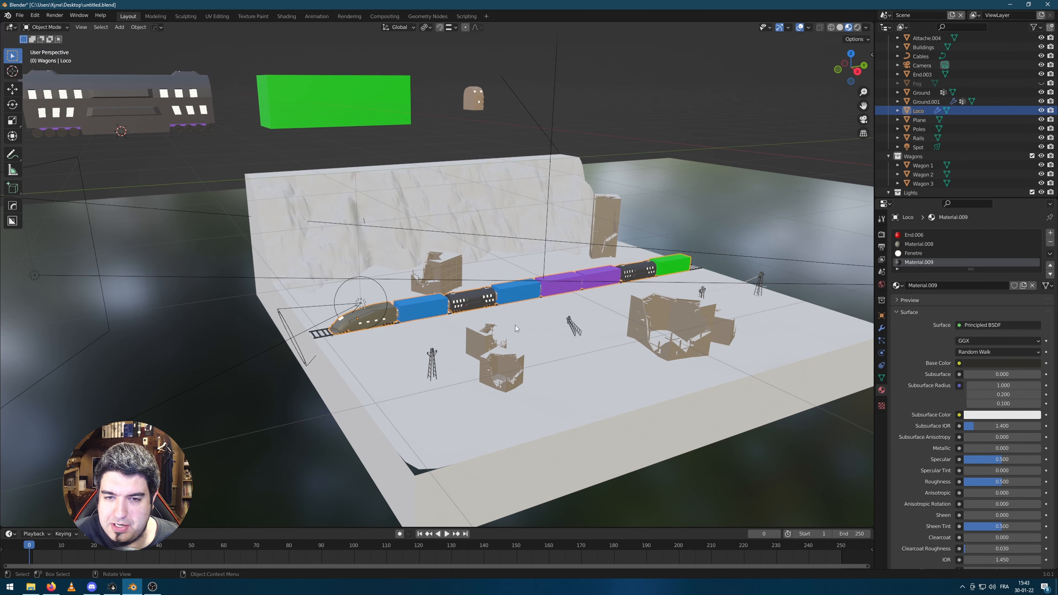
pyautogui.scroll(6, 434, 291)
pyautogui.scroll(-5, 321, 351)
pyautogui.scroll(4, 400, 347)
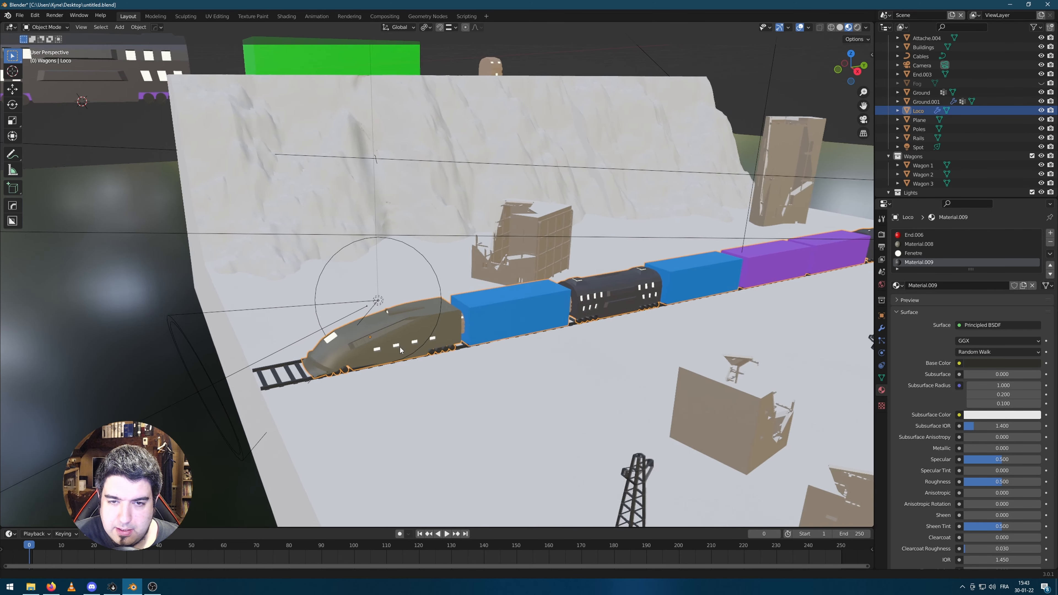
pyautogui.click(601, 290)
pyautogui.scroll(-4, 600, 290)
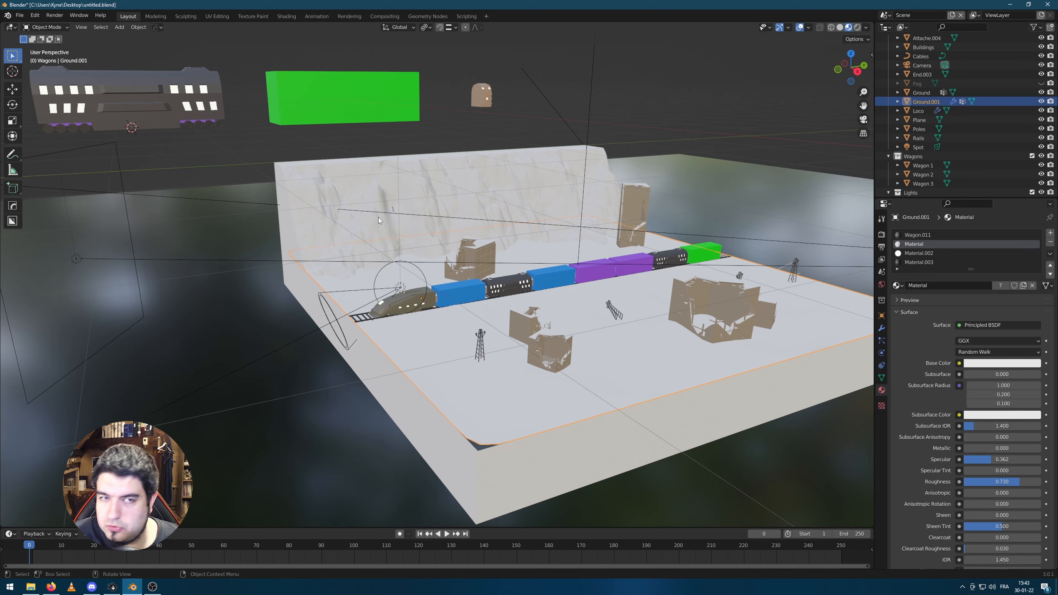
# Select the separate Wagon 1 model and rename its Wagon.011 material as Wagon
pyautogui.scroll(-5, 591, 297)
pyautogui.keyDown('shift'); pyautogui.moveTo(324, 206); pyautogui.dragTo(375, 246, button='middle'); pyautogui.keyUp('shift')
pyautogui.moveTo(375, 246); pyautogui.dragTo(316, 245, button='middle')
pyautogui.click(316, 244)
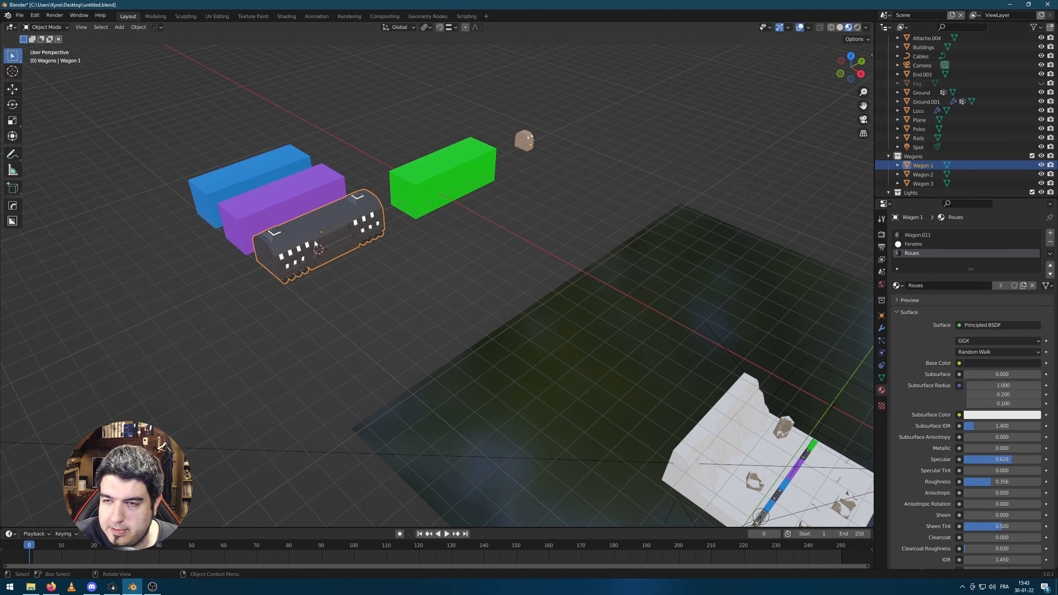
pyautogui.click(922, 236)
pyautogui.write('Wa')
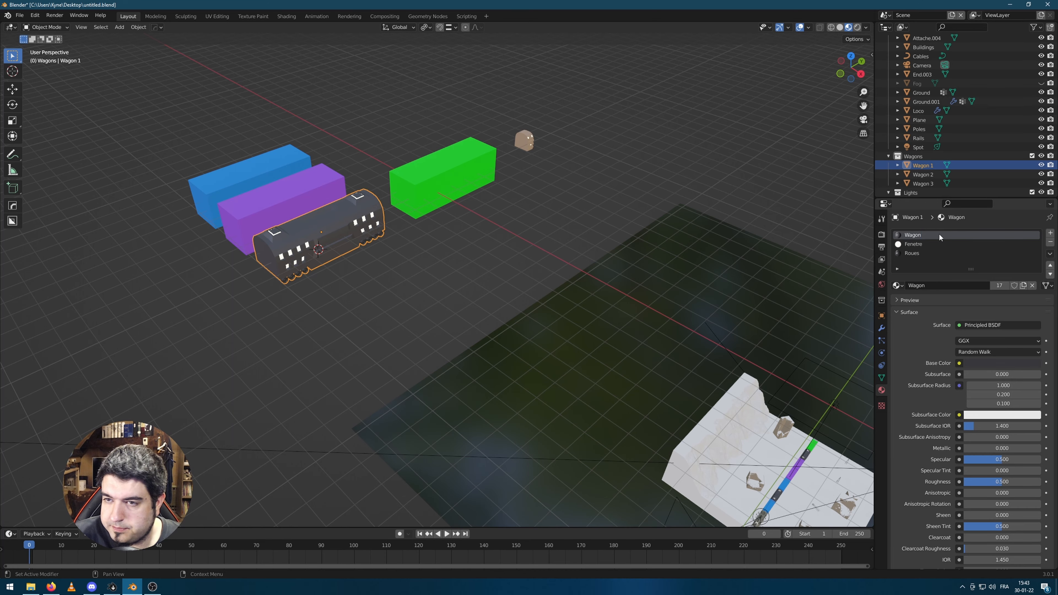
# Select the locomotive in the train and remove its End.006 and Material.008 material slots
pyautogui.keyDown('shift'); pyautogui.moveTo(626, 342); pyautogui.dragTo(578, 255, button='middle'); pyautogui.keyUp('shift')
pyautogui.scroll(6, 636, 401)
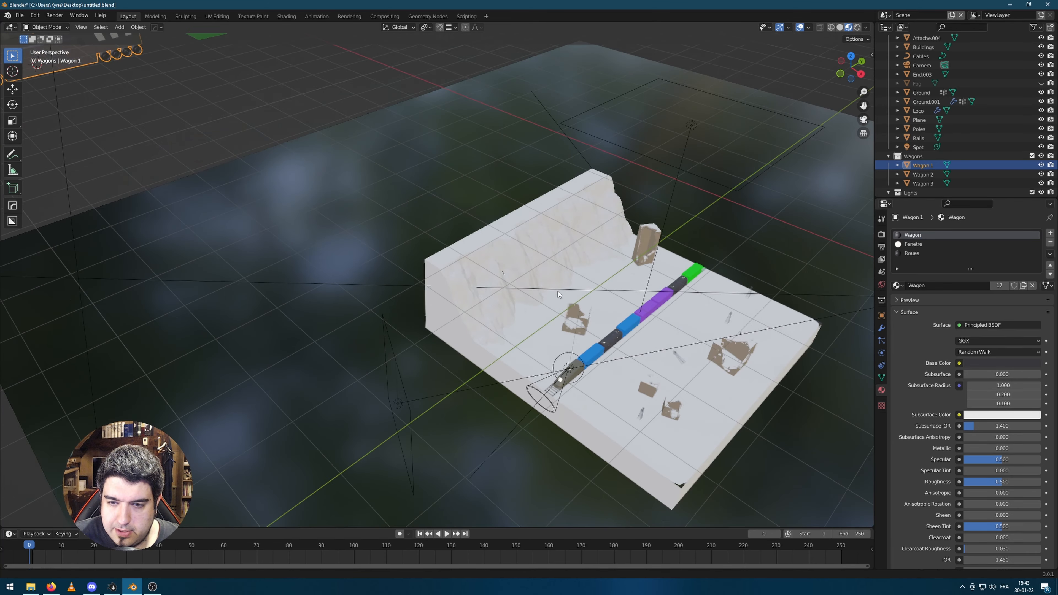
pyautogui.click(365, 277)
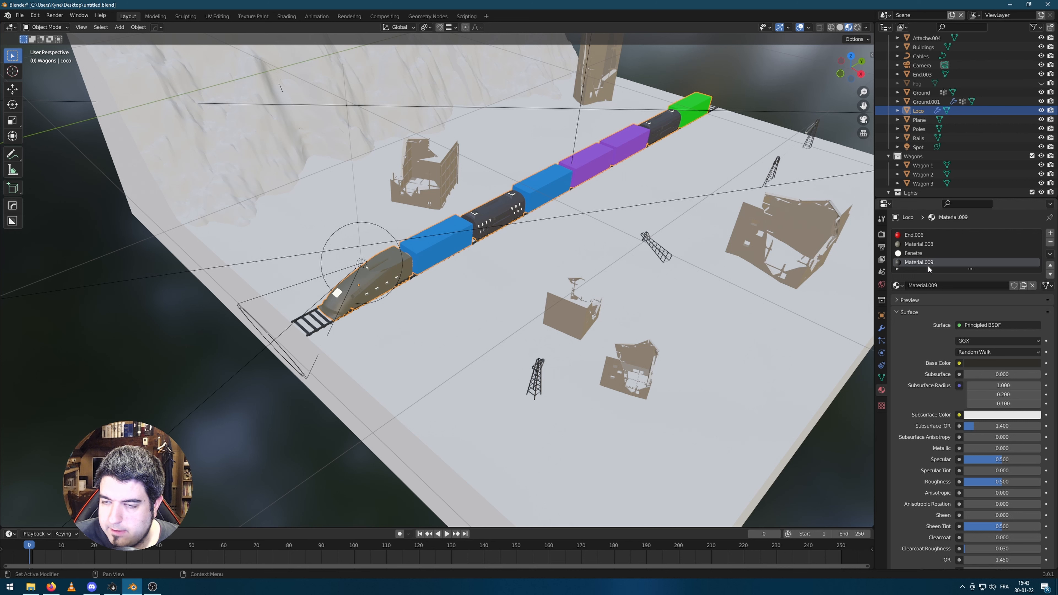
pyautogui.scroll(4, 729, 292)
pyautogui.click(922, 245)
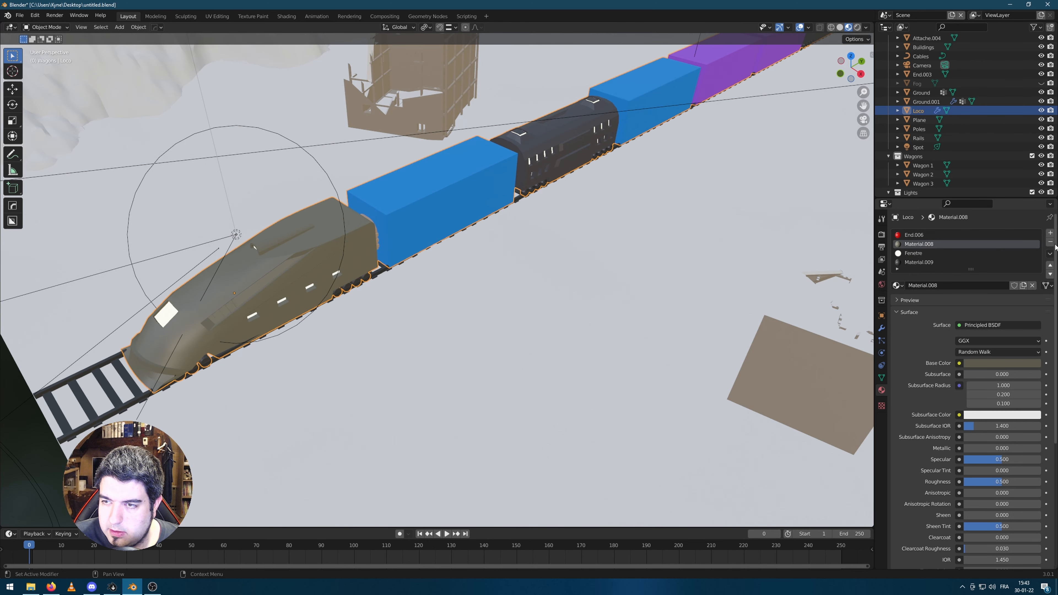
pyautogui.click(931, 235)
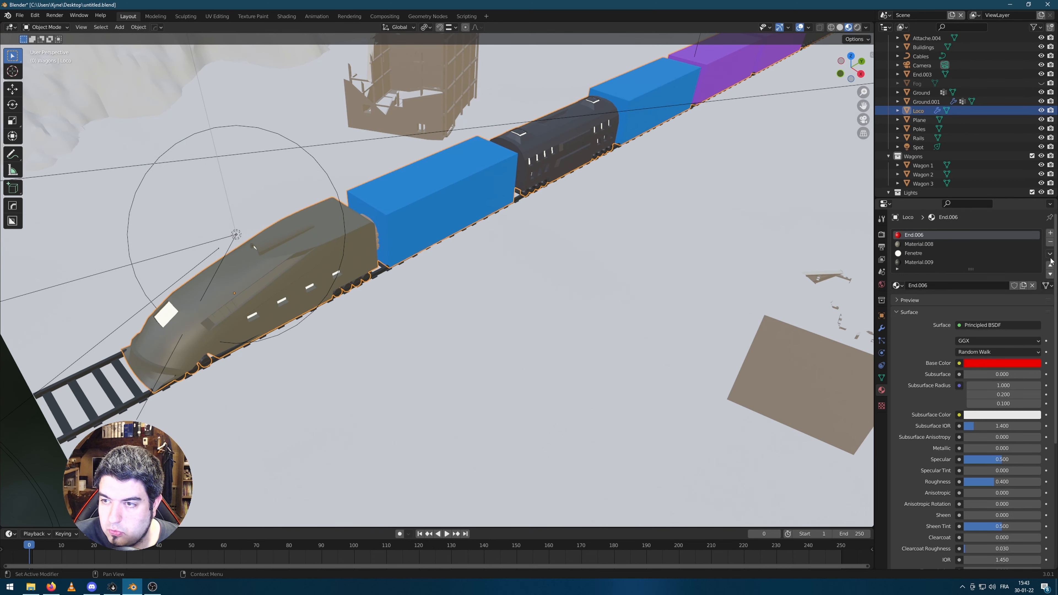
pyautogui.click(1050, 244)
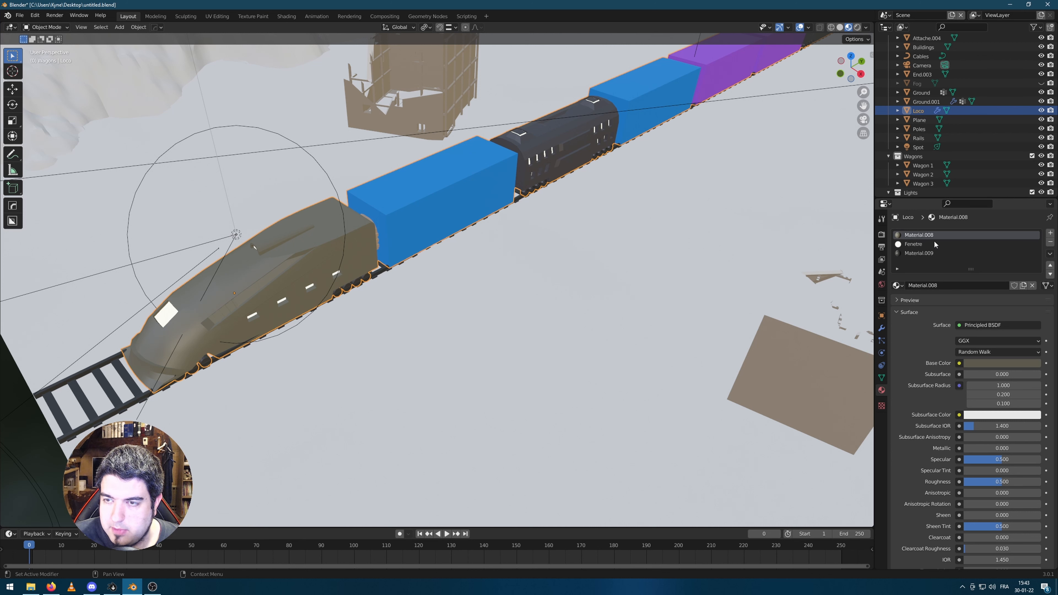
pyautogui.click(1051, 244)
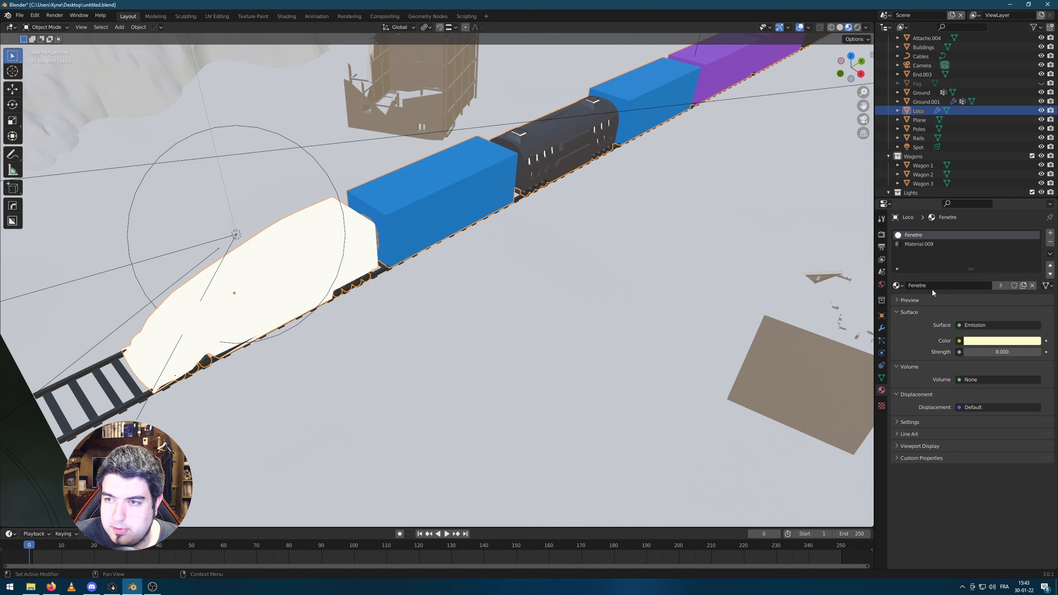
# Add a material slot with the existing Wagon material to Loco and move it to first place
pyautogui.click(1050, 234)
pyautogui.click(897, 286)
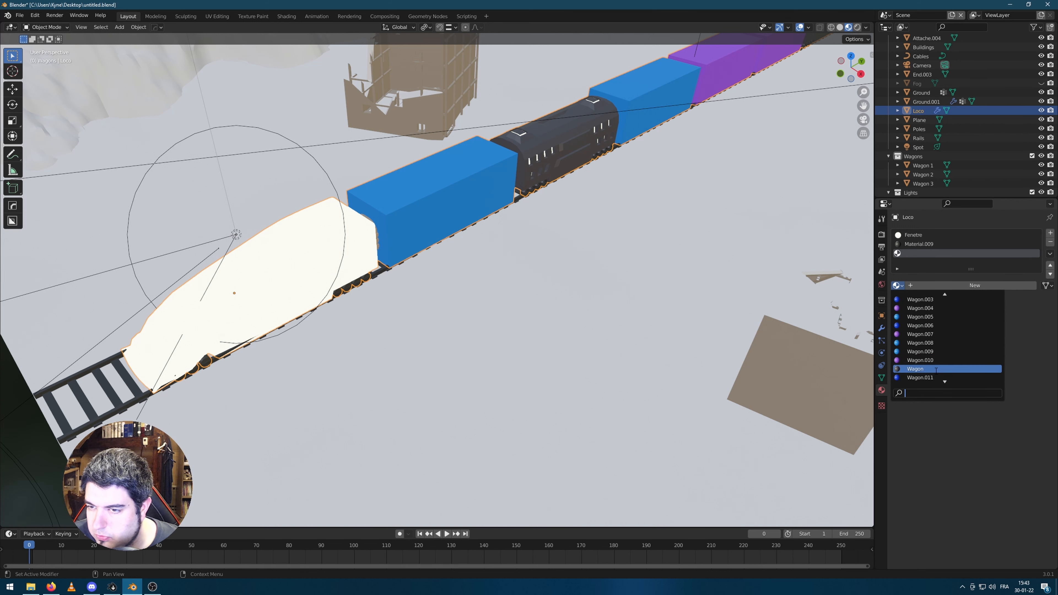
pyautogui.click(921, 368)
pyautogui.click(1050, 265)
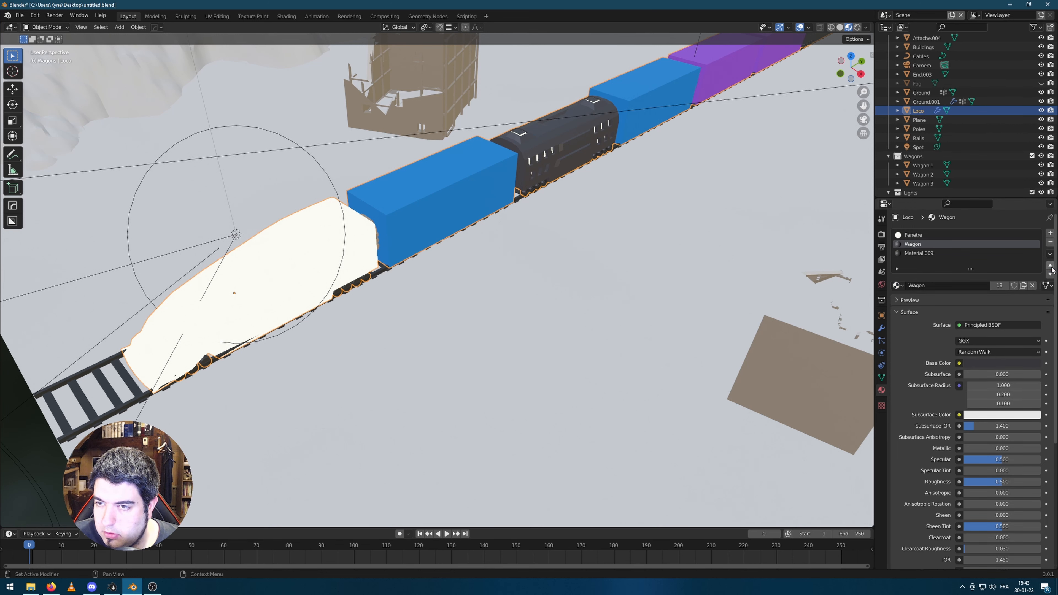
pyautogui.click(1050, 265)
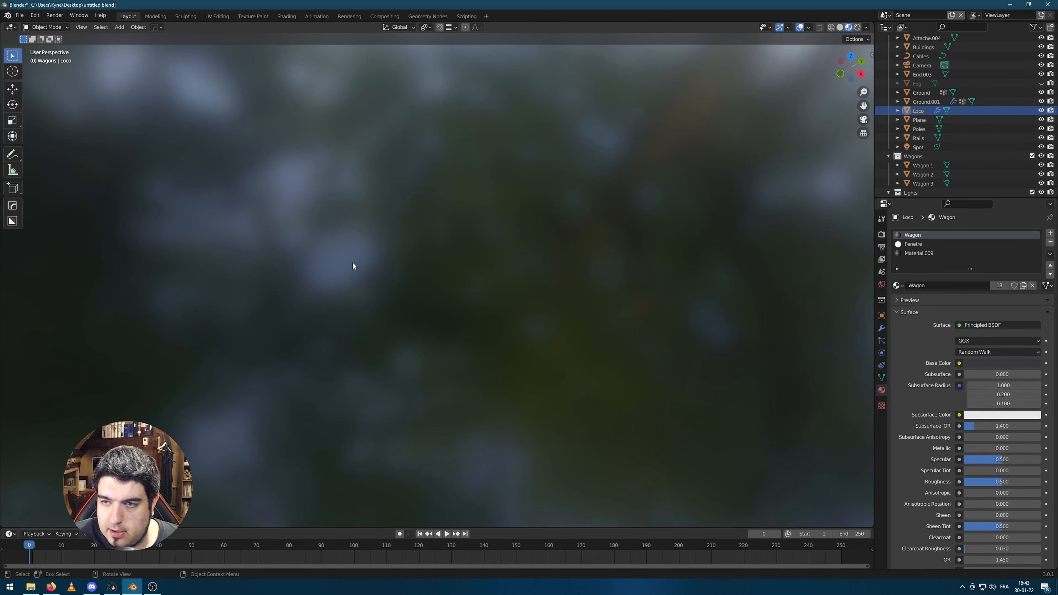
# Assign the Wagon material to all faces of the Loco mesh and leave mesh editing
pyautogui.press('Tab')
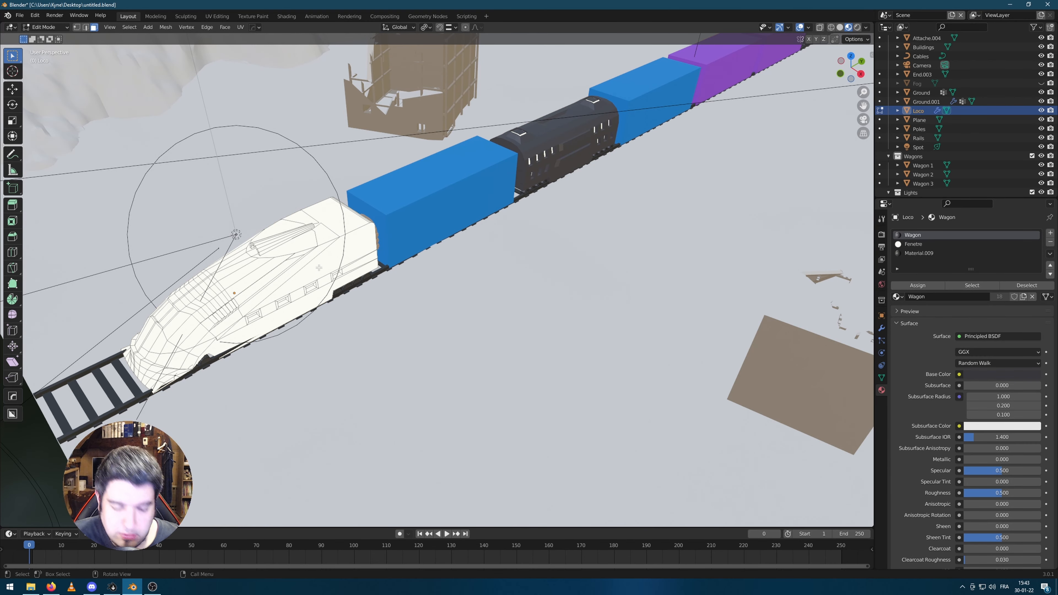
pyautogui.press('a')
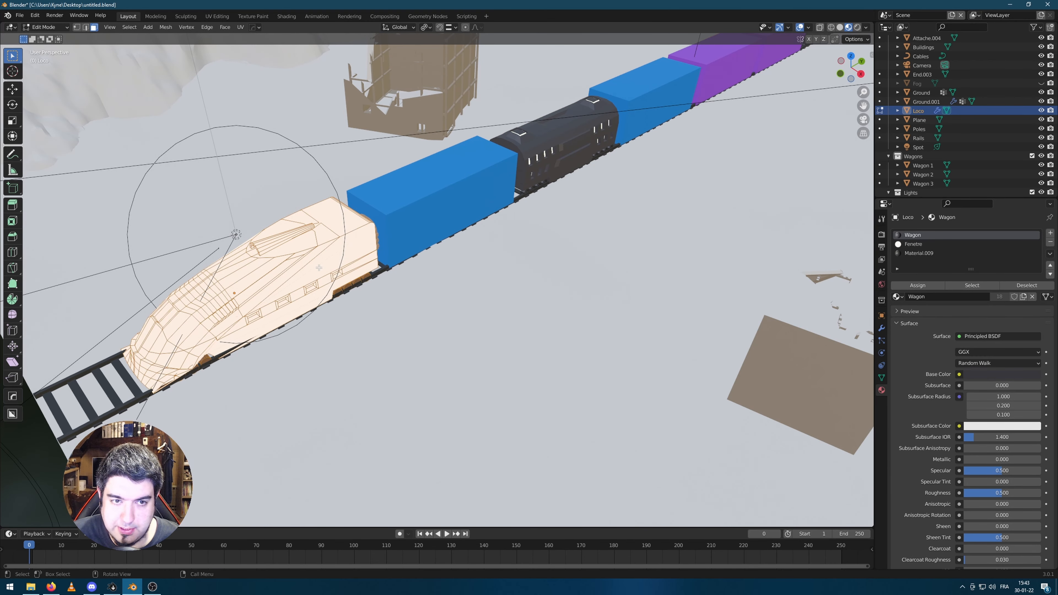
pyautogui.click(932, 283)
pyautogui.press('Tab')
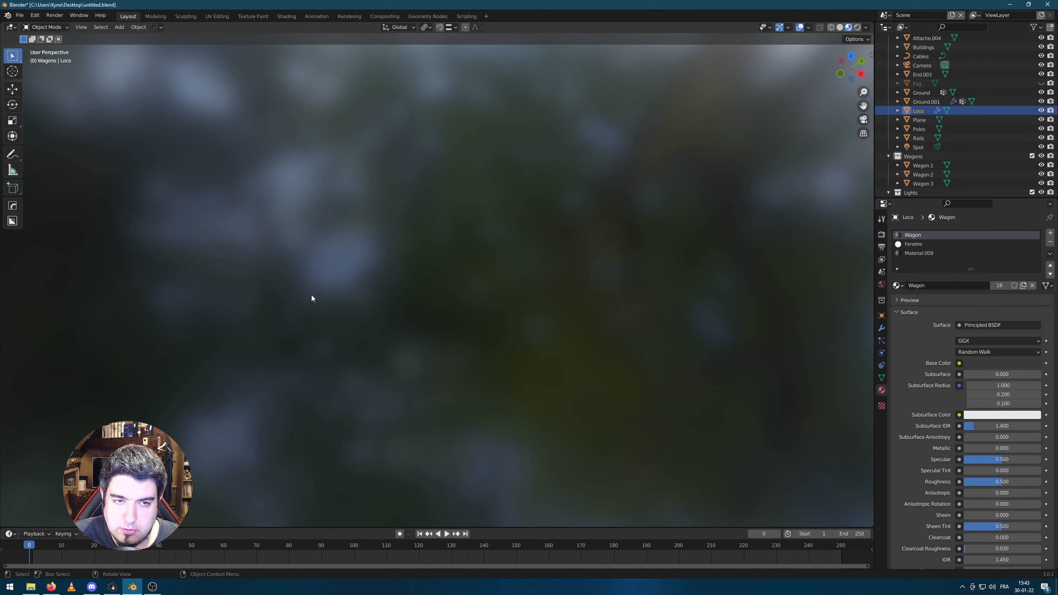
# Isolate Loco, select its windshield and near-side window faces, and assign the Fenetre material to them
pyautogui.press('KP_Divide')
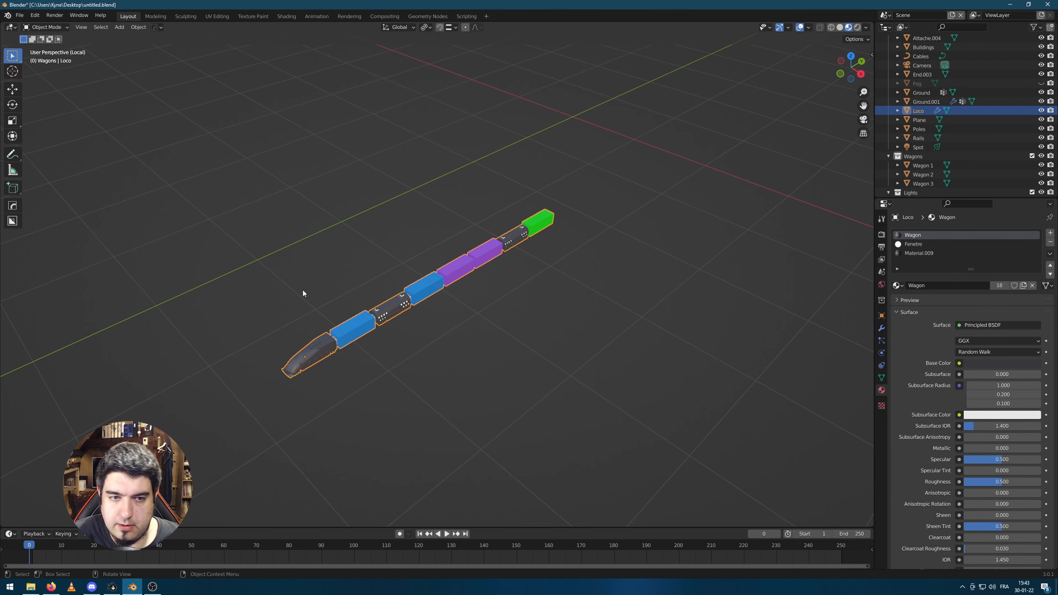
pyautogui.scroll(4, 618, 193)
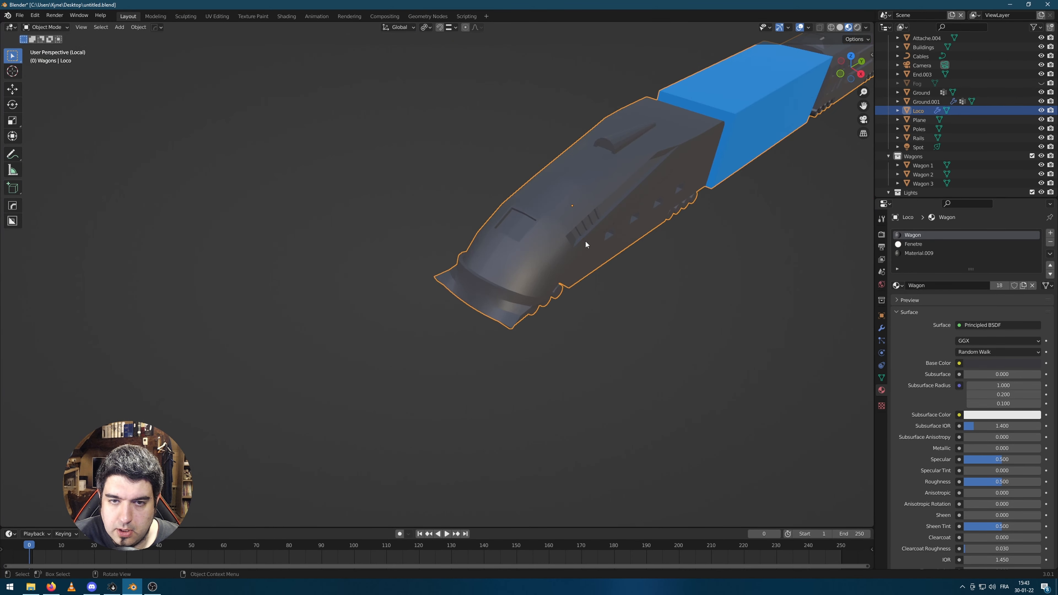
pyautogui.press('Tab')
pyautogui.click(510, 219)
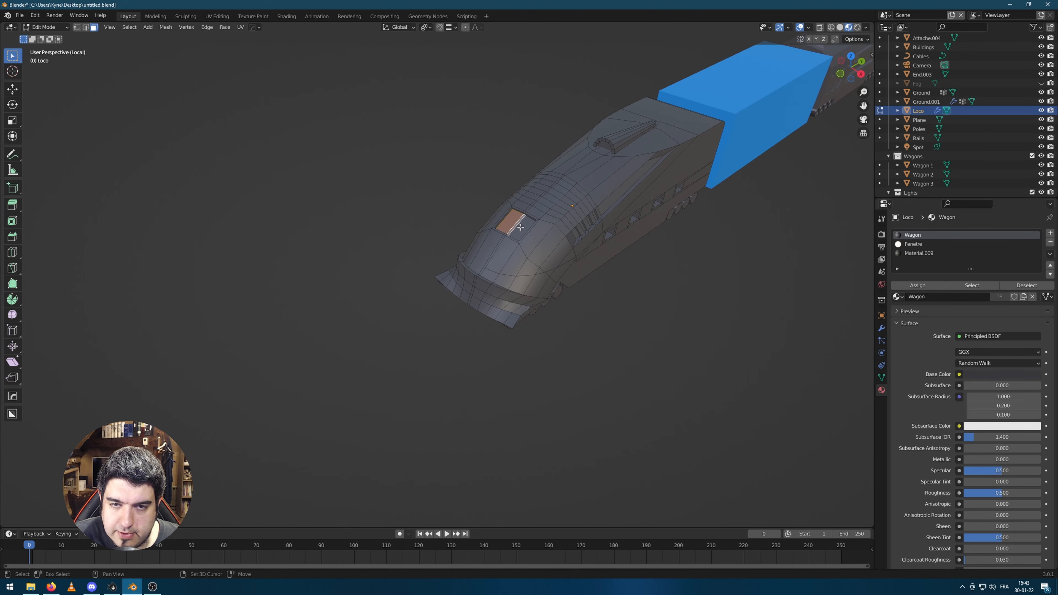
pyautogui.keyDown('shift'); pyautogui.click(522, 227); pyautogui.keyUp('shift')
pyautogui.moveTo(607, 147); pyautogui.dragTo(335, 90, button='middle')
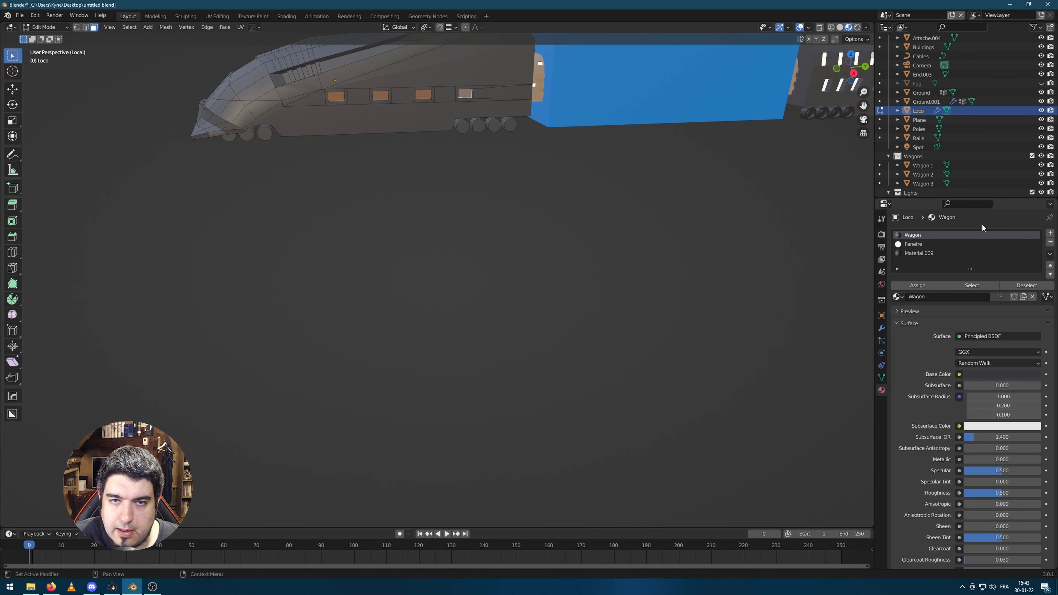
pyautogui.click(915, 246)
pyautogui.click(927, 287)
pyautogui.scroll(-2, 665, 300)
pyautogui.scroll(2, 425, 215)
pyautogui.keyDown('shift'); pyautogui.moveTo(478, 192); pyautogui.dragTo(465, 207, button='middle'); pyautogui.keyUp('shift')
pyautogui.click(466, 200)
pyautogui.hotkey('ctrl', 'l')
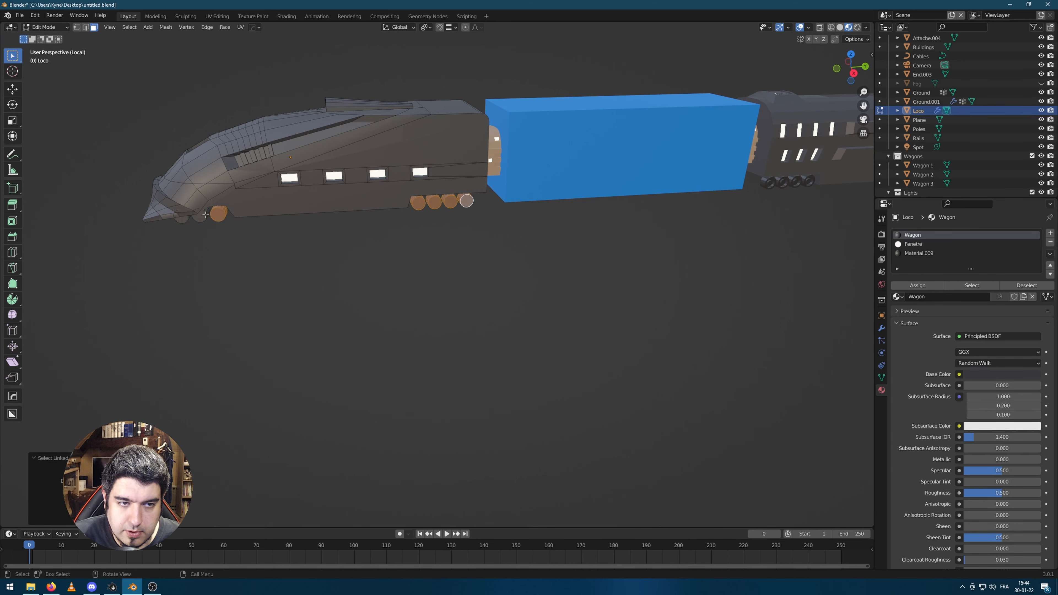
pyautogui.moveTo(437, 230); pyautogui.dragTo(440, 233, button='middle')
pyautogui.click(440, 234)
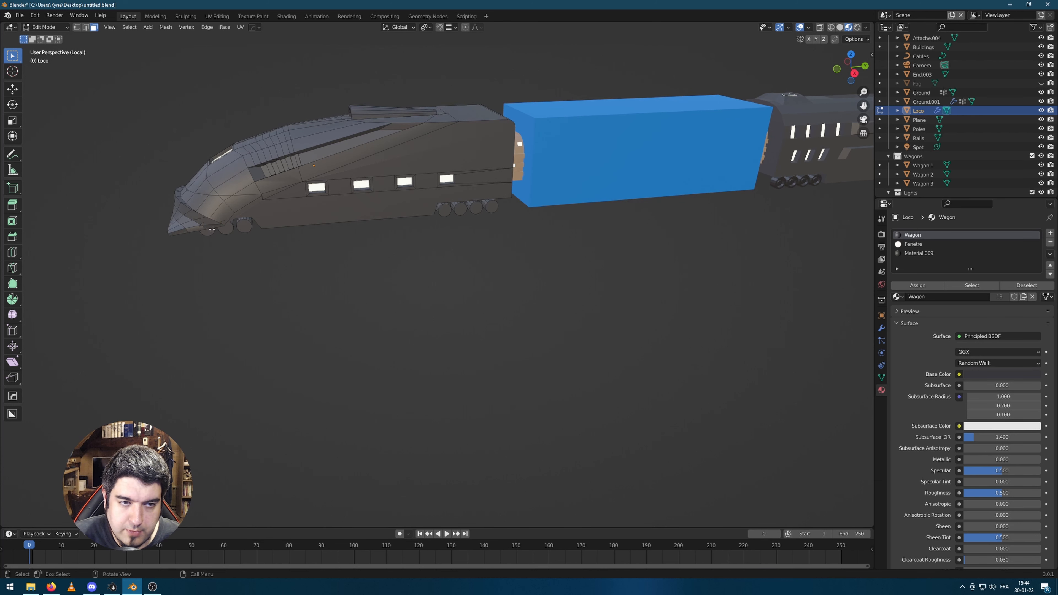
# Select the outer faces of the locomotive's seven near-side wheels and inset them
pyautogui.keyDown('shift'); pyautogui.click(246, 227); pyautogui.keyUp('shift')
pyautogui.keyDown('shift'); pyautogui.click(227, 228); pyautogui.keyUp('shift')
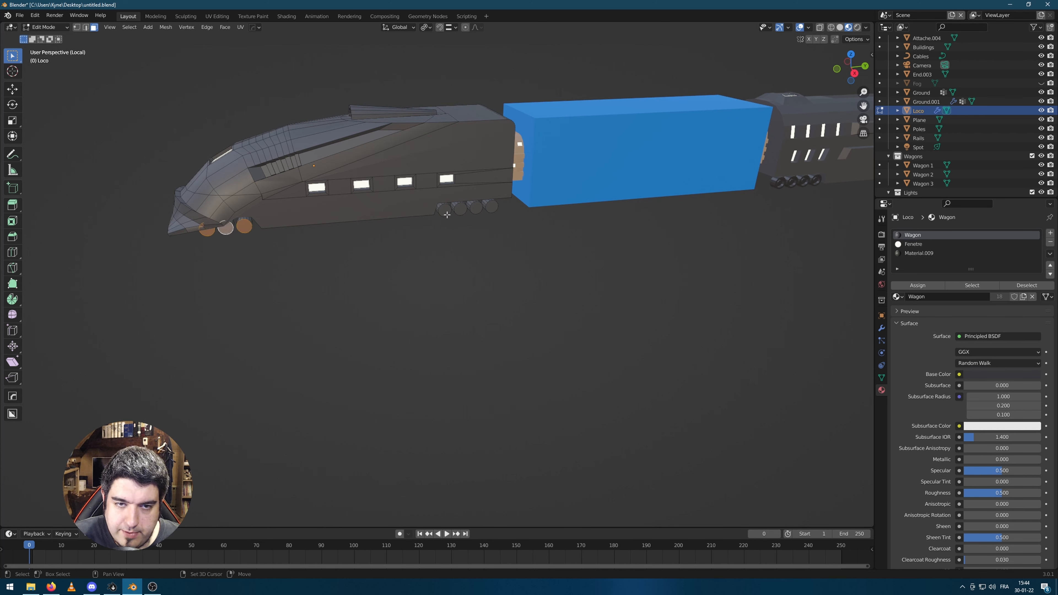
pyautogui.keyDown('shift'); pyautogui.click(476, 208); pyautogui.keyUp('shift')
pyautogui.keyDown('shift'); pyautogui.click(460, 208); pyautogui.keyUp('shift')
pyautogui.keyDown('shift'); pyautogui.click(492, 206); pyautogui.keyUp('shift')
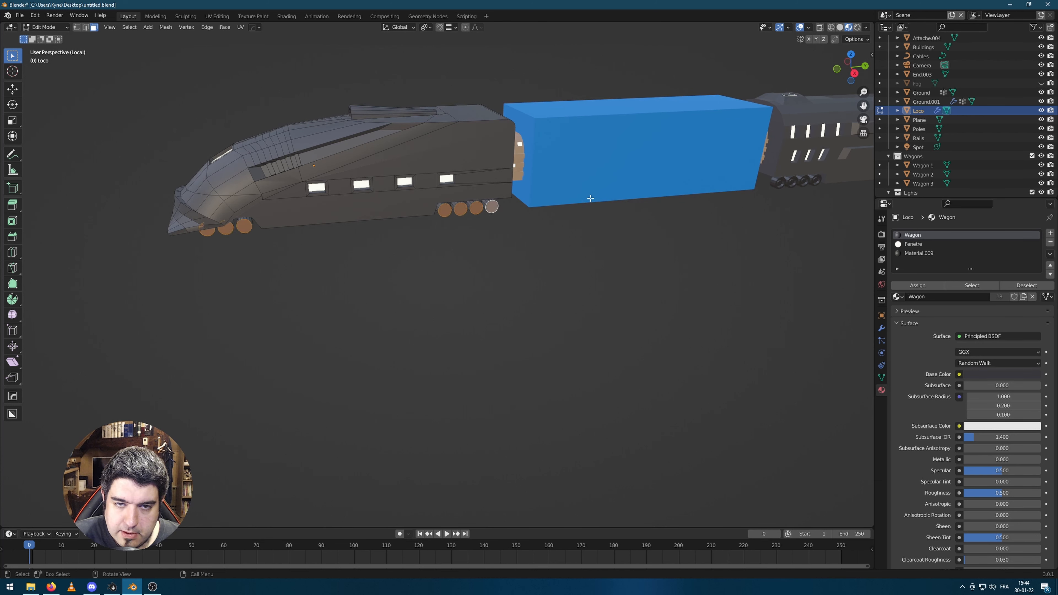
pyautogui.press('i')
pyautogui.click(624, 187)
pyautogui.scroll(4, 555, 219)
pyautogui.moveTo(555, 219); pyautogui.dragTo(607, 240, button='middle')
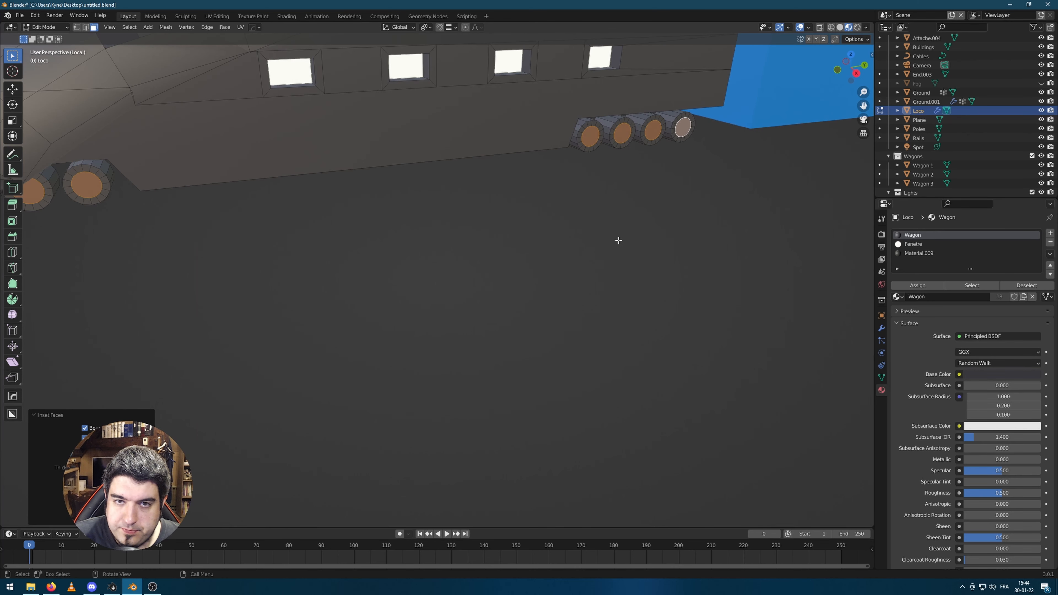
# Extrude the inset faces of the locomotive's near-side wheels inward, inset them again, and extrude the hub faces outward
pyautogui.press('e')
pyautogui.click(613, 237)
pyautogui.press('i')
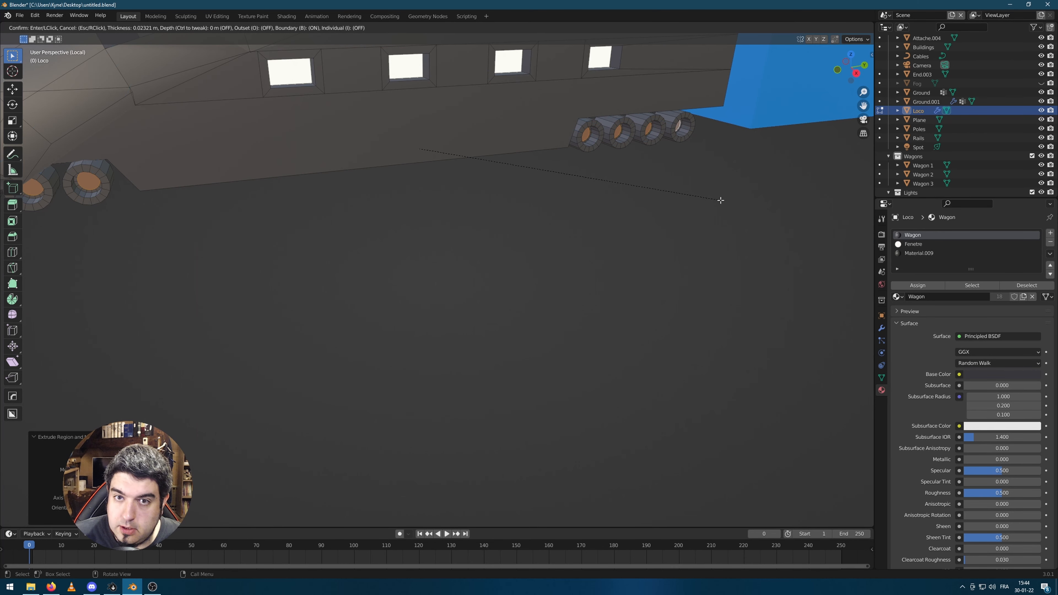
pyautogui.click(717, 202)
pyautogui.press('e')
pyautogui.click(713, 223)
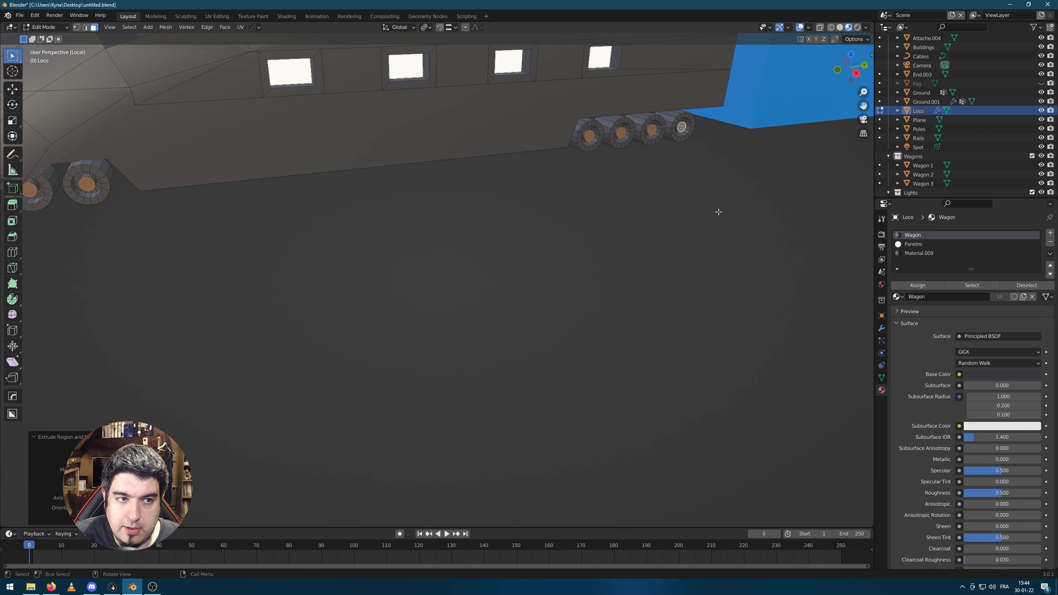
# Expand the selection to the complete near-side wheels, assign them the existing Roues material in a new slot, and leave mesh editing
pyautogui.scroll(-5, 700, 219)
pyautogui.press('ctrl+KP_Add')
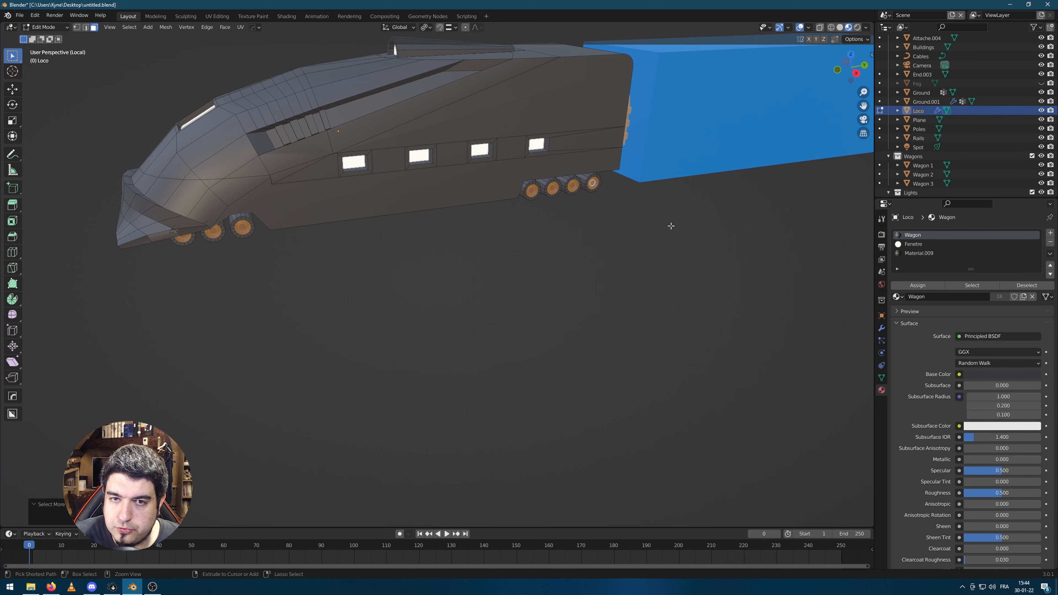
pyautogui.press('ctrl+KP_Add')
pyautogui.press('ctrl+KP_Add')
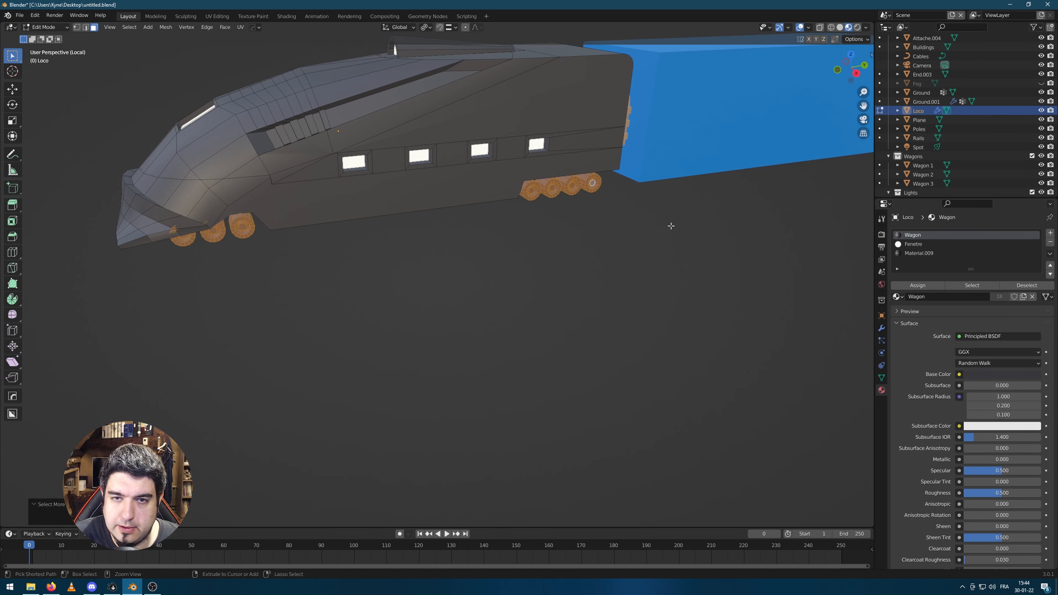
pyautogui.click(1050, 233)
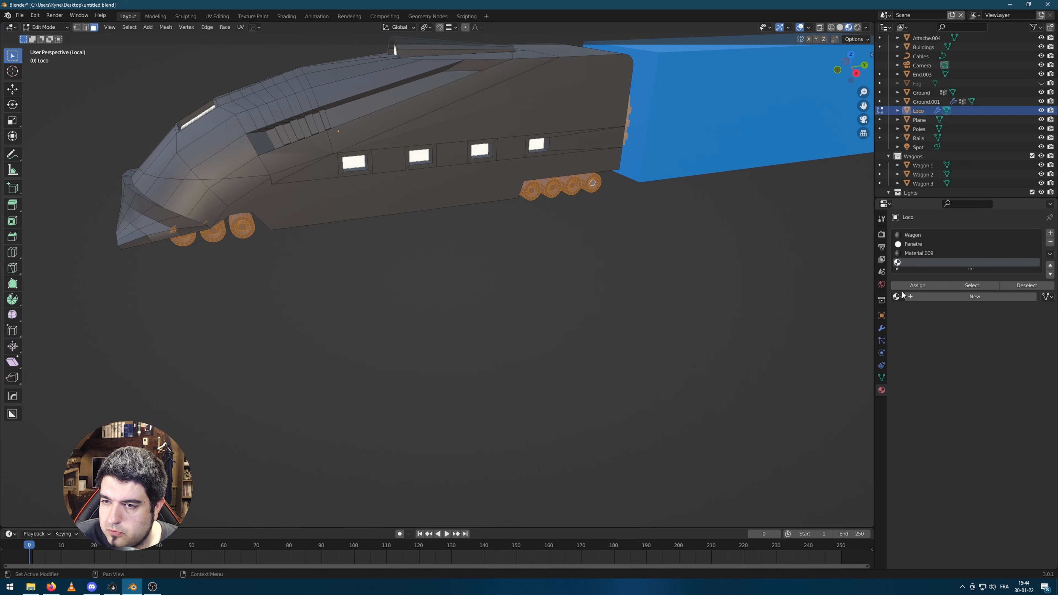
pyautogui.click(897, 296)
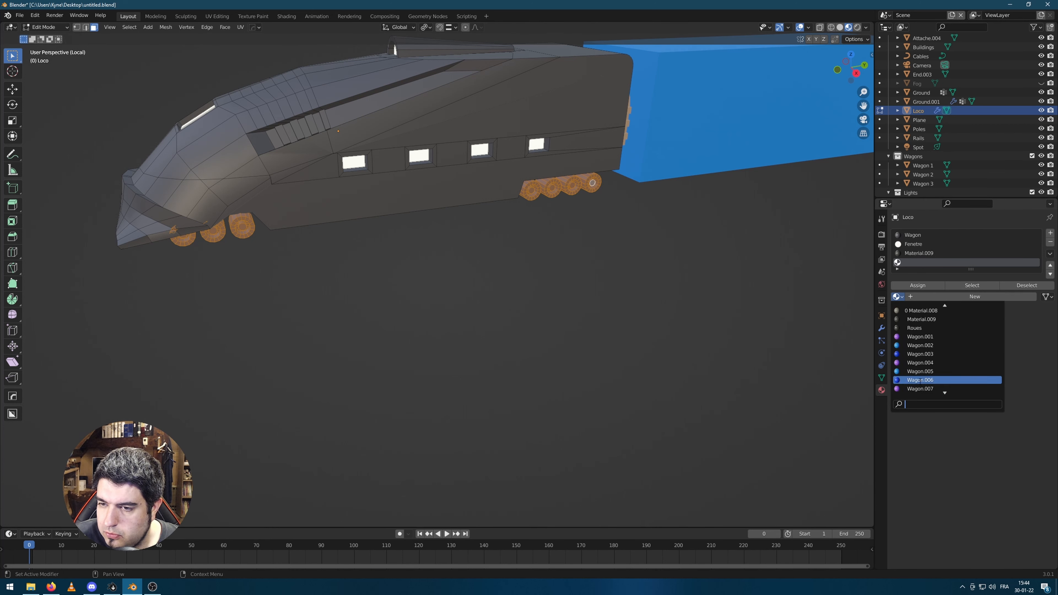
pyautogui.click(919, 328)
pyautogui.click(917, 285)
pyautogui.press('Tab')
# Deselect the locomotive and leave its isolated view to show the whole scene
pyautogui.scroll(-5, 671, 316)
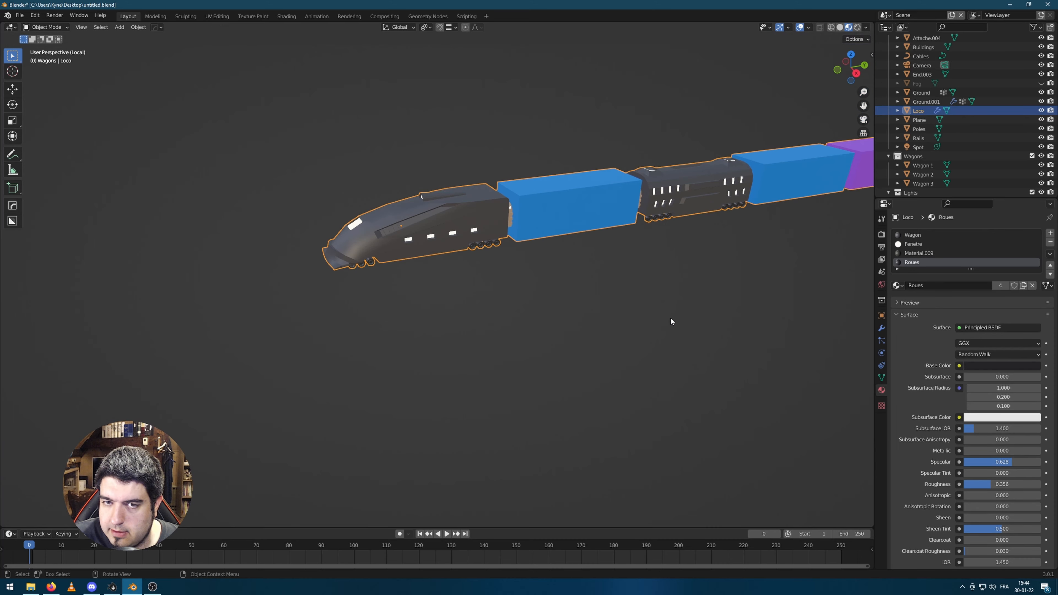
pyautogui.click(725, 313)
pyautogui.moveTo(610, 288); pyautogui.dragTo(599, 286, button='middle')
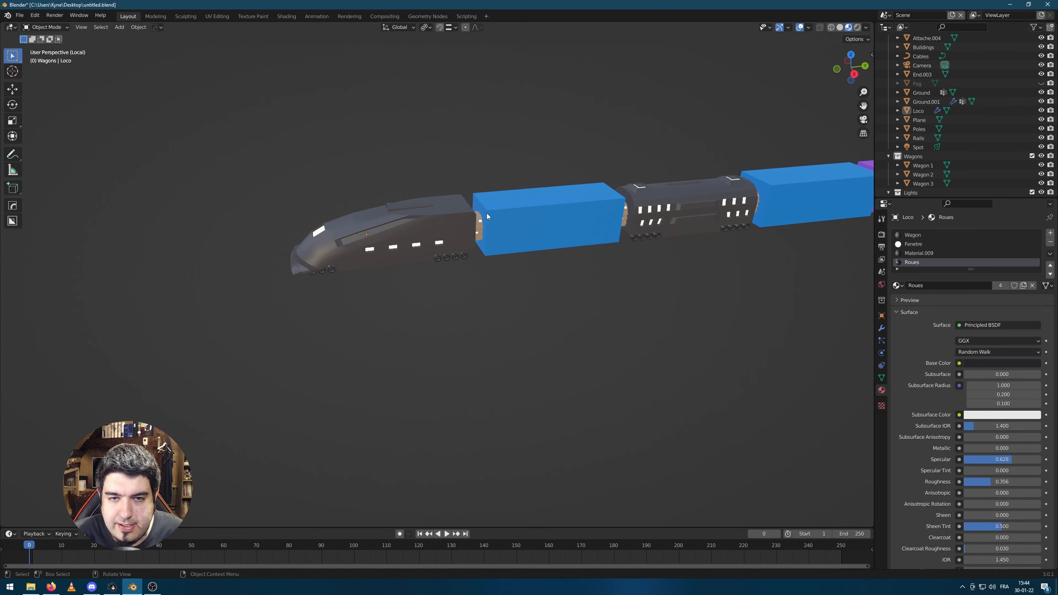
pyautogui.scroll(-6, 542, 291)
pyautogui.press('KP_Divide')
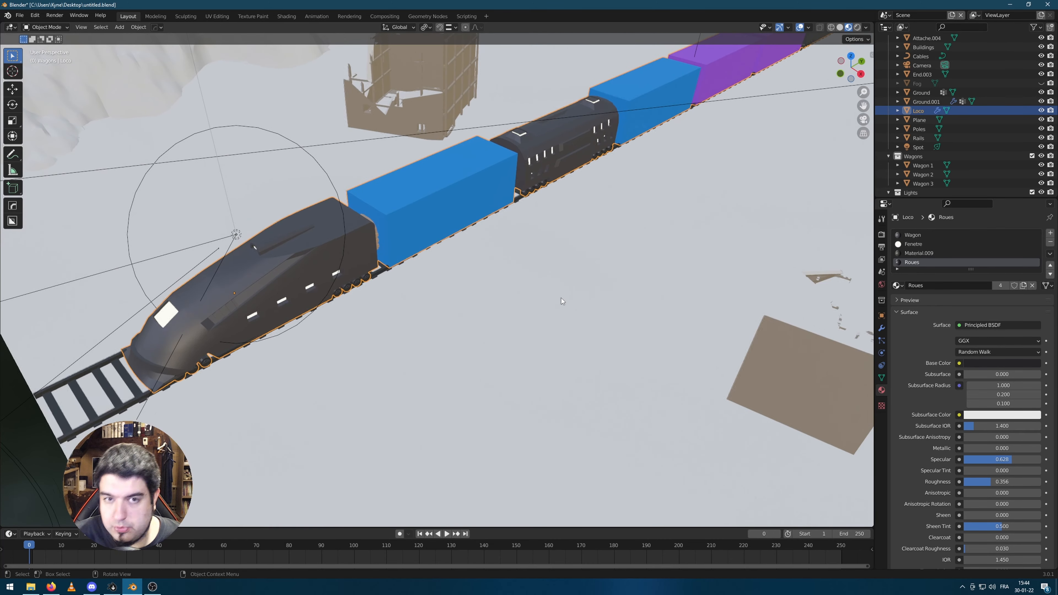
# Select the Attache.004 coupling and replace its Material.007 with the existing Wagon material
pyautogui.keyDown('shift'); pyautogui.moveTo(442, 207); pyautogui.dragTo(537, 377, button='middle'); pyautogui.keyUp('shift')
pyautogui.scroll(4, 474, 227)
pyautogui.click(474, 227)
pyautogui.scroll(5, 501, 219)
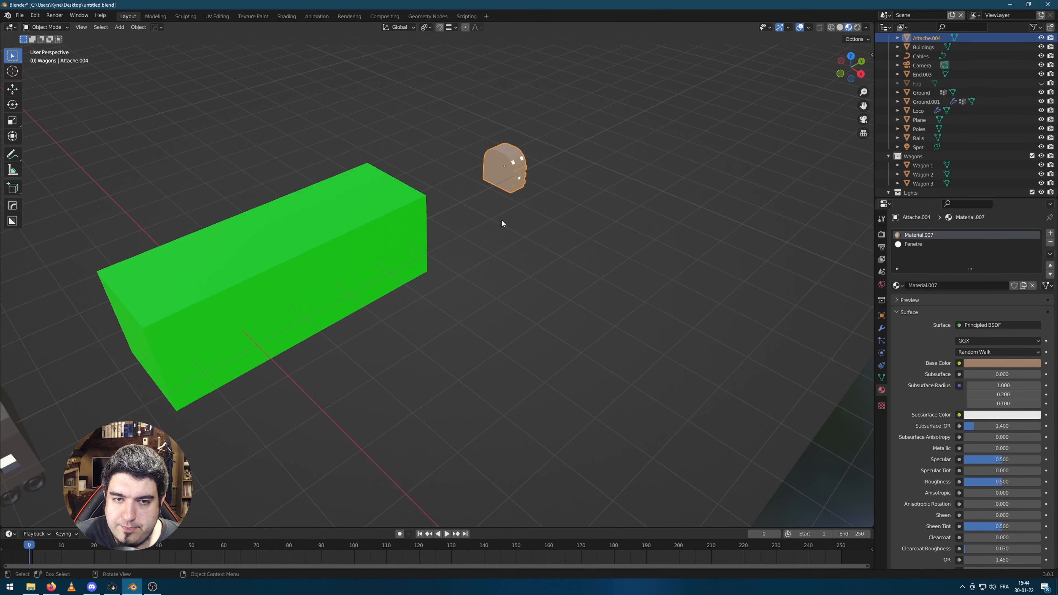
pyautogui.keyDown('shift'); pyautogui.moveTo(562, 183); pyautogui.dragTo(541, 313, button='middle'); pyautogui.keyUp('shift')
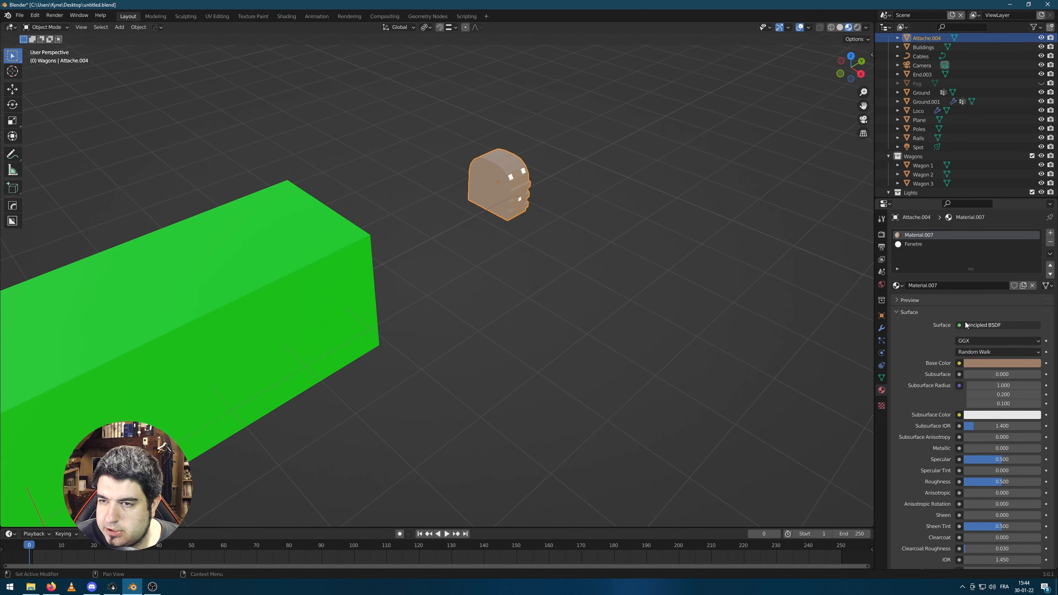
pyautogui.click(898, 286)
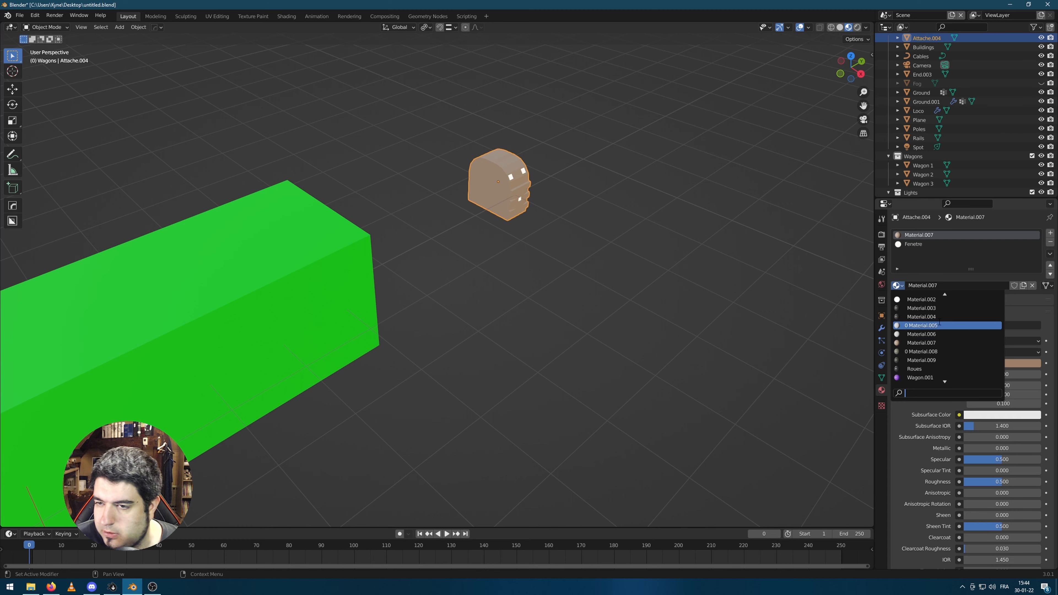
pyautogui.scroll(-7, 991, 365)
pyautogui.scroll(-6, 991, 365)
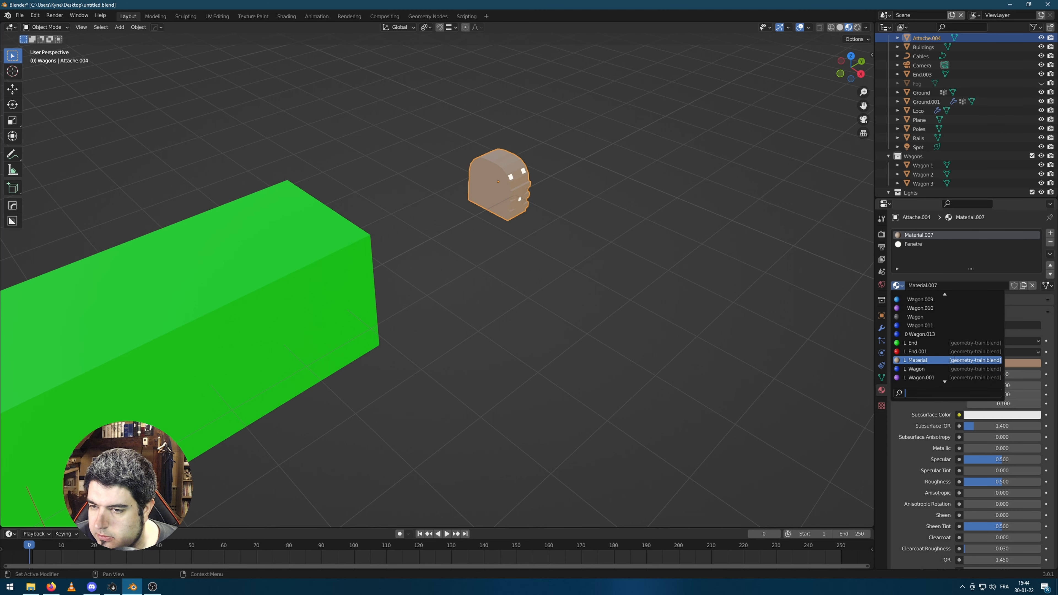
pyautogui.click(953, 317)
pyautogui.click(662, 255)
pyautogui.scroll(-1, 662, 256)
pyautogui.scroll(-5, 654, 254)
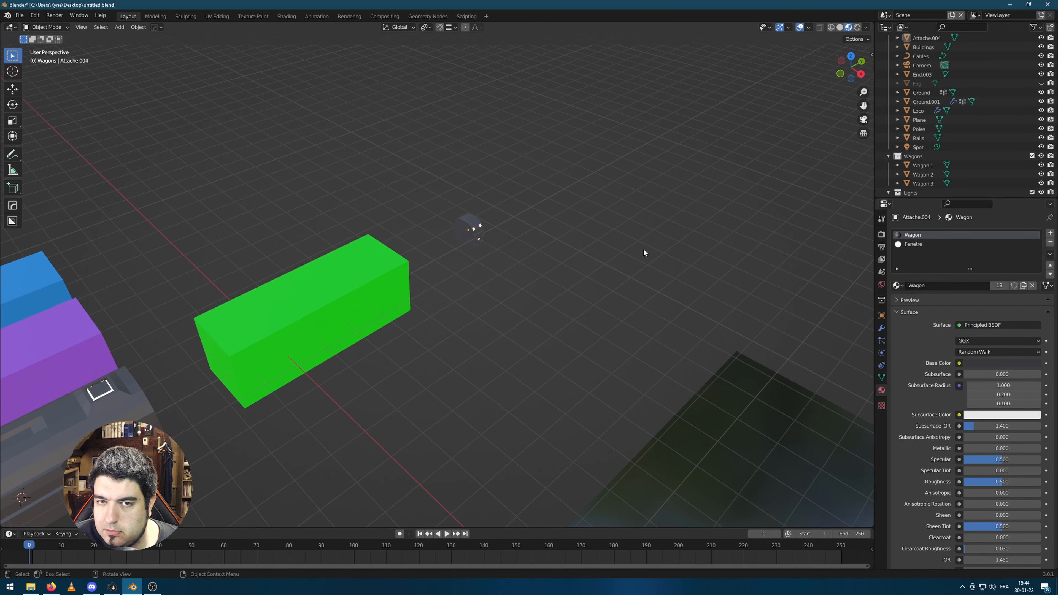
# Isolate the purple Wagon 2 box and replace its Wagon.010 material with Wagon
pyautogui.keyDown('shift'); pyautogui.moveTo(529, 314); pyautogui.dragTo(637, 285, button='middle'); pyautogui.keyUp('shift')
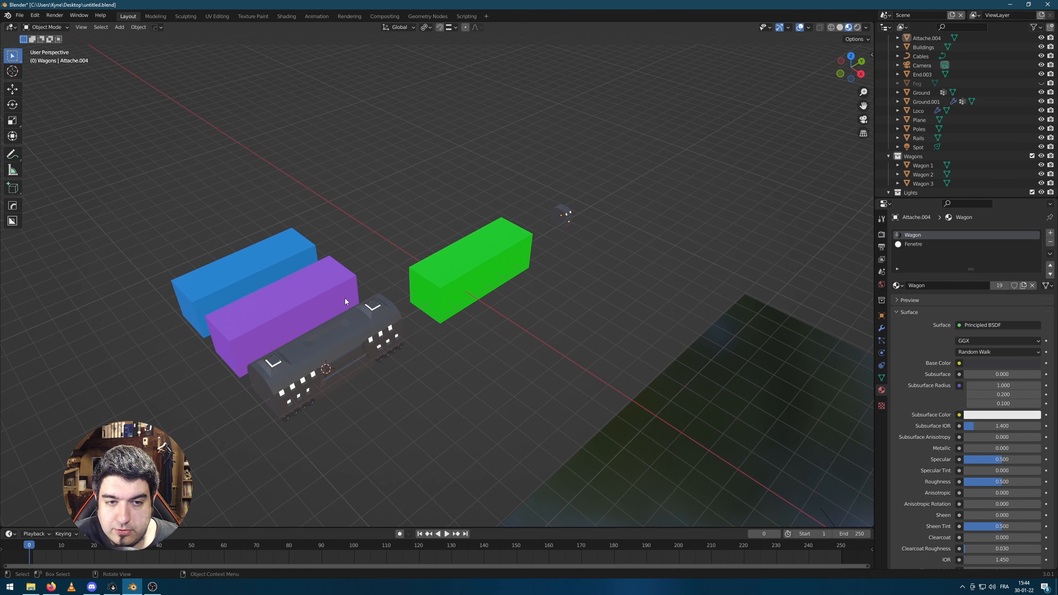
pyautogui.scroll(1, 385, 278)
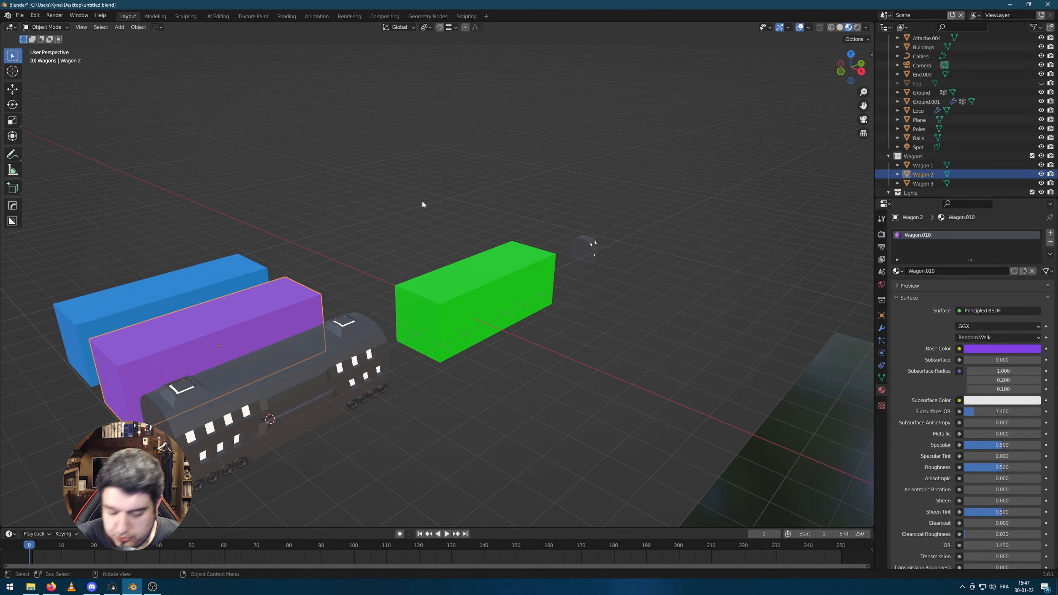
pyautogui.press('KP_Divide')
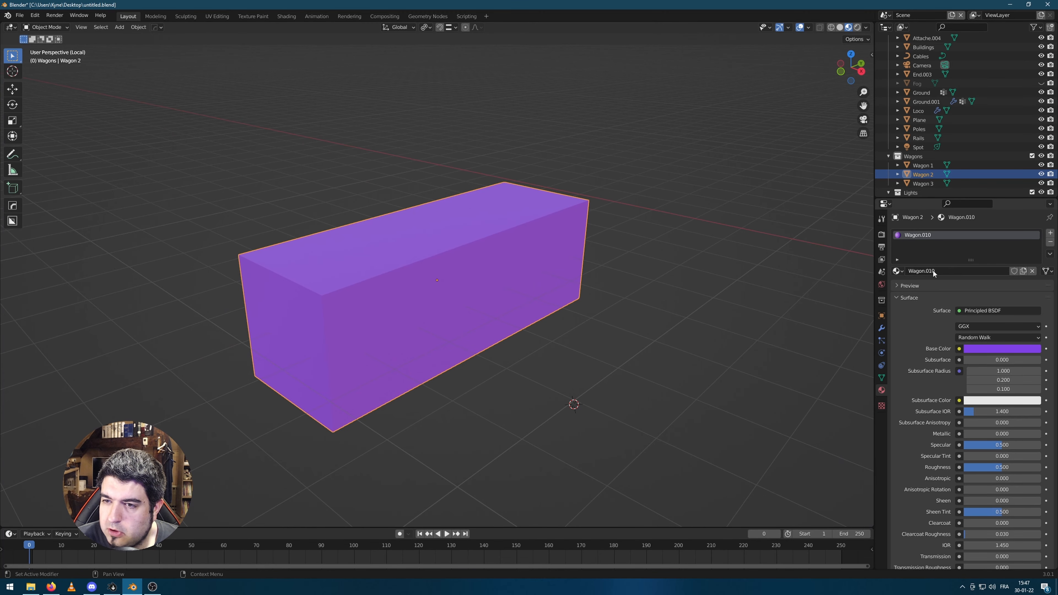
pyautogui.click(898, 271)
pyautogui.click(915, 294)
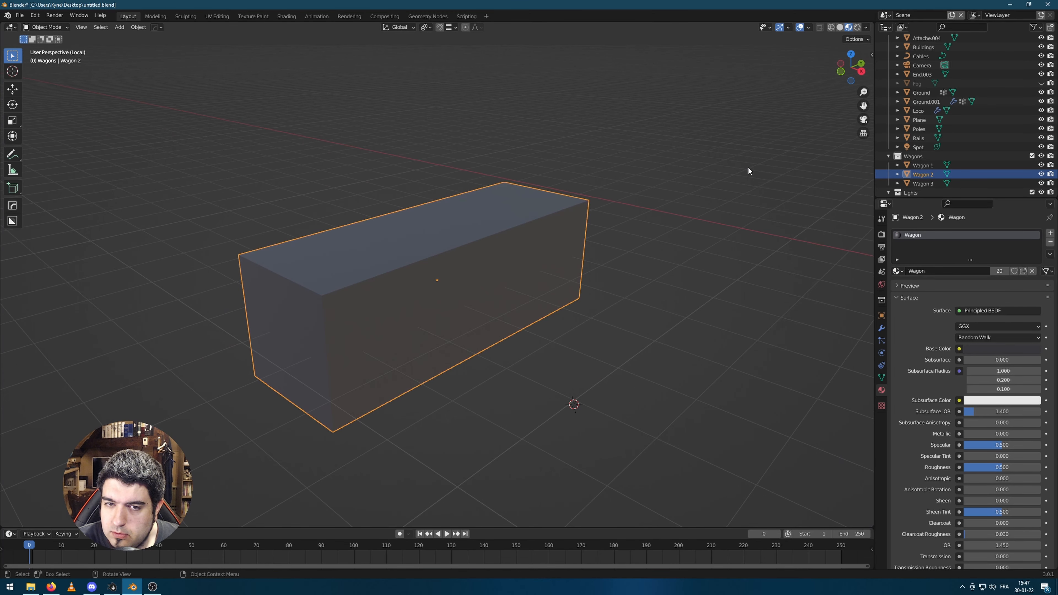
# Bevel the two long upper edges of Wagon 2 about 0.83 m wide with 4 segments to round the roof
pyautogui.moveTo(748, 167); pyautogui.dragTo(675, 207, button='middle')
pyautogui.press('Tab')
pyautogui.moveTo(564, 244); pyautogui.dragTo(594, 252, button='middle')
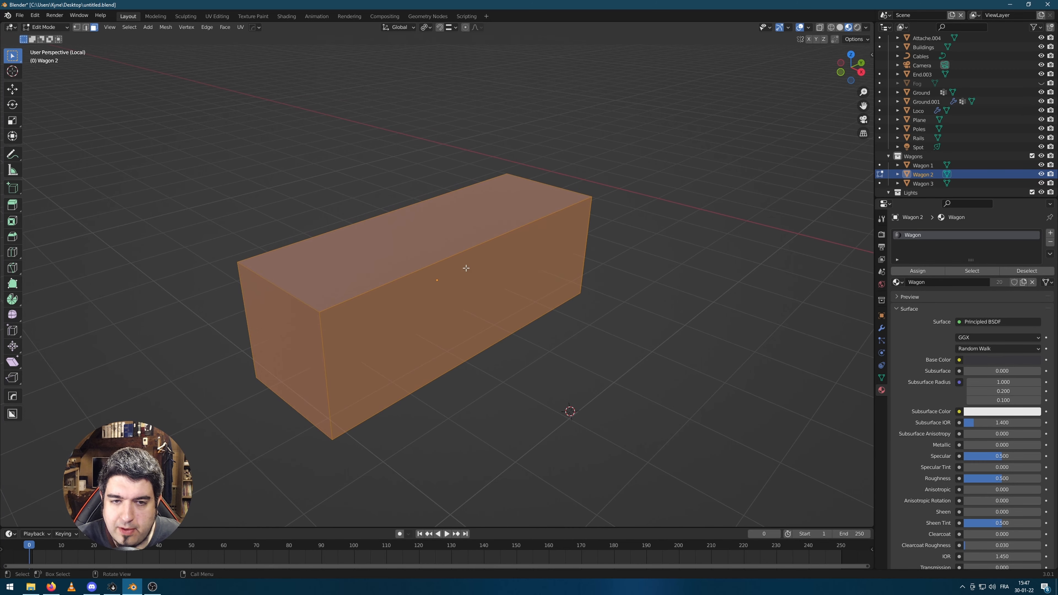
pyautogui.press('2')
pyautogui.click(443, 261)
pyautogui.keyDown('shift'); pyautogui.click(367, 232); pyautogui.keyUp('shift')
pyautogui.hotkey('ctrl', 'b')
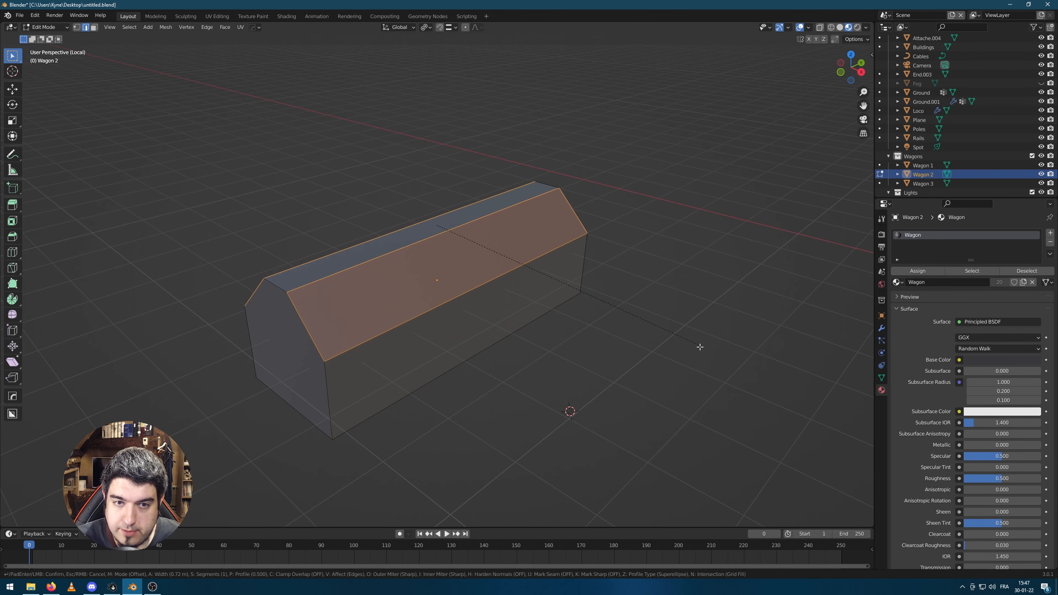
pyautogui.scroll(3, 699, 350)
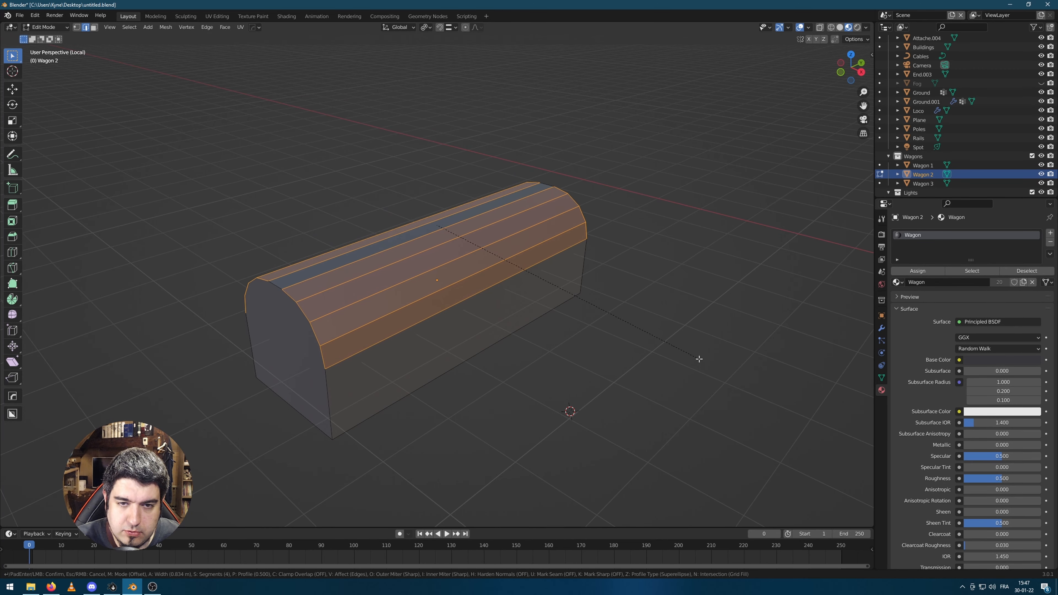
pyautogui.click(699, 359)
pyautogui.moveTo(699, 359); pyautogui.dragTo(666, 298, button='middle')
pyautogui.press('Tab')
pyautogui.press('Tab')
# Select the narrow flat face along the top of Wagon 2's roof and widen it along the X axis
pyautogui.moveTo(439, 263); pyautogui.dragTo(503, 318, button='middle')
pyautogui.press('3')
pyautogui.click(409, 284)
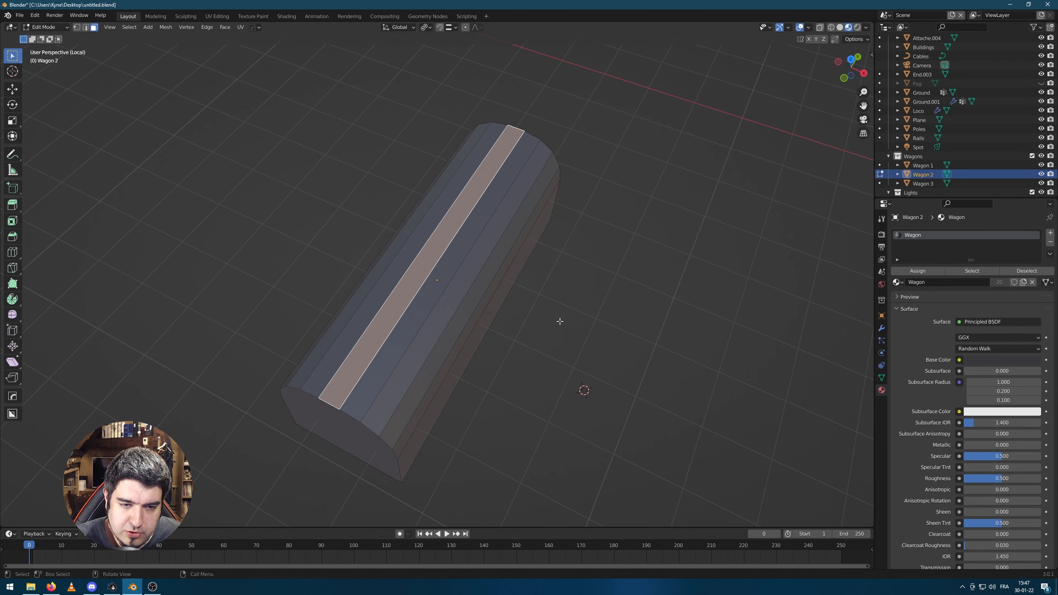
pyautogui.press('s')
pyautogui.press('x')
pyautogui.click(575, 396)
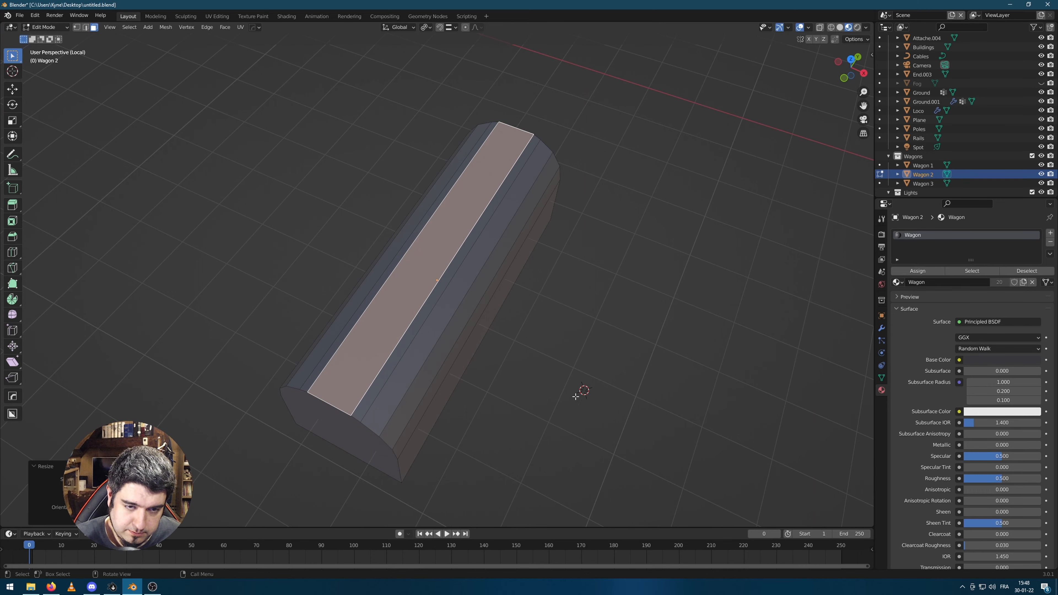
# Add two evenly spaced loop cuts across the length of Wagon 2
pyautogui.moveTo(575, 396); pyautogui.dragTo(361, 226, button='middle')
pyautogui.moveTo(613, 213); pyautogui.dragTo(433, 233, button='middle')
pyautogui.hotkey('ctrl', 'r')
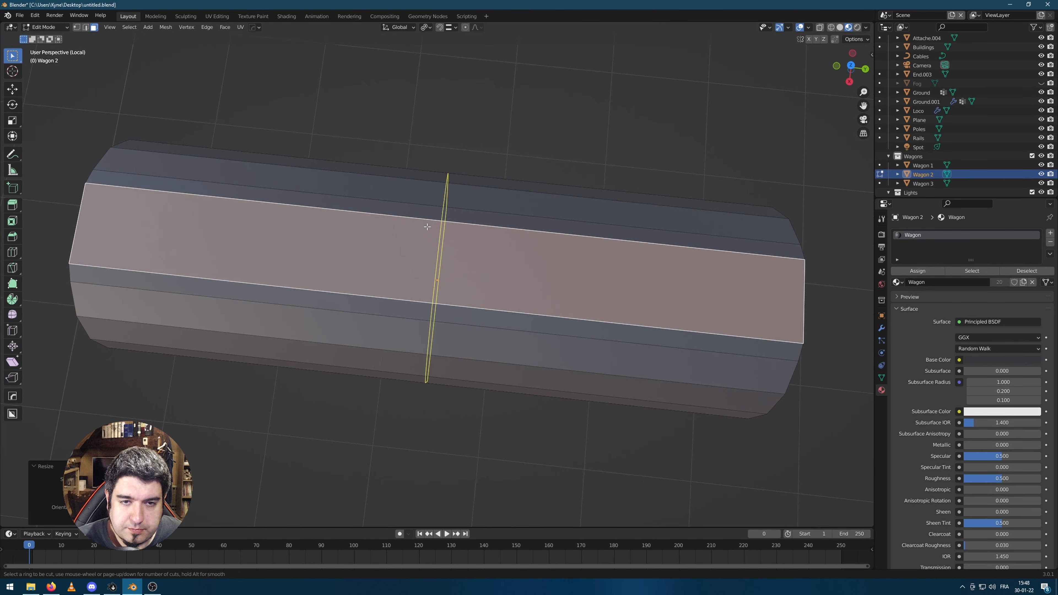
pyautogui.scroll(4, 427, 225)
pyautogui.scroll(-3, 428, 225)
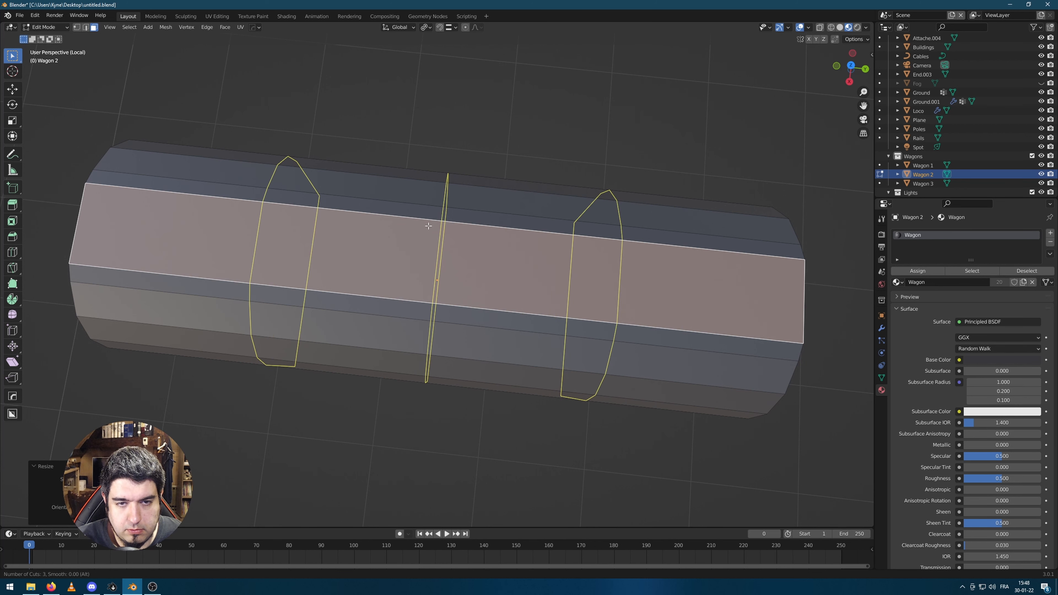
pyautogui.click(573, 318)
pyautogui.click(573, 319)
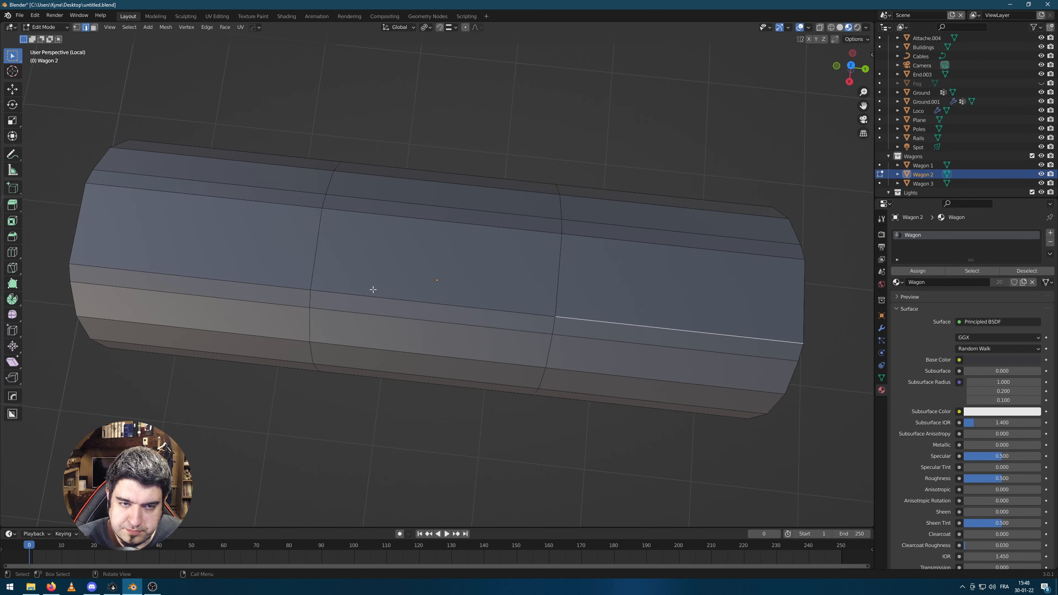
# Slide the flat-roof edge of each loop cut outward toward the wagon's nearest end to lengthen the central roof face
pyautogui.click(319, 254)
pyautogui.click(449, 174)
pyautogui.click(315, 248)
pyautogui.press('g')
pyautogui.press('g')
pyautogui.click(285, 251)
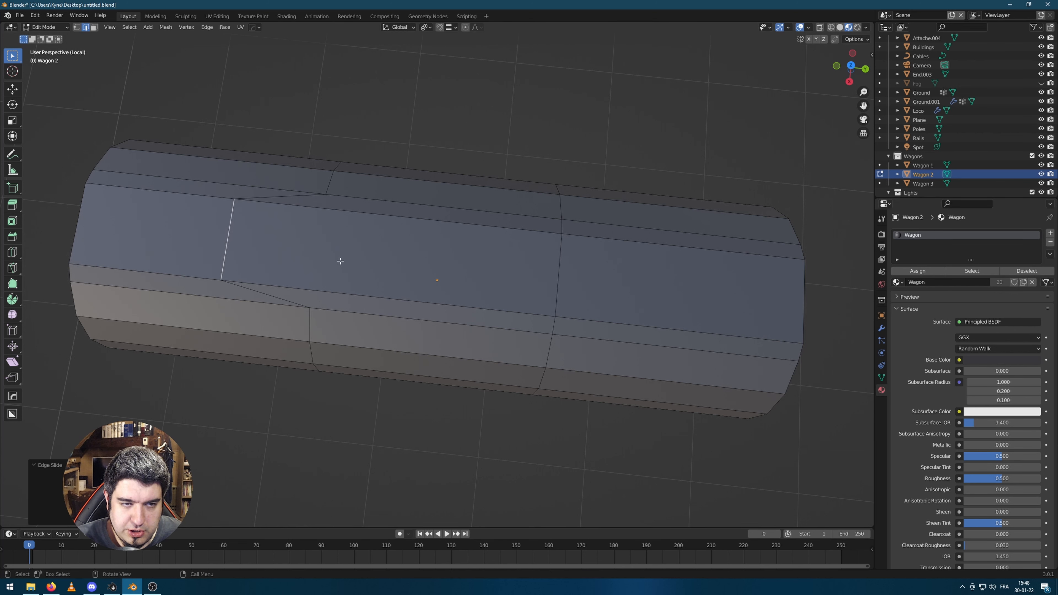
pyautogui.click(564, 273)
pyautogui.press('g')
pyautogui.press('g')
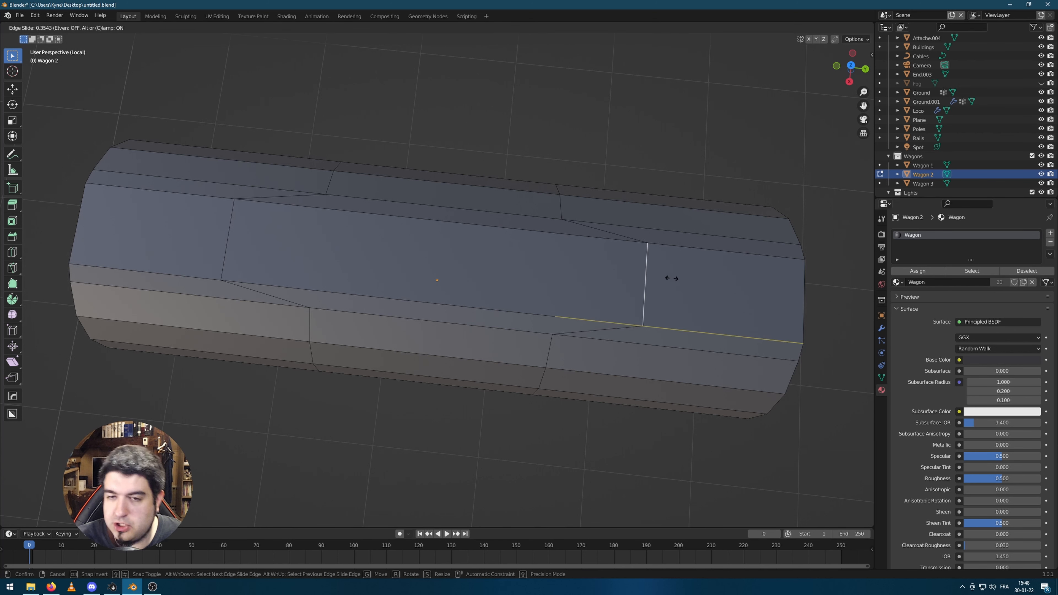
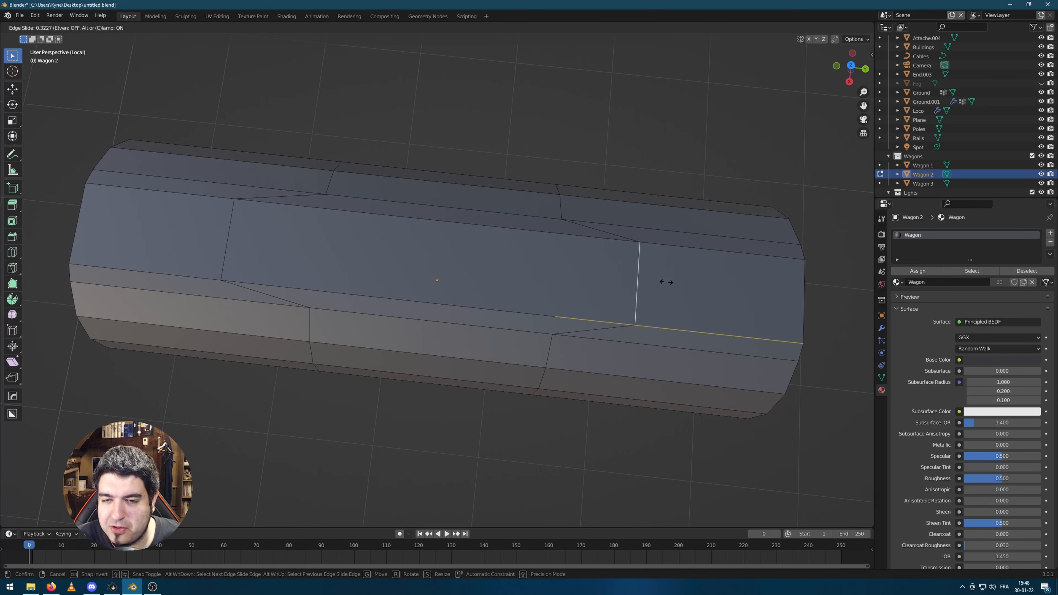
pyautogui.click(665, 282)
# Select the central flat roof face between the two cuts and extrude it upward into a raised block
pyautogui.moveTo(592, 318); pyautogui.dragTo(474, 237, button='middle')
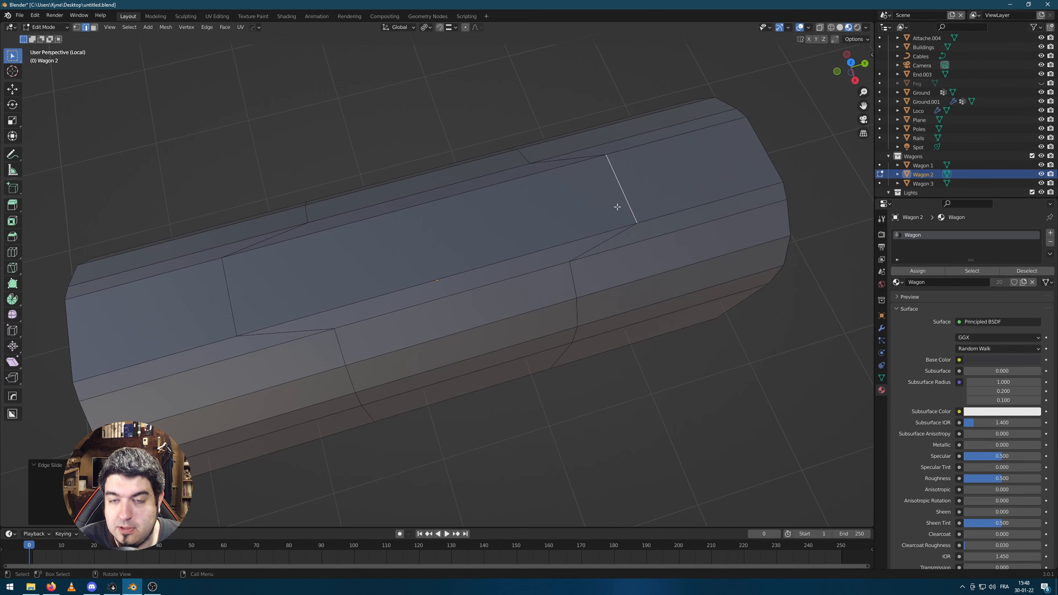
pyautogui.moveTo(653, 179); pyautogui.dragTo(600, 222, button='middle')
pyautogui.scroll(-4, 599, 222)
pyautogui.moveTo(503, 341); pyautogui.dragTo(484, 314, button='middle')
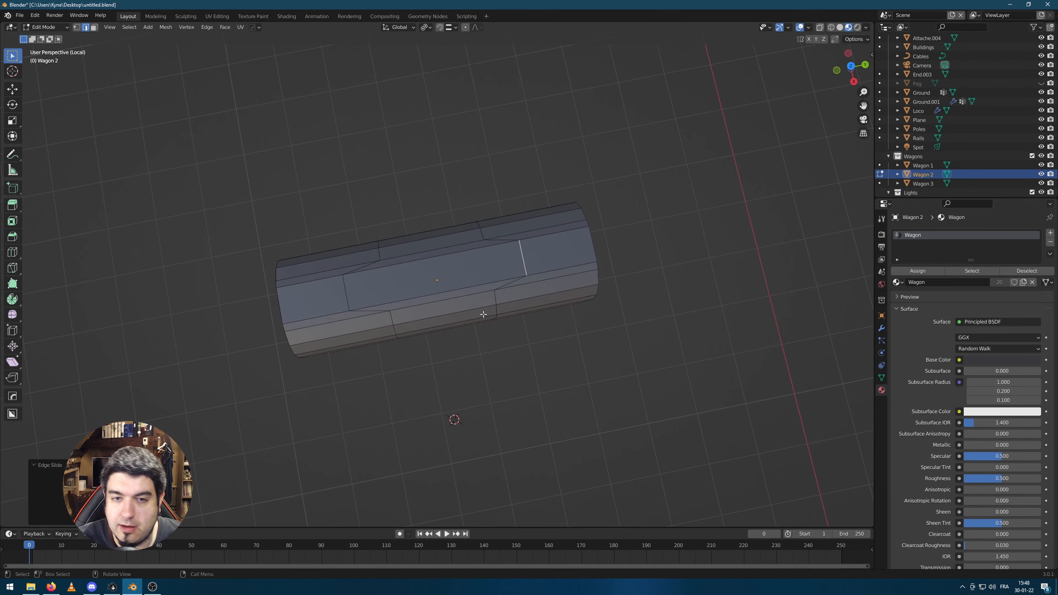
pyautogui.scroll(4, 505, 269)
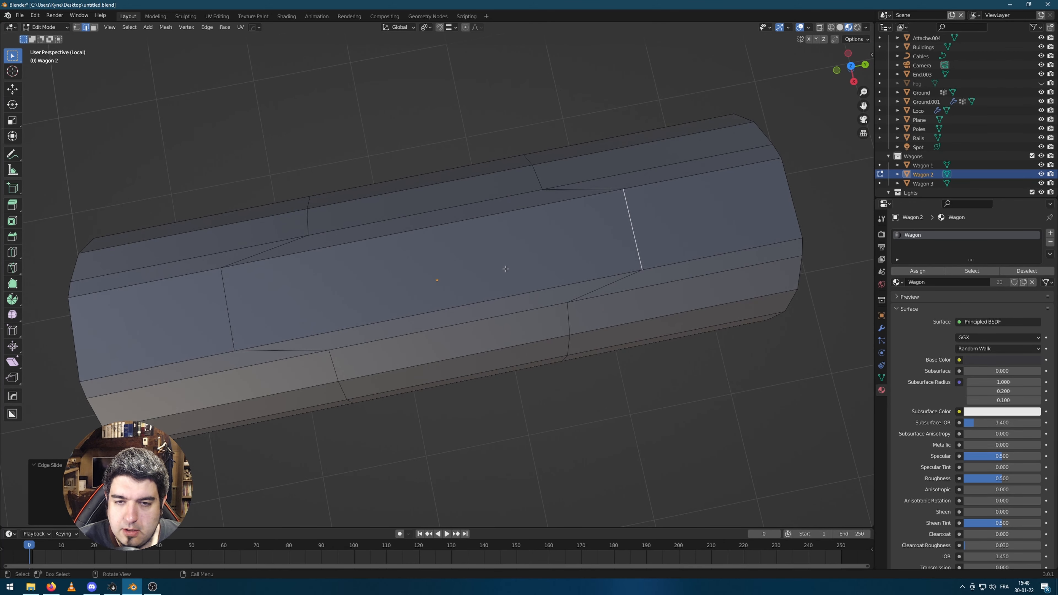
pyautogui.press('3')
pyautogui.click(414, 287)
pyautogui.moveTo(536, 310); pyautogui.dragTo(622, 261, button='middle')
pyautogui.press('e')
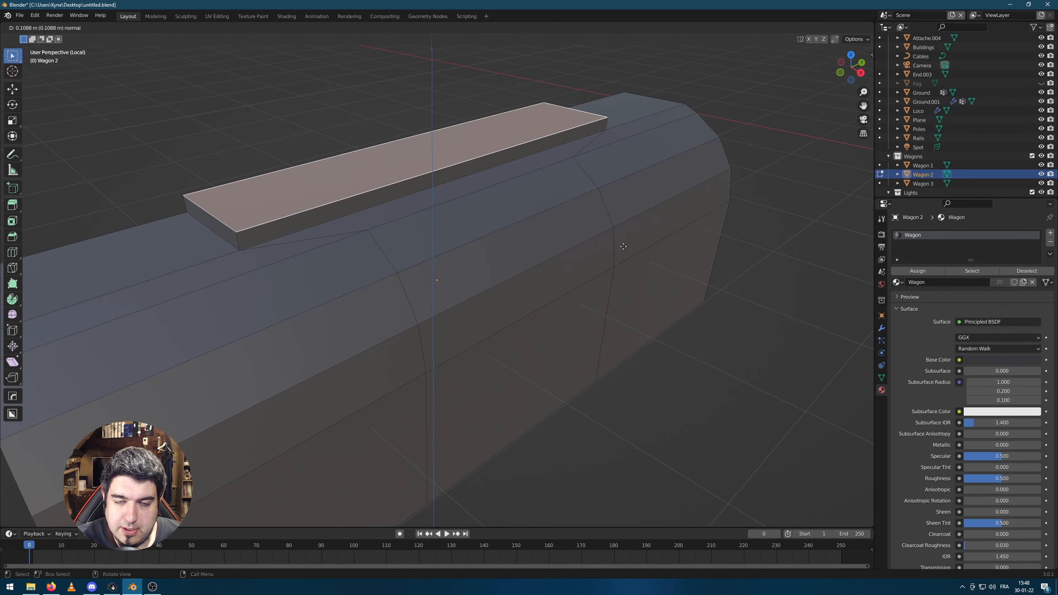
pyautogui.click(631, 231)
# Select the four vertical corner edges of Wagon 2's raised roof block and bevel them with four segments into rounded ends
pyautogui.press('2')
pyautogui.click(345, 178)
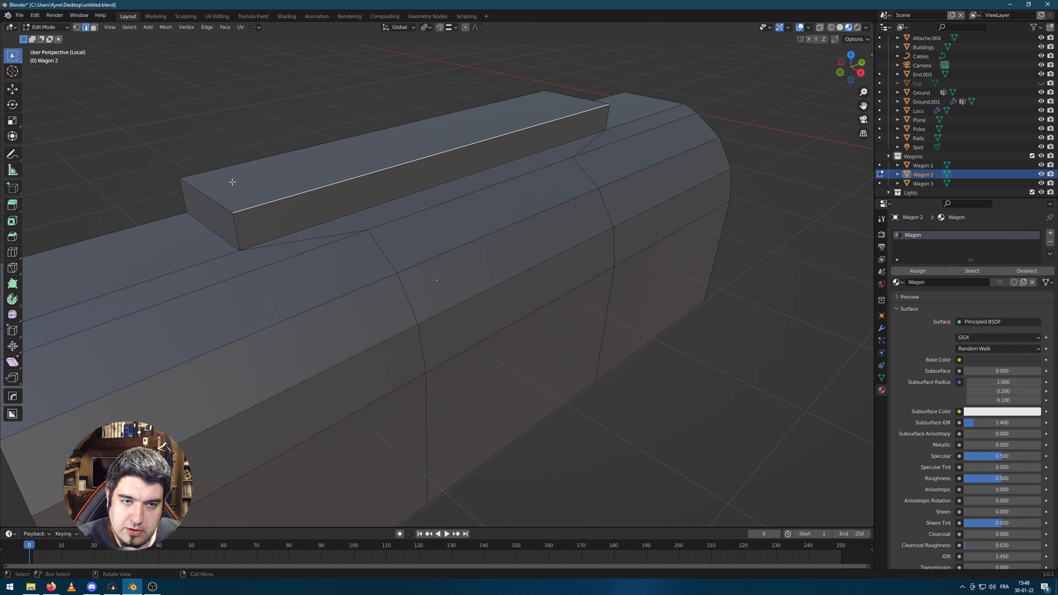
pyautogui.keyDown('shift'); pyautogui.click(231, 166); pyautogui.keyUp('shift')
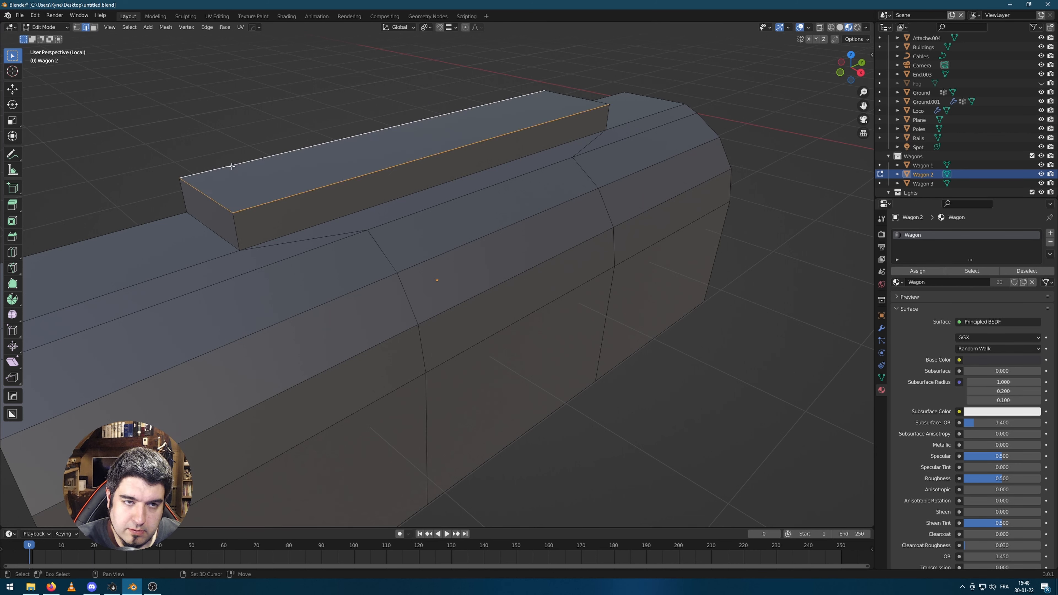
pyautogui.click(240, 230)
pyautogui.keyDown('shift'); pyautogui.click(609, 124); pyautogui.keyUp('shift')
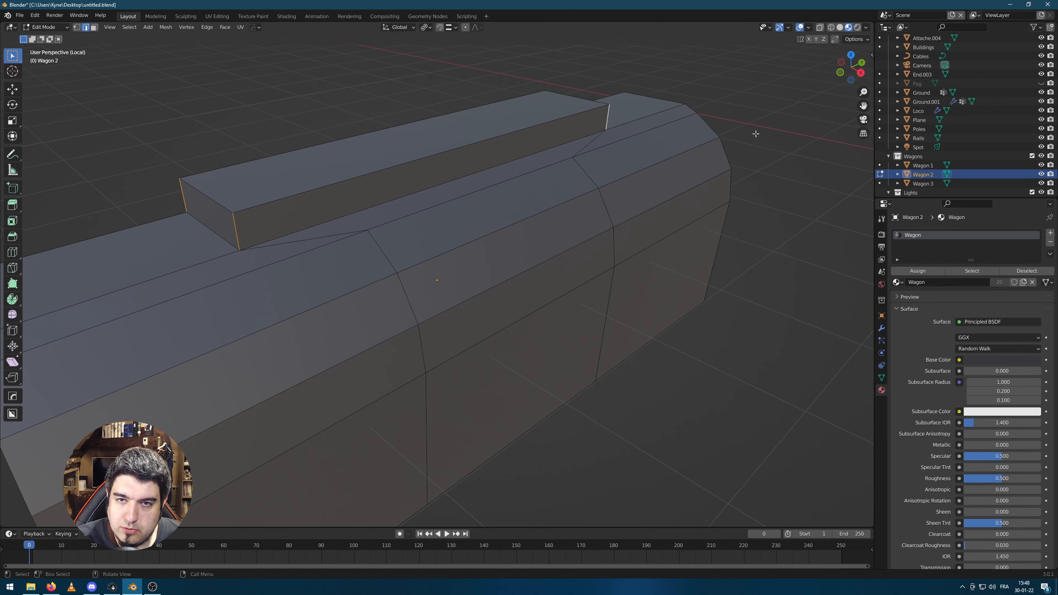
pyautogui.moveTo(609, 125); pyautogui.dragTo(616, 284, button='middle')
pyautogui.hotkey('ctrl', 'b')
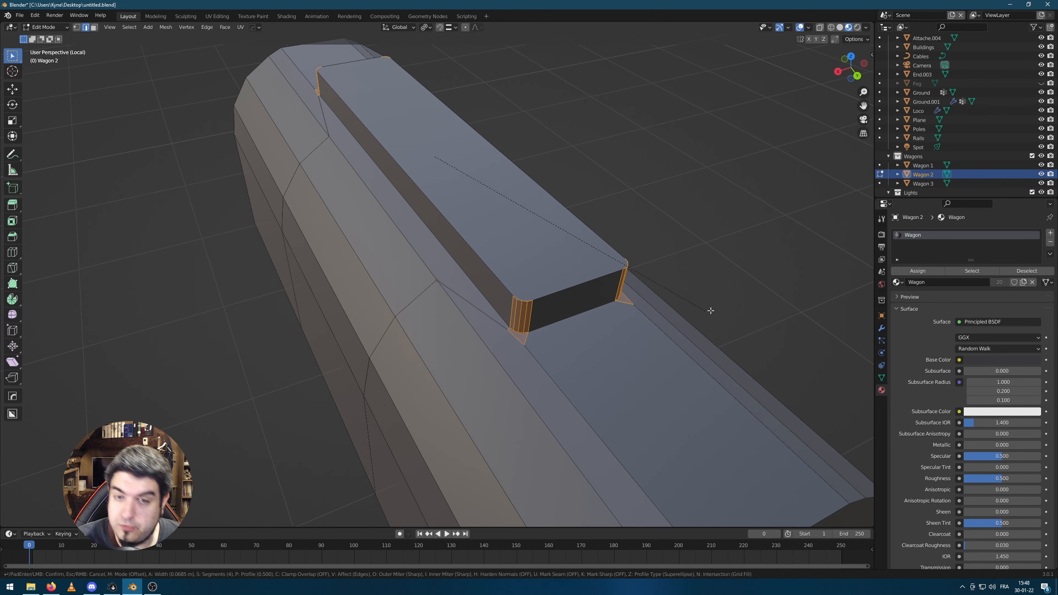
pyautogui.press('c')
pyautogui.click(748, 339)
pyautogui.hotkey('alt', 'a')
pyautogui.press('Tab')
pyautogui.moveTo(487, 314); pyautogui.dragTo(601, 318, button='middle')
pyautogui.press('Tab')
# Try to inset the top face of the raised roof block and sink it inward as a rimmed recess
pyautogui.hotkey('ctrl', 'r')
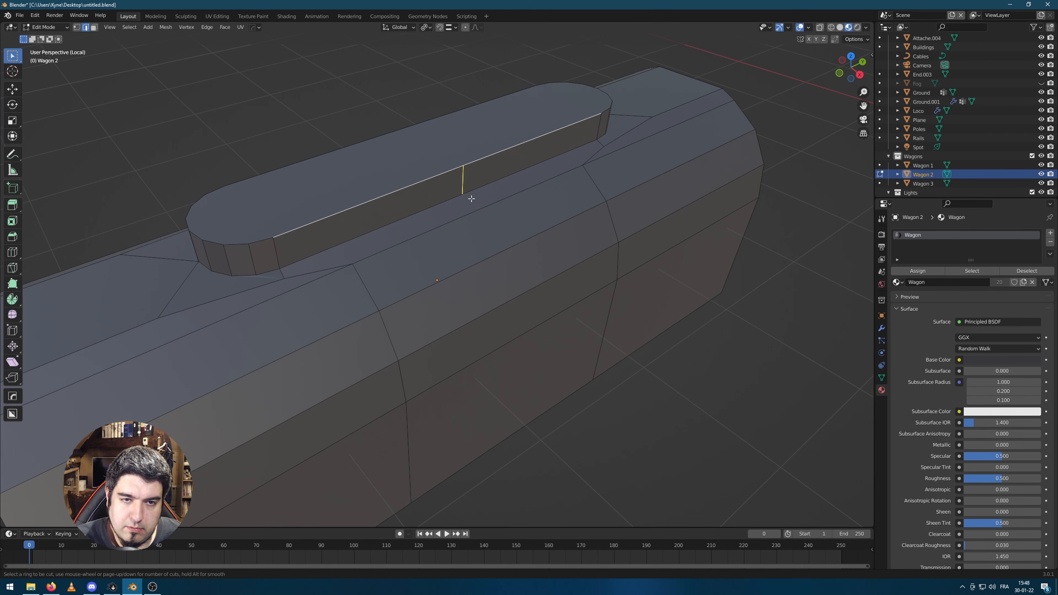
pyautogui.press('Escape')
pyautogui.press('3')
pyautogui.click(439, 212)
pyautogui.moveTo(439, 212); pyautogui.dragTo(502, 203, button='middle')
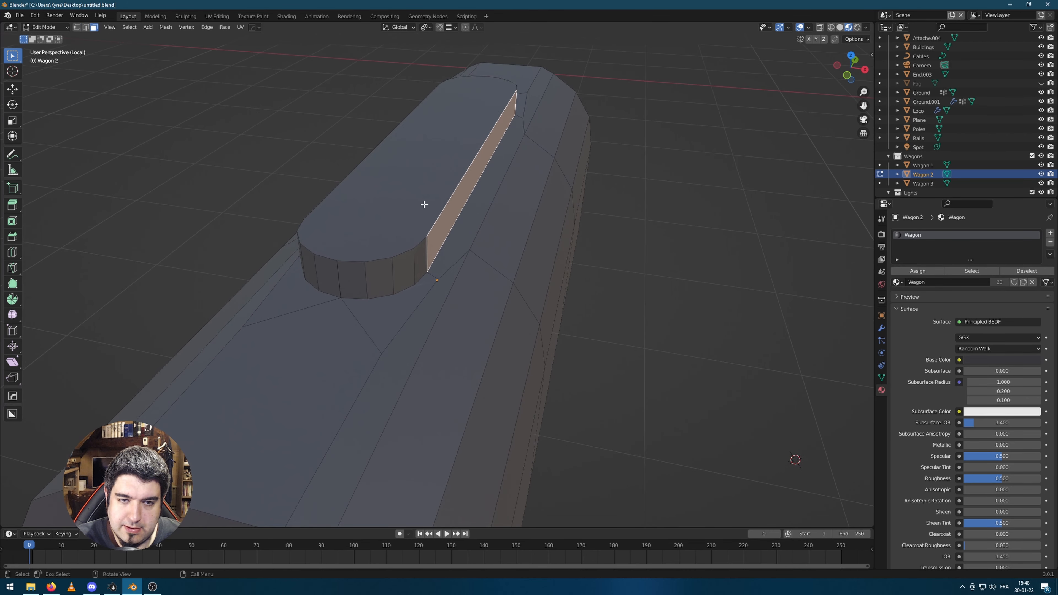
pyautogui.click(423, 203)
pyautogui.moveTo(562, 177); pyautogui.dragTo(571, 212, button='middle')
pyautogui.press('i')
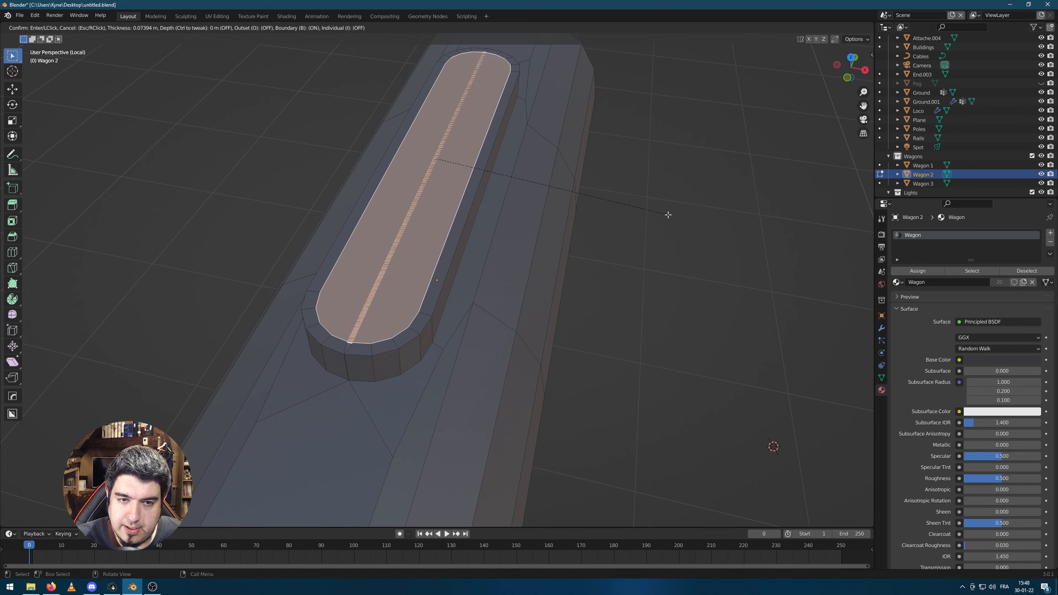
pyautogui.click(668, 217)
pyautogui.moveTo(668, 217); pyautogui.dragTo(564, 215, button='middle')
pyautogui.press('e')
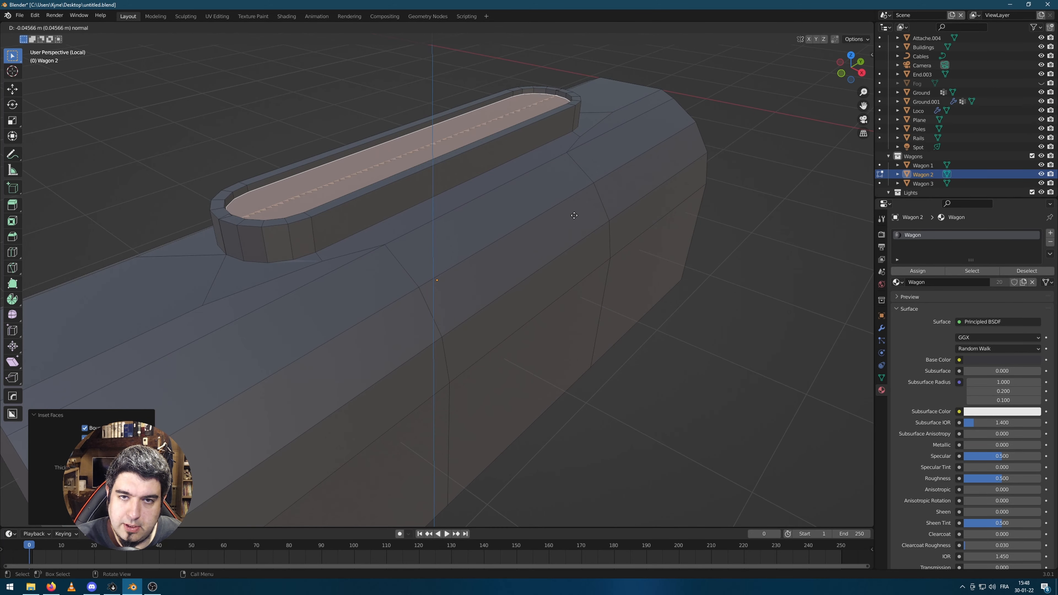
pyautogui.click(575, 214)
pyautogui.press('Tab')
pyautogui.moveTo(694, 229); pyautogui.dragTo(752, 252, button='middle')
pyautogui.press('Tab')
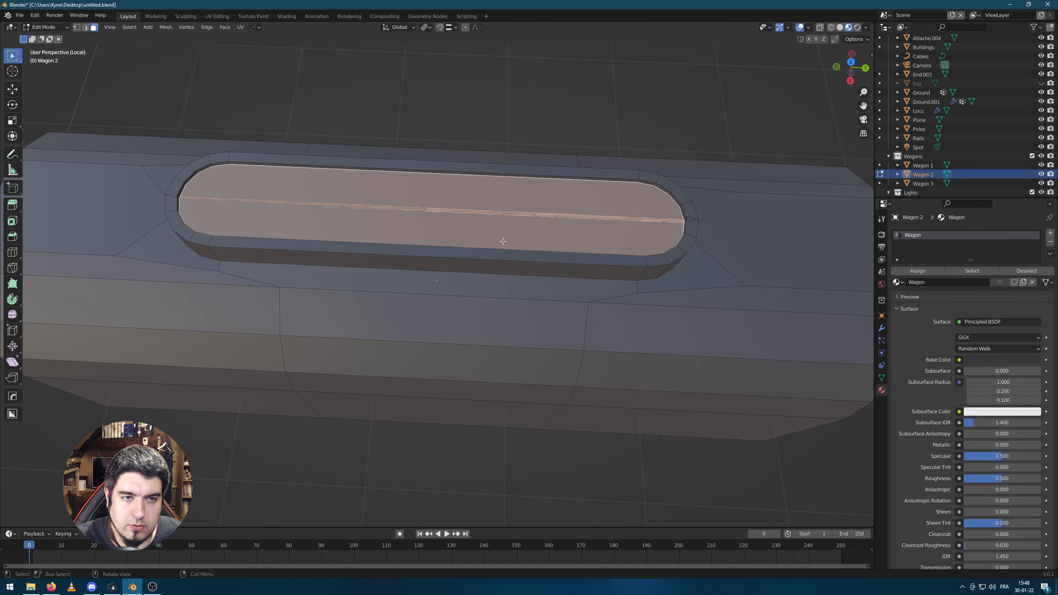
# Undo the inset and recess on the raised block's top face
pyautogui.hotkey('ctrl', 'z')
pyautogui.hotkey('ctrl', 'z')
pyautogui.hotkey('ctrl', 'z')
pyautogui.hotkey('ctrl', 'z')
# Select the raised block's top face and scale it down to about 0.85 so the block's sides slope inward
pyautogui.click(425, 109)
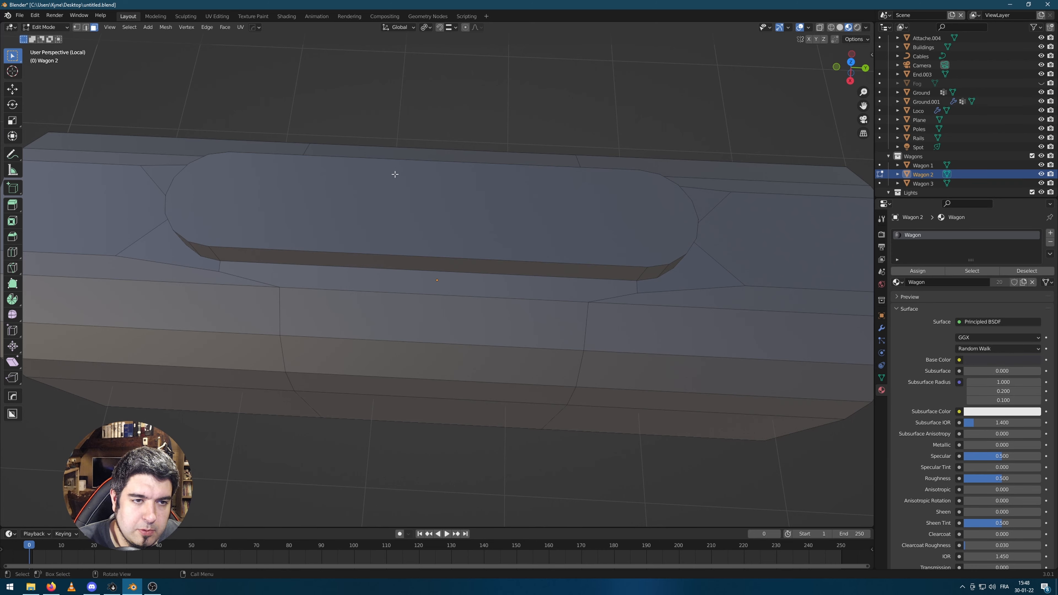
pyautogui.scroll(1, 406, 166)
pyautogui.click(352, 200)
pyautogui.moveTo(455, 212); pyautogui.dragTo(356, 190, button='middle')
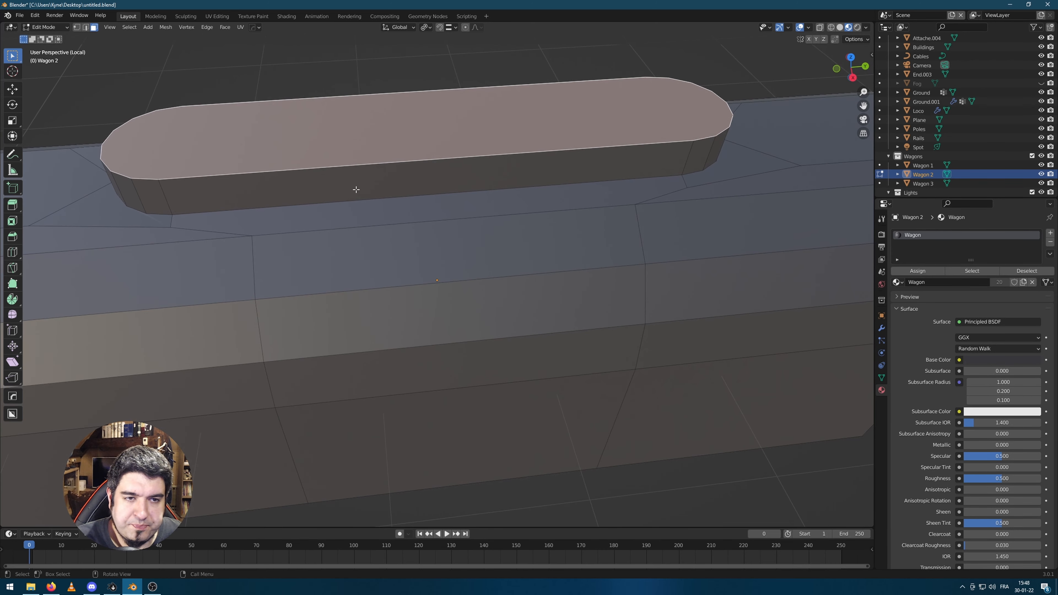
pyautogui.moveTo(547, 136); pyautogui.dragTo(540, 188, button='middle')
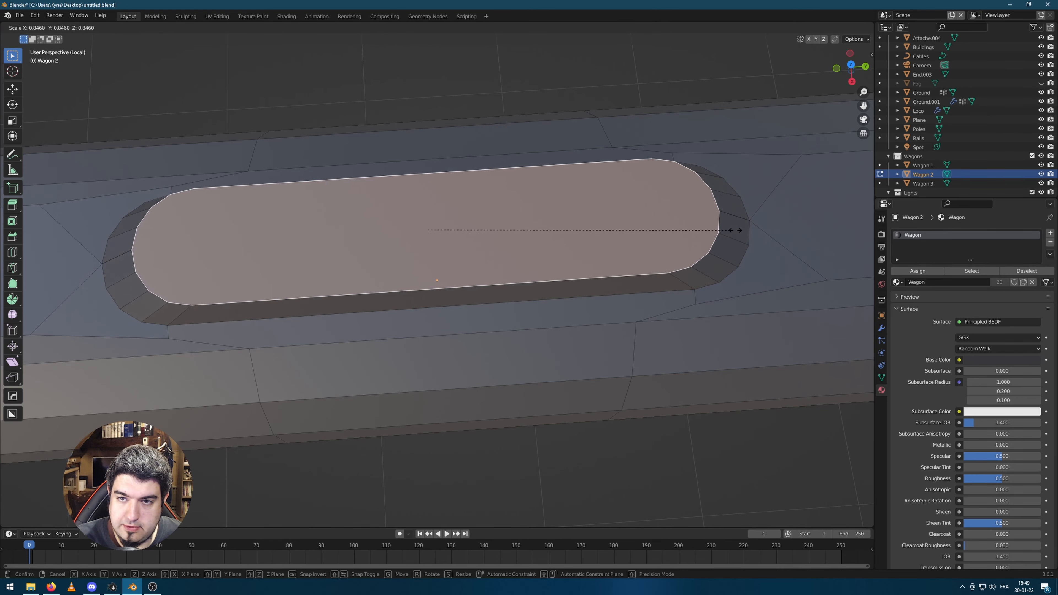
pyautogui.click(743, 229)
pyautogui.moveTo(743, 229); pyautogui.dragTo(621, 232, button='middle')
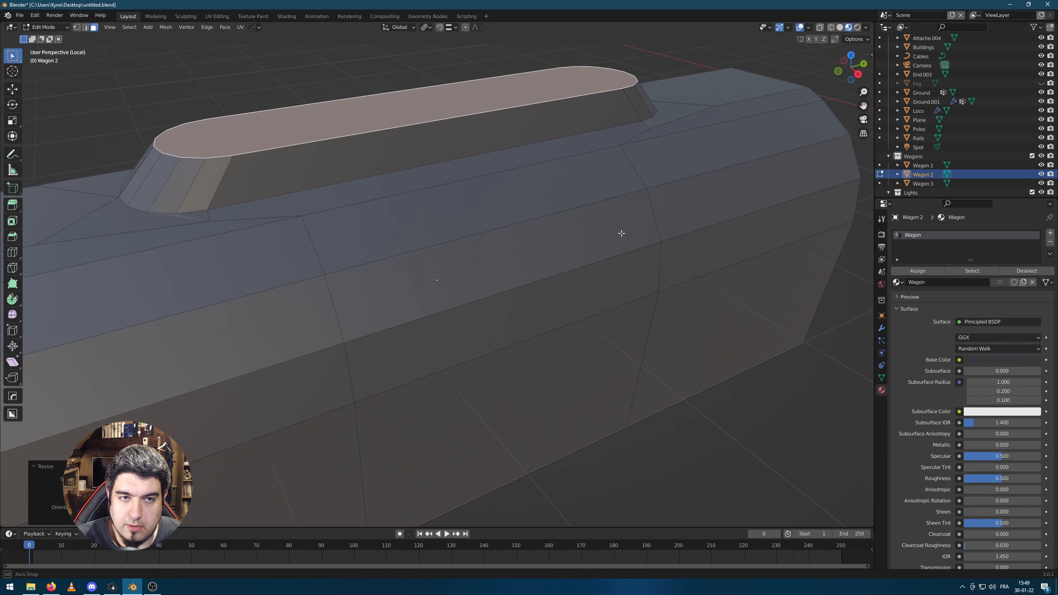
# Try dividing the long sloped side of the raised block into evenly spaced panels with vertical loop cuts
pyautogui.click(216, 200)
pyautogui.keyDown('alt'); pyautogui.click(248, 203); pyautogui.keyUp('alt')
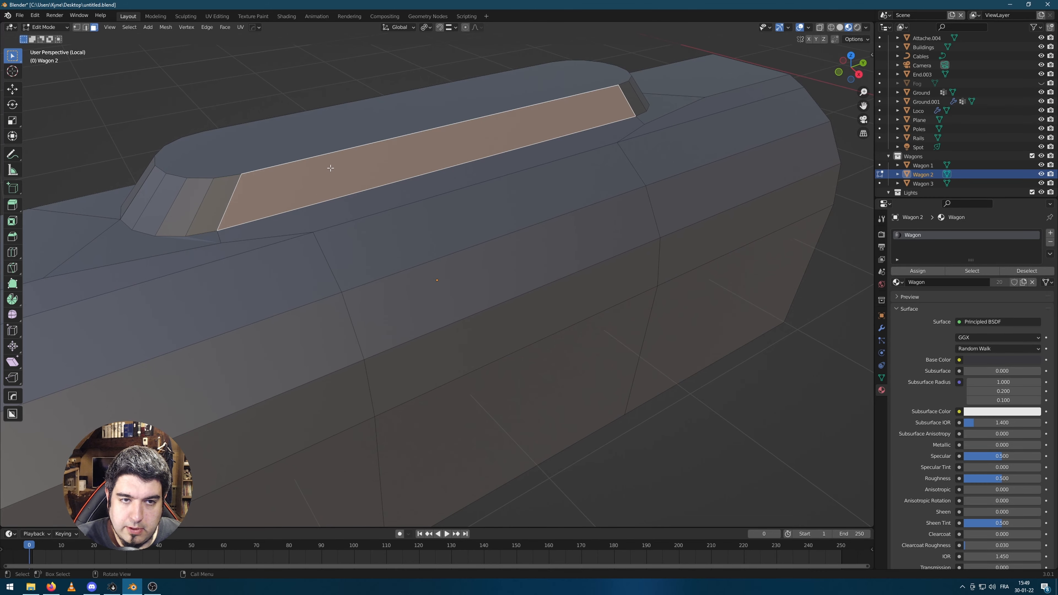
pyautogui.moveTo(331, 166); pyautogui.dragTo(437, 147, button='middle')
pyautogui.hotkey('ctrl', 'r')
pyautogui.scroll(4, 382, 135)
pyautogui.scroll(7, 398, 138)
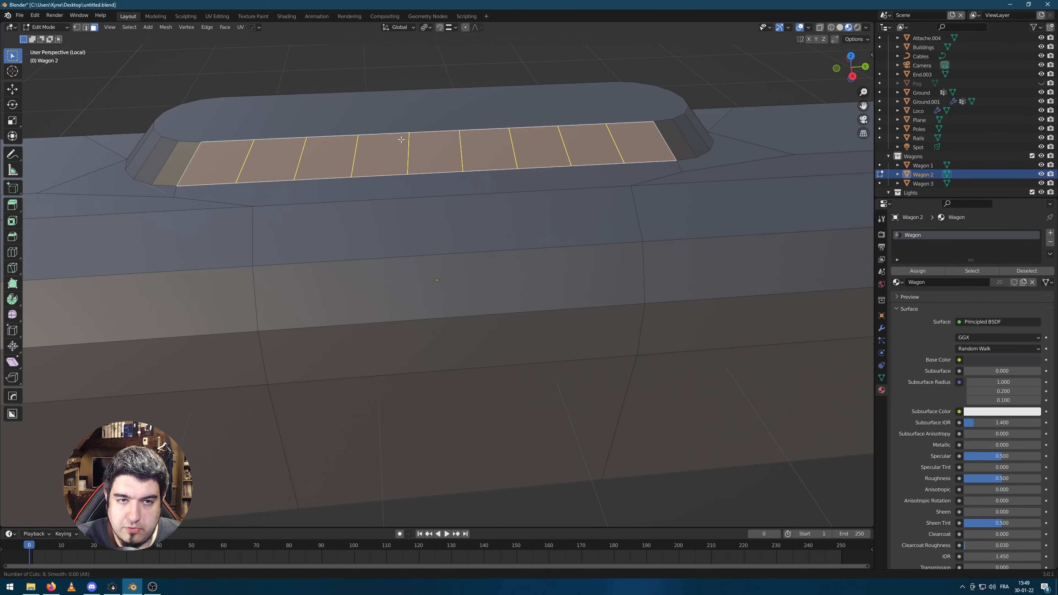
pyautogui.click(402, 139)
pyautogui.rightClick(401, 139)
pyautogui.click(501, 111)
# Try selecting alternate panels along the sloped side of the raised block
pyautogui.press('3')
pyautogui.keyDown('shift'); pyautogui.click(204, 176); pyautogui.keyUp('shift')
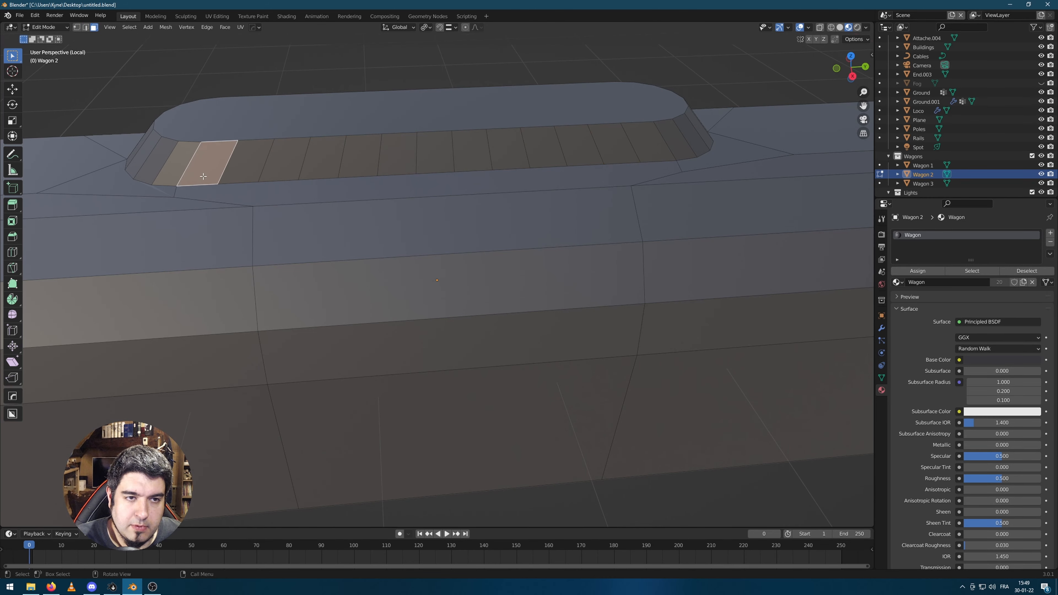
pyautogui.keyDown('shift'); pyautogui.click(281, 166); pyautogui.keyUp('shift')
pyautogui.click(235, 168)
pyautogui.click(196, 173)
pyautogui.moveTo(196, 173)
pyautogui.mouseDown(button='middle')
pyautogui.moveTo(229, 170)
pyautogui.moveTo(215, 173)
pyautogui.mouseUp(button='middle')
# Undo the panel selections and the loop cuts on the raised block's sloped side
pyautogui.hotkey('ctrl', 'z')
pyautogui.hotkey('ctrl', 'z')
pyautogui.hotkey('ctrl', 'z')
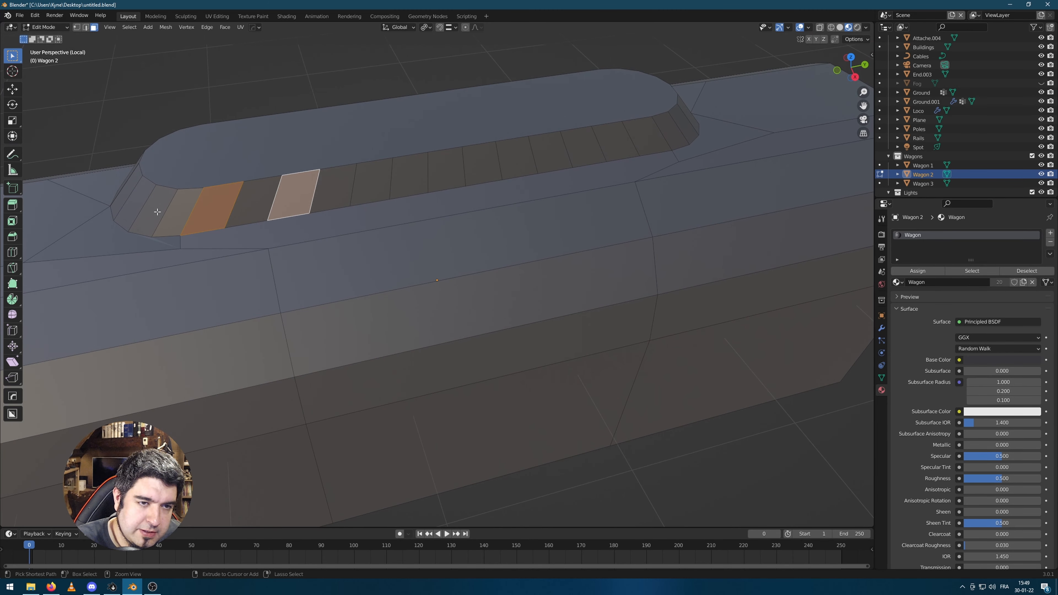
pyautogui.hotkey('ctrl', 'z')
pyautogui.hotkey('ctrl', 'z')
pyautogui.hotkey('ctrl', 'z')
pyautogui.hotkey('ctrl', 'z')
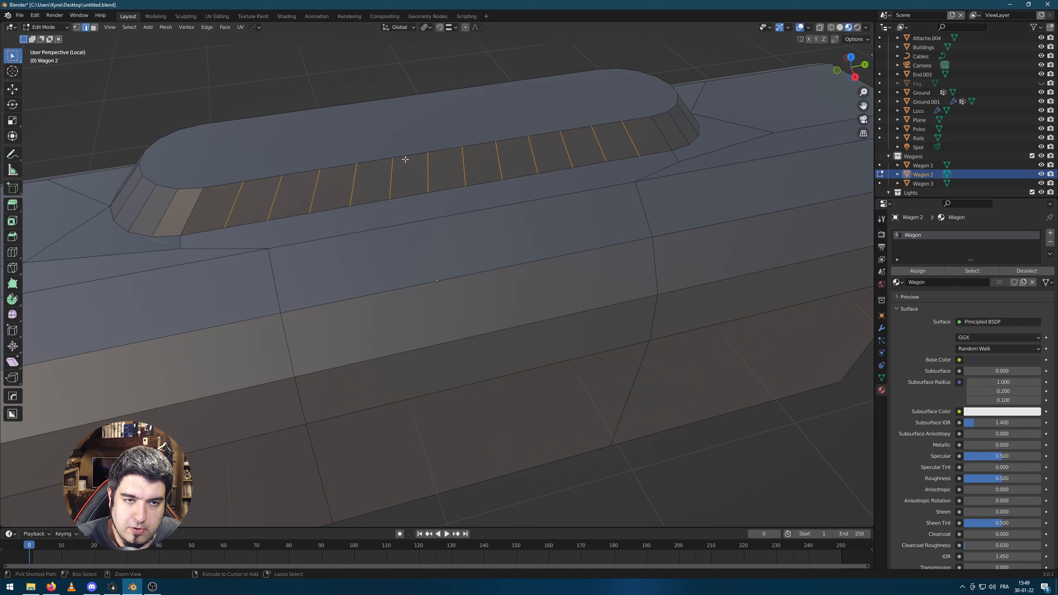
# Divide the raised block's long sloped side face with 21 evenly spaced vertical loop cuts
pyautogui.hotkey('ctrl', 'r')
pyautogui.scroll(19, 359, 173)
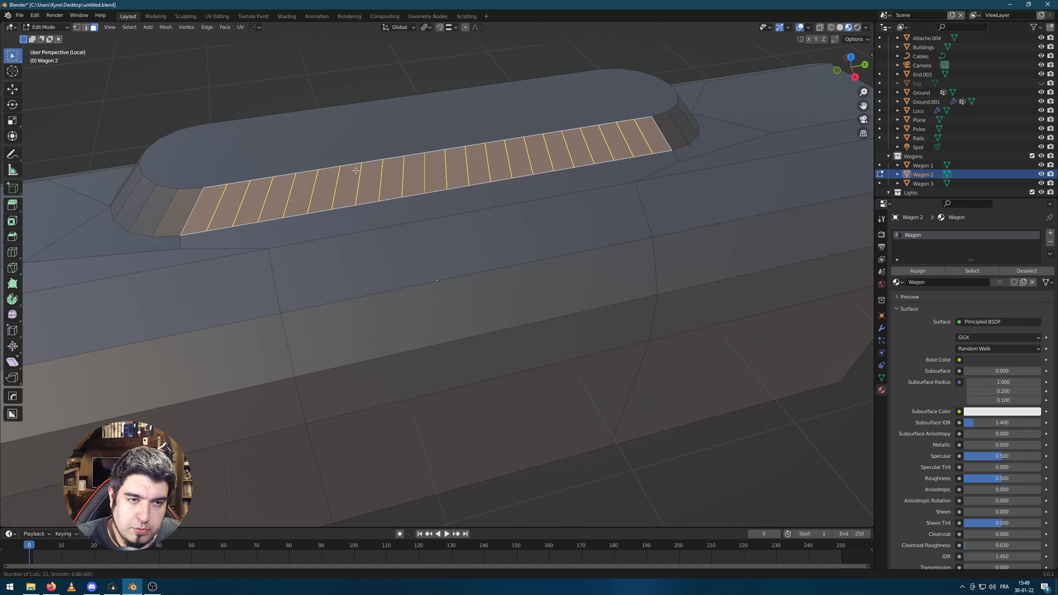
pyautogui.click(356, 171)
pyautogui.rightClick(356, 171)
pyautogui.click(326, 142)
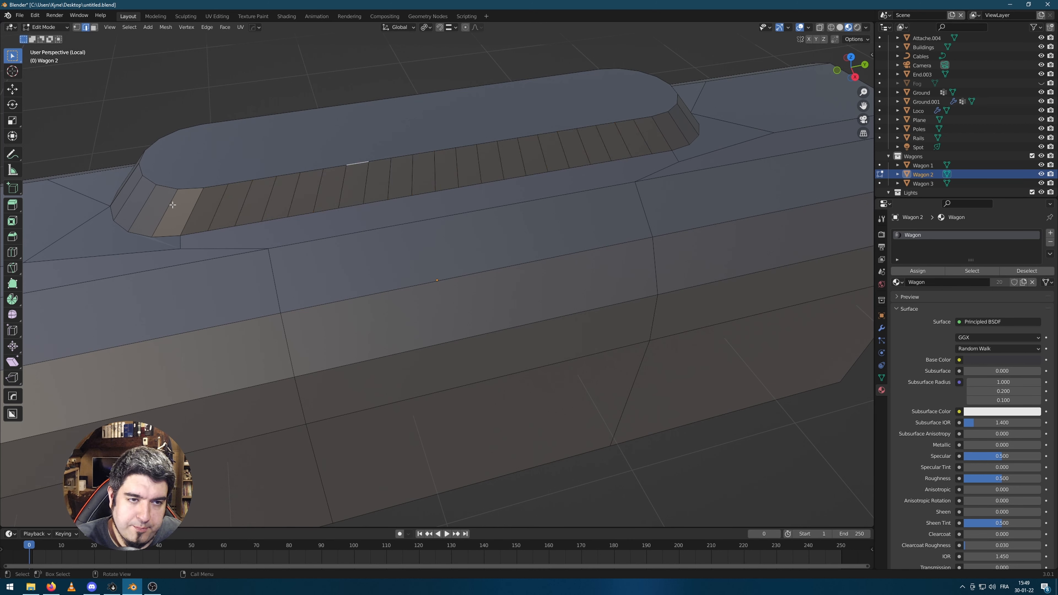
# Select the full ring of sloped faces around the raised block and inset each face individually by about 0.02 m
pyautogui.moveTo(172, 202); pyautogui.dragTo(260, 195, button='middle')
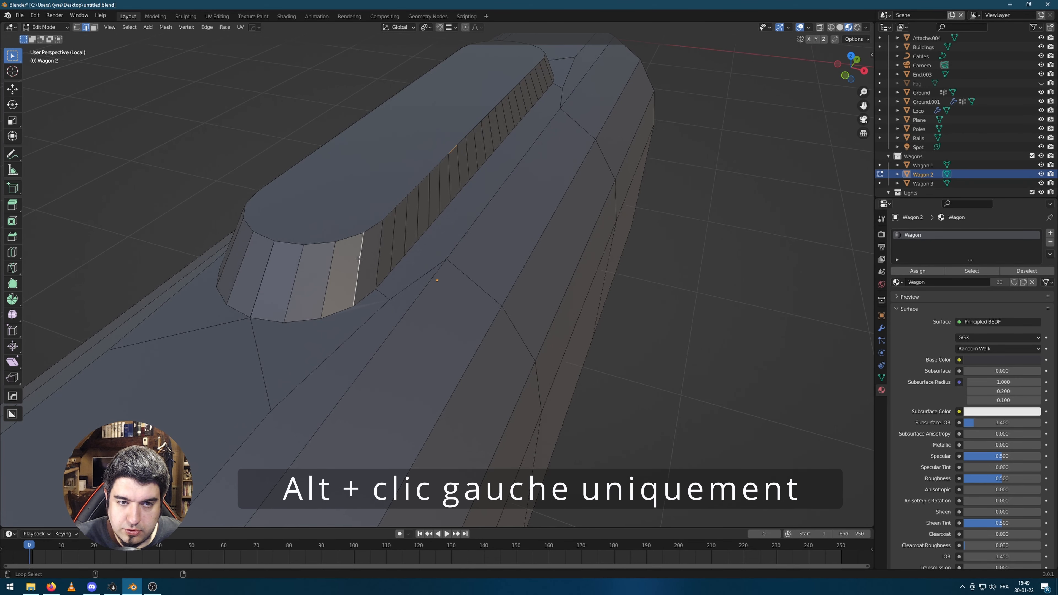
pyautogui.keyDown('alt'); pyautogui.click(372, 267); pyautogui.keyUp('alt')
pyautogui.moveTo(373, 268); pyautogui.dragTo(636, 239, button='middle')
pyautogui.moveTo(475, 166); pyautogui.dragTo(473, 193, button='middle')
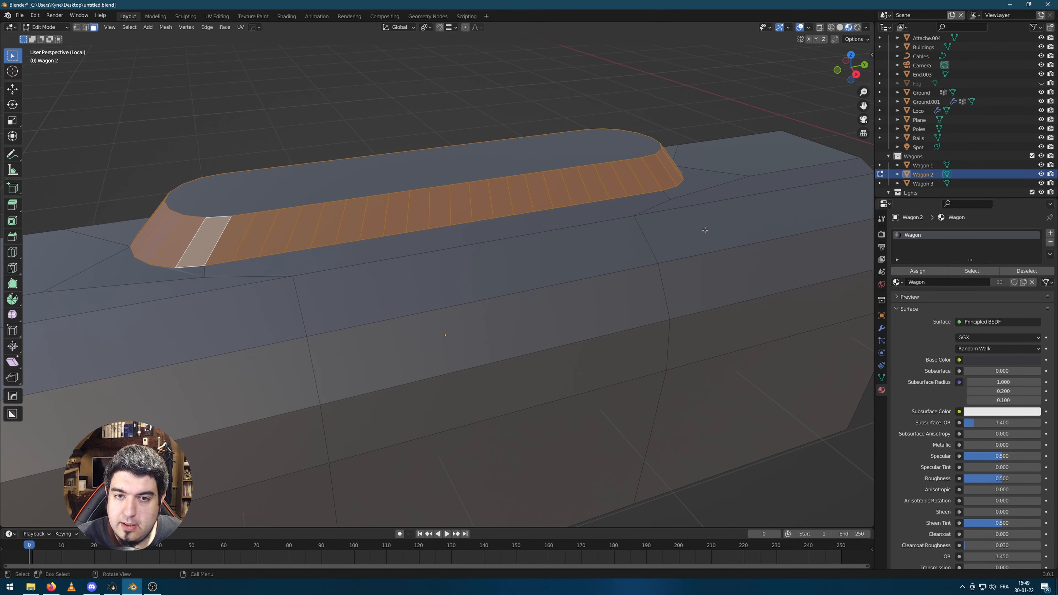
pyautogui.press('i')
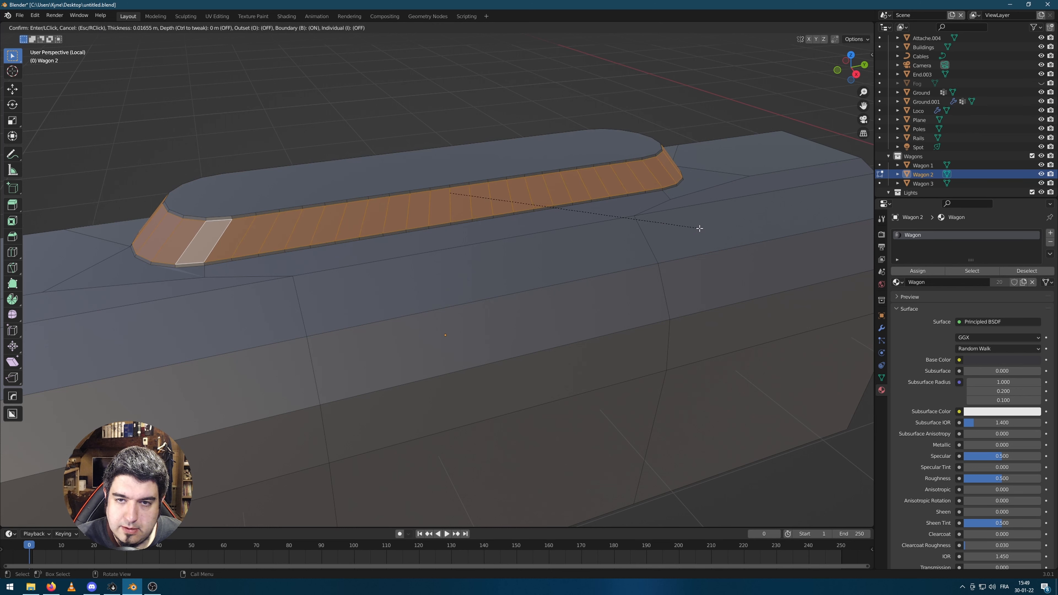
pyautogui.press('i')
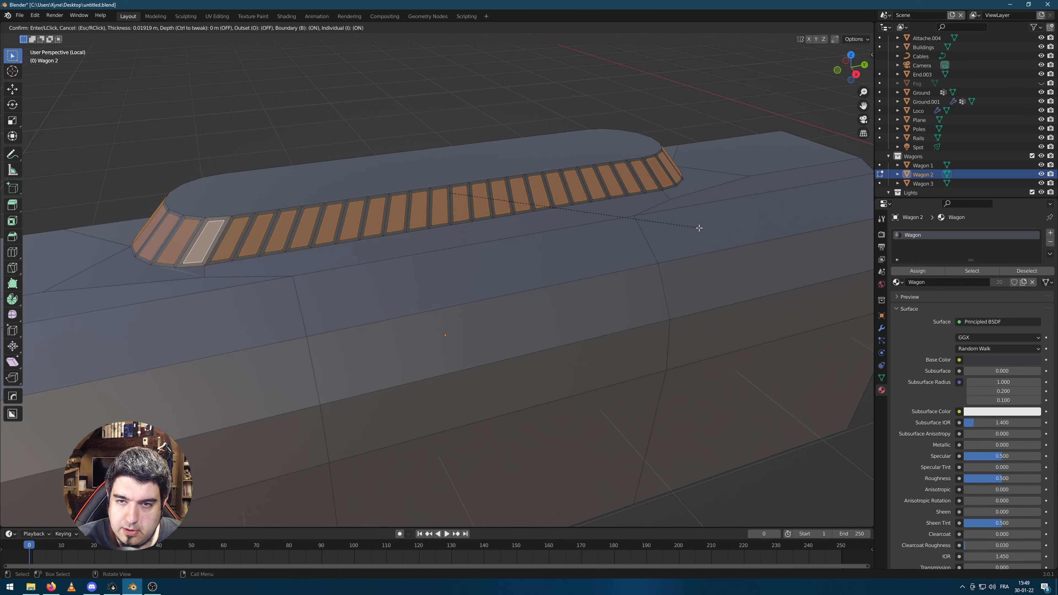
pyautogui.click(699, 228)
# Extrude the inset panel faces slightly inward along their normals to form recessed windows
pyautogui.moveTo(699, 228); pyautogui.dragTo(573, 241, button='middle')
pyautogui.hotkey('alt', 'e')
pyautogui.click(629, 259)
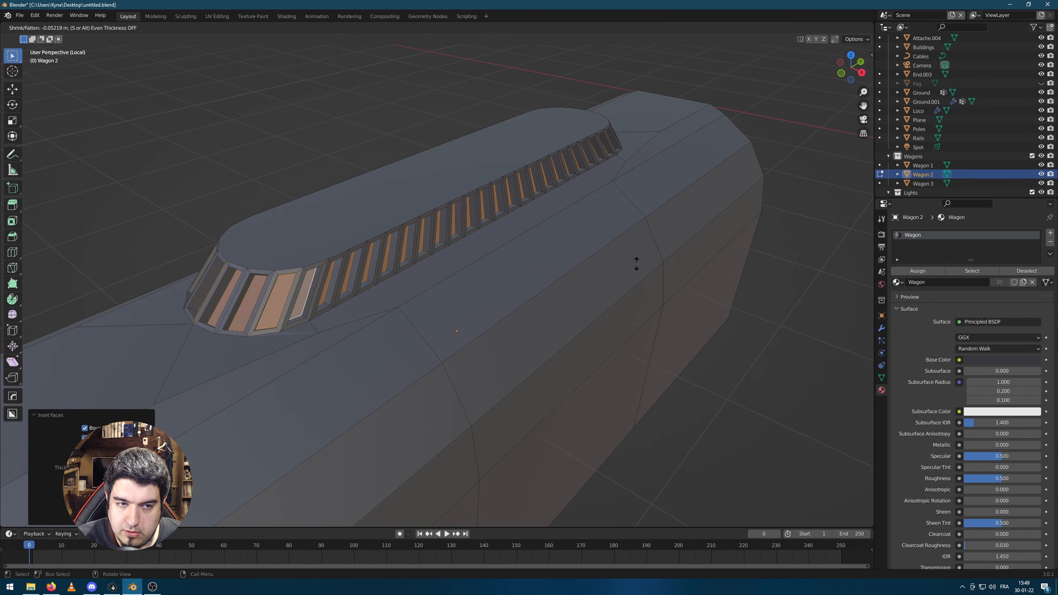
pyautogui.click(626, 260)
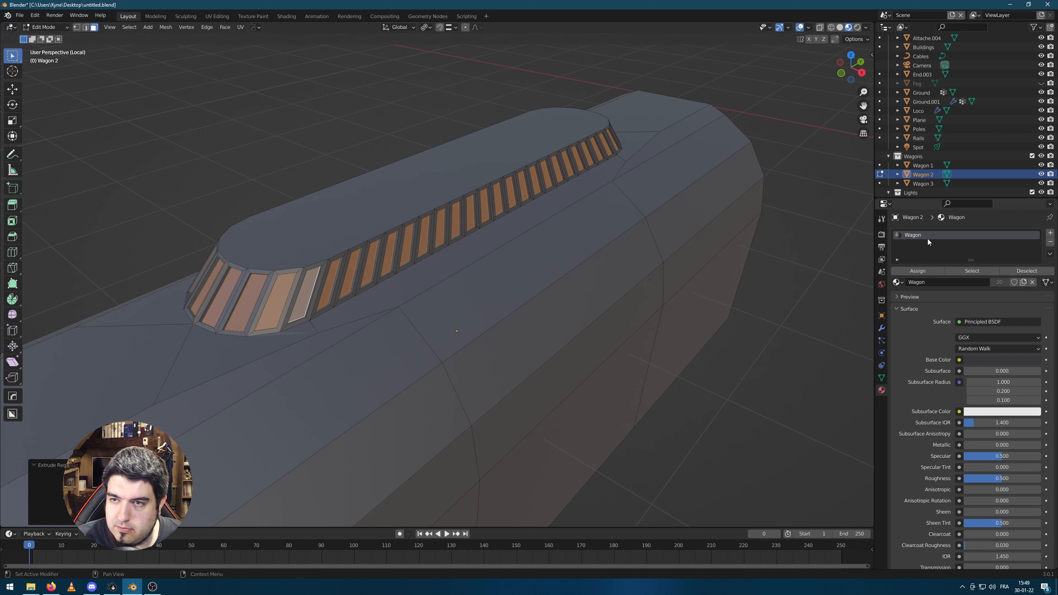
# Add a second material slot with the existing Fenetre material and assign it to the selected window faces
pyautogui.click(1050, 233)
pyautogui.click(904, 297)
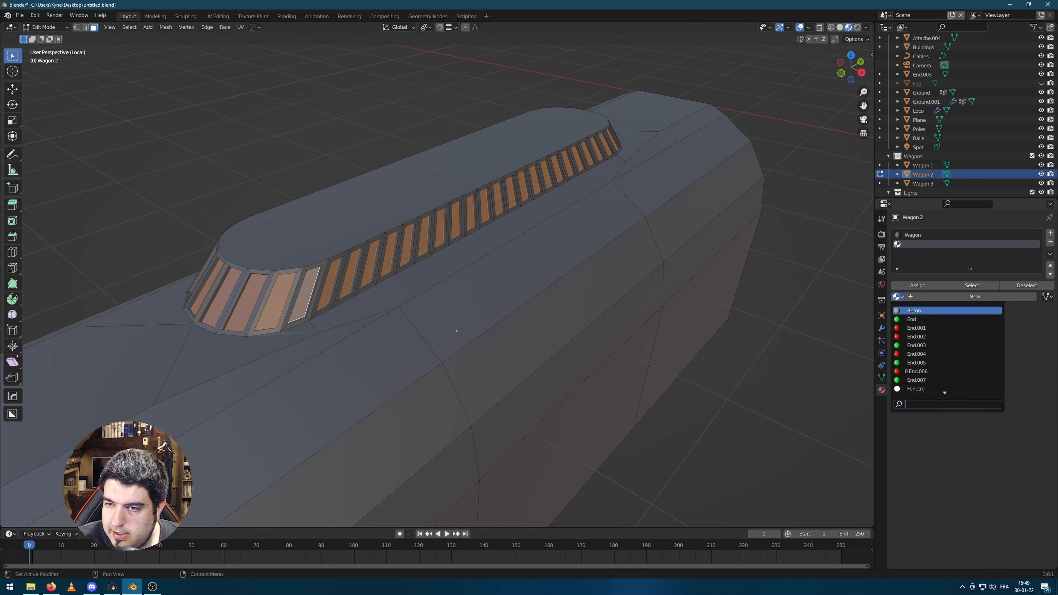
pyautogui.click(929, 388)
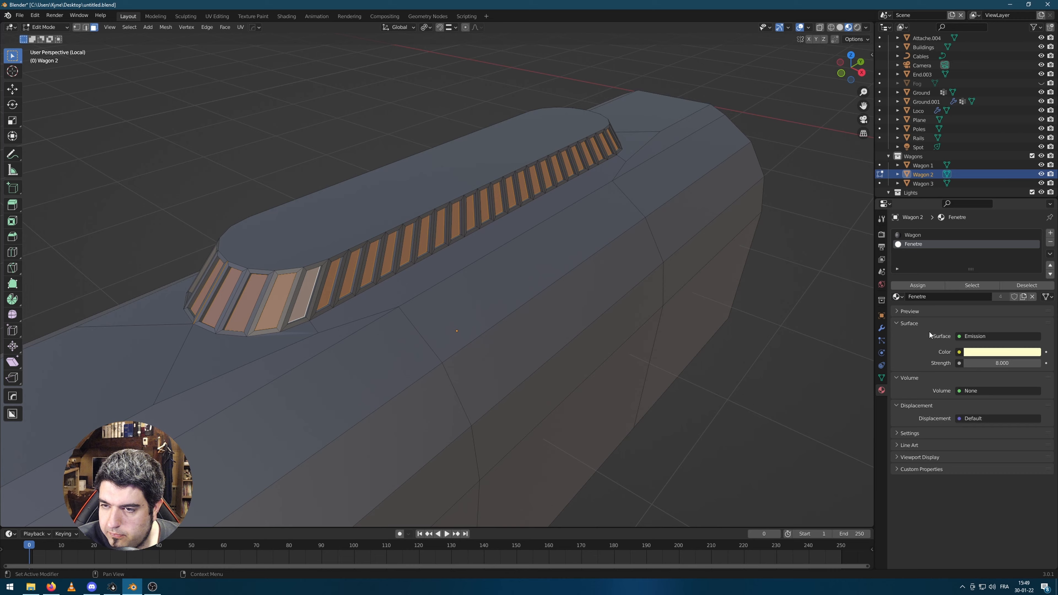
pyautogui.click(925, 286)
pyautogui.press('Tab')
pyautogui.scroll(-6, 761, 355)
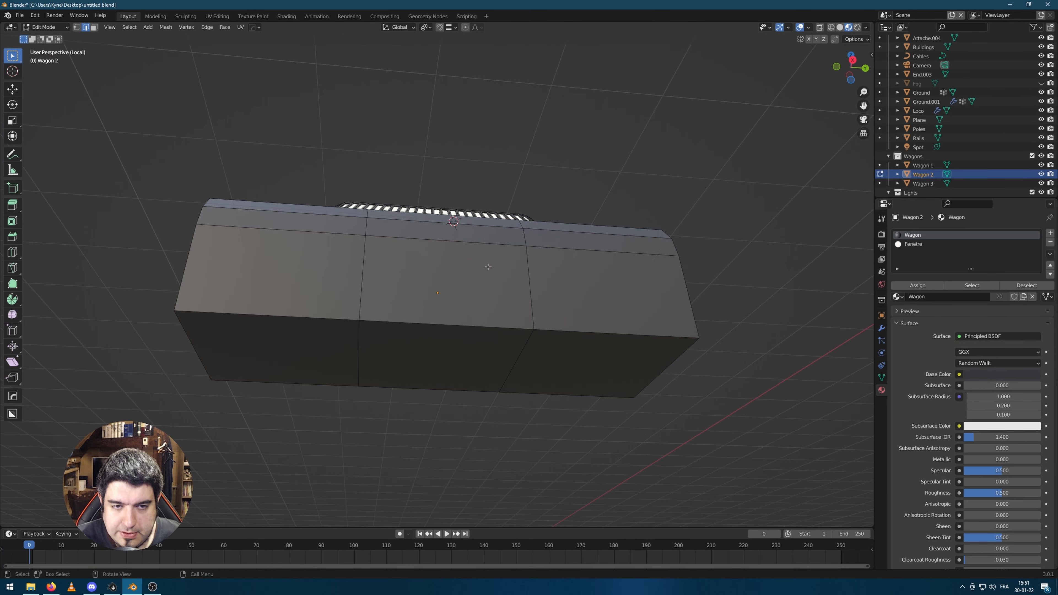
# Add two evenly spaced horizontal loop cuts along the lower side wall of Wagon 2
pyautogui.moveTo(487, 267); pyautogui.dragTo(484, 283, button='middle')
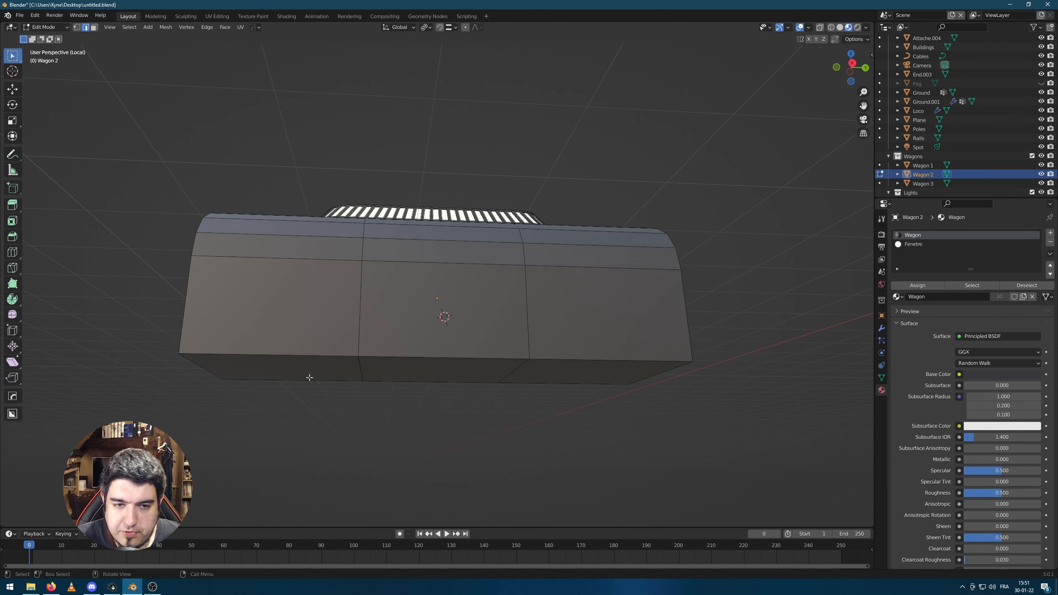
pyautogui.scroll(2, 385, 307)
pyautogui.scroll(-2, 345, 302)
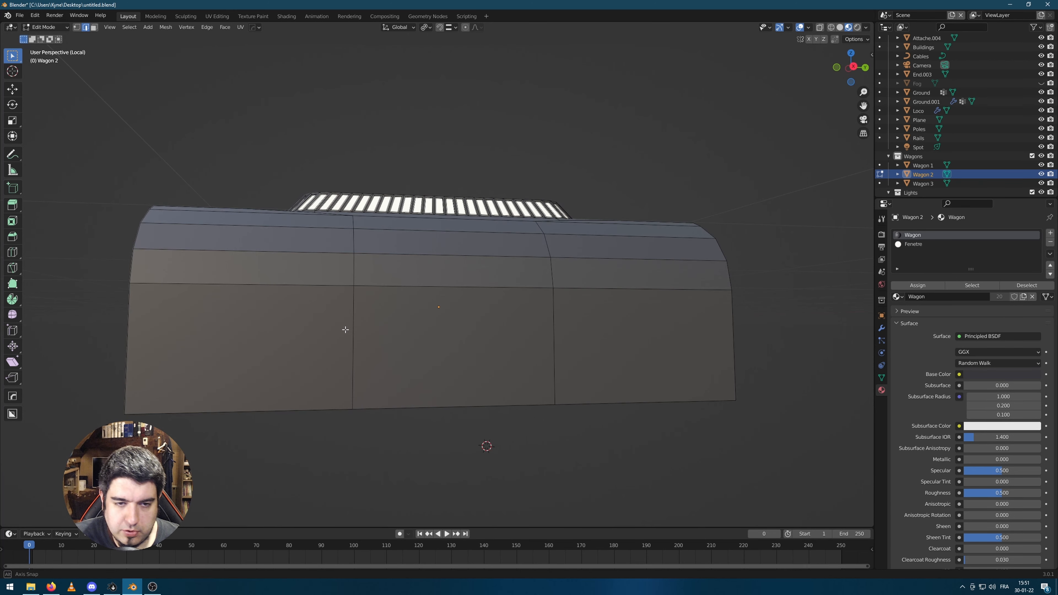
pyautogui.hotkey('ctrl', 'r')
pyautogui.scroll(1, 136, 321)
pyautogui.scroll(1, 136, 322)
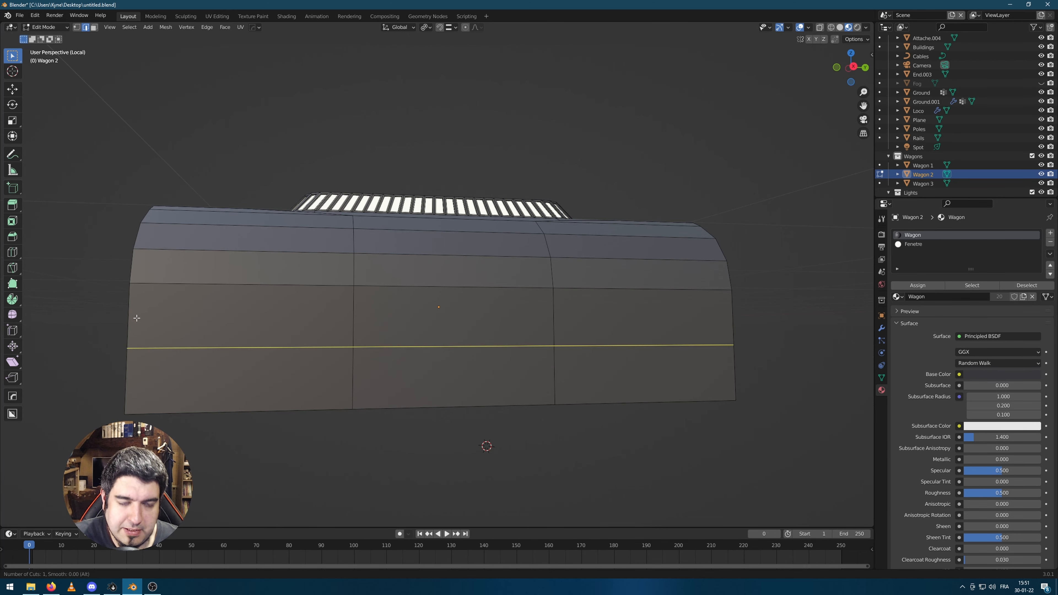
pyautogui.scroll(-1, 136, 322)
pyautogui.click(136, 321)
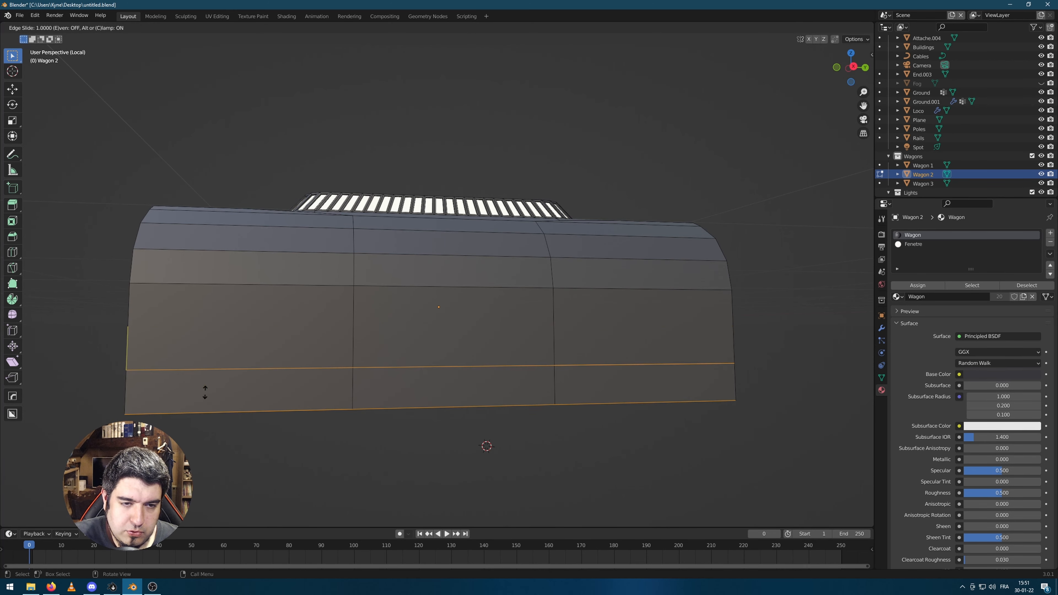
pyautogui.click(139, 319)
# Select both horizontal edge loops on the side wall and bevel them into narrow bands about 0.03 m wide
pyautogui.hotkey('alt', 'a')
pyautogui.keyDown('alt'); pyautogui.click(287, 328); pyautogui.keyUp('alt')
pyautogui.keyDown('alt'); pyautogui.keyDown('shift'); pyautogui.click(312, 372); pyautogui.keyUp('shift'); pyautogui.keyUp('alt')
pyautogui.moveTo(521, 443); pyautogui.dragTo(625, 394, button='middle')
pyautogui.hotkey('ctrl', 'b')
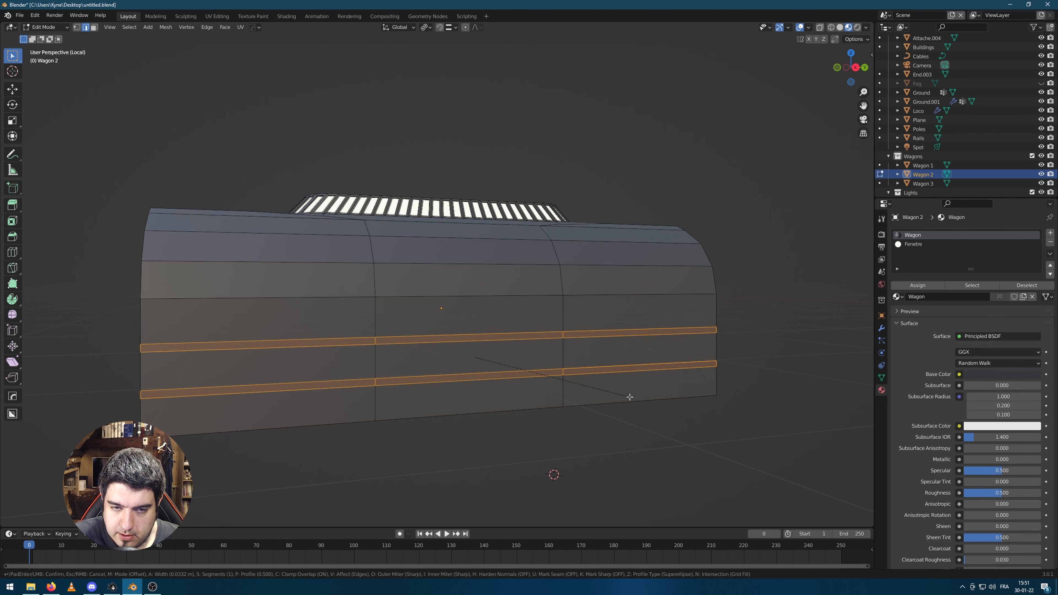
pyautogui.click(628, 395)
# Extrude both side bands outward along their normals by about 0.11 m and scale their outer faces to about 0.9
pyautogui.moveTo(629, 395); pyautogui.dragTo(563, 419, button='middle')
pyautogui.hotkey('alt', 'e')
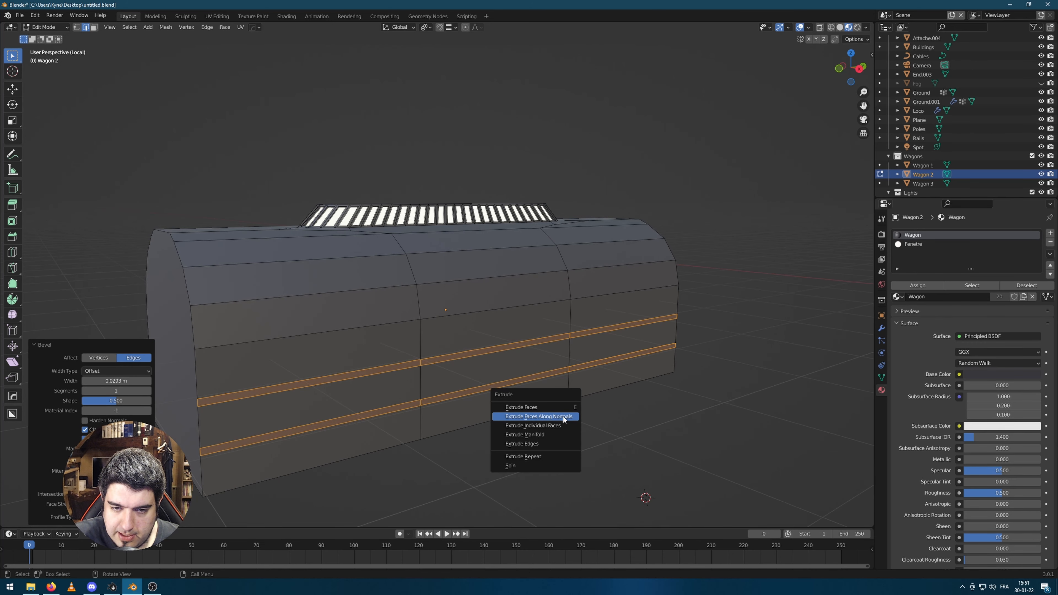
pyautogui.click(563, 417)
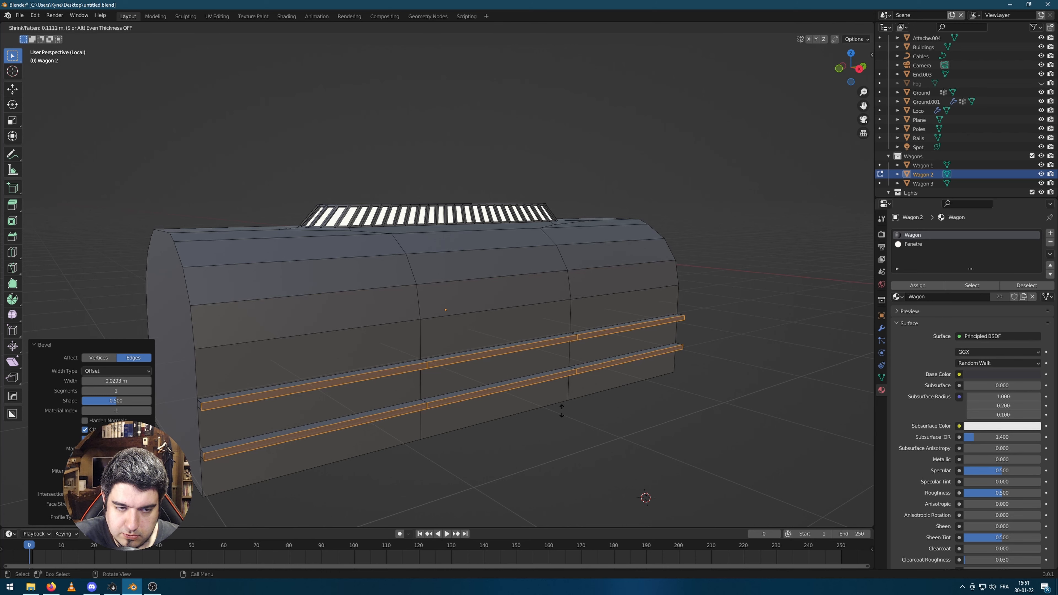
pyautogui.click(560, 410)
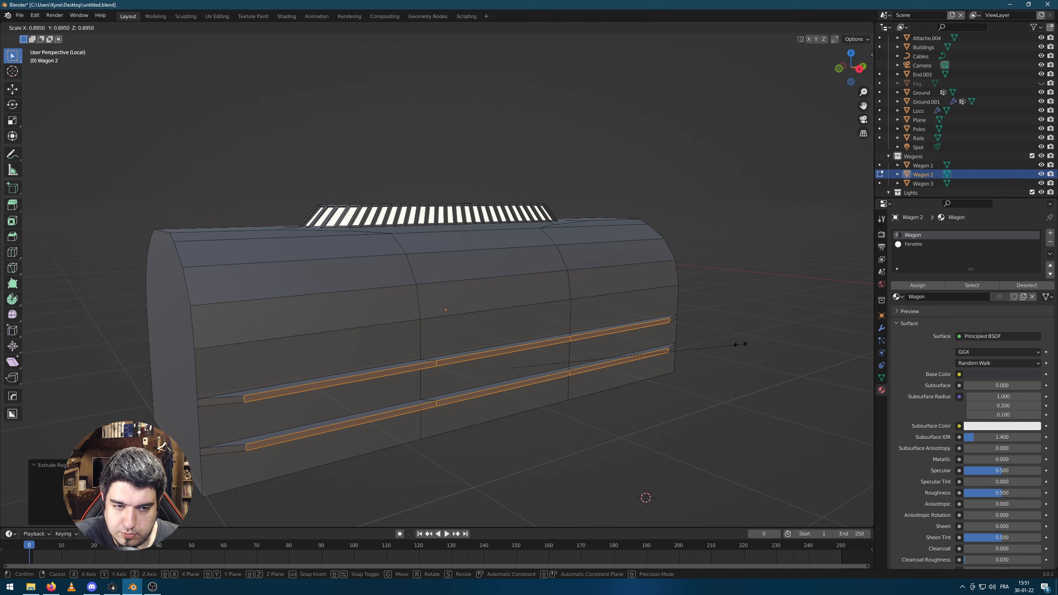
pyautogui.press('Tab')
pyautogui.moveTo(712, 431); pyautogui.dragTo(463, 386, button='middle')
pyautogui.press('Tab')
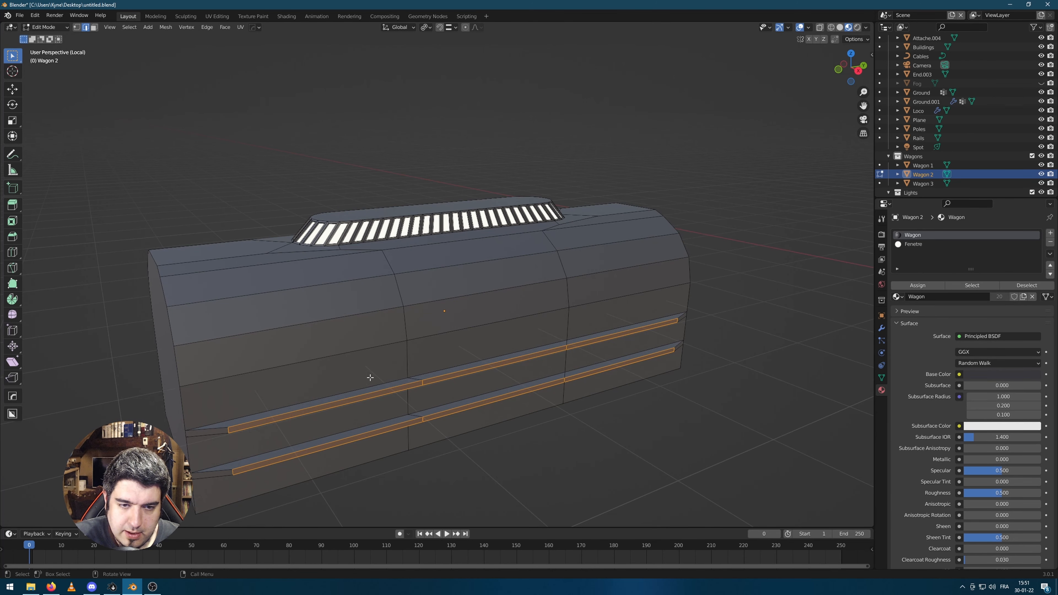
# Add evenly spaced vertical loop cuts across all three sections of the wagon body, with six cuts in each end section
pyautogui.hotkey('ctrl', 'r')
pyautogui.scroll(5, 270, 380)
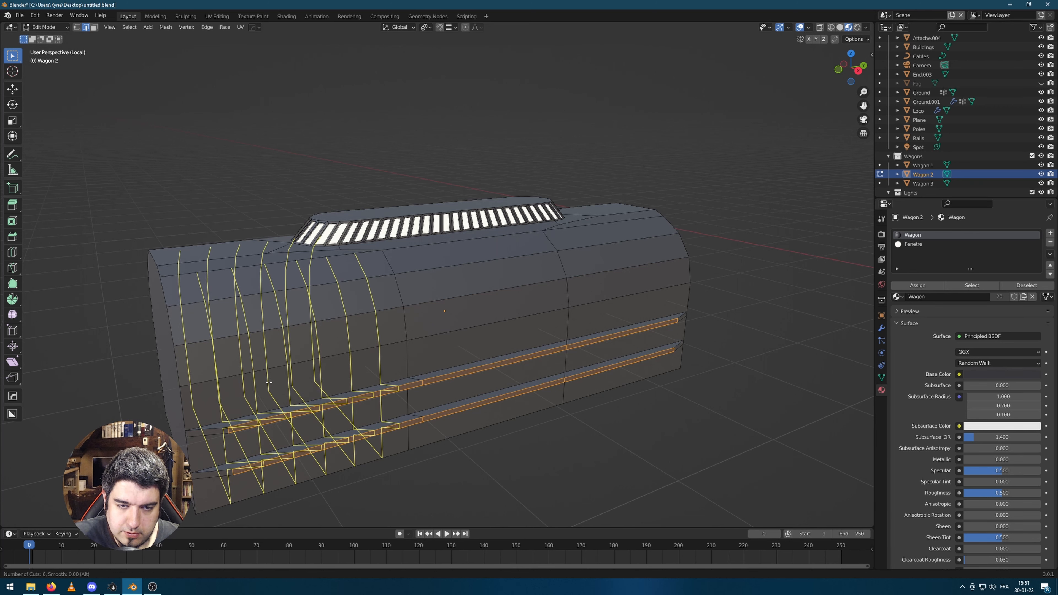
pyautogui.click(269, 382)
pyautogui.rightClick(269, 382)
pyautogui.hotkey('ctrl', 'r')
pyautogui.scroll(4, 480, 343)
pyautogui.click(480, 344)
pyautogui.rightClick(480, 343)
pyautogui.moveTo(595, 407); pyautogui.dragTo(627, 392, button='middle')
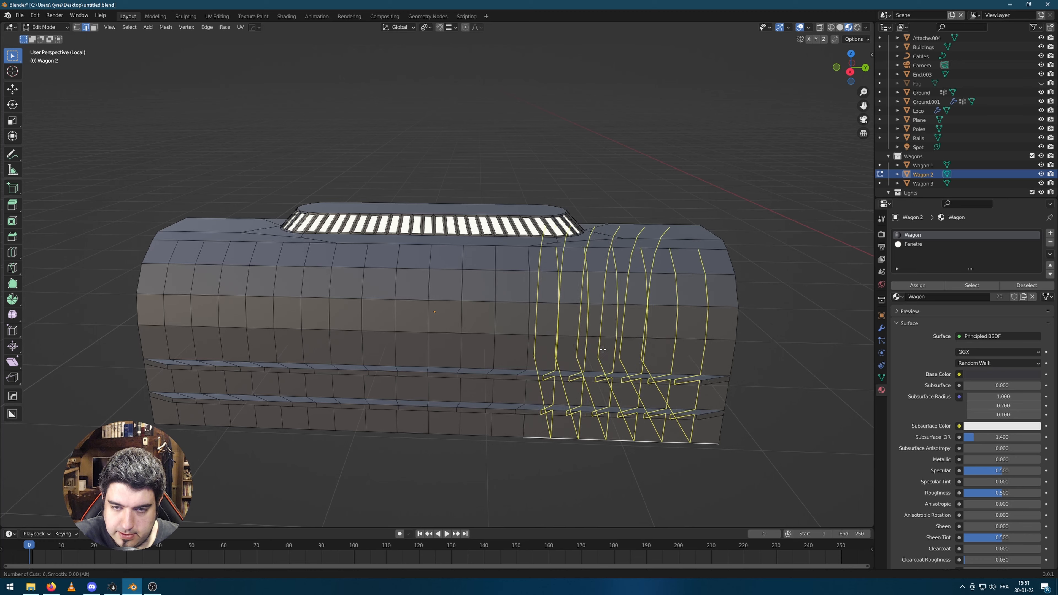
pyautogui.click(612, 357)
pyautogui.rightClick(612, 357)
pyautogui.moveTo(612, 357); pyautogui.dragTo(420, 404, button='middle')
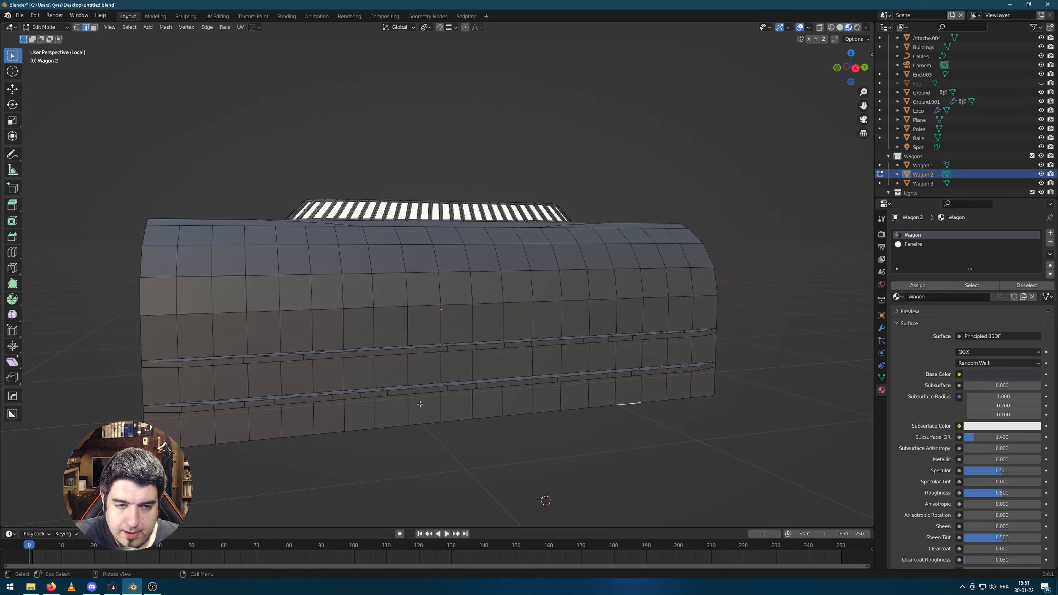
# Select the full row of side faces above the upper band and apply Checker Deselect to keep every other face
pyautogui.press('3')
pyautogui.click(198, 335)
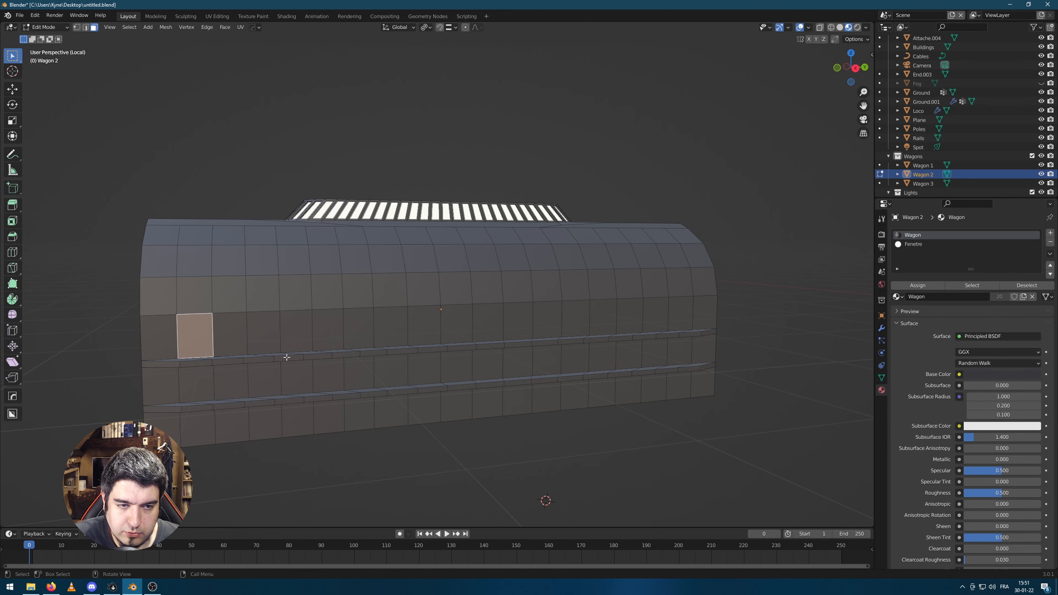
pyautogui.moveTo(410, 430); pyautogui.dragTo(217, 383, button='middle')
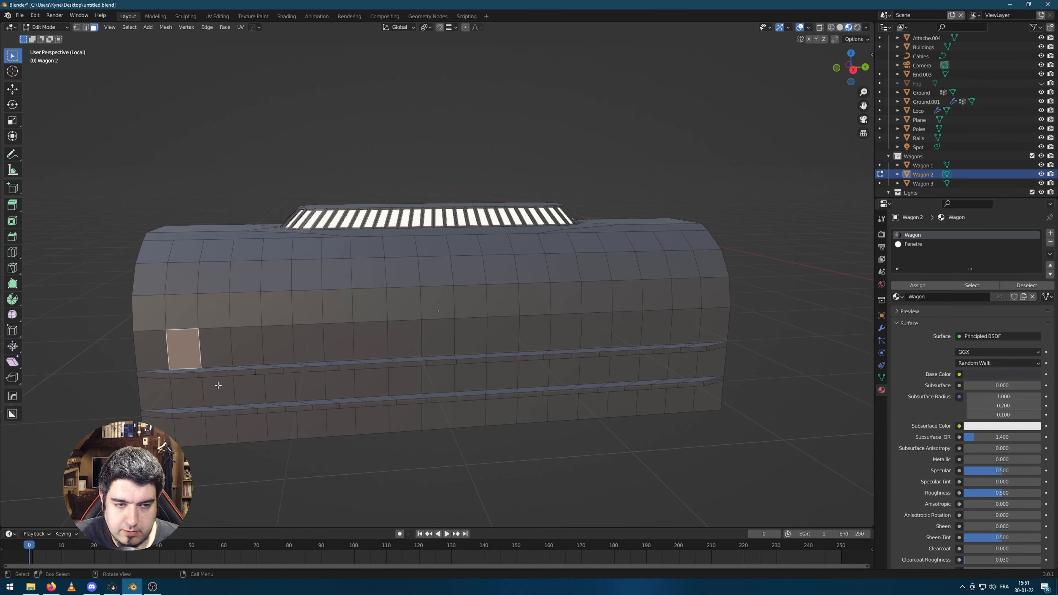
pyautogui.keyDown('ctrl'); pyautogui.click(720, 322); pyautogui.keyUp('ctrl')
pyautogui.click(780, 456)
pyautogui.click(155, 359)
pyautogui.keyDown('ctrl'); pyautogui.click(370, 339); pyautogui.keyUp('ctrl')
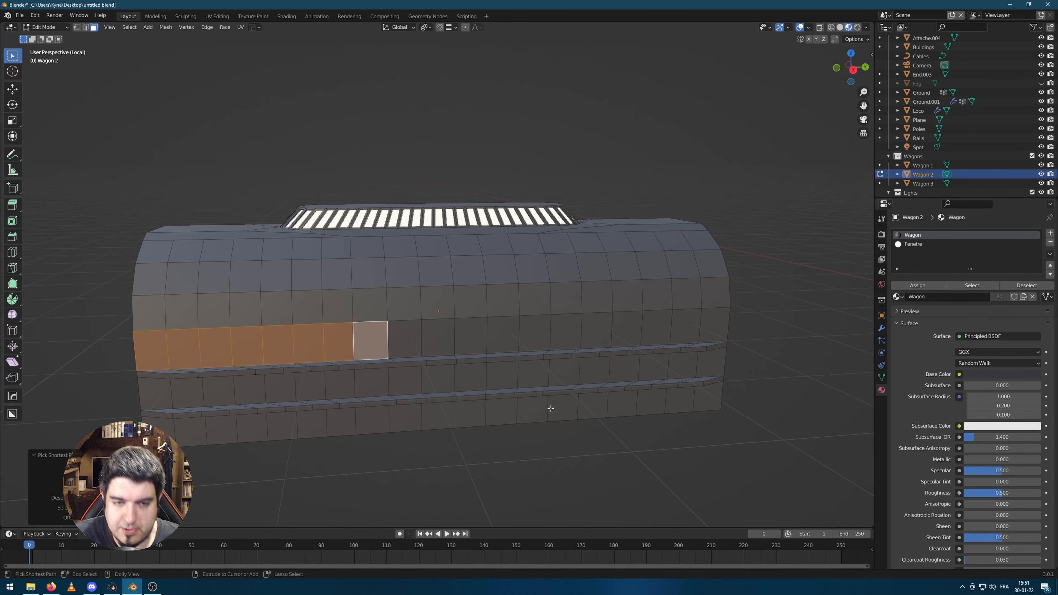
pyautogui.keyDown('ctrl'); pyautogui.click(719, 329); pyautogui.keyUp('ctrl')
pyautogui.moveTo(677, 425); pyautogui.dragTo(592, 410, button='middle')
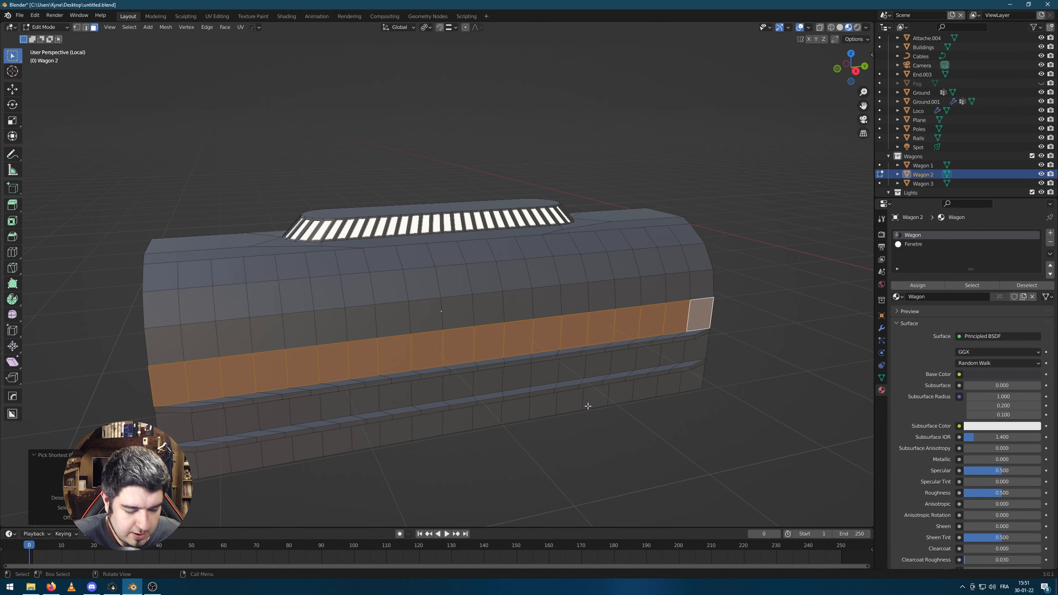
pyautogui.press('F3')
pyautogui.write('checker')
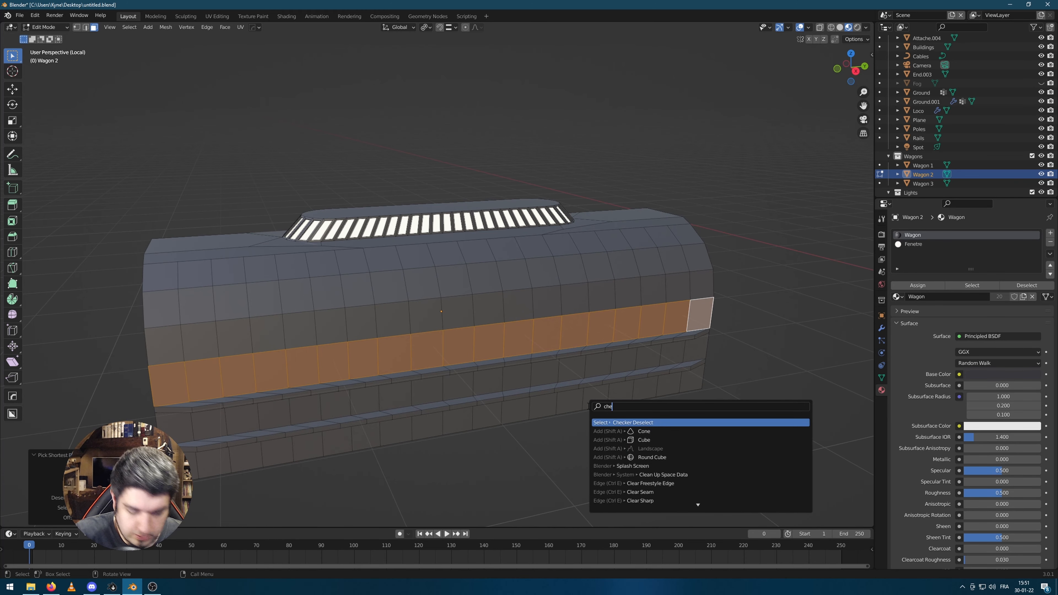
pyautogui.press('Return')
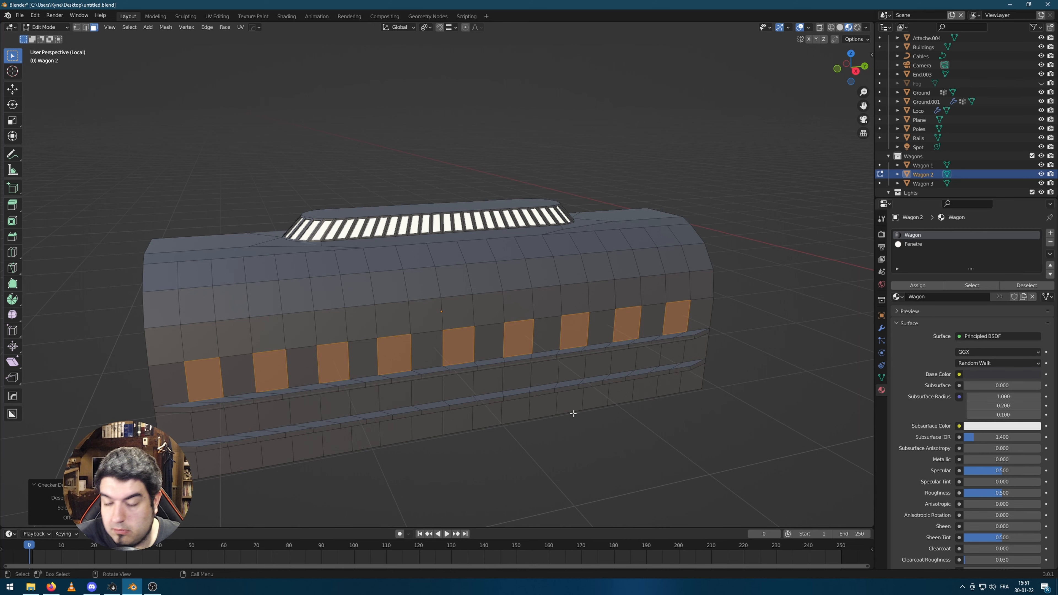
# Add eight alternating faces between the two side bands to the selection, staggered against the upper row
pyautogui.moveTo(491, 433); pyautogui.dragTo(387, 444, button='middle')
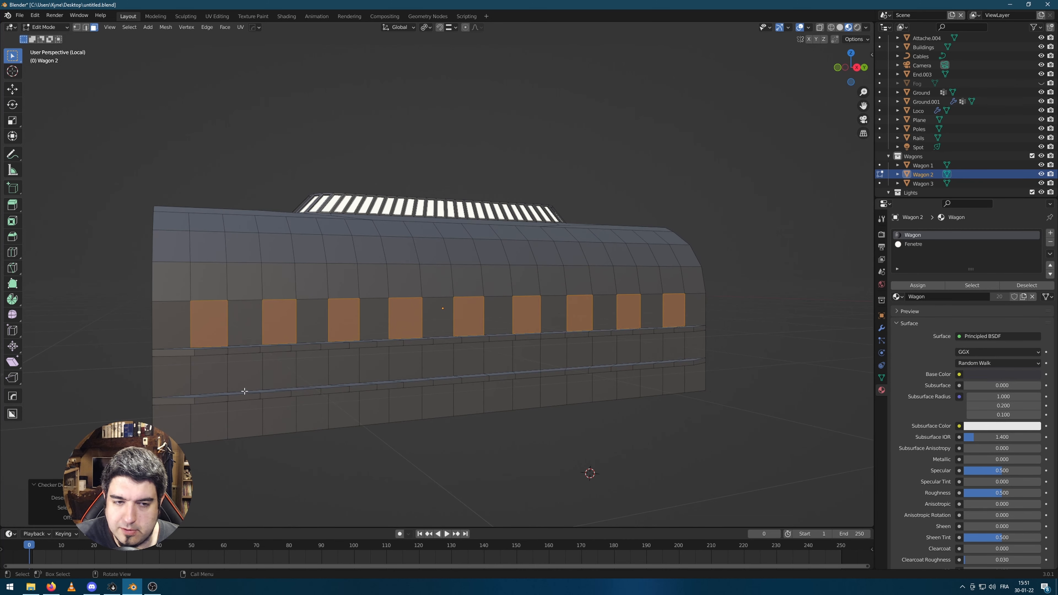
pyautogui.keyDown('shift'); pyautogui.click(249, 374); pyautogui.keyUp('shift')
pyautogui.keyDown('shift'); pyautogui.click(312, 369); pyautogui.keyUp('shift')
pyautogui.keyDown('shift'); pyautogui.click(374, 365); pyautogui.keyUp('shift')
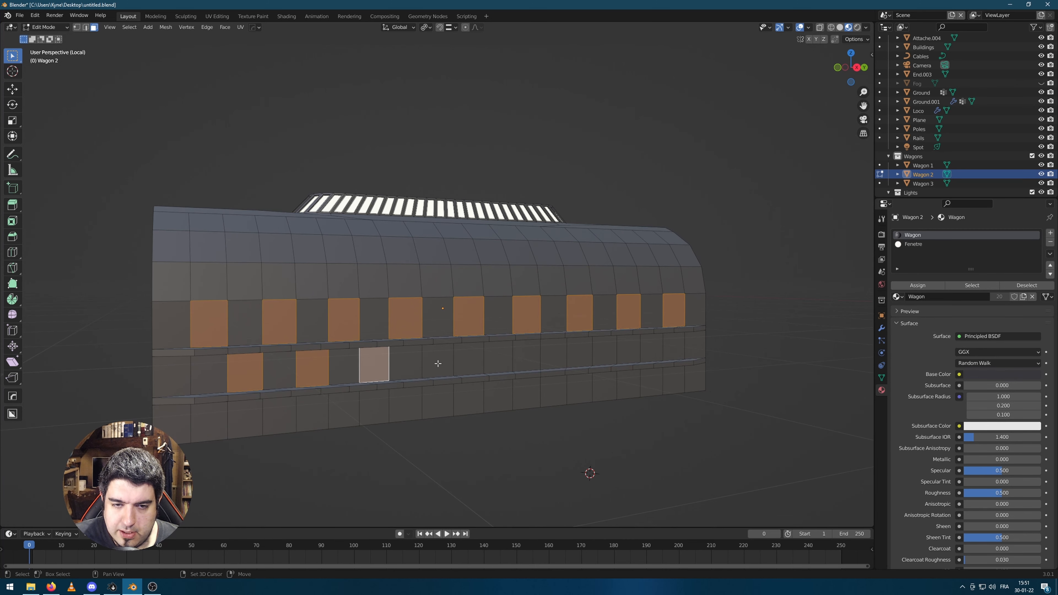
pyautogui.keyDown('shift'); pyautogui.click(437, 361); pyautogui.keyUp('shift')
pyautogui.keyDown('shift'); pyautogui.click(498, 358); pyautogui.keyUp('shift')
pyautogui.keyDown('shift'); pyautogui.click(554, 354); pyautogui.keyUp('shift')
pyautogui.keyDown('shift'); pyautogui.click(624, 356); pyautogui.keyUp('shift')
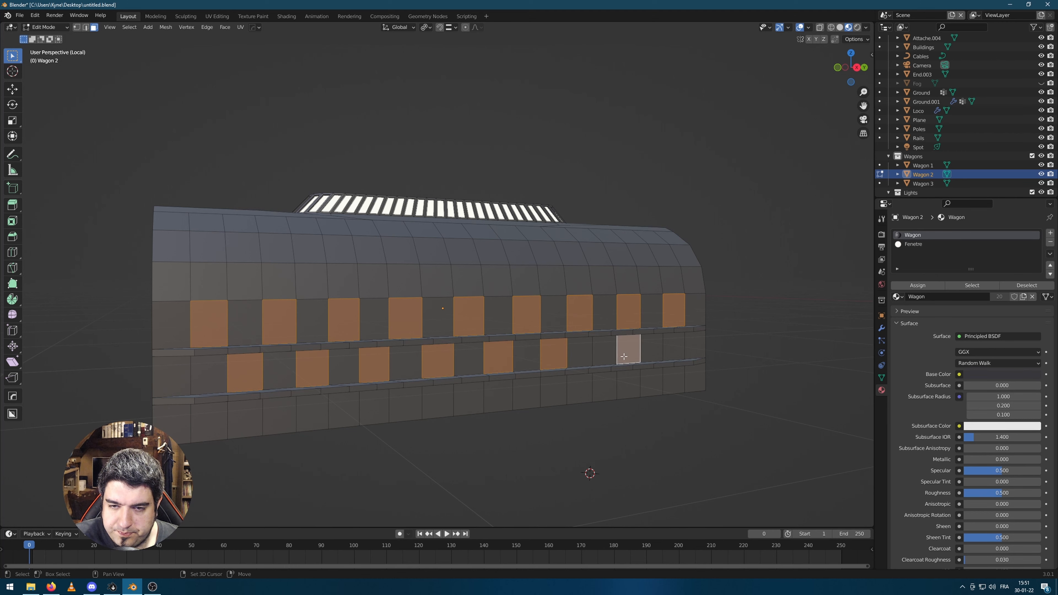
pyautogui.keyDown('shift'); pyautogui.click(628, 356); pyautogui.keyUp('shift')
pyautogui.keyDown('shift'); pyautogui.click(605, 351); pyautogui.keyUp('shift')
pyautogui.keyDown('shift'); pyautogui.click(652, 348); pyautogui.keyUp('shift')
# Inset the selected side faces individually and extrude them inward to form two rows of recessed windows
pyautogui.moveTo(652, 349); pyautogui.dragTo(694, 376, button='middle')
pyautogui.press('i')
pyautogui.click(755, 329)
pyautogui.press('e')
pyautogui.click(687, 375)
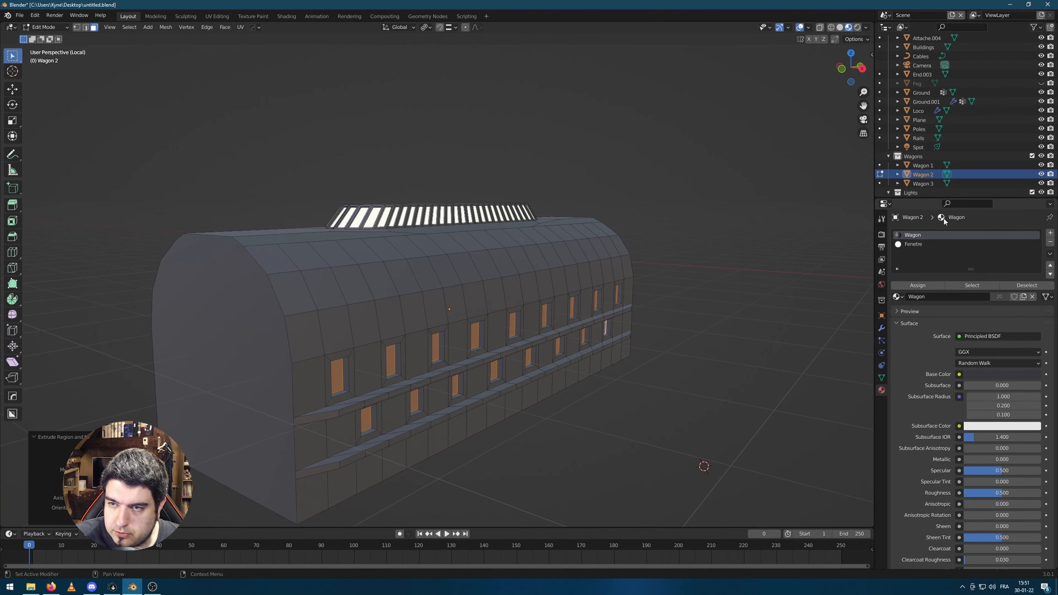
# Assign the Fenetre material to the recessed side window faces
pyautogui.click(914, 244)
pyautogui.click(918, 285)
pyautogui.press('Tab')
pyautogui.scroll(-3, 717, 375)
pyautogui.moveTo(721, 367); pyautogui.dragTo(730, 343, button='middle')
pyautogui.scroll(2, 466, 331)
pyautogui.press('Tab')
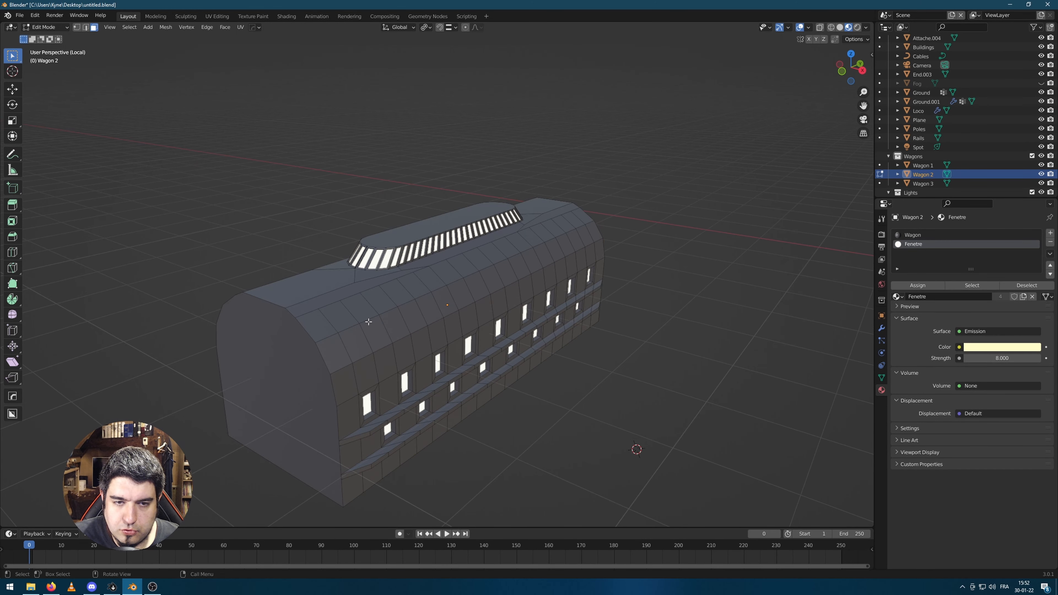
pyautogui.click(343, 347)
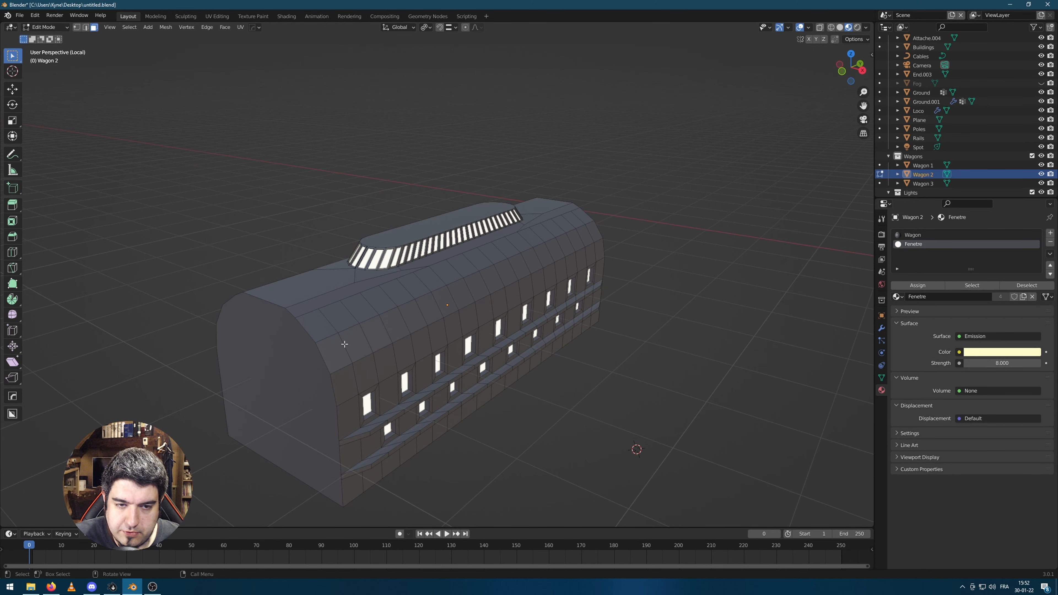
pyautogui.keyDown('shift'); pyautogui.click(363, 349); pyautogui.keyUp('shift')
pyautogui.keyDown('shift'); pyautogui.click(395, 326); pyautogui.keyUp('shift')
pyautogui.keyDown('shift'); pyautogui.click(414, 316); pyautogui.keyUp('shift')
pyautogui.moveTo(485, 310); pyautogui.dragTo(505, 324, button='middle')
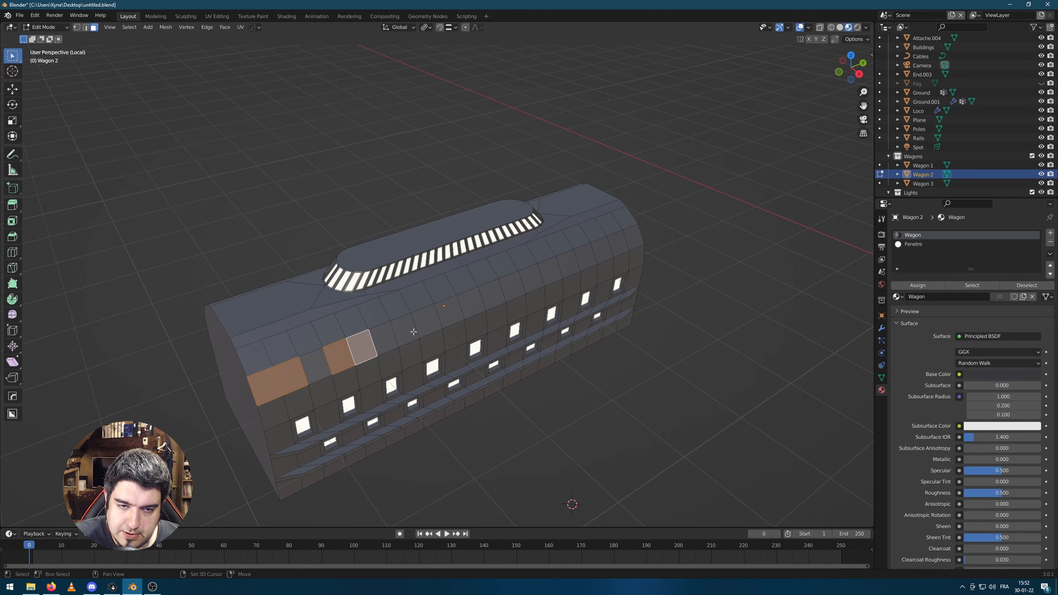
pyautogui.keyDown('shift'); pyautogui.click(405, 329); pyautogui.keyUp('shift')
pyautogui.keyDown('shift'); pyautogui.click(427, 320); pyautogui.keyUp('shift')
pyautogui.keyDown('shift'); pyautogui.click(471, 303); pyautogui.keyUp('shift')
pyautogui.keyDown('shift'); pyautogui.click(493, 295); pyautogui.keyUp('shift')
pyautogui.keyDown('shift'); pyautogui.click(531, 278); pyautogui.keyUp('shift')
pyautogui.keyDown('shift'); pyautogui.click(550, 271); pyautogui.keyUp('shift')
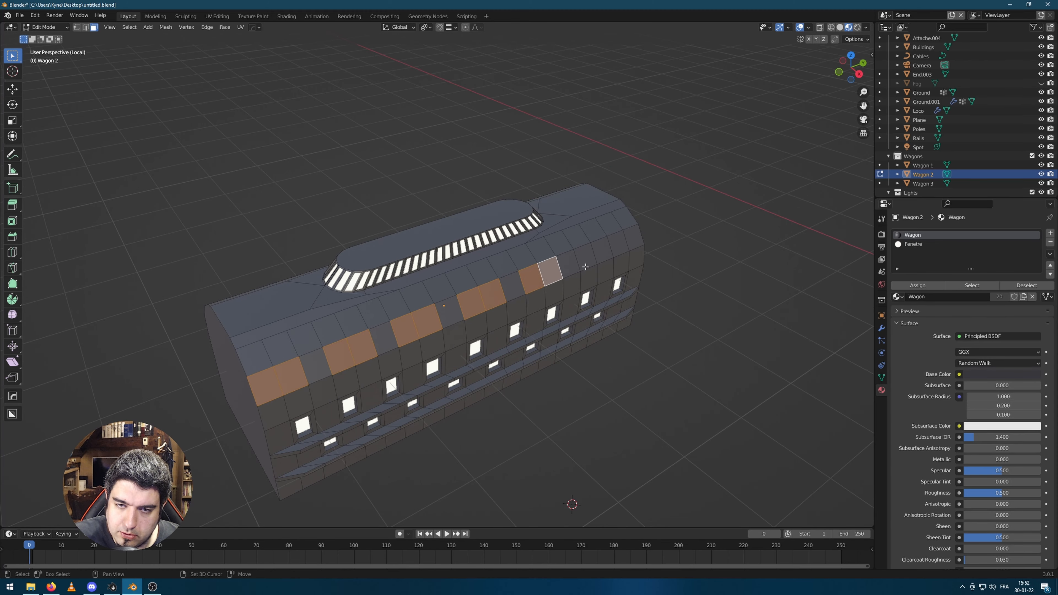
pyautogui.keyDown('shift'); pyautogui.click(586, 261); pyautogui.keyUp('shift')
pyautogui.keyDown('shift'); pyautogui.click(604, 252); pyautogui.keyUp('shift')
pyautogui.moveTo(703, 282); pyautogui.dragTo(663, 302, button='middle')
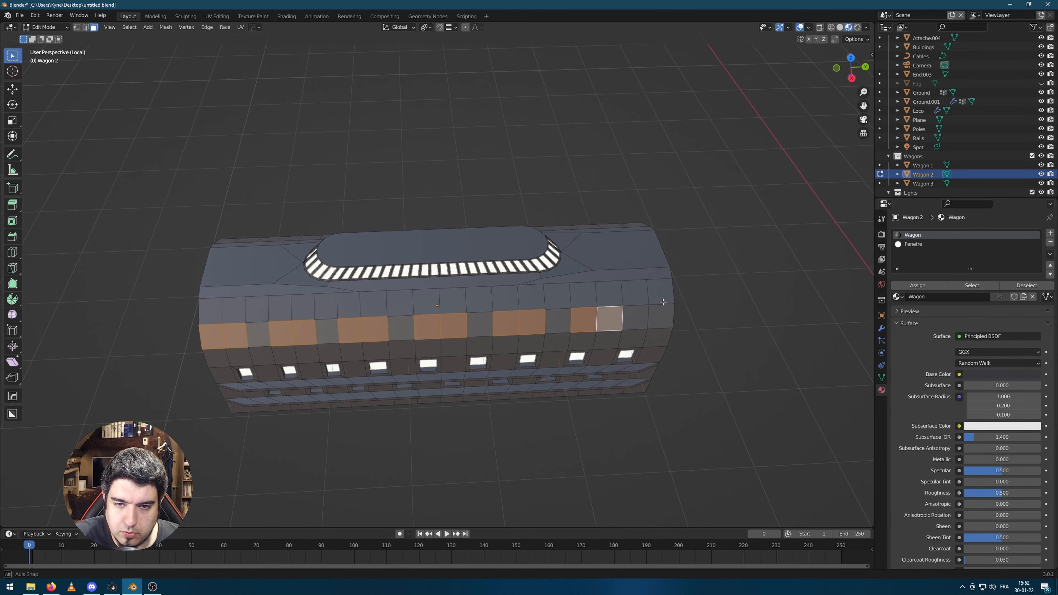
pyautogui.click(532, 456)
# Select symmetric face groups along the lower curve of the roof, three faces at each end and four pairs between them
pyautogui.click(661, 317)
pyautogui.keyDown('shift'); pyautogui.click(635, 317); pyautogui.keyUp('shift')
pyautogui.keyDown('shift'); pyautogui.click(609, 318); pyautogui.keyUp('shift')
pyautogui.keyDown('shift'); pyautogui.click(214, 335); pyautogui.keyUp('shift')
pyautogui.keyDown('shift'); pyautogui.click(259, 334); pyautogui.keyUp('shift')
pyautogui.keyDown('shift'); pyautogui.click(237, 335); pyautogui.keyUp('shift')
pyautogui.keyDown('shift'); pyautogui.click(309, 338); pyautogui.keyUp('shift')
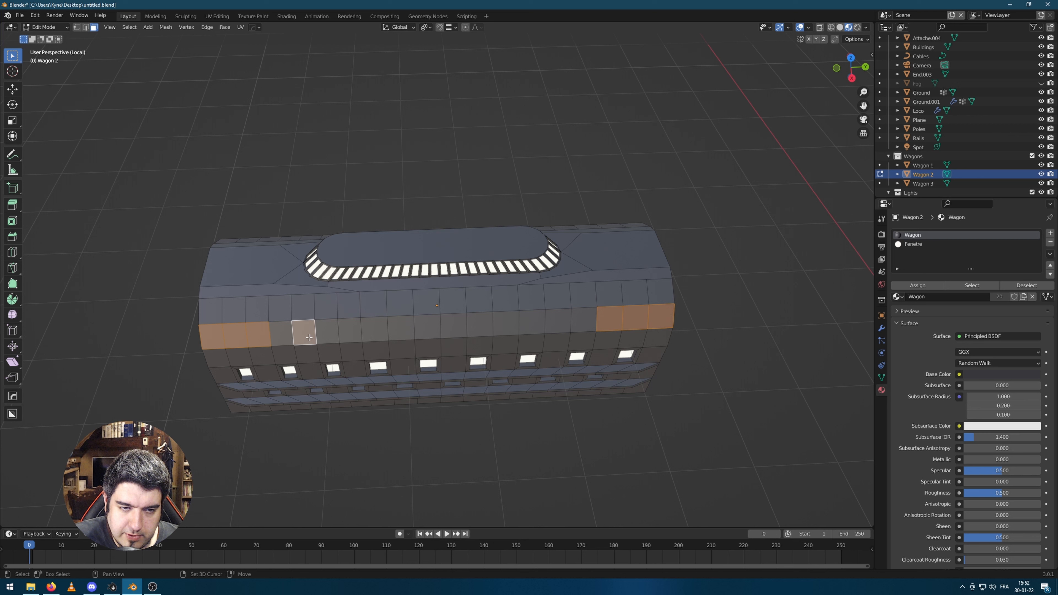
pyautogui.keyDown('shift'); pyautogui.click(327, 338); pyautogui.keyUp('shift')
pyautogui.keyDown('shift'); pyautogui.click(562, 325); pyautogui.keyUp('shift')
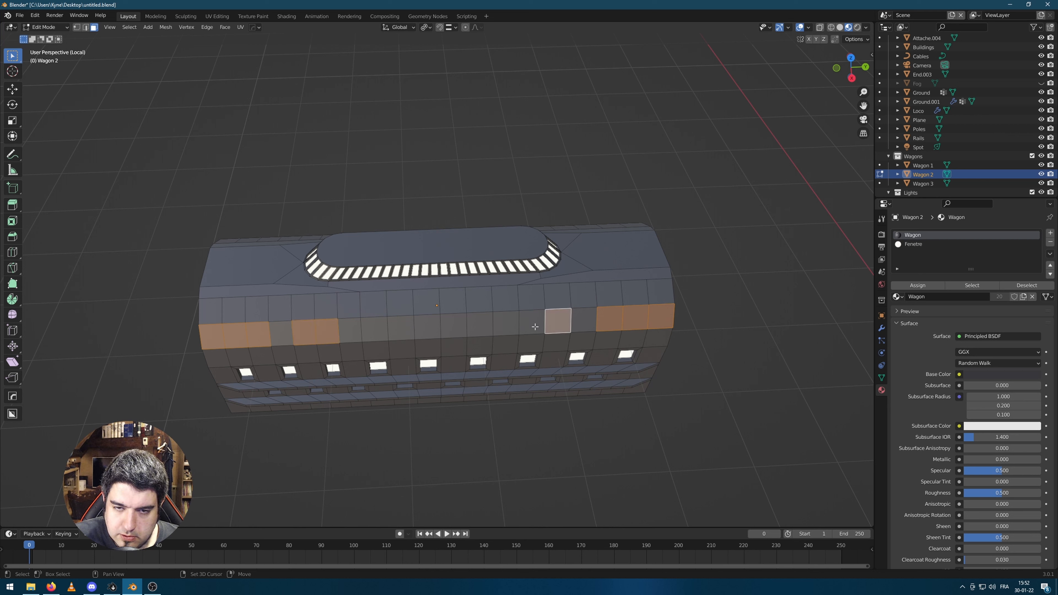
pyautogui.keyDown('shift'); pyautogui.click(533, 321); pyautogui.keyUp('shift')
pyautogui.keyDown('shift'); pyautogui.click(374, 330); pyautogui.keyUp('shift')
pyautogui.keyDown('shift'); pyautogui.click(401, 328); pyautogui.keyUp('shift')
pyautogui.keyDown('shift'); pyautogui.click(480, 331); pyautogui.keyUp('shift')
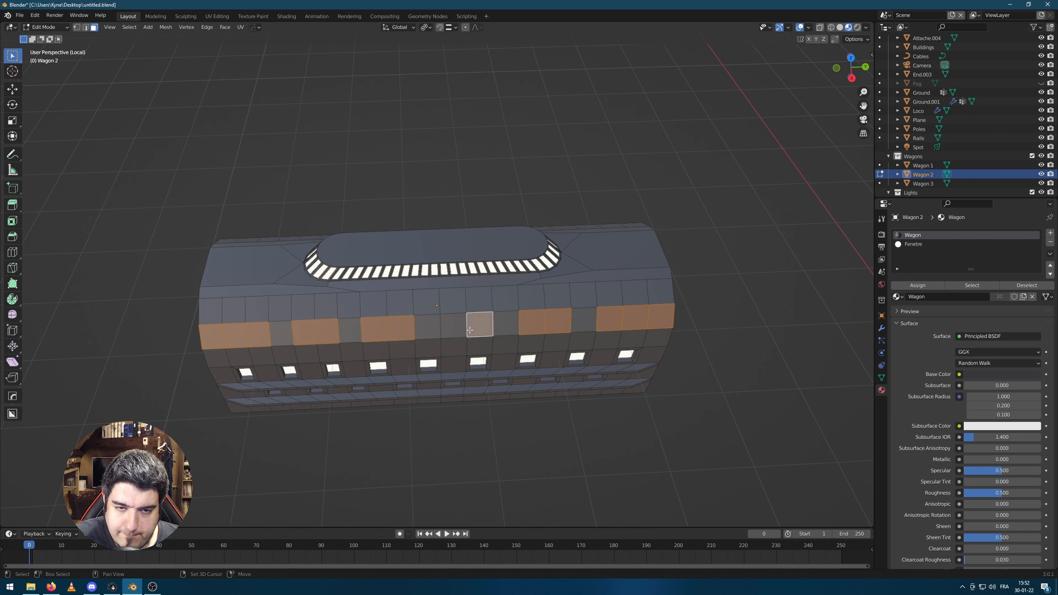
pyautogui.keyDown('shift'); pyautogui.click(453, 330); pyautogui.keyUp('shift')
# Extrude the selected roof face groups outward along their normals and scale down their outer faces to taper the blocks
pyautogui.moveTo(453, 329); pyautogui.dragTo(599, 330, button='middle')
pyautogui.scroll(2, 581, 328)
pyautogui.hotkey('alt', 'e')
pyautogui.click(584, 357)
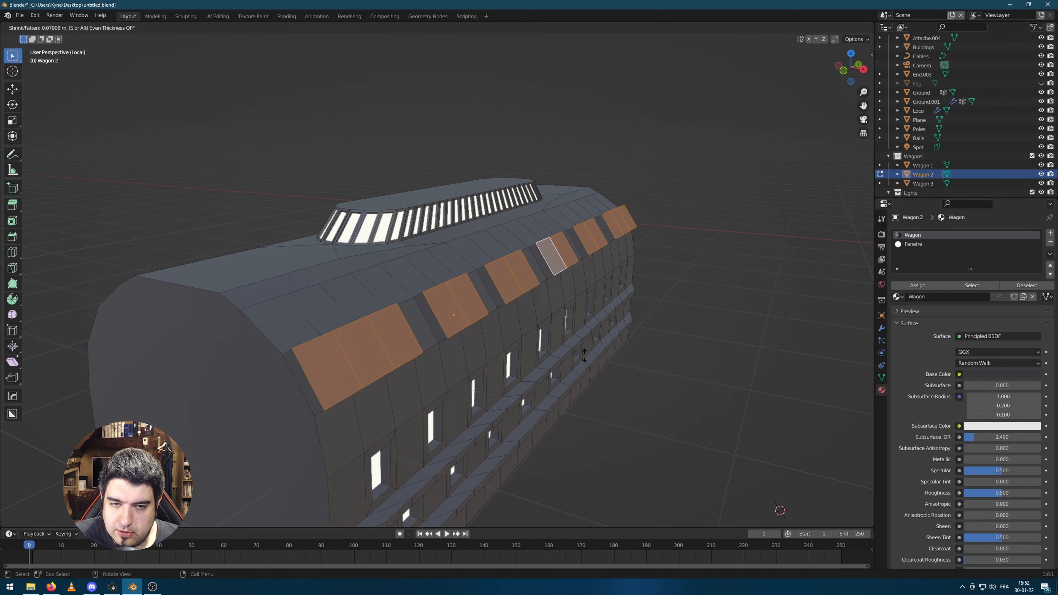
pyautogui.click(734, 335)
pyautogui.press('s')
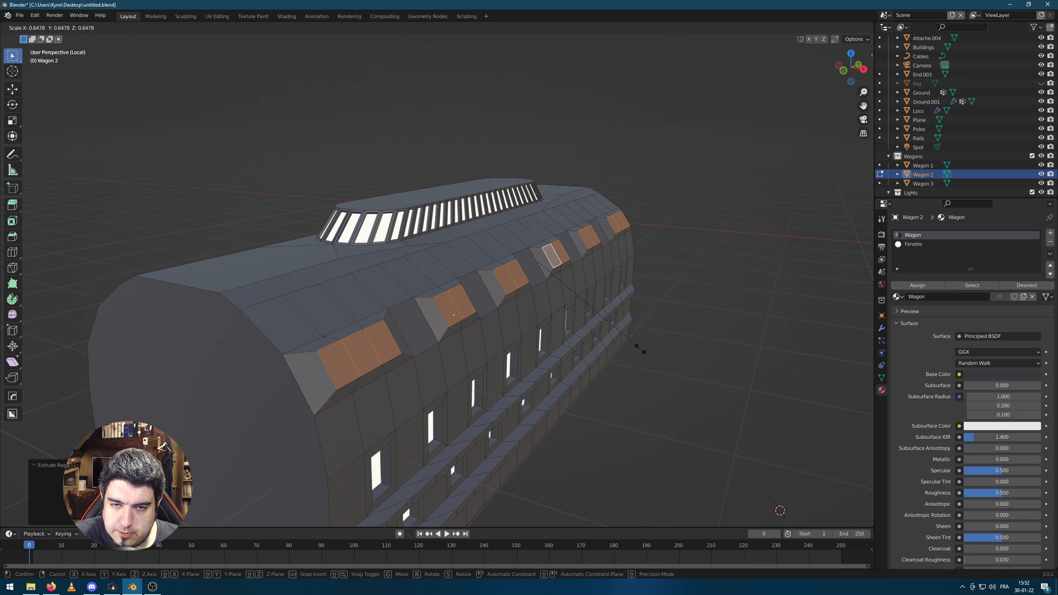
pyautogui.click(657, 352)
# Inset the outer faces of the roof blocks by about 0.05 m and extrude them inward into recesses
pyautogui.press('i')
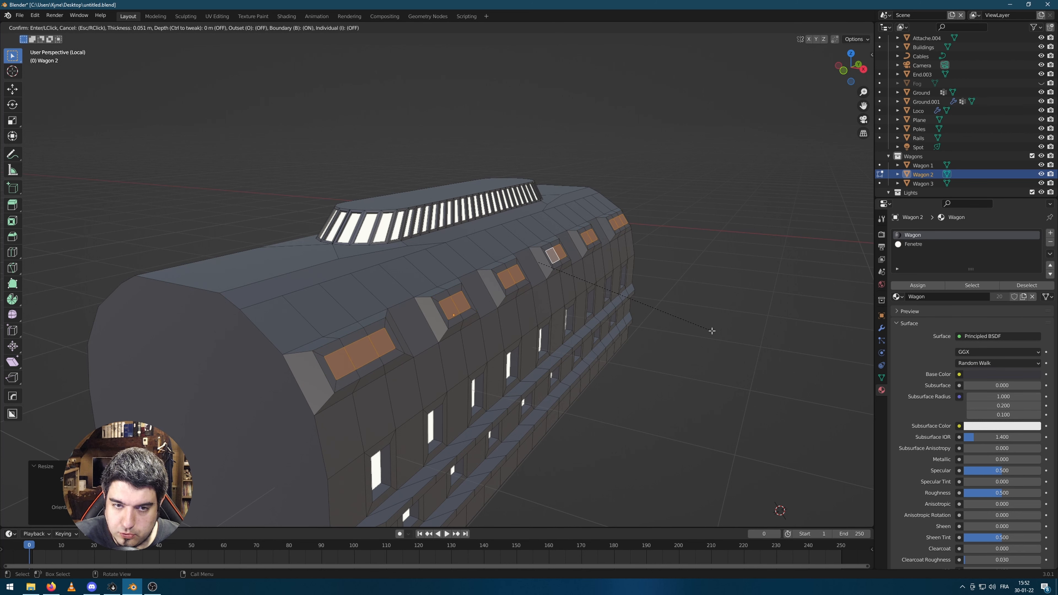
pyautogui.click(712, 330)
pyautogui.press('g')
pyautogui.press('z')
pyautogui.press('z')
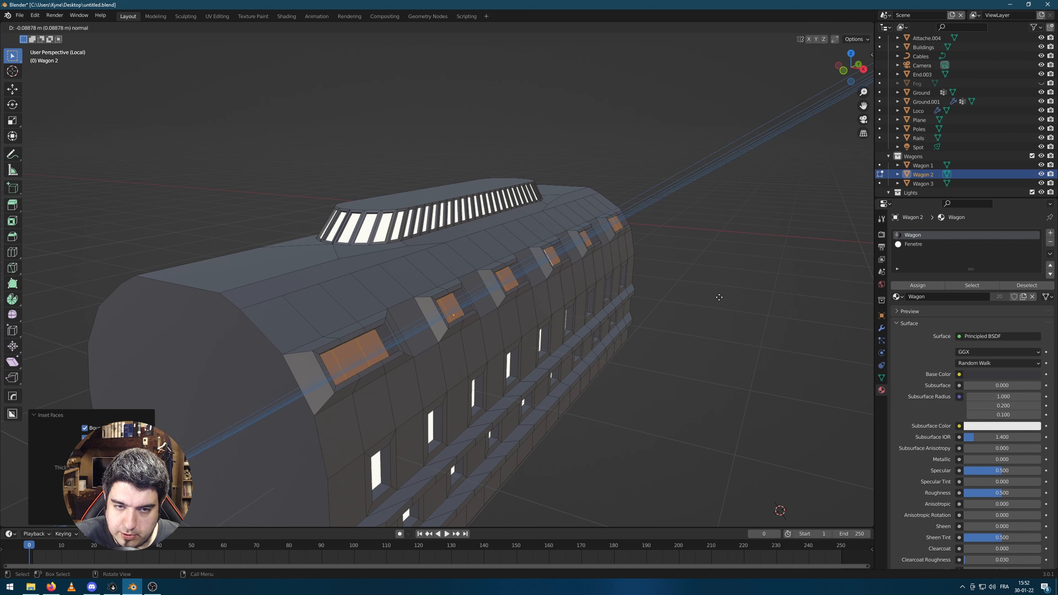
pyautogui.click(761, 283)
# Inset the recessed faces by about 0.025 m, then extrude them back outward and scale them down into raised centres
pyautogui.press('i')
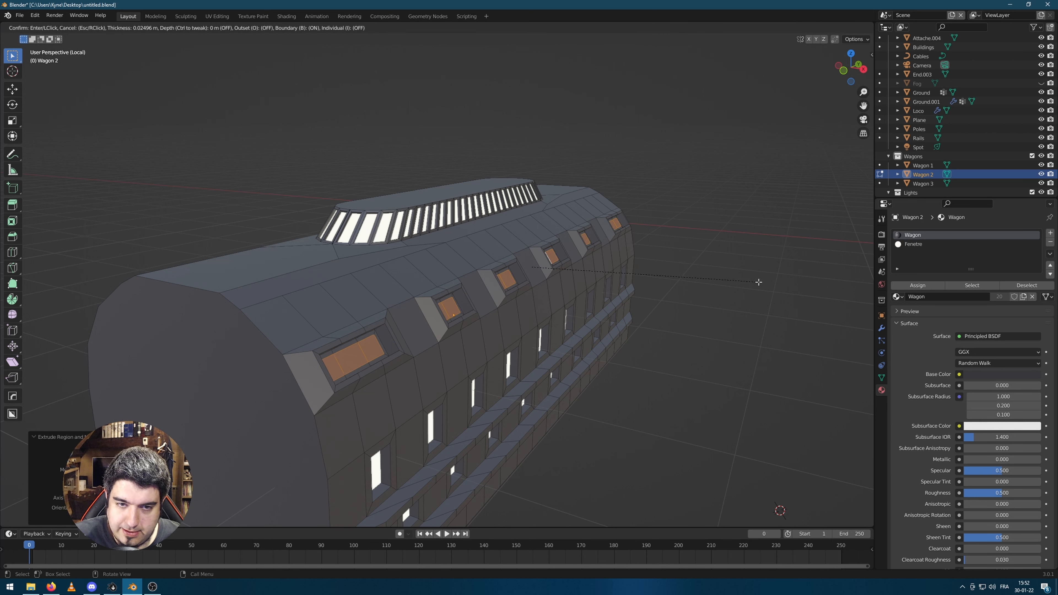
pyautogui.click(758, 282)
pyautogui.press('e')
pyautogui.click(721, 302)
pyautogui.press('s')
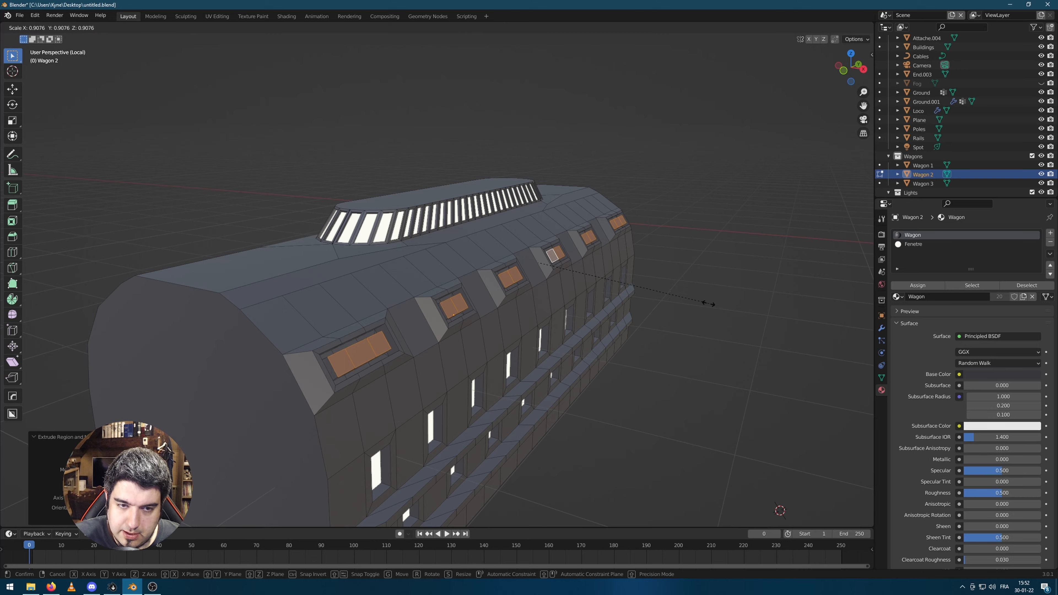
pyautogui.click(683, 310)
# Examine the roof blocks, side bands and window rows of Wagon 2 from several angles in Object Mode
pyautogui.press('Tab')
pyautogui.moveTo(683, 310); pyautogui.dragTo(626, 354, button='middle')
pyautogui.scroll(-3, 626, 354)
pyautogui.moveTo(540, 399)
pyautogui.mouseDown(button='middle')
pyautogui.moveTo(447, 399)
pyautogui.moveTo(550, 387)
pyautogui.moveTo(550, 398)
pyautogui.mouseUp(button='middle')
pyautogui.scroll(2, 371, 294)
pyautogui.moveTo(329, 303); pyautogui.dragTo(517, 248, button='middle')
pyautogui.scroll(-4, 500, 271)
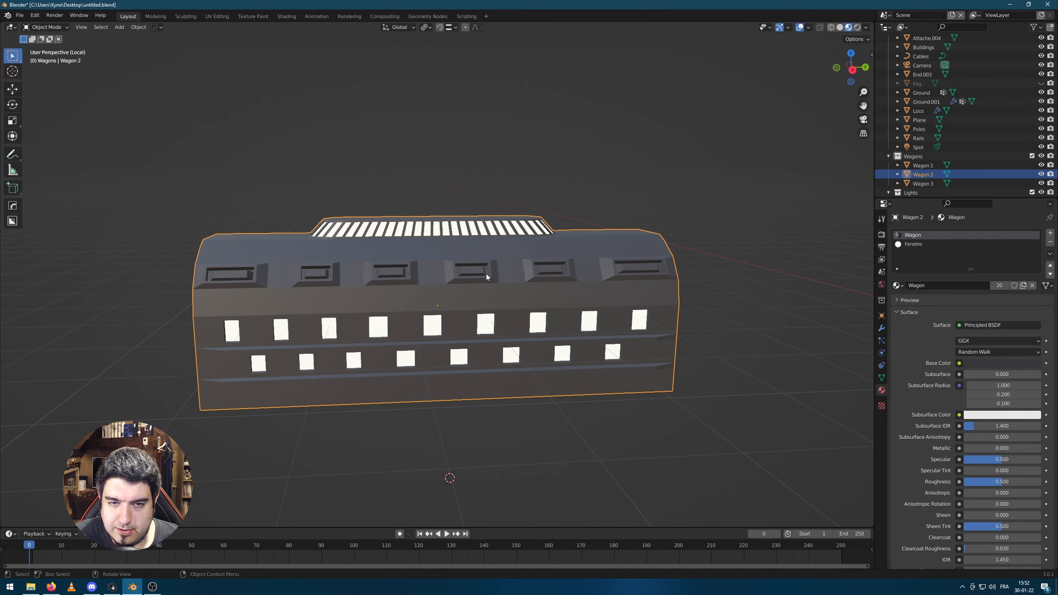
pyautogui.scroll(2, 448, 328)
pyautogui.moveTo(448, 327); pyautogui.dragTo(407, 323, button='middle')
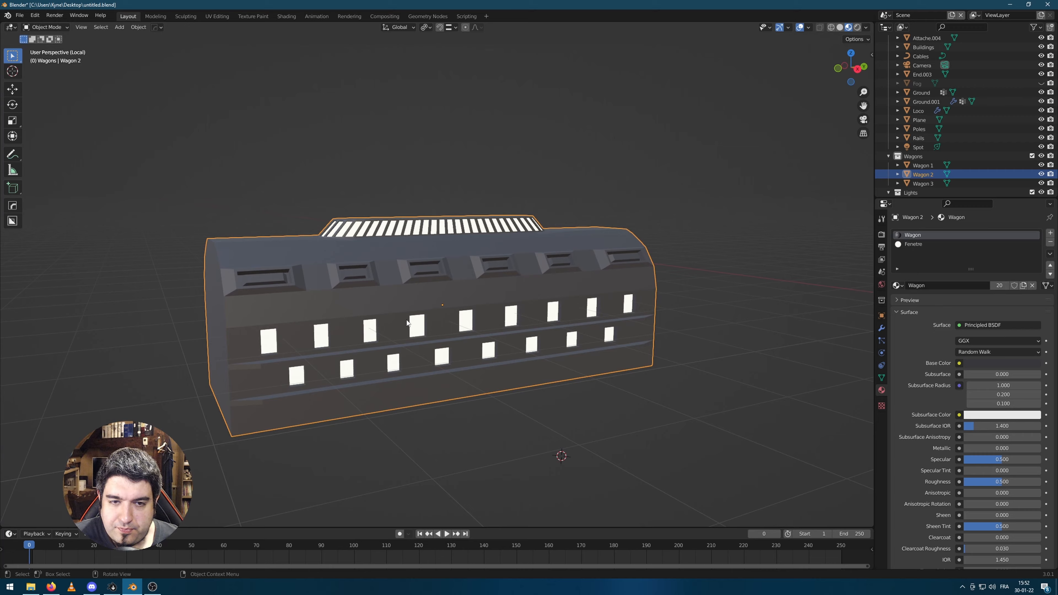
# Dissolve the first crosswise edges on Wagon 2's underside near one end in Edit Mode
pyautogui.press('Tab')
pyautogui.moveTo(435, 291); pyautogui.dragTo(267, 283, button='middle')
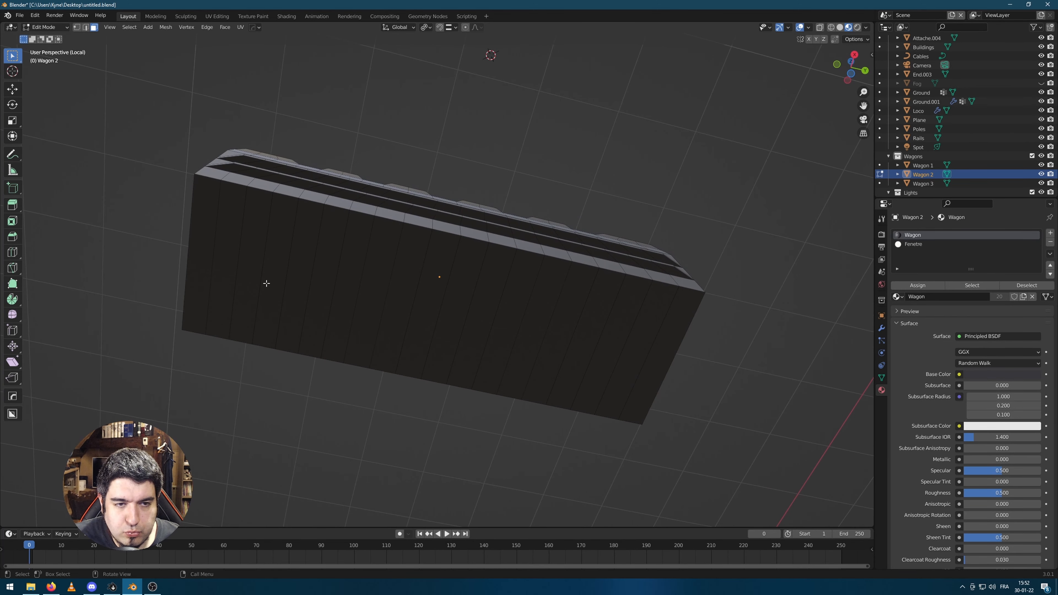
pyautogui.click(217, 237)
pyautogui.moveTo(340, 276); pyautogui.dragTo(218, 316, button='middle')
pyautogui.press('2')
pyautogui.click(214, 301)
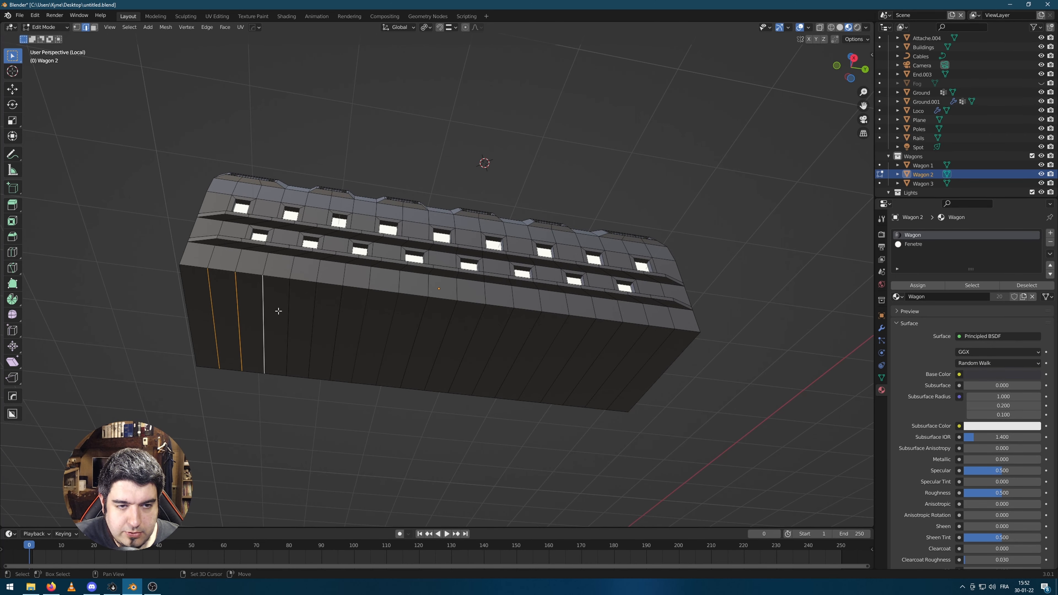
pyautogui.hotkey('ctrl', 'x')
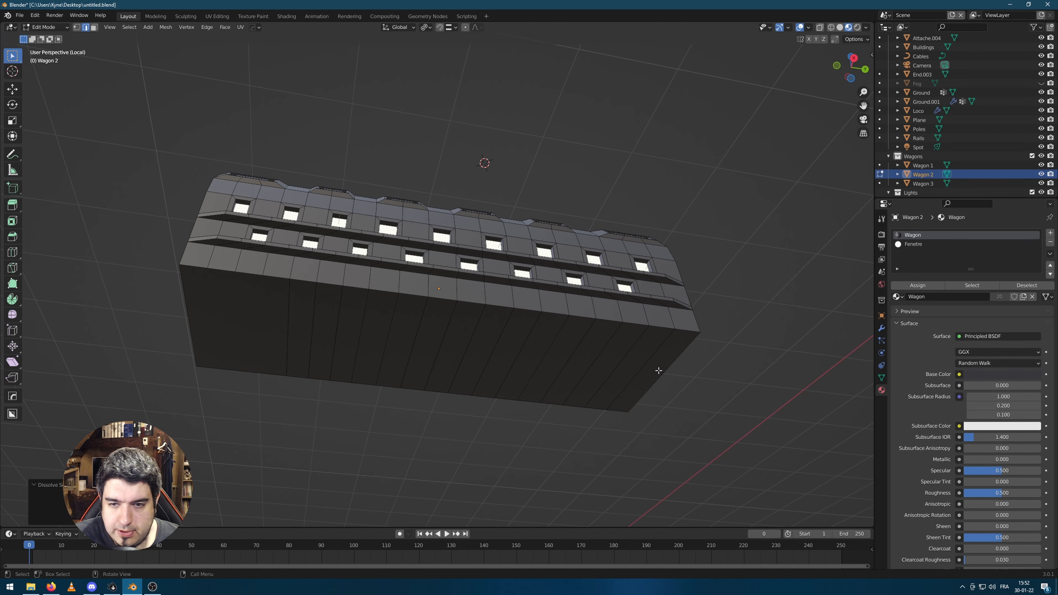
# Dissolve the crosswise underside edges near the opposite end, plus one more edge bordering the middle section at each end
pyautogui.click(633, 362)
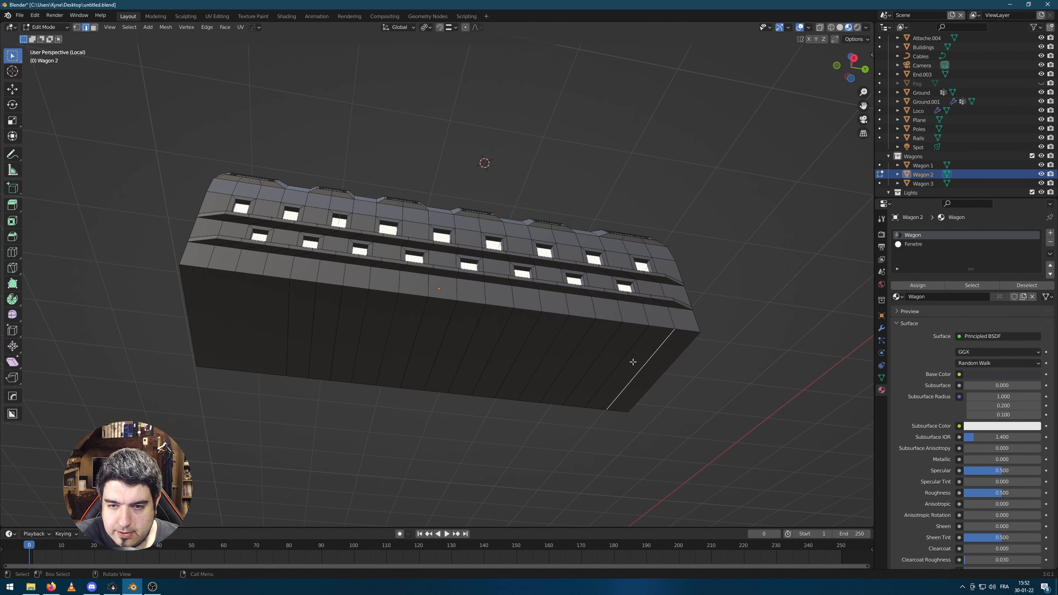
pyautogui.hotkey('ctrl', 'x')
pyautogui.moveTo(721, 372); pyautogui.dragTo(629, 361, button='middle')
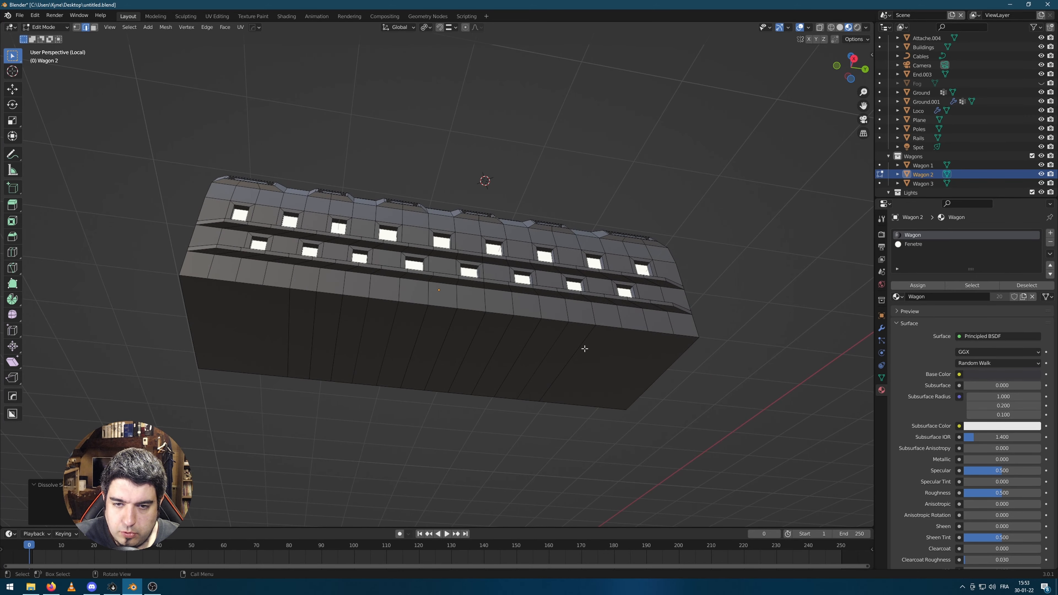
pyautogui.click(584, 348)
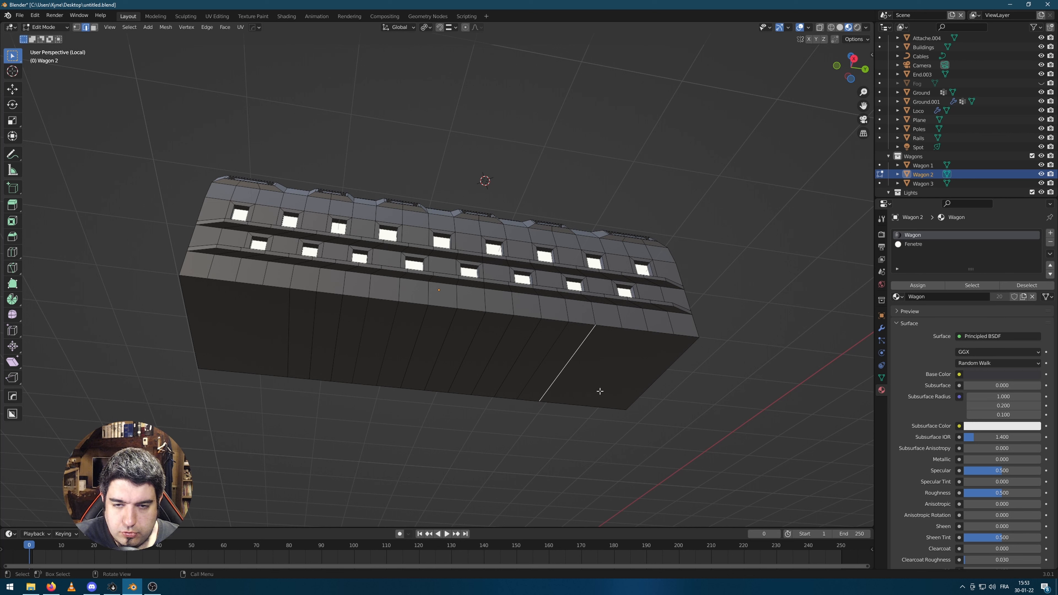
pyautogui.keyDown('shift'); pyautogui.click(289, 316); pyautogui.keyUp('shift')
pyautogui.hotkey('ctrl', 'x')
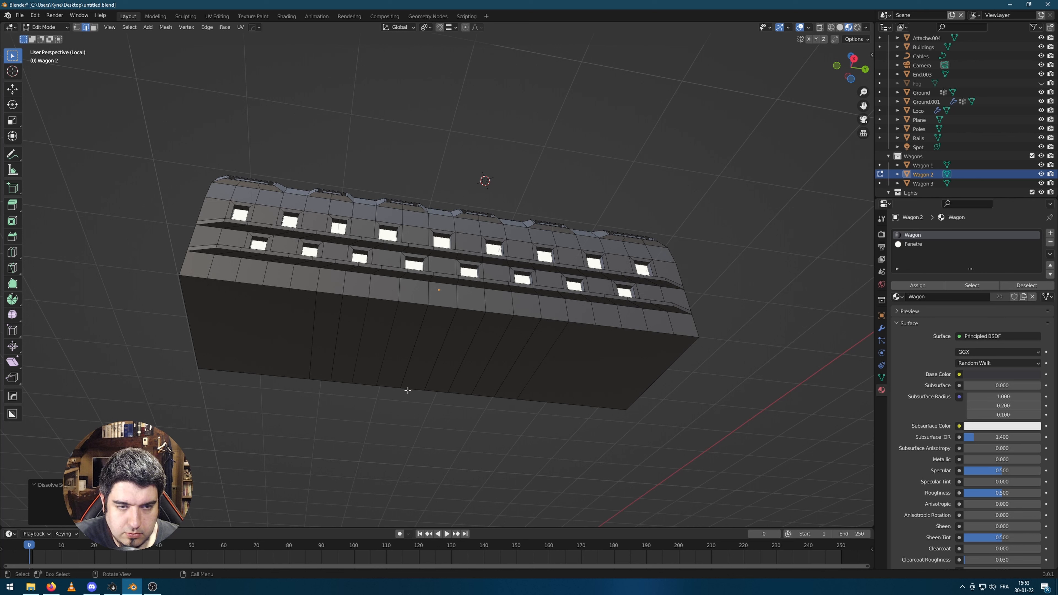
# Bevel the two underside edges bordering the middle section by about 0.03 m with one segment
pyautogui.click(314, 321)
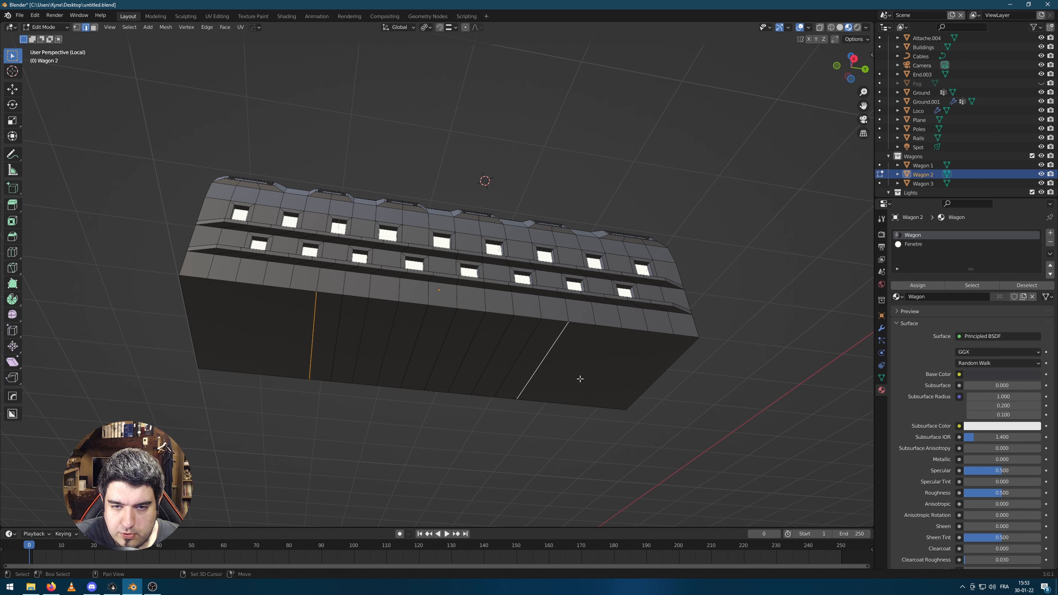
pyautogui.hotkey('ctrl', 'b')
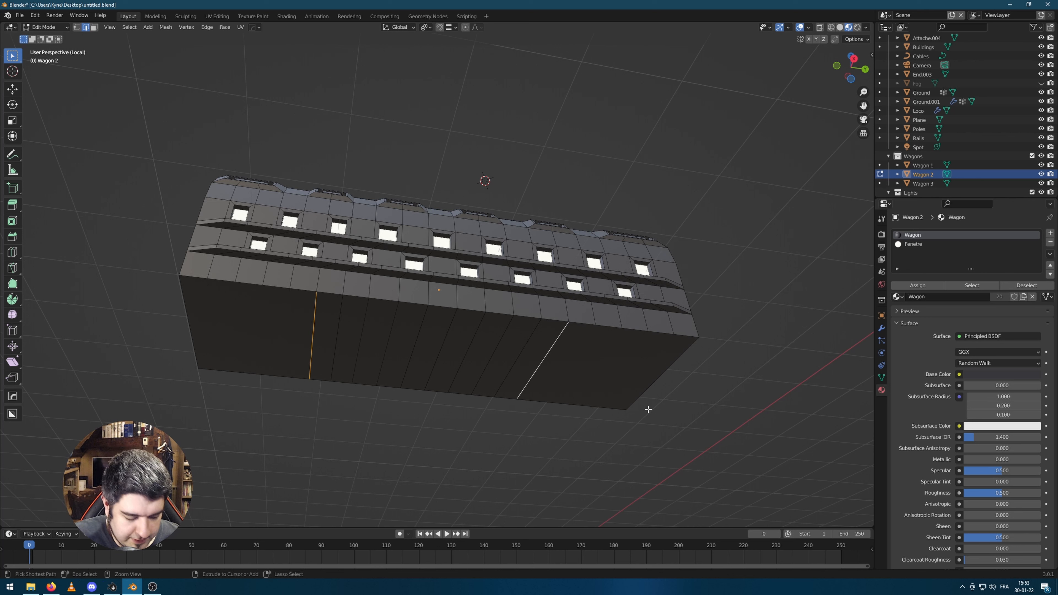
pyautogui.click(652, 411)
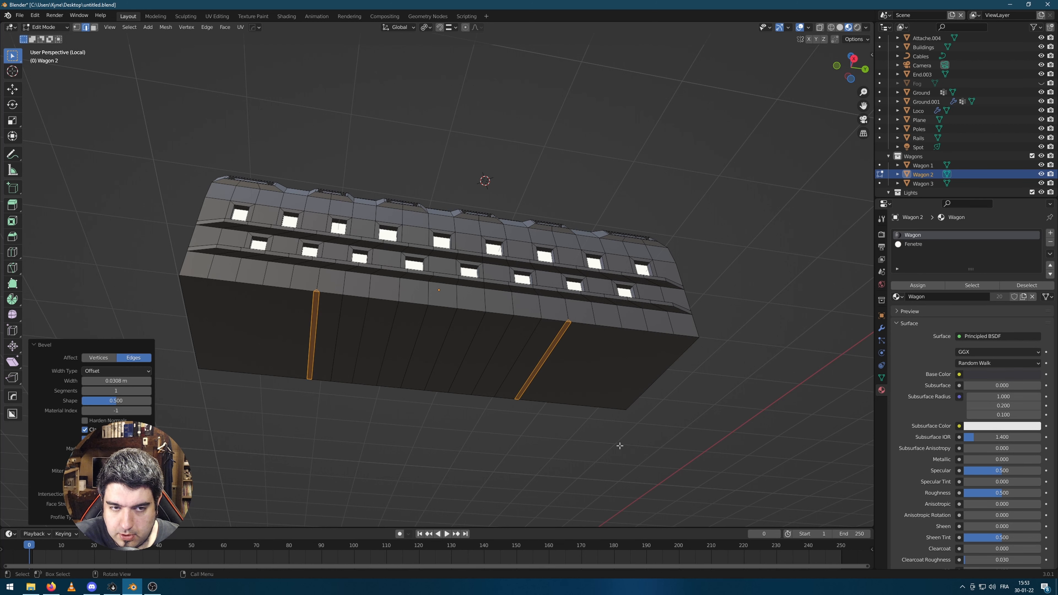
# Raise the two end faces of Wagon 2's underside along Z to form wheel recesses around a lower middle section
pyautogui.press('3')
pyautogui.click(284, 344)
pyautogui.keyDown('shift'); pyautogui.click(636, 378); pyautogui.keyUp('shift')
pyautogui.moveTo(635, 378); pyautogui.dragTo(751, 429, button='middle')
pyautogui.press('g')
pyautogui.press('z')
pyautogui.click(705, 388)
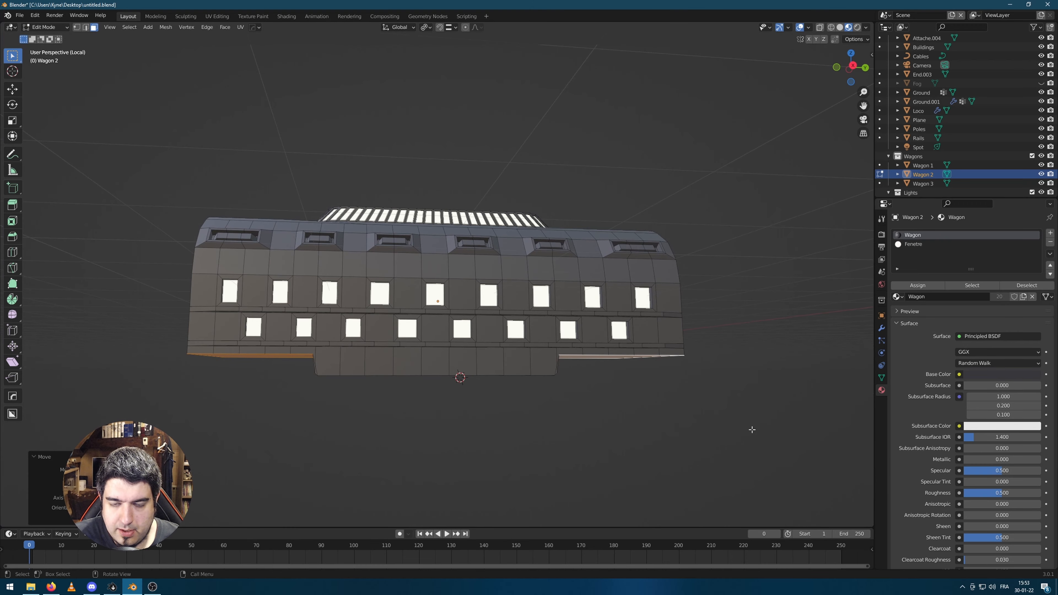
# Leave local view, edit Wagon 1 and Wagon 2 together, and select all of Wagon 1's linked wheels
pyautogui.scroll(-2, 749, 429)
pyautogui.press('Tab')
pyautogui.press('KP_Divide')
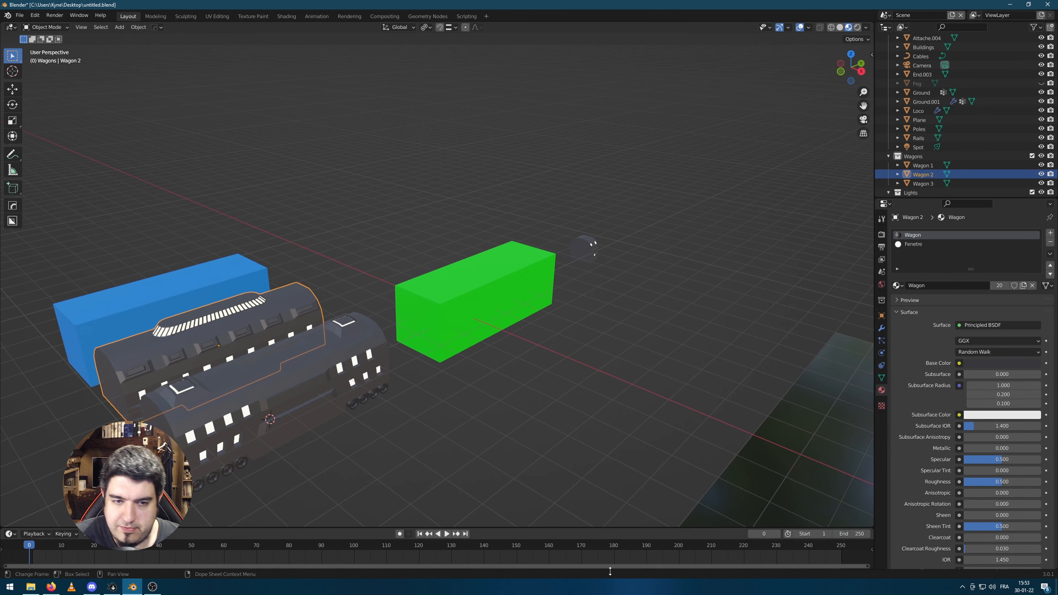
pyautogui.keyDown('shift'); pyautogui.click(340, 403); pyautogui.keyUp('shift')
pyautogui.scroll(4, 350, 412)
pyautogui.press('Tab')
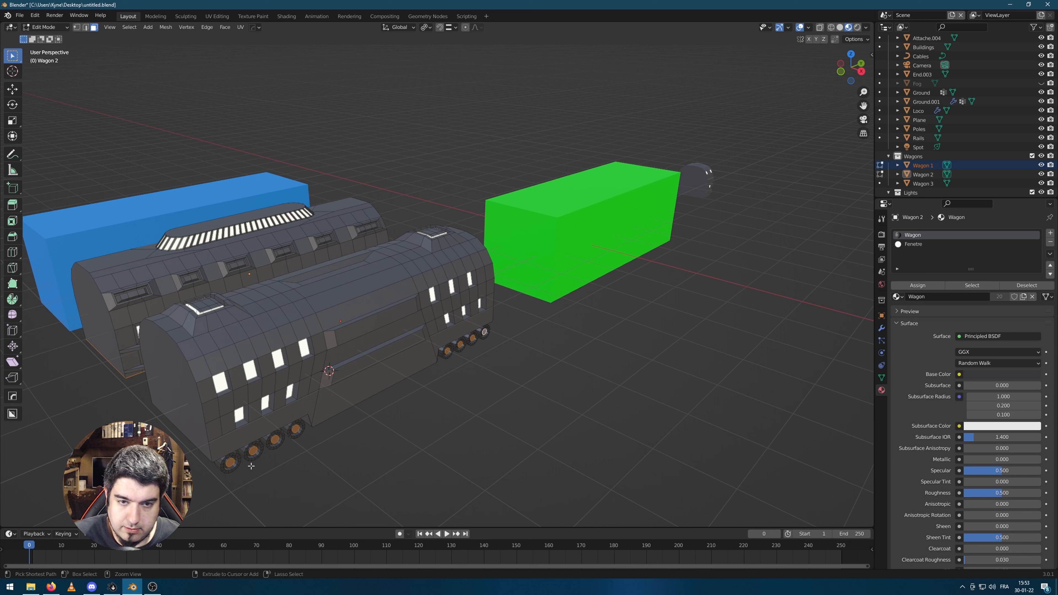
pyautogui.hotkey('ctrl', 'l')
pyautogui.click(465, 510)
pyautogui.click(231, 463)
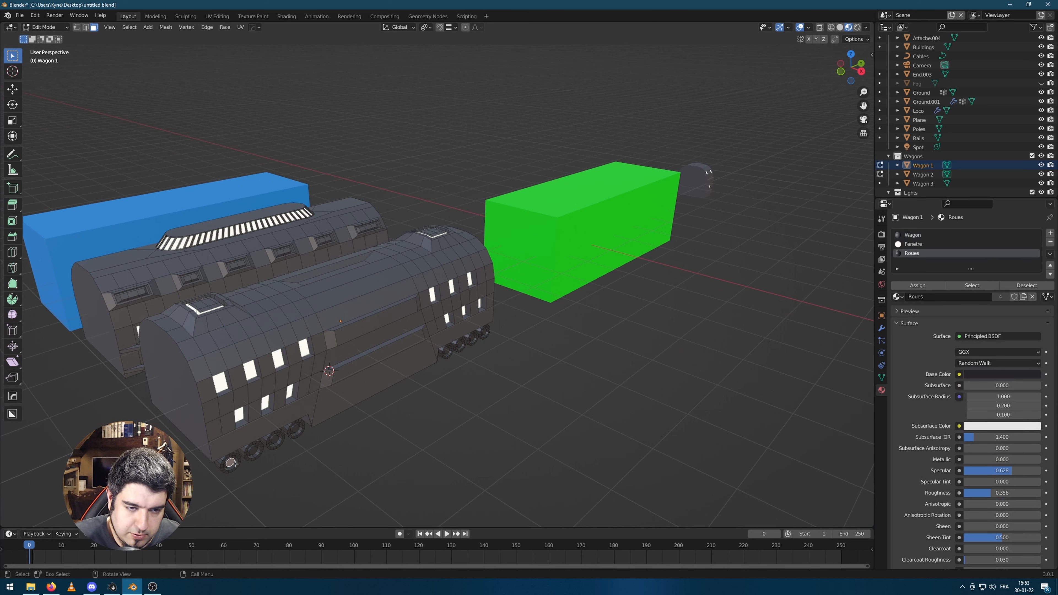
pyautogui.hotkey('ctrl', 'l')
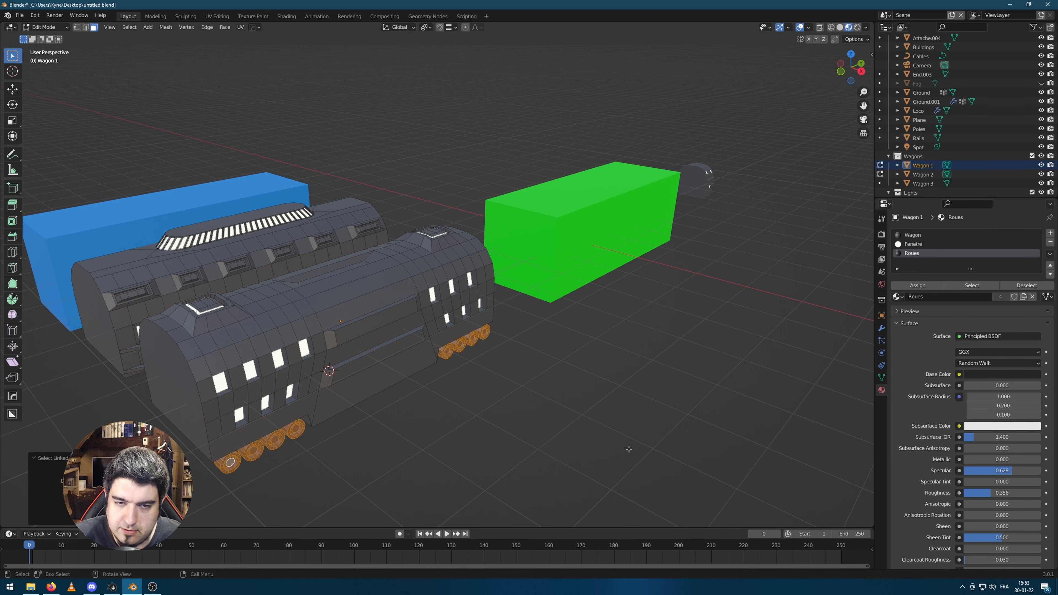
# Duplicate the selected wheels, place the copies beside Wagon 1, and separate them into their own object
pyautogui.moveTo(629, 449); pyautogui.dragTo(584, 309, button='middle')
pyautogui.press('g')
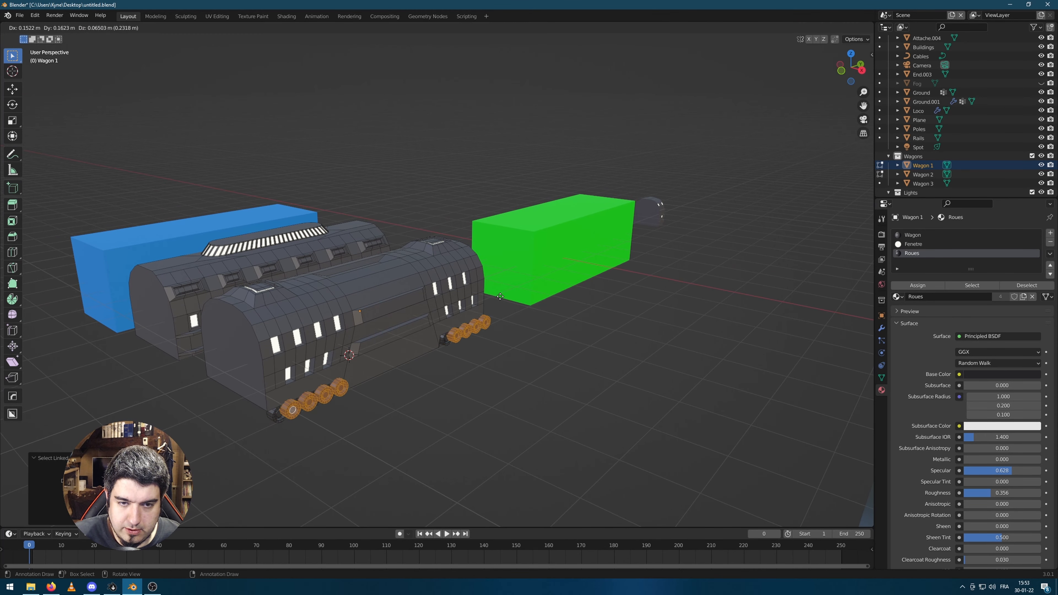
pyautogui.click(539, 325)
pyautogui.press('p')
pyautogui.click(642, 358)
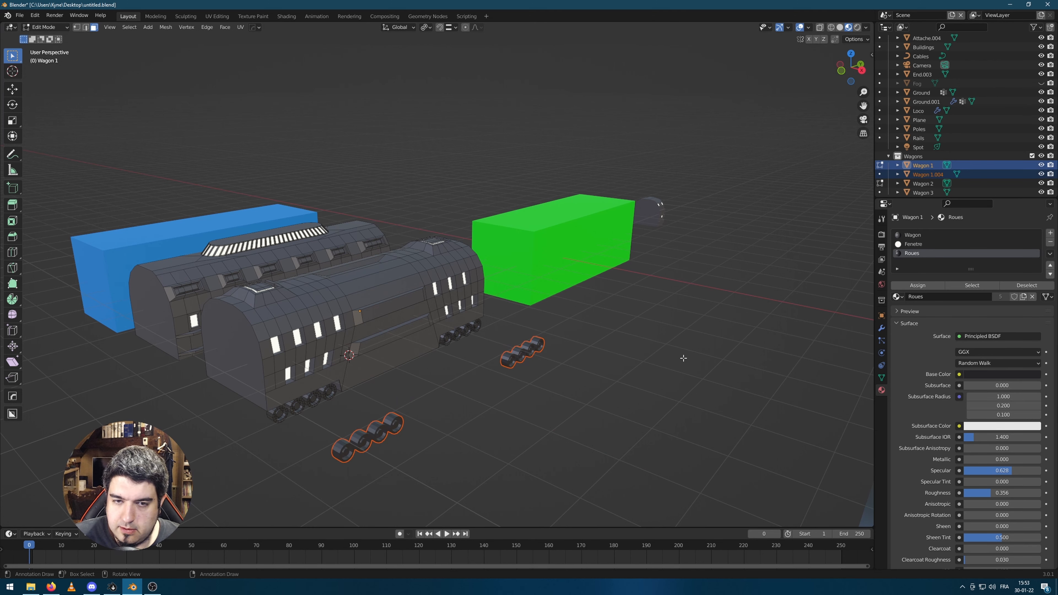
pyautogui.press('Tab')
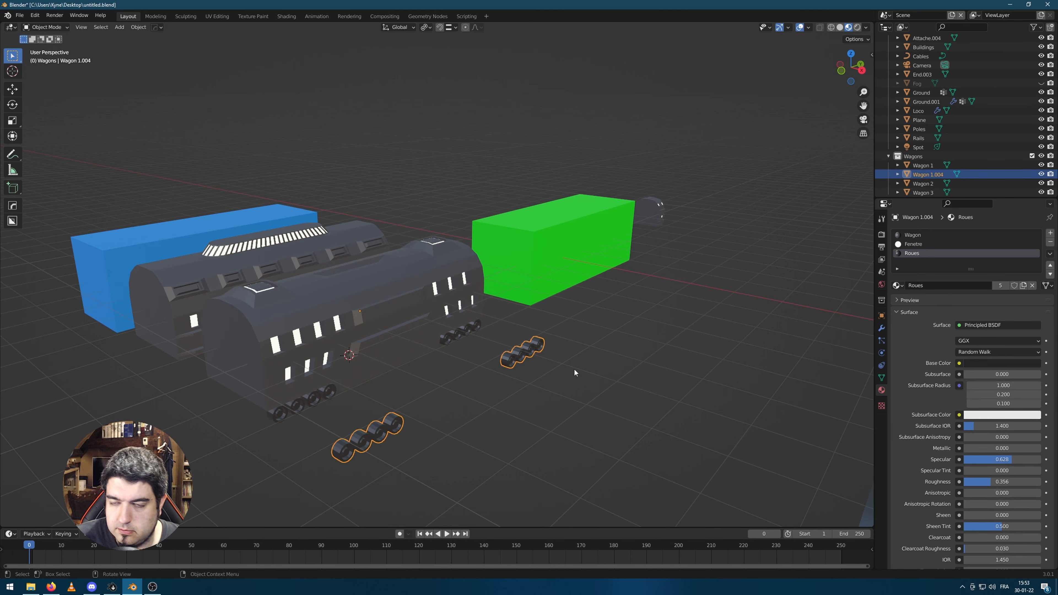
# Move the separated wheels along X to the side of Wagon 2 and join them into Wagon 2
pyautogui.moveTo(575, 372); pyautogui.dragTo(343, 378, button='middle')
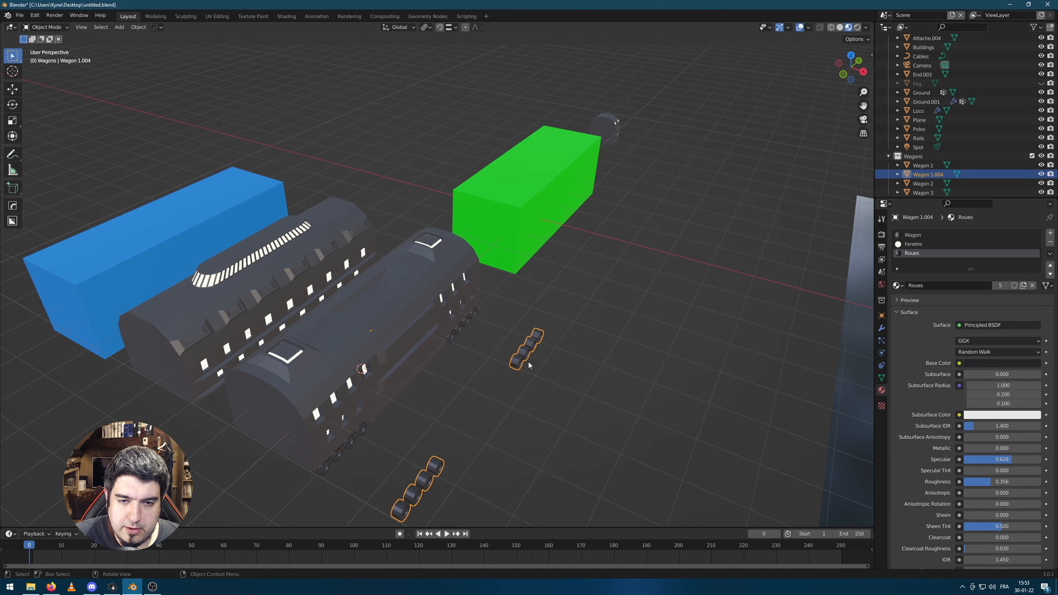
pyautogui.press('g')
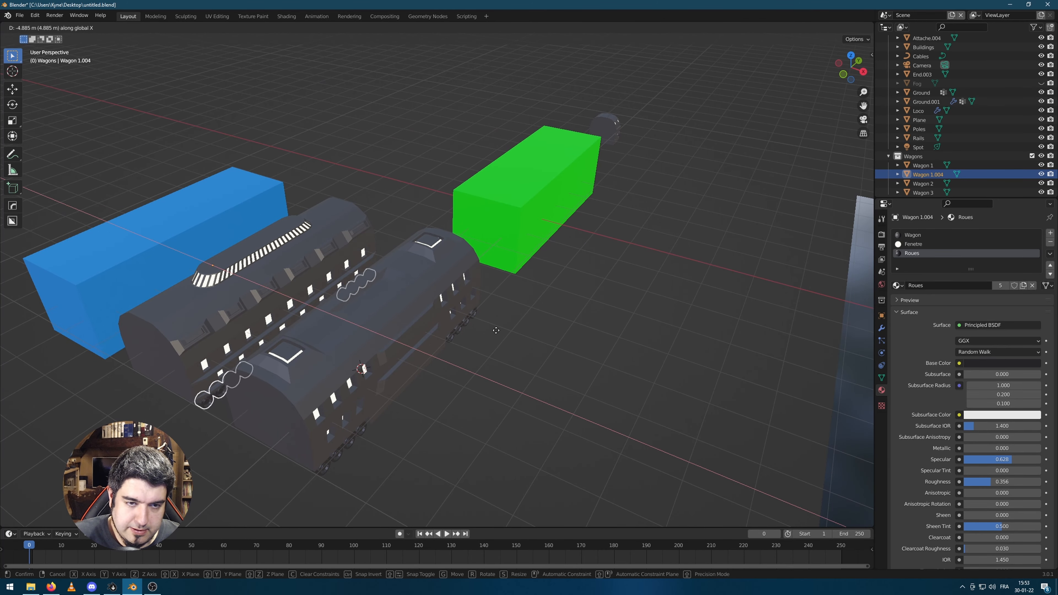
pyautogui.click(494, 334)
pyautogui.moveTo(495, 334); pyautogui.dragTo(260, 364, button='middle')
pyautogui.press('g')
pyautogui.press('x')
pyautogui.click(324, 290)
pyautogui.keyDown('shift'); pyautogui.click(325, 338); pyautogui.keyUp('shift')
pyautogui.hotkey('ctrl', 'j')
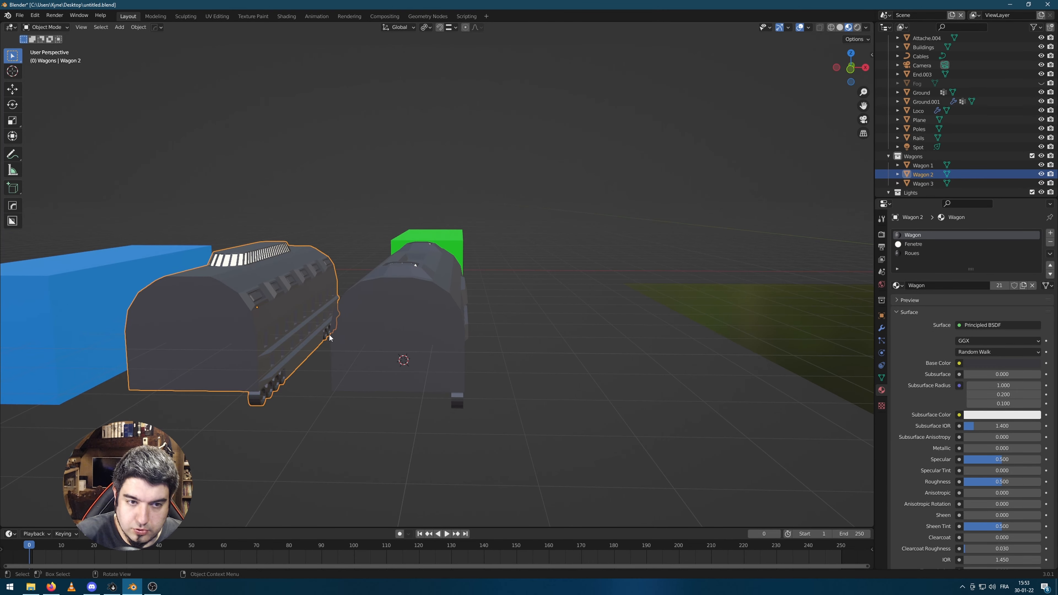
# Isolate Wagon 2, select the four wheels overlapping the middle section, and move them about -0.083 m along Y
pyautogui.press('KP_Divide')
pyautogui.scroll(5, 413, 354)
pyautogui.moveTo(414, 354); pyautogui.dragTo(516, 318, button='middle')
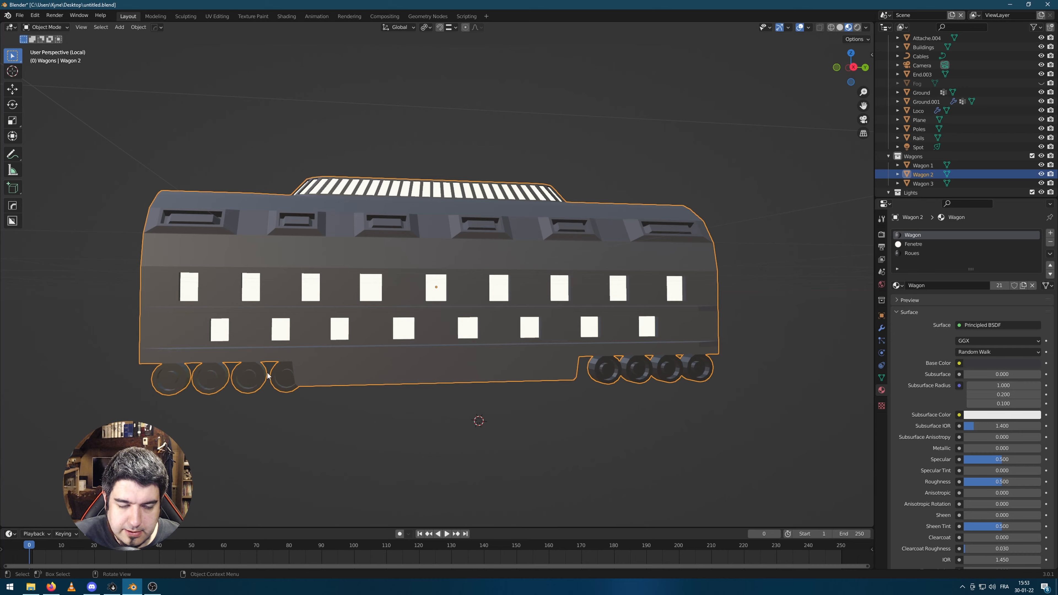
pyautogui.press('Tab')
pyautogui.moveTo(302, 366); pyautogui.dragTo(256, 353, button='middle')
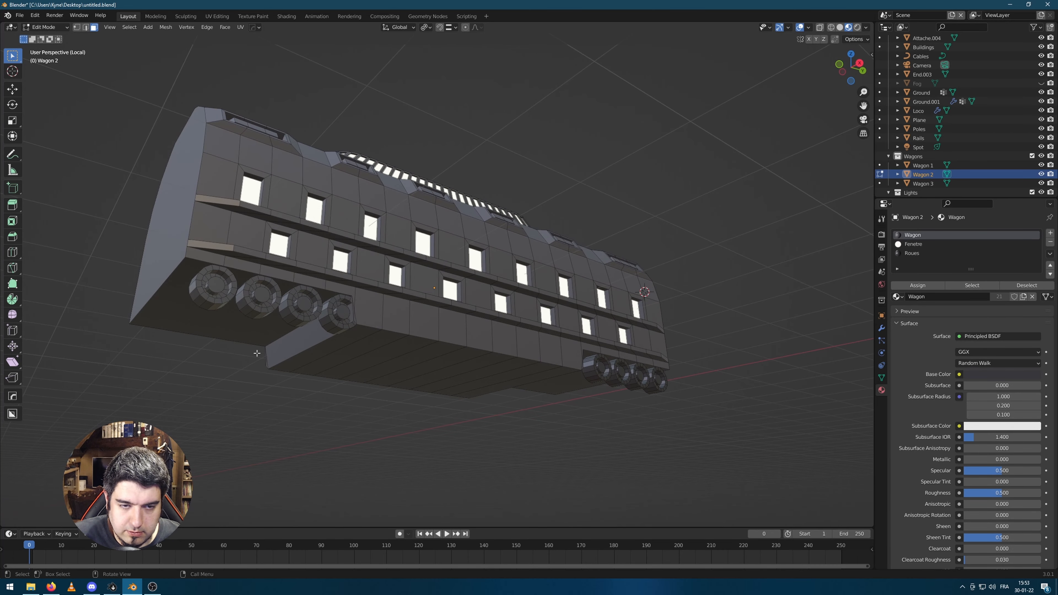
pyautogui.click(212, 287)
pyautogui.press('l')
pyautogui.press('l')
pyautogui.press('l')
pyautogui.press('l')
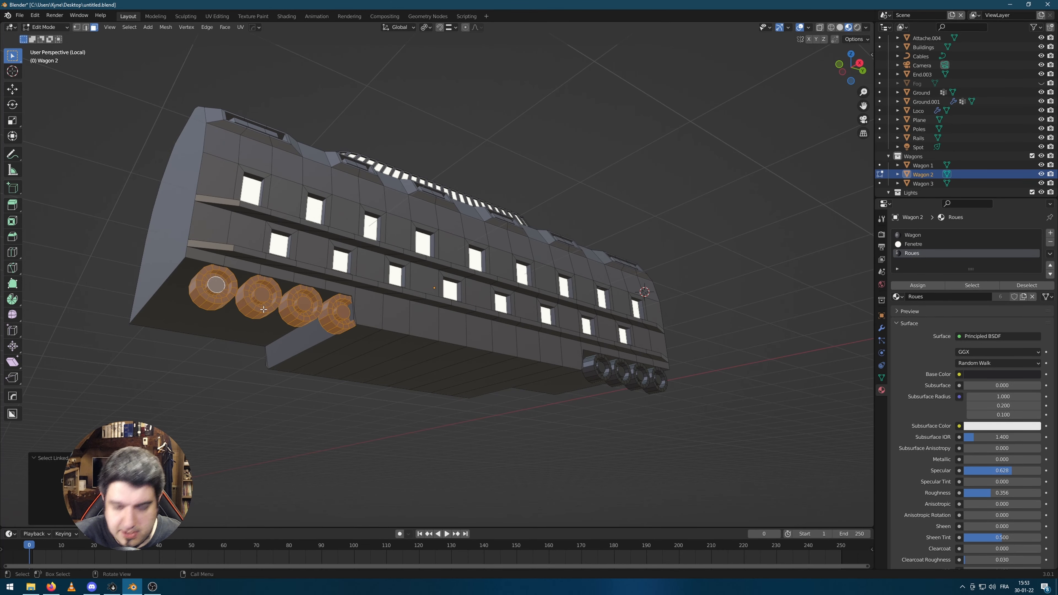
pyautogui.press('KP_3')
pyautogui.press('g')
pyautogui.press('x')
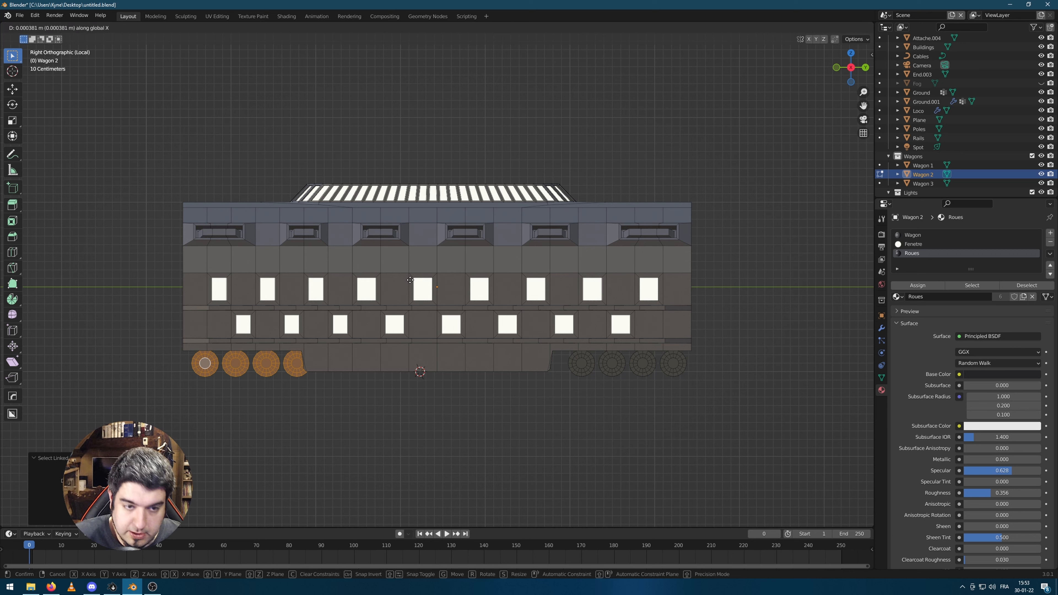
pyautogui.press('y')
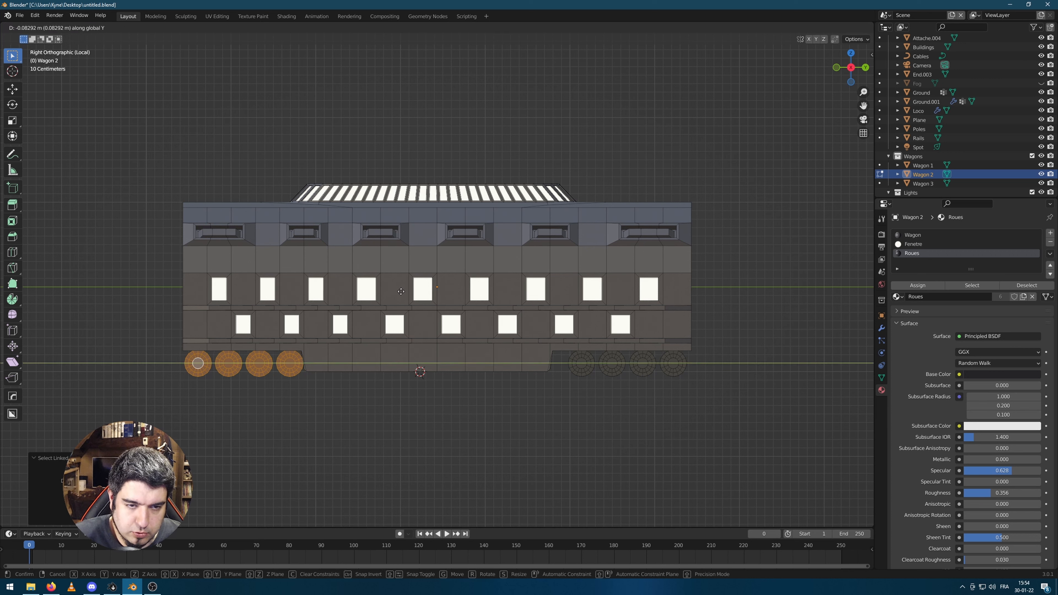
pyautogui.click(401, 291)
# Select the four wheels at the opposite end and shift them slightly along Y towards the wagon's middle
pyautogui.click(582, 367)
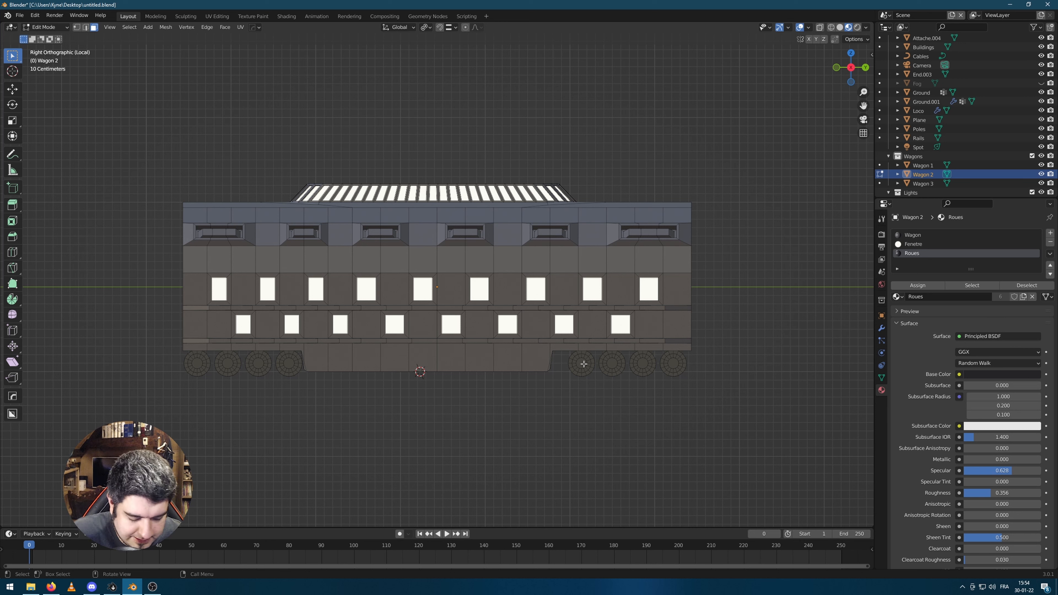
pyautogui.press('l')
pyautogui.press('l')
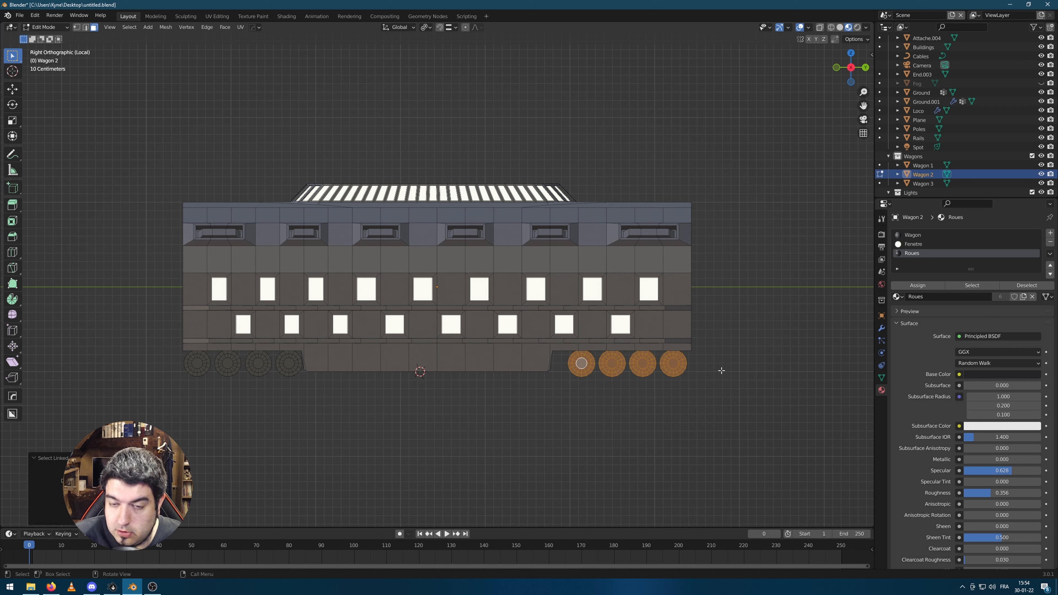
pyautogui.press('g')
pyautogui.press('x')
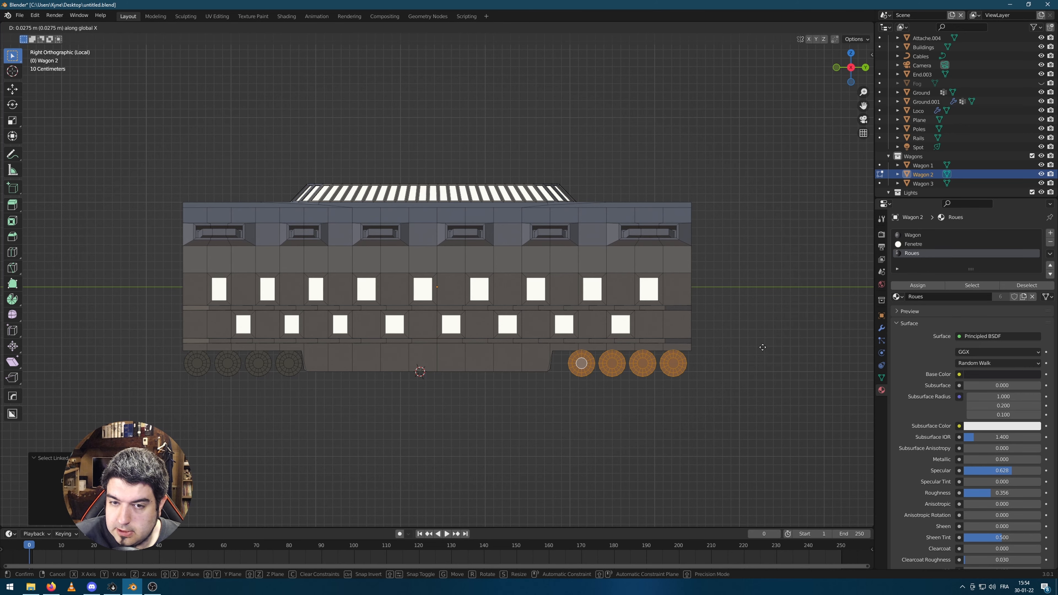
pyautogui.press('y')
pyautogui.click(770, 355)
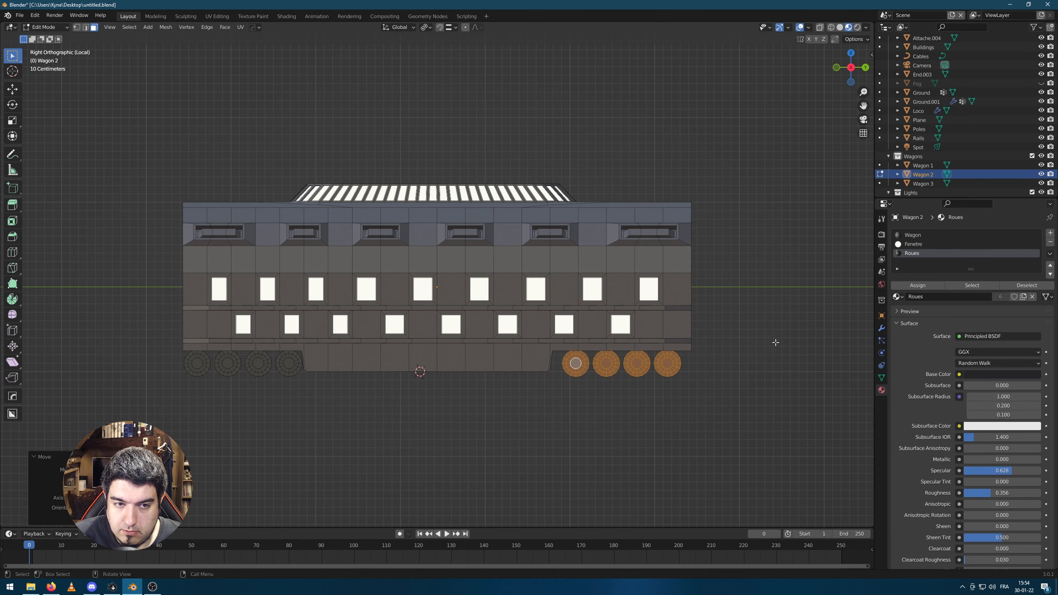
pyautogui.click(773, 343)
# Return to Object Mode, deselect Wagon 2, and save the file
pyautogui.scroll(-2, 765, 346)
pyautogui.press('Tab')
pyautogui.moveTo(546, 385); pyautogui.dragTo(567, 397, button='middle')
pyautogui.click(589, 402)
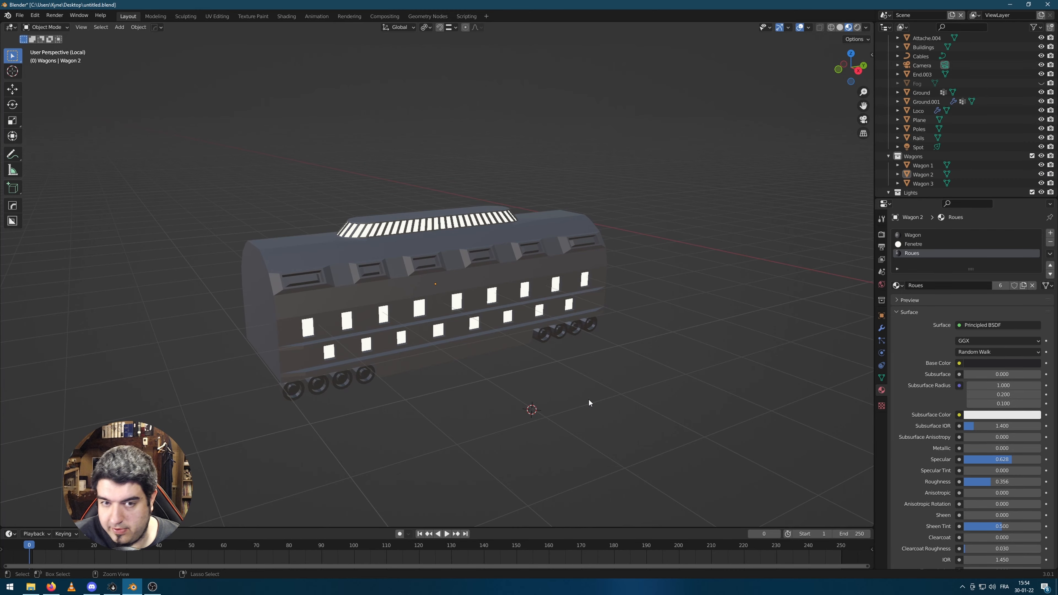
pyautogui.hotkey('ctrl', 's')
# Leave local view and examine the whole train and its surroundings through the scene camera
pyautogui.press('KP_Divide')
pyautogui.scroll(-4, 560, 372)
pyautogui.moveTo(560, 372); pyautogui.dragTo(546, 242, button='middle')
pyautogui.scroll(-3, 654, 357)
pyautogui.scroll(4, 382, 347)
pyautogui.scroll(3, 546, 241)
pyautogui.moveTo(641, 291)
pyautogui.mouseDown(button='middle')
pyautogui.moveTo(616, 298)
pyautogui.moveTo(625, 294)
pyautogui.mouseUp(button='middle')
pyautogui.moveTo(514, 314); pyautogui.dragTo(489, 367, button='middle')
pyautogui.press('KP_0')
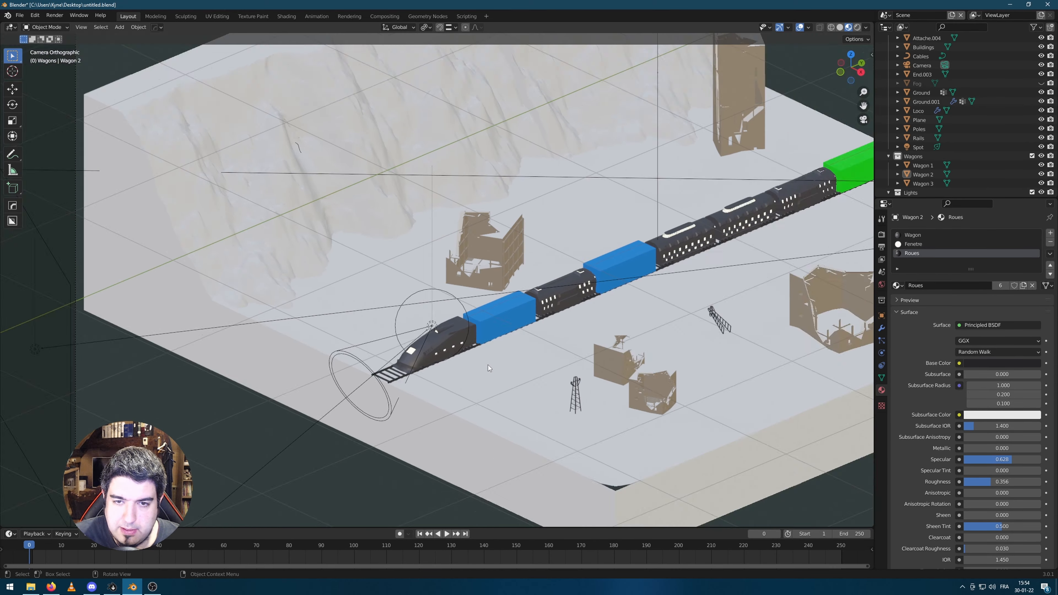
pyautogui.scroll(-3, 489, 368)
pyautogui.keyDown('shift'); pyautogui.moveTo(690, 265); pyautogui.dragTo(577, 333, button='middle'); pyautogui.keyUp('shift')
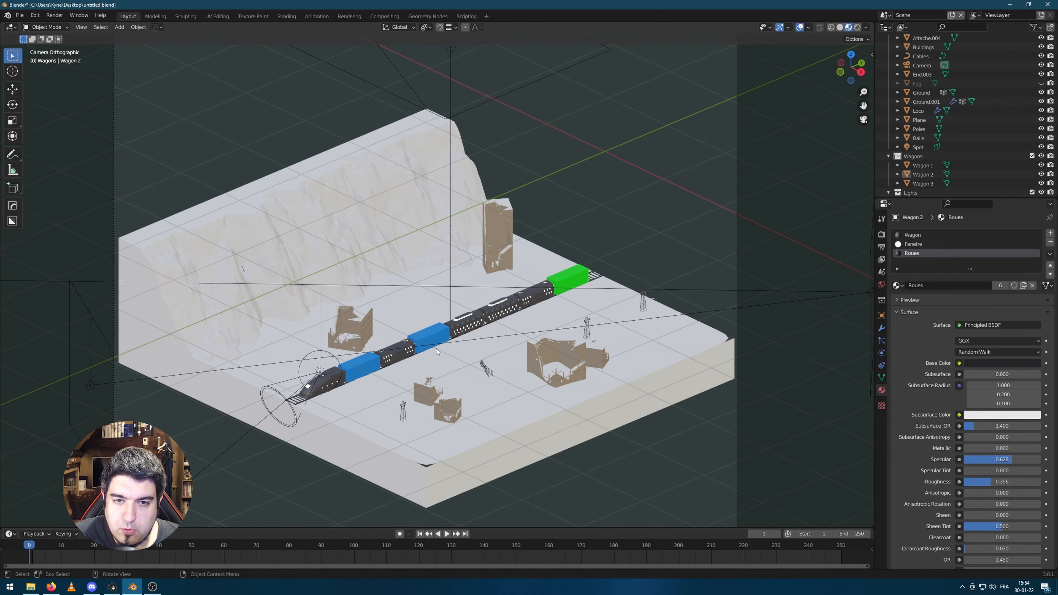
pyautogui.scroll(2, 467, 329)
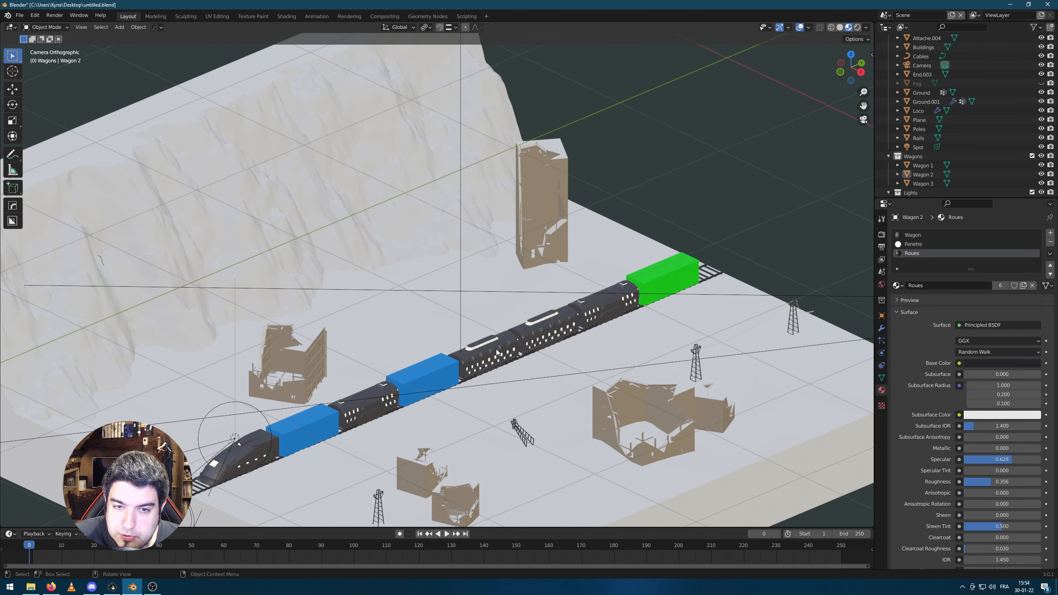
pyautogui.scroll(-1, 547, 330)
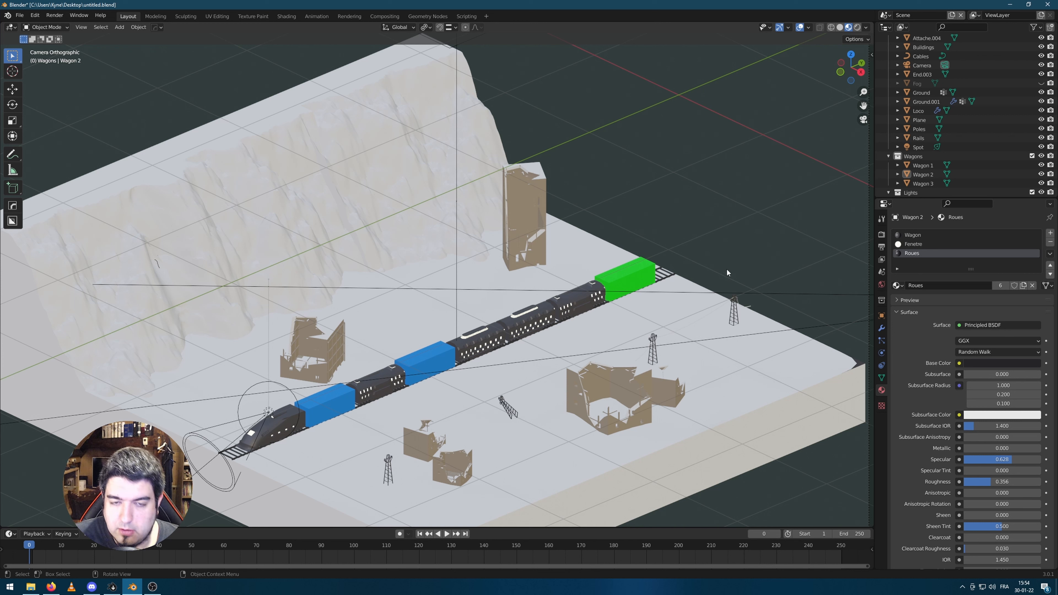
# Select the green end wagon at the far end of the train and isolate it in local view
pyautogui.click(647, 290)
pyautogui.click(739, 214)
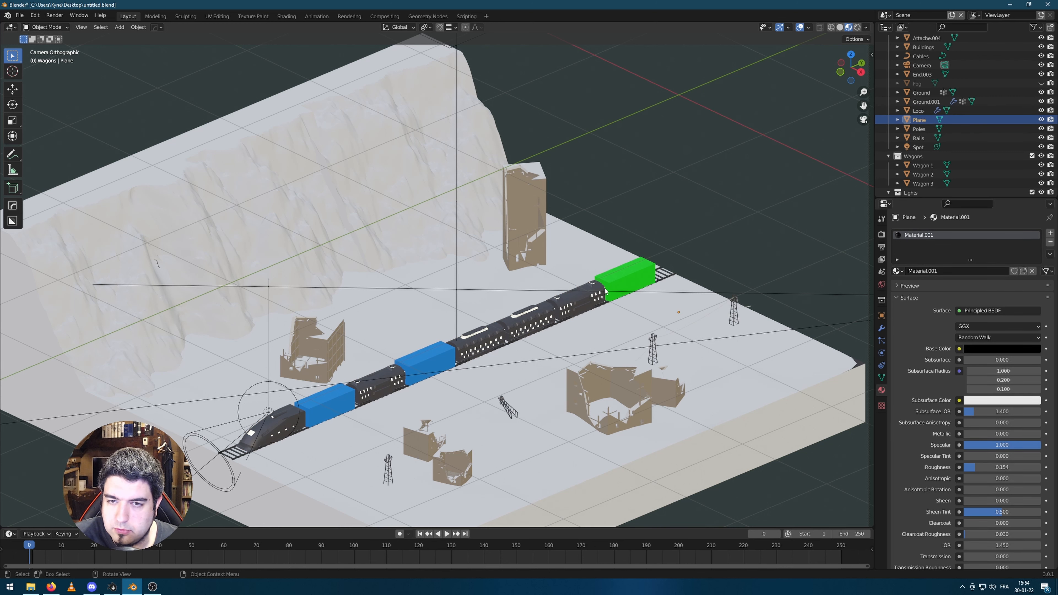
pyautogui.scroll(-1, 603, 307)
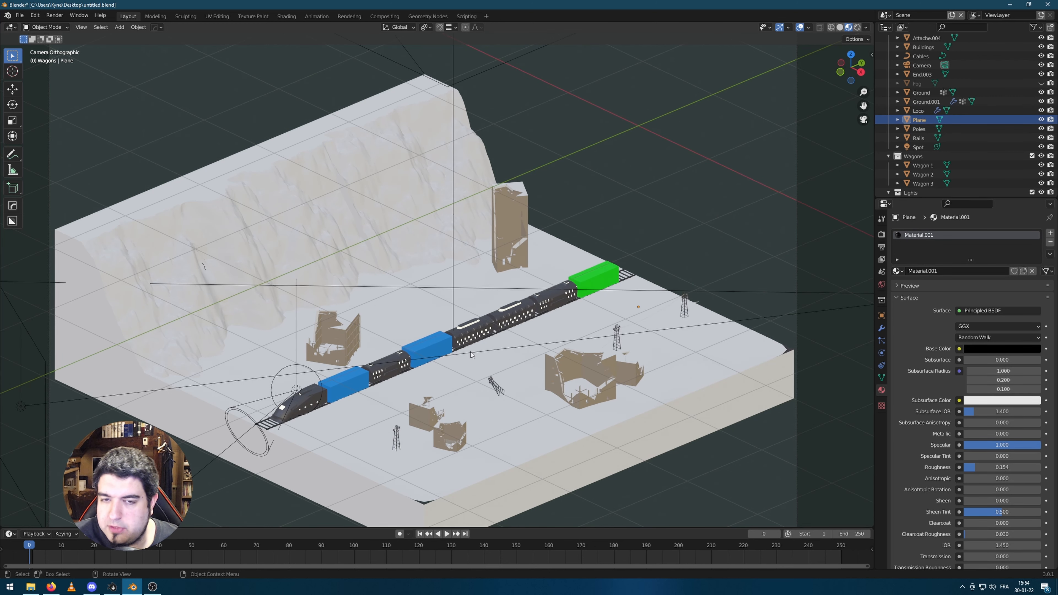
pyautogui.press('KP_Divide')
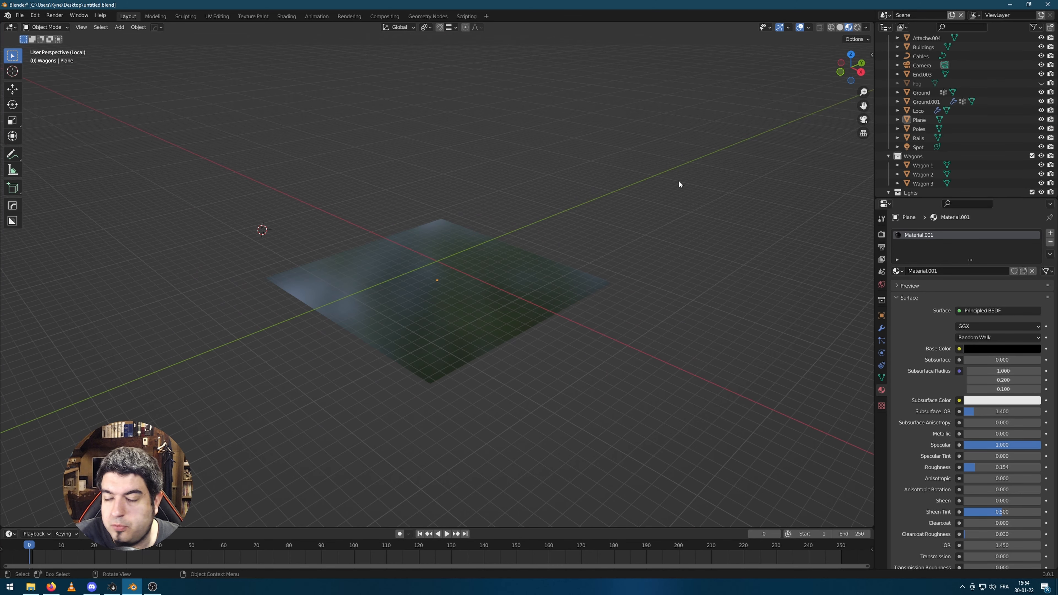
pyautogui.scroll(2, 406, 302)
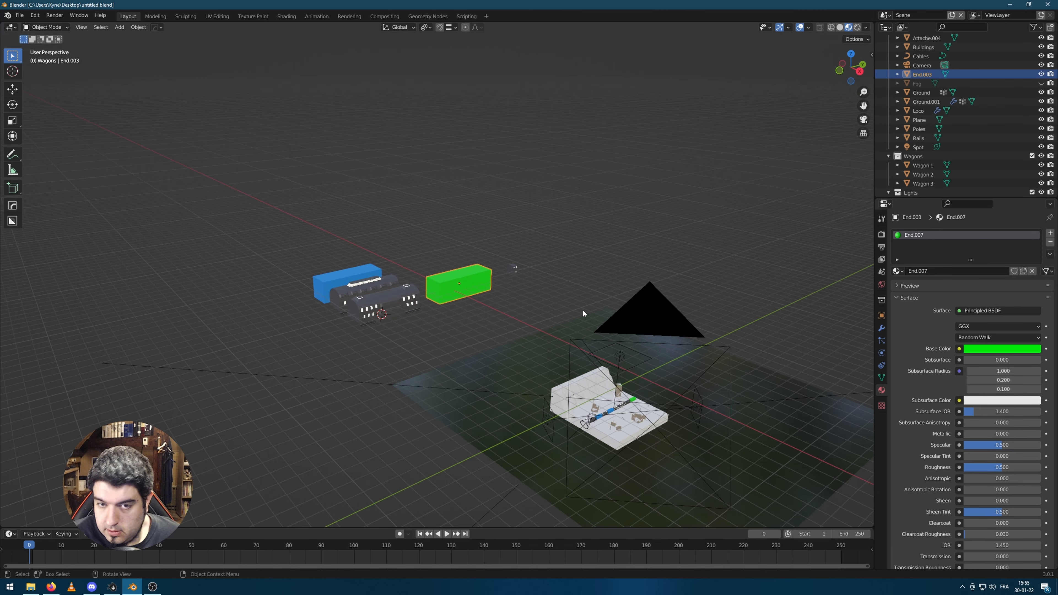
pyautogui.press('KP_Divide')
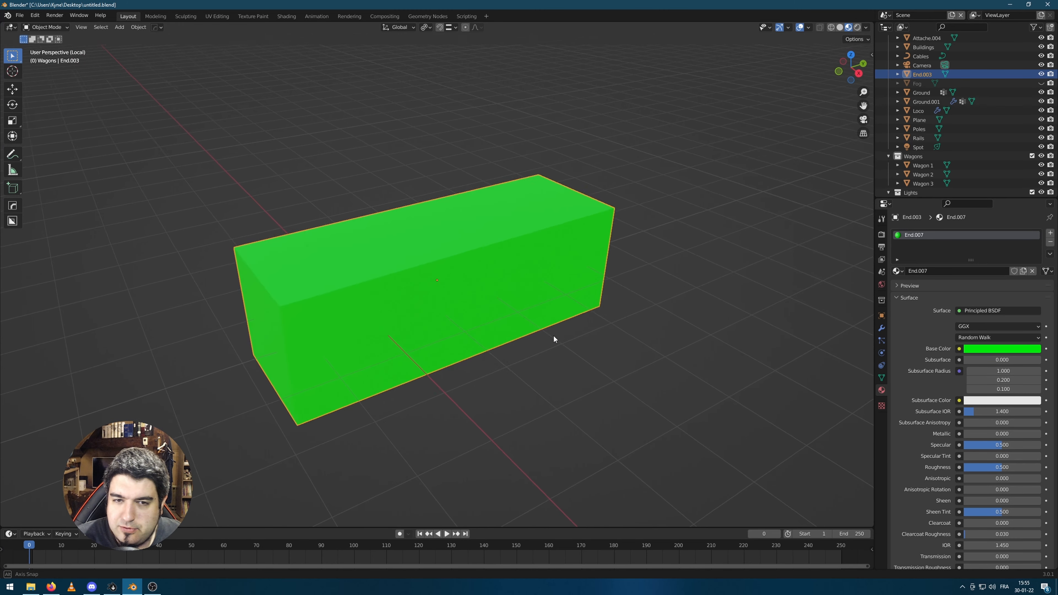
# Replace the end wagon's green material with the existing Wagon material
pyautogui.click(899, 271)
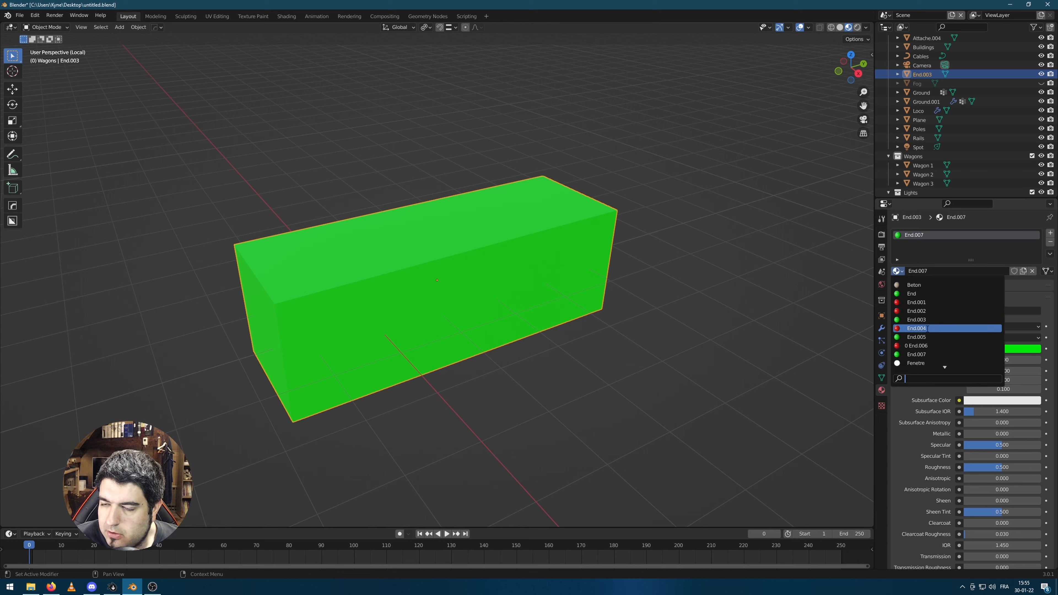
pyautogui.scroll(-10, 930, 333)
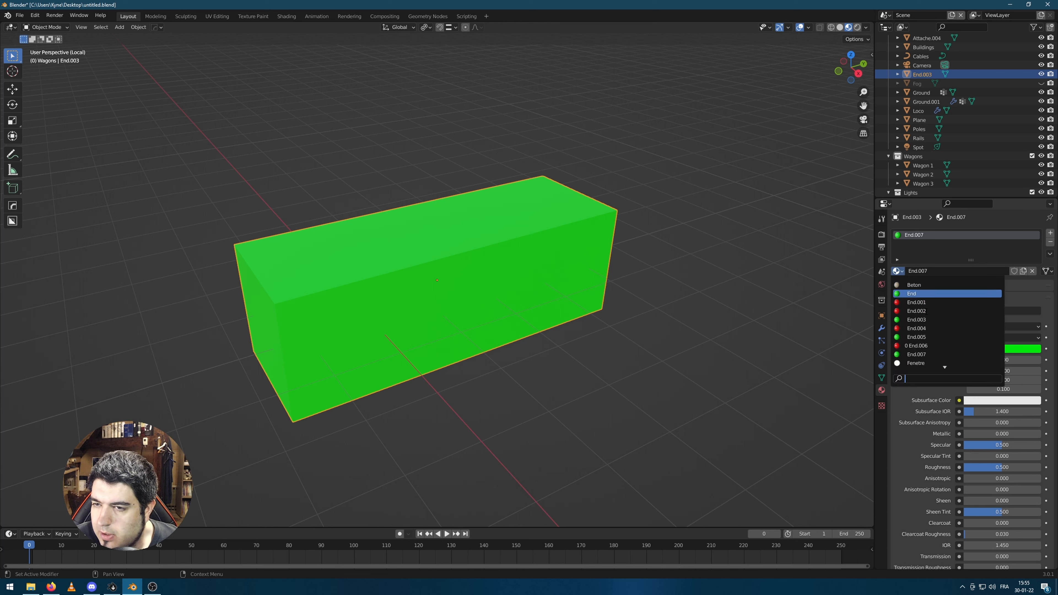
pyautogui.scroll(-8, 933, 334)
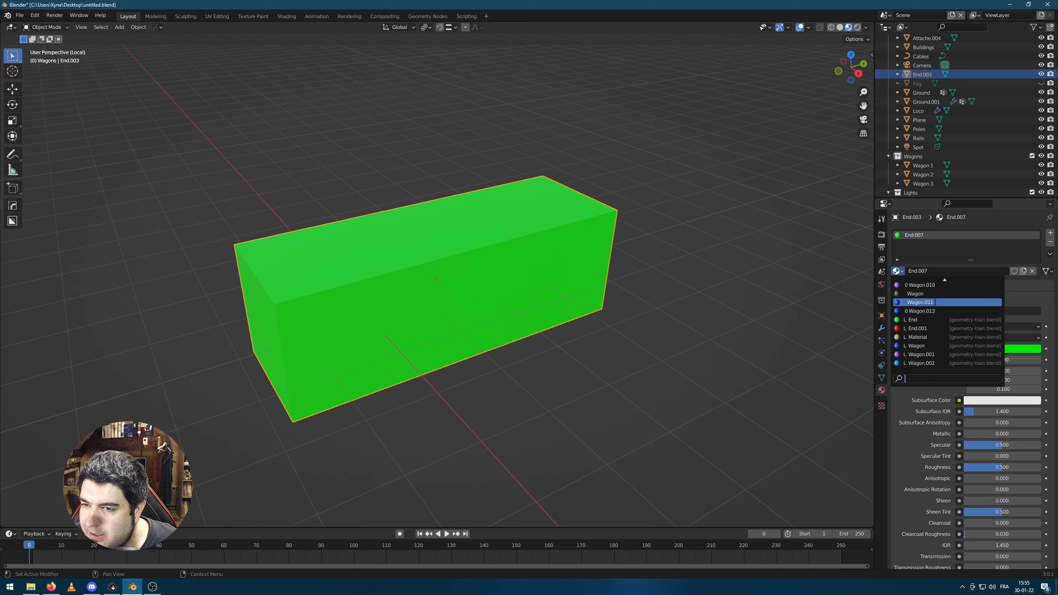
pyautogui.click(944, 294)
pyautogui.scroll(-2, 633, 322)
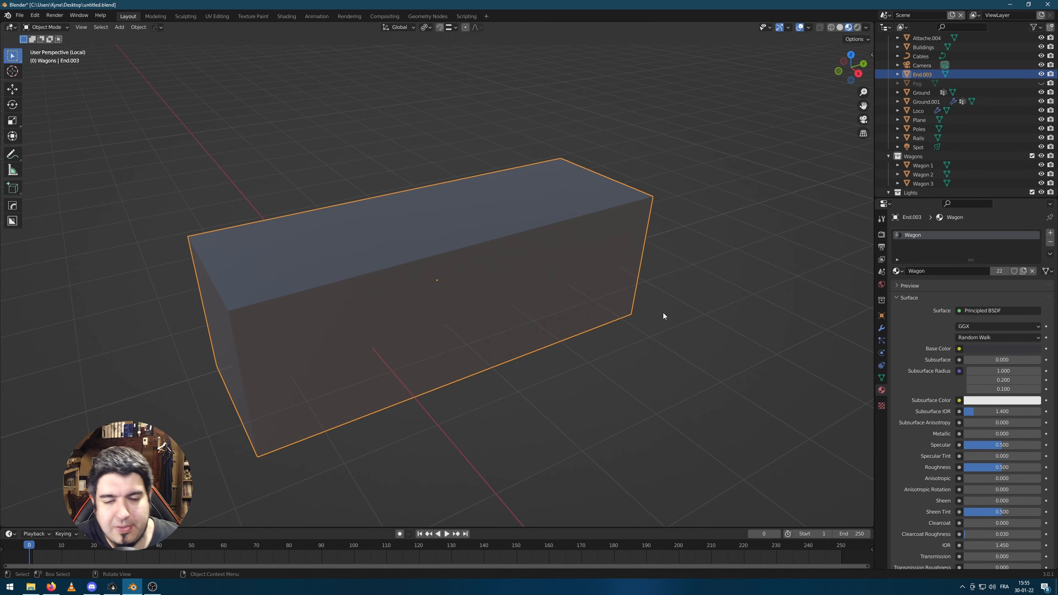
# Add a loop cut about a third of the length from one end and extrude the smaller top face upward about 0.6 m
pyautogui.moveTo(663, 316); pyautogui.dragTo(548, 232, button='middle')
pyautogui.press('Tab')
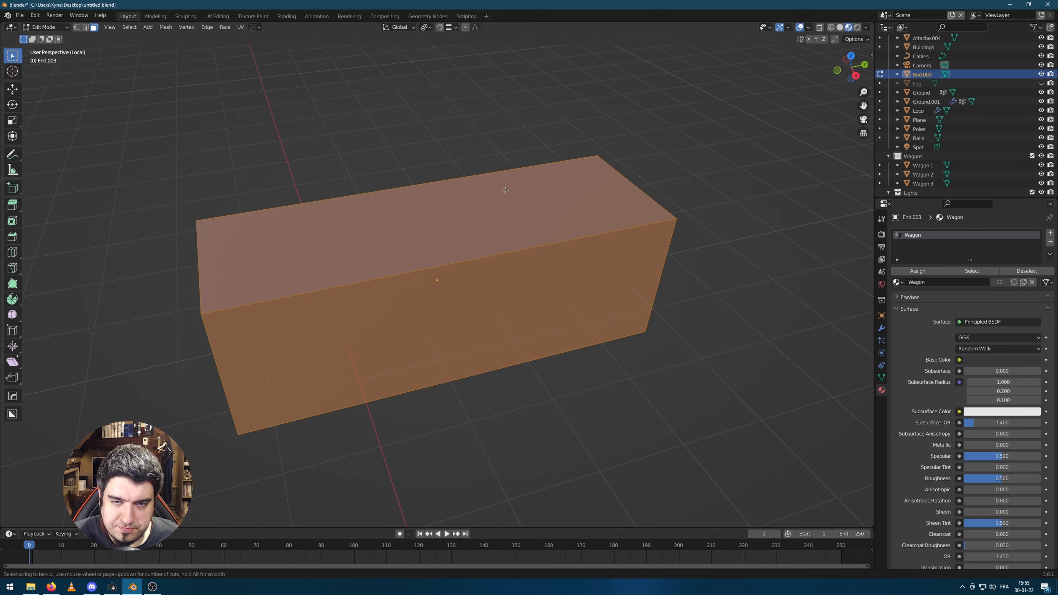
pyautogui.click(497, 179)
pyautogui.click(573, 178)
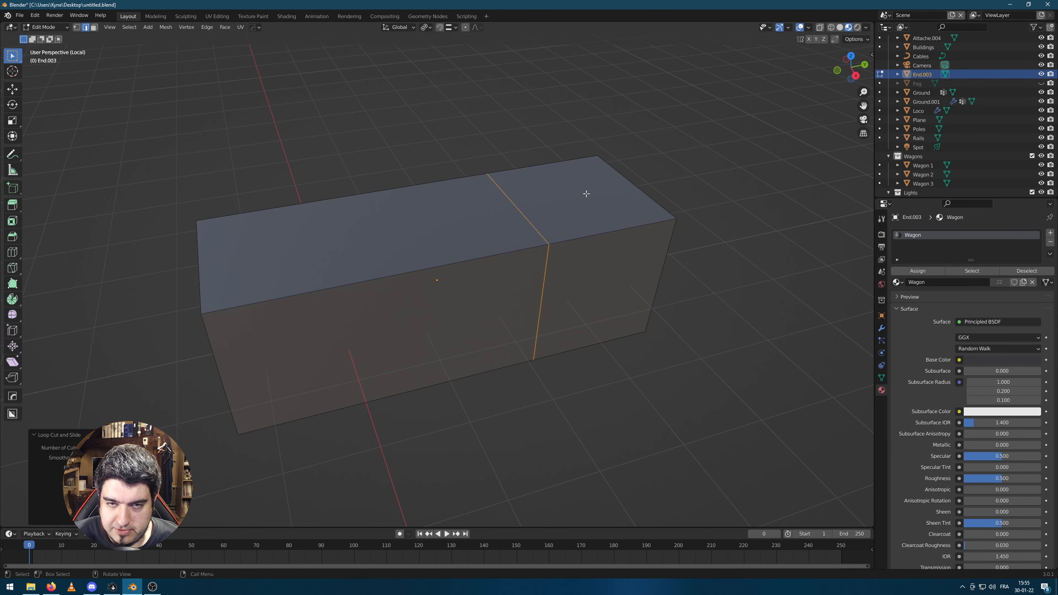
pyautogui.moveTo(586, 194); pyautogui.dragTo(516, 267, button='middle')
pyautogui.press('e')
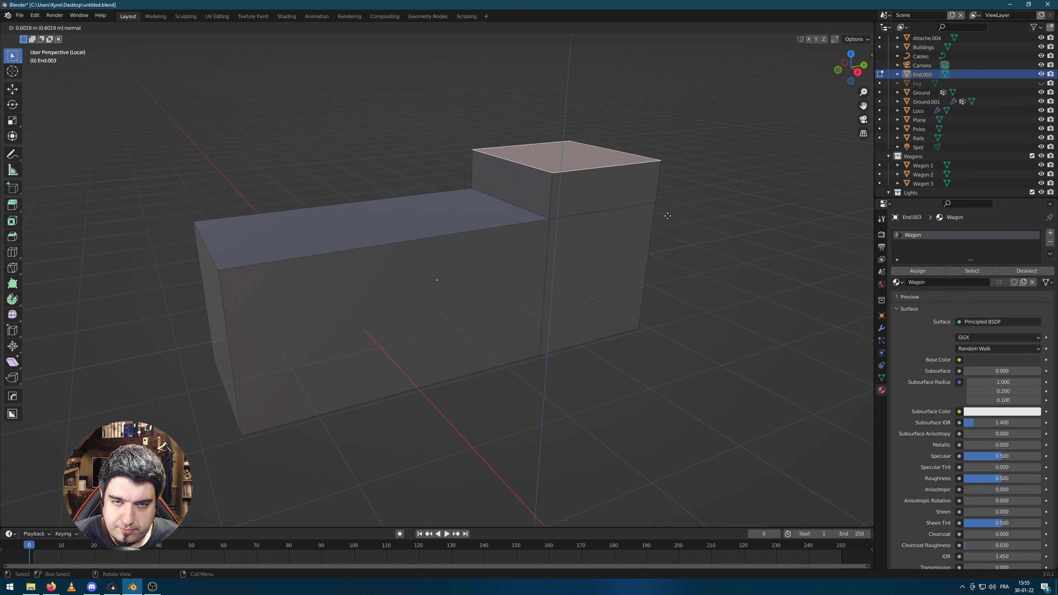
pyautogui.click(660, 222)
# Try to bevel the long top edges of both the raised section and the lower section together
pyautogui.press('2')
pyautogui.click(588, 186)
pyautogui.moveTo(587, 186); pyautogui.dragTo(626, 182, button='middle')
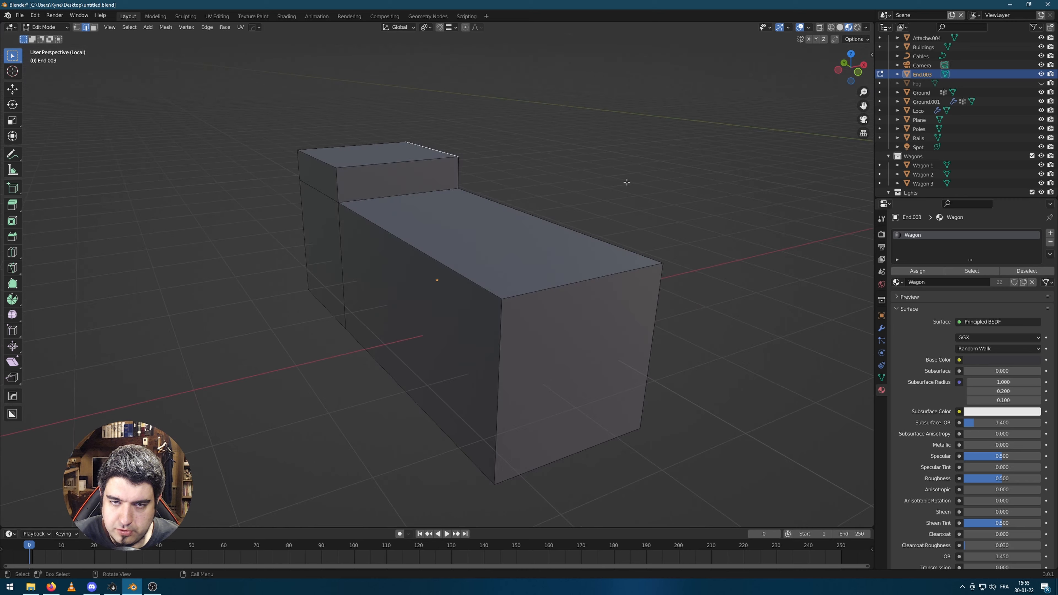
pyautogui.moveTo(726, 192); pyautogui.dragTo(495, 235, button='middle')
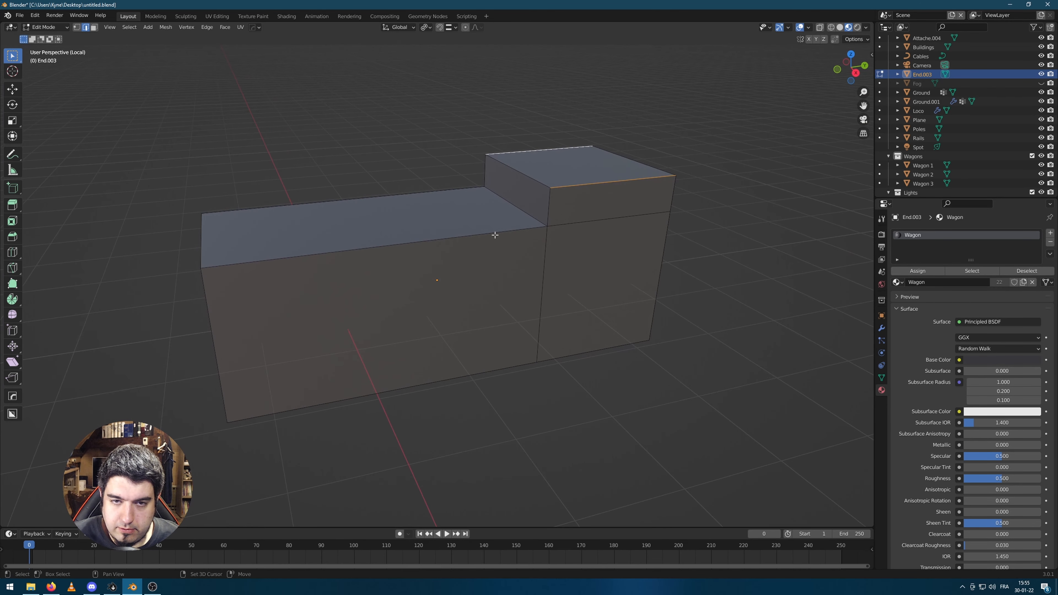
pyautogui.keyDown('shift'); pyautogui.click(387, 199); pyautogui.keyUp('shift')
pyautogui.hotkey('ctrl', 'b')
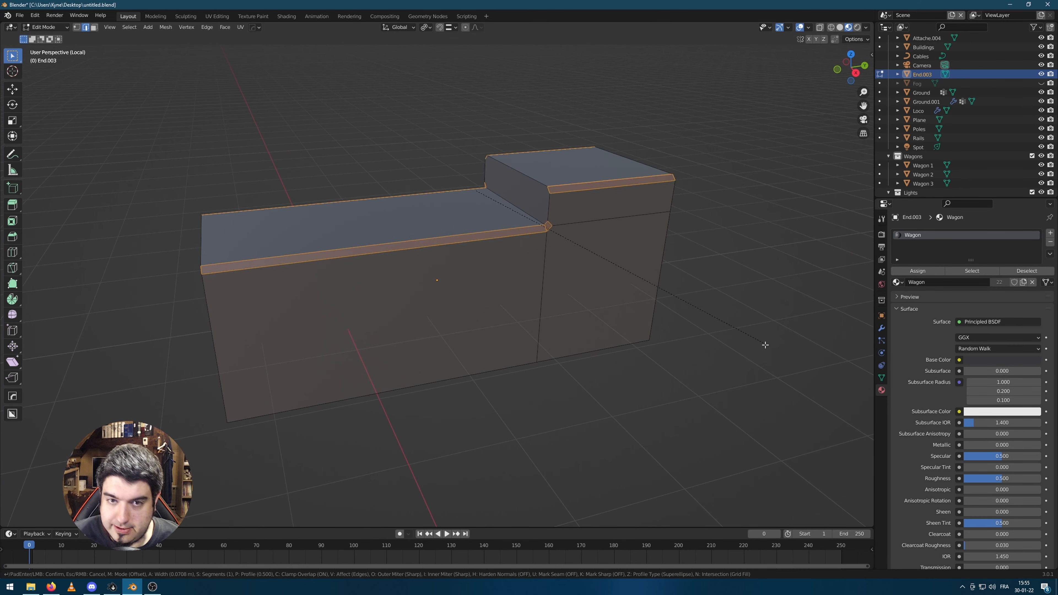
pyautogui.scroll(3, 752, 361)
pyautogui.click(751, 362)
pyautogui.hotkey('ctrl', 'z')
pyautogui.hotkey('ctrl', 'z')
pyautogui.hotkey('ctrl', 'z')
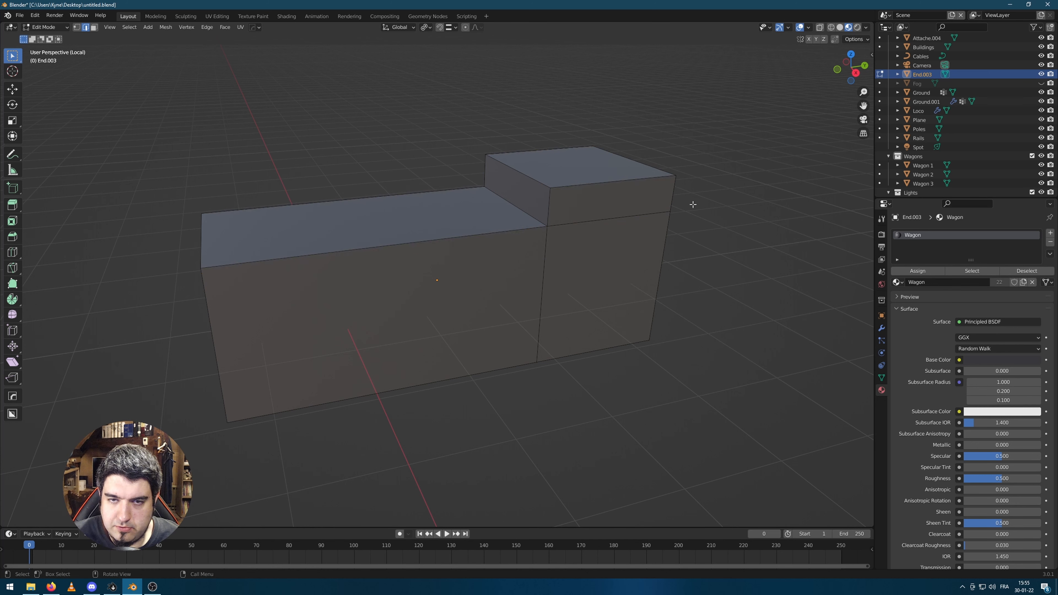
# Bevel the raised section's two long top edges with 4 segments and clear the selection
pyautogui.hotkey('ctrl', 'b')
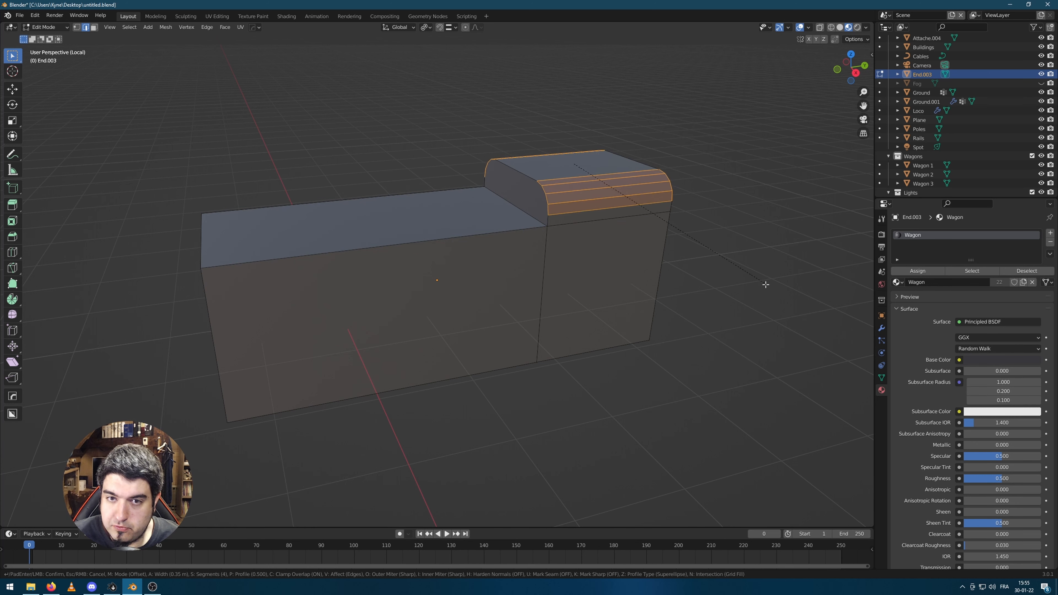
pyautogui.click(772, 308)
pyautogui.hotkey('alt', 'a')
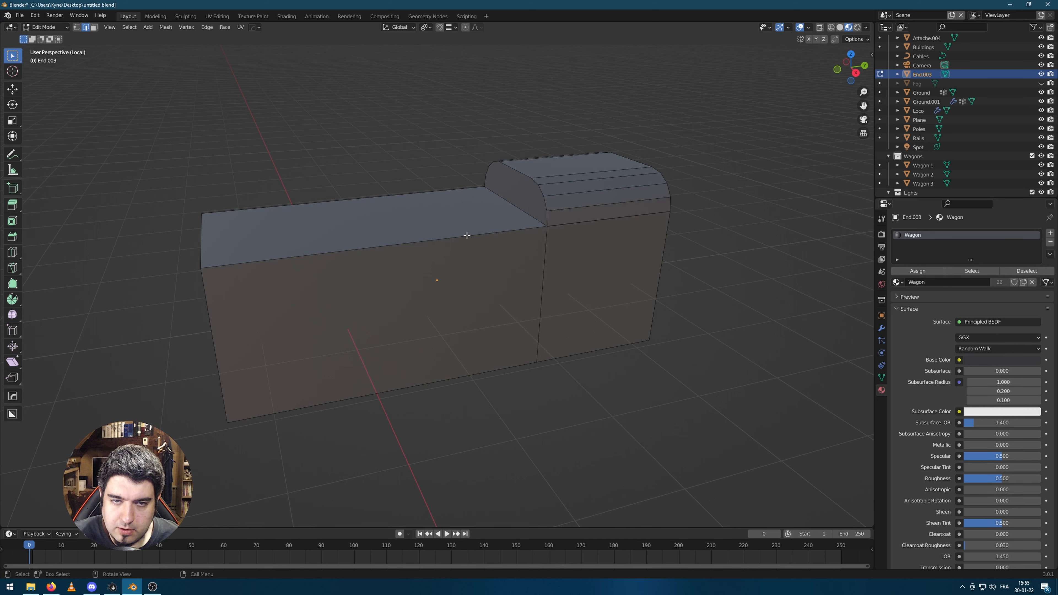
# Try to bevel the lower section's two long top edges with 4 segments, directly up to the raised section
pyautogui.keyDown('shift'); pyautogui.click(408, 200); pyautogui.keyUp('shift')
pyautogui.hotkey('ctrl', 'b')
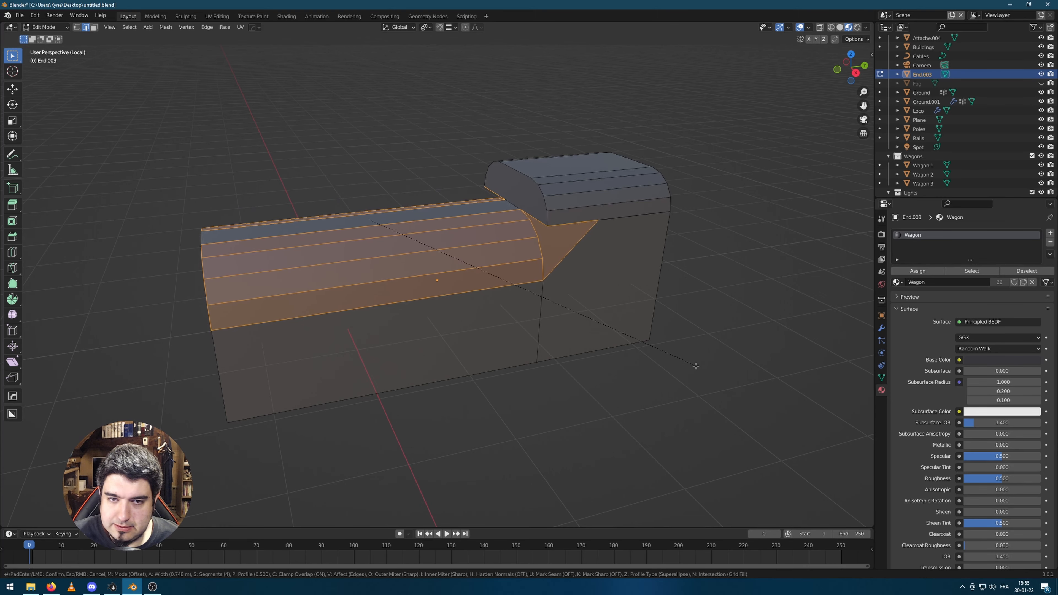
pyautogui.click(692, 366)
pyautogui.press('Tab')
pyautogui.moveTo(804, 399); pyautogui.dragTo(486, 188, button='middle')
pyautogui.press('Tab')
pyautogui.hotkey('ctrl', 'z')
# Add a supporting loop cut across the lower section close to the raised section, and deselect it
pyautogui.hotkey('ctrl', 'r')
pyautogui.click(485, 188)
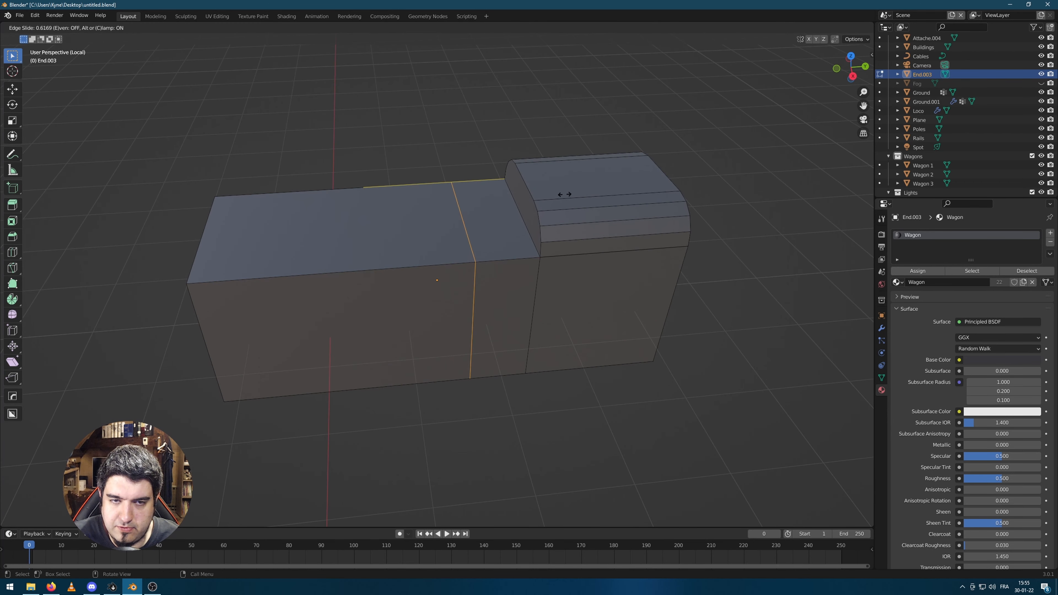
pyautogui.click(604, 196)
pyautogui.hotkey('alt', 'a')
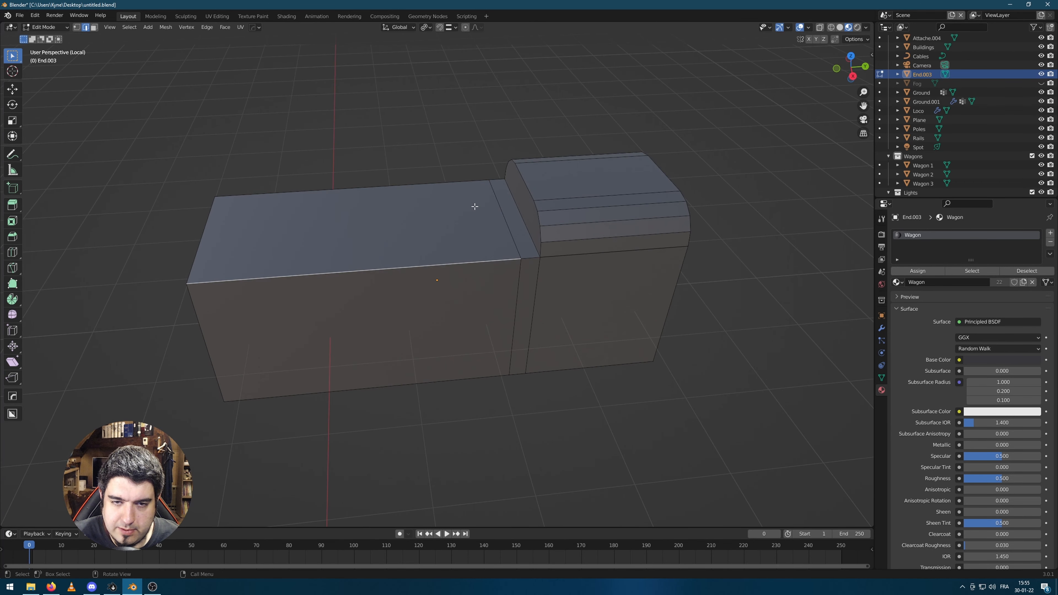
# Bevel the lower section's two long top edges about 0.6 m with 4 segments and return to Object Mode
pyautogui.click(468, 180)
pyautogui.moveTo(468, 180); pyautogui.dragTo(619, 304, button='middle')
pyautogui.hotkey('ctrl', 'b')
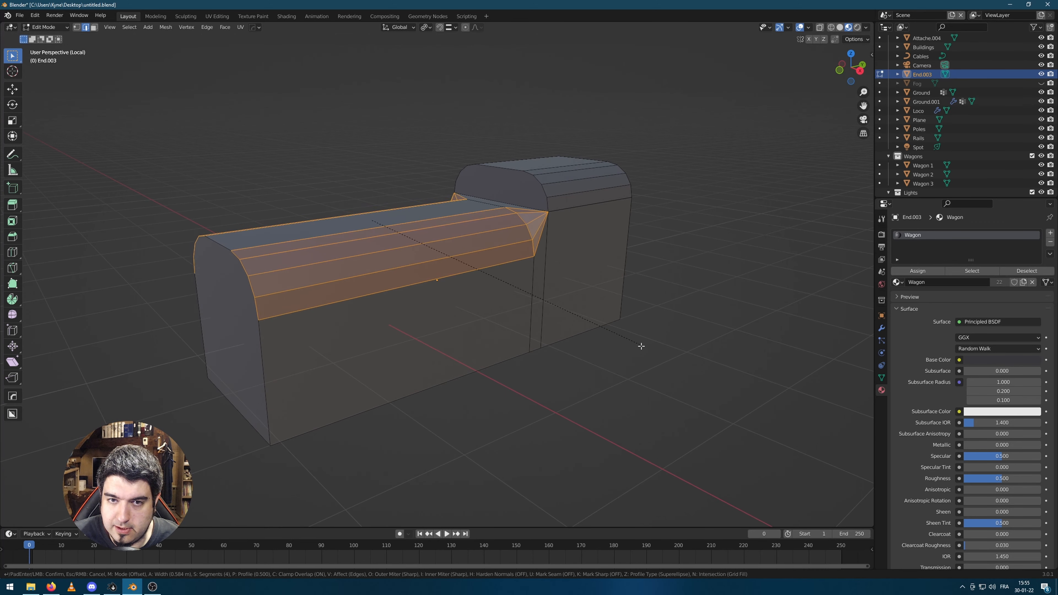
pyautogui.click(643, 358)
pyautogui.press('Tab')
pyautogui.rightClick(666, 369)
pyautogui.click(702, 331)
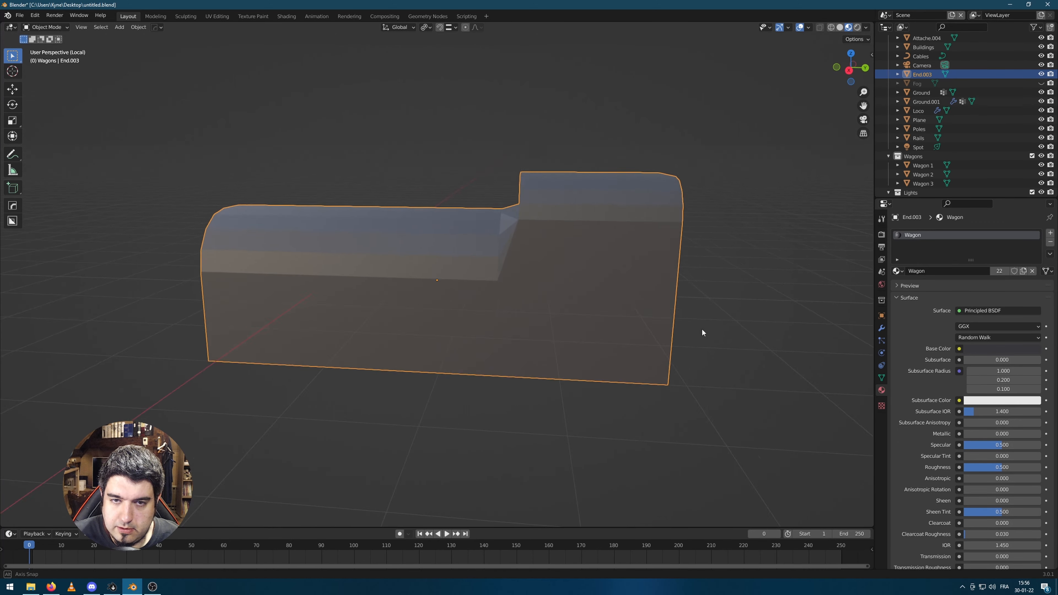
# Try to bevel the slanted corner edge where the lower rounded roof meets the raised section
pyautogui.moveTo(748, 336); pyautogui.dragTo(763, 335, button='middle')
pyautogui.scroll(2, 590, 274)
pyautogui.press('Tab')
pyautogui.click(585, 241)
pyautogui.hotkey('ctrl', 'b')
pyautogui.click(751, 361)
pyautogui.press('Tab')
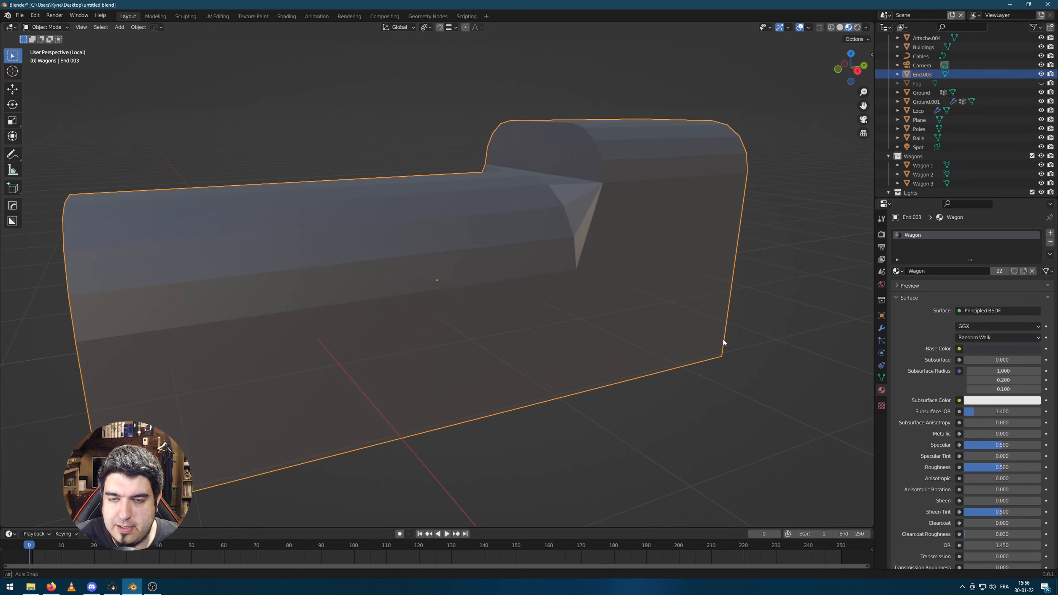
# Try to inset the raised section's vertical face above the lower roof
pyautogui.scroll(-4, 725, 342)
pyautogui.moveTo(563, 338); pyautogui.dragTo(576, 350, button='middle')
pyautogui.scroll(4, 517, 312)
pyautogui.moveTo(517, 311); pyautogui.dragTo(561, 295, button='middle')
pyautogui.scroll(2, 572, 255)
pyautogui.press('Tab')
pyautogui.moveTo(605, 201); pyautogui.dragTo(653, 152, button='middle')
pyautogui.press('3')
pyautogui.press('i')
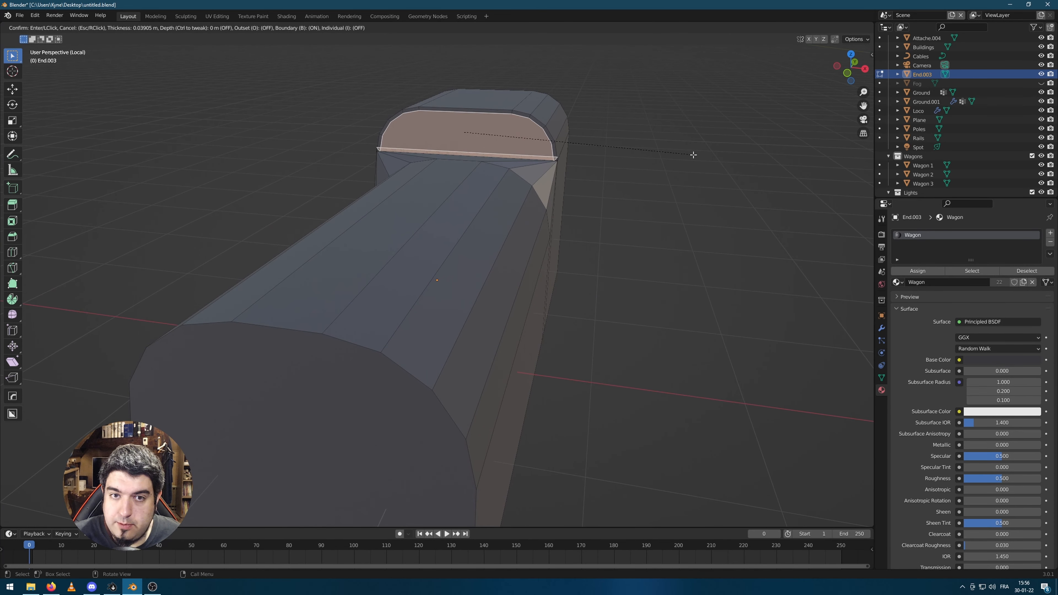
pyautogui.rightClick(641, 177)
pyautogui.click(631, 184)
# Examine the raised section's vertical face and its lower corner vertex for faulty geometry
pyautogui.keyDown('shift'); pyautogui.moveTo(591, 183); pyautogui.dragTo(597, 300, button='middle'); pyautogui.keyUp('shift')
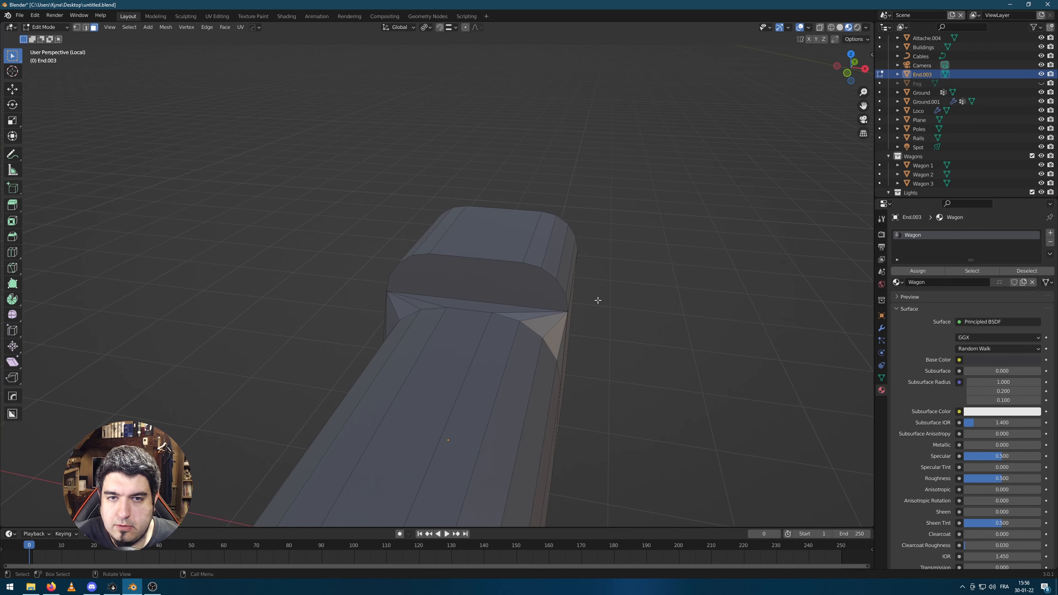
pyautogui.scroll(3, 597, 300)
pyautogui.click(581, 305)
pyautogui.moveTo(558, 335); pyautogui.dragTo(708, 304, button='middle')
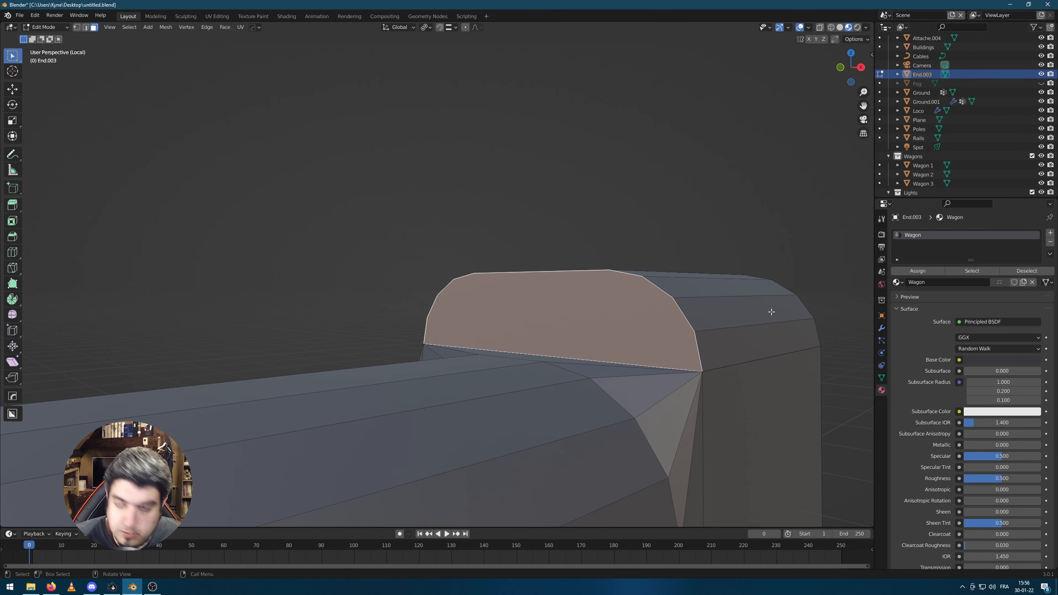
pyautogui.moveTo(693, 346)
pyautogui.mouseDown(button='middle')
pyautogui.moveTo(701, 323)
pyautogui.moveTo(691, 355)
pyautogui.moveTo(713, 338)
pyautogui.moveTo(699, 354)
pyautogui.moveTo(682, 337)
pyautogui.mouseUp(button='middle')
pyautogui.press('1')
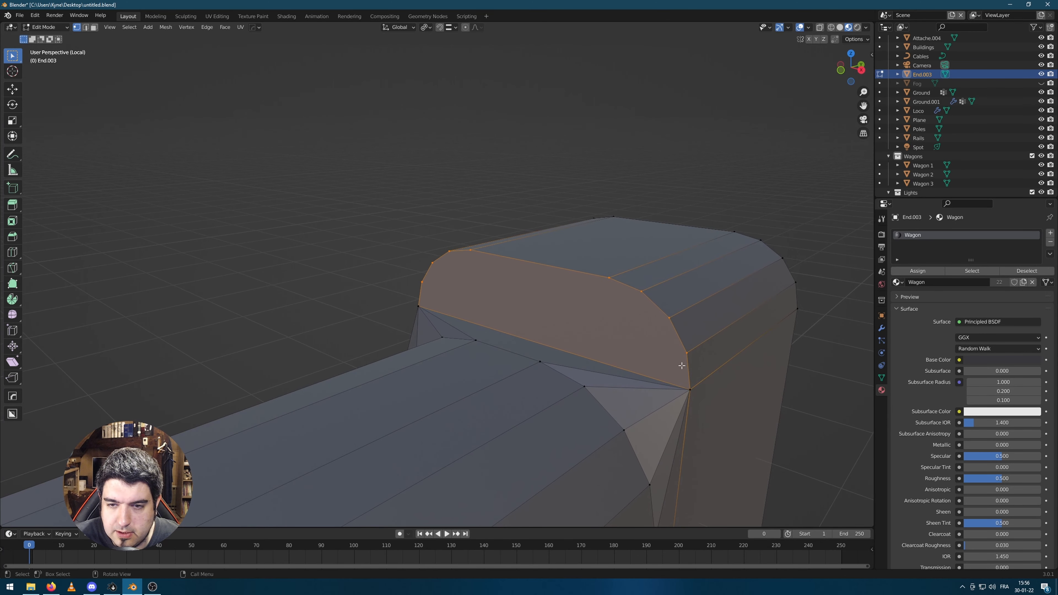
pyautogui.scroll(2, 708, 390)
pyautogui.moveTo(708, 390)
pyautogui.mouseDown(button='middle')
pyautogui.moveTo(699, 394)
pyautogui.moveTo(716, 391)
pyautogui.mouseUp(button='middle')
pyautogui.click(699, 394)
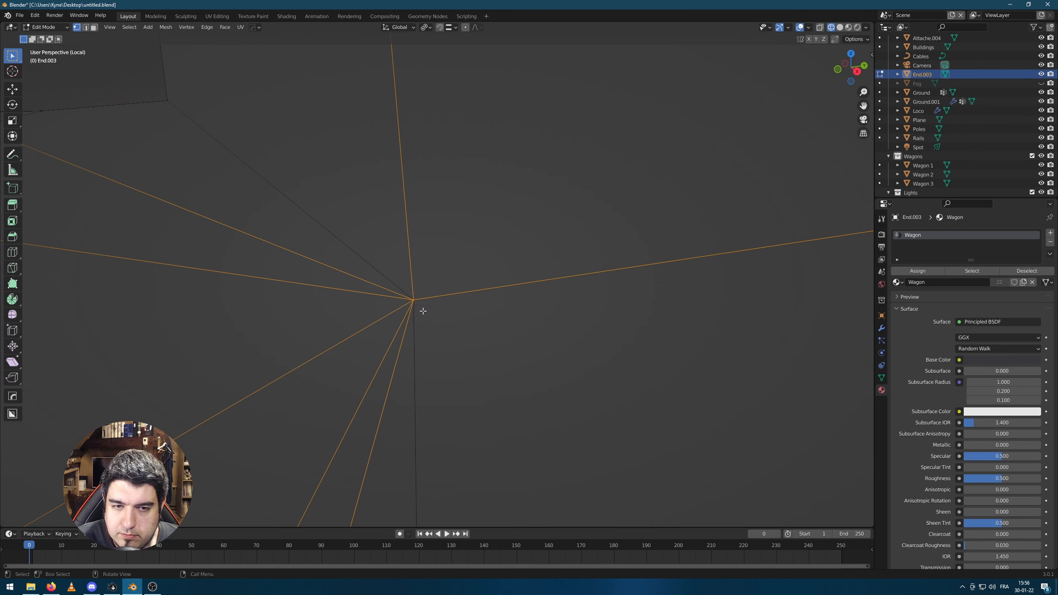
# Clear the selection and turn on X-ray to see through the wireframe around the junction corner
pyautogui.scroll(1, 434, 319)
pyautogui.hotkey('alt', 'a')
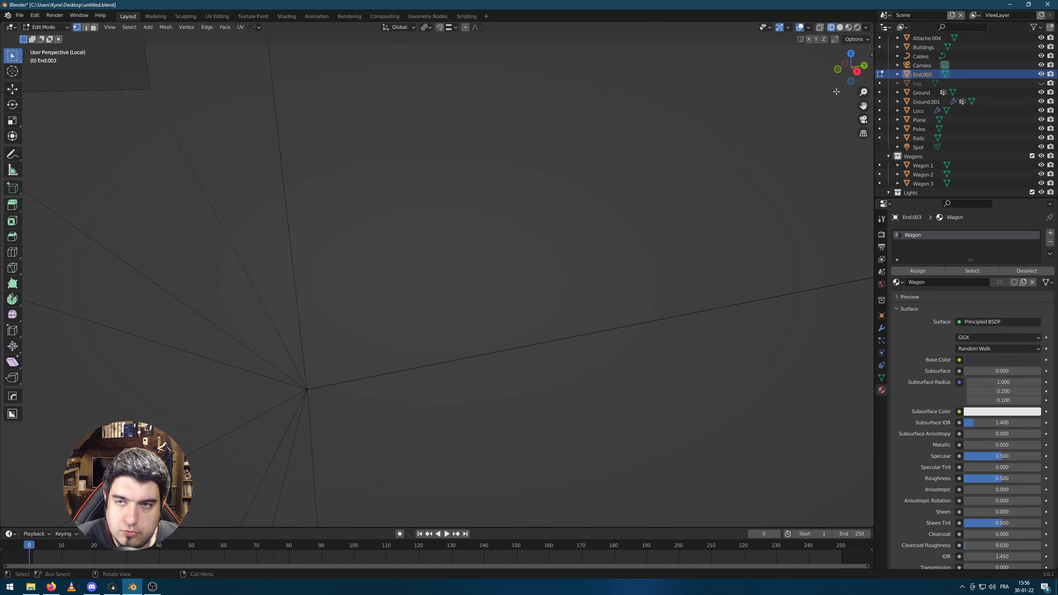
pyautogui.click(819, 28)
pyautogui.keyDown('shift'); pyautogui.moveTo(436, 289); pyautogui.dragTo(470, 278, button='middle'); pyautogui.keyUp('shift')
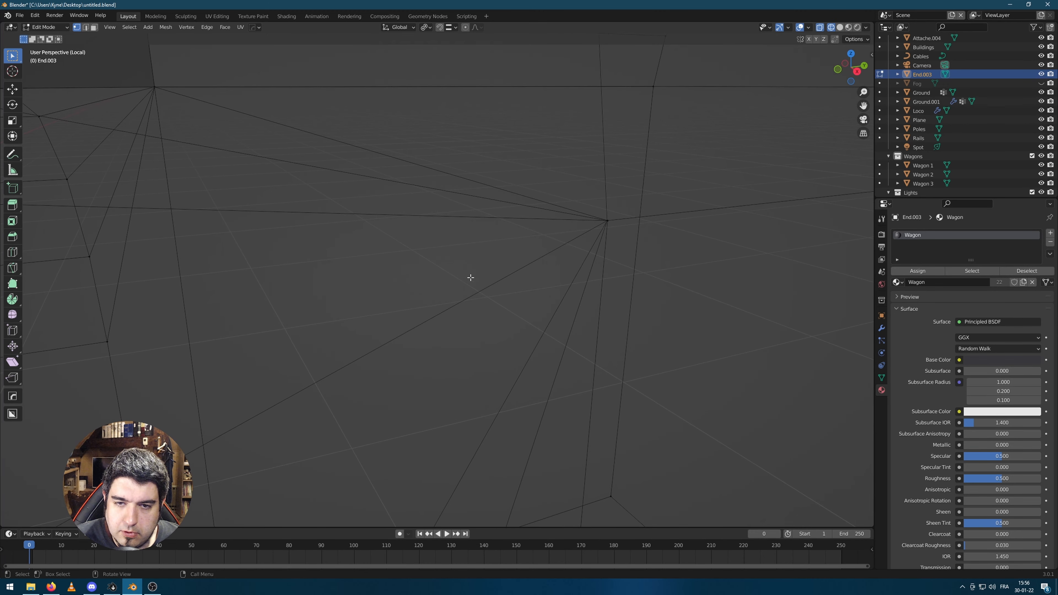
# Test the junction's corner vertex by moving it away, and undo the move
pyautogui.click(609, 221)
pyautogui.press('g')
pyautogui.click(665, 194)
pyautogui.hotkey('ctrl', 'z')
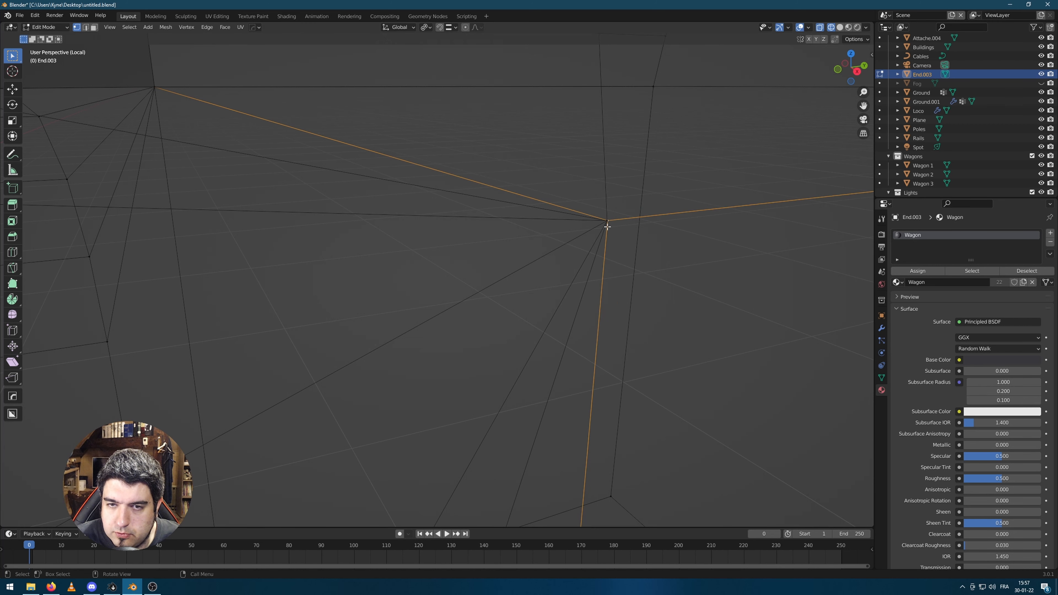
# Select the overlapping vertices at the junction's corner and merge them into one
pyautogui.moveTo(600, 229); pyautogui.dragTo(627, 219)
pyautogui.press('KP_Decimal')
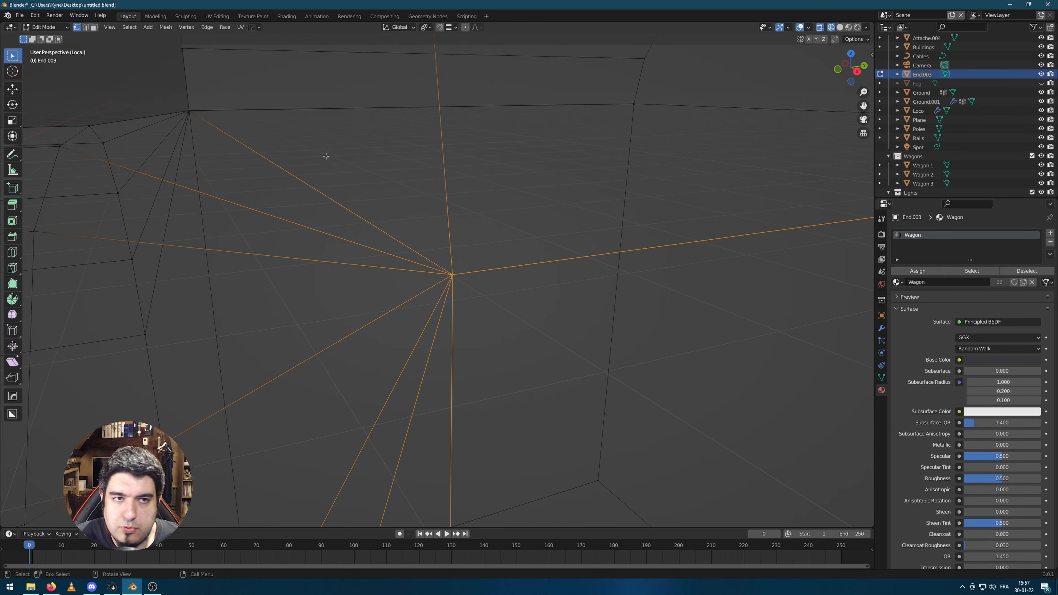
pyautogui.click(166, 27)
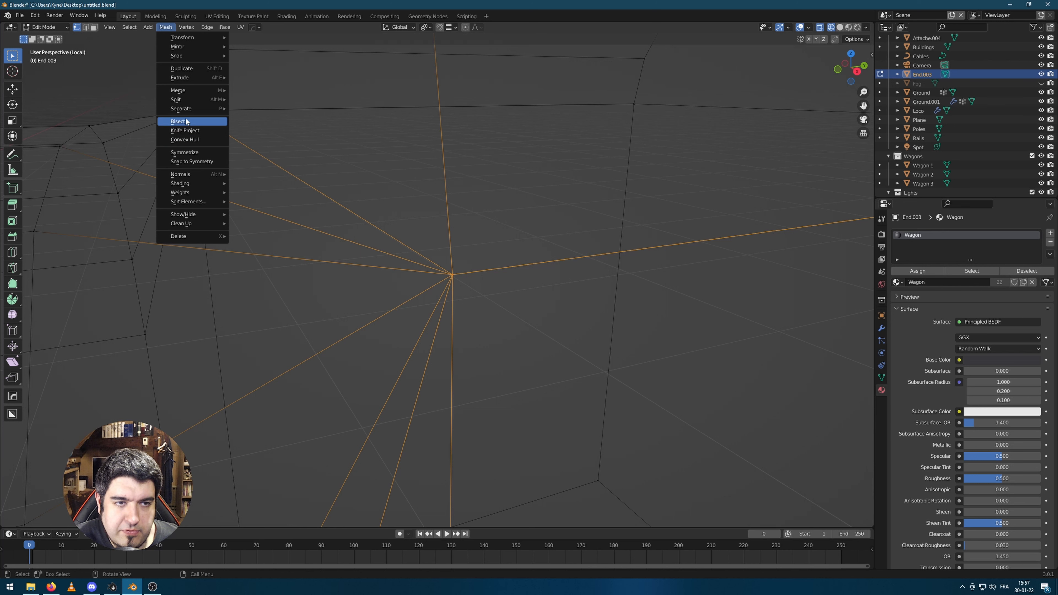
pyautogui.moveTo(187, 91)
pyautogui.click(267, 90)
pyautogui.scroll(1, 506, 256)
pyautogui.press('Tab')
pyautogui.click(468, 264)
pyautogui.press('Tab')
pyautogui.scroll(1, 462, 275)
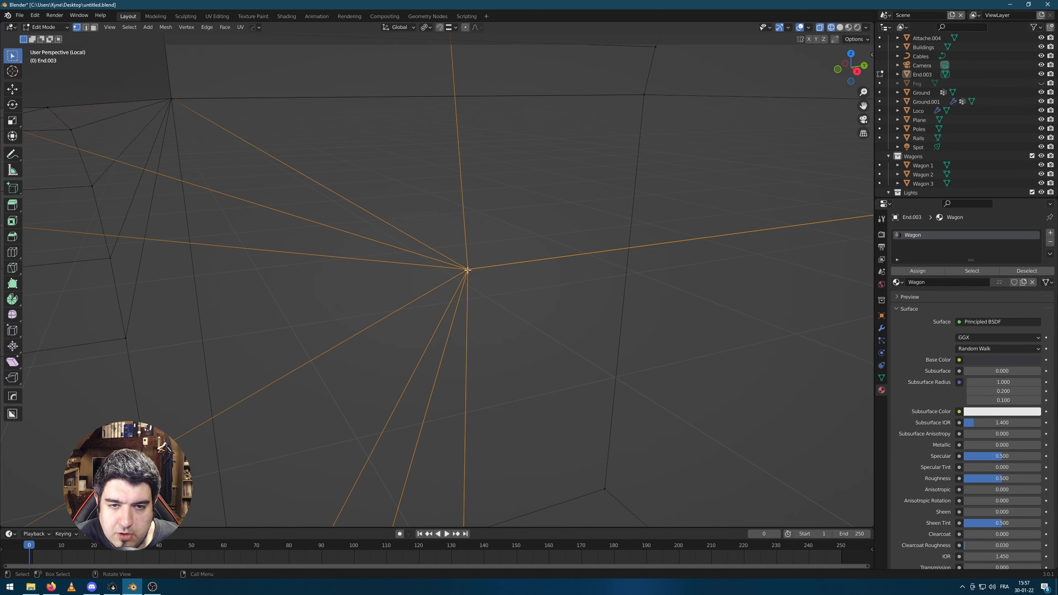
# Test the merged junction corner vertex with a trial move and cancel the move
pyautogui.click(486, 249)
pyautogui.click(469, 268)
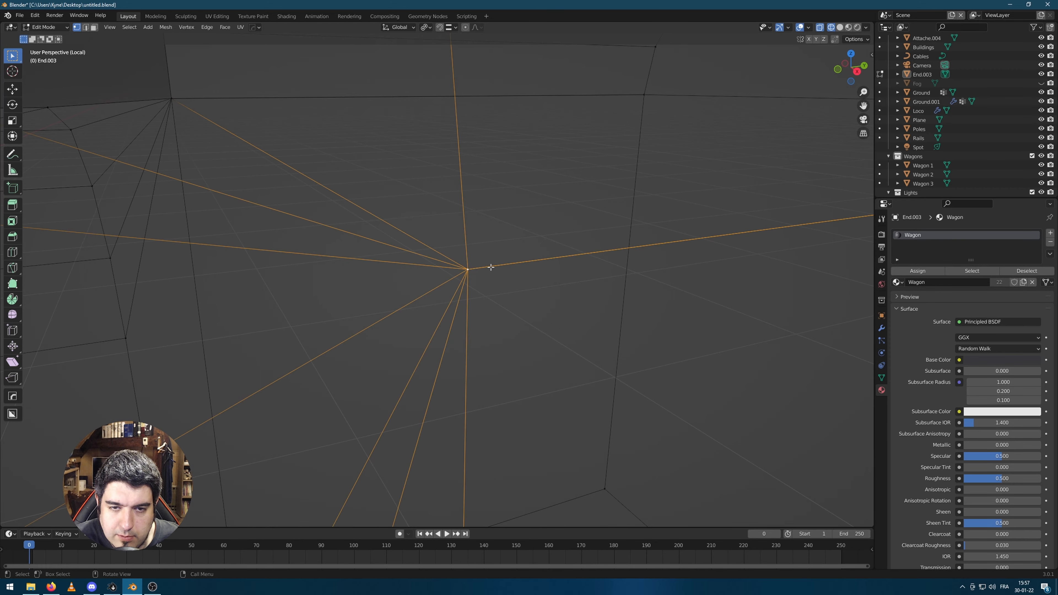
pyautogui.press('g')
pyautogui.rightClick(544, 279)
pyautogui.scroll(-4, 544, 279)
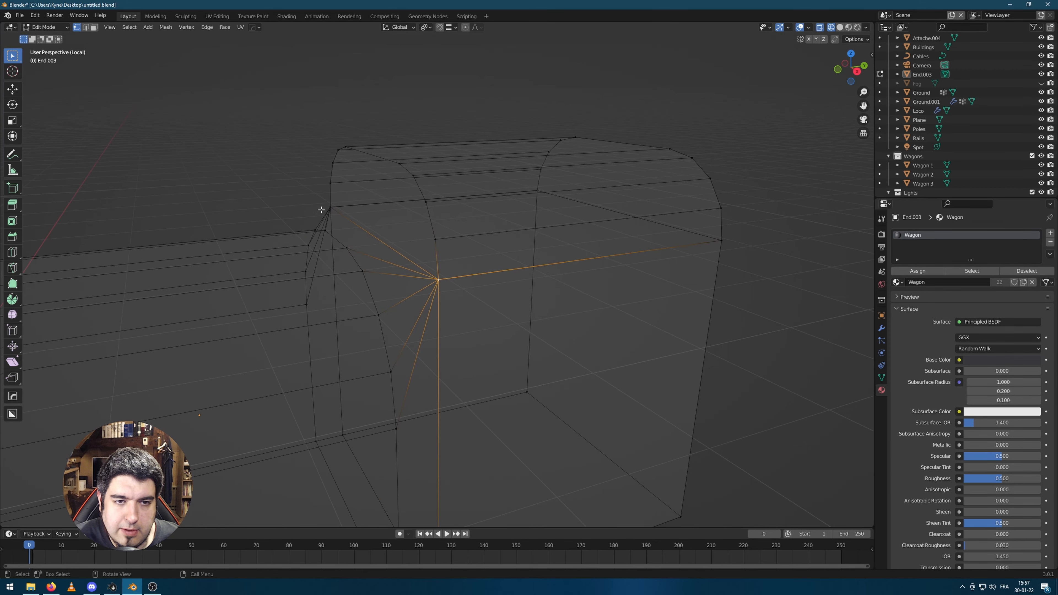
# Select the overlapping vertices at the junction's opposite corner and merge them into one
pyautogui.moveTo(324, 209); pyautogui.dragTo(247, 310, button='middle')
pyautogui.scroll(6, 402, 305)
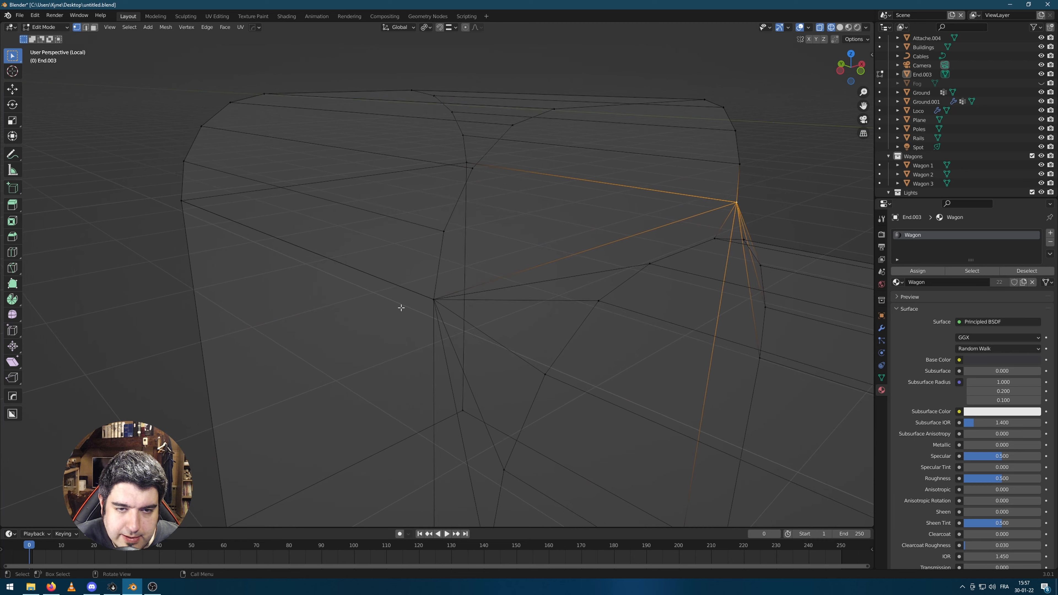
pyautogui.keyDown('shift'); pyautogui.moveTo(433, 351); pyautogui.dragTo(434, 304, button='middle'); pyautogui.keyUp('shift')
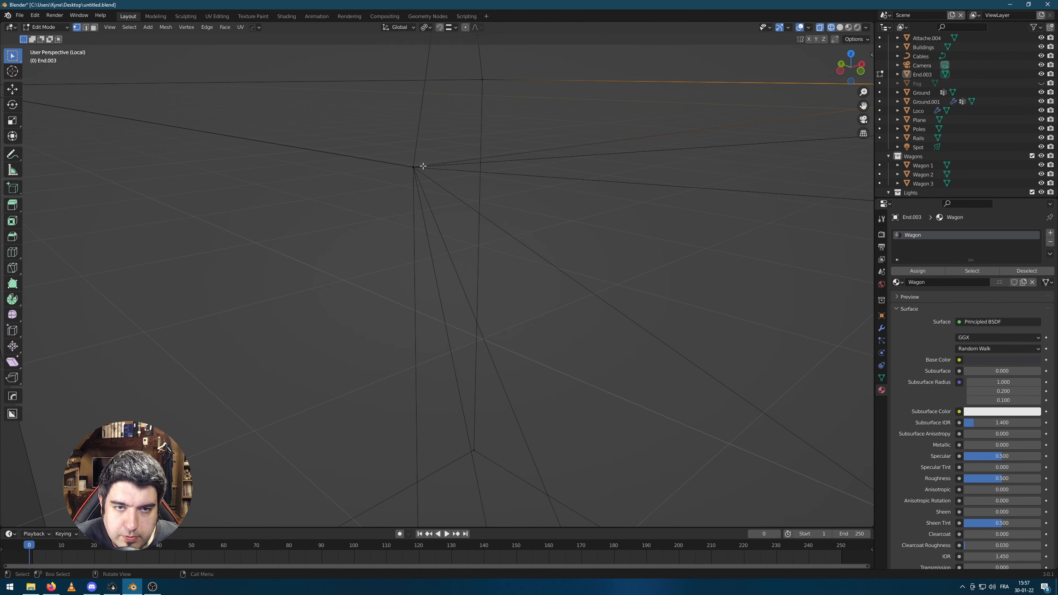
pyautogui.click(424, 166)
pyautogui.click(392, 144)
pyautogui.moveTo(364, 119); pyautogui.dragTo(479, 255)
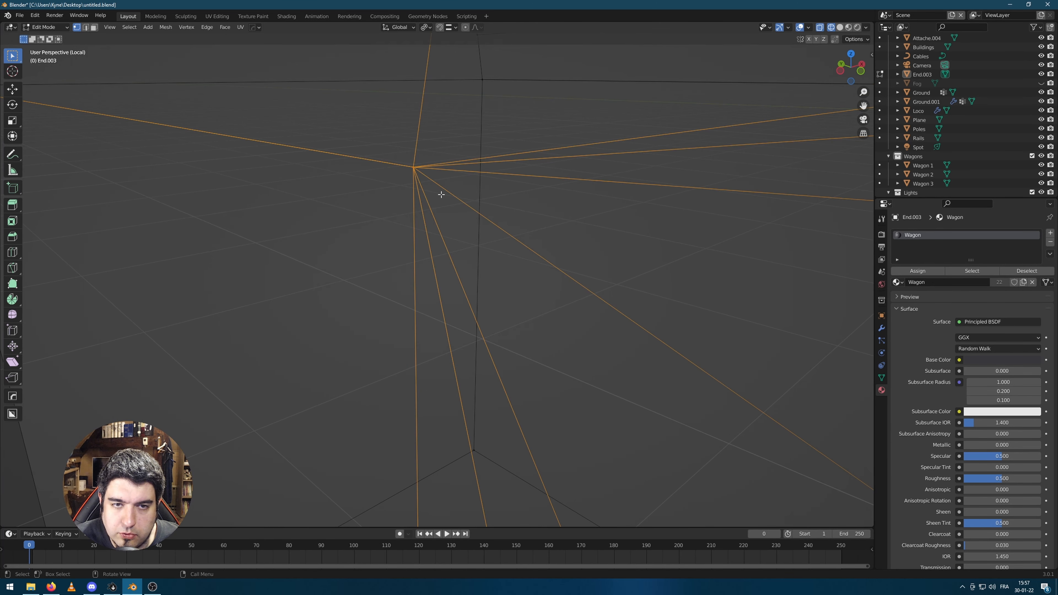
pyautogui.moveTo(441, 195); pyautogui.dragTo(437, 201, button='middle')
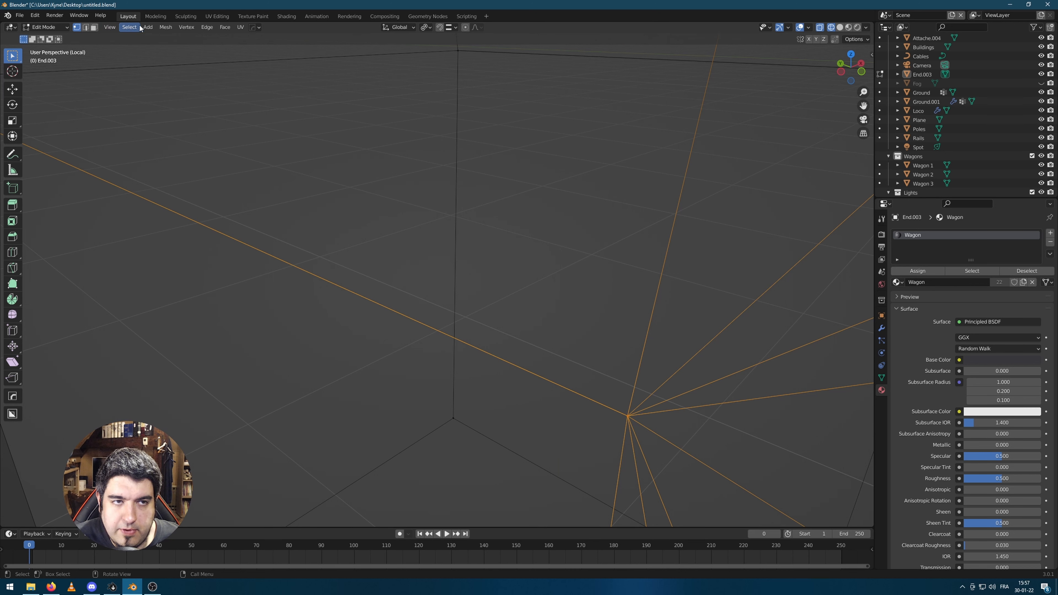
pyautogui.click(161, 28)
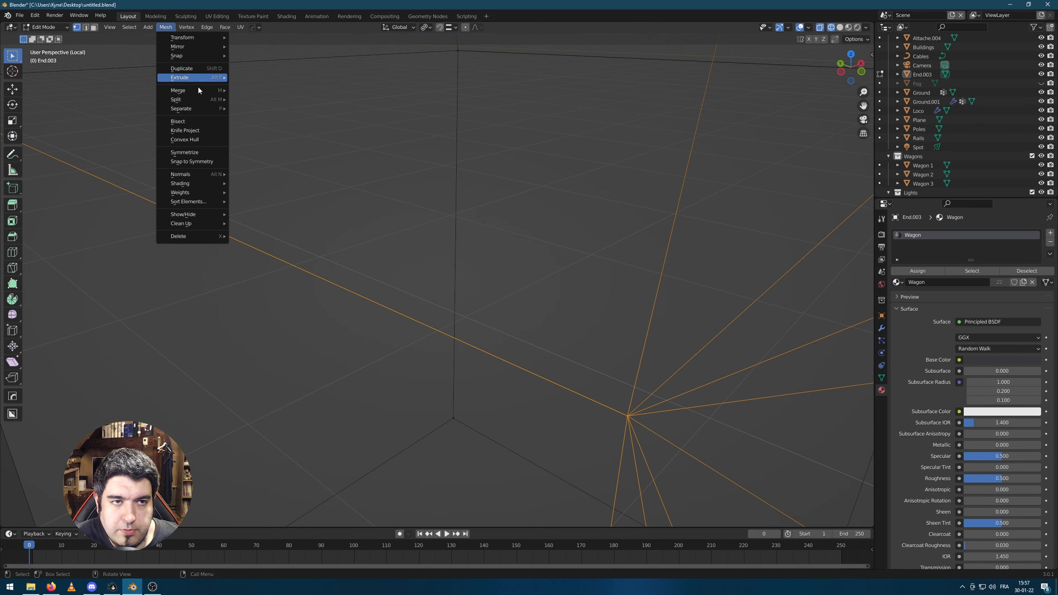
pyautogui.moveTo(199, 90)
pyautogui.click(257, 90)
pyautogui.scroll(-5, 498, 208)
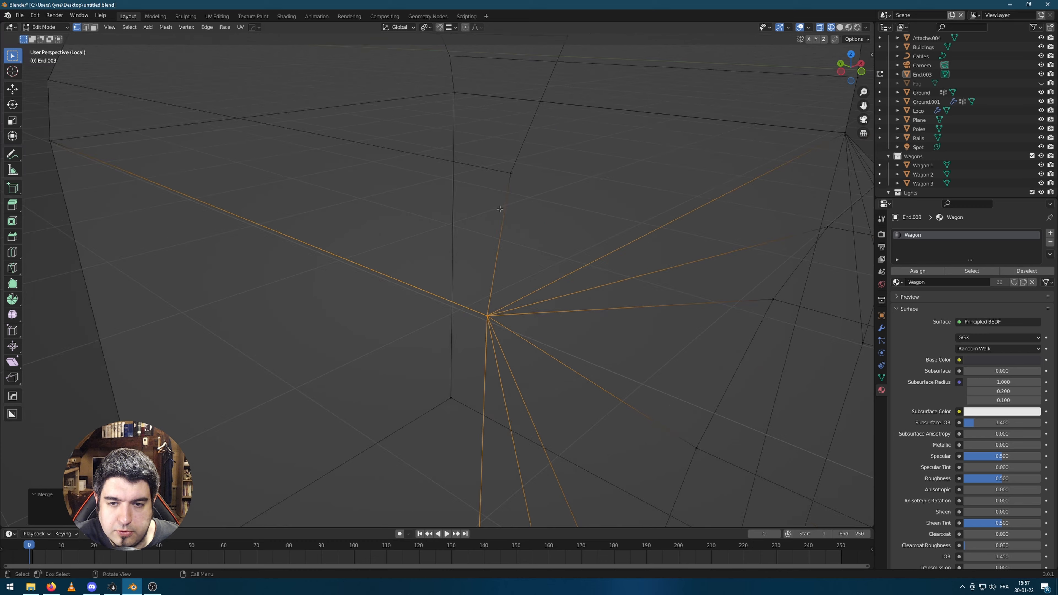
# Switch to solid shading and inset the raised section's vertical face by about 0.04 m
pyautogui.press('Tab')
pyautogui.moveTo(539, 219); pyautogui.dragTo(896, 3, button='middle')
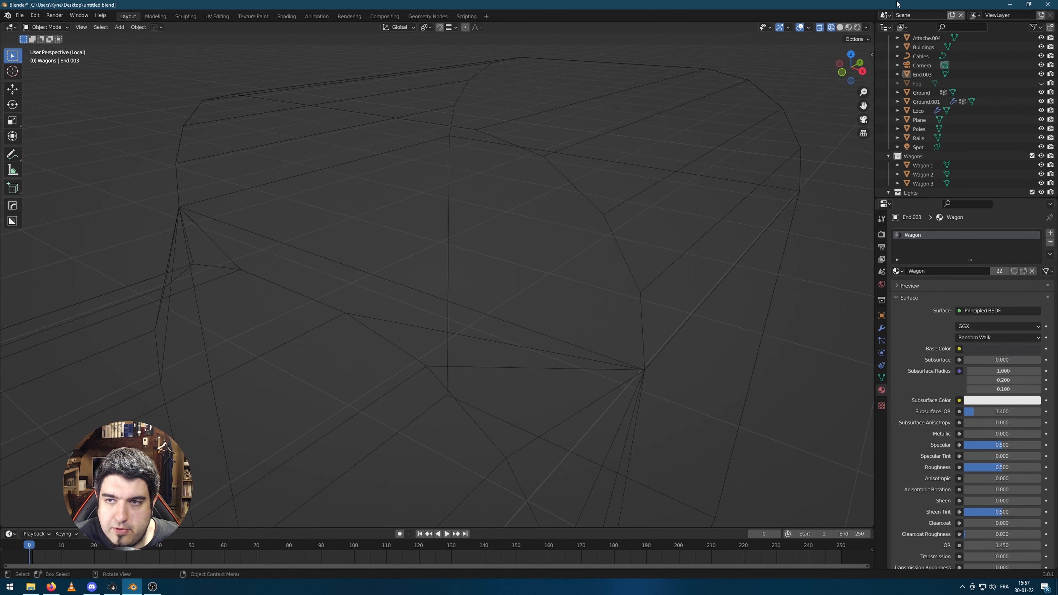
pyautogui.click(839, 28)
pyautogui.moveTo(677, 225); pyautogui.dragTo(614, 250, button='middle')
pyautogui.press('Tab')
pyautogui.press('3')
pyautogui.click(472, 253)
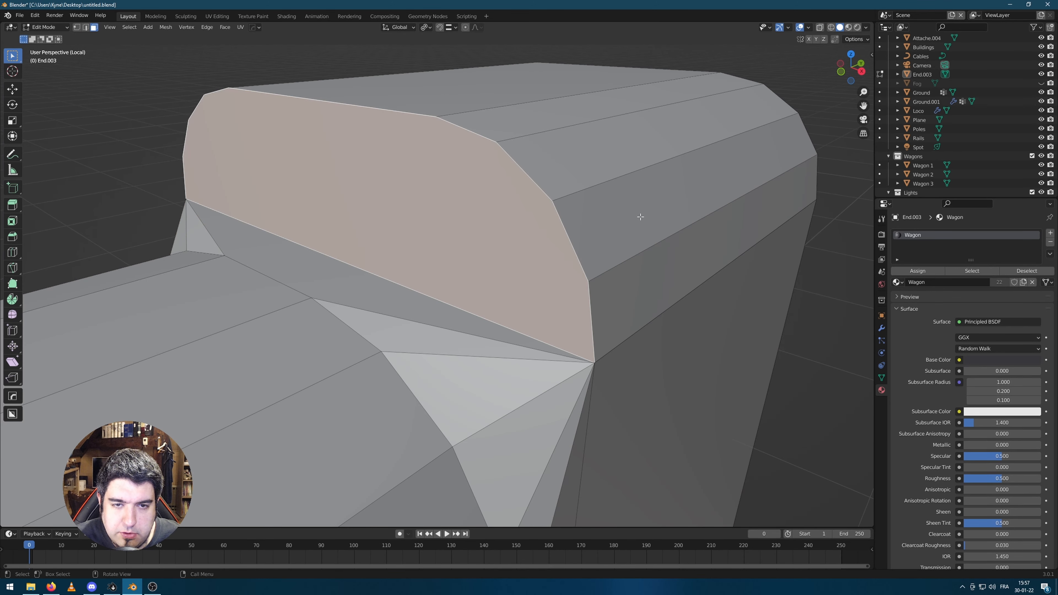
pyautogui.press('i')
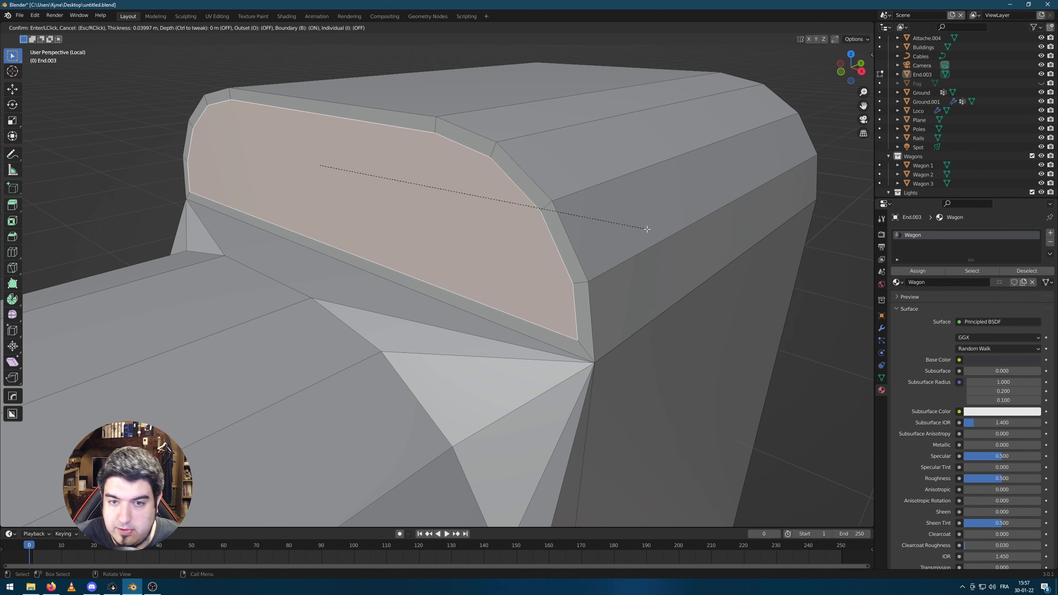
pyautogui.click(646, 228)
# Extrude the inset face slightly into the raised section and scale it down a little
pyautogui.press('e')
pyautogui.click(557, 232)
pyautogui.press('s')
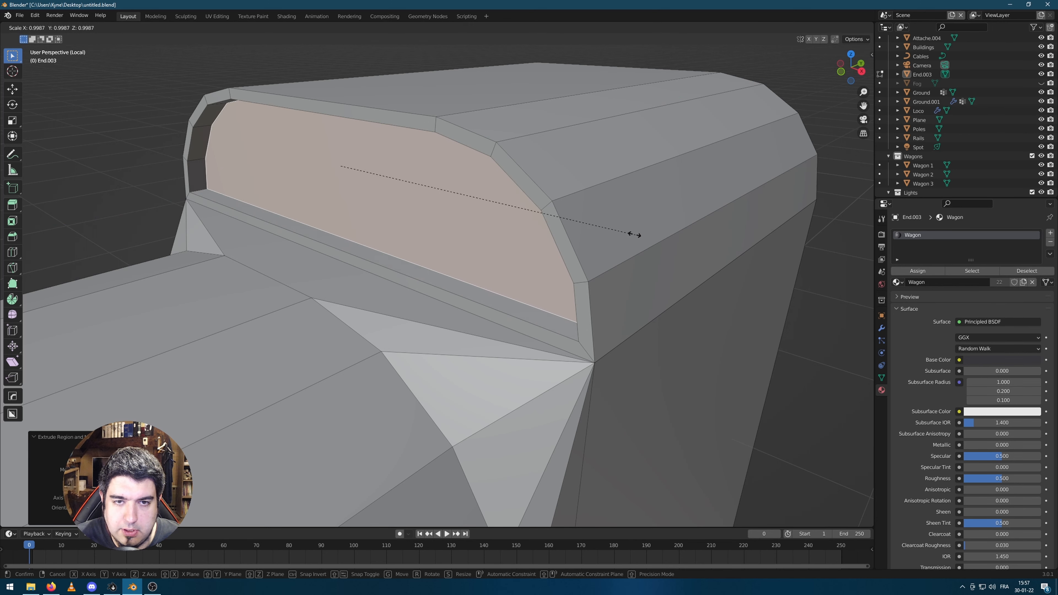
pyautogui.click(574, 234)
pyautogui.scroll(-4, 609, 288)
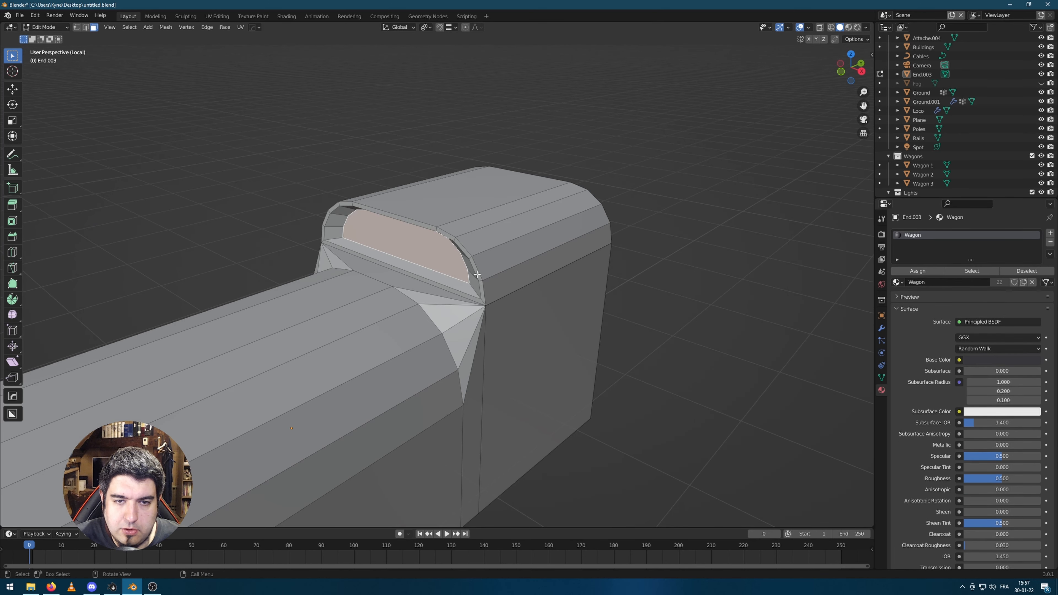
# Add a second, empty material slot to the wagon
pyautogui.click(1050, 233)
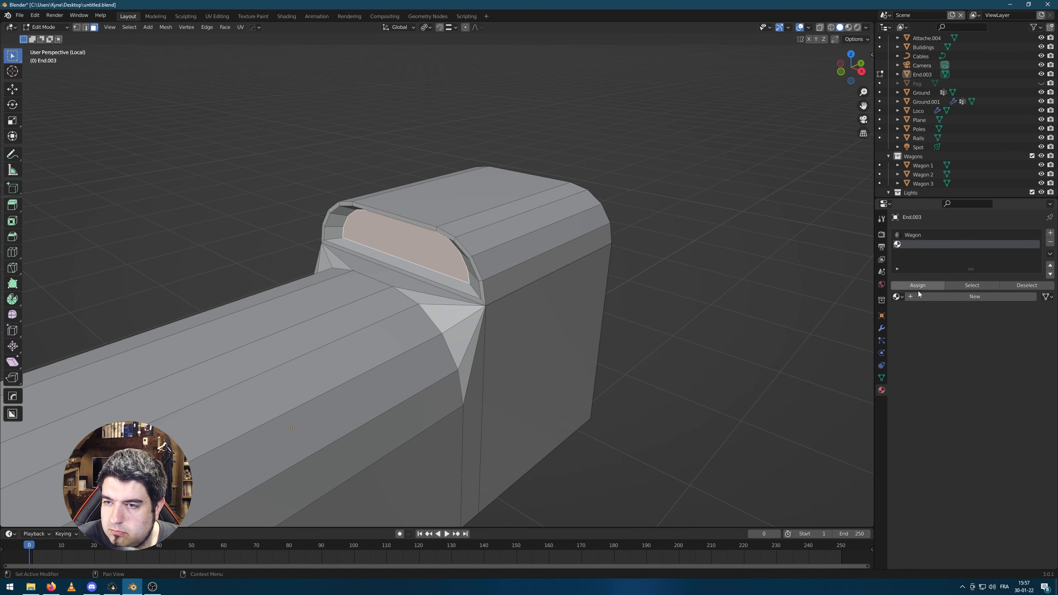
pyautogui.click(897, 296)
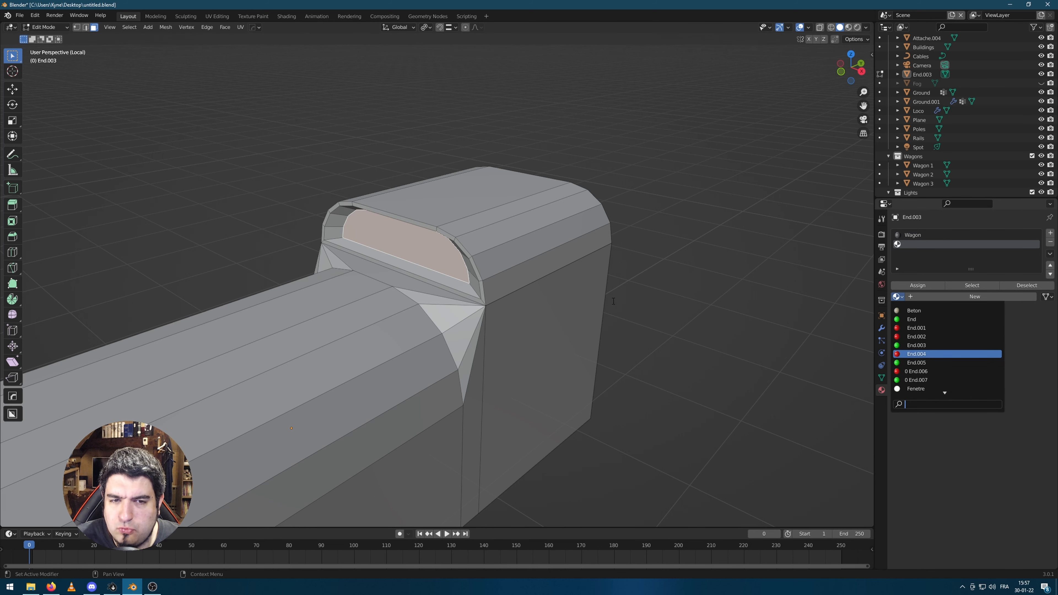
pyautogui.click(664, 285)
# In front view, knife-cut a vertical line across the recessed window face near its left end
pyautogui.moveTo(466, 320); pyautogui.dragTo(511, 313, button='middle')
pyautogui.press('Tab')
pyautogui.click(444, 221)
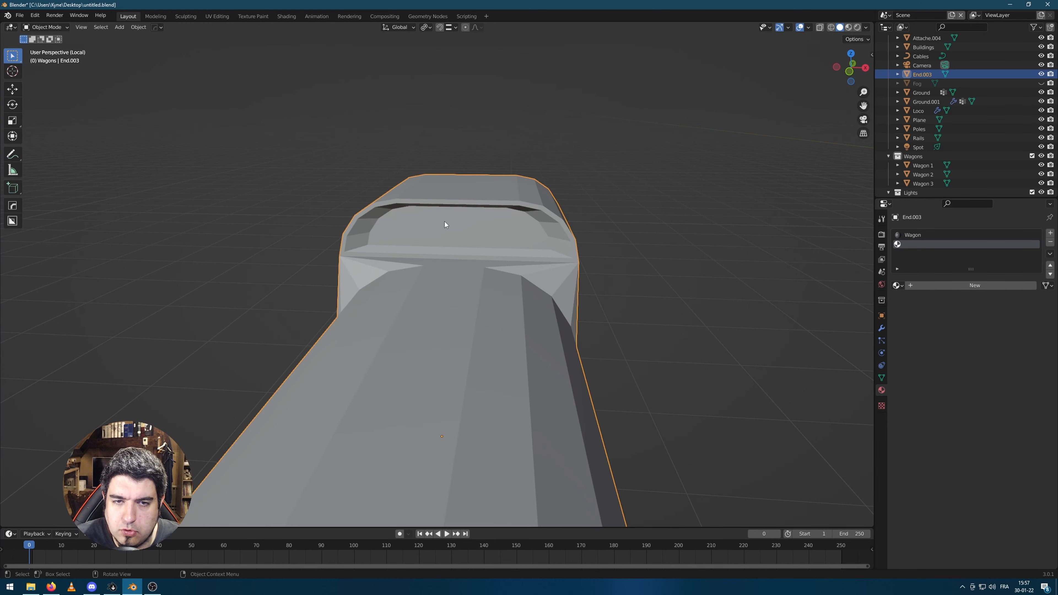
pyautogui.press('Tab')
pyautogui.scroll(2, 458, 213)
pyautogui.click(468, 204)
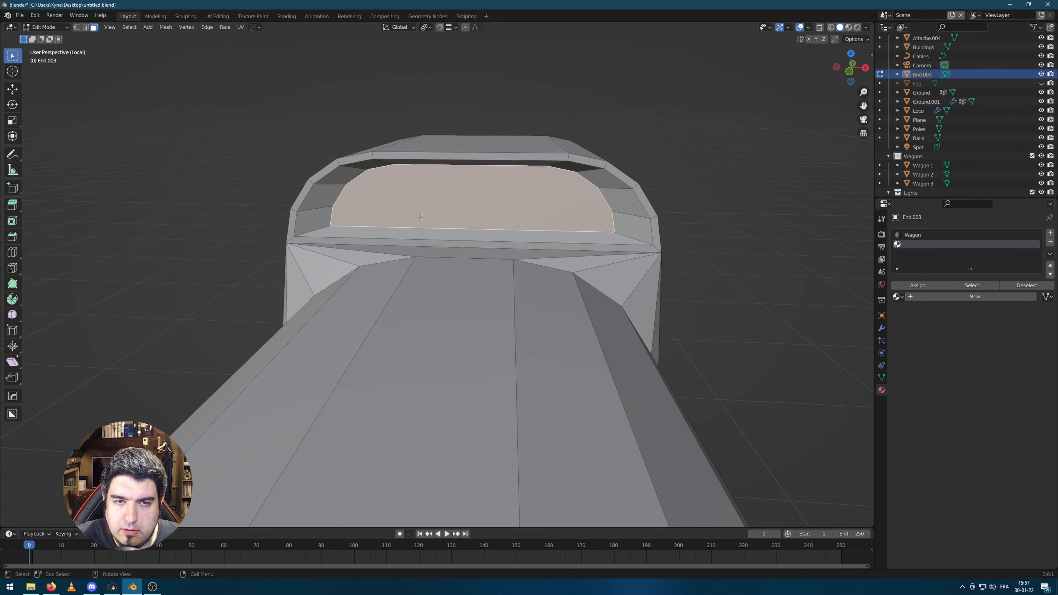
pyautogui.press('KP_1')
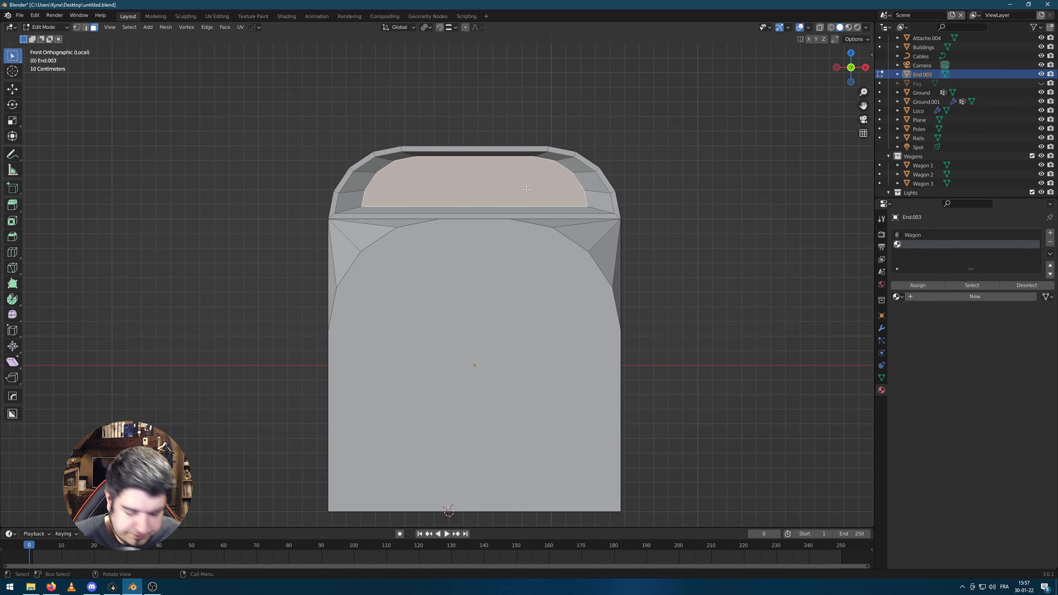
pyautogui.press('k')
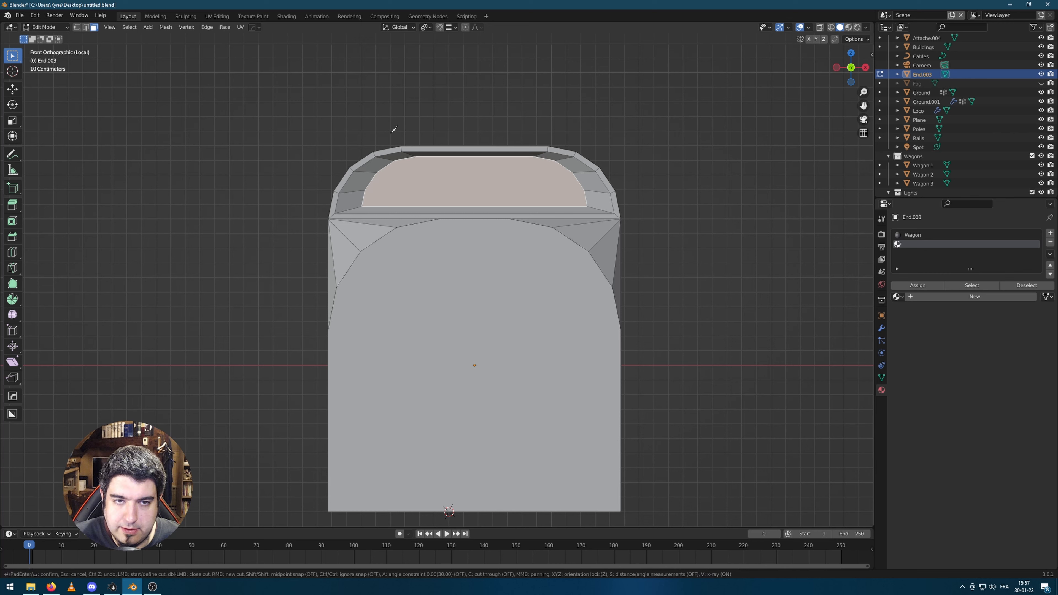
pyautogui.press('Return')
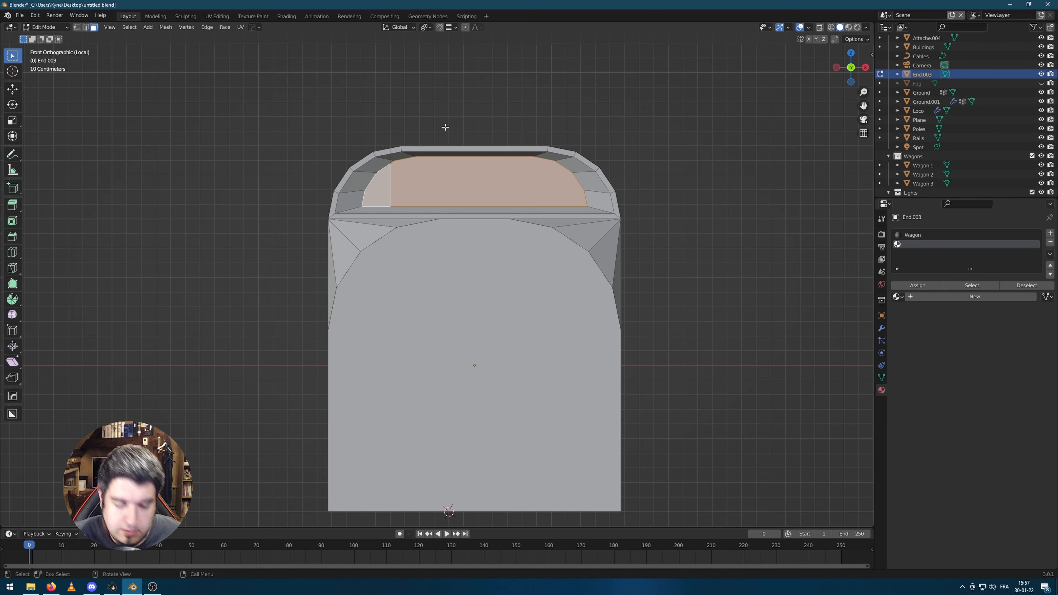
# Knife two more vertical cuts across the recessed window face, one near the centre and one near its right end
pyautogui.press('k')
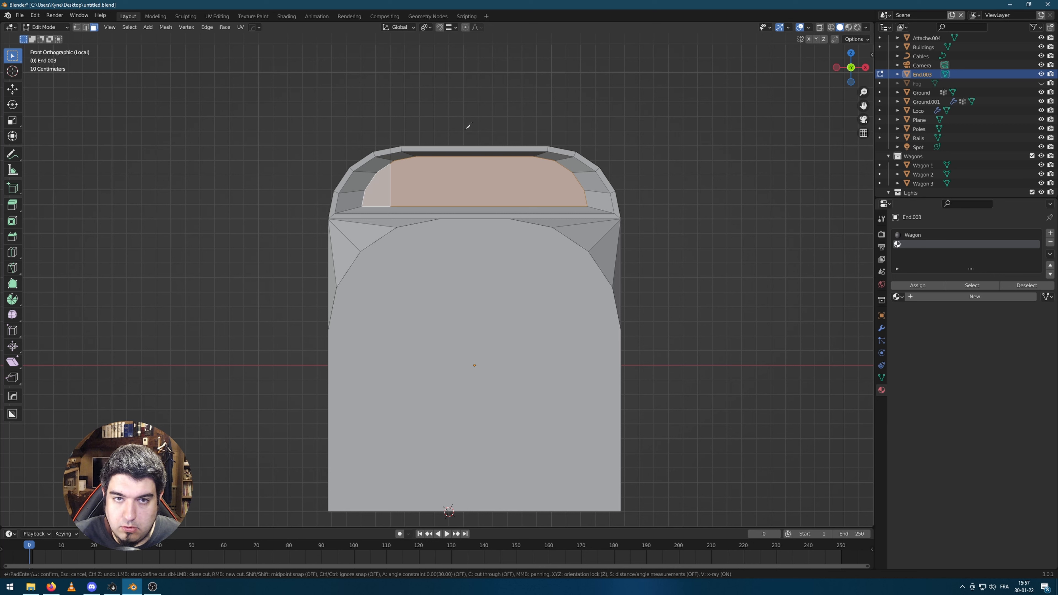
pyautogui.click(466, 148)
pyautogui.press('z')
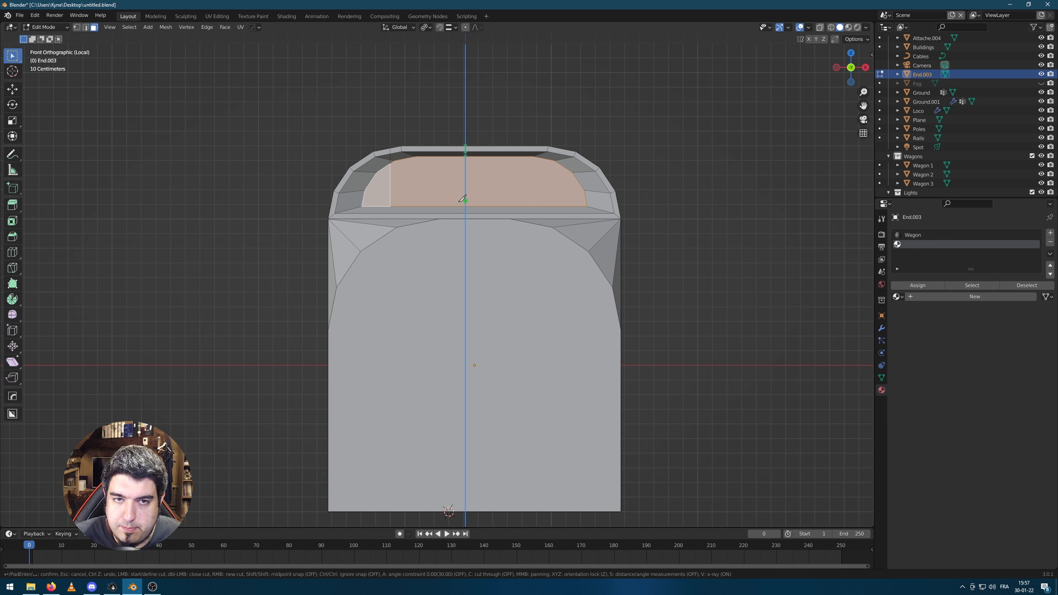
pyautogui.press('Return')
pyautogui.press('k')
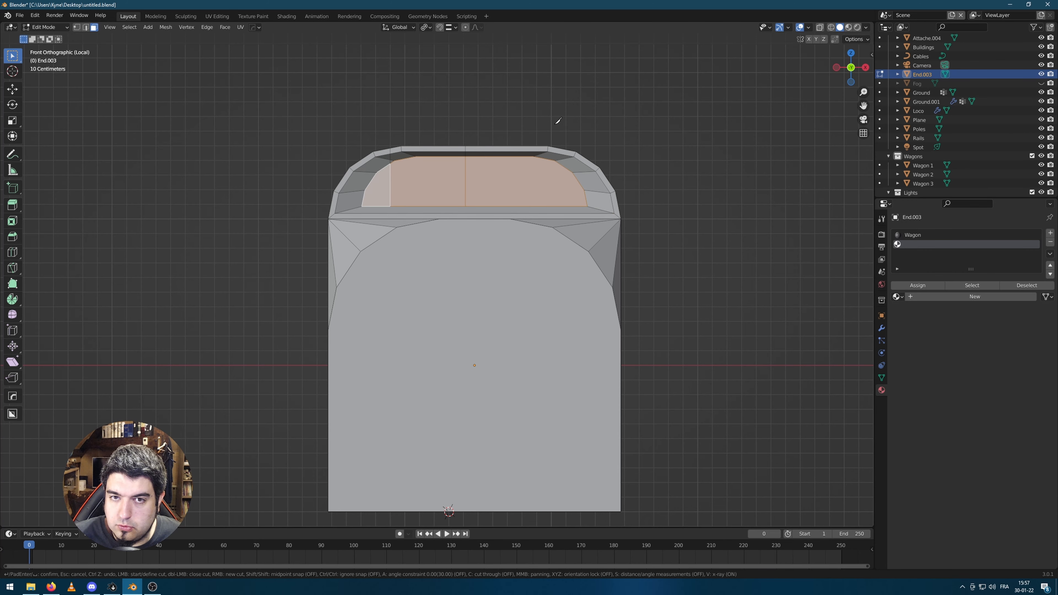
pyautogui.click(539, 148)
pyautogui.press('z')
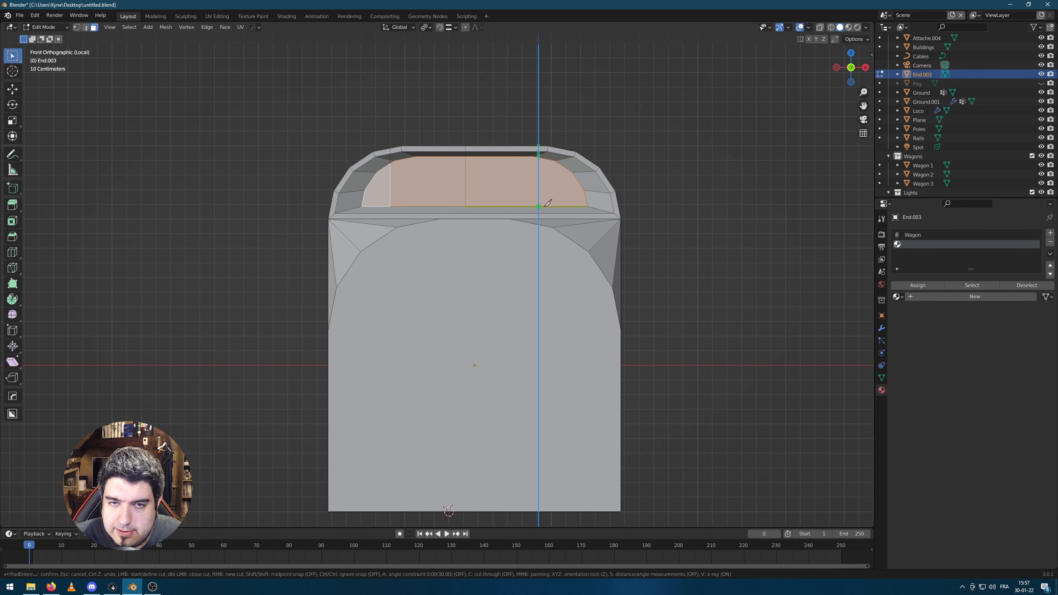
pyautogui.click(548, 202)
pyautogui.press('Return')
# Move the central vertical edge of the window face slightly along X to even out the panes
pyautogui.moveTo(659, 173); pyautogui.dragTo(636, 162, button='middle')
pyautogui.click(457, 187)
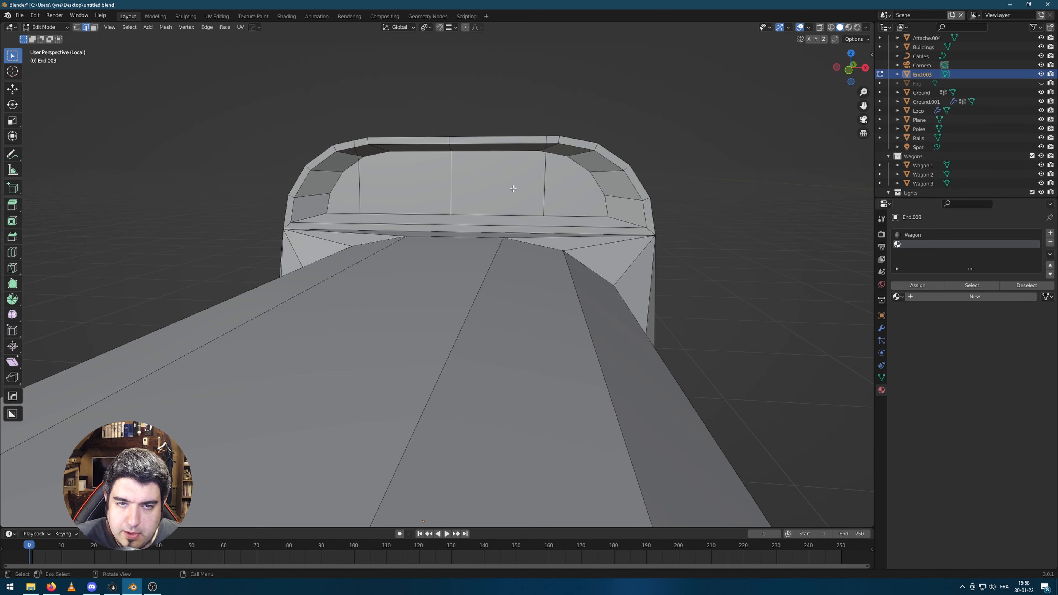
pyautogui.moveTo(463, 183); pyautogui.dragTo(491, 198, button='middle')
pyautogui.press('g')
pyautogui.click(484, 187)
pyautogui.press('g')
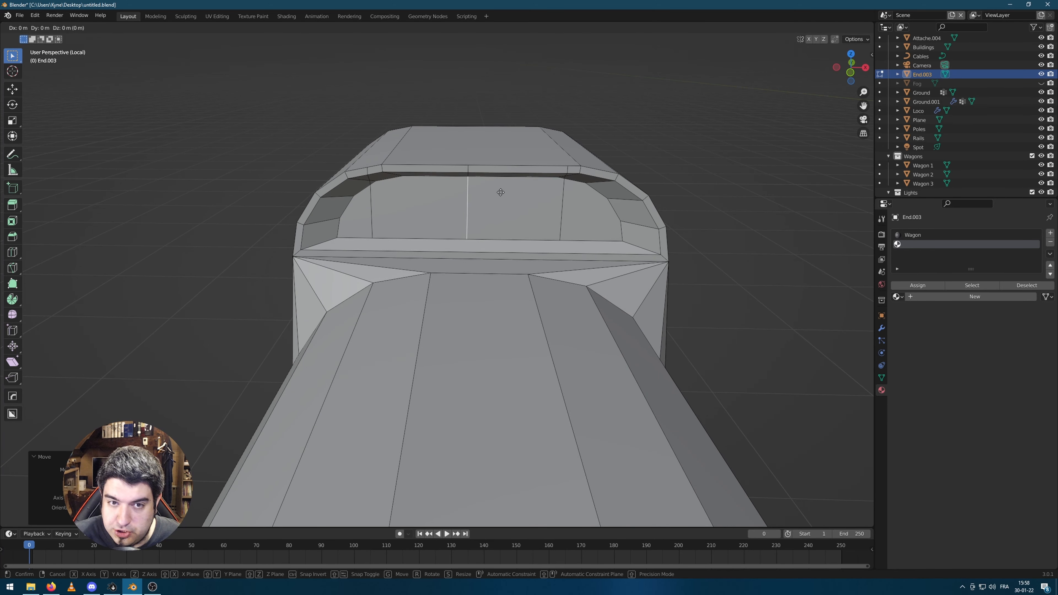
pyautogui.press('x')
pyautogui.click(507, 190)
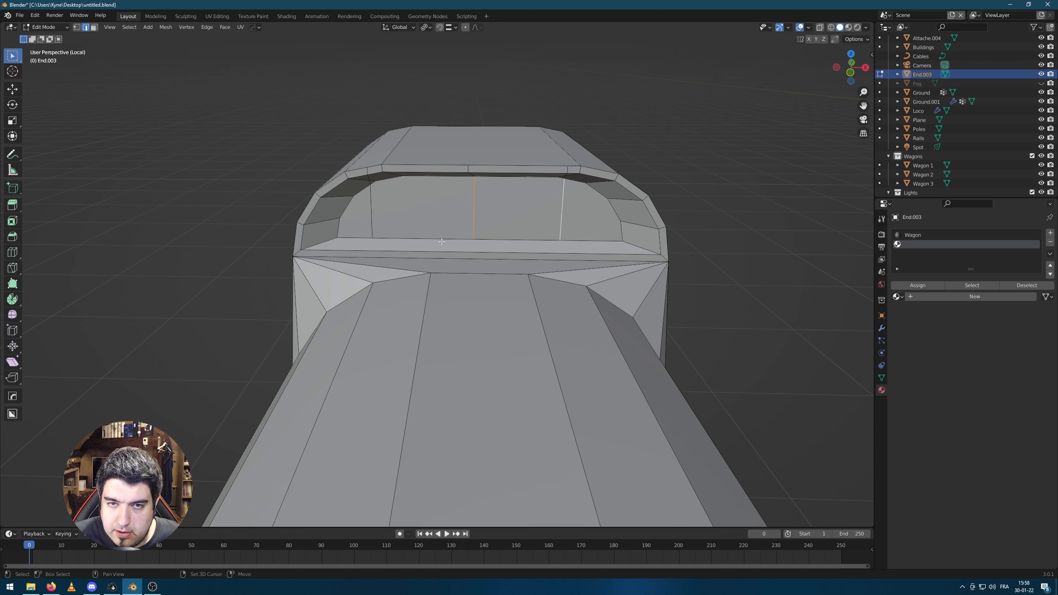
# Try moving a divider edge of the window face along X, and undo the move
pyautogui.press('g')
pyautogui.press('x')
pyautogui.click(406, 213)
pyautogui.hotkey('ctrl', 'z')
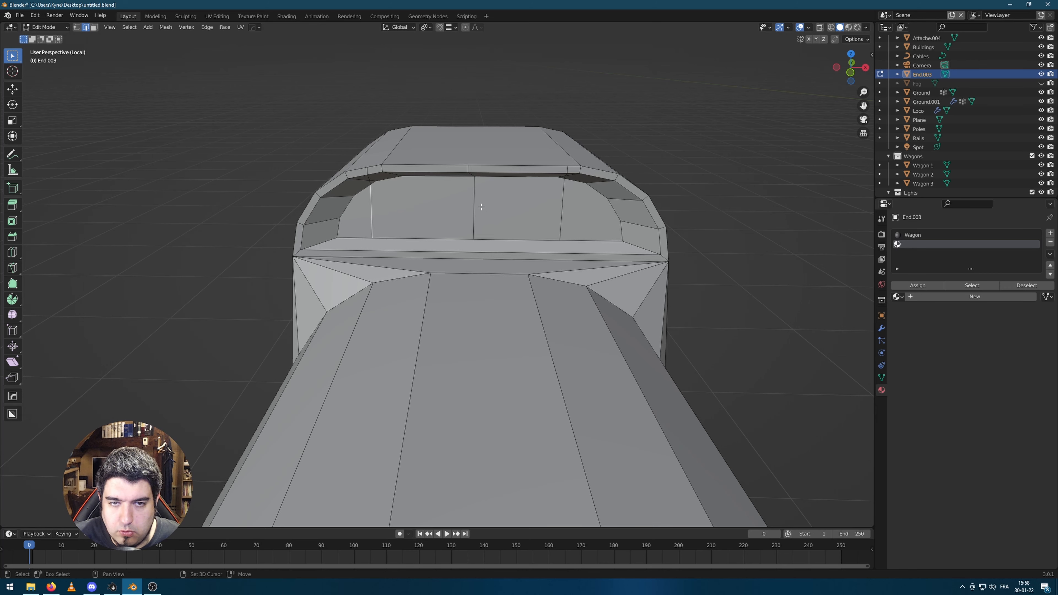
# Bevel the three vertical divider edges of the window face by about 0.022 m to form strips
pyautogui.keyDown('shift'); pyautogui.click(561, 217); pyautogui.keyUp('shift')
pyautogui.moveTo(651, 217); pyautogui.dragTo(639, 220, button='middle')
pyautogui.hotkey('ctrl', 'b')
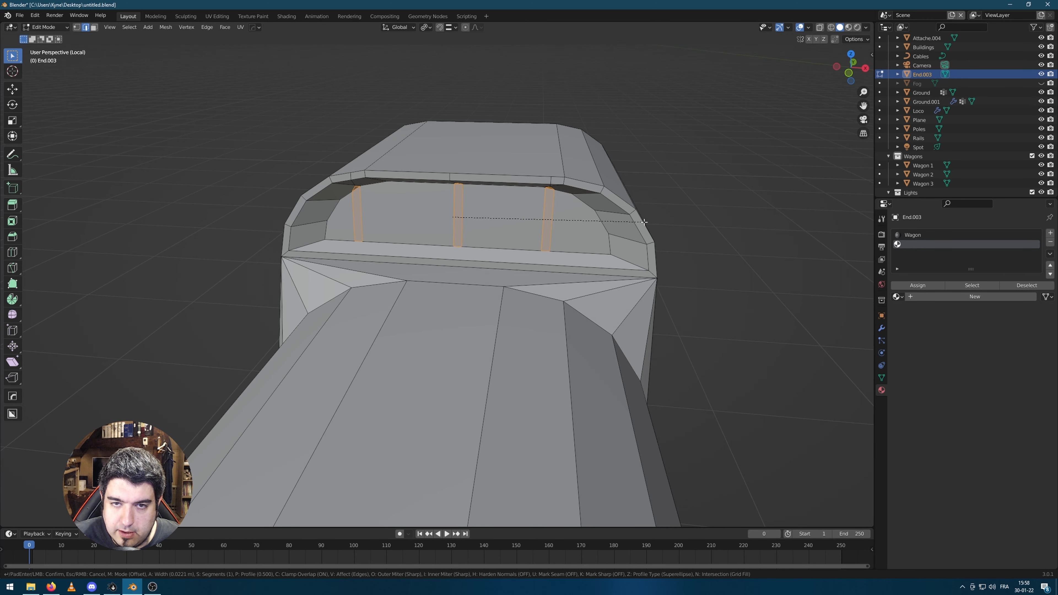
pyautogui.click(644, 222)
# Extrude the three divider strips outward by about 0.038 m and scale them slightly
pyautogui.press('e')
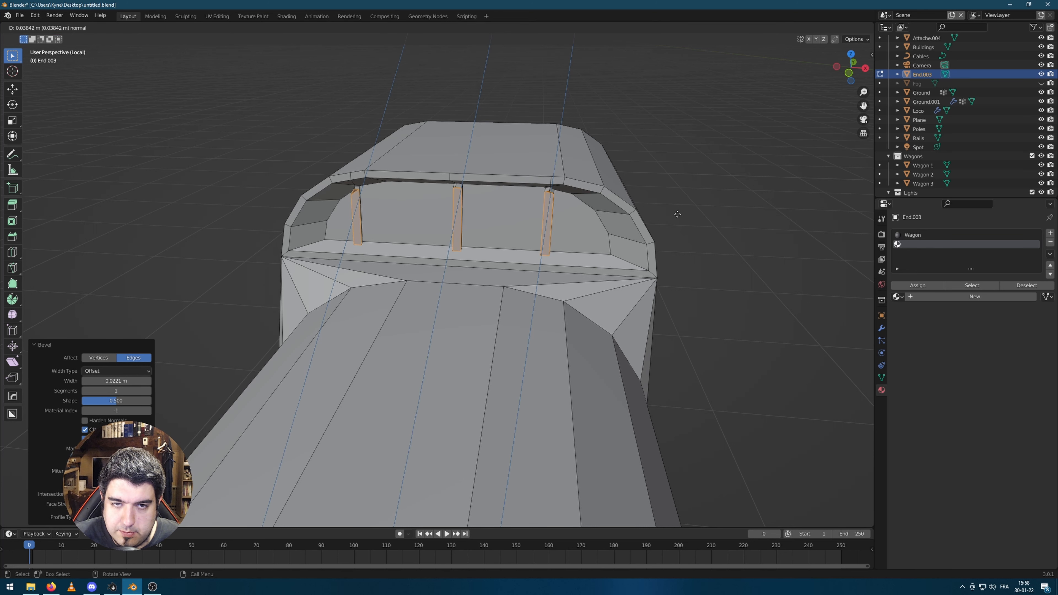
pyautogui.click(678, 214)
pyautogui.press('s')
pyautogui.click(707, 204)
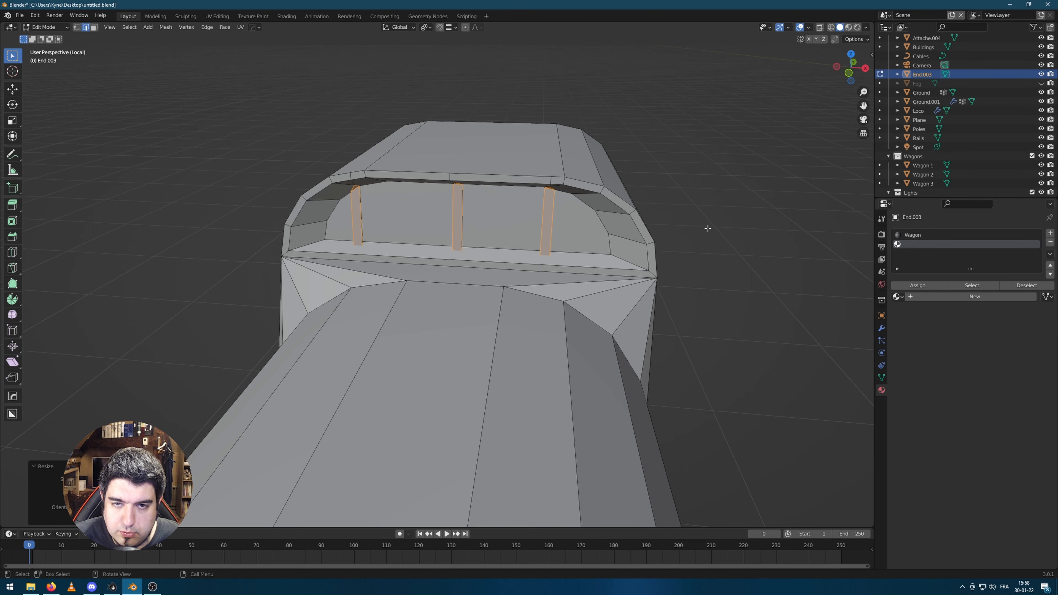
pyautogui.click(706, 228)
# Select the four window panes and assign them the Fenetre material through the second material slot
pyautogui.press('Tab')
pyautogui.press('Tab')
pyautogui.press('3')
pyautogui.click(581, 228)
pyautogui.keyDown('shift'); pyautogui.click(509, 231); pyautogui.keyUp('shift')
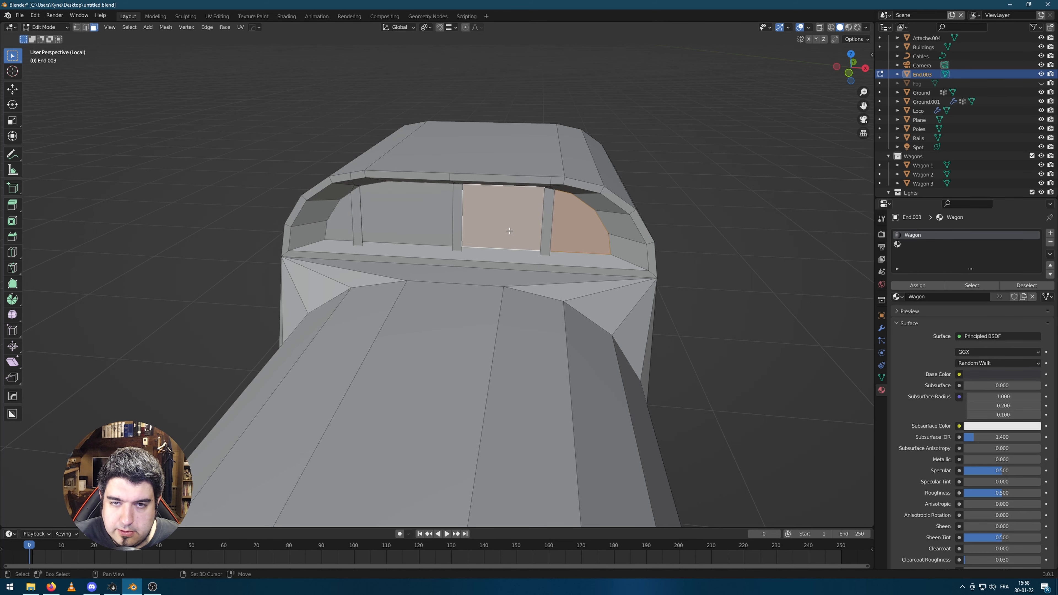
pyautogui.keyDown('shift'); pyautogui.click(406, 218); pyautogui.keyUp('shift')
pyautogui.keyDown('shift'); pyautogui.click(339, 218); pyautogui.keyUp('shift')
pyautogui.click(912, 245)
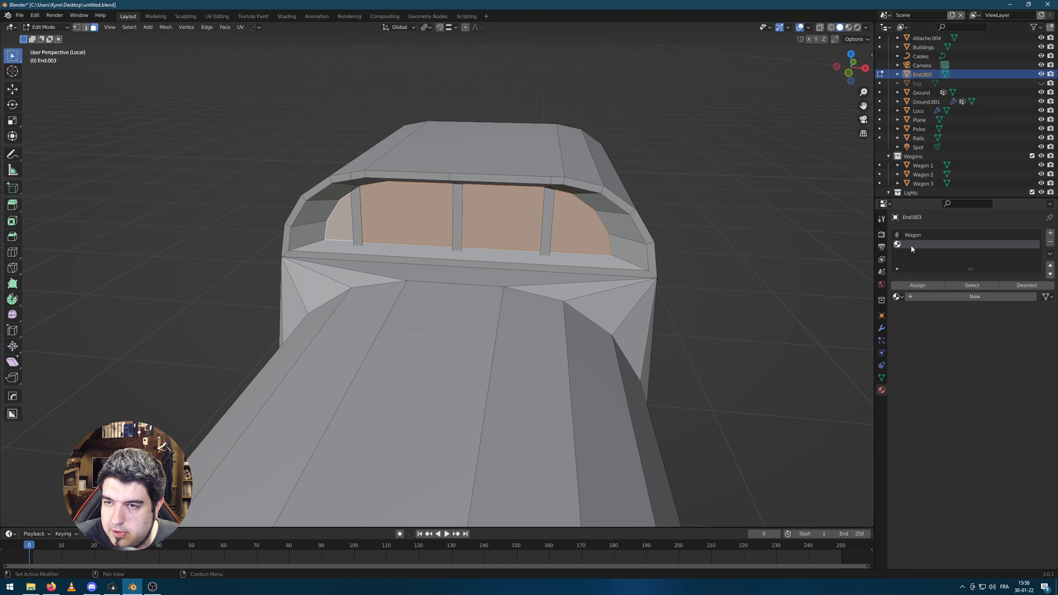
pyautogui.click(897, 296)
pyautogui.click(920, 390)
pyautogui.click(916, 285)
# Preview the glowing windows and the wagon's side in material preview shading, and return to Edit Mode
pyautogui.press('Tab')
pyautogui.click(848, 28)
pyautogui.moveTo(733, 233); pyautogui.dragTo(660, 223, button='middle')
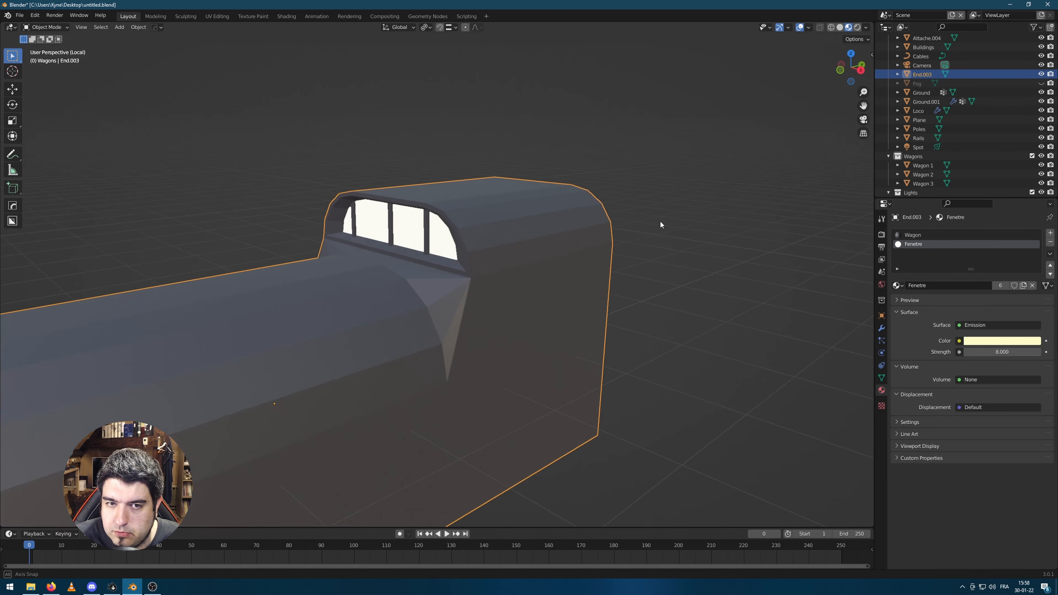
pyautogui.scroll(-4, 652, 234)
pyautogui.moveTo(512, 267); pyautogui.dragTo(438, 249, button='middle')
pyautogui.press('Tab')
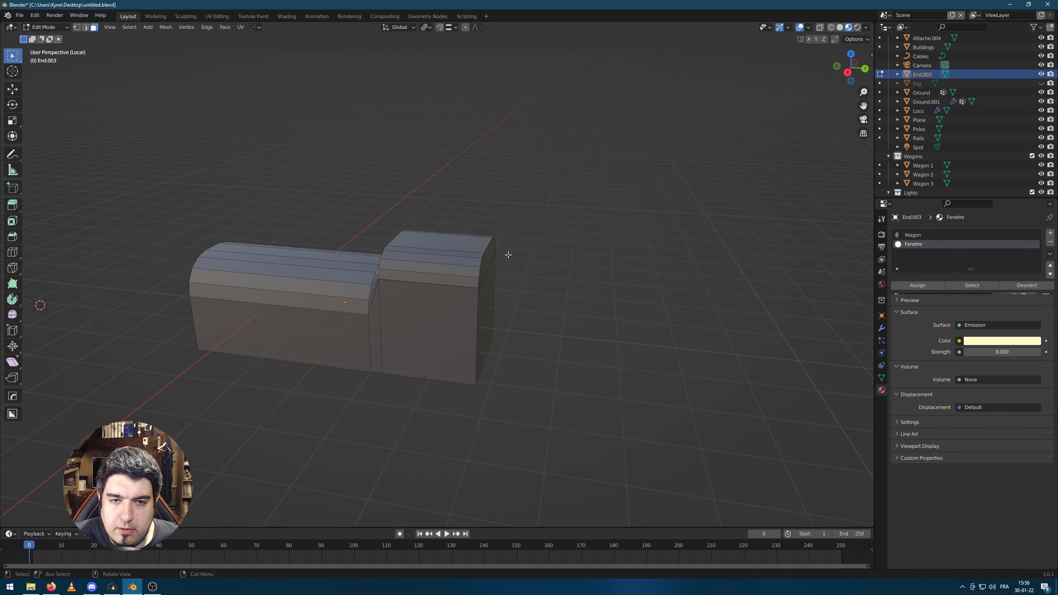
# Bevel the curved roof edge at the outer end of the wagon's raised section
pyautogui.moveTo(505, 253); pyautogui.dragTo(458, 305, button='middle')
pyautogui.click(491, 322)
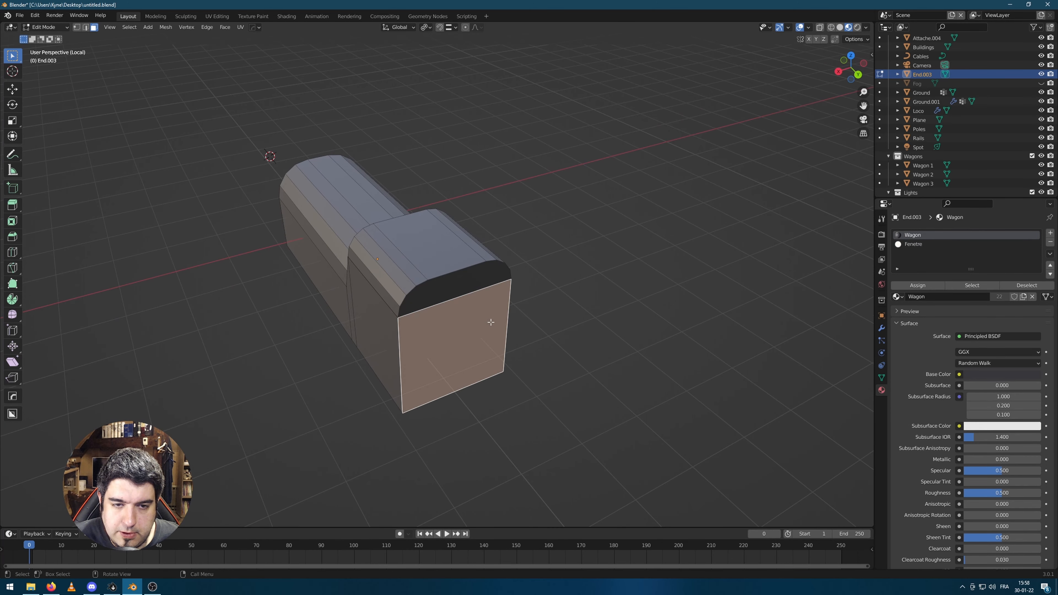
pyautogui.click(637, 290)
pyautogui.scroll(2, 408, 309)
pyautogui.moveTo(528, 306); pyautogui.dragTo(440, 306, button='middle')
pyautogui.keyDown('alt'); pyautogui.click(511, 307); pyautogui.keyUp('alt')
pyautogui.click(555, 329)
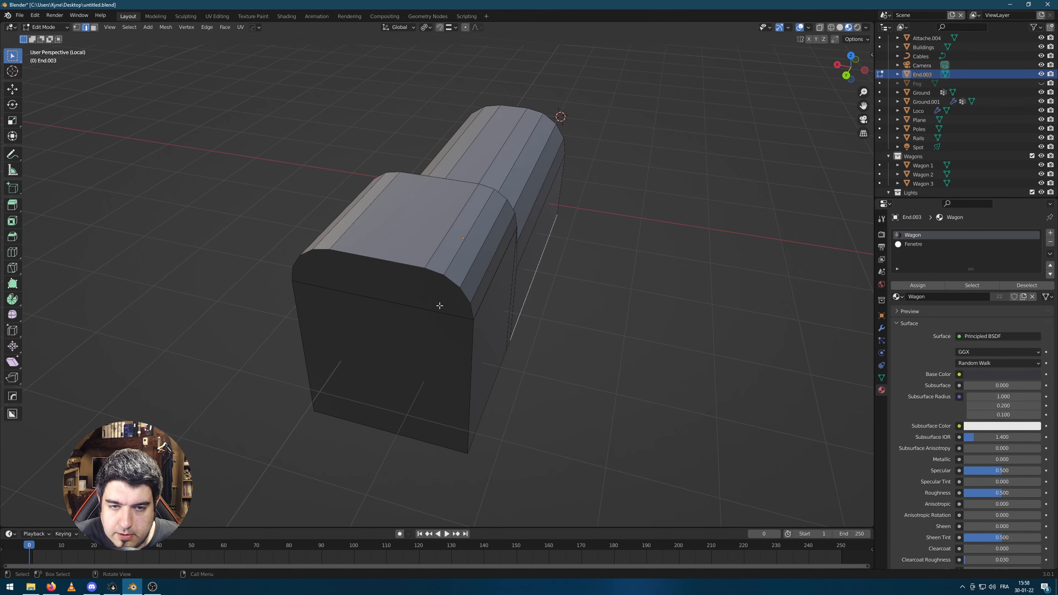
pyautogui.keyDown('ctrl'); pyautogui.click(441, 273); pyautogui.keyUp('ctrl')
pyautogui.moveTo(441, 273); pyautogui.dragTo(384, 303, button='middle')
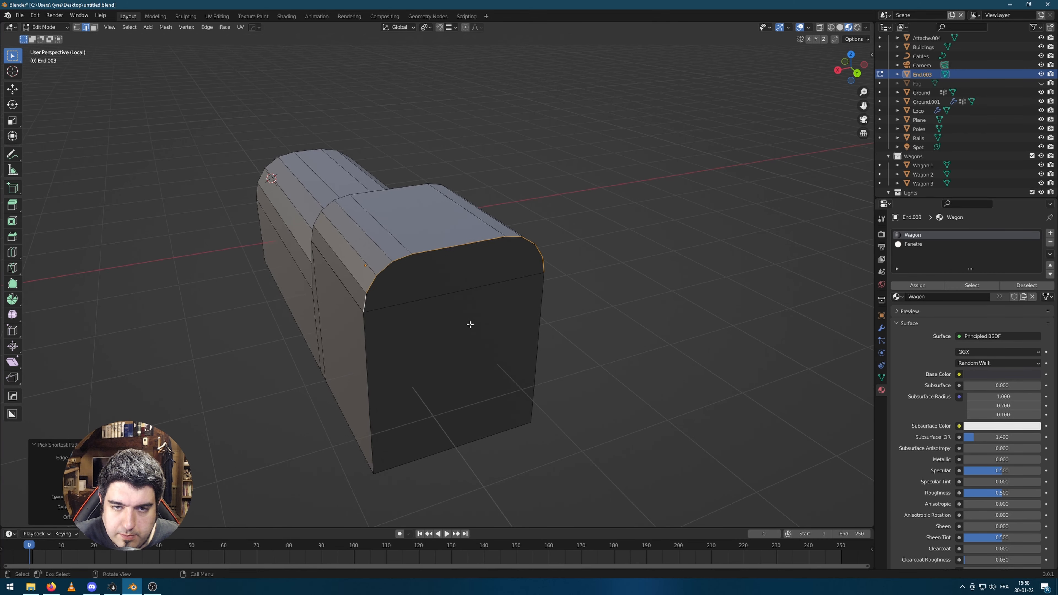
pyautogui.moveTo(469, 327); pyautogui.dragTo(552, 318, button='middle')
pyautogui.hotkey('ctrl', 'b')
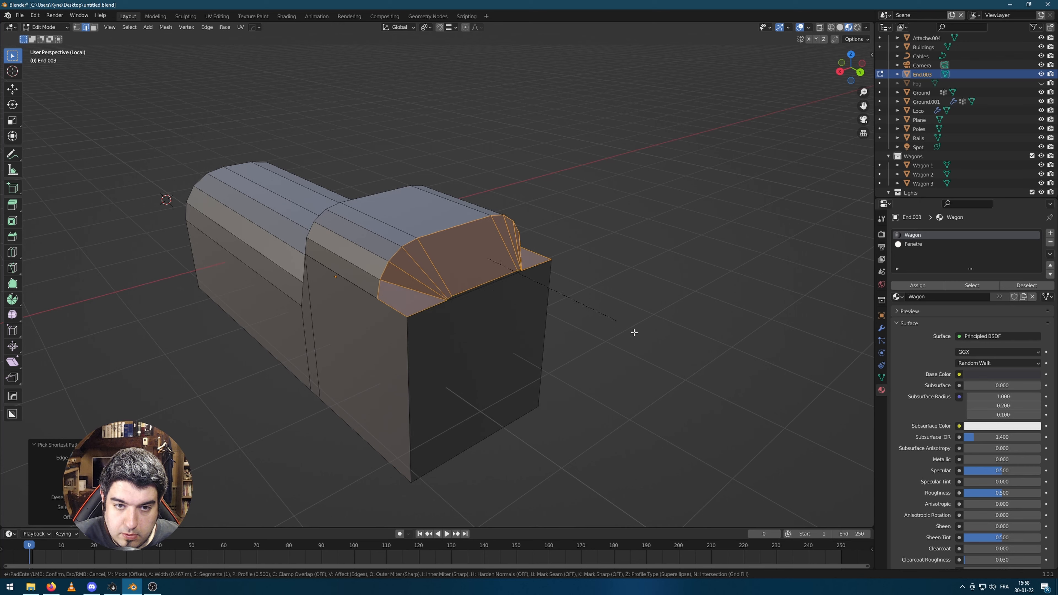
pyautogui.click(592, 312)
pyautogui.press('Tab')
pyautogui.moveTo(511, 342); pyautogui.dragTo(440, 345, button='middle')
pyautogui.scroll(-4, 616, 331)
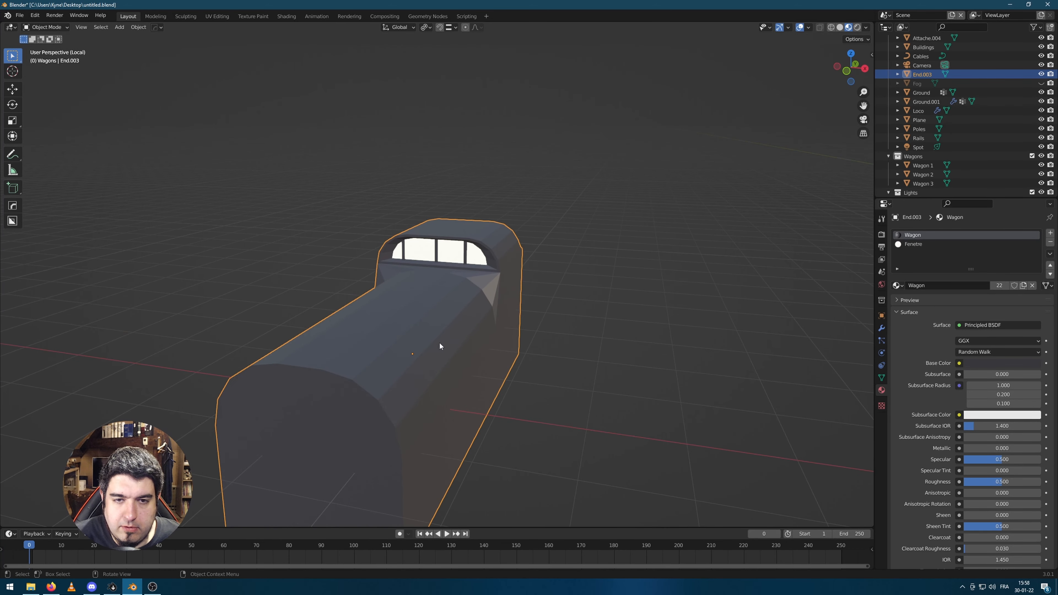
# Add six evenly spaced loop cuts across the long low body of the wagon
pyautogui.press('Tab')
pyautogui.scroll(2, 339, 380)
pyautogui.scroll(2, 339, 380)
pyautogui.hotkey('ctrl', 'r')
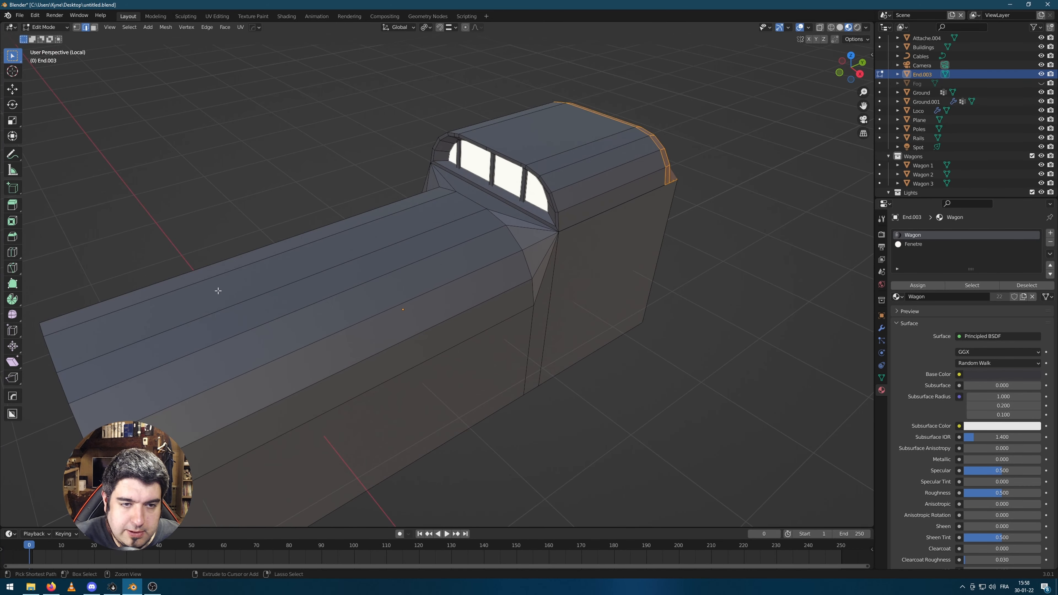
pyautogui.scroll(5, 234, 317)
pyautogui.click(233, 317)
pyautogui.rightClick(233, 317)
pyautogui.click(610, 333)
# Extrude three alternating faces along the top of the low roof upward by about 0.13 m
pyautogui.moveTo(415, 345); pyautogui.dragTo(358, 386, button='middle')
pyautogui.press('3')
pyautogui.click(333, 394)
pyautogui.keyDown('shift'); pyautogui.click(399, 293); pyautogui.keyUp('shift')
pyautogui.keyDown('shift'); pyautogui.click(450, 231); pyautogui.keyUp('shift')
pyautogui.moveTo(626, 299); pyautogui.dragTo(529, 293, button='middle')
pyautogui.press('e')
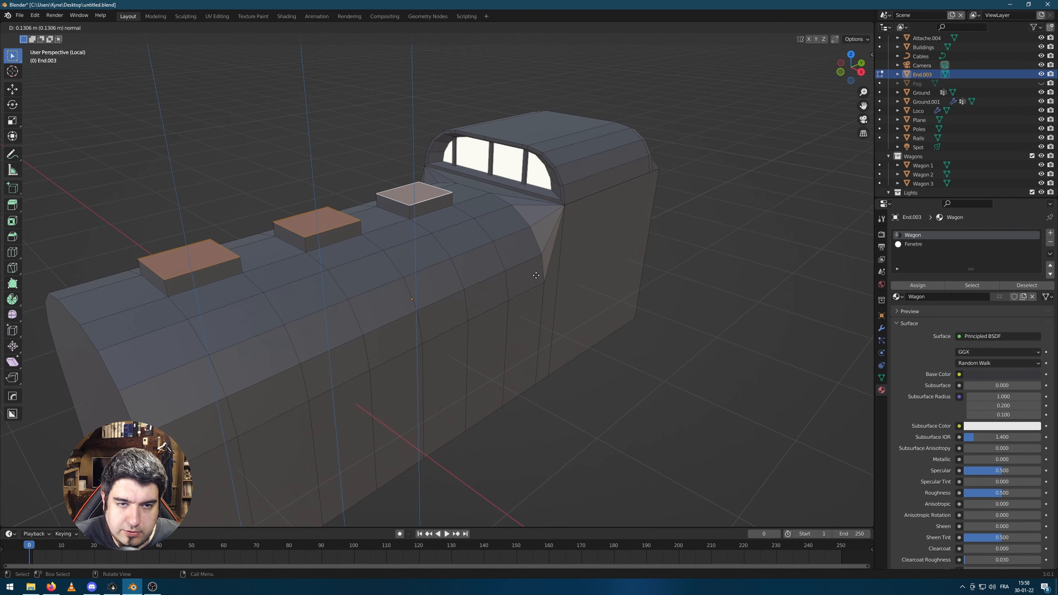
pyautogui.click(215, 227)
# Lower the top edge nearest the cab on all three roof blocks along Z to form sloping wedges
pyautogui.press('2')
pyautogui.click(224, 243)
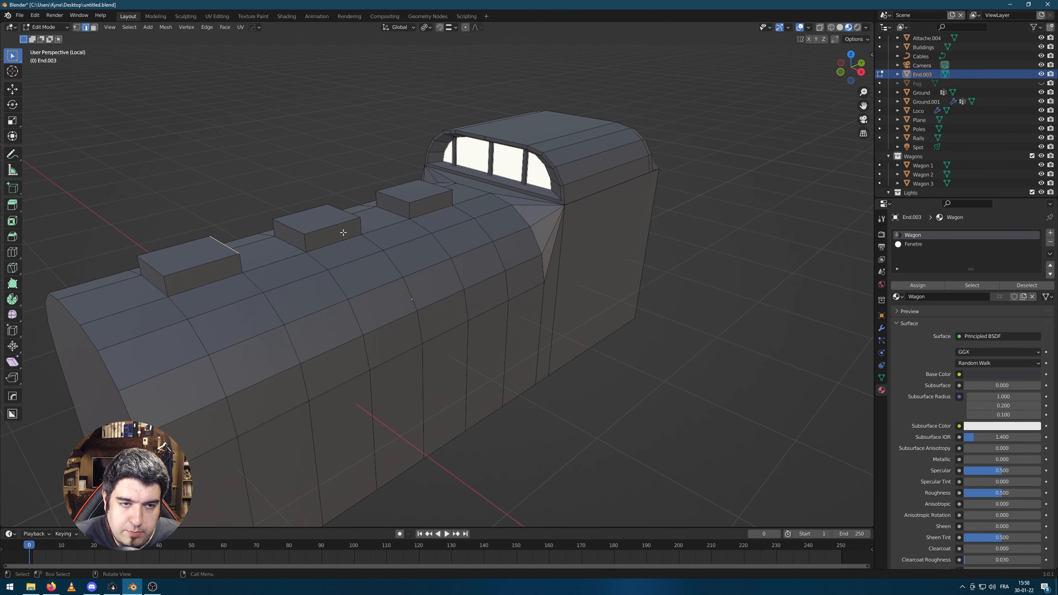
pyautogui.press('g')
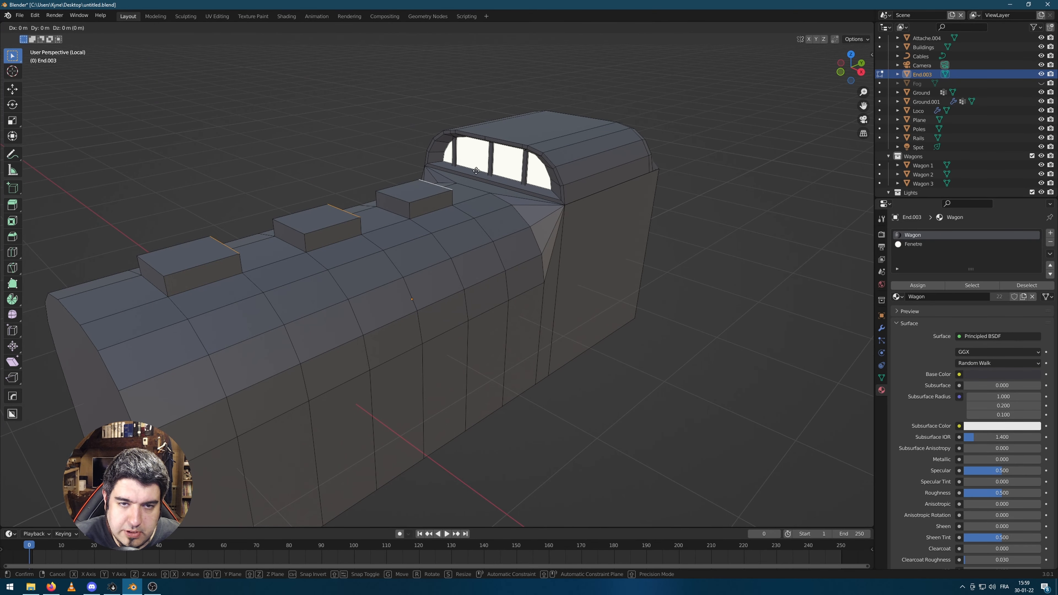
pyautogui.press('z')
pyautogui.click(410, 224)
pyautogui.moveTo(410, 223); pyautogui.dragTo(406, 227, button='middle')
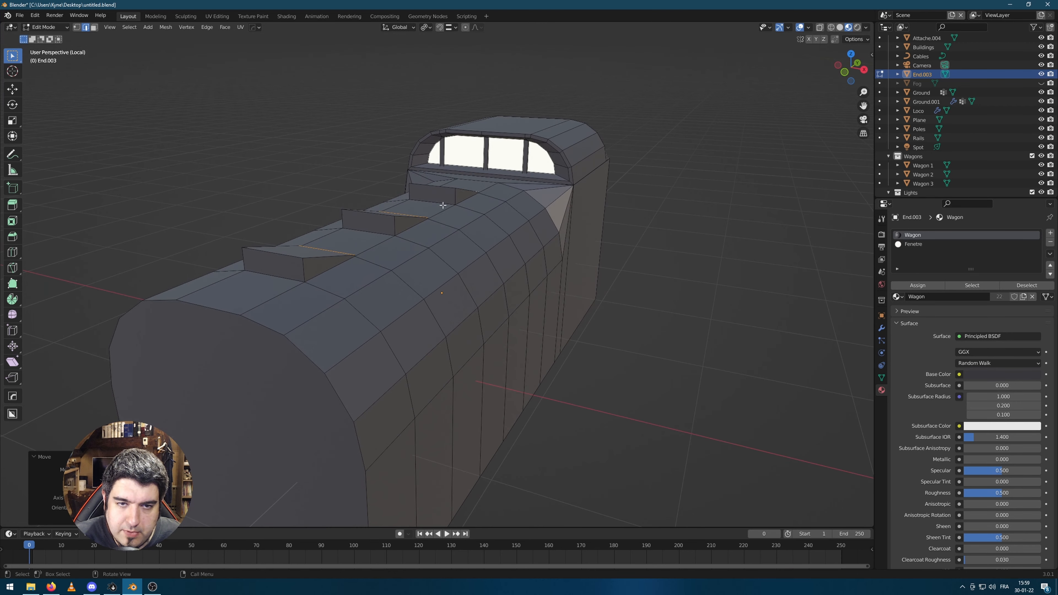
# Inset the upright faces of the three roof wedges and extrude them about 0.06 m inward
pyautogui.press('3')
pyautogui.click(432, 193)
pyautogui.keyDown('shift'); pyautogui.click(382, 226); pyautogui.keyUp('shift')
pyautogui.keyDown('shift'); pyautogui.click(294, 269); pyautogui.keyUp('shift')
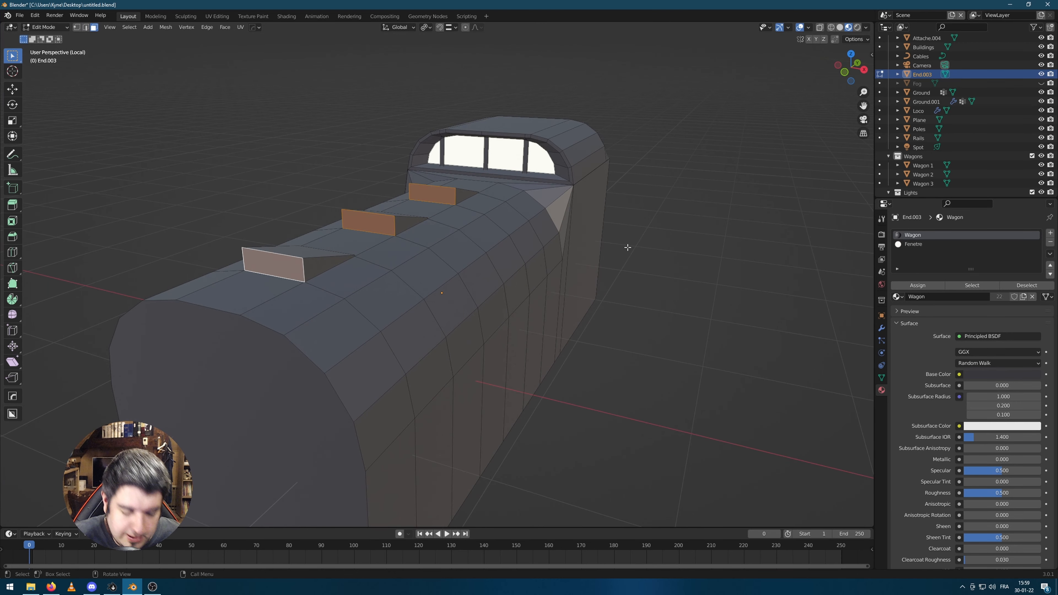
pyautogui.press('i')
pyautogui.click(622, 252)
pyautogui.moveTo(623, 252); pyautogui.dragTo(519, 260, button='middle')
pyautogui.press('e')
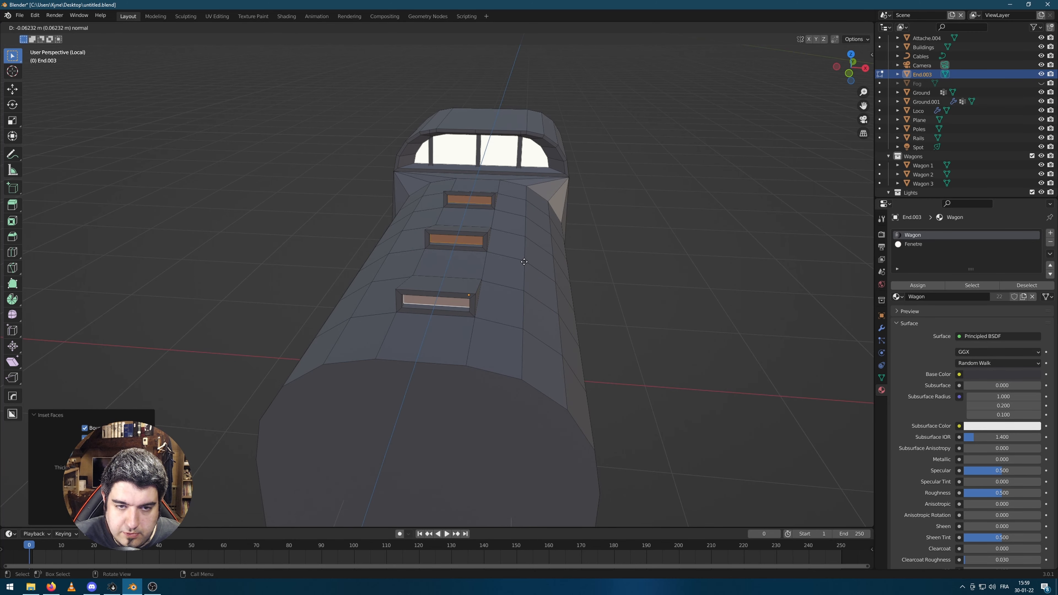
pyautogui.click(524, 261)
pyautogui.press('Tab')
pyautogui.moveTo(611, 293); pyautogui.dragTo(658, 300, button='middle')
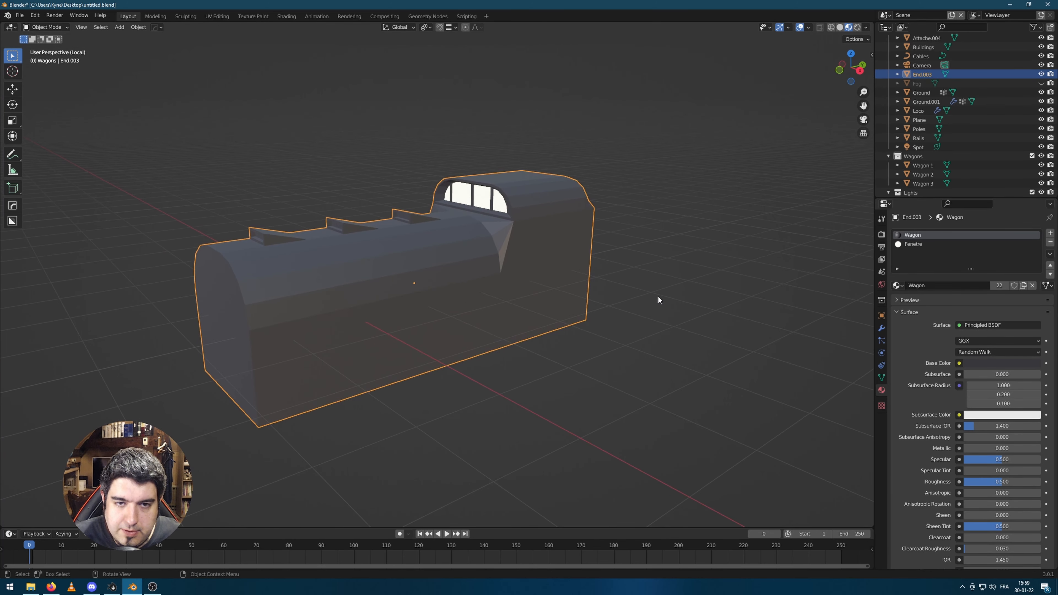
pyautogui.scroll(2, 477, 318)
# Extrude three alternating side wall panels of the low body outward about 0.14 m and scale their faces to about 0.83
pyautogui.press('Tab')
pyautogui.moveTo(497, 325); pyautogui.dragTo(483, 323, button='middle')
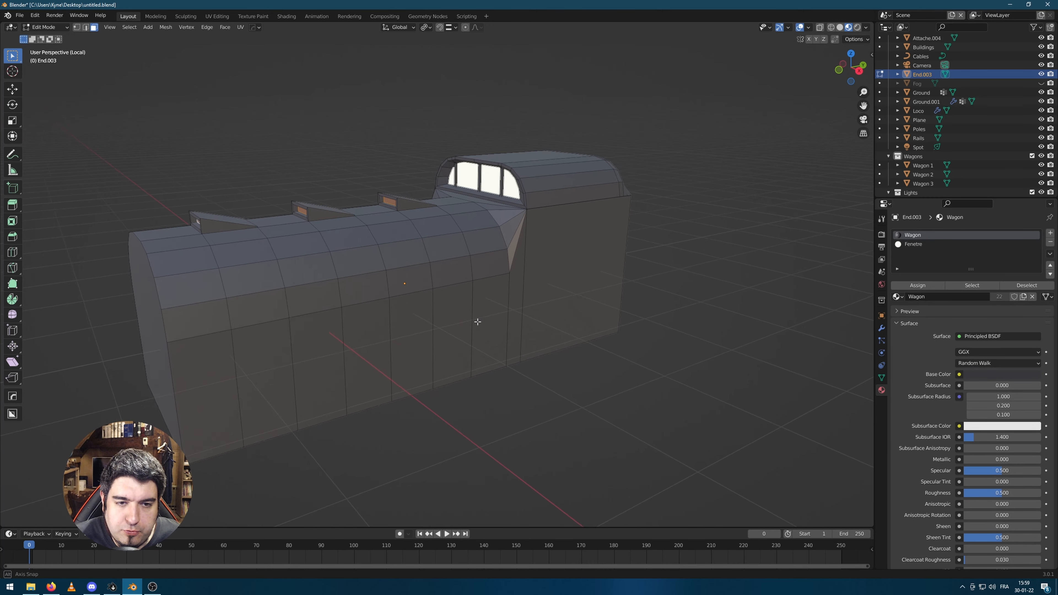
pyautogui.moveTo(558, 320); pyautogui.dragTo(467, 342, button='middle')
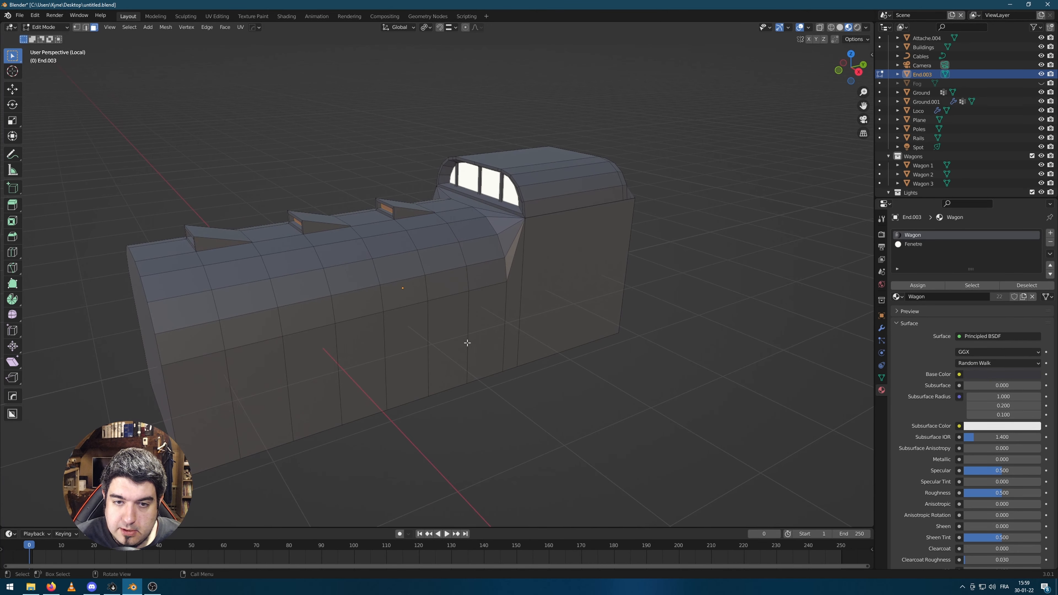
pyautogui.click(251, 384)
pyautogui.moveTo(251, 384); pyautogui.dragTo(371, 372, button='middle')
pyautogui.keyDown('shift'); pyautogui.click(379, 334); pyautogui.keyUp('shift')
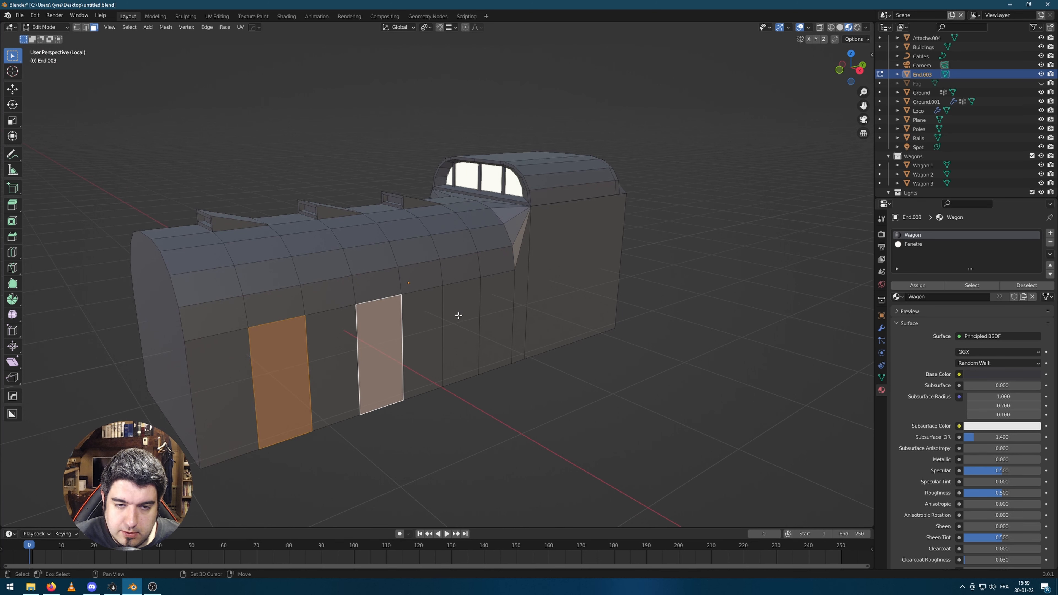
pyautogui.keyDown('shift'); pyautogui.click(462, 303); pyautogui.keyUp('shift')
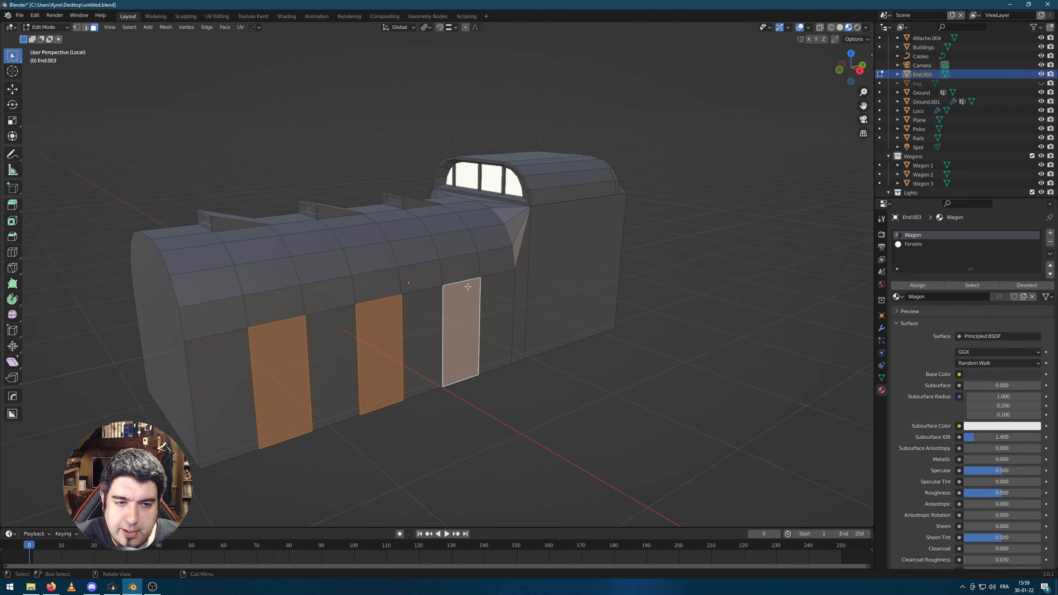
pyautogui.moveTo(557, 323); pyautogui.dragTo(564, 325, button='middle')
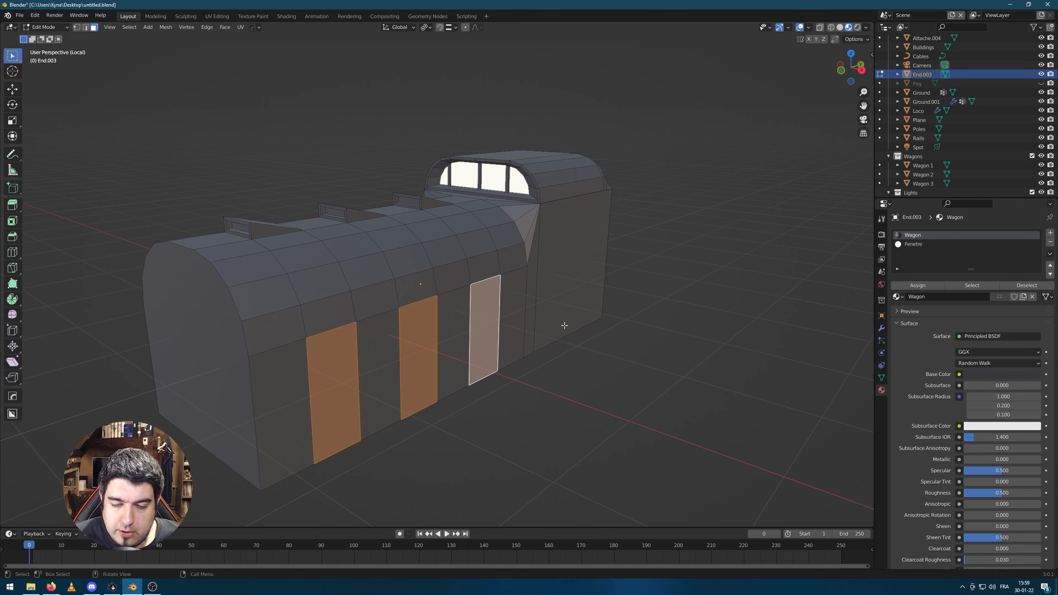
pyautogui.press('e')
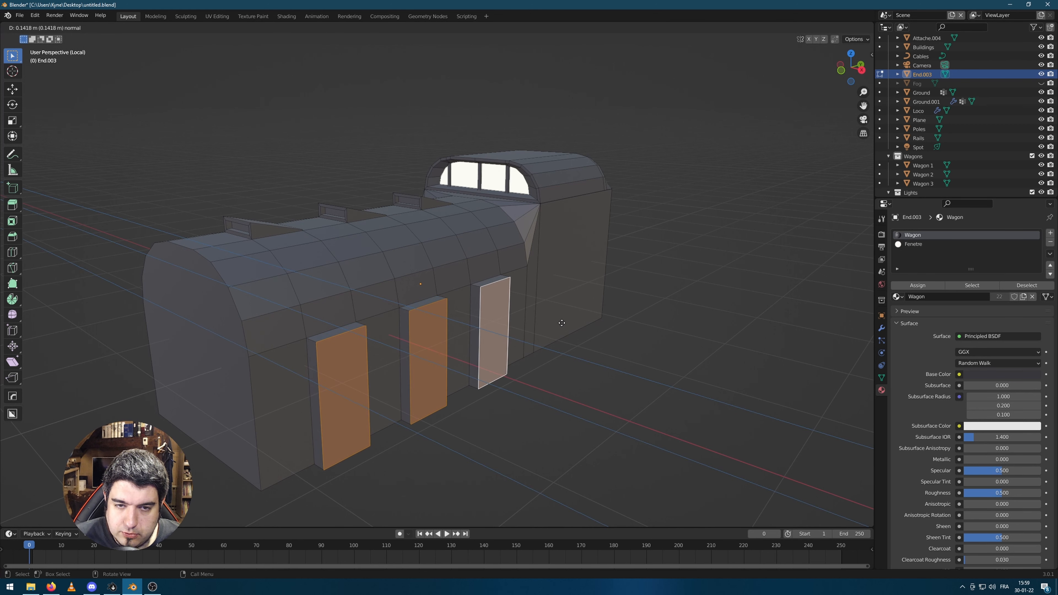
pyautogui.click(642, 322)
pyautogui.press('s')
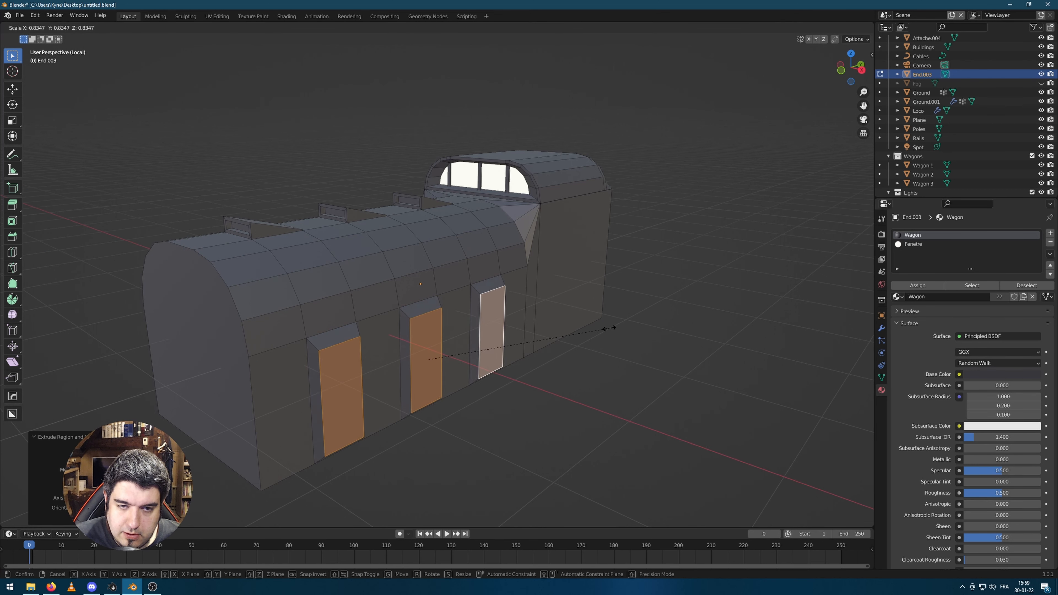
pyautogui.click(613, 328)
# Inset the three protruding side faces about 0.05 m, extrude them inward and scale them to about 0.9
pyautogui.press('e')
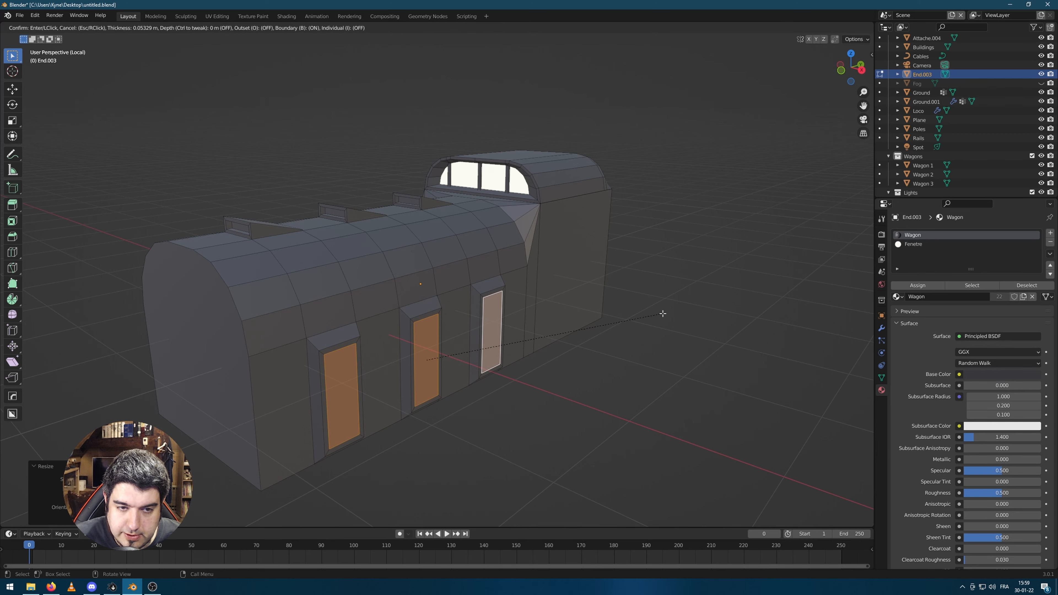
pyautogui.click(652, 314)
pyautogui.press('Tab')
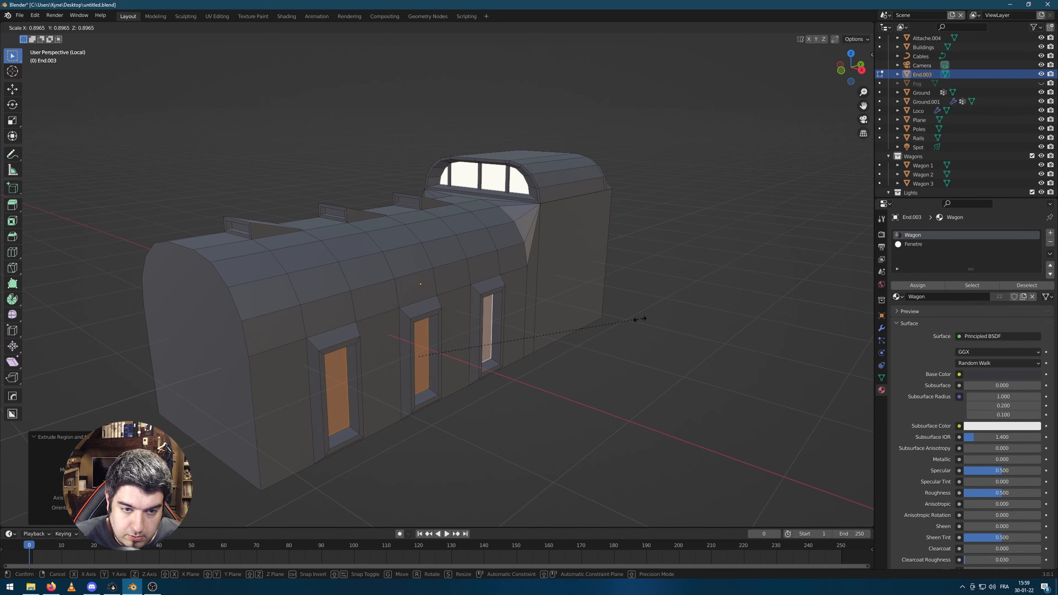
pyautogui.moveTo(547, 343); pyautogui.dragTo(673, 383, button='middle')
# Inset the three sloped roof faces above the protruding side panels by about 0.077 m
pyautogui.press('Tab')
pyautogui.moveTo(625, 293); pyautogui.dragTo(309, 315, button='middle')
pyautogui.click(399, 382)
pyautogui.keyDown('shift'); pyautogui.click(323, 320); pyautogui.keyUp('shift')
pyautogui.keyDown('shift'); pyautogui.click(433, 279); pyautogui.keyUp('shift')
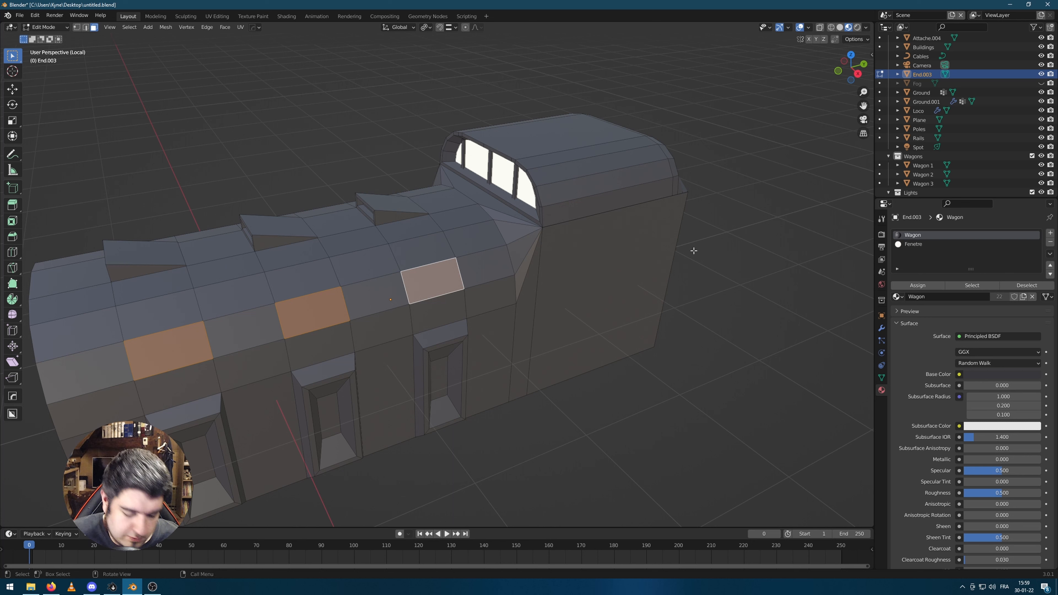
pyautogui.press('i')
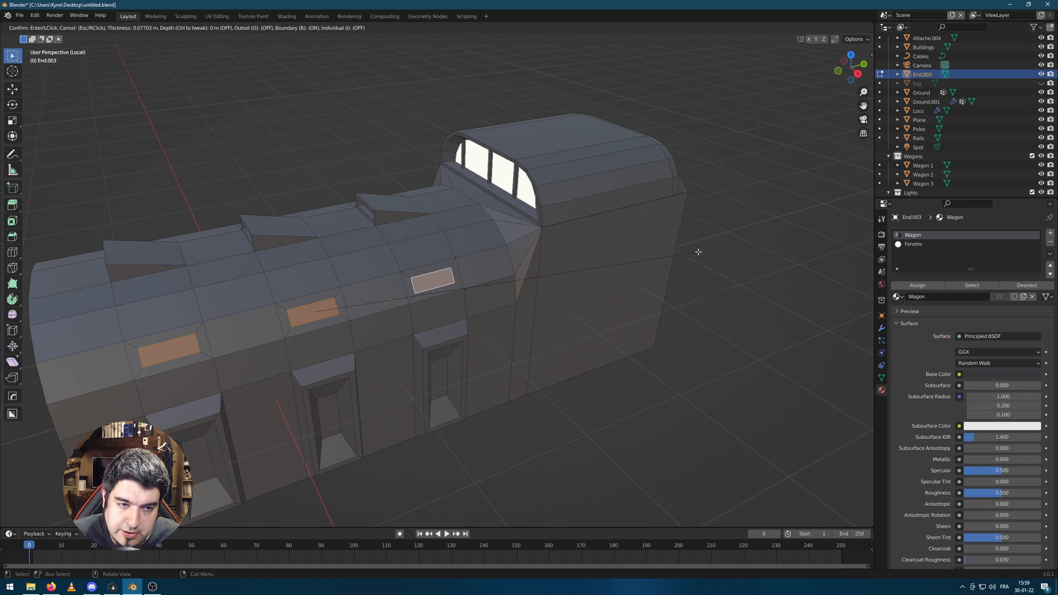
pyautogui.click(221, 340)
# Split each of the three inset roof faces in half with a centred vertical loop cut
pyautogui.hotkey('ctrl', 'r')
pyautogui.click(161, 349)
pyautogui.rightClick(162, 348)
pyautogui.hotkey('ctrl', 'r')
pyautogui.click(309, 307)
pyautogui.rightClick(309, 307)
pyautogui.hotkey('ctrl', 'r')
pyautogui.click(436, 283)
pyautogui.rightClick(436, 283)
# Select the six half faces and inset them individually by about 0.028 m to form paired window panes
pyautogui.press('3')
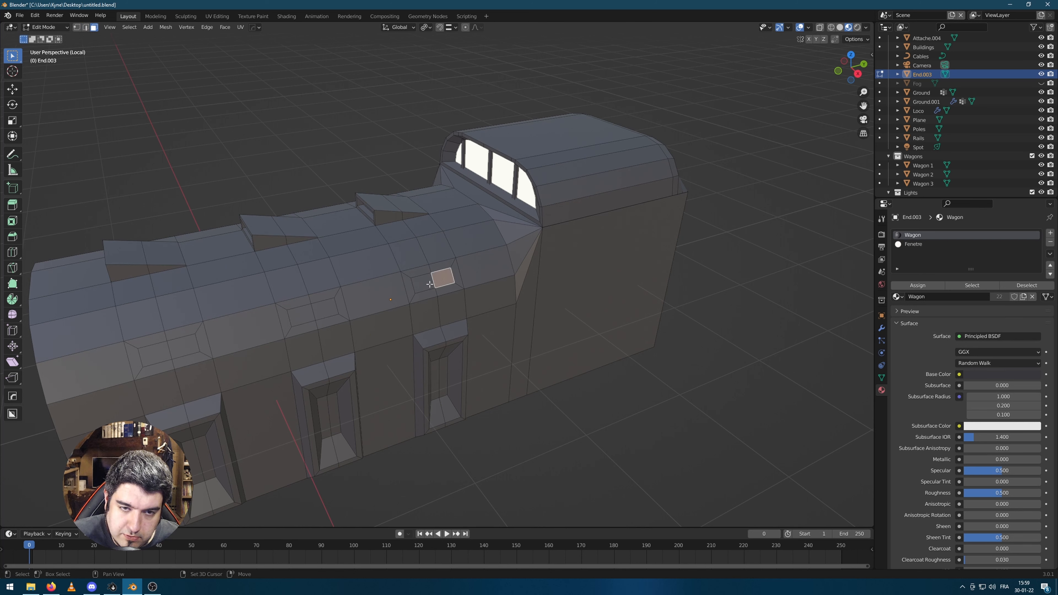
pyautogui.keyDown('shift'); pyautogui.click(429, 284); pyautogui.keyUp('shift')
pyautogui.keyDown('shift'); pyautogui.click(304, 312); pyautogui.keyUp('shift')
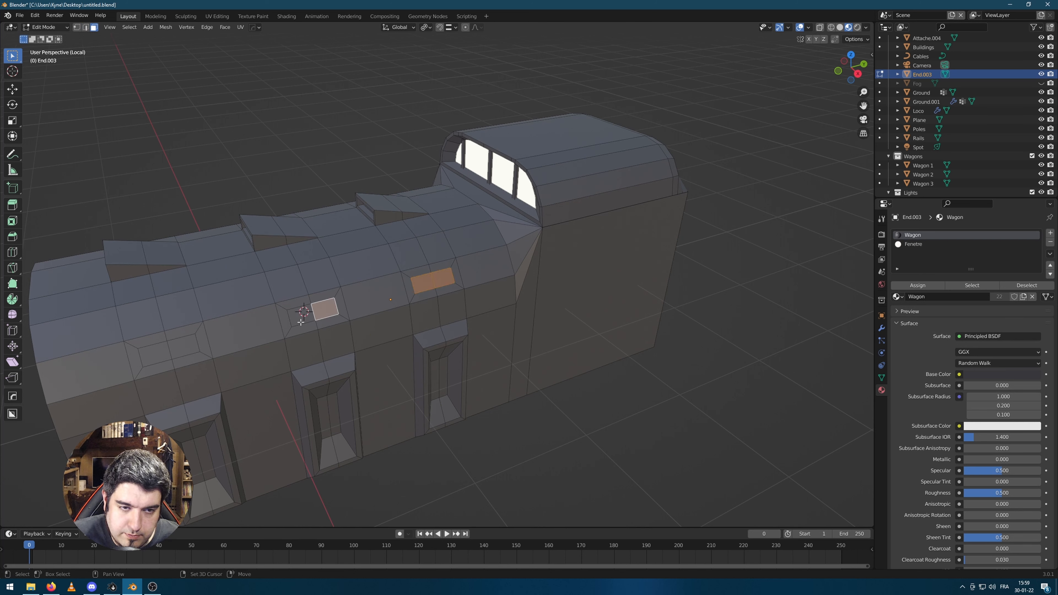
pyautogui.keyDown('shift'); pyautogui.click(288, 321); pyautogui.keyUp('shift')
pyautogui.click(302, 326)
pyautogui.click(303, 318)
pyautogui.keyDown('shift'); pyautogui.click(323, 311); pyautogui.keyUp('shift')
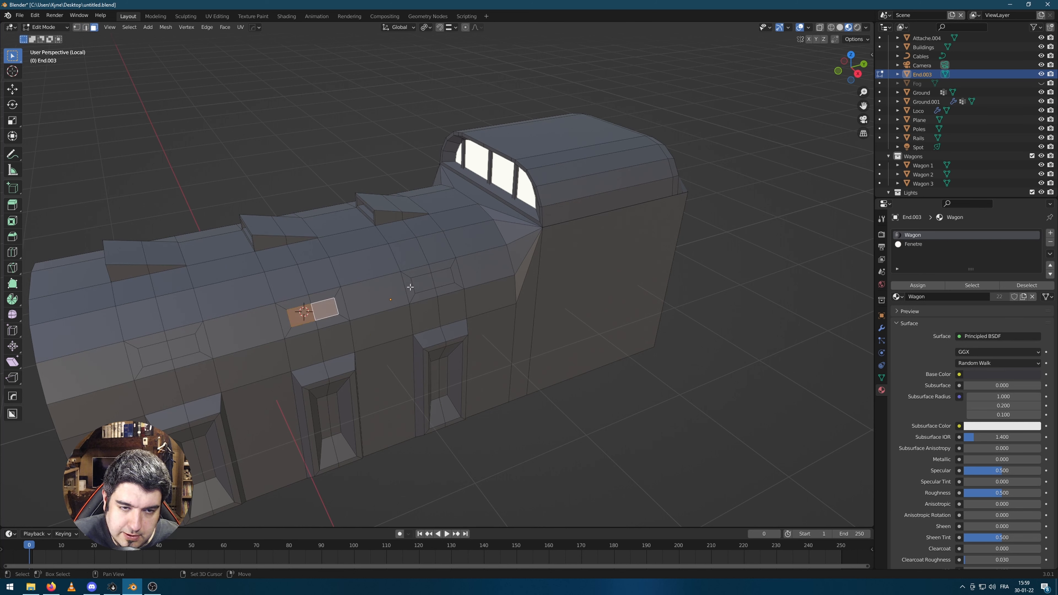
pyautogui.keyDown('shift'); pyautogui.click(443, 278); pyautogui.keyUp('shift')
pyautogui.keyDown('shift'); pyautogui.click(183, 346); pyautogui.keyUp('shift')
pyautogui.keyDown('shift'); pyautogui.click(154, 355); pyautogui.keyUp('shift')
pyautogui.press('i')
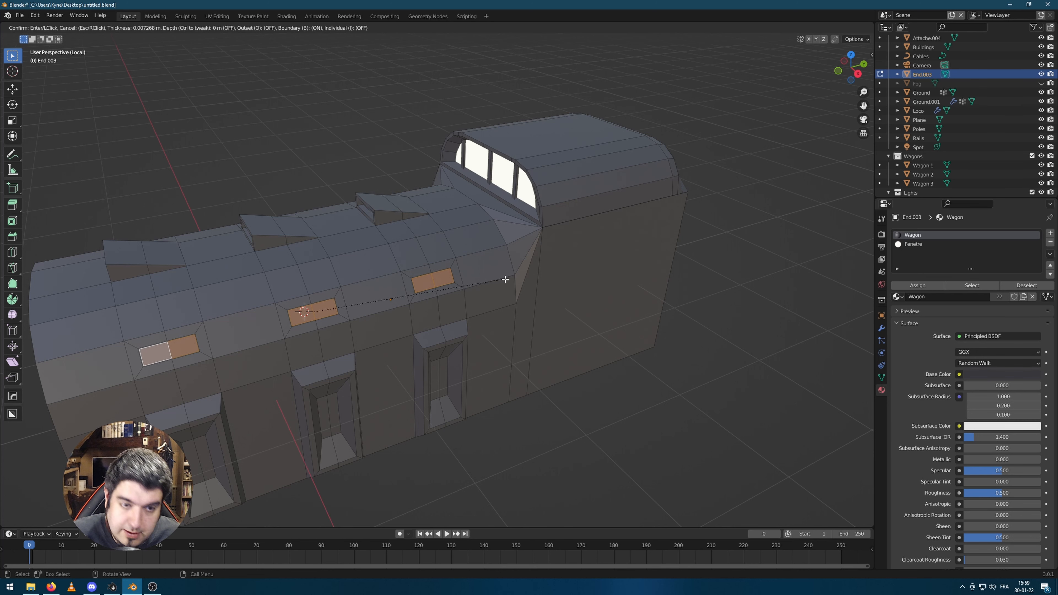
pyautogui.press('i')
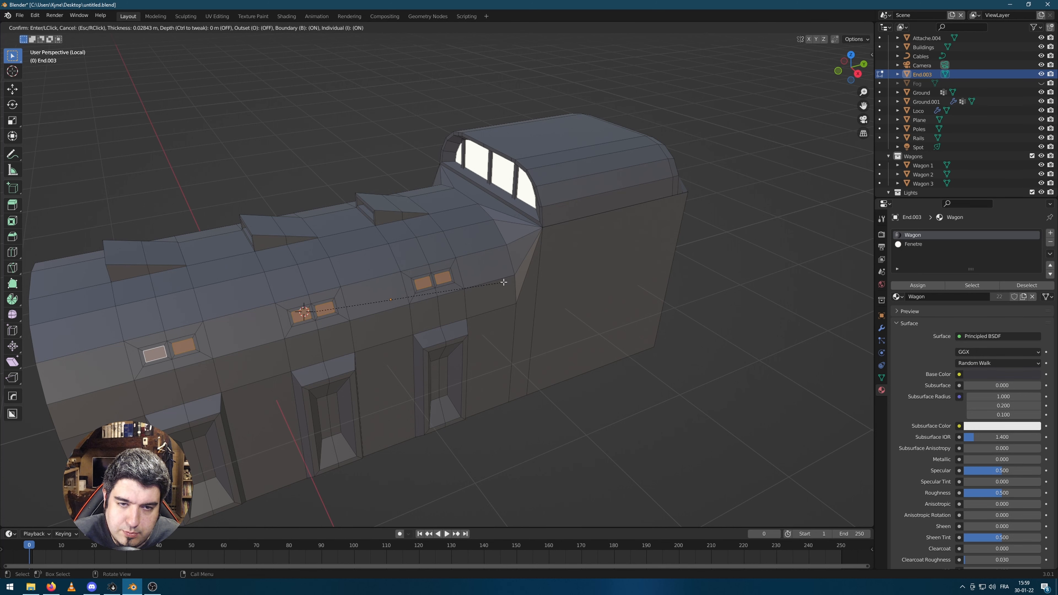
pyautogui.click(504, 282)
# Extrude the six small window panes slightly inward and assign them the Fenetre material
pyautogui.moveTo(503, 283); pyautogui.dragTo(547, 280, button='middle')
pyautogui.press('e')
pyautogui.click(546, 281)
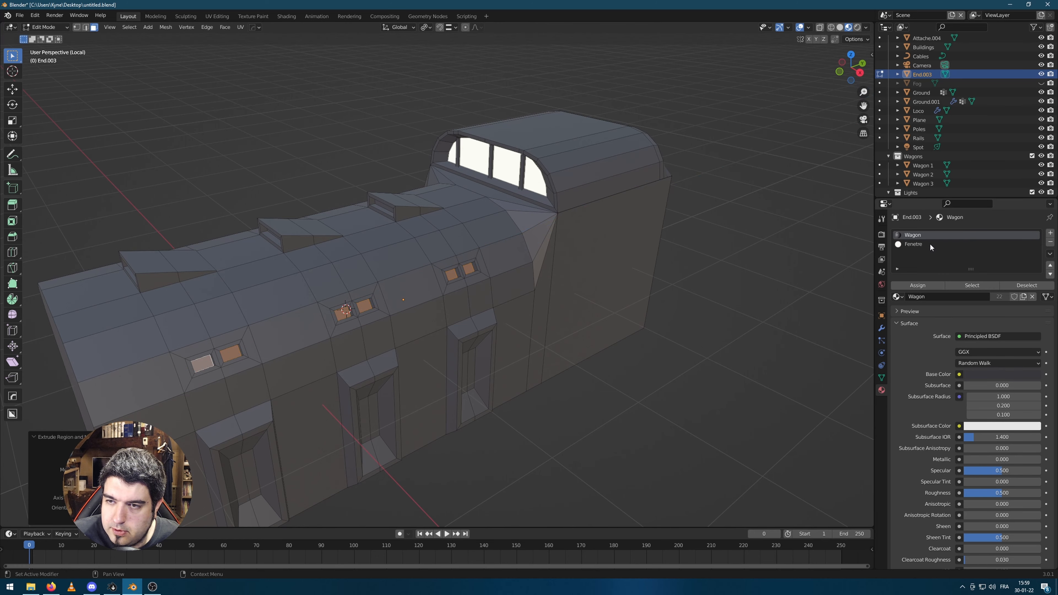
pyautogui.click(913, 244)
pyautogui.click(917, 285)
pyautogui.press('Tab')
pyautogui.moveTo(584, 342); pyautogui.dragTo(661, 365, button='middle')
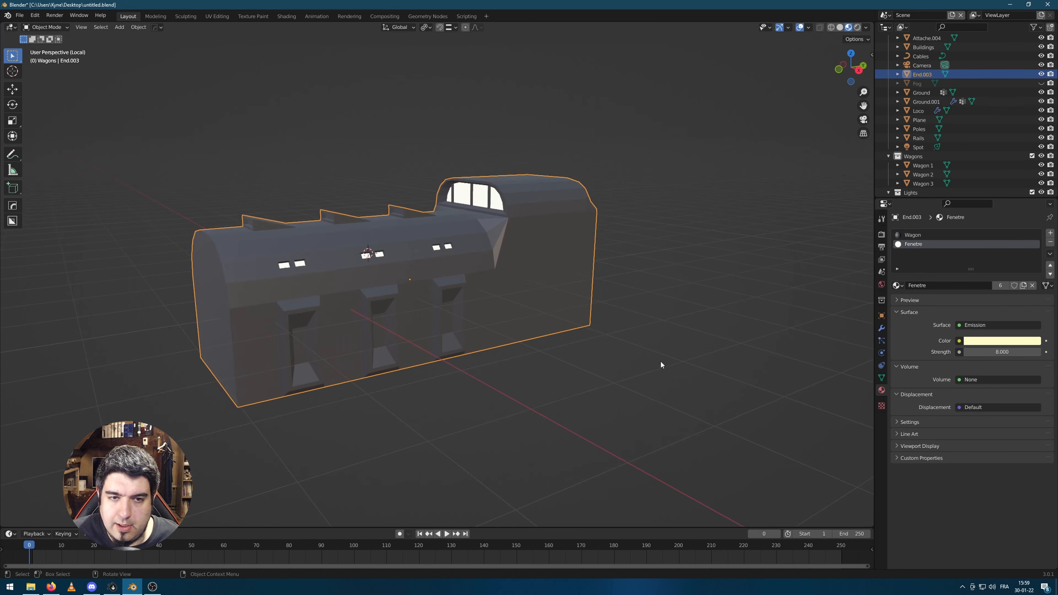
pyautogui.scroll(-1, 660, 365)
pyautogui.moveTo(480, 304)
pyautogui.mouseDown(button='middle')
pyautogui.moveTo(515, 297)
pyautogui.moveTo(482, 296)
pyautogui.mouseUp(button='middle')
pyautogui.scroll(2, 514, 296)
# Add one centred horizontal and one centred vertical loop cut across the side wall of the end wagon's tall section
pyautogui.press('Tab')
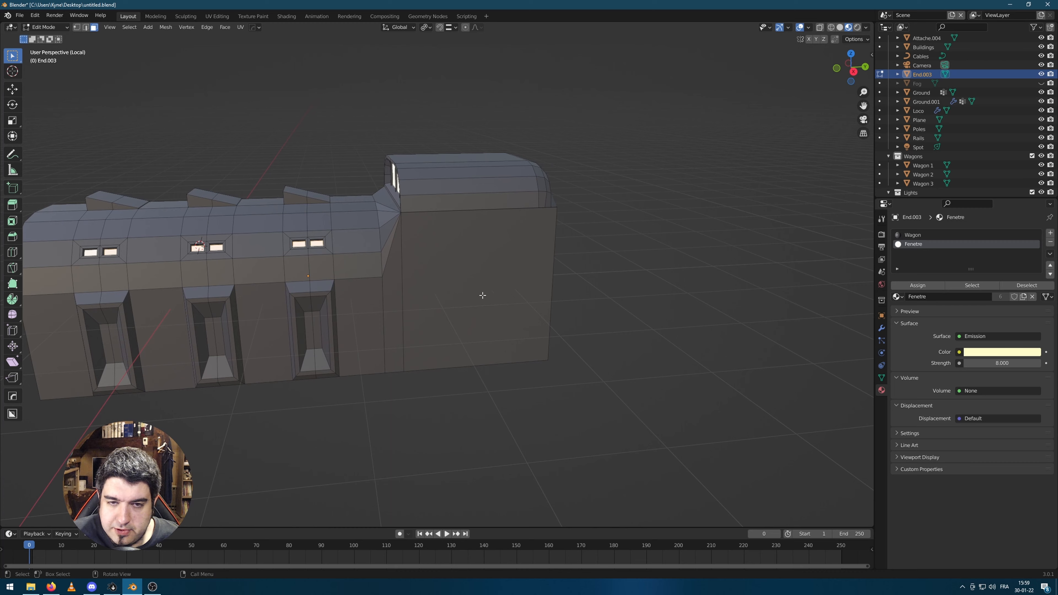
pyautogui.scroll(3, 457, 265)
pyautogui.click(371, 280)
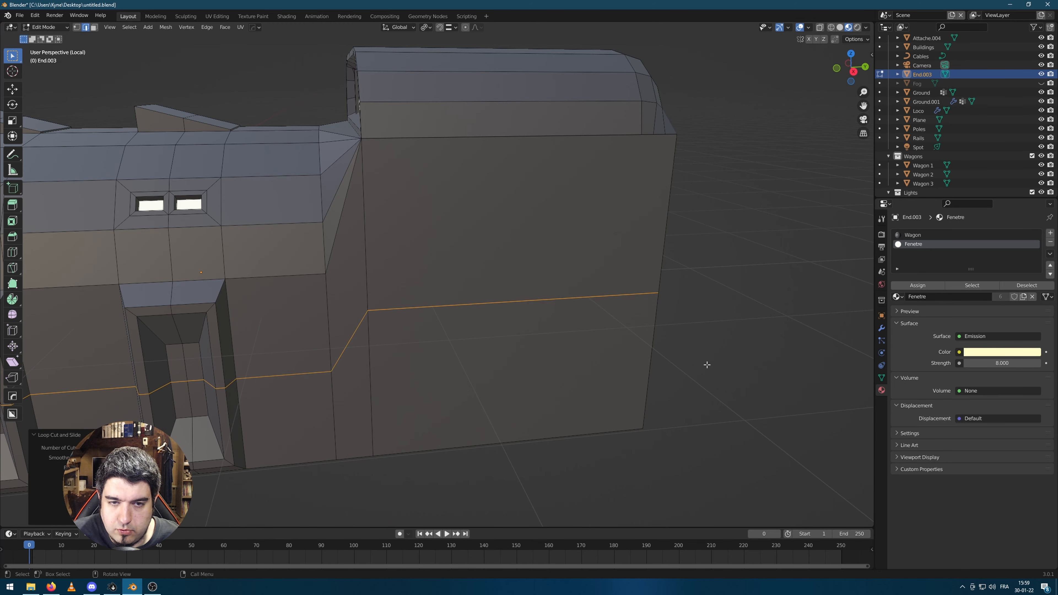
pyautogui.click(529, 344)
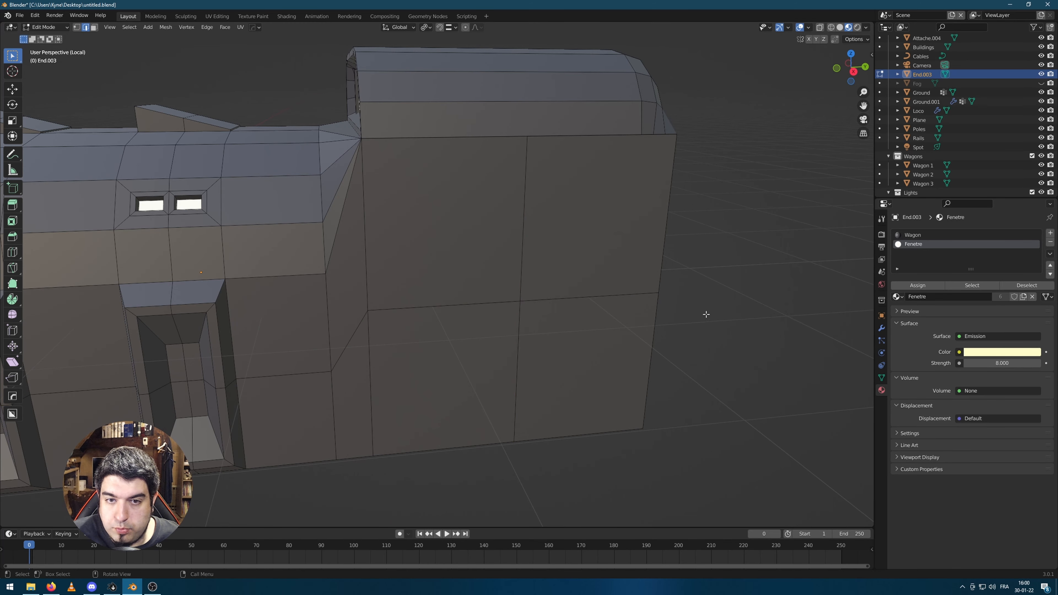
pyautogui.click(464, 246)
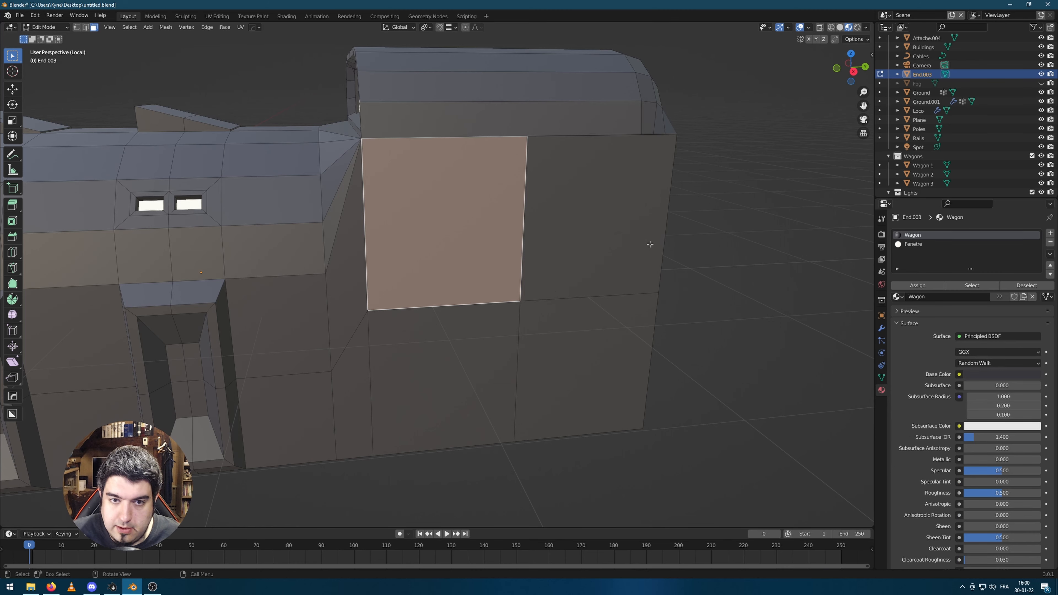
# Halve the upper and lower rows of the tall section's side wall with two more horizontal loop cuts
pyautogui.hotkey('ctrl', 'r')
pyautogui.click(388, 217)
pyautogui.hotkey('ctrl', 'r')
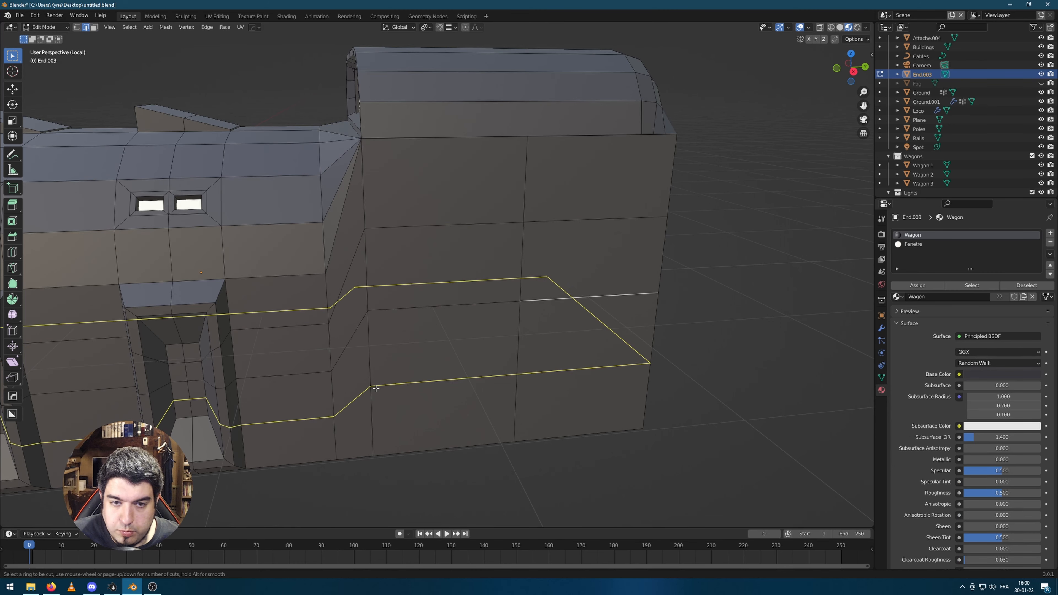
pyautogui.click(393, 388)
pyautogui.click(651, 385)
pyautogui.moveTo(698, 332); pyautogui.dragTo(662, 335, button='middle')
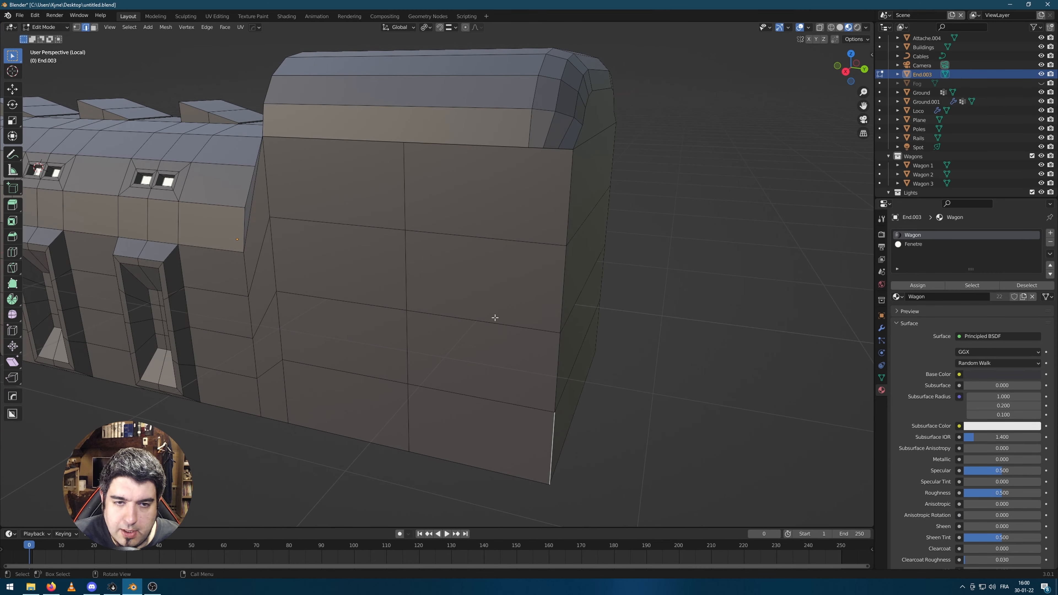
# Select the four faces in the two middle rows of the tall section's side and inset them individually by about 0.13 m
pyautogui.moveTo(495, 318); pyautogui.dragTo(460, 217, button='middle')
pyautogui.press('3')
pyautogui.click(460, 210)
pyautogui.keyDown('shift'); pyautogui.click(564, 277); pyautogui.keyUp('shift')
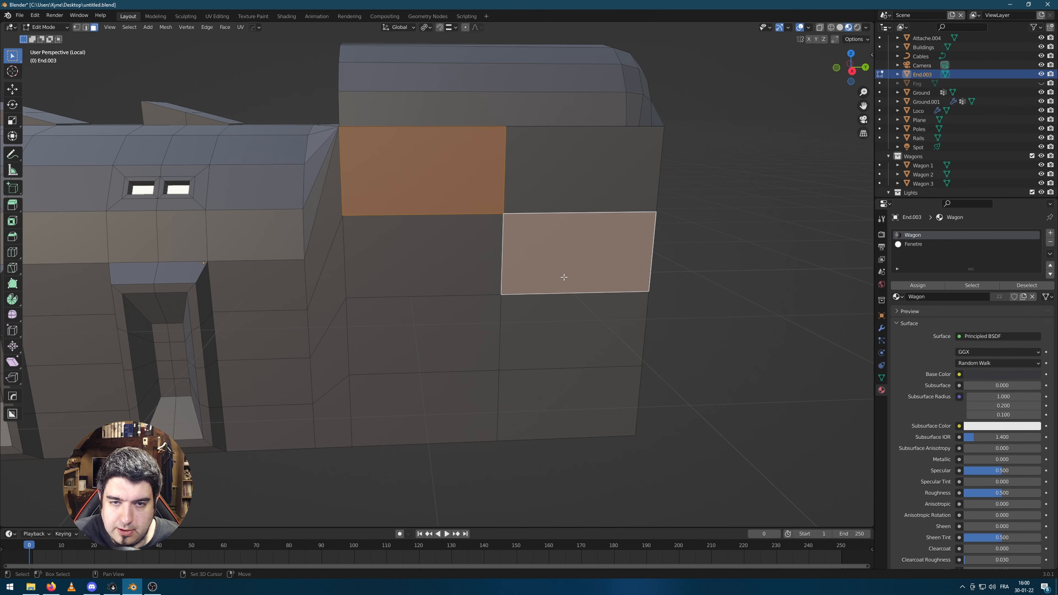
pyautogui.click(476, 243)
pyautogui.keyDown('shift'); pyautogui.click(547, 253); pyautogui.keyUp('shift')
pyautogui.keyDown('shift'); pyautogui.click(469, 366); pyautogui.keyUp('shift')
pyautogui.keyDown('shift'); pyautogui.click(569, 347); pyautogui.keyUp('shift')
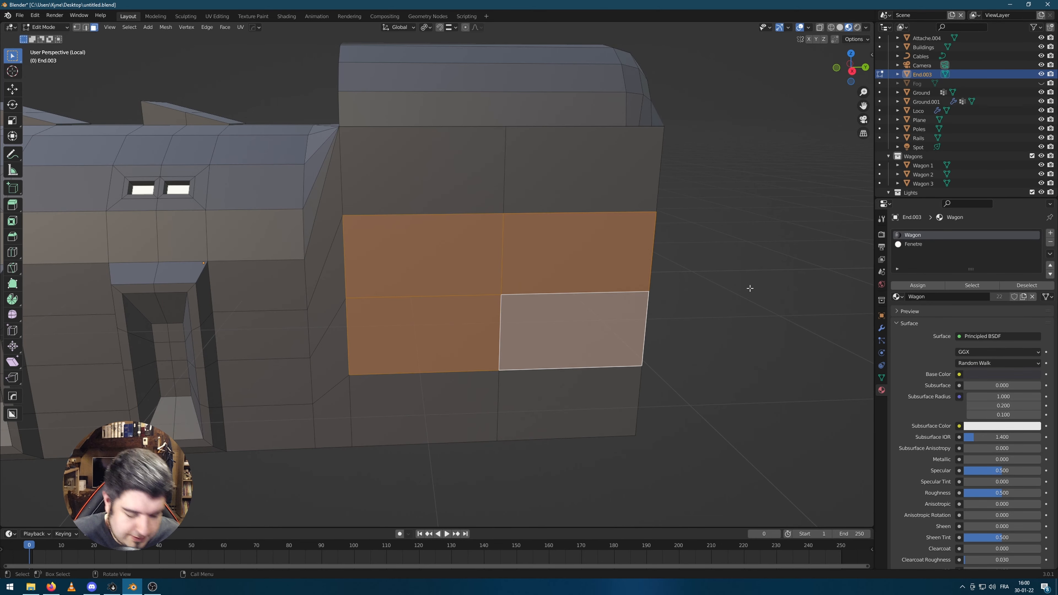
pyautogui.press('i')
pyautogui.press('i')
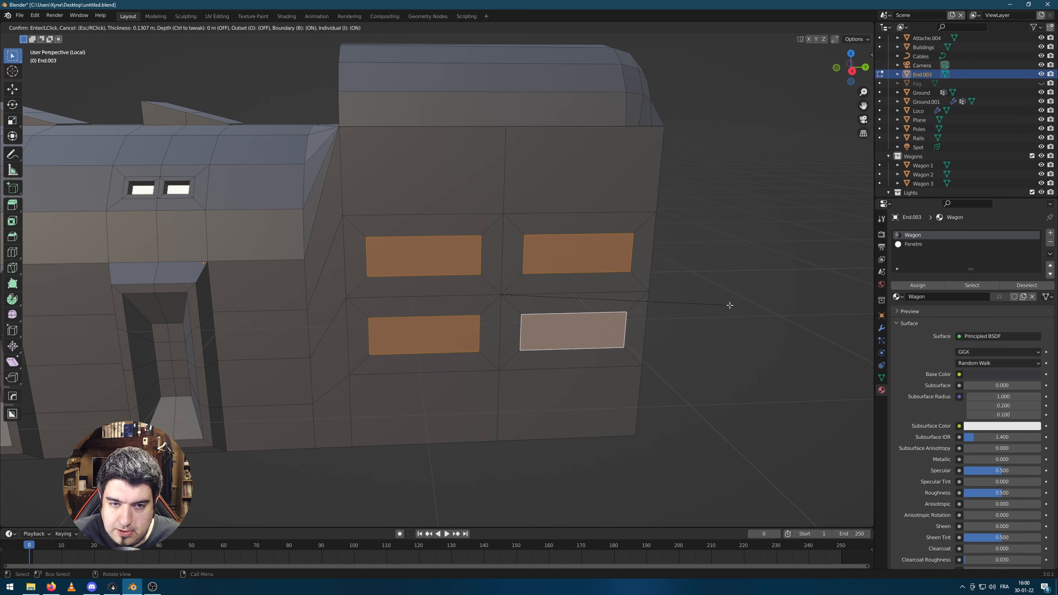
pyautogui.click(729, 305)
# Split the inset panels of both columns in half with centred vertical loop cuts
pyautogui.moveTo(730, 305); pyautogui.dragTo(697, 327, button='middle')
pyautogui.hotkey('ctrl', 'r')
pyautogui.click(514, 260)
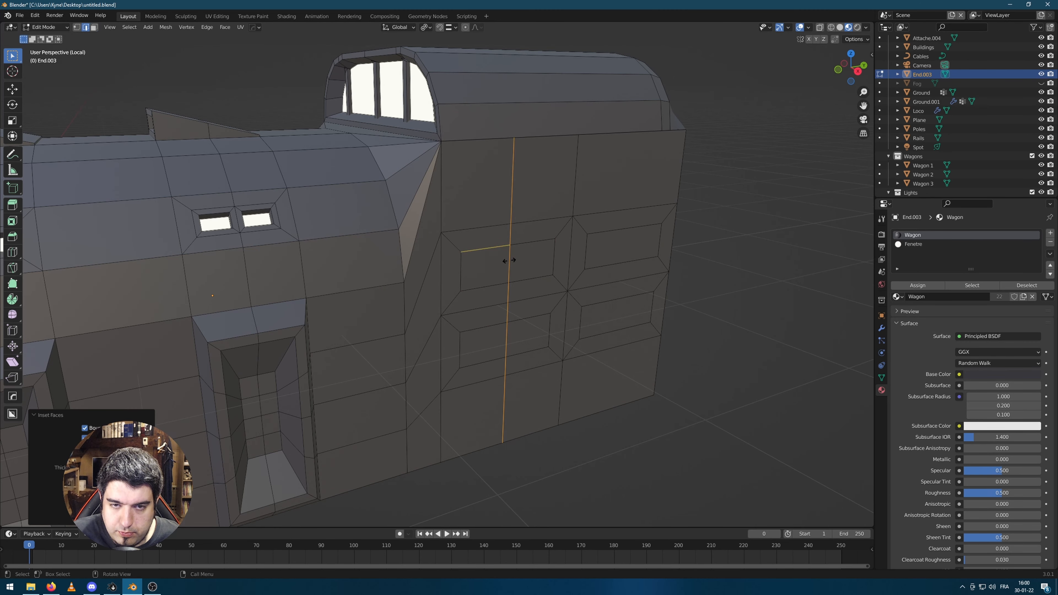
pyautogui.rightClick(510, 260)
pyautogui.hotkey('ctrl', 'r')
pyautogui.click(633, 250)
pyautogui.rightClick(651, 257)
# Select the eight half panels and inset them individually by about 0.04 m to form paired window panes
pyautogui.press('3')
pyautogui.click(479, 263)
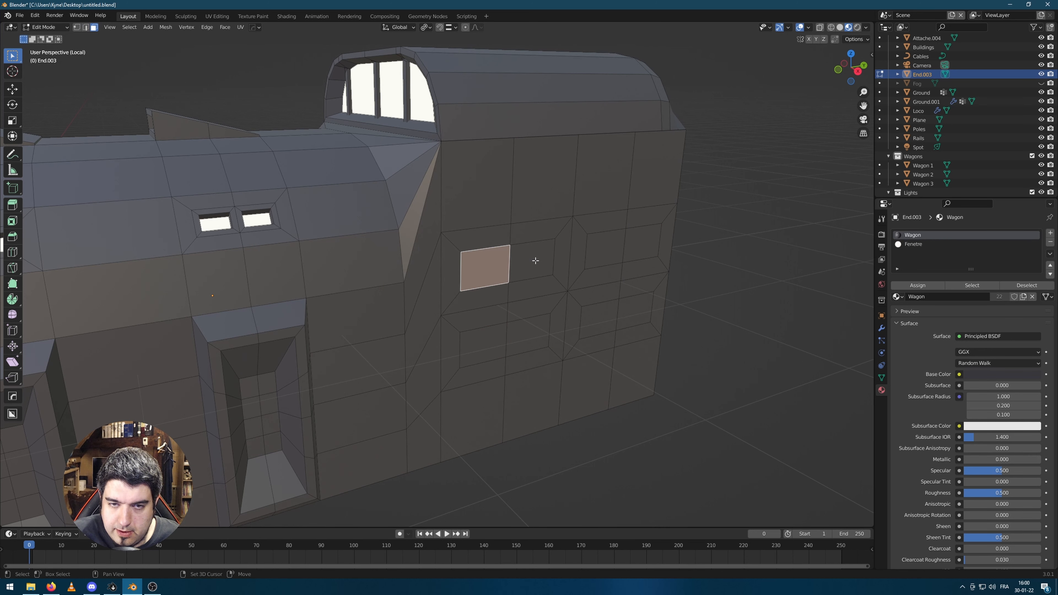
pyautogui.keyDown('shift'); pyautogui.click(533, 262); pyautogui.keyUp('shift')
pyautogui.keyDown('shift'); pyautogui.click(516, 340); pyautogui.keyUp('shift')
pyautogui.keyDown('shift'); pyautogui.click(502, 344); pyautogui.keyUp('shift')
pyautogui.keyDown('shift'); pyautogui.click(605, 249); pyautogui.keyUp('shift')
pyautogui.keyDown('shift'); pyautogui.click(641, 244); pyautogui.keyUp('shift')
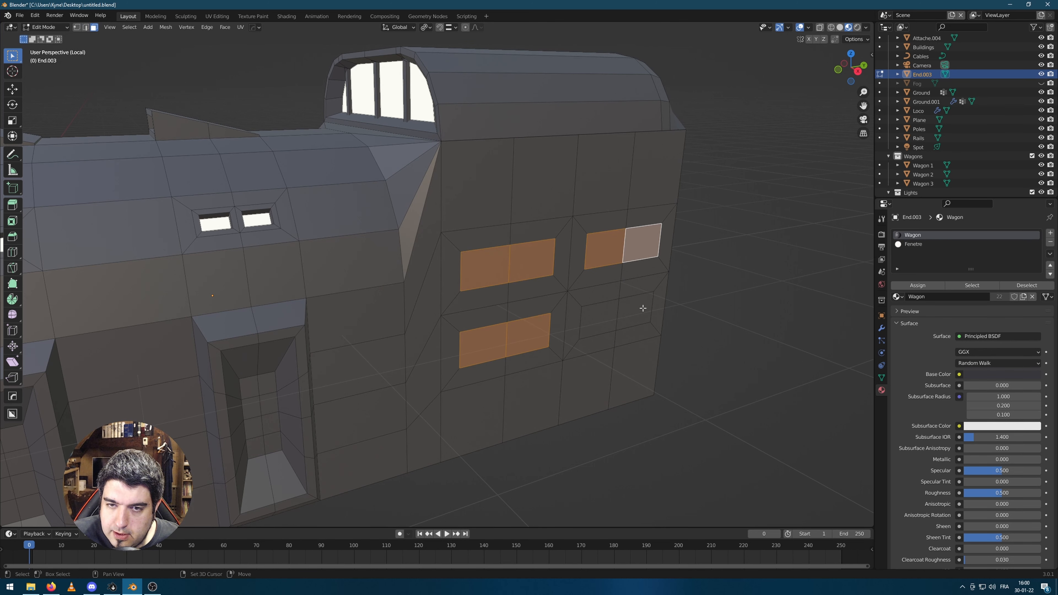
pyautogui.keyDown('shift'); pyautogui.click(635, 311); pyautogui.keyUp('shift')
pyautogui.keyDown('shift'); pyautogui.click(612, 322); pyautogui.keyUp('shift')
pyautogui.press('i')
pyautogui.press('i')
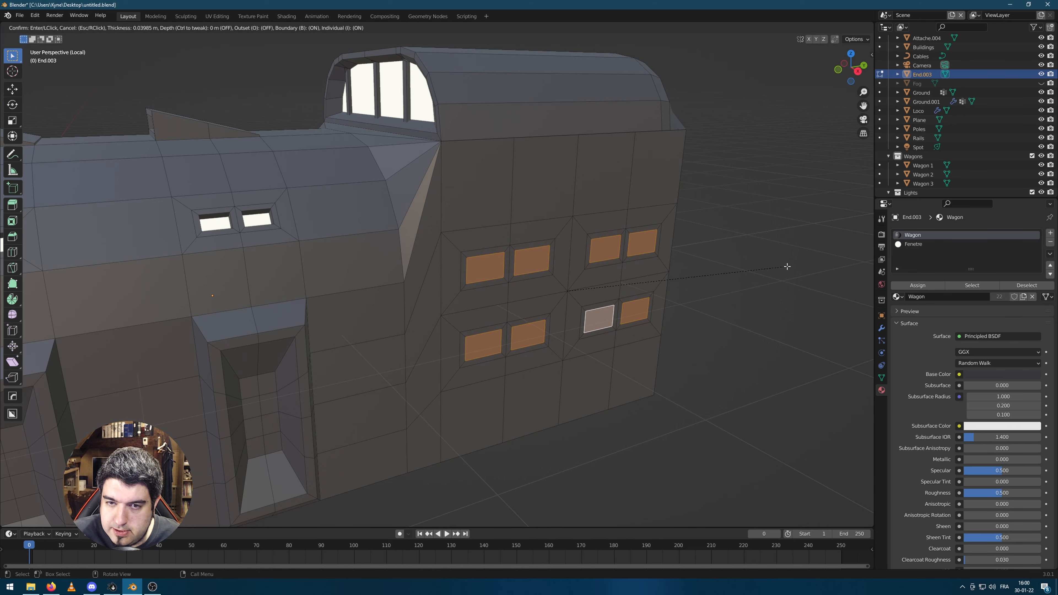
pyautogui.click(784, 267)
# Extrude the eight window panes slightly inward and assign them the Fenetre material
pyautogui.moveTo(784, 267); pyautogui.dragTo(756, 294, button='middle')
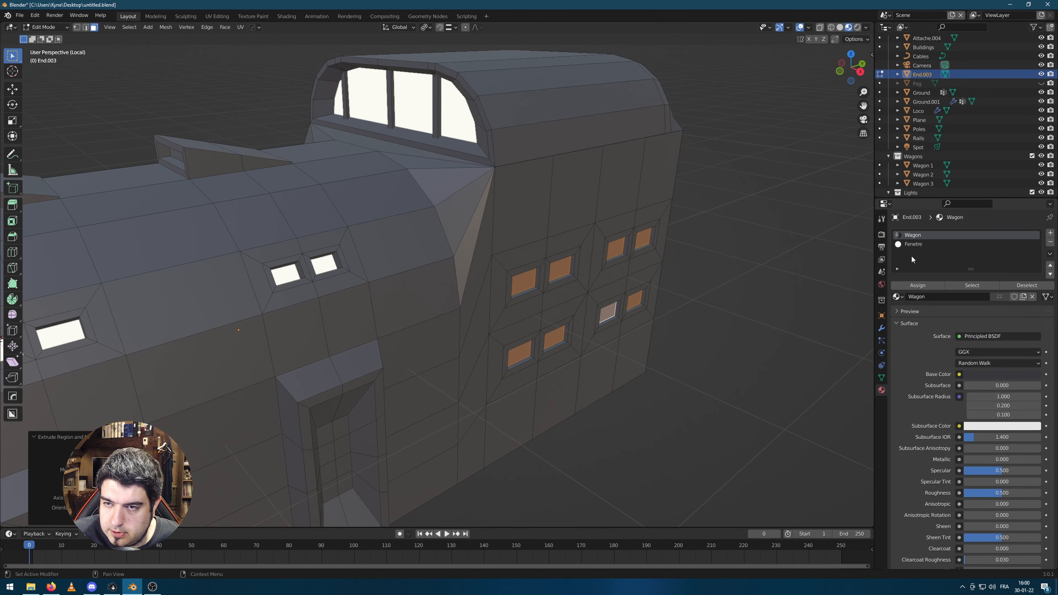
pyautogui.click(913, 244)
pyautogui.click(917, 286)
pyautogui.press('Tab')
pyautogui.scroll(-5, 813, 287)
pyautogui.moveTo(762, 286); pyautogui.dragTo(176, 272, button='middle')
# Select the underside faces at the low end of the wagon and raise them about 0.25 m along Z as wheel clearance
pyautogui.press('Tab')
pyautogui.moveTo(241, 300); pyautogui.dragTo(288, 293, button='middle')
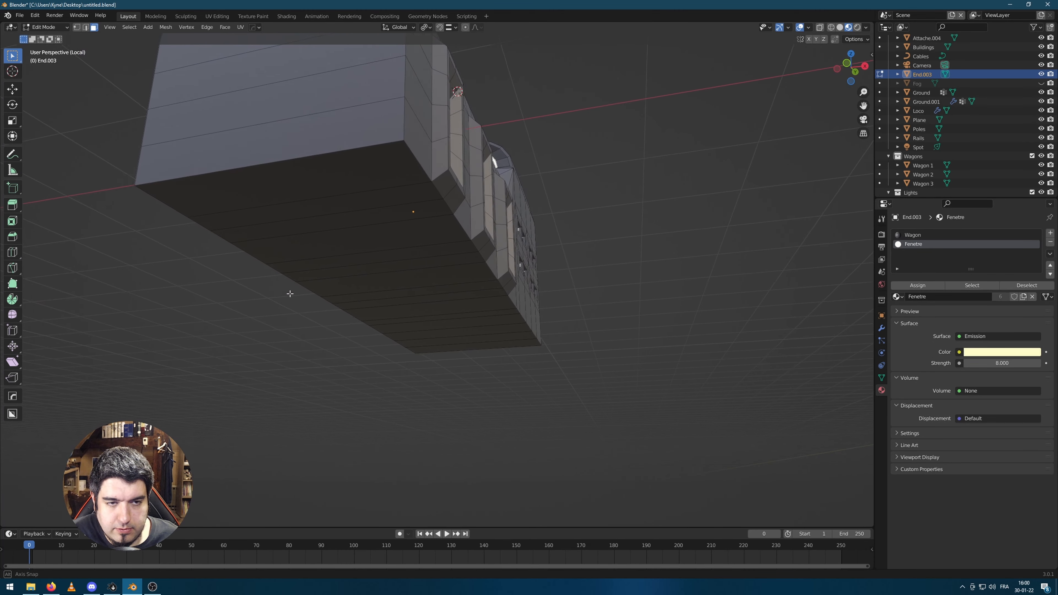
pyautogui.click(371, 182)
pyautogui.moveTo(370, 182); pyautogui.dragTo(280, 290, button='middle')
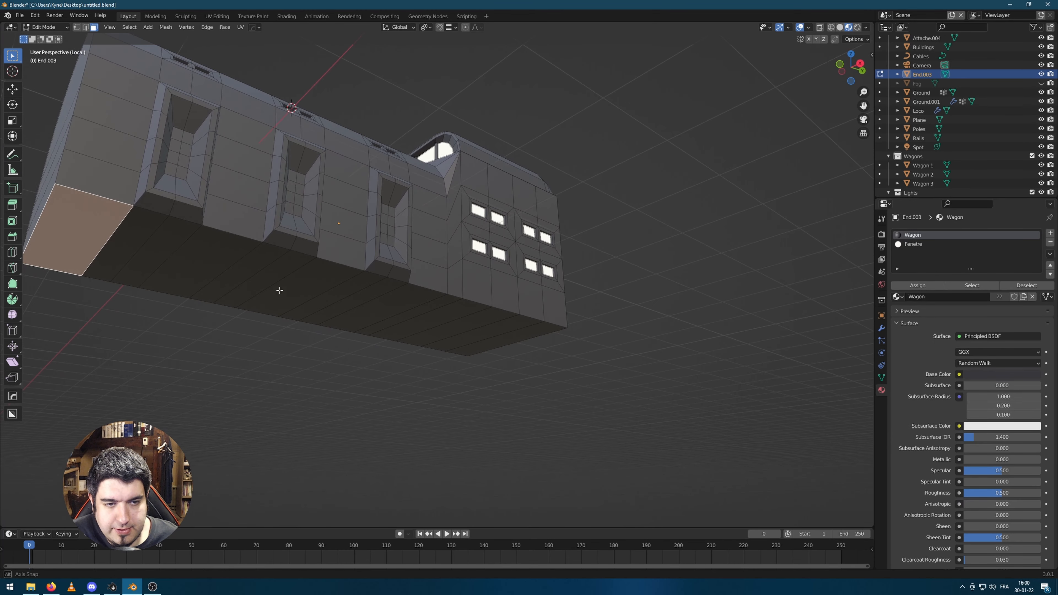
pyautogui.keyDown('ctrl'); pyautogui.click(221, 259); pyautogui.keyUp('ctrl')
pyautogui.moveTo(221, 259); pyautogui.dragTo(261, 246, button='middle')
pyautogui.press('g')
pyautogui.press('z')
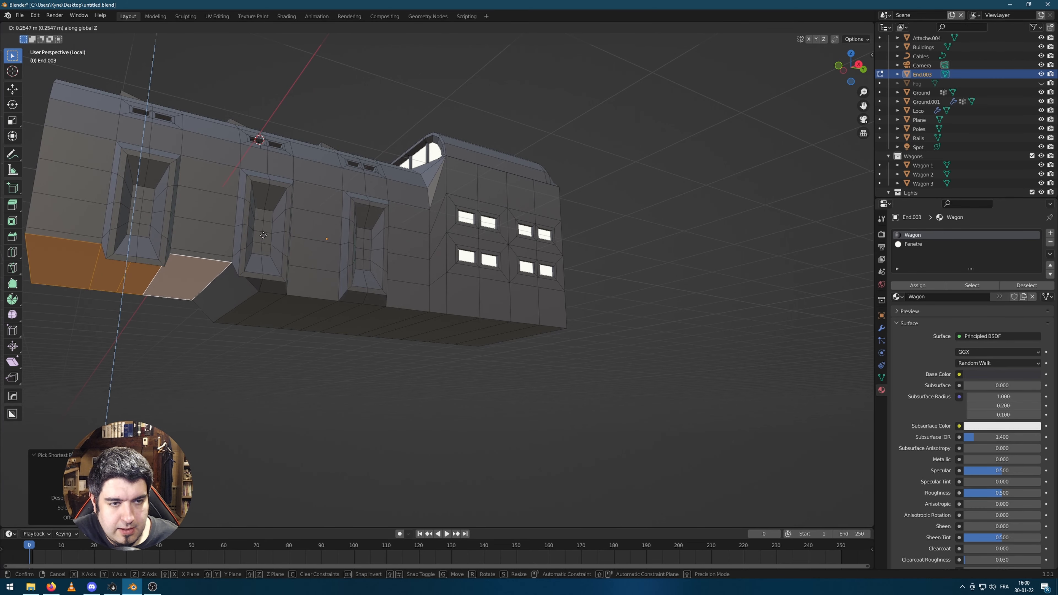
pyautogui.click(265, 236)
# Select the underside faces beneath the tall section and raise them along Z to make room for the second wheel set
pyautogui.moveTo(265, 235); pyautogui.dragTo(409, 310, button='middle')
pyautogui.click(409, 309)
pyautogui.keyDown('ctrl'); pyautogui.click(521, 315); pyautogui.keyUp('ctrl')
pyautogui.moveTo(521, 315); pyautogui.dragTo(587, 321, button='middle')
pyautogui.press('g')
pyautogui.press('z')
pyautogui.click(546, 303)
pyautogui.scroll(-4, 659, 321)
pyautogui.press('Tab')
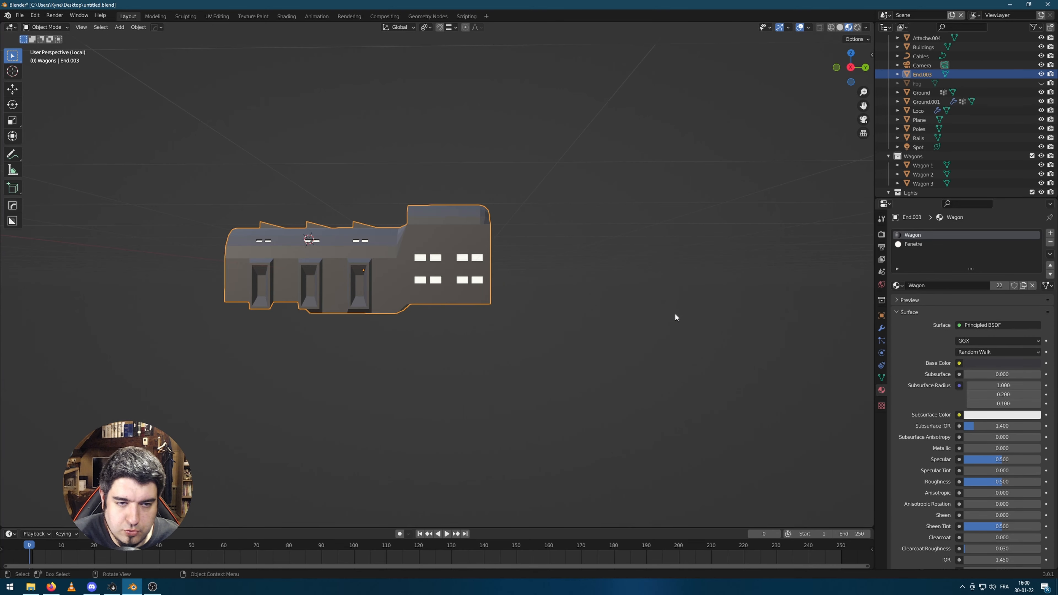
# Exit the isolated view, duplicate the eight near-side wheels of Wagon 1 and move the copies along Y beneath the end wagon
pyautogui.press('KP_Divide')
pyautogui.scroll(3, 529, 342)
pyautogui.click(346, 329)
pyautogui.scroll(2, 347, 354)
pyautogui.press('Tab')
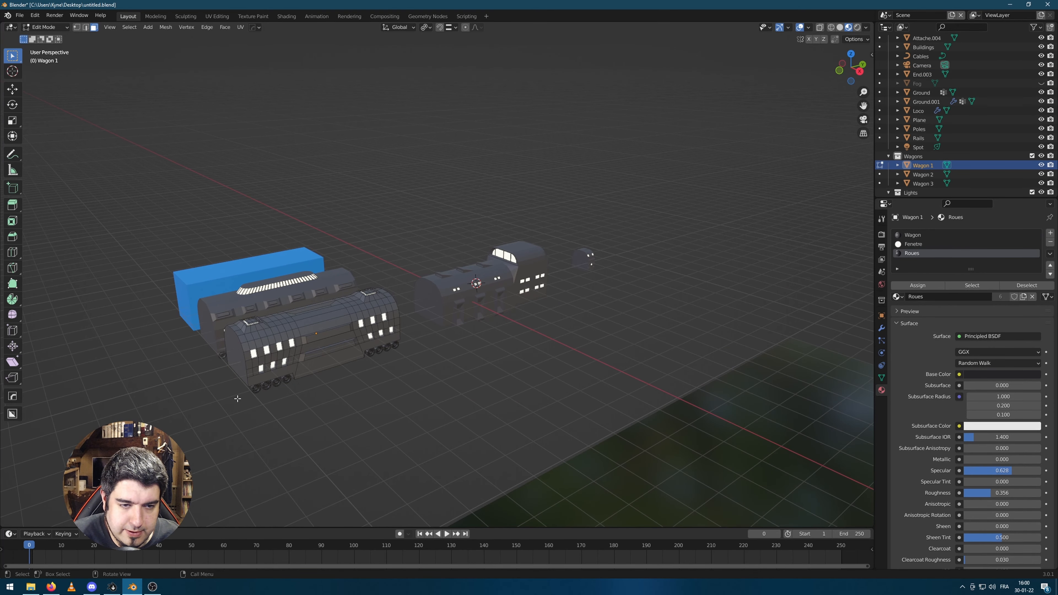
pyautogui.scroll(2, 270, 375)
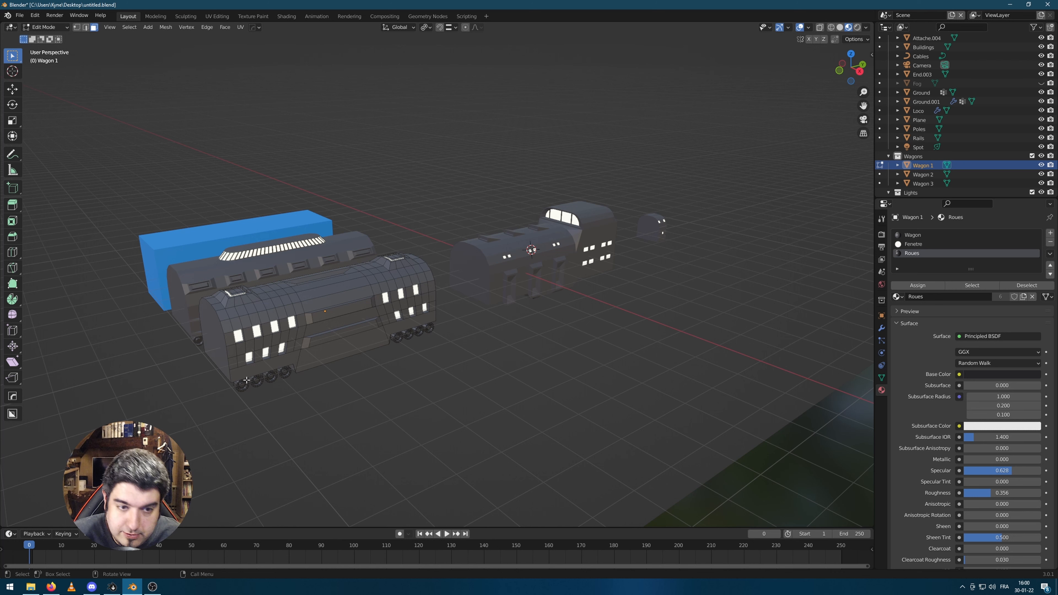
pyautogui.press('l')
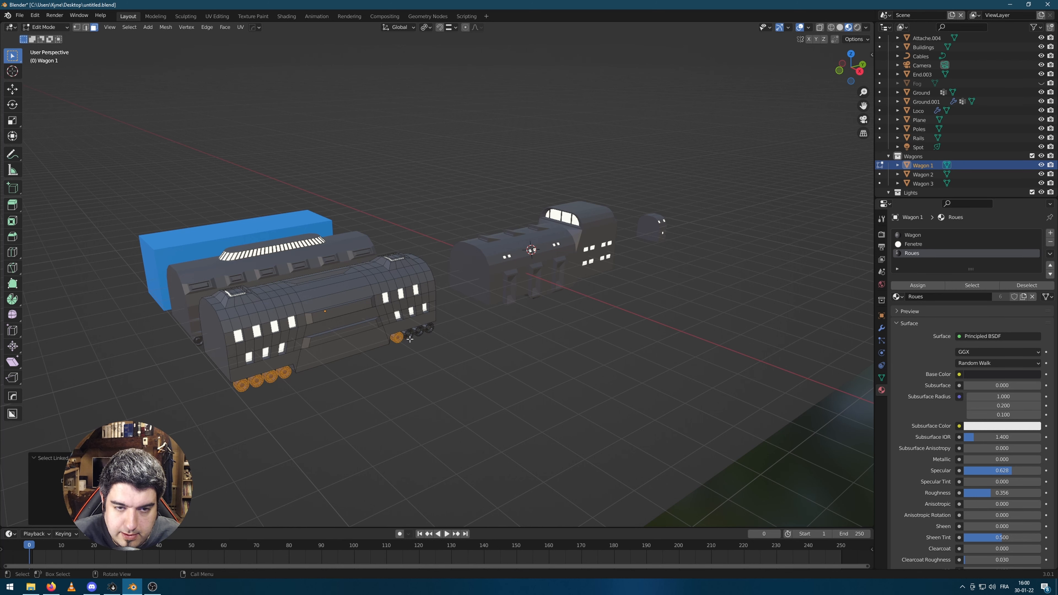
pyautogui.moveTo(487, 354); pyautogui.dragTo(503, 367, button='middle')
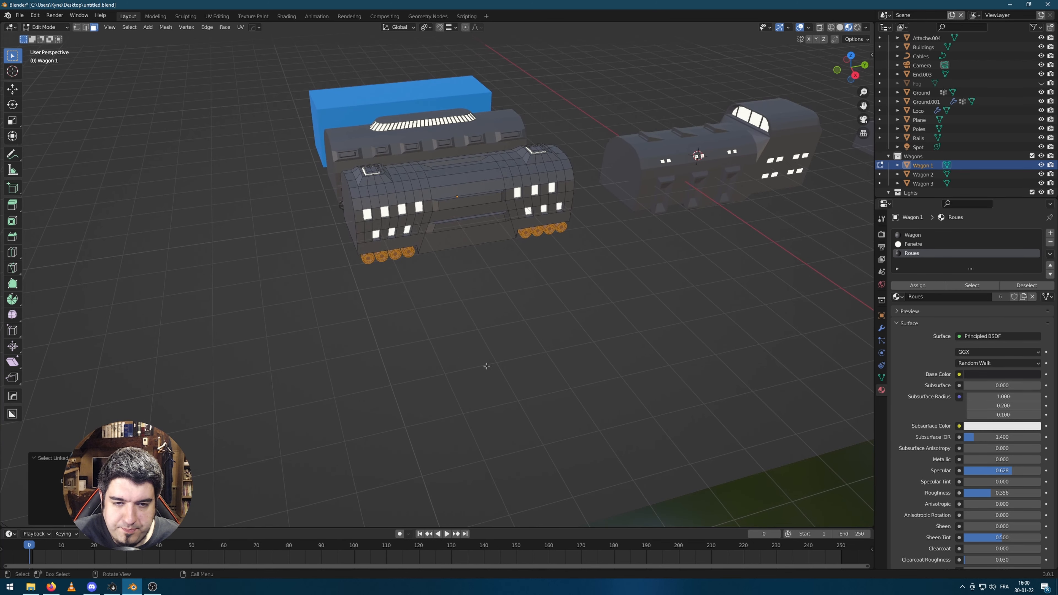
pyautogui.scroll(-1, 408, 324)
pyautogui.press('g')
pyautogui.press('y')
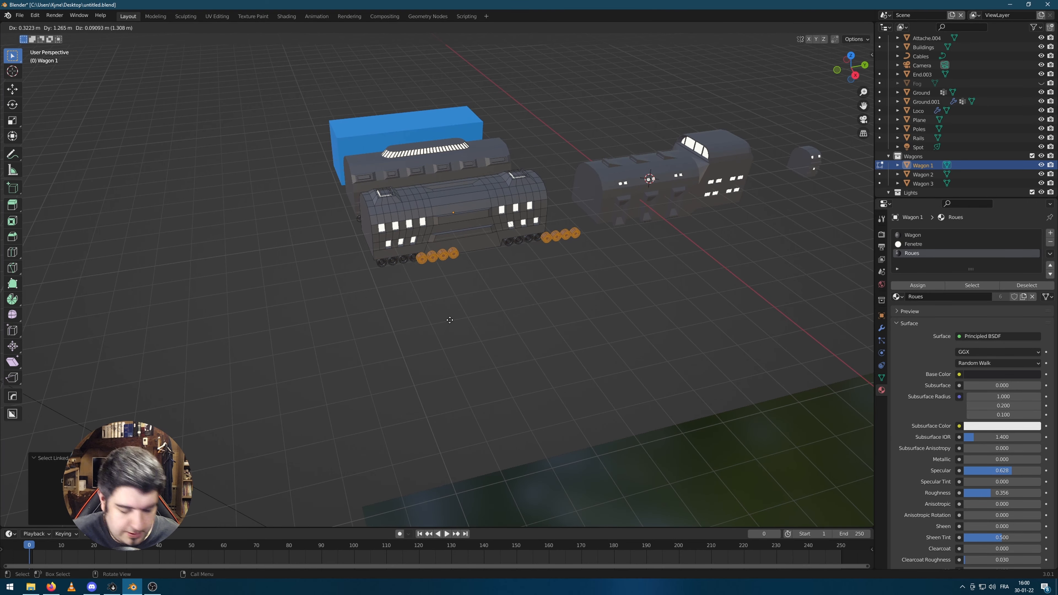
pyautogui.click(621, 283)
pyautogui.scroll(1, 715, 283)
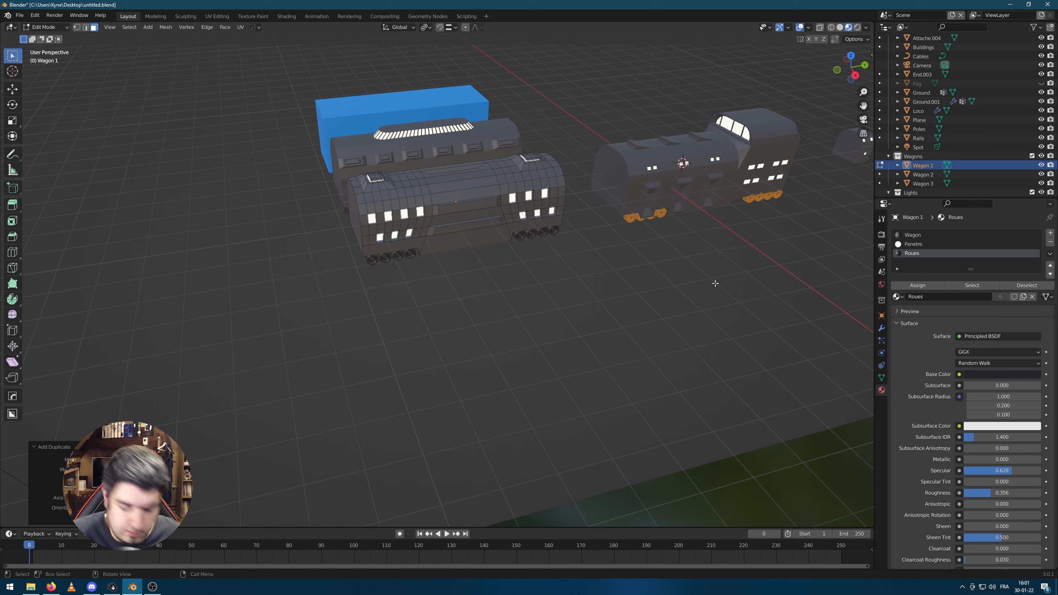
# Separate the copied wheels into their own object and join the end wagon's body with them
pyautogui.press('p')
pyautogui.click(714, 283)
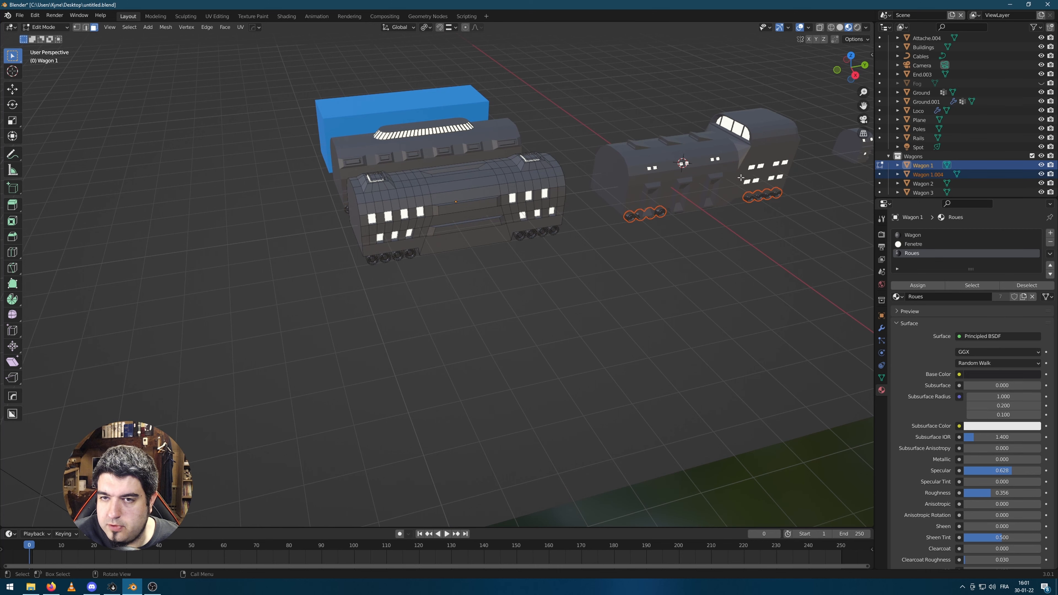
pyautogui.press('Tab')
pyautogui.click(746, 208)
pyautogui.scroll(3, 558, 236)
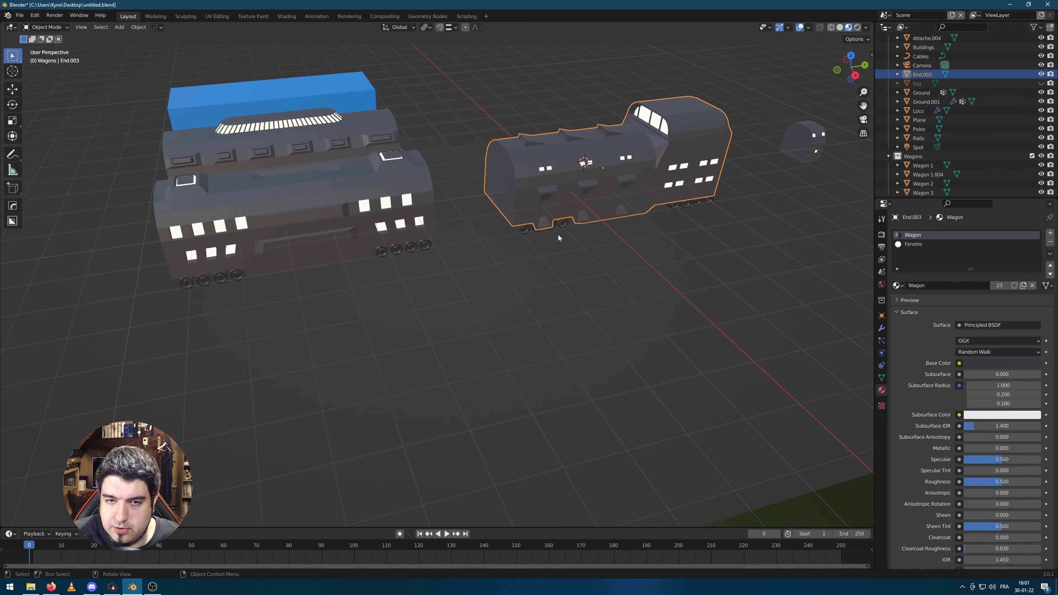
pyautogui.keyDown('shift'); pyautogui.click(583, 229); pyautogui.keyUp('shift')
pyautogui.hotkey('ctrl', 'j')
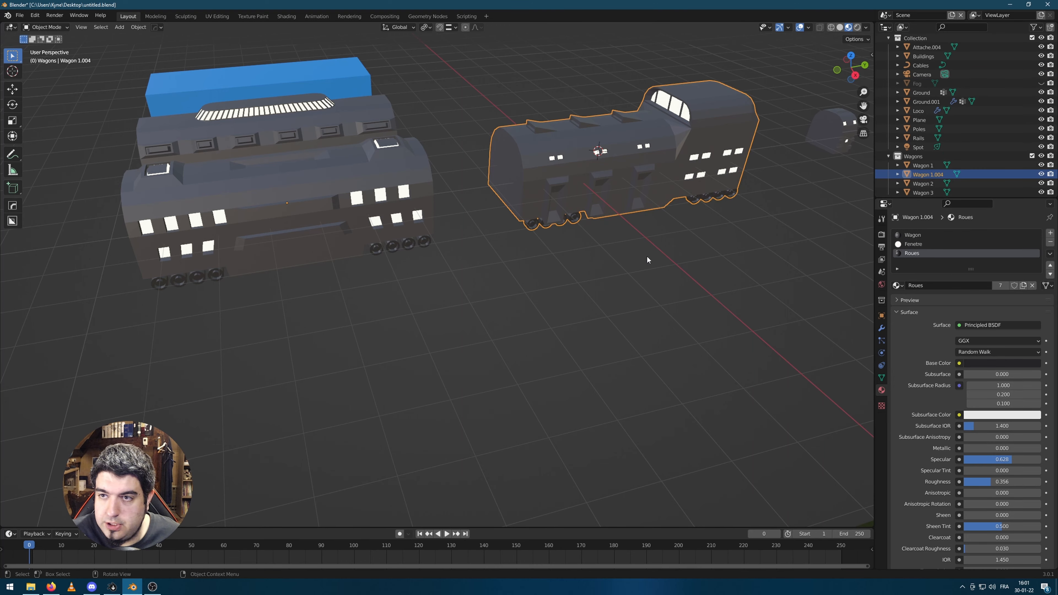
# Isolate the joined wagon and shift the four wheels under its low end slightly outward along Y
pyautogui.press('KP_Divide')
pyautogui.scroll(2, 647, 260)
pyautogui.moveTo(583, 327); pyautogui.dragTo(558, 292, button='middle')
pyautogui.press('Tab')
pyautogui.press('l')
pyautogui.press('l')
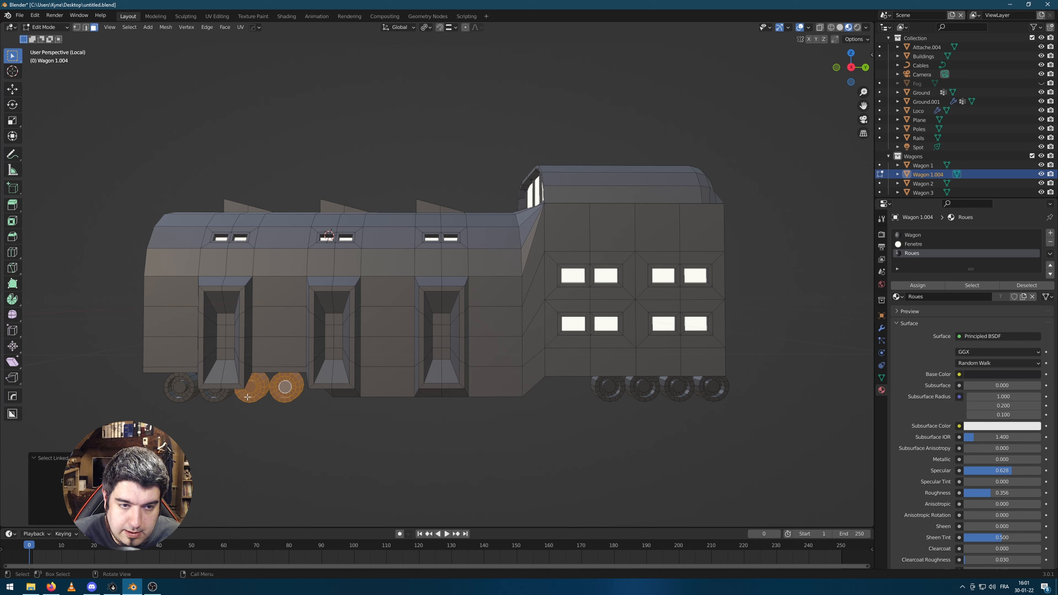
pyautogui.press('l')
pyautogui.press('KP_3')
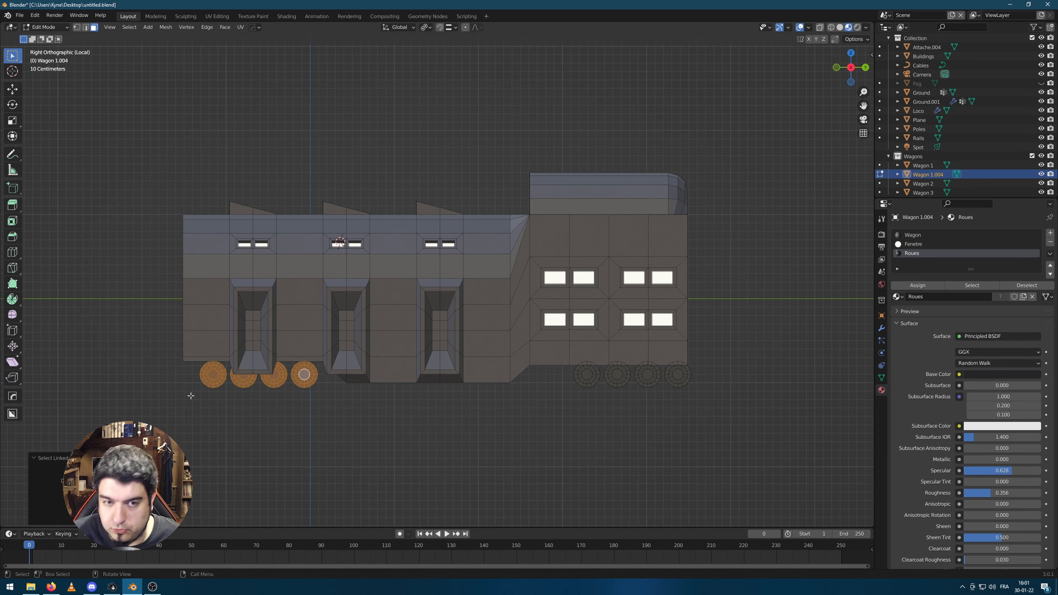
pyautogui.press('g')
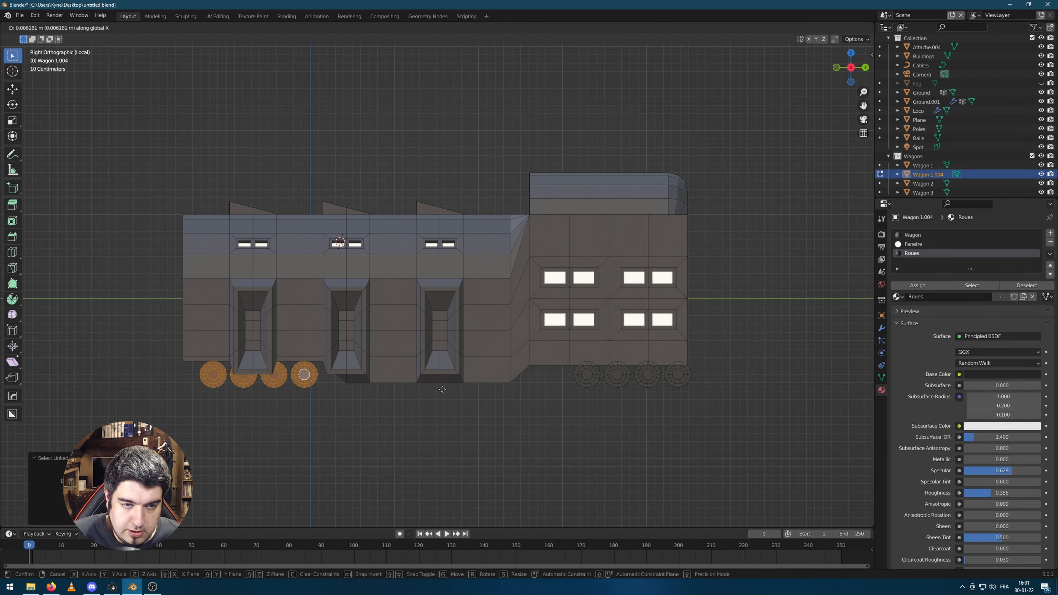
pyautogui.press('y')
pyautogui.click(450, 392)
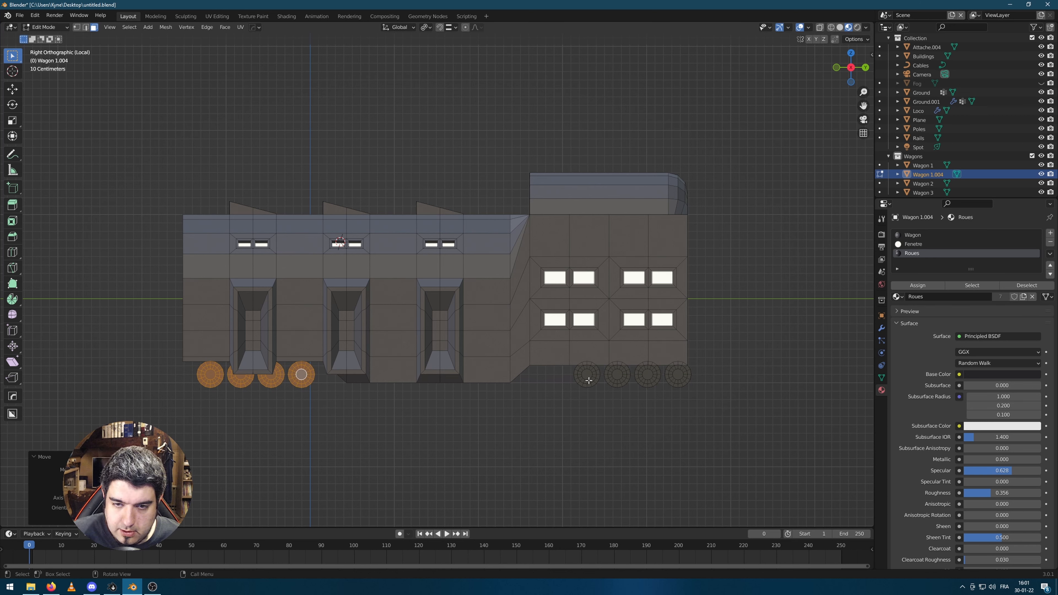
# Move the four wheels under the tall section about 0.27 m along Y toward the wagon's middle
pyautogui.hotkey('alt', 'a')
pyautogui.press('l')
pyautogui.press('l')
pyautogui.press('l')
pyautogui.press('l')
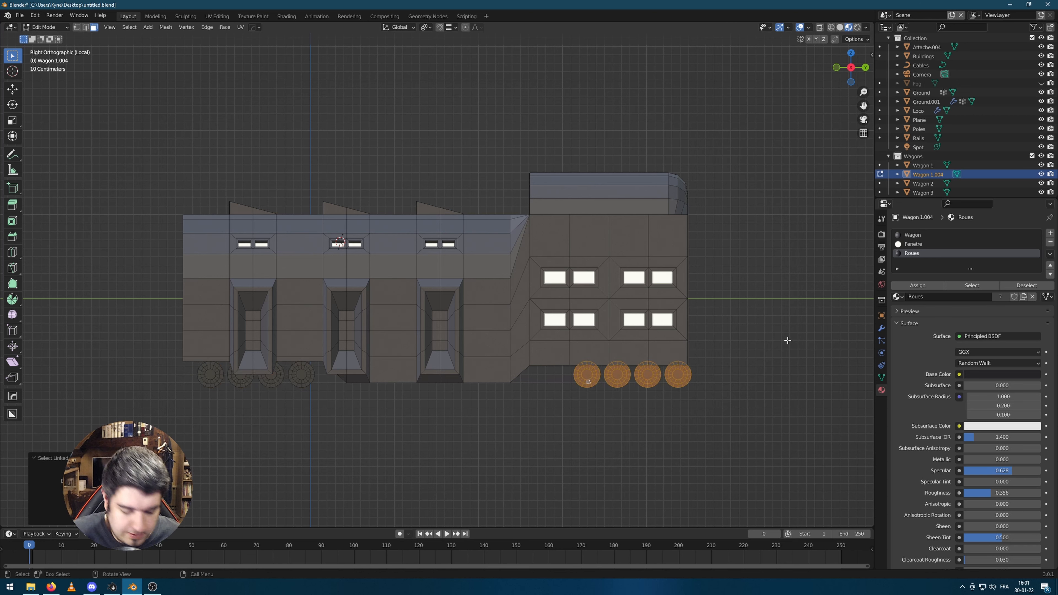
pyautogui.press('g')
pyautogui.press('y')
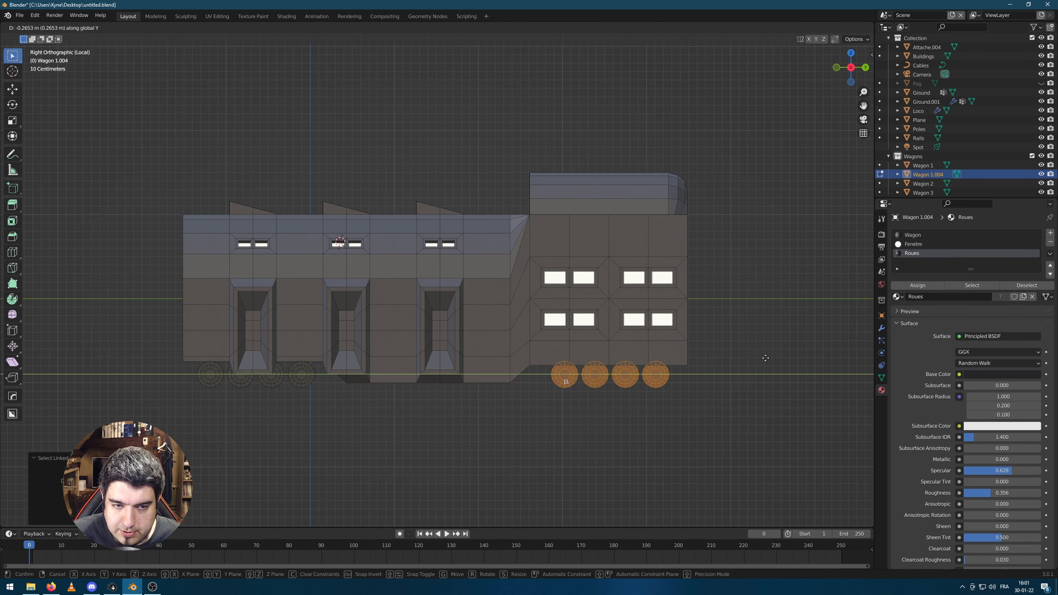
pyautogui.click(765, 358)
# Select the underside faces above the tall section's wheels and raise them slightly along Z
pyautogui.moveTo(765, 358); pyautogui.dragTo(679, 375, button='middle')
pyautogui.click(710, 338)
pyautogui.keyDown('ctrl'); pyautogui.click(571, 345); pyautogui.keyUp('ctrl')
pyautogui.press('g')
pyautogui.press('z')
pyautogui.click(779, 416)
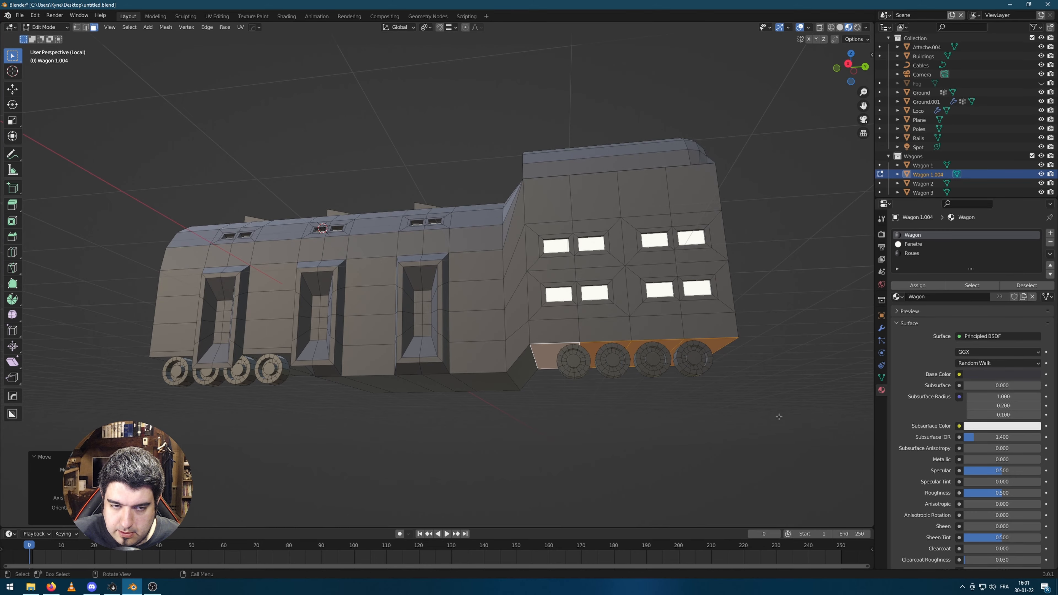
pyautogui.moveTo(779, 417); pyautogui.dragTo(798, 432, button='middle')
pyautogui.press('Tab')
pyautogui.moveTo(715, 453); pyautogui.dragTo(510, 397, button='middle')
pyautogui.scroll(2, 510, 397)
pyautogui.press('Tab')
pyautogui.scroll(-1, 537, 396)
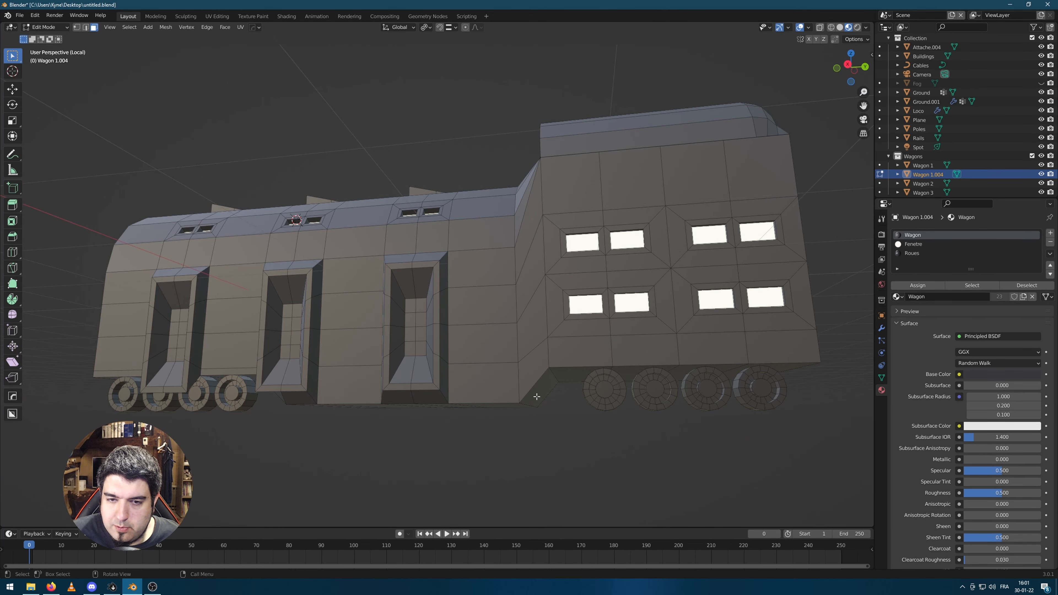
# Extrude the lower side face strip from the sloped transition to the tall section's end along its normals, and scale it down slightly
pyautogui.click(487, 386)
pyautogui.keyDown('ctrl'); pyautogui.click(783, 350); pyautogui.keyUp('ctrl')
pyautogui.moveTo(783, 351); pyautogui.dragTo(741, 395, button='middle')
pyautogui.hotkey('alt', 'e')
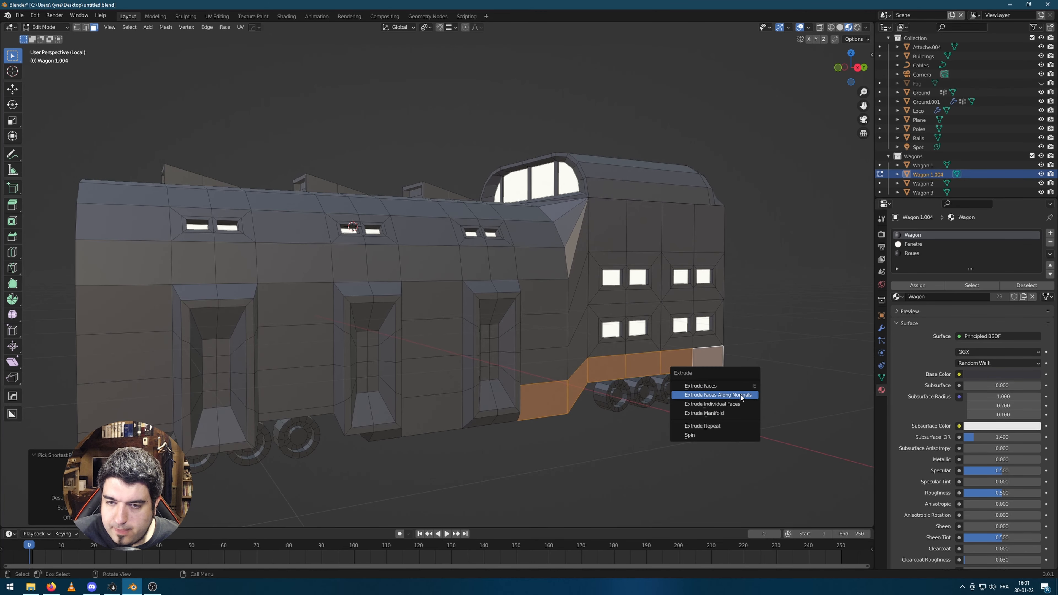
pyautogui.click(741, 394)
pyautogui.press('s')
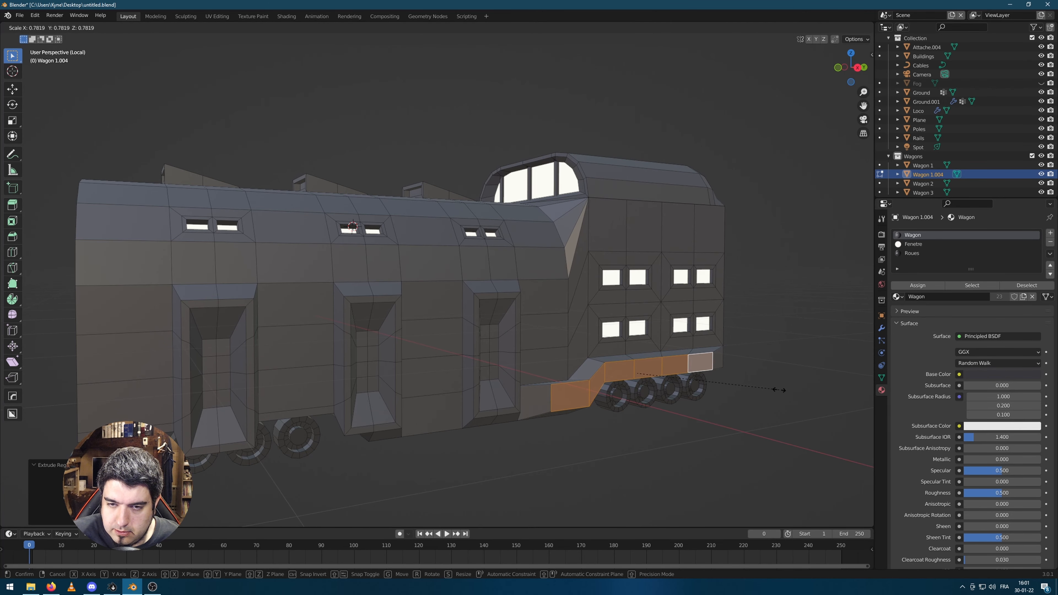
pyautogui.click(798, 390)
pyautogui.press('Tab')
# Bring the end wagon out of isolation back into the full scene and select the blue Wagon 3 box
pyautogui.scroll(-3, 815, 420)
pyautogui.click(734, 396)
pyautogui.moveTo(735, 397); pyautogui.dragTo(612, 391, button='middle')
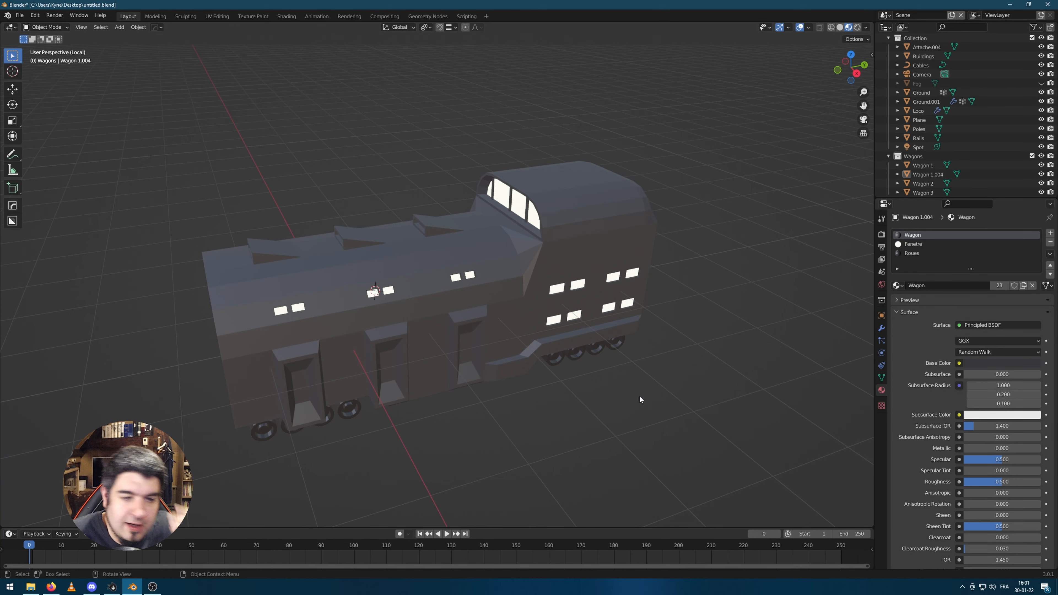
pyautogui.moveTo(641, 399); pyautogui.dragTo(318, 318, button='middle')
pyautogui.press('KP_Divide')
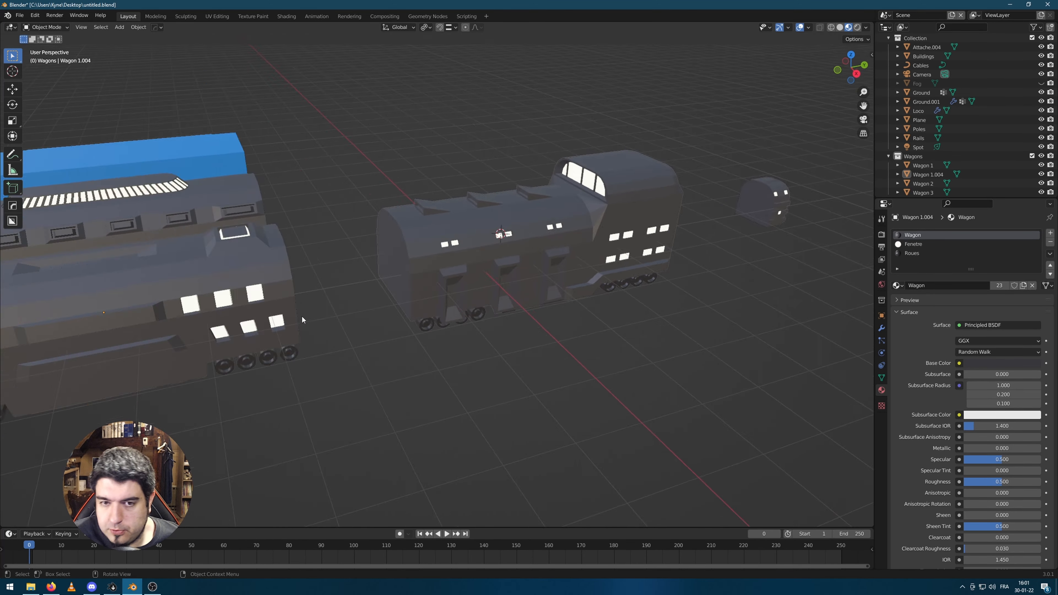
pyautogui.click(376, 139)
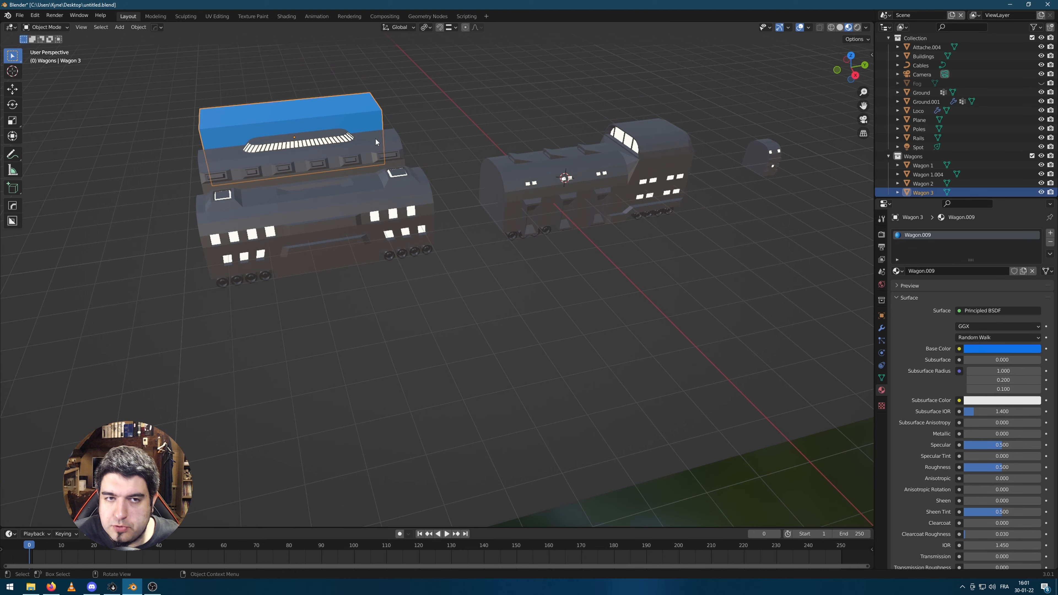
pyautogui.moveTo(458, 141)
pyautogui.mouseDown(button='middle')
pyautogui.moveTo(479, 144)
pyautogui.moveTo(469, 146)
pyautogui.mouseUp(button='middle')
pyautogui.scroll(-3, 455, 180)
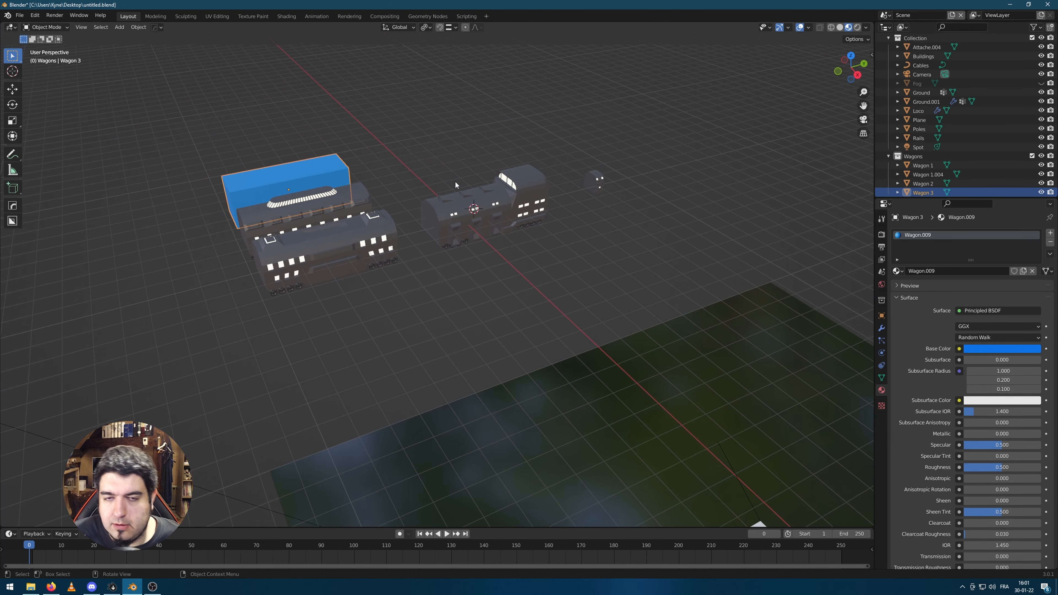
pyautogui.scroll(2, 446, 211)
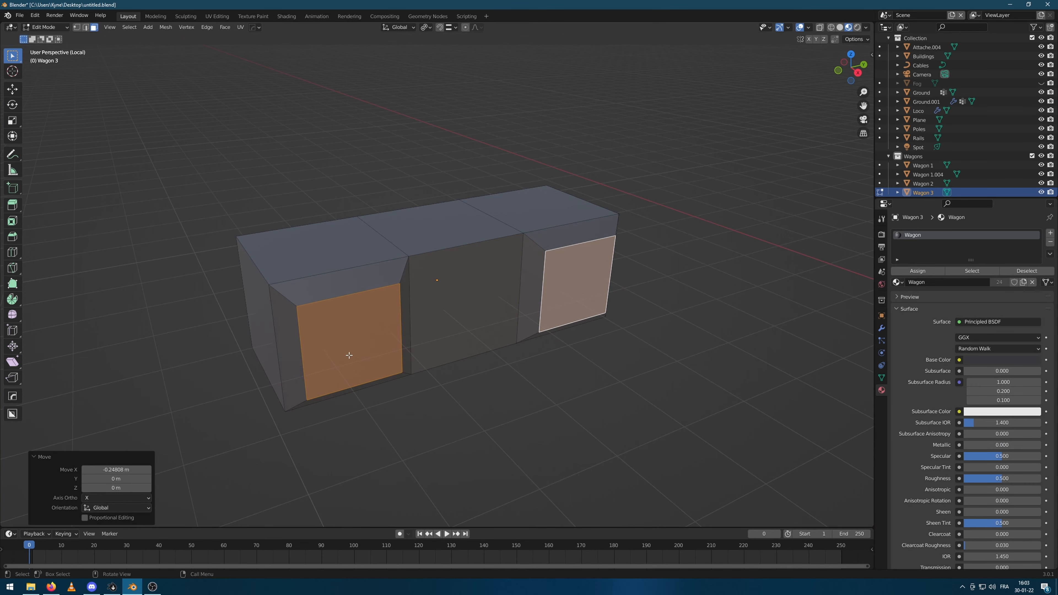
# Subdivide Wagon 3's two raised side panels with 2 cuts and bevel the dividing edges
pyautogui.click(148, 458)
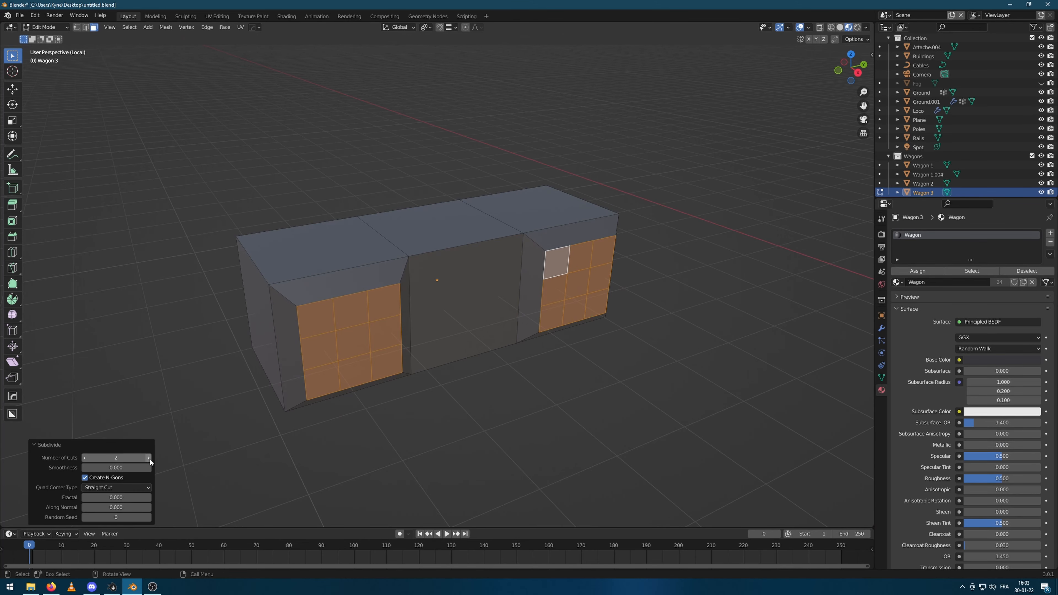
pyautogui.hotkey('ctrl', 'b')
pyautogui.click(515, 430)
# Select the grid faces in both raised side panels and inset them to form window openings
pyautogui.click(316, 319)
pyautogui.keyDown('shift'); pyautogui.click(385, 364); pyautogui.keyUp('shift')
pyautogui.keyDown('shift'); pyautogui.click(550, 317); pyautogui.keyUp('shift')
pyautogui.press('i')
pyautogui.click(625, 317)
pyautogui.moveTo(629, 318); pyautogui.dragTo(659, 339, button='middle')
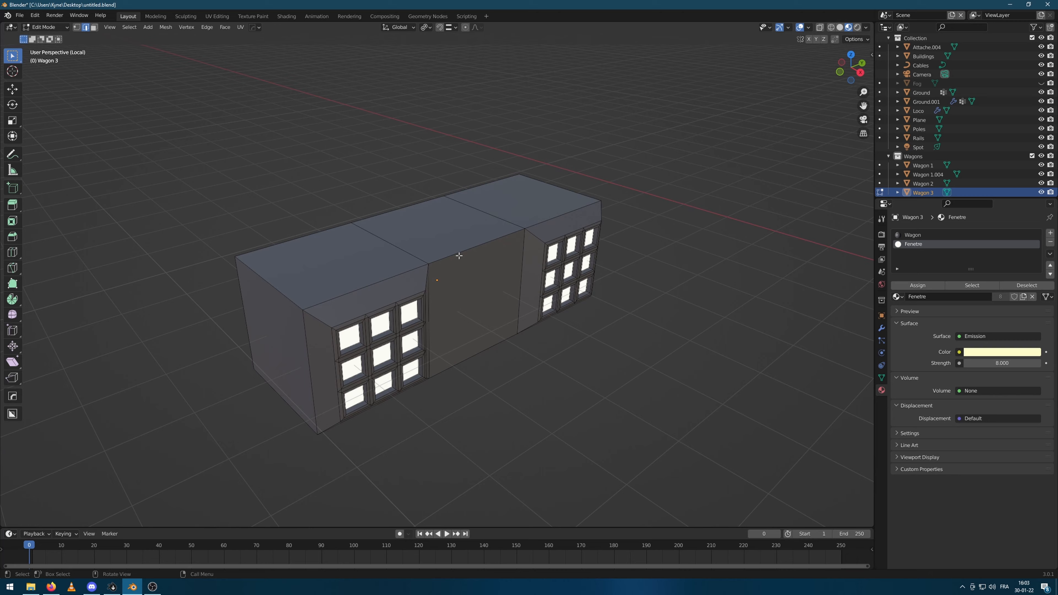
# Bevel the middle section's upper edges about 0.63 m with 4 segments, and knife-cut the wagon lengthwise along its centre
pyautogui.hotkey('ctrl', 'b')
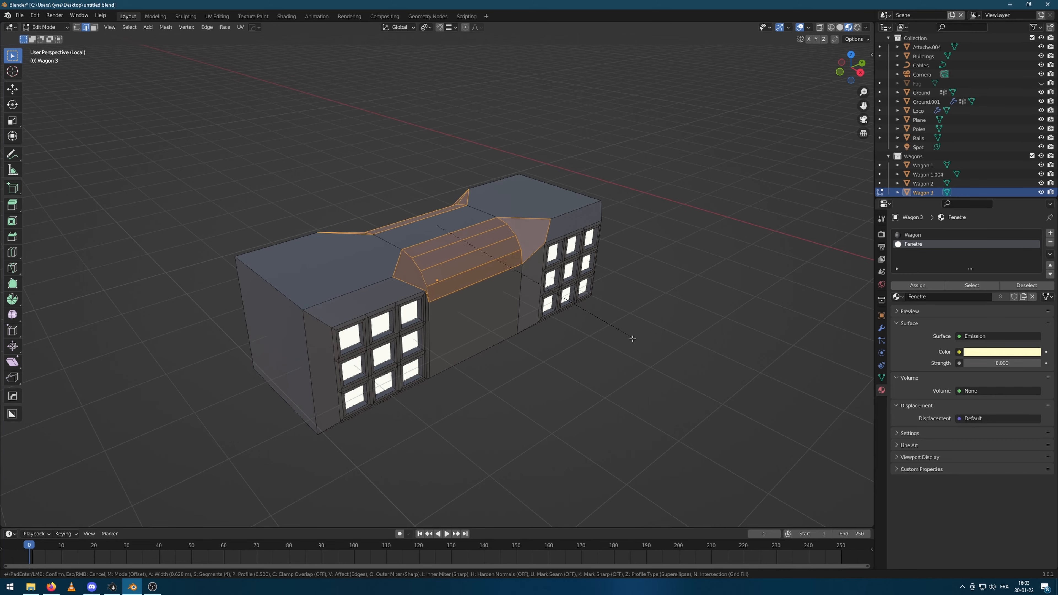
pyautogui.click(632, 338)
pyautogui.press('KP_7')
pyautogui.press('k')
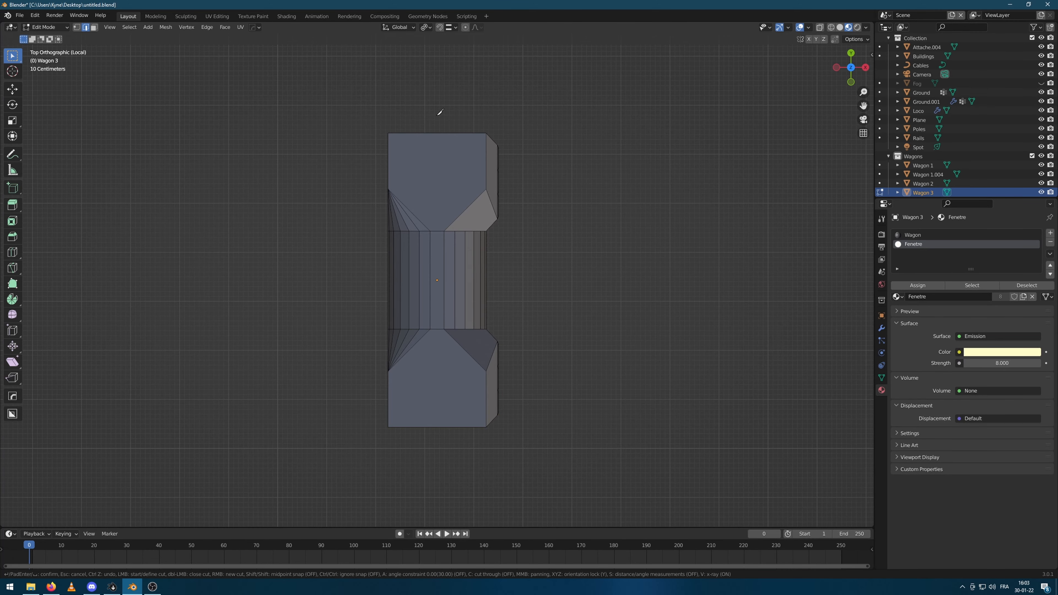
pyautogui.click(437, 115)
pyautogui.click(436, 448)
pyautogui.press('Return')
# Move the selected roof geometry of Wagon 3 along Z and bevel its edges
pyautogui.moveTo(479, 434); pyautogui.dragTo(659, 309, button='middle')
pyautogui.press('g')
pyautogui.press('z')
pyautogui.click(541, 302)
pyautogui.hotkey('ctrl', 'b')
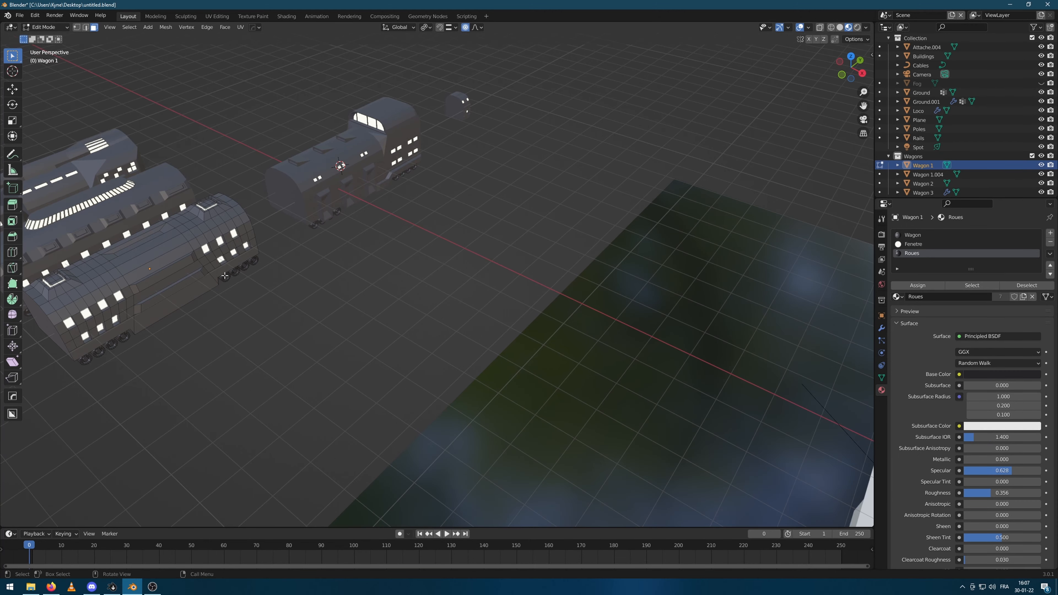
# Select Wagon 1's linked wheel geometry and duplicate it along X, away from the wagon
pyautogui.hotkey('ctrl', 'l')
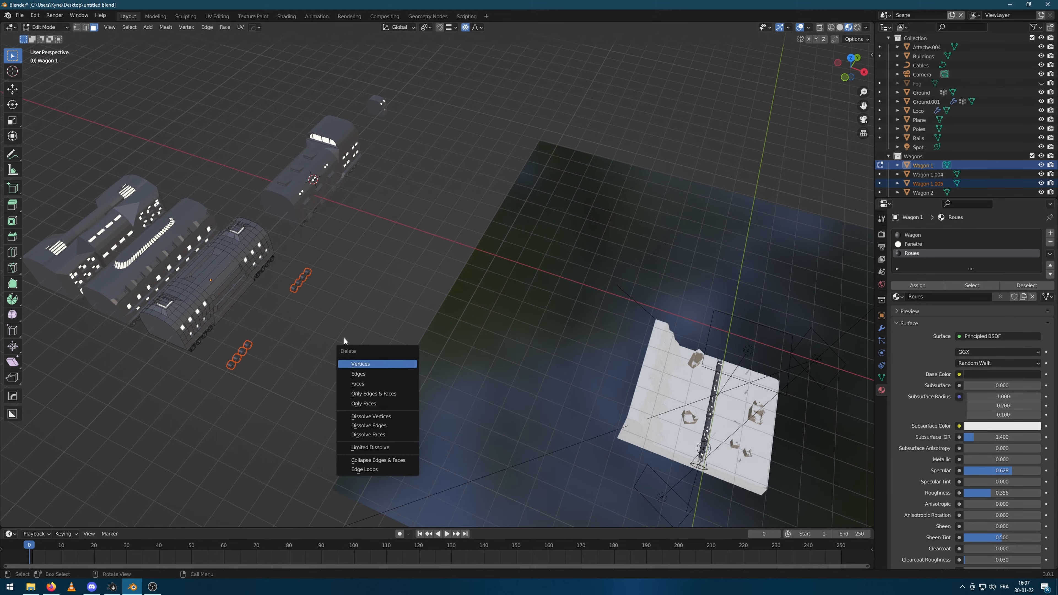
pyautogui.hotkey('shift', 'd')
pyautogui.press('x')
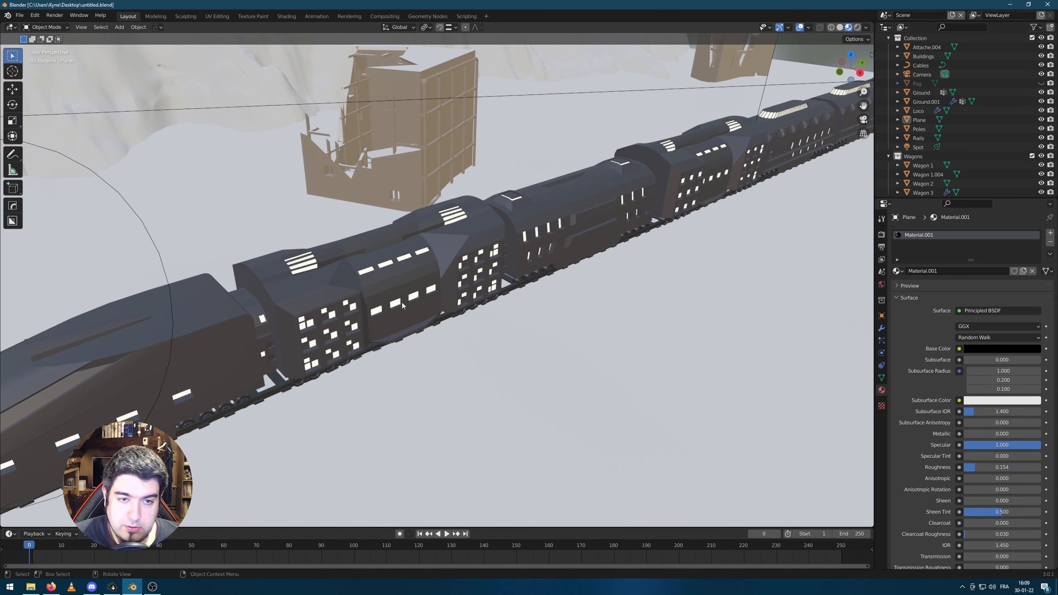
# Examine the assembled train in the scene and the finished diorama render, and close the render window
pyautogui.click(327, 332)
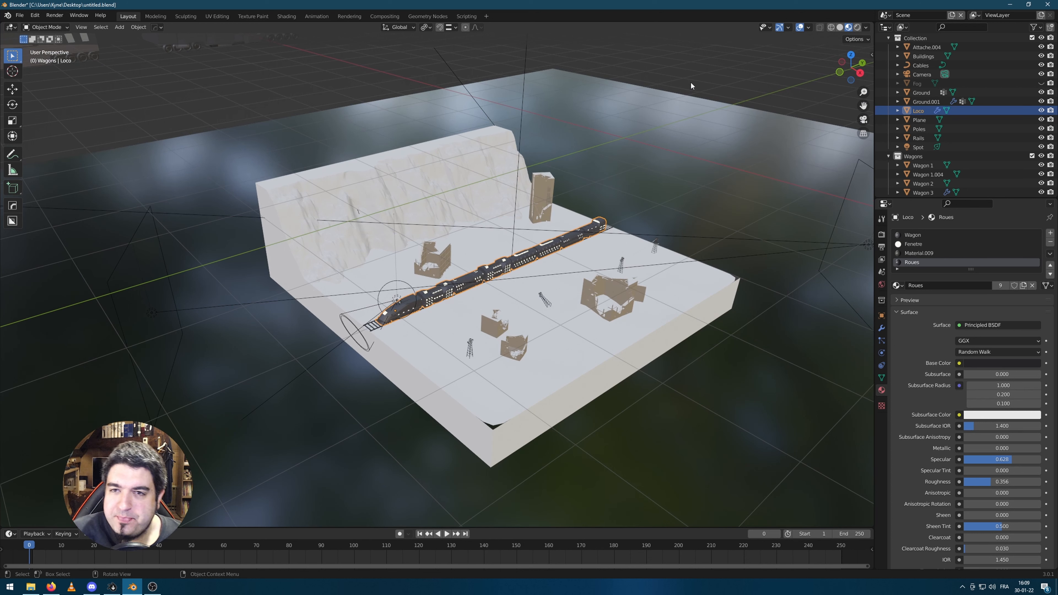
pyautogui.click(694, 86)
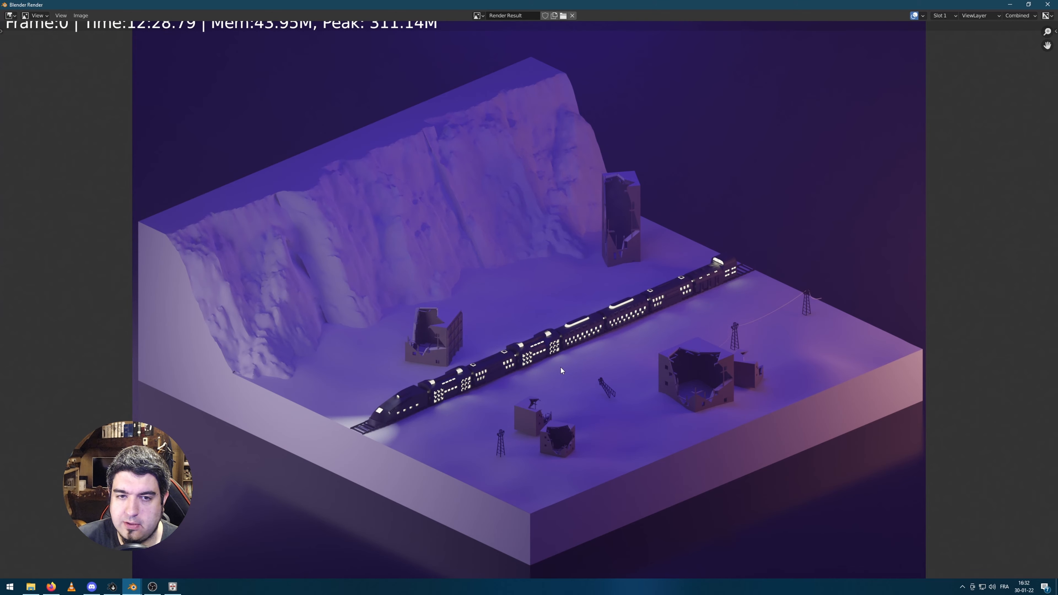
pyautogui.scroll(1, 337, 319)
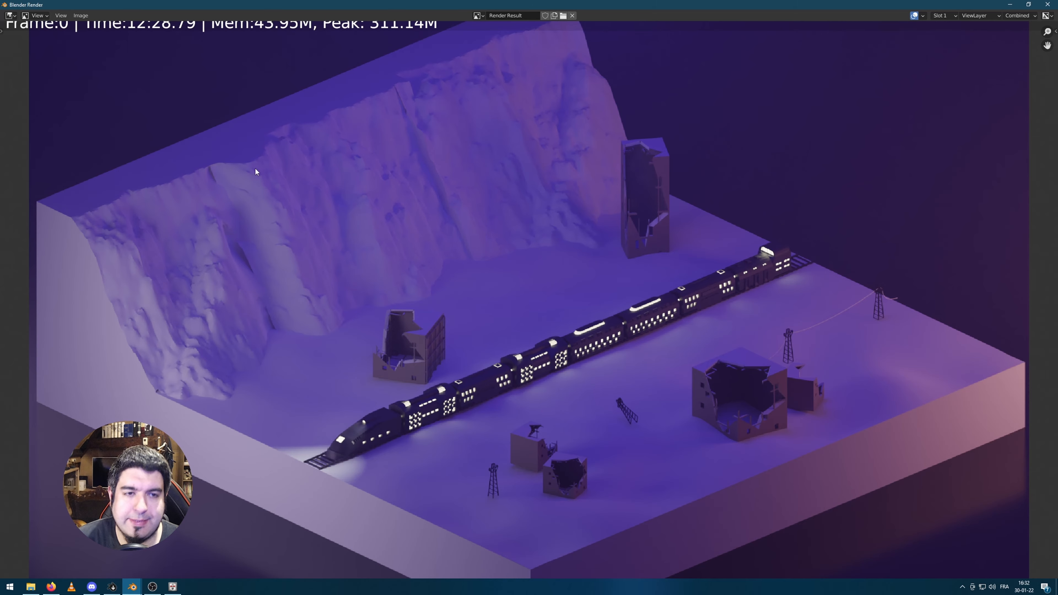
pyautogui.scroll(-1, 284, 166)
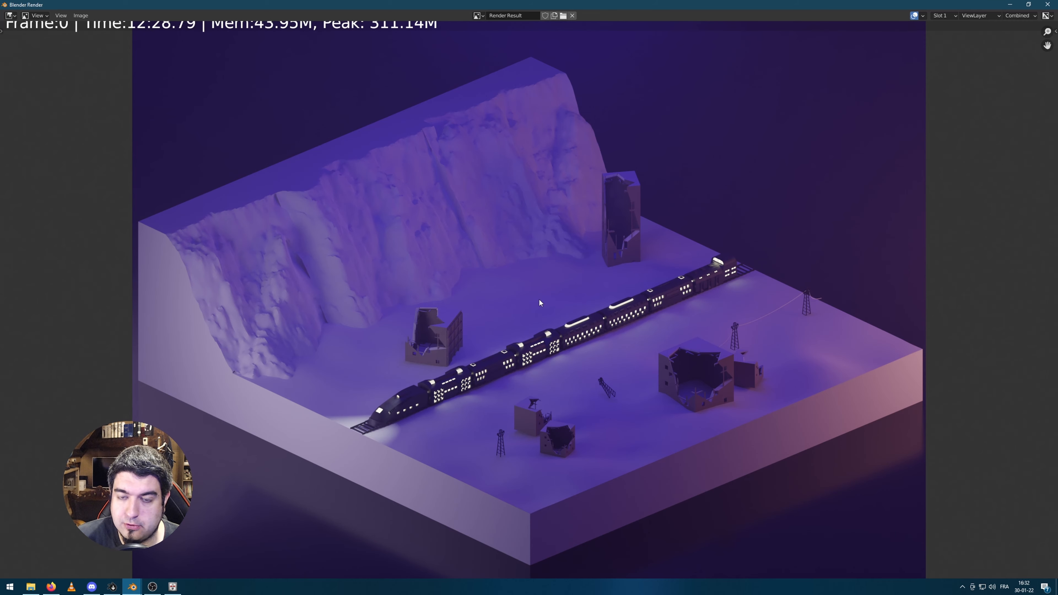
pyautogui.scroll(-1, 563, 287)
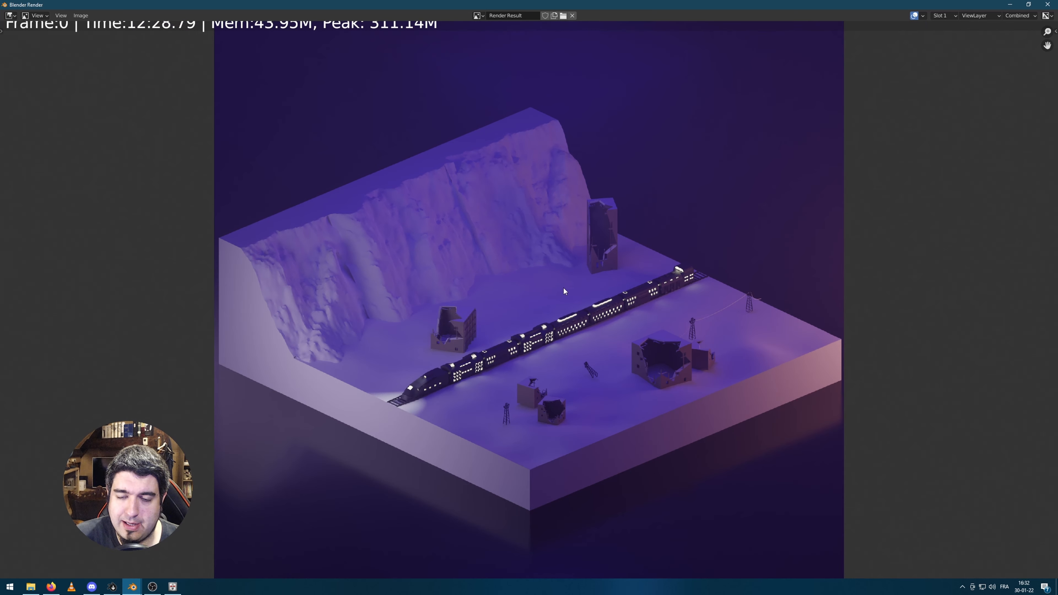
pyautogui.press('Escape')
# Switch the viewport from rendered to solid shading and frame the diorama with its surrounding area lights
pyautogui.moveTo(726, 313); pyautogui.dragTo(695, 300, button='middle')
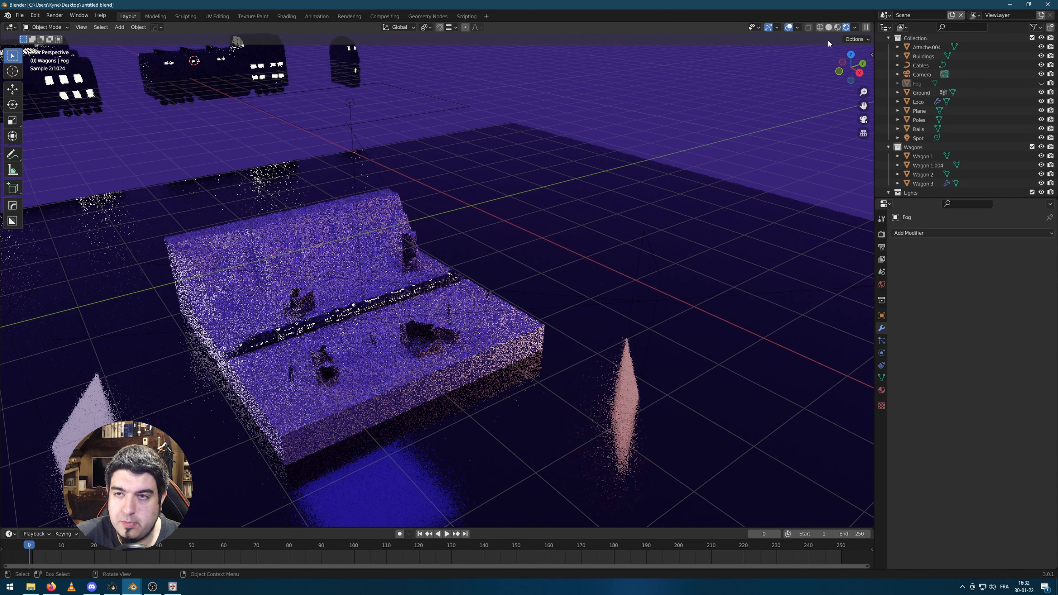
pyautogui.click(820, 27)
pyautogui.moveTo(596, 229); pyautogui.dragTo(573, 212, button='middle')
pyautogui.click(840, 27)
pyautogui.moveTo(692, 292); pyautogui.dragTo(666, 279, button='middle')
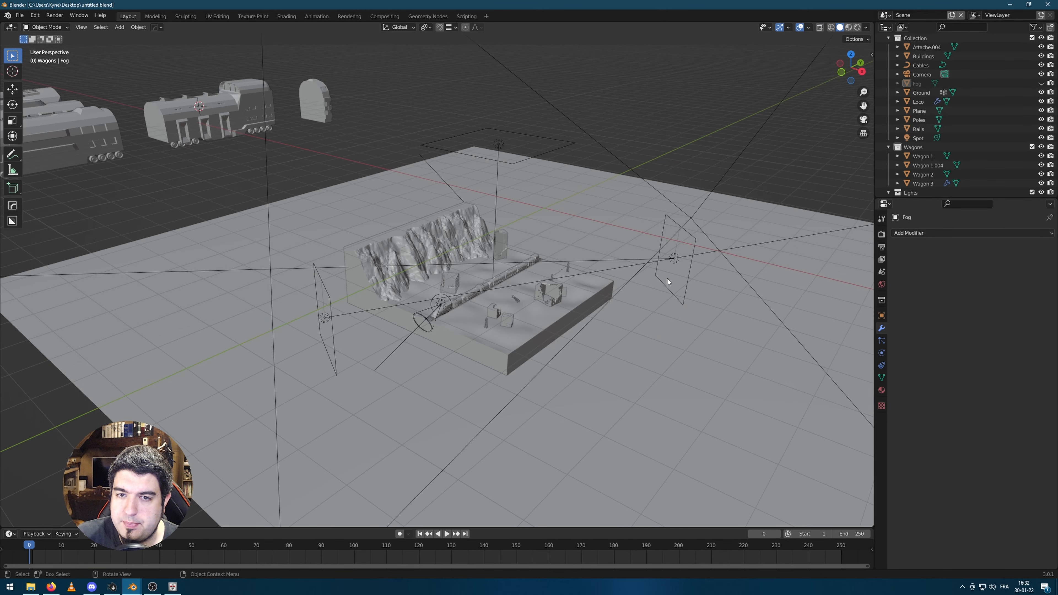
# Select the reddish area light beside the diorama and examine its light settings and colour
pyautogui.click(693, 246)
pyautogui.click(881, 353)
pyautogui.moveTo(784, 359); pyautogui.dragTo(566, 326, button='middle')
pyautogui.moveTo(647, 328); pyautogui.dragTo(652, 309, button='middle')
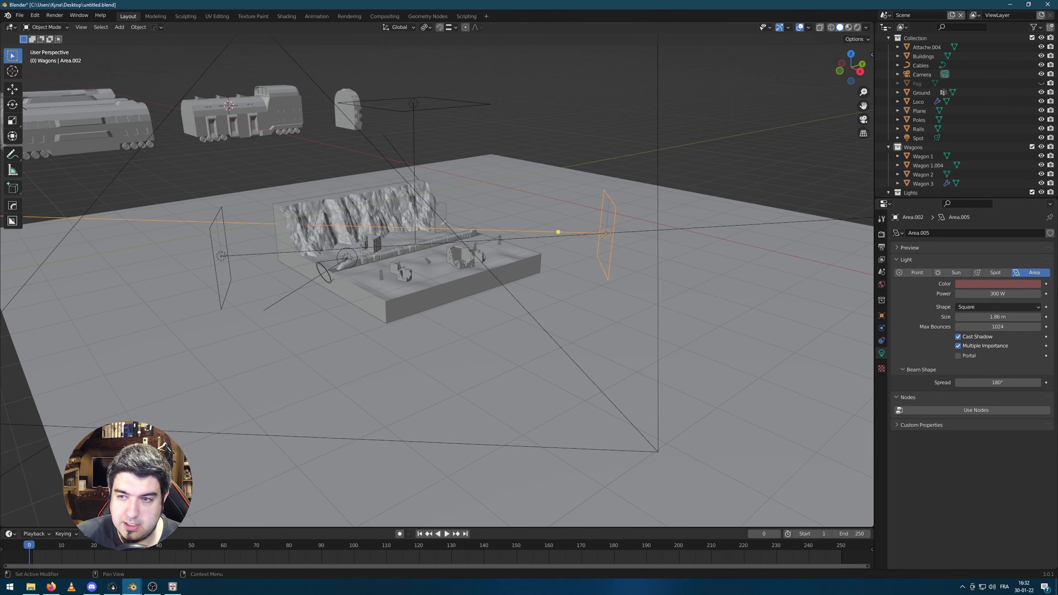
pyautogui.click(1000, 285)
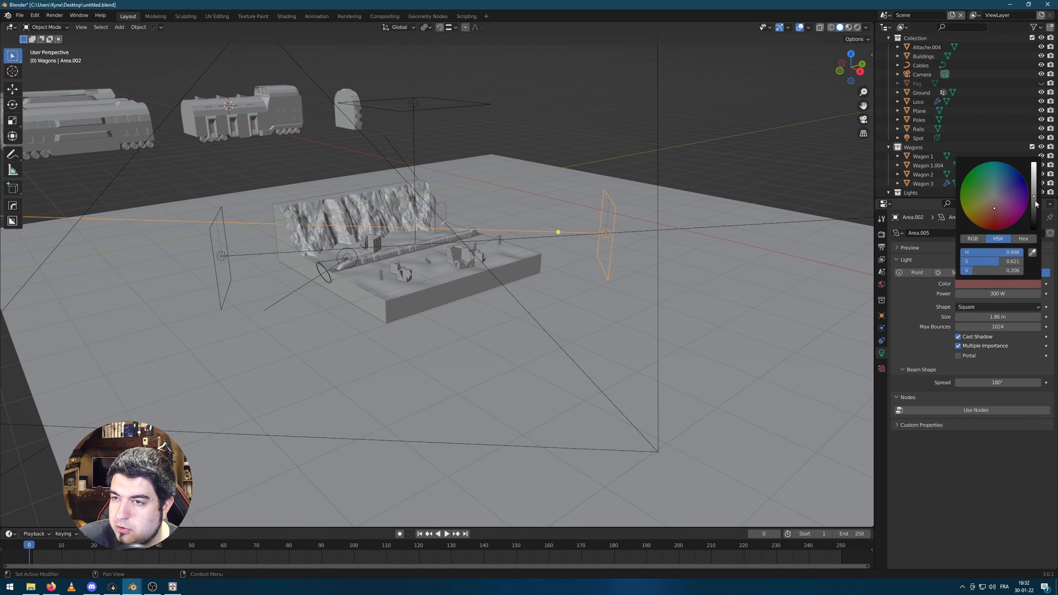
pyautogui.moveTo(737, 277); pyautogui.dragTo(571, 290, button='middle')
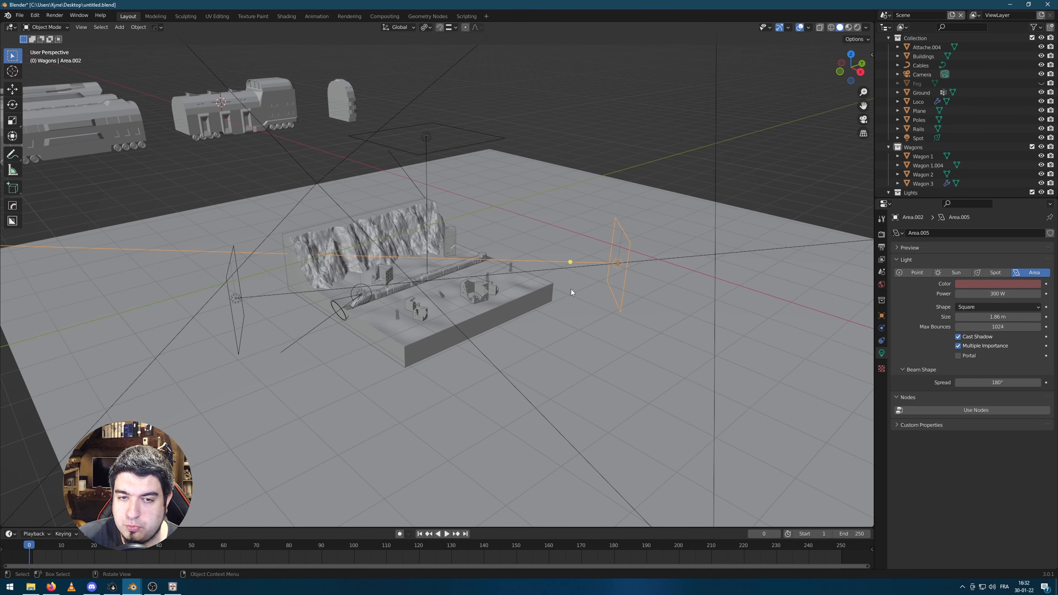
# Switch to Material Preview shading, select the purple area light near the locomotive, and examine its settings and effect on the diorama
pyautogui.click(849, 27)
pyautogui.scroll(2, 568, 282)
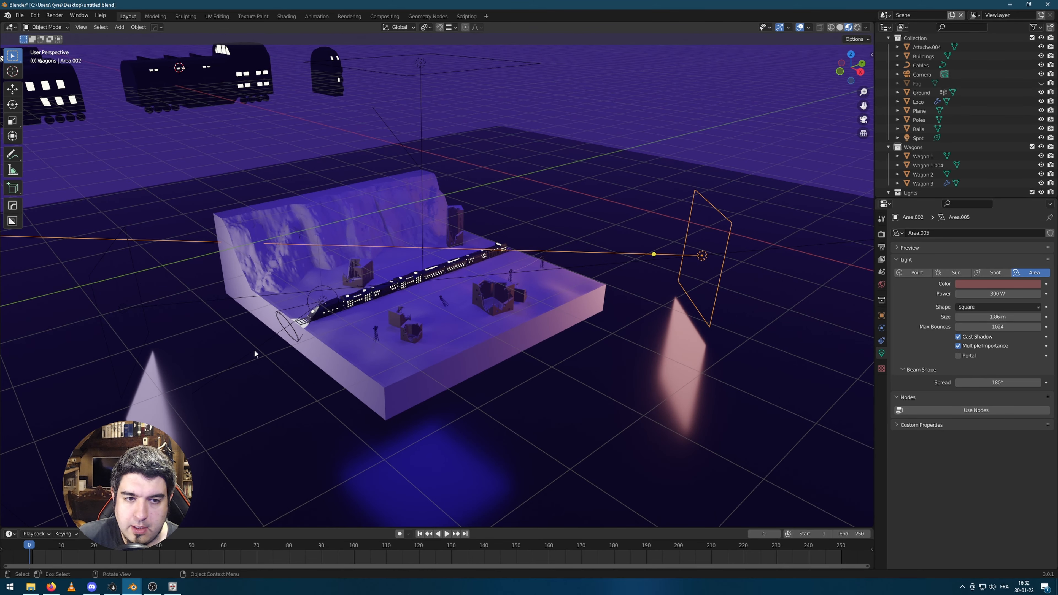
pyautogui.scroll(-2, 255, 352)
pyautogui.click(238, 321)
pyautogui.scroll(2, 237, 321)
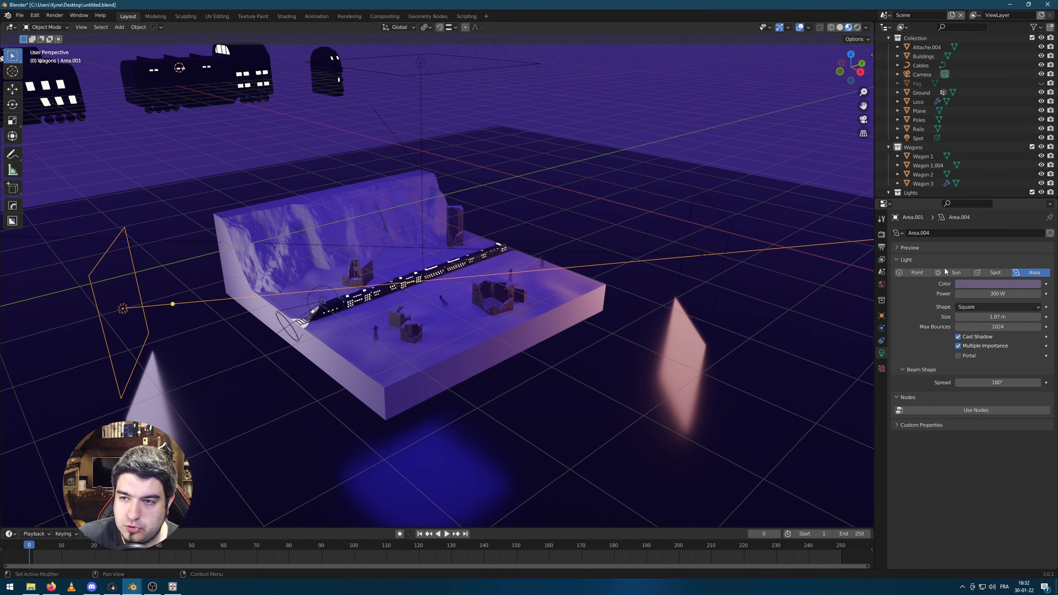
pyautogui.scroll(3, 401, 329)
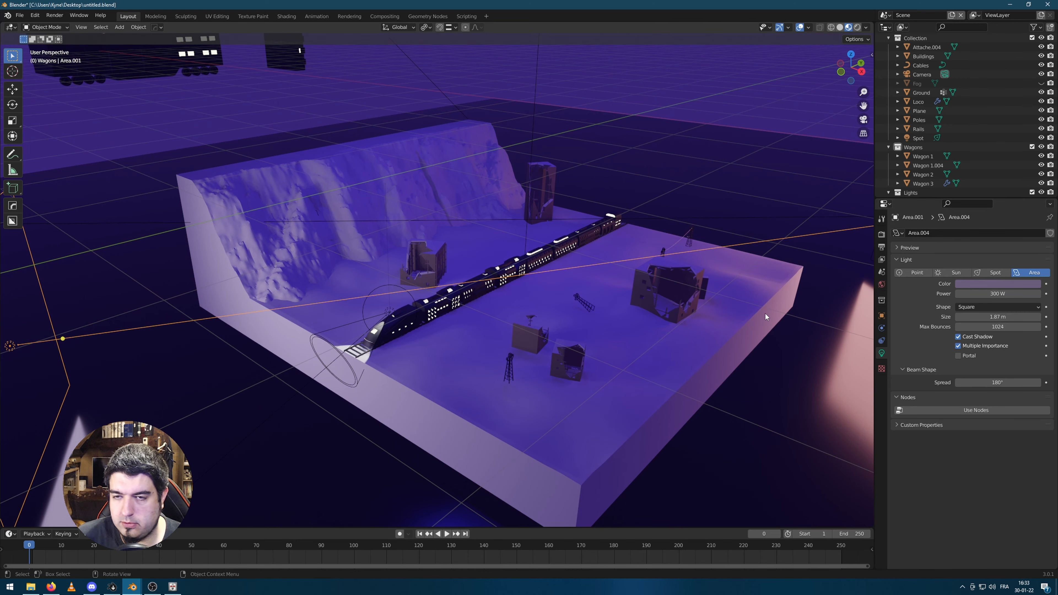
pyautogui.moveTo(648, 332); pyautogui.dragTo(854, 300, button='middle')
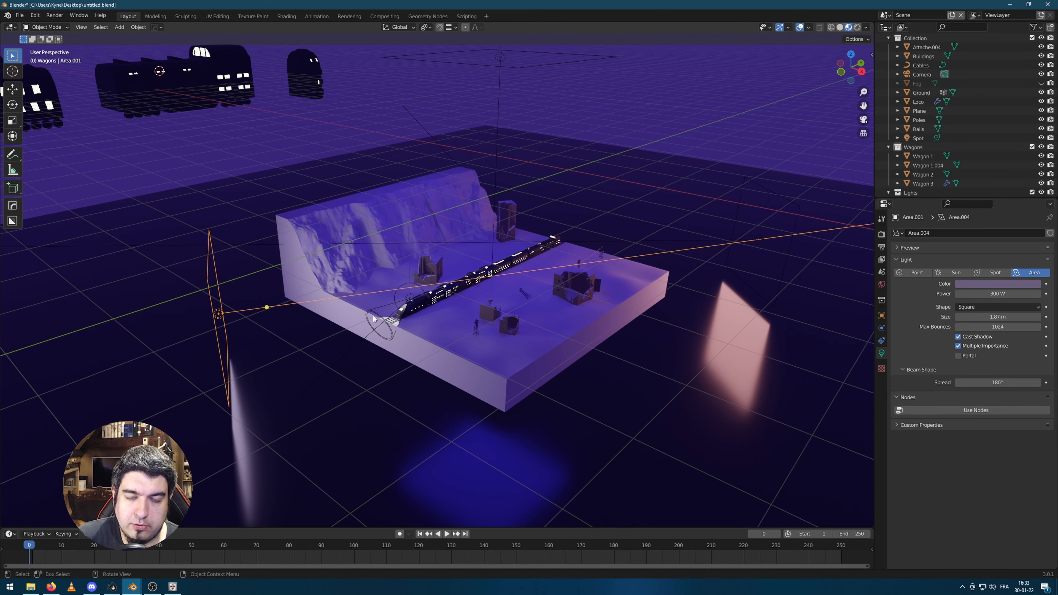
pyautogui.moveTo(373, 316); pyautogui.dragTo(471, 182, button='middle')
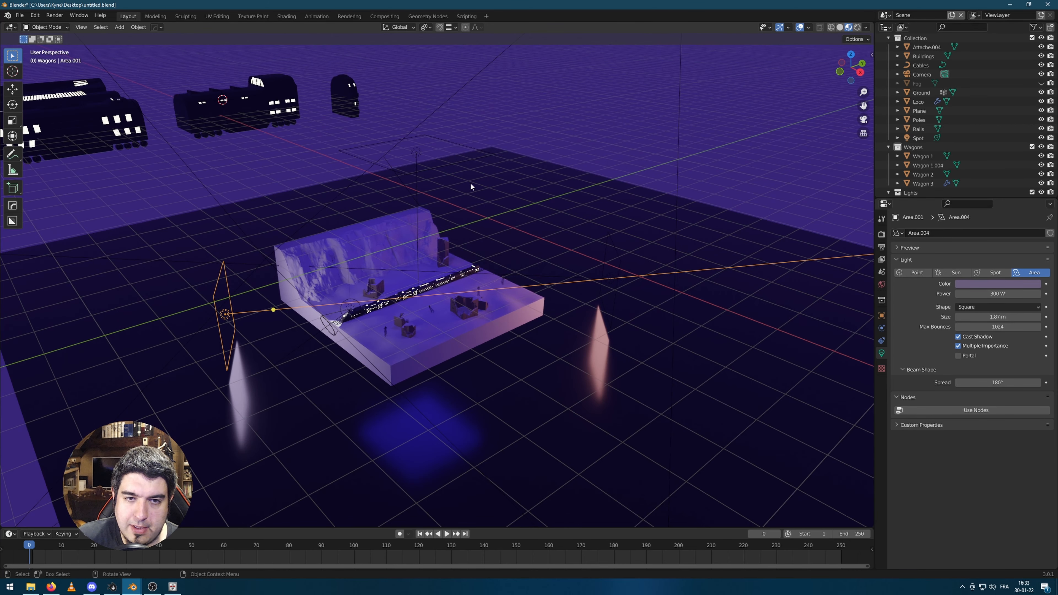
# Select the blue area light above the diorama and toggle its viewport visibility off and on to compare its effect
pyautogui.click(463, 151)
pyautogui.scroll(5, 438, 259)
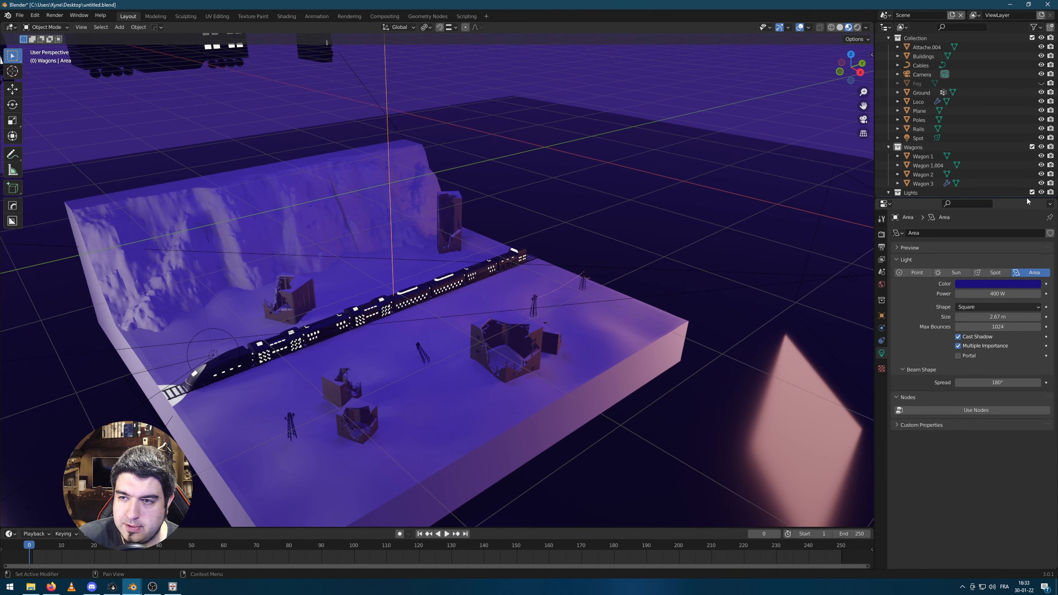
pyautogui.scroll(-3, 1037, 184)
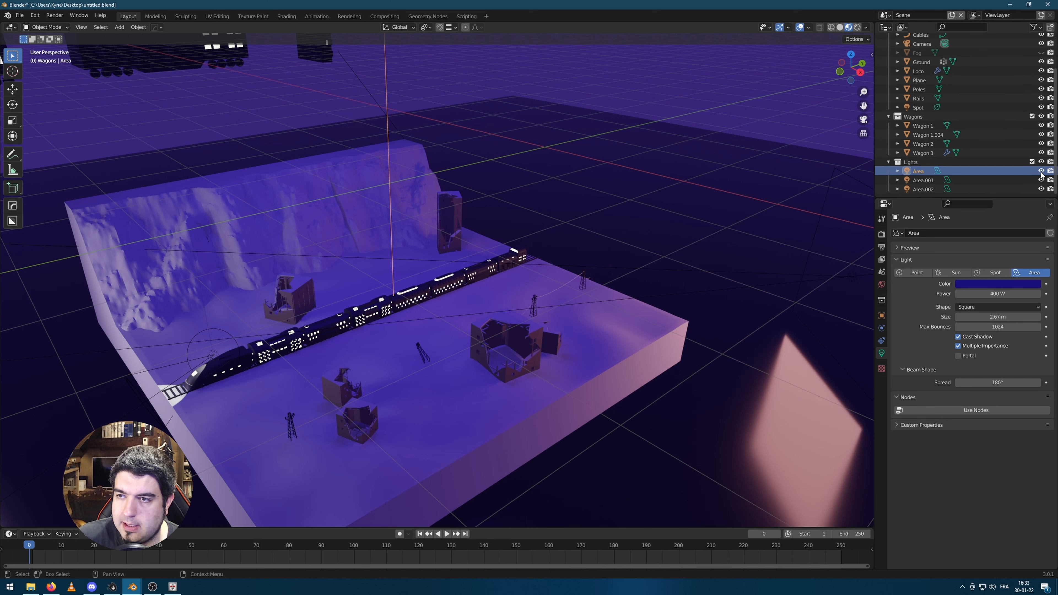
pyautogui.click(1041, 172)
pyautogui.click(1041, 172)
pyautogui.click(1041, 171)
pyautogui.click(1041, 171)
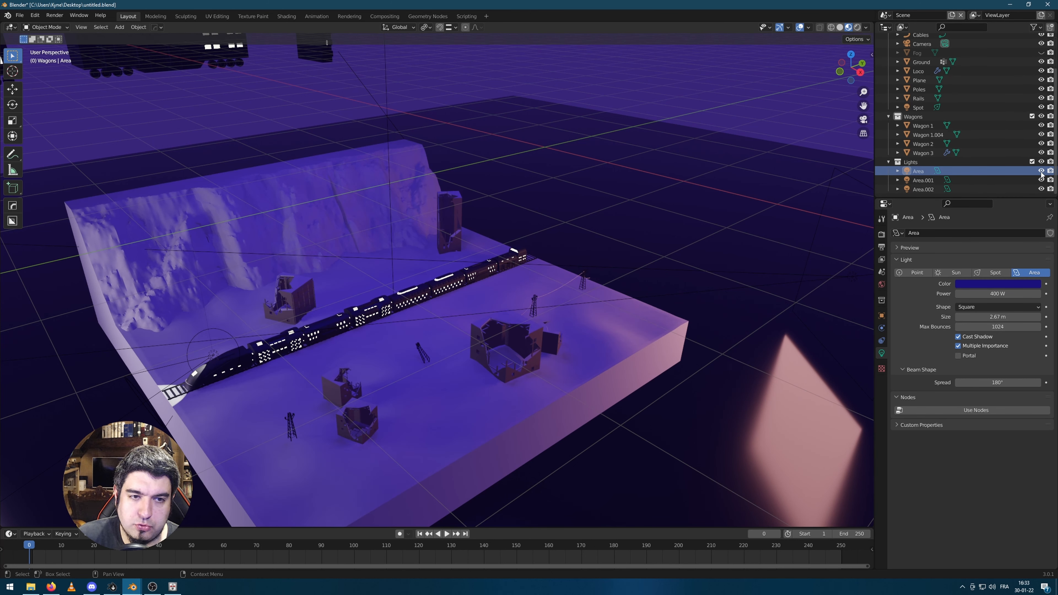
pyautogui.click(1040, 172)
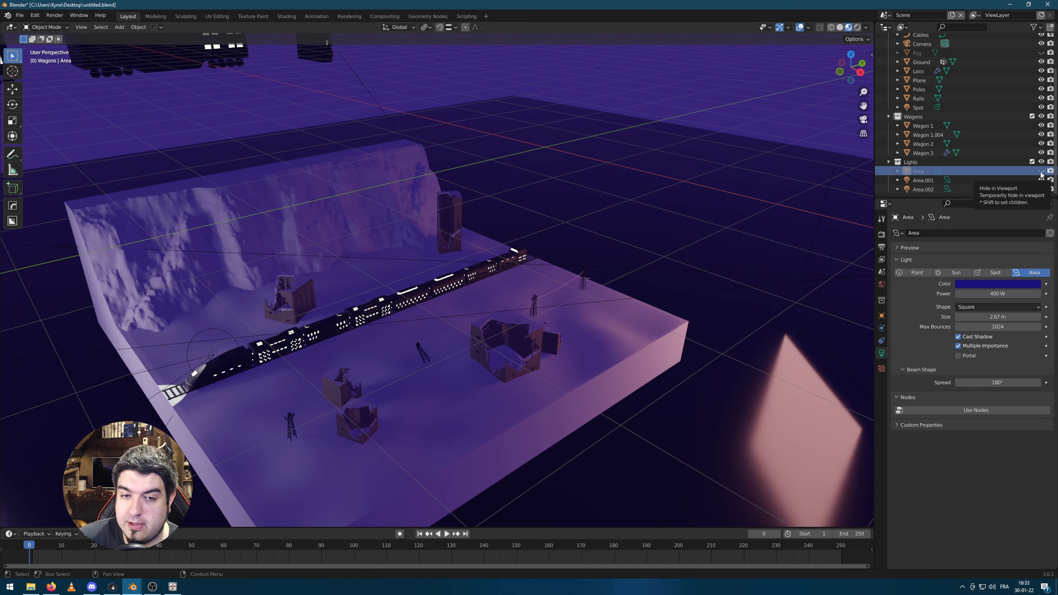
pyautogui.click(1041, 172)
pyautogui.moveTo(558, 191); pyautogui.dragTo(740, 115, button='middle')
pyautogui.scroll(-5, 740, 115)
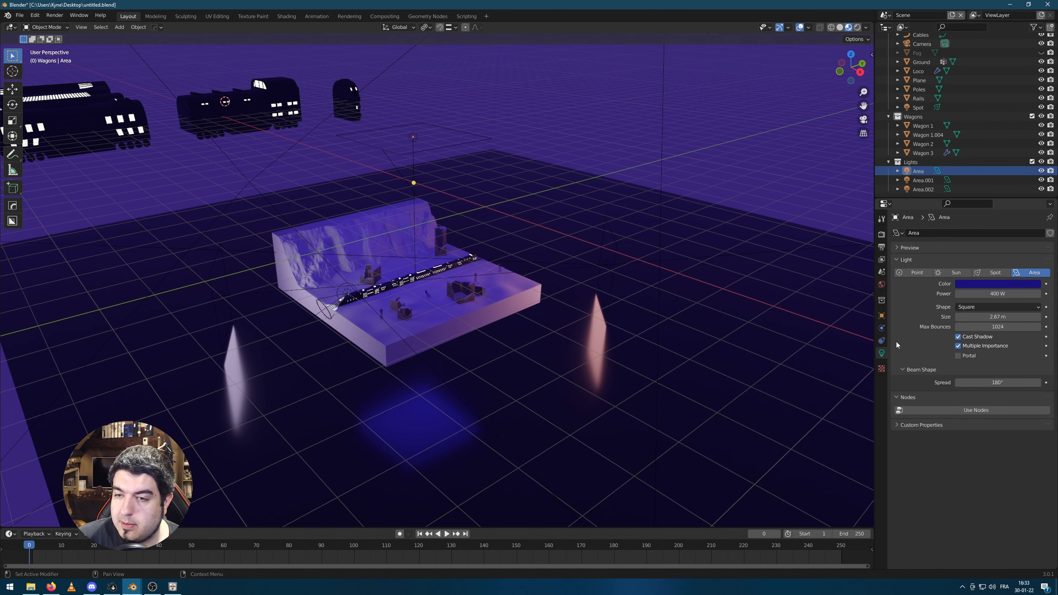
pyautogui.scroll(2, 364, 290)
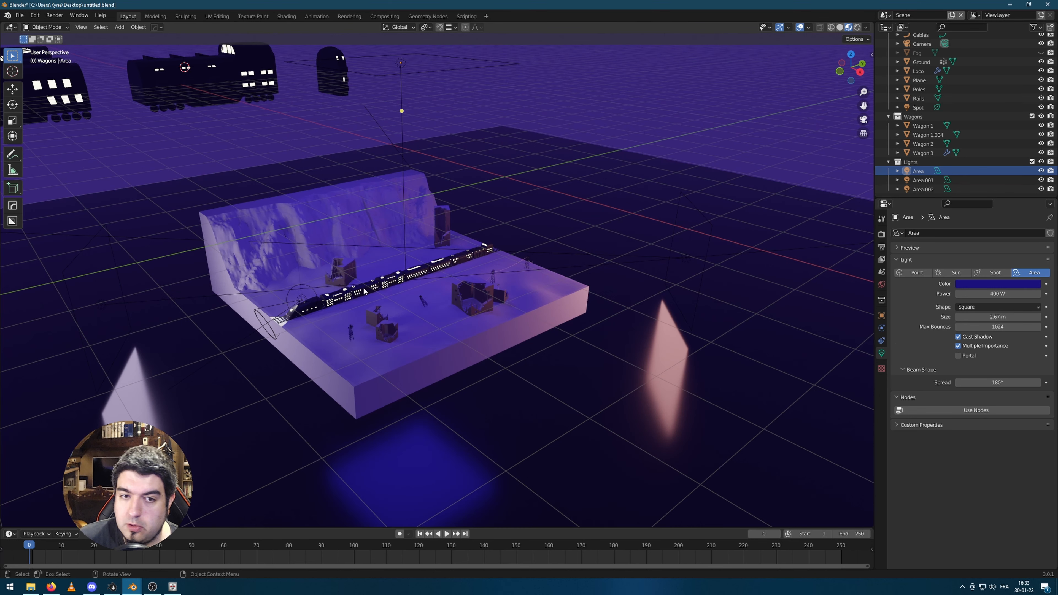
# Examine the world background's colour and strength and its effect on the lit diorama
pyautogui.scroll(2, 459, 273)
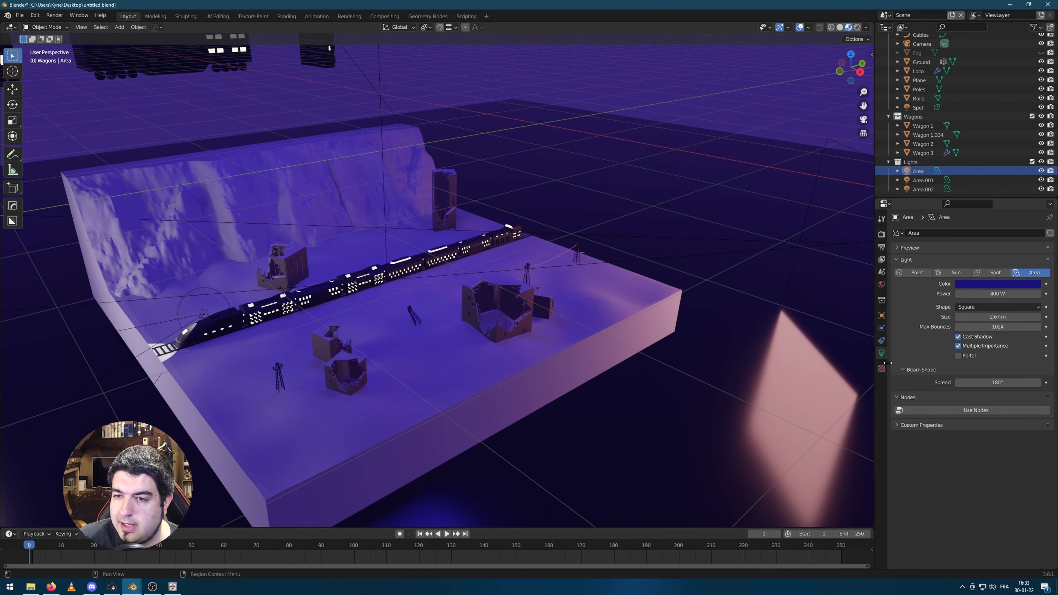
pyautogui.scroll(-3, 816, 326)
pyautogui.click(881, 286)
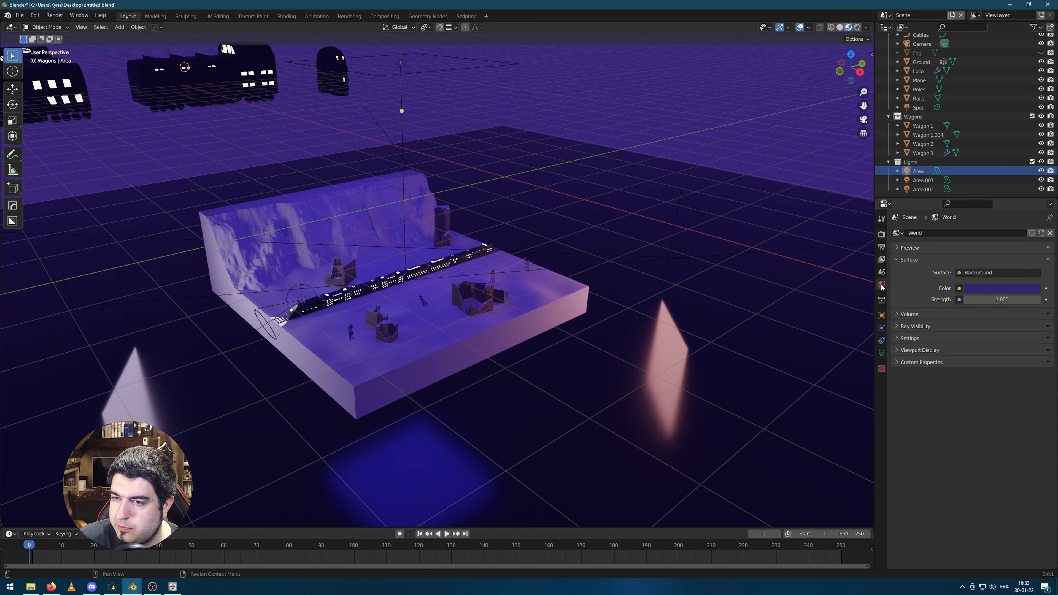
pyautogui.click(1020, 293)
pyautogui.moveTo(698, 135); pyautogui.dragTo(839, 141, button='middle')
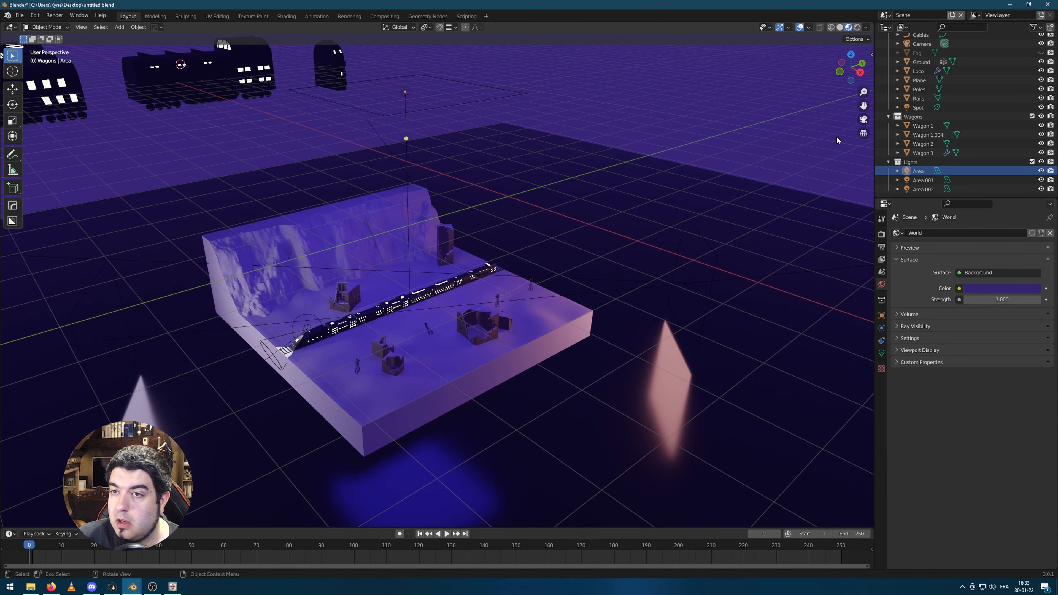
# Inspect the Shading and Compositing workspaces for node setups, and return to the Layout workspace
pyautogui.click(285, 16)
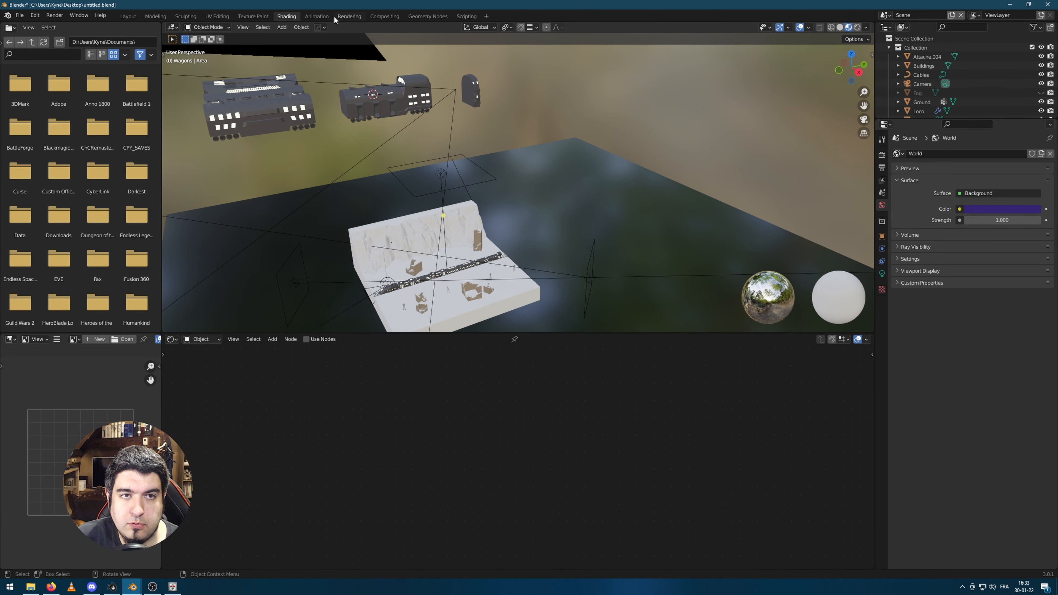
pyautogui.click(379, 17)
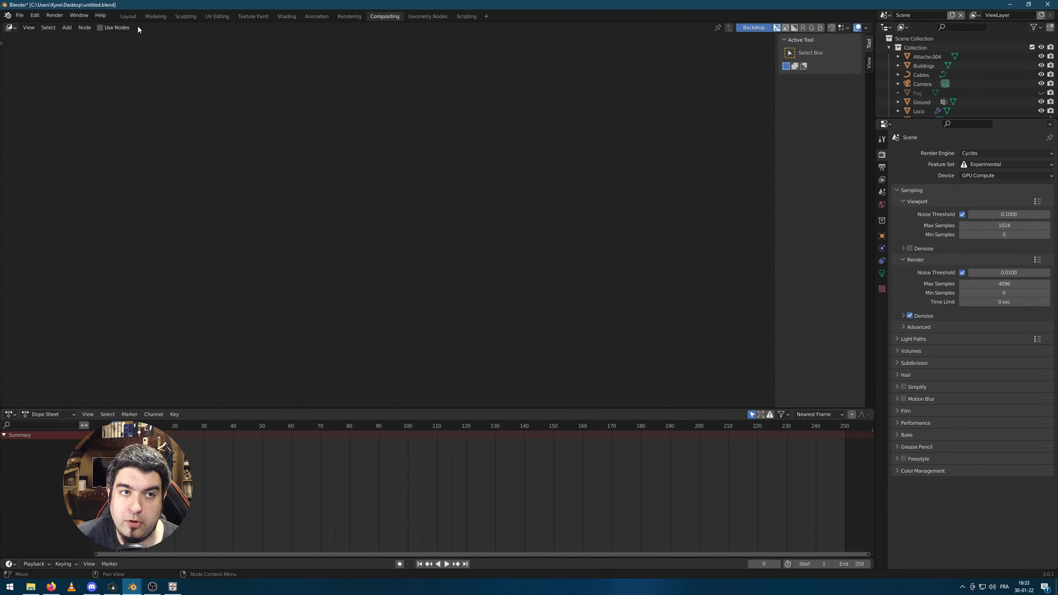
pyautogui.scroll(3, 546, 235)
pyautogui.scroll(-3, 546, 235)
# Examine the scene's Cycles render settings, checking the feature set options, the sampling and the render denoising
pyautogui.click(881, 234)
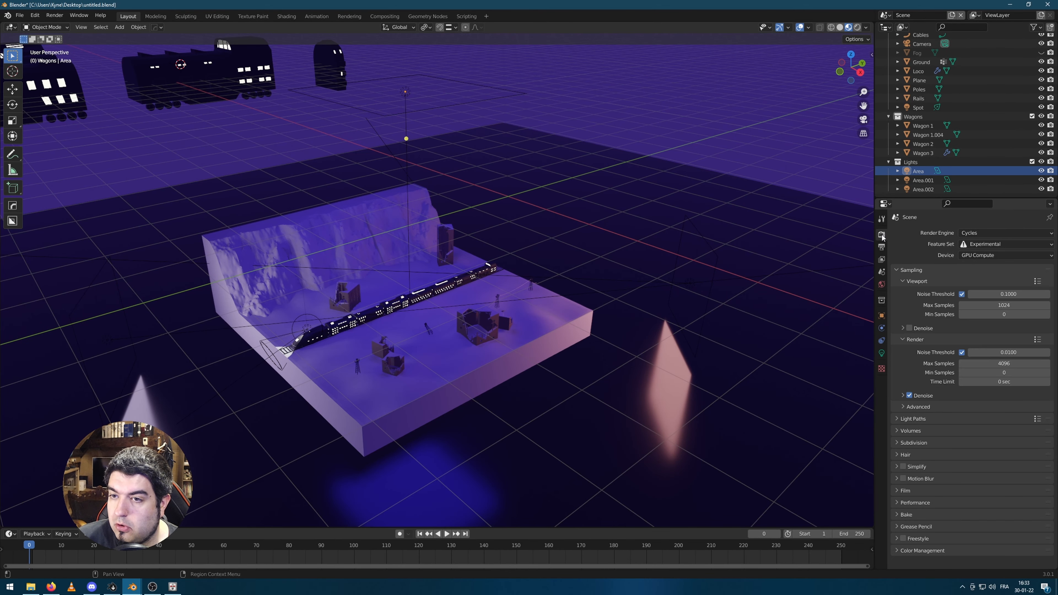
pyautogui.click(980, 243)
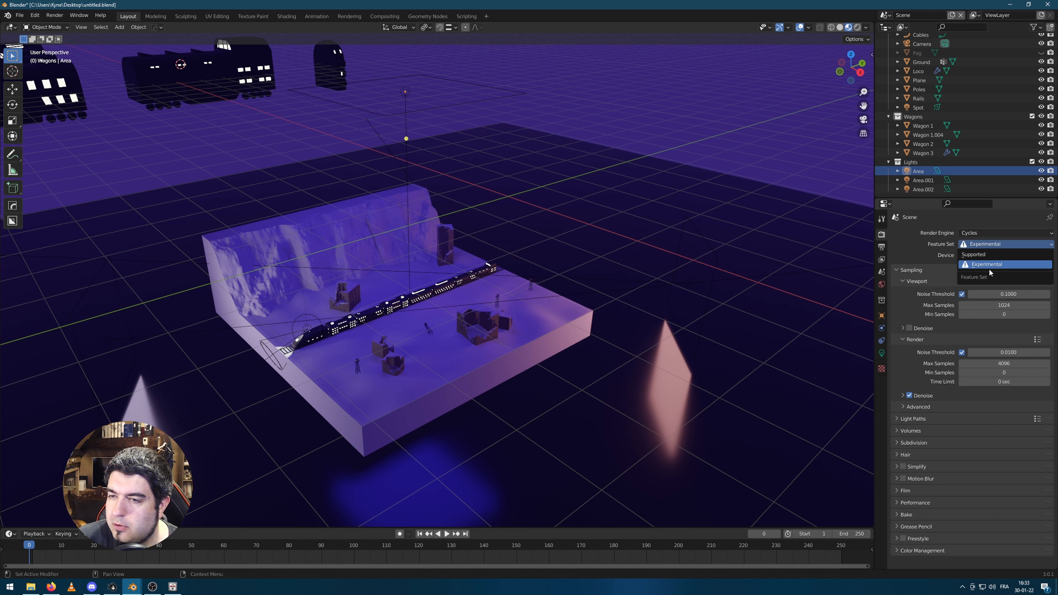
pyautogui.click(988, 268)
pyautogui.click(991, 244)
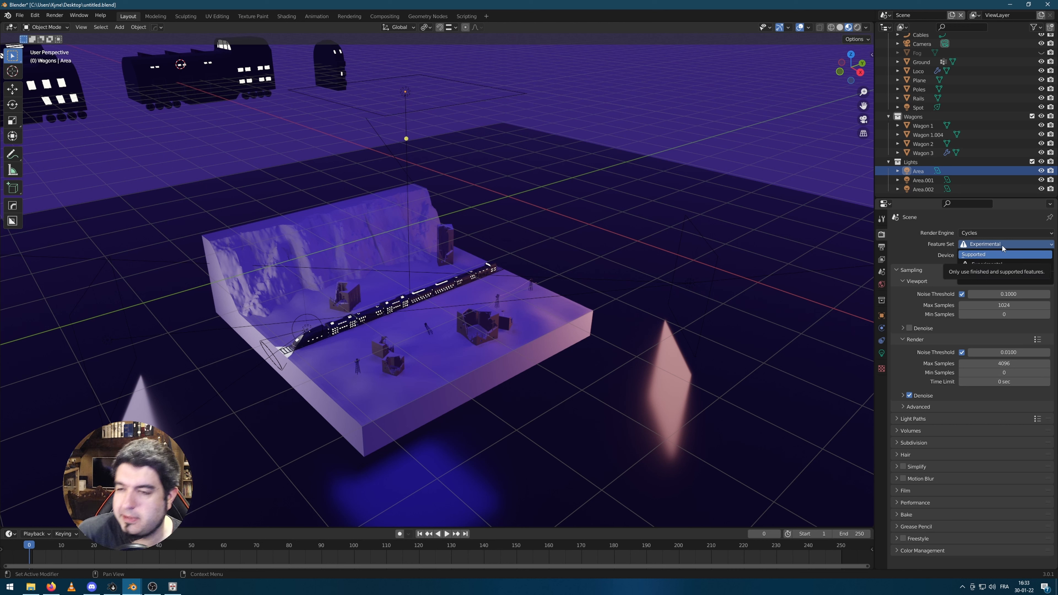
pyautogui.click(1001, 244)
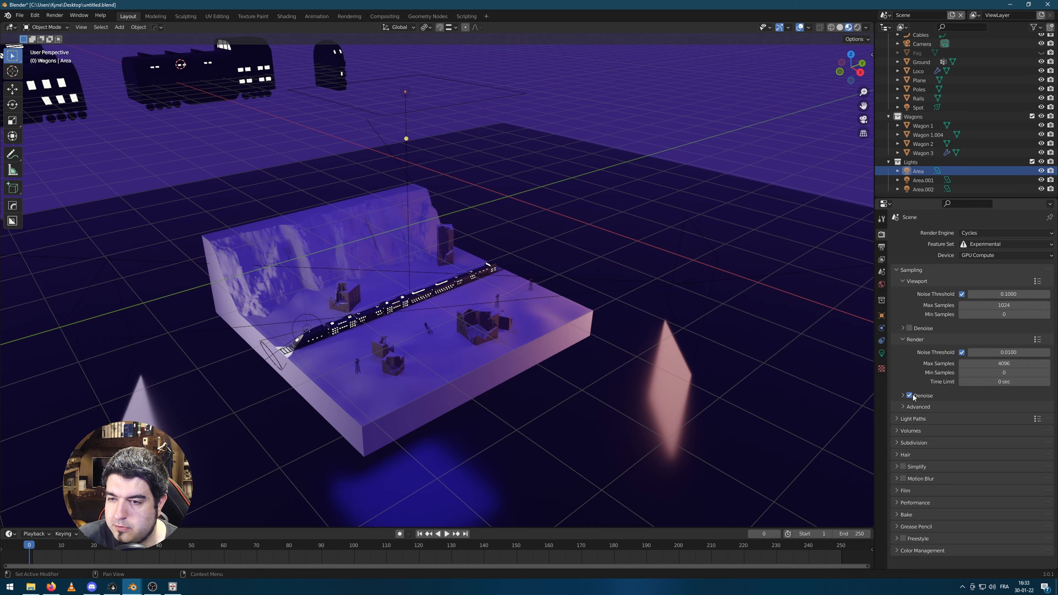
pyautogui.moveTo(614, 249); pyautogui.dragTo(550, 249, button='middle')
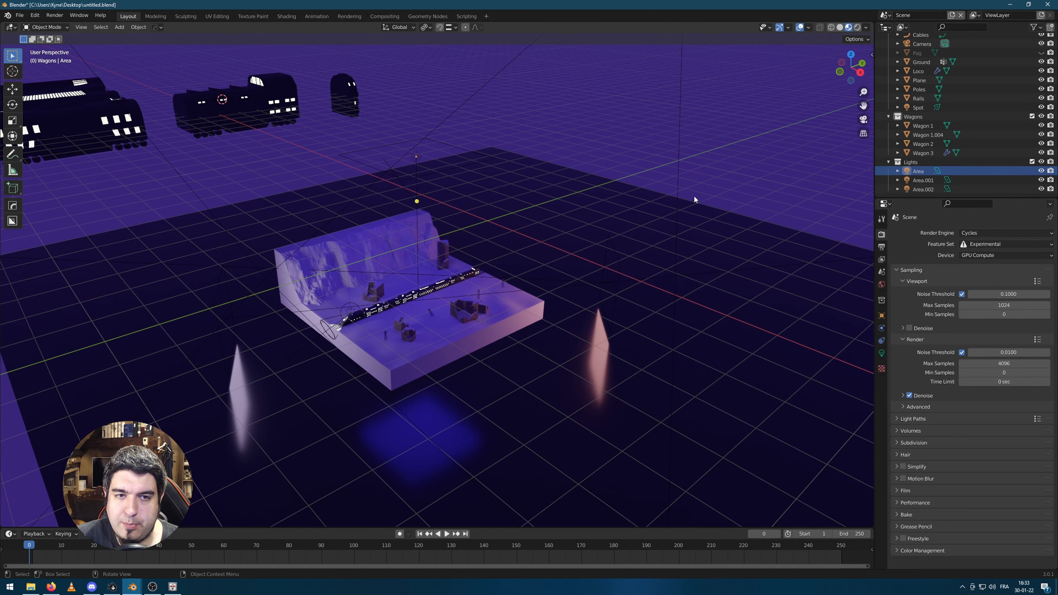